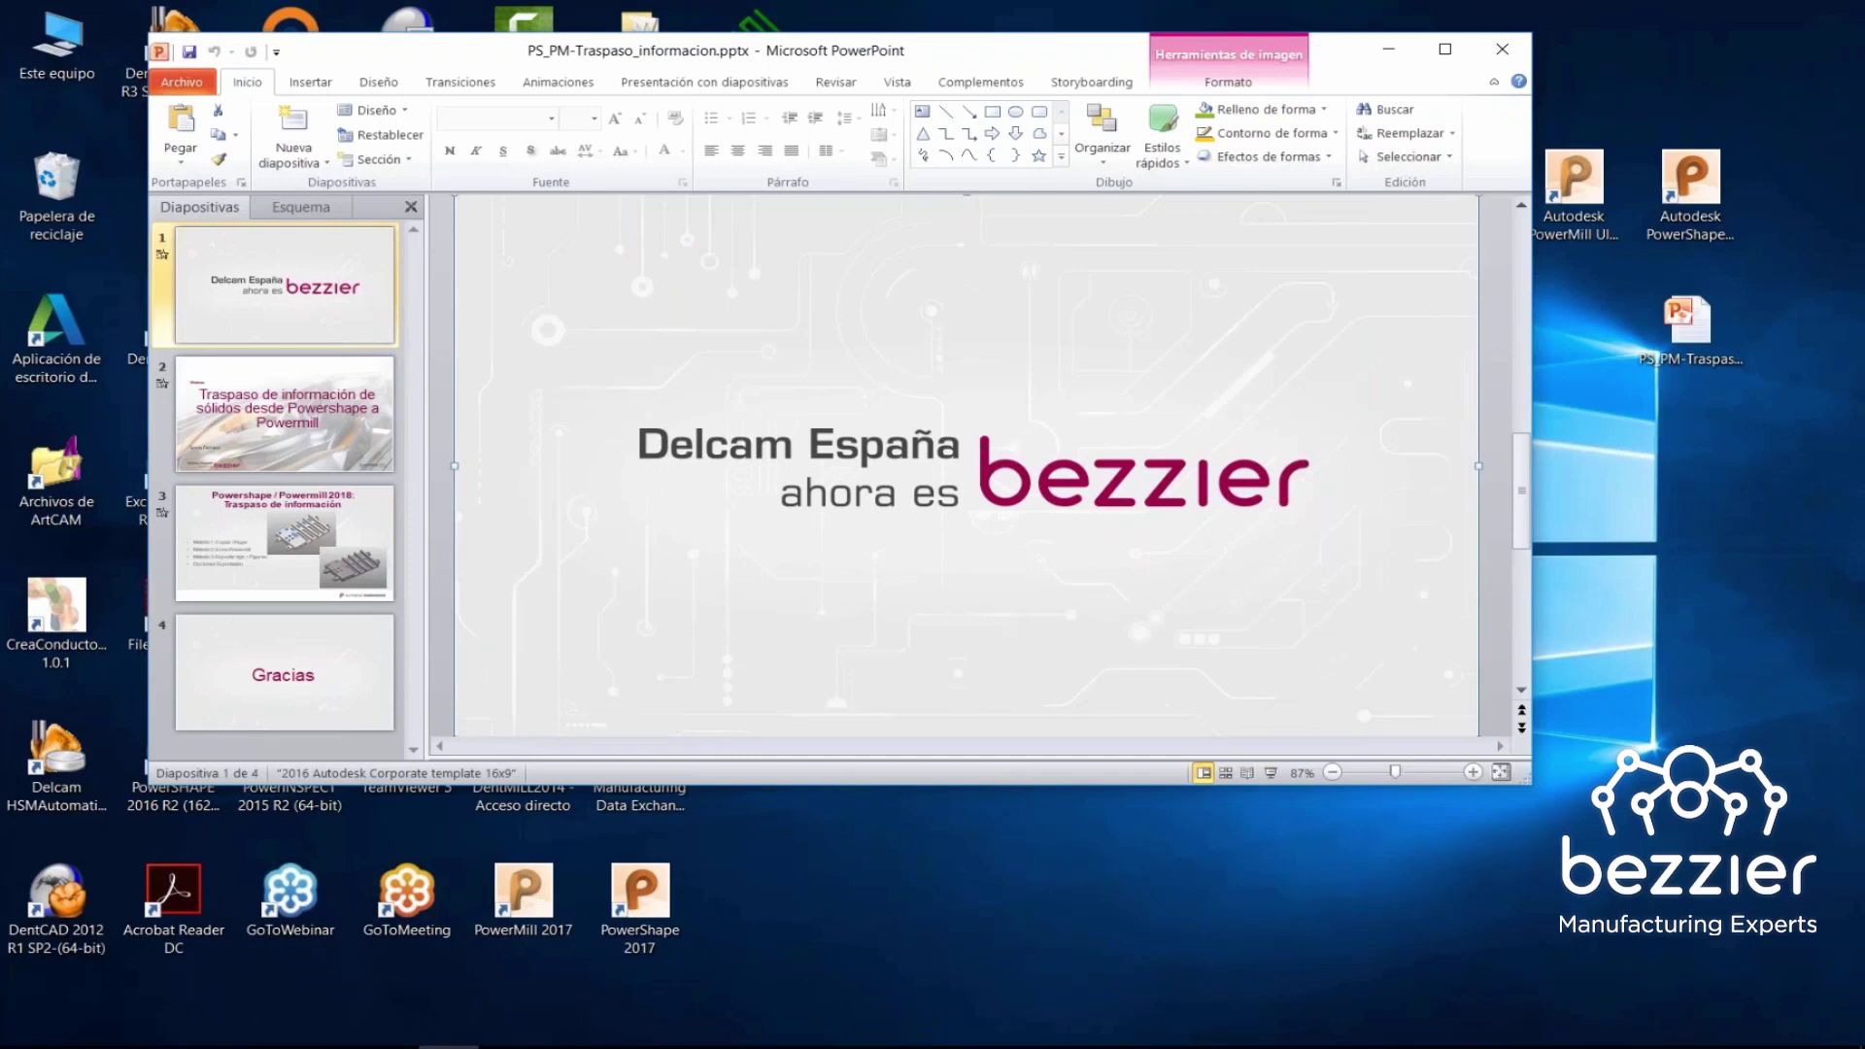
- Advance from the title slide to slide 3, the PowerShape/PowerMill information-transfer overview
key(Down)
key(Down)
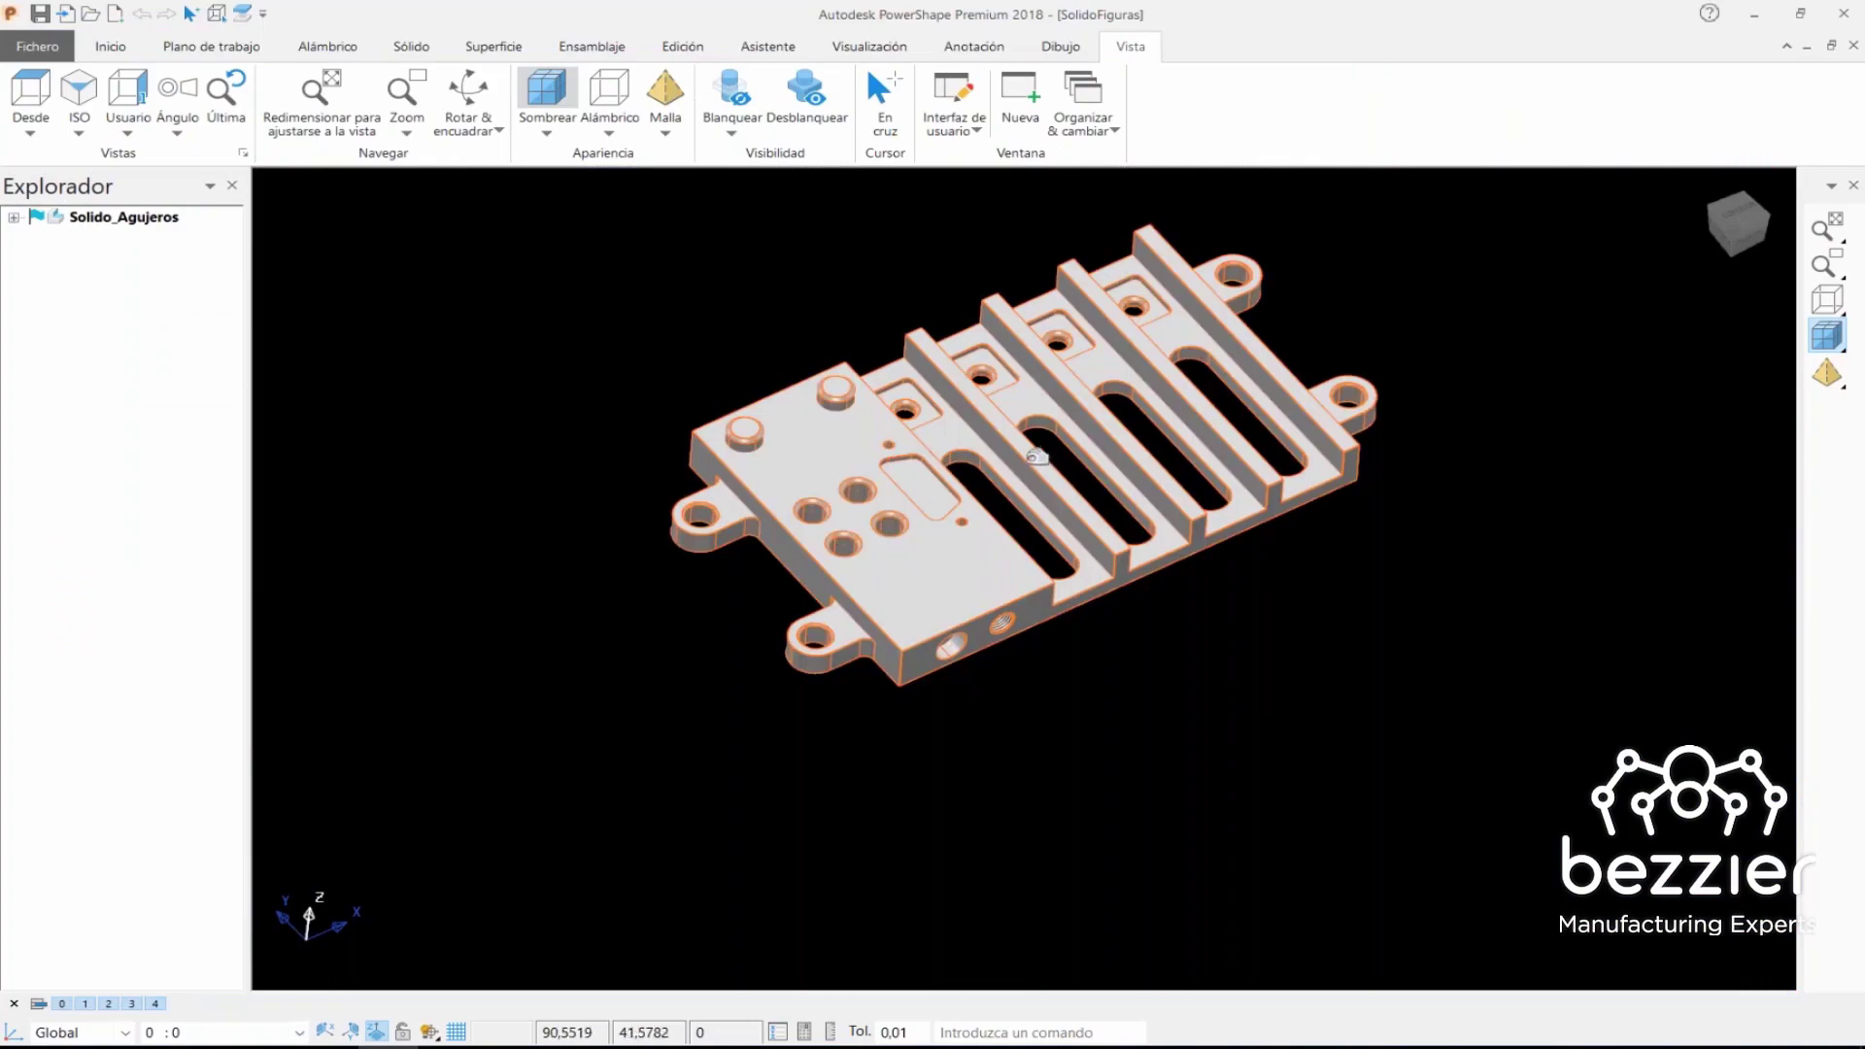
- Expand Solido_Agujeros to Grupo Agujeros D6 and highlight its eight bush holes
middle_drag(1156, 571, 1137, 544)
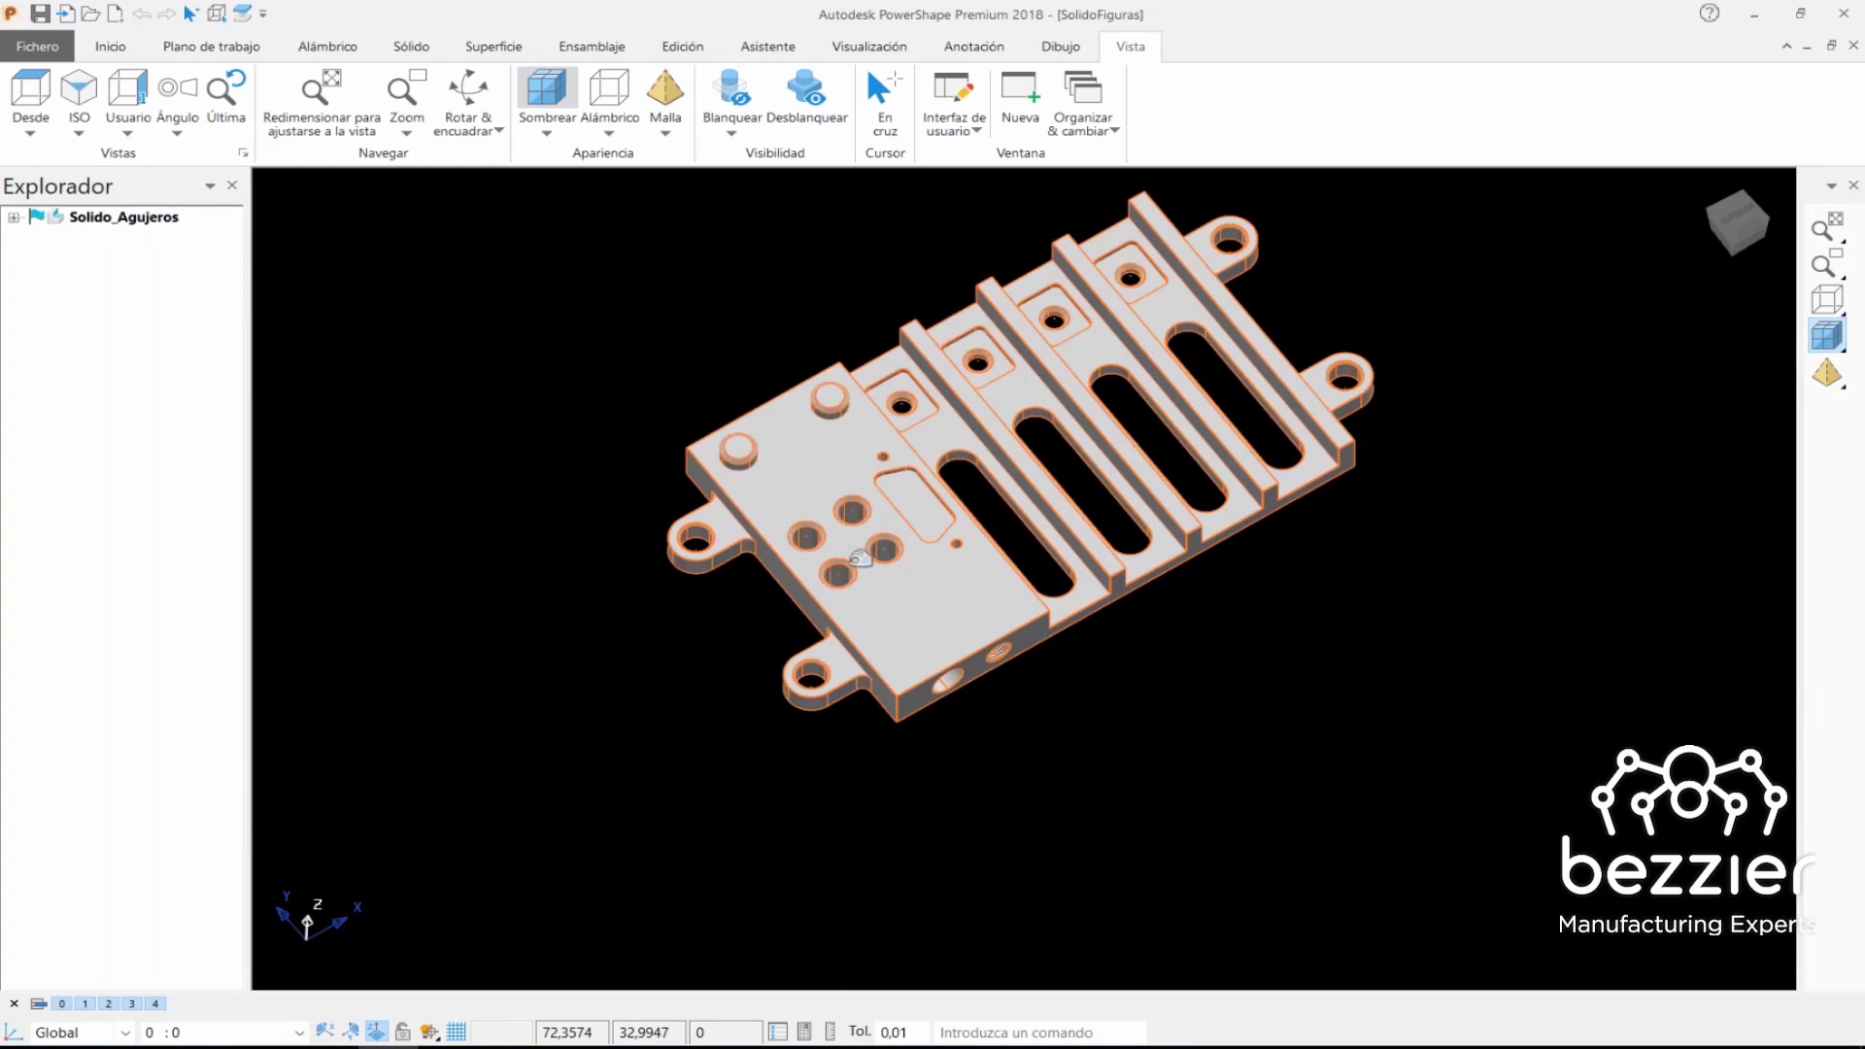
mouse_move(860, 559)
middle_down()
mouse_move(932, 544)
mouse_move(835, 602)
middle_up()
click(14, 217)
click(37, 238)
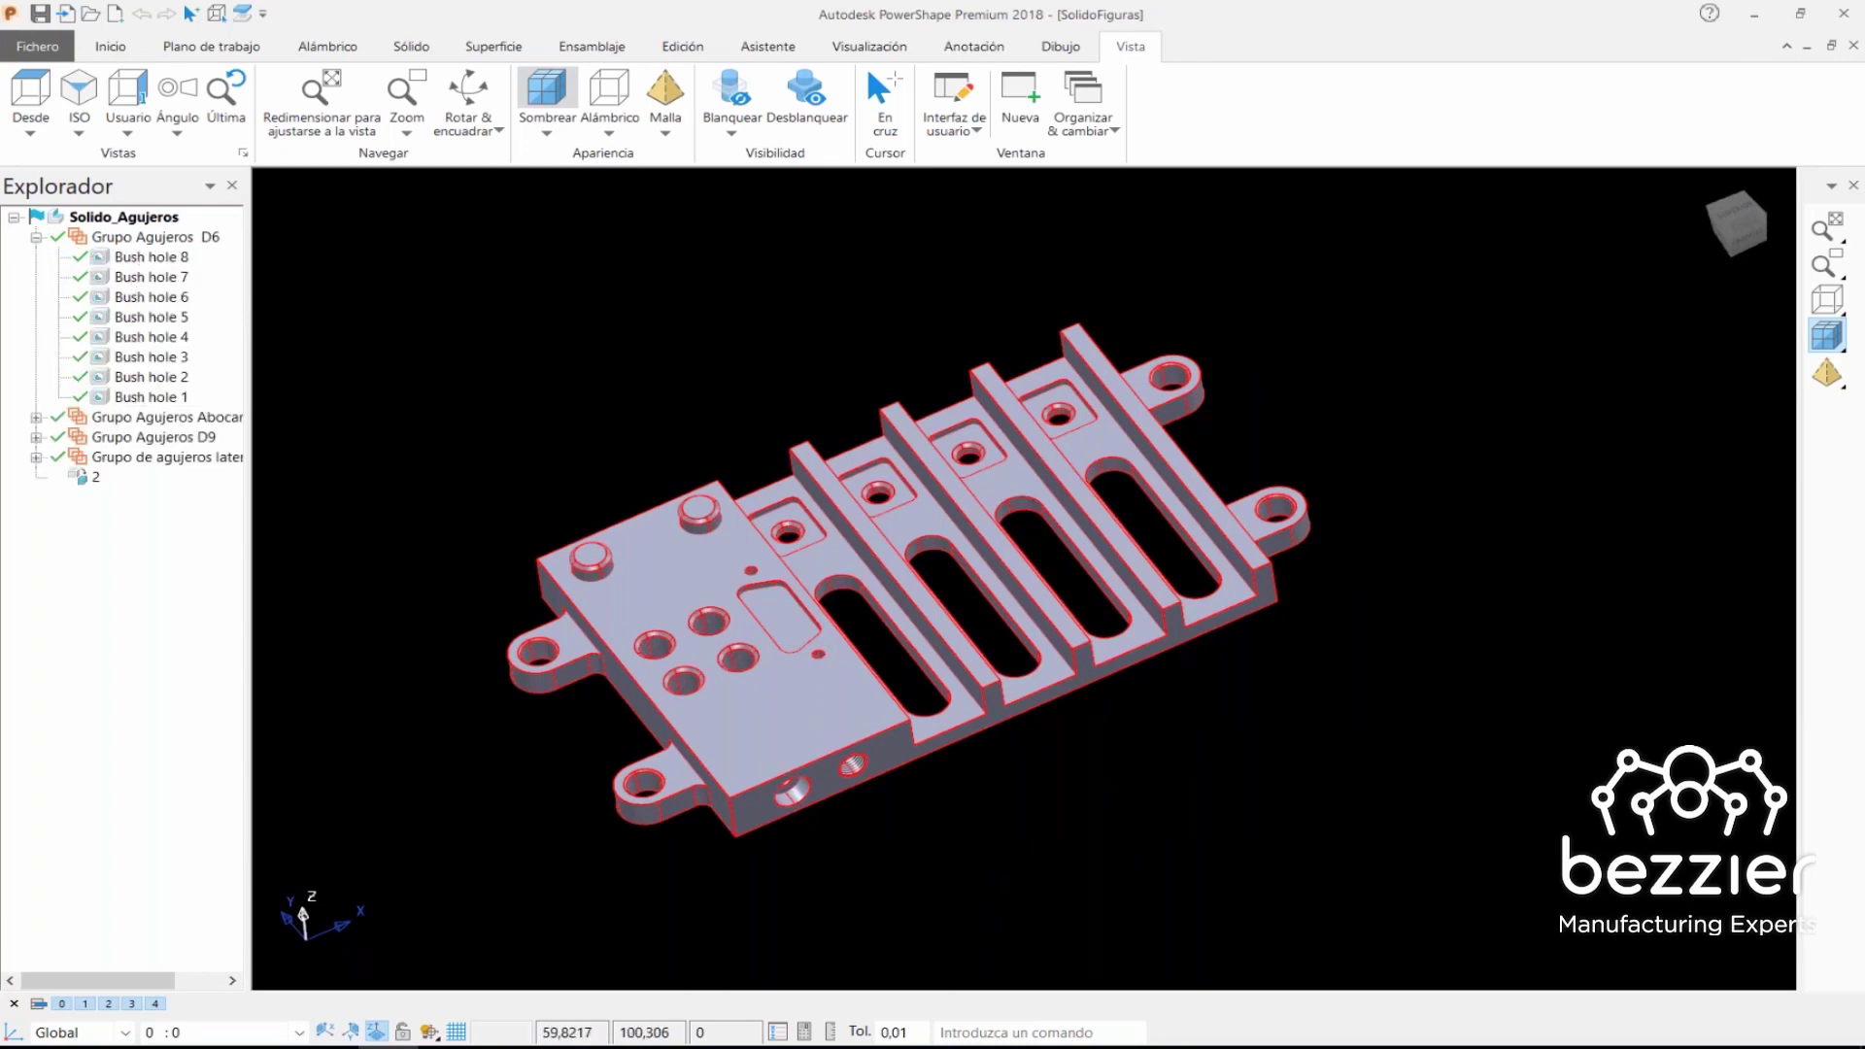
click(87, 243)
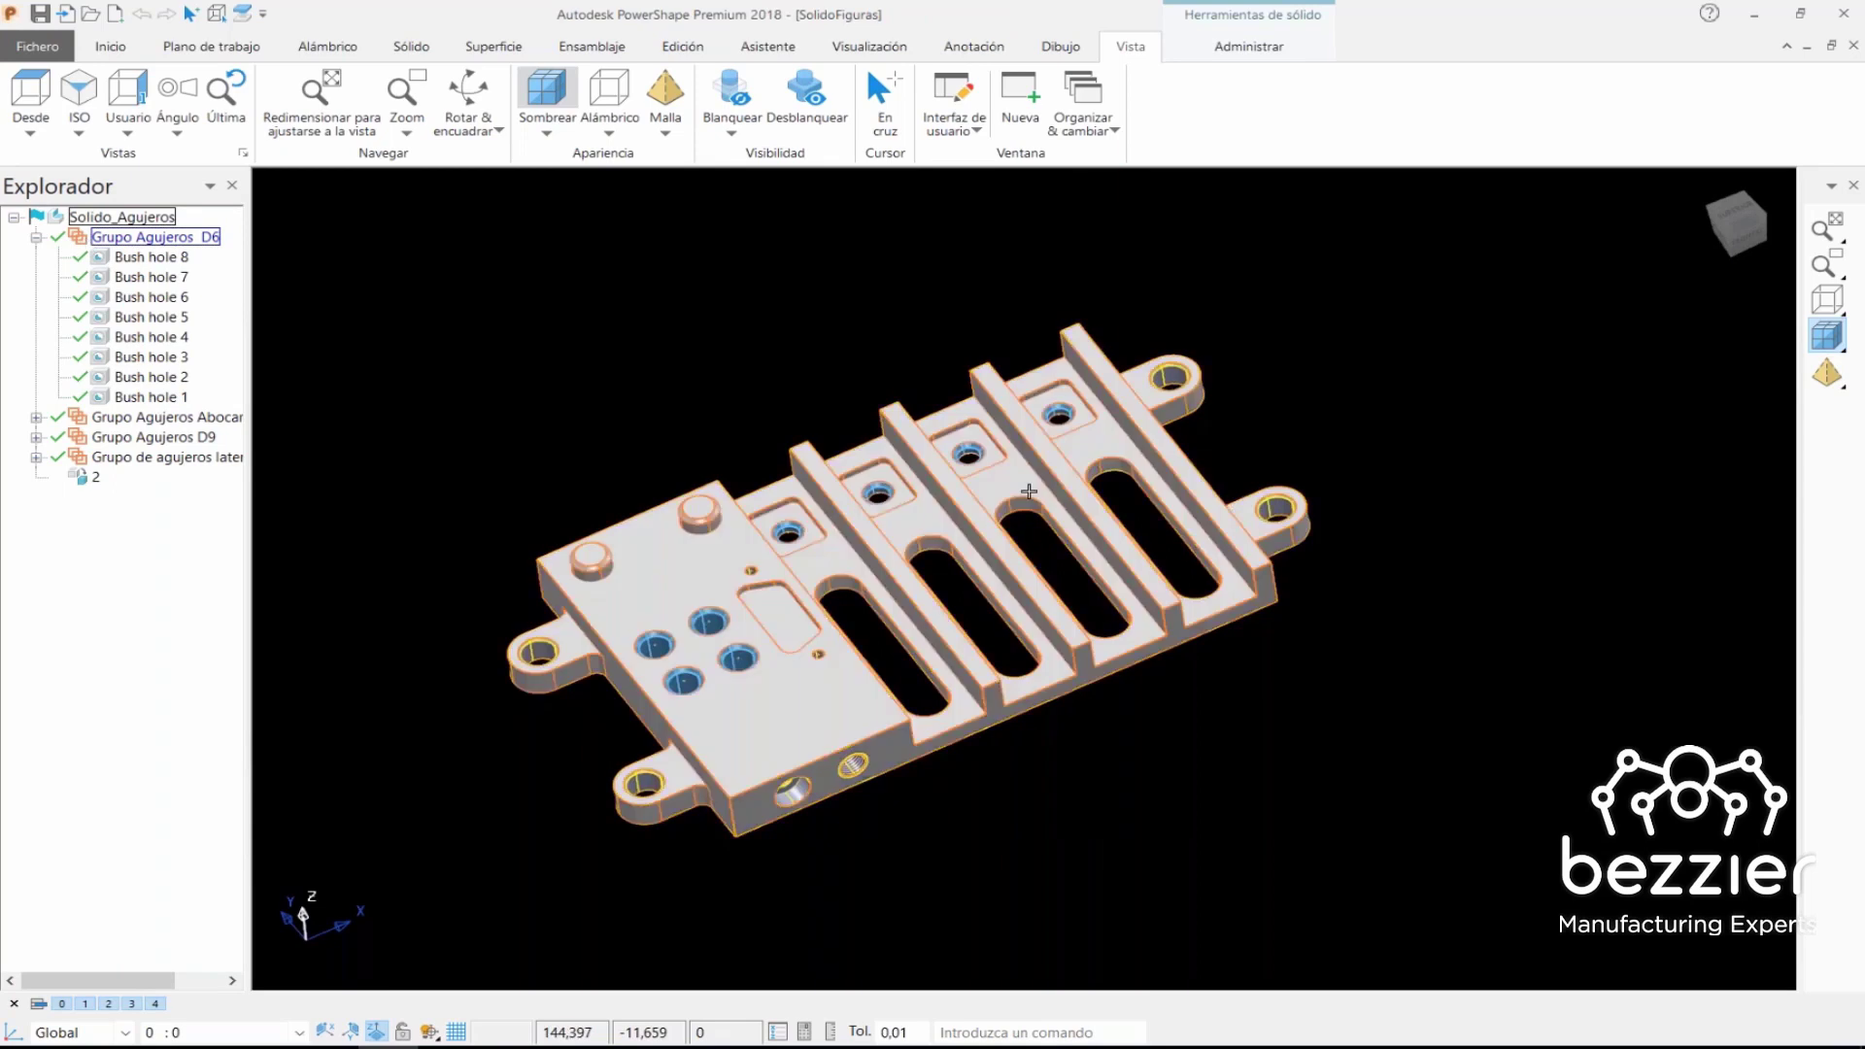
middle_drag(311, 427, 348, 454)
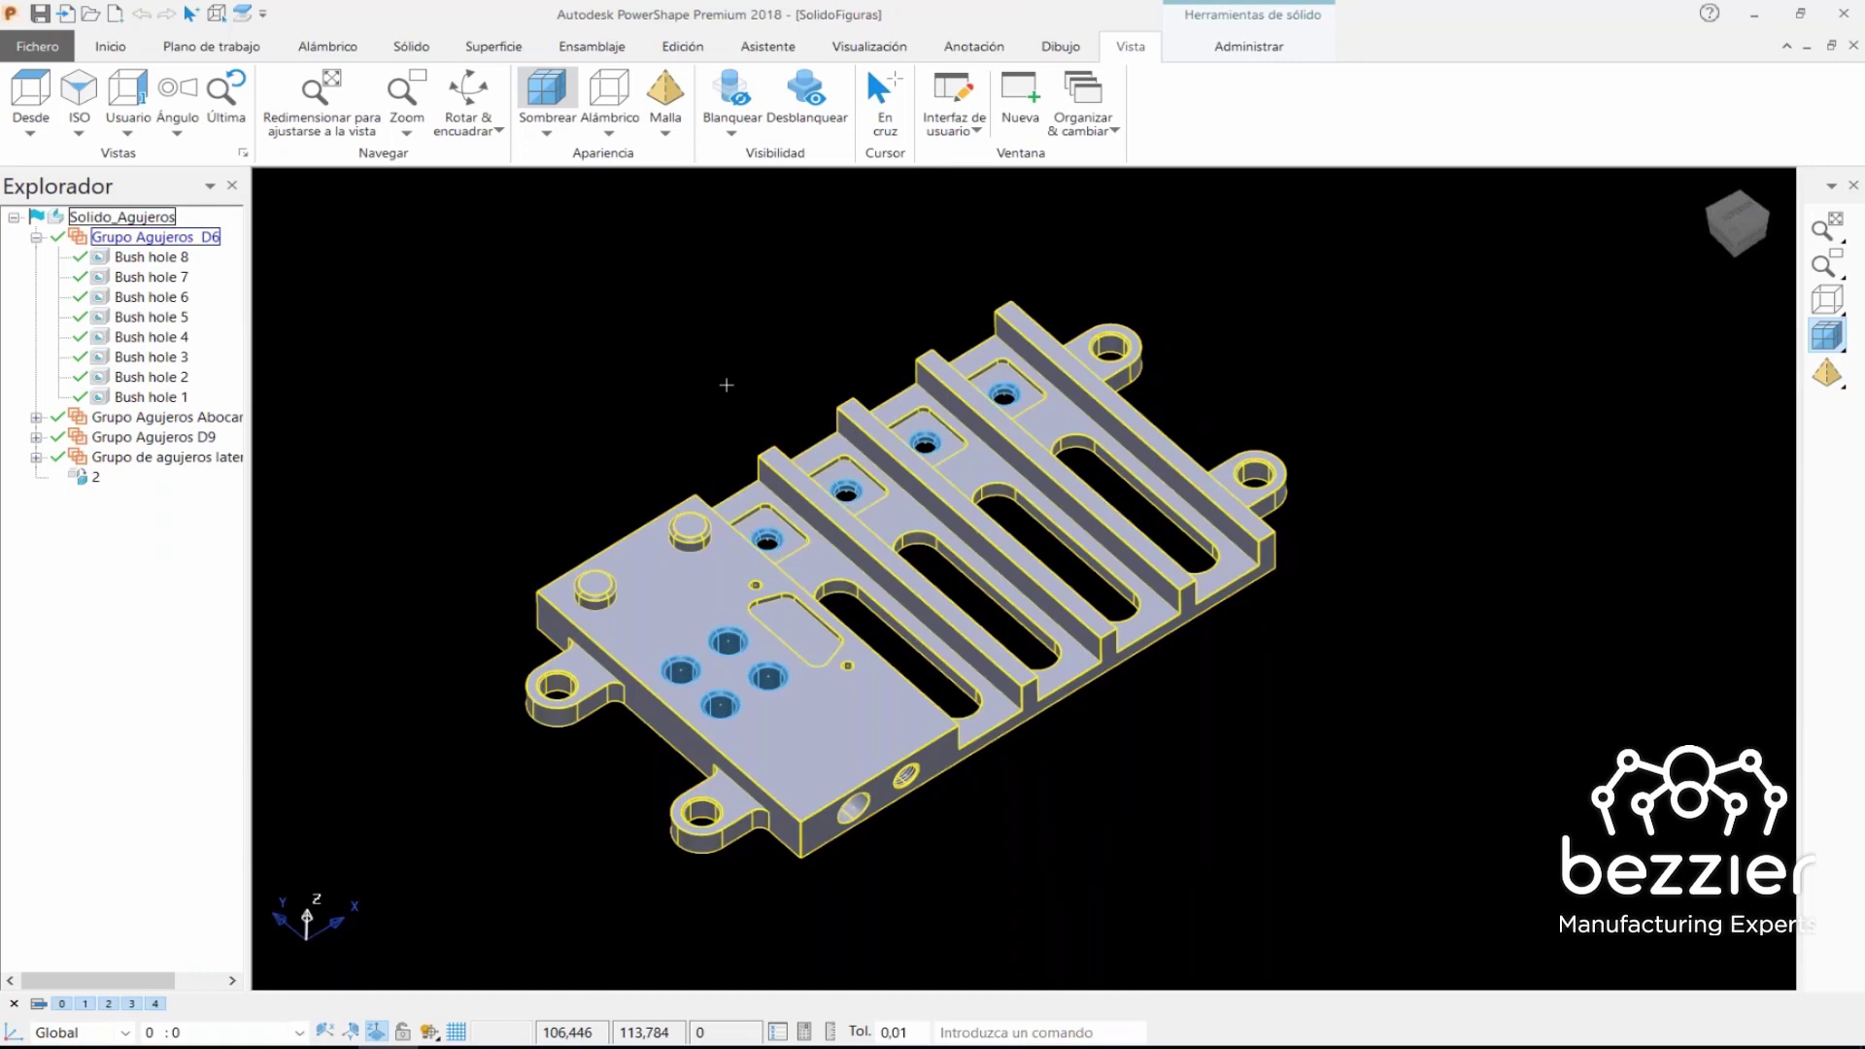
- Review Bush hole 8's simple-hole settings, then close them unchanged and clear the selection
click(101, 258)
double_click(103, 259)
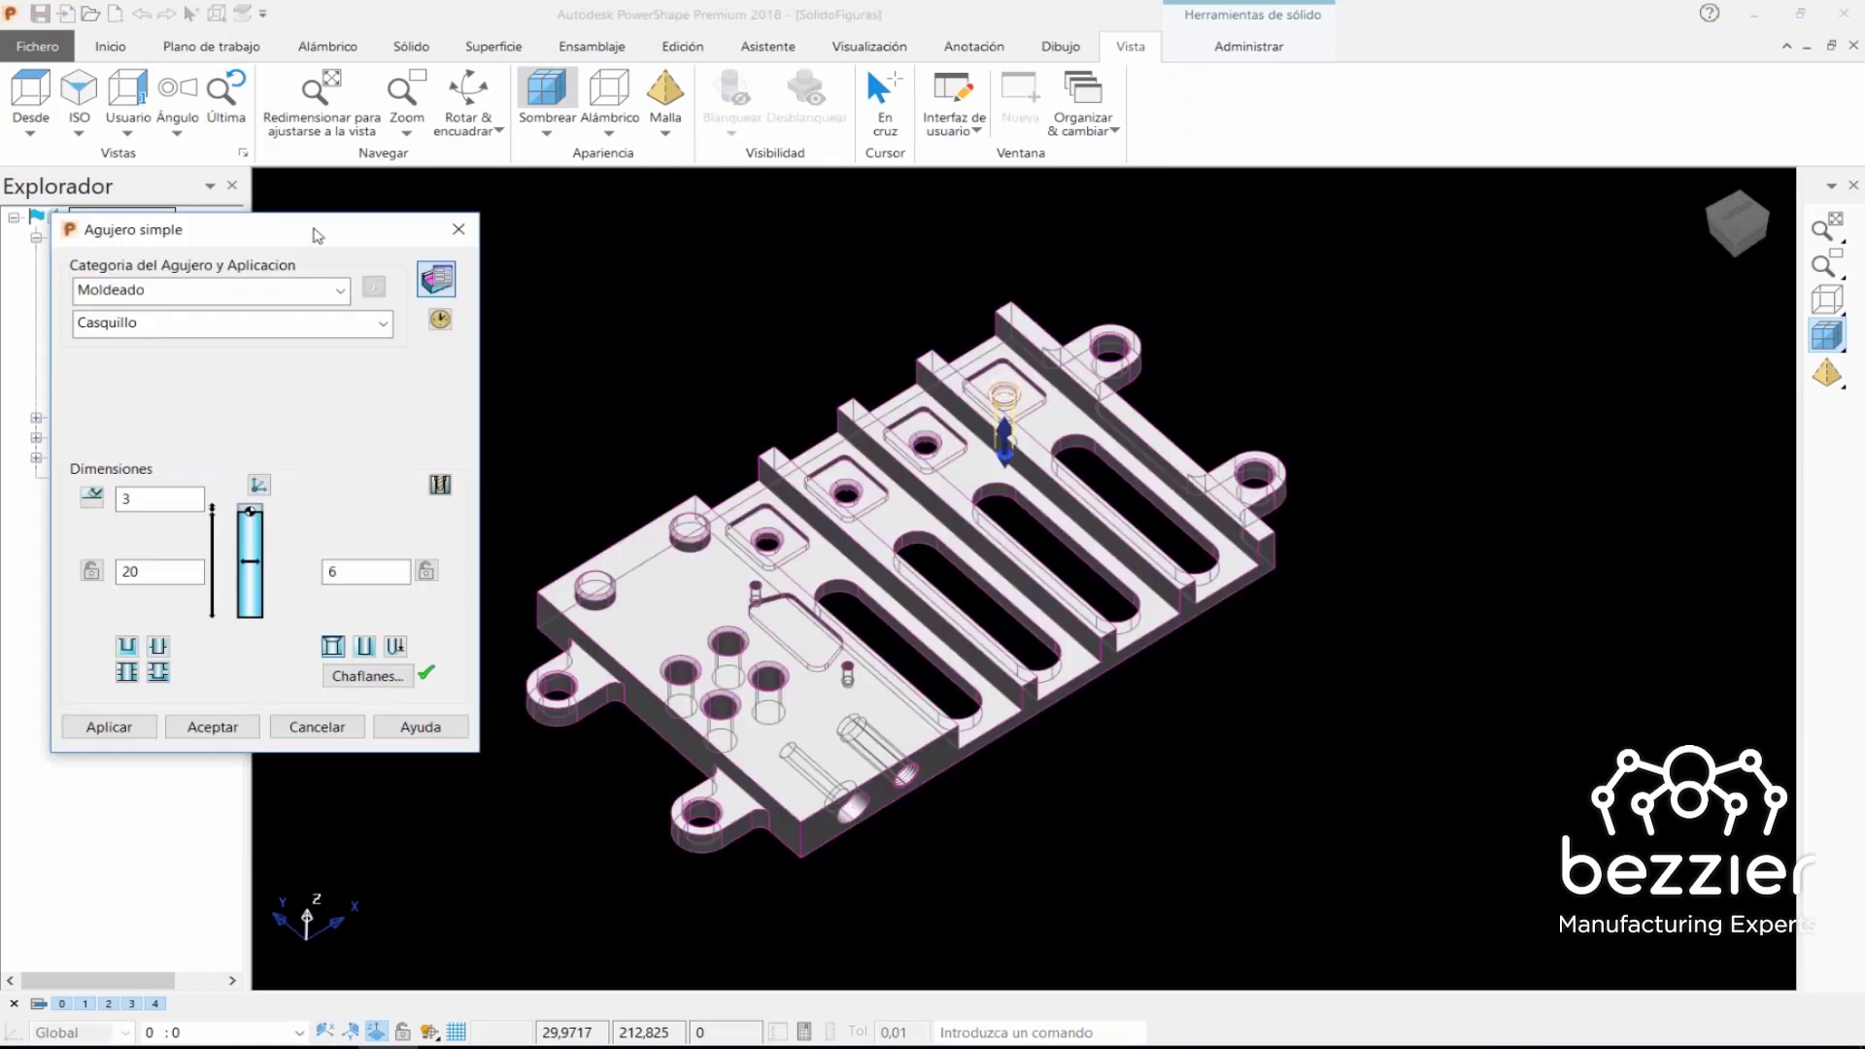
click(720, 281)
key(Escape)
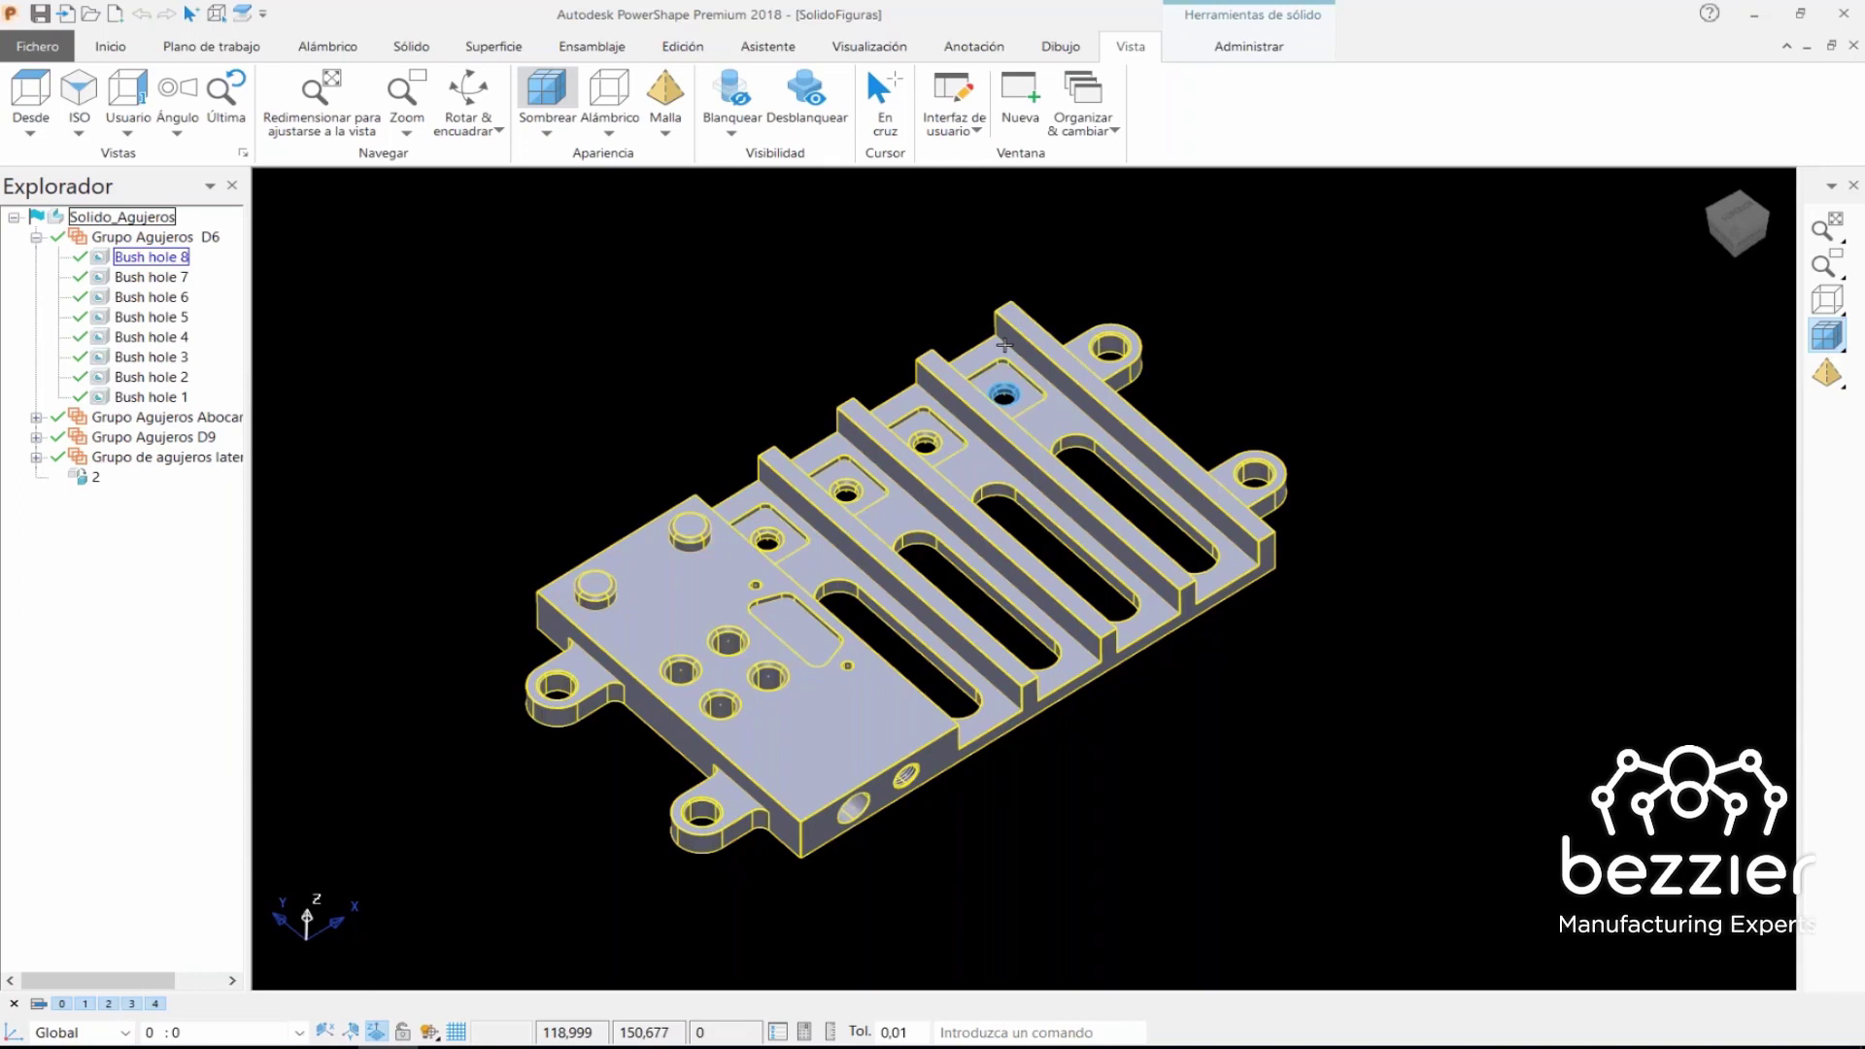
click(1005, 345)
key(Escape)
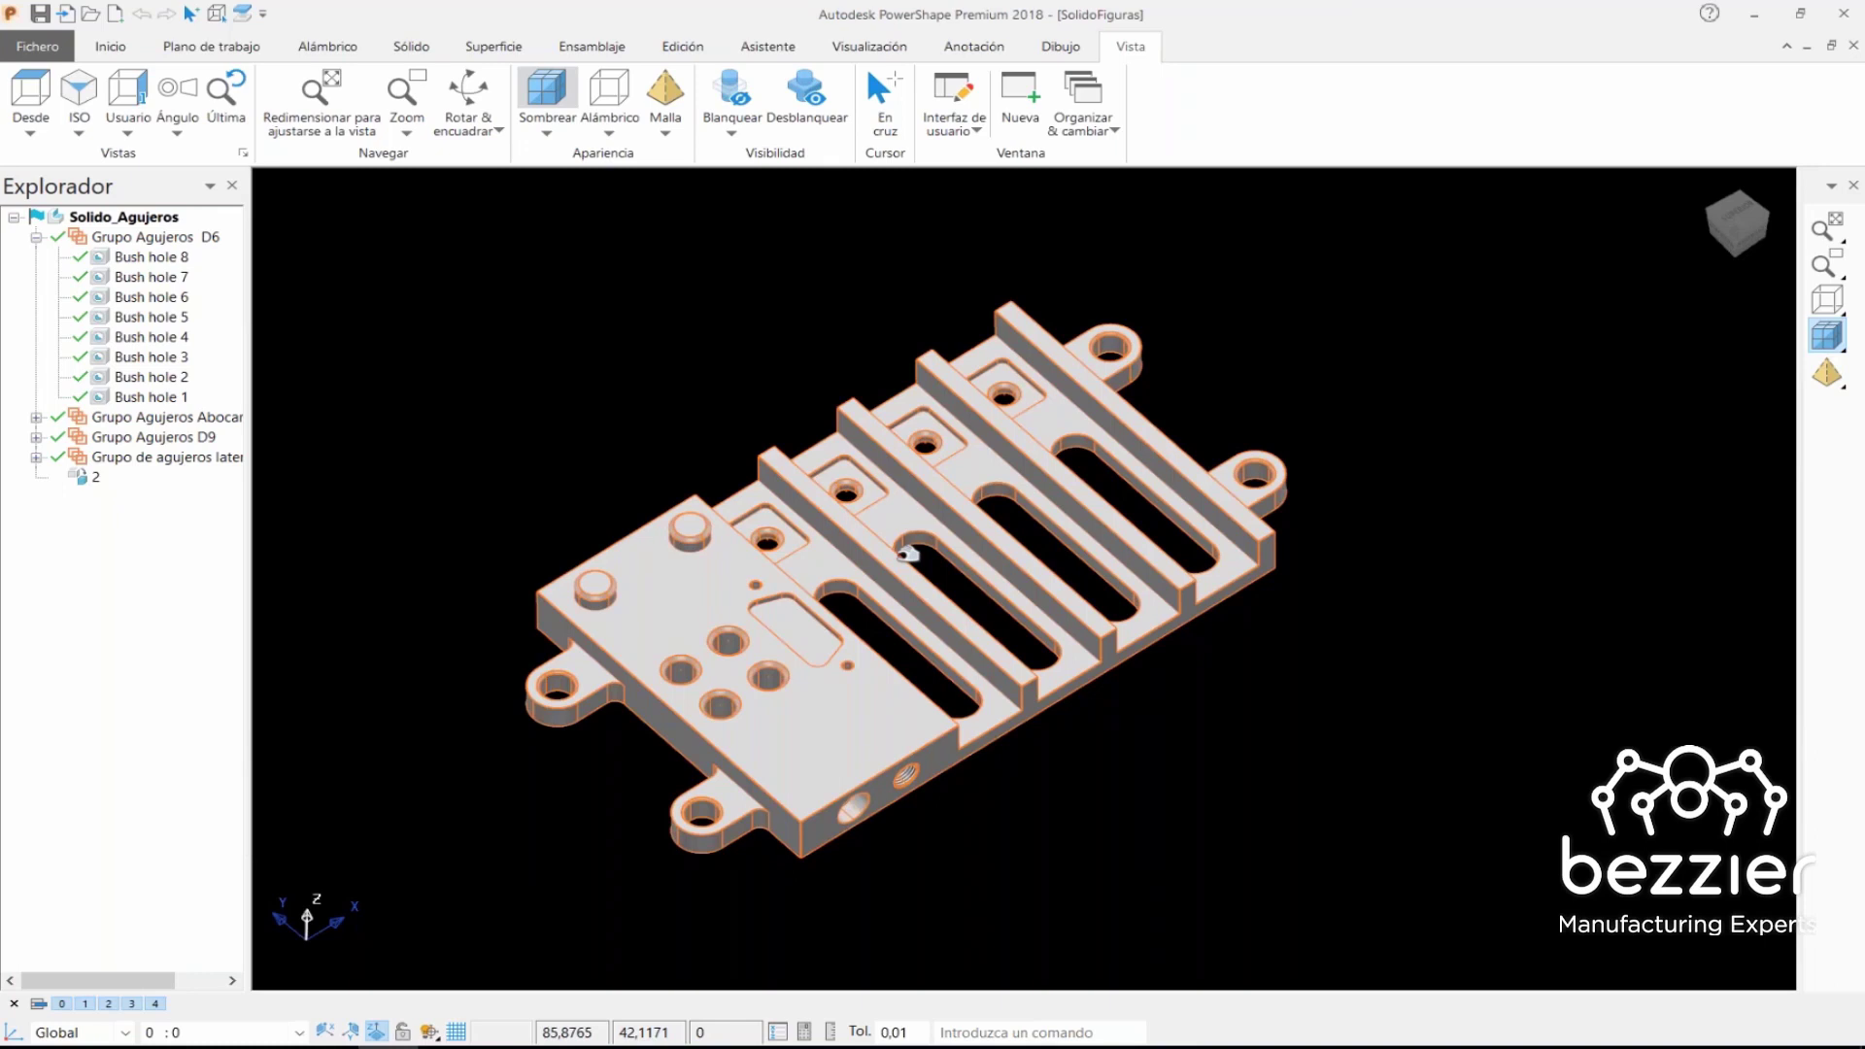
- Copy the whole Solido_Agujeros solid to the clipboard and switch to PowerMill's Modelos list
click(913, 530)
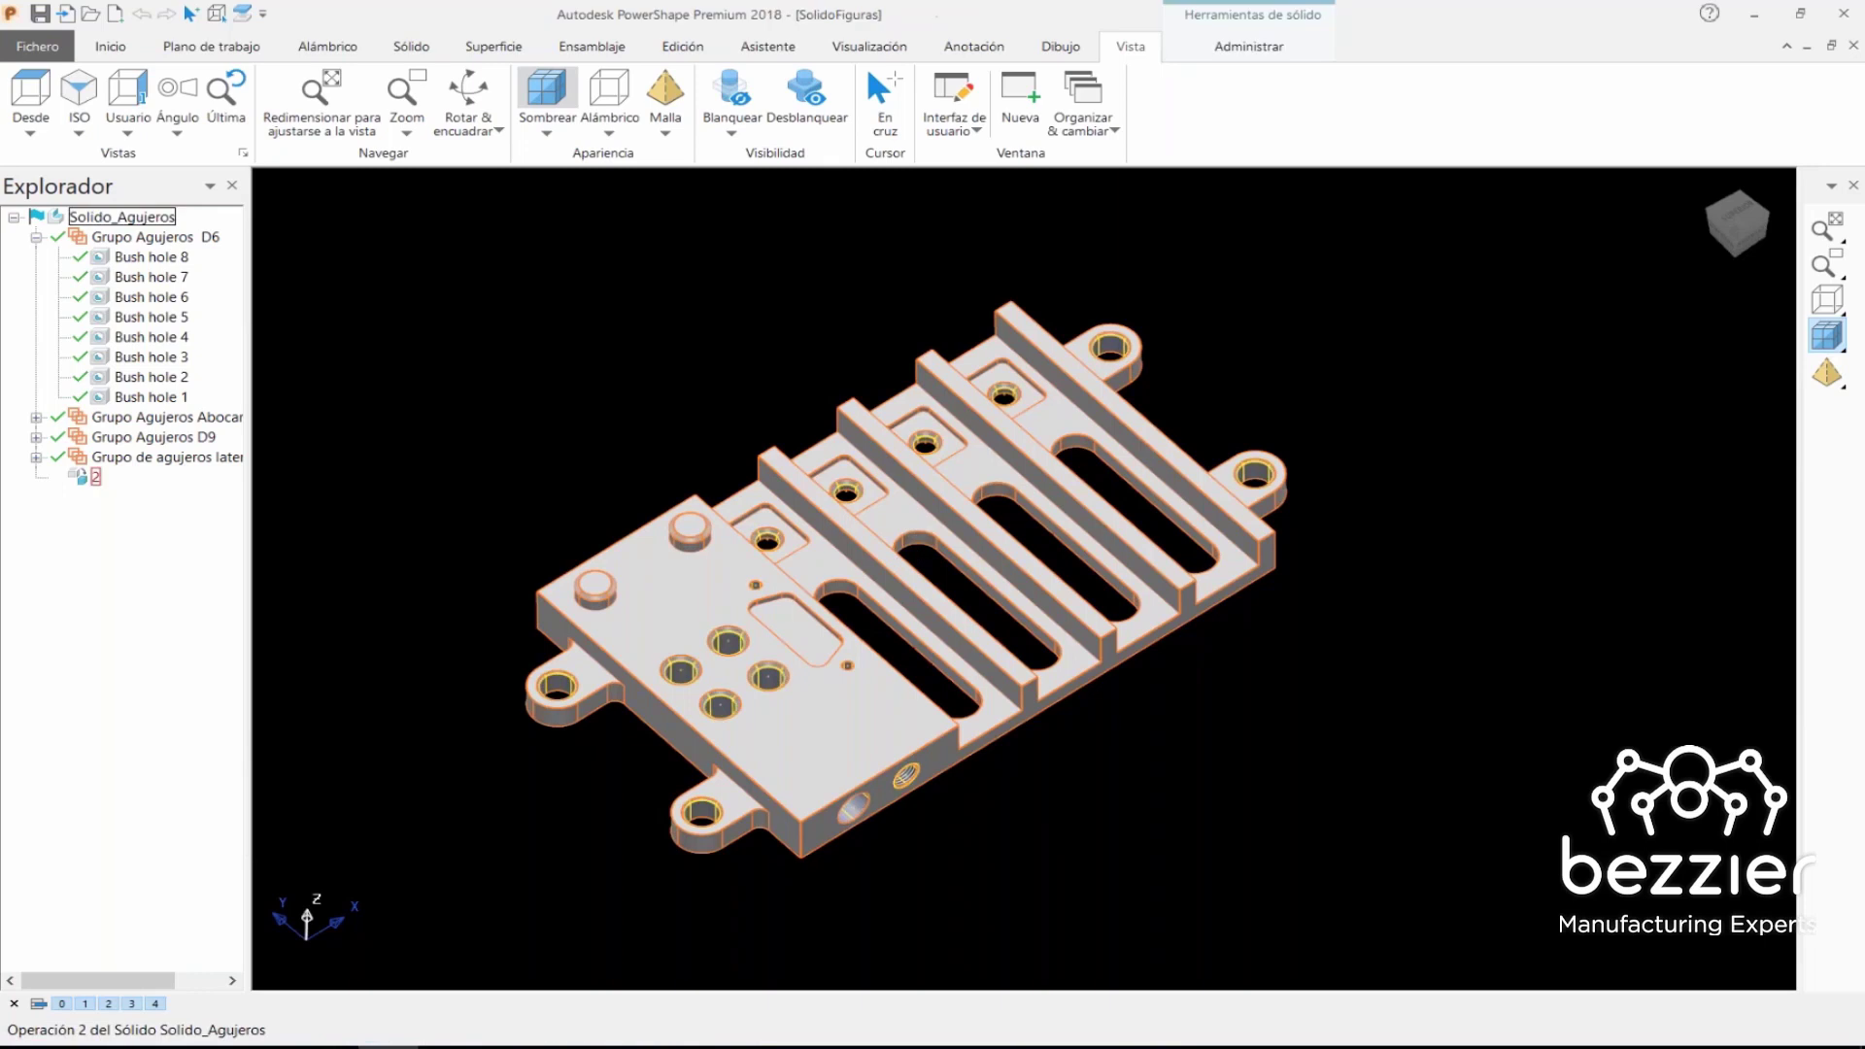
right_click(910, 513)
click(966, 577)
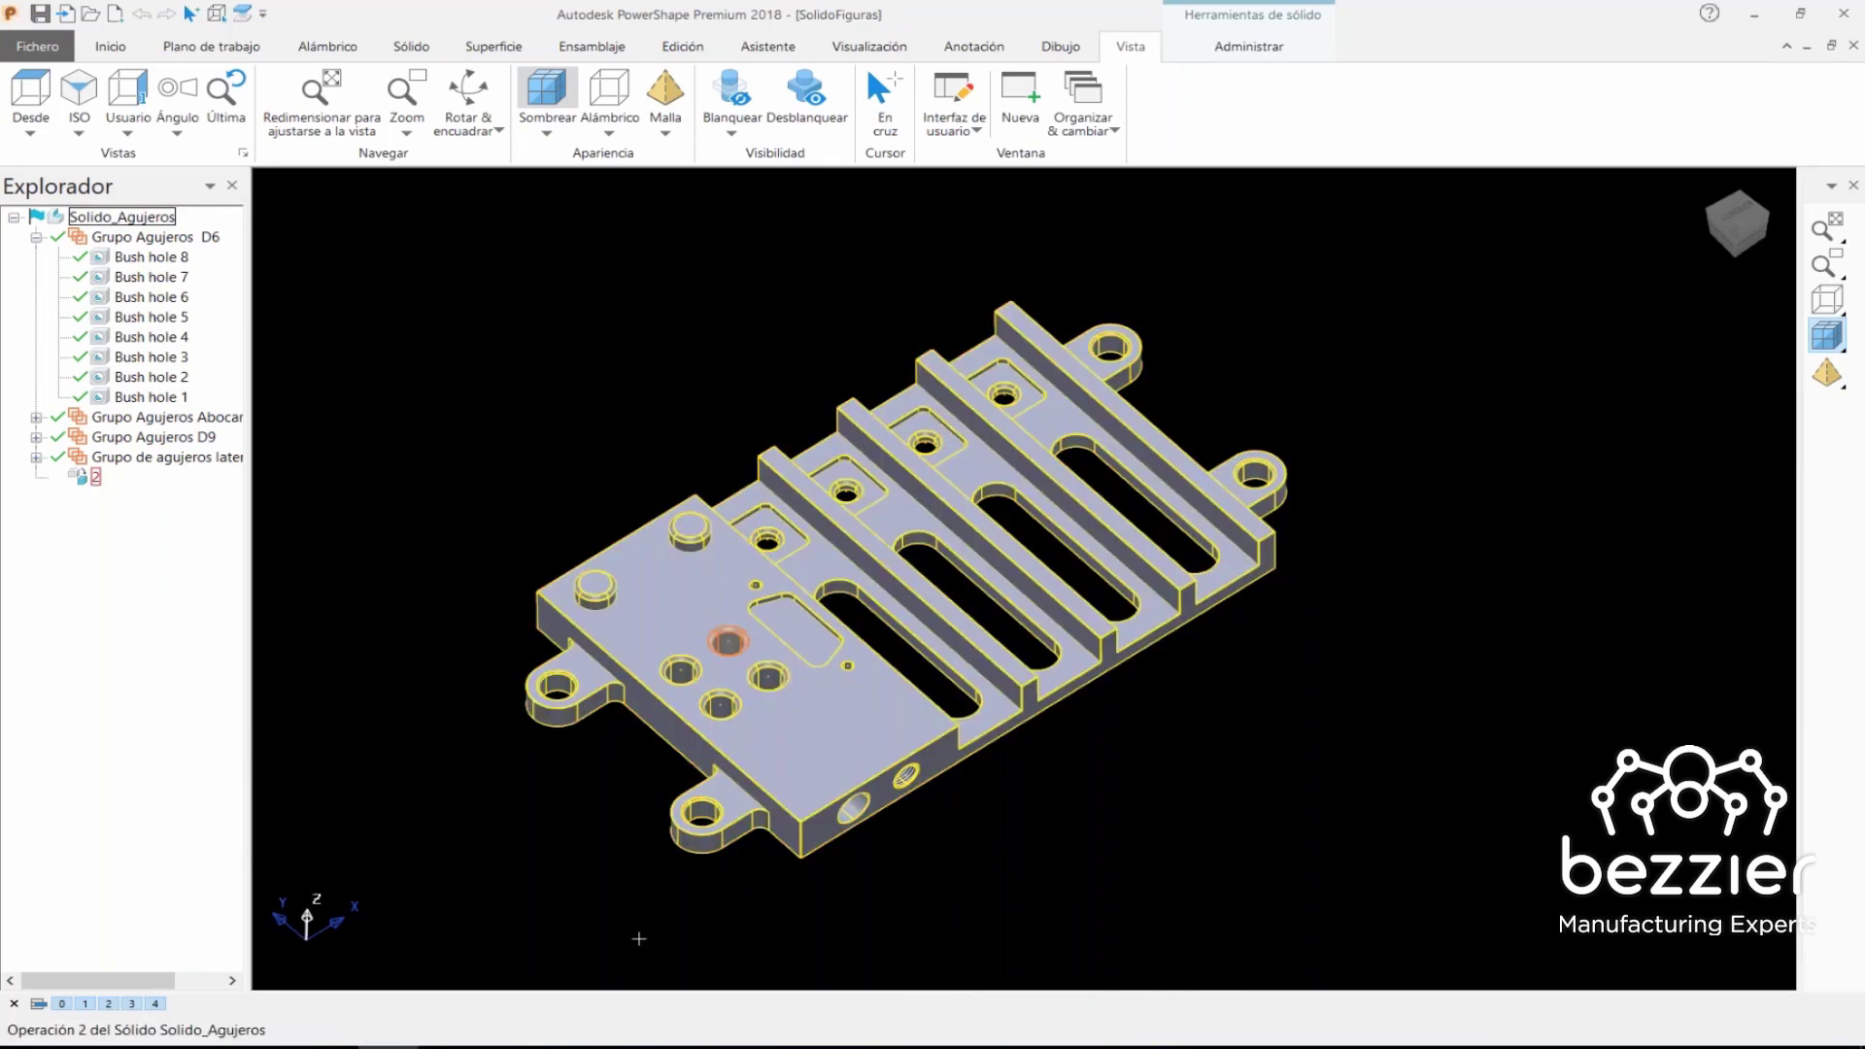
key(alt+Tab)
right_click(29, 478)
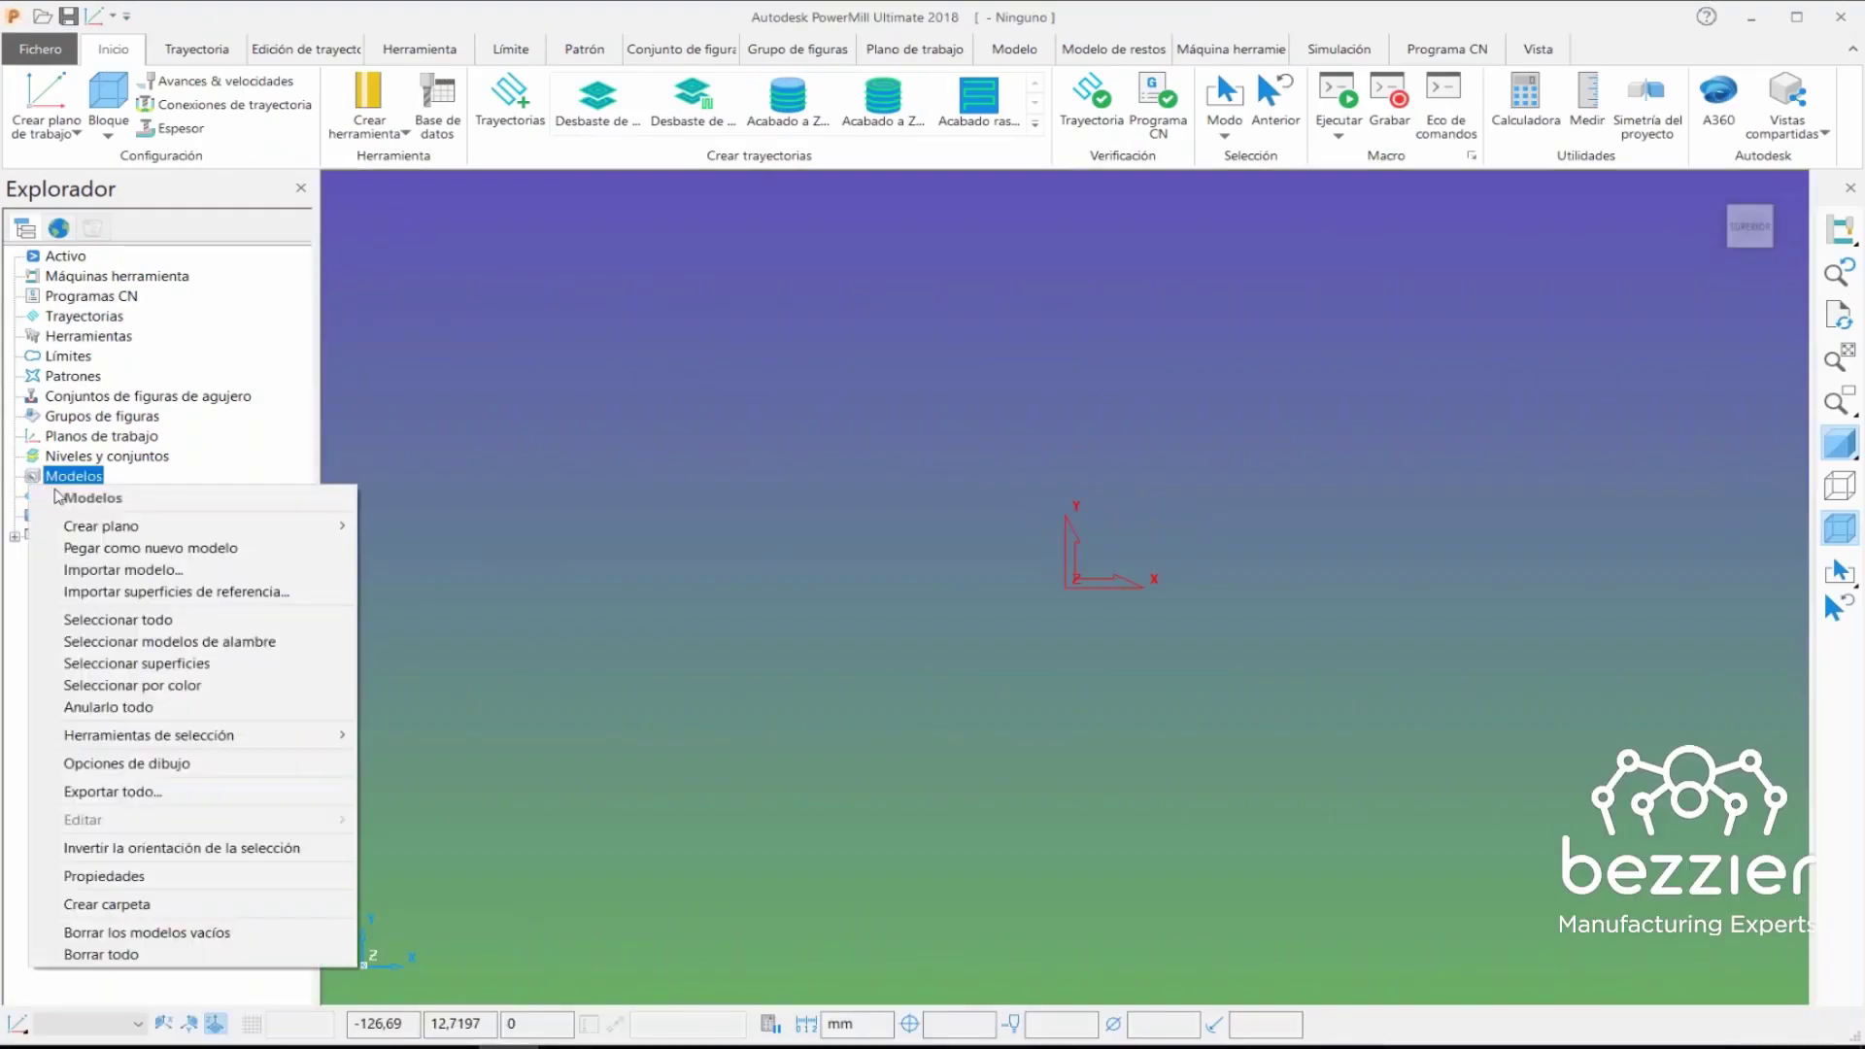
- Paste the copied plate as a new model and inspect its top, rib and floor faces
click(116, 548)
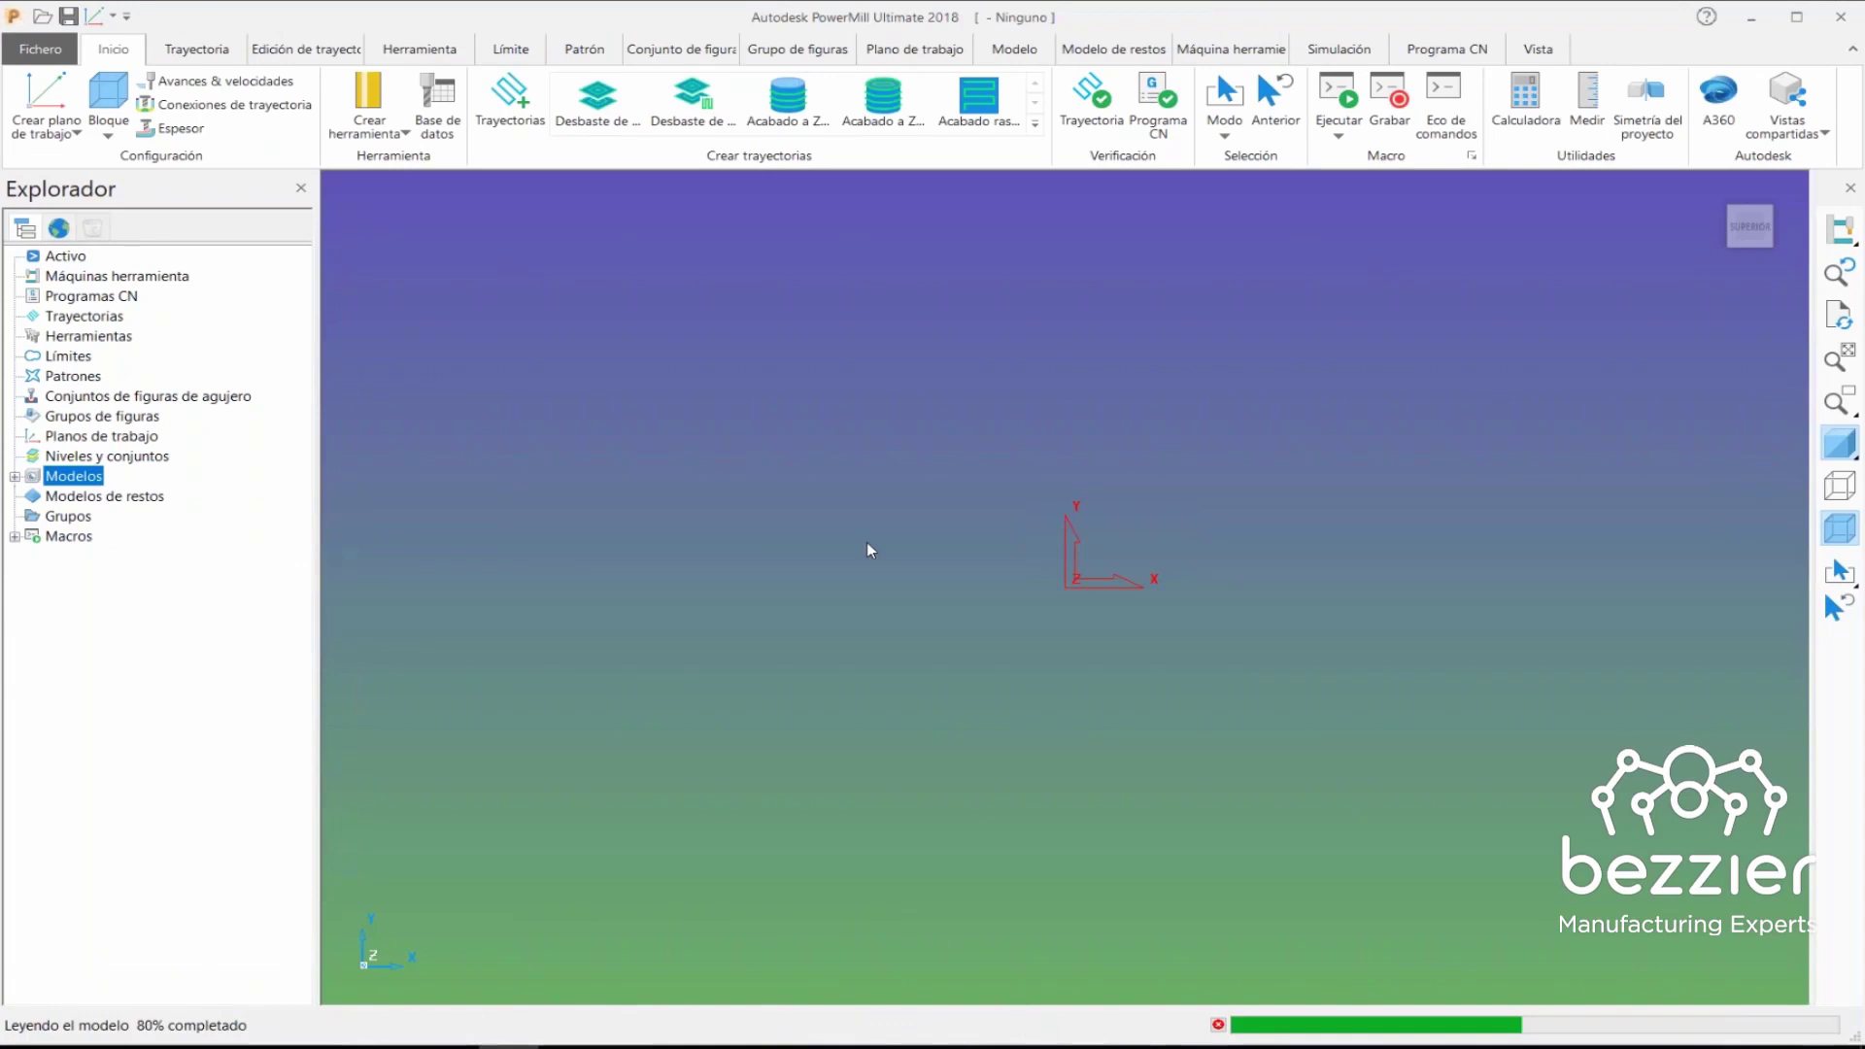
mouse_move(1374, 633)
middle_down()
mouse_move(1265, 750)
mouse_move(1441, 494)
mouse_move(1385, 464)
mouse_move(1307, 662)
mouse_move(1420, 458)
mouse_move(1385, 562)
middle_up()
scroll(1056, 541, down, 3)
scroll(1056, 541, up, 4)
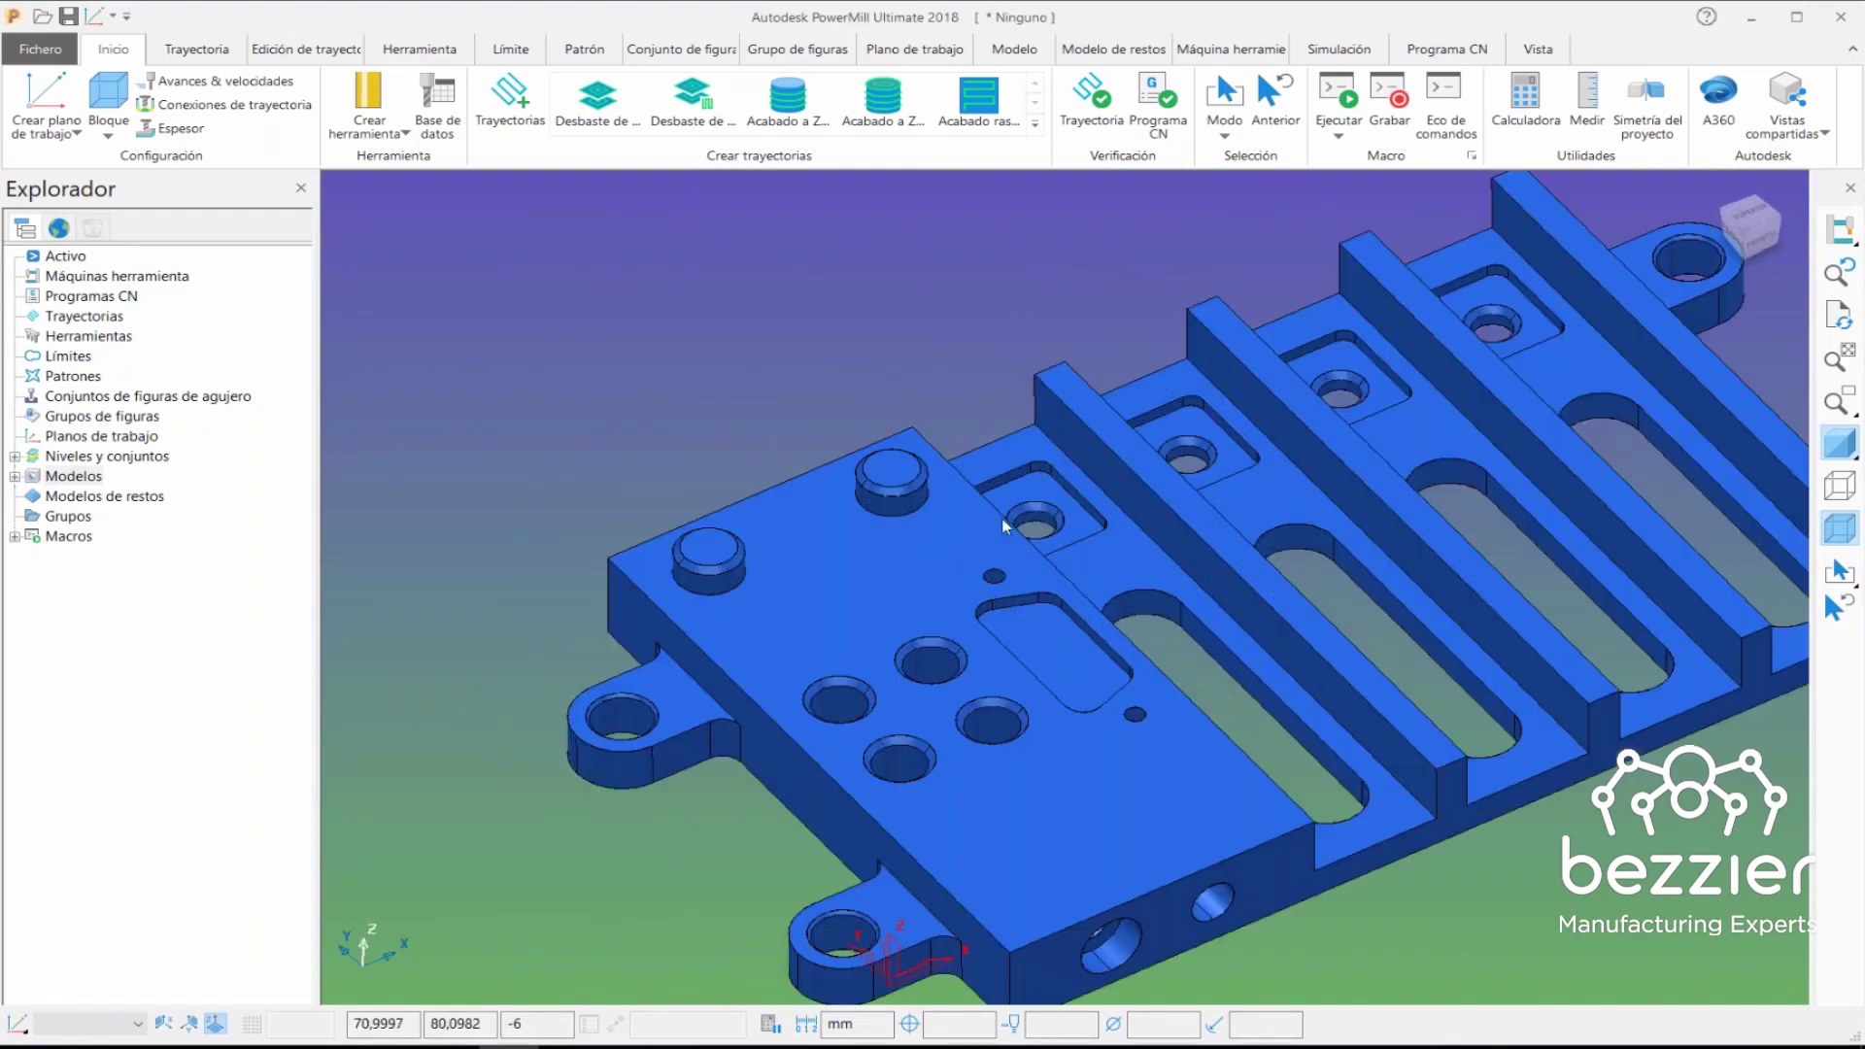
scroll(876, 517, down, 2)
click(876, 517)
click(1132, 498)
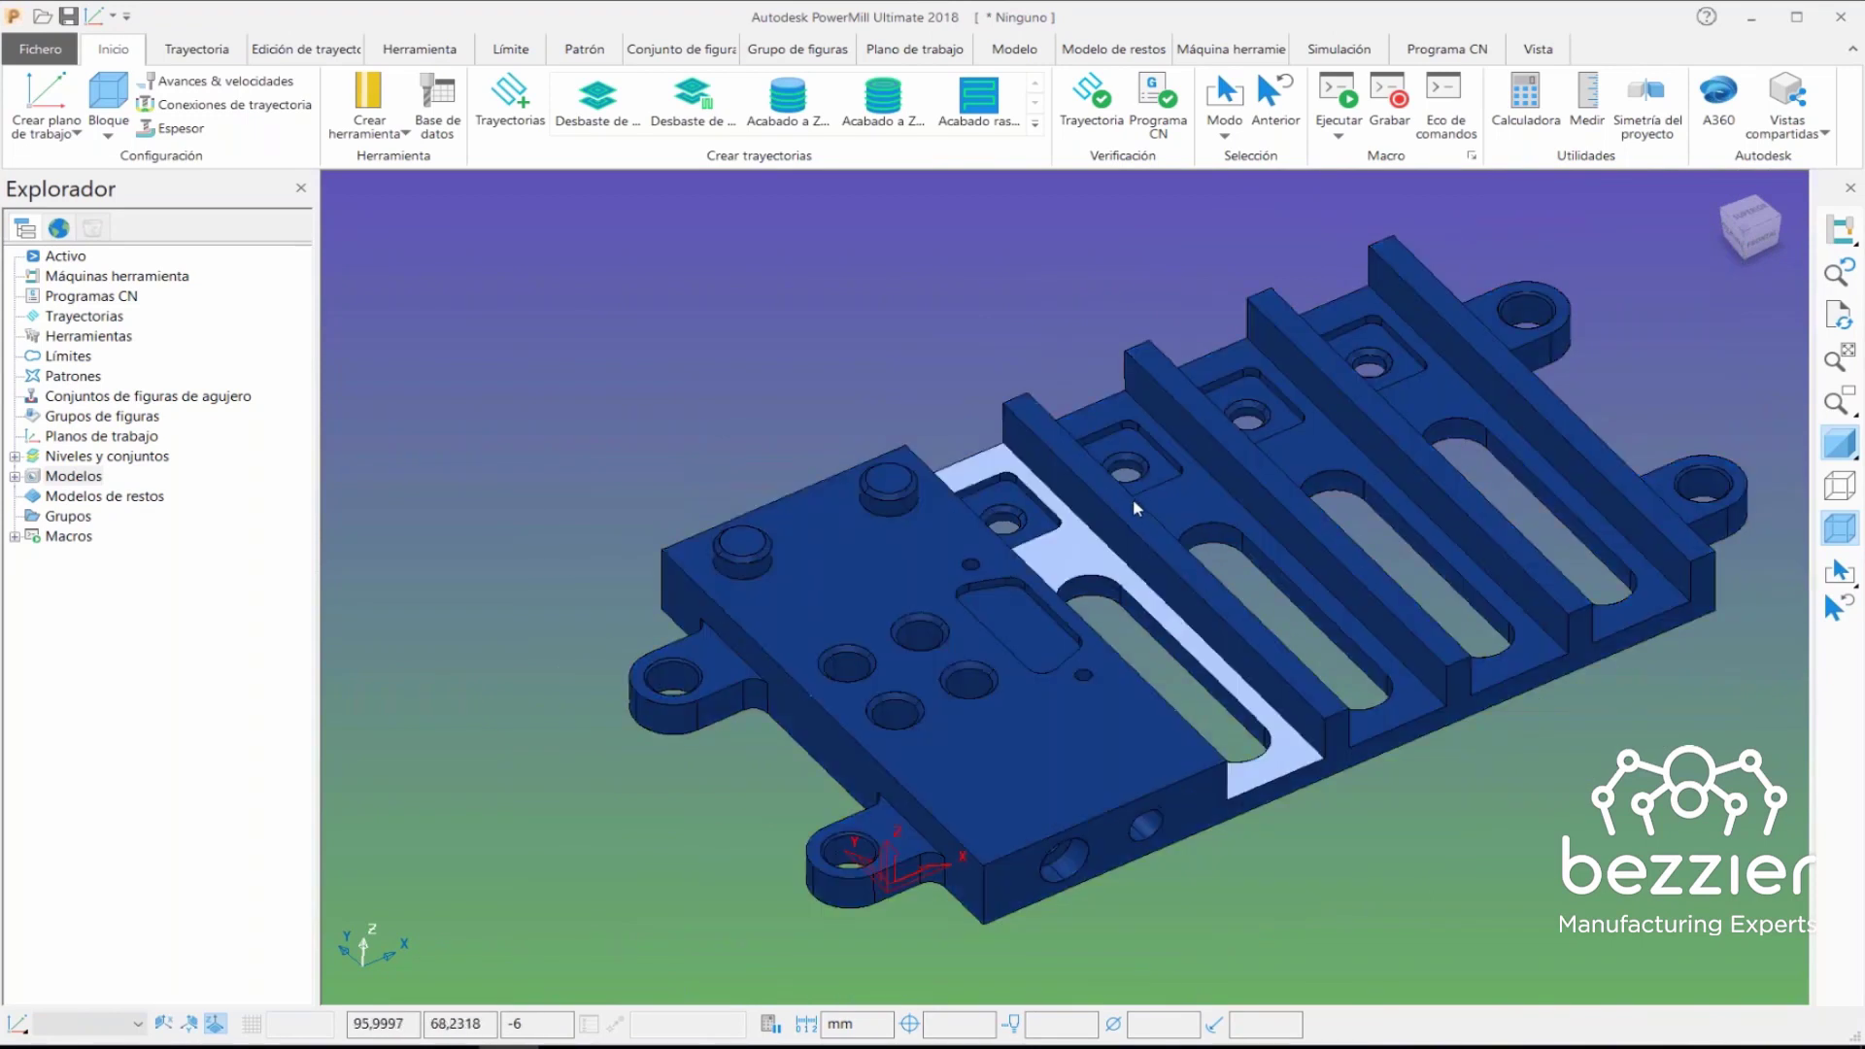
click(1210, 485)
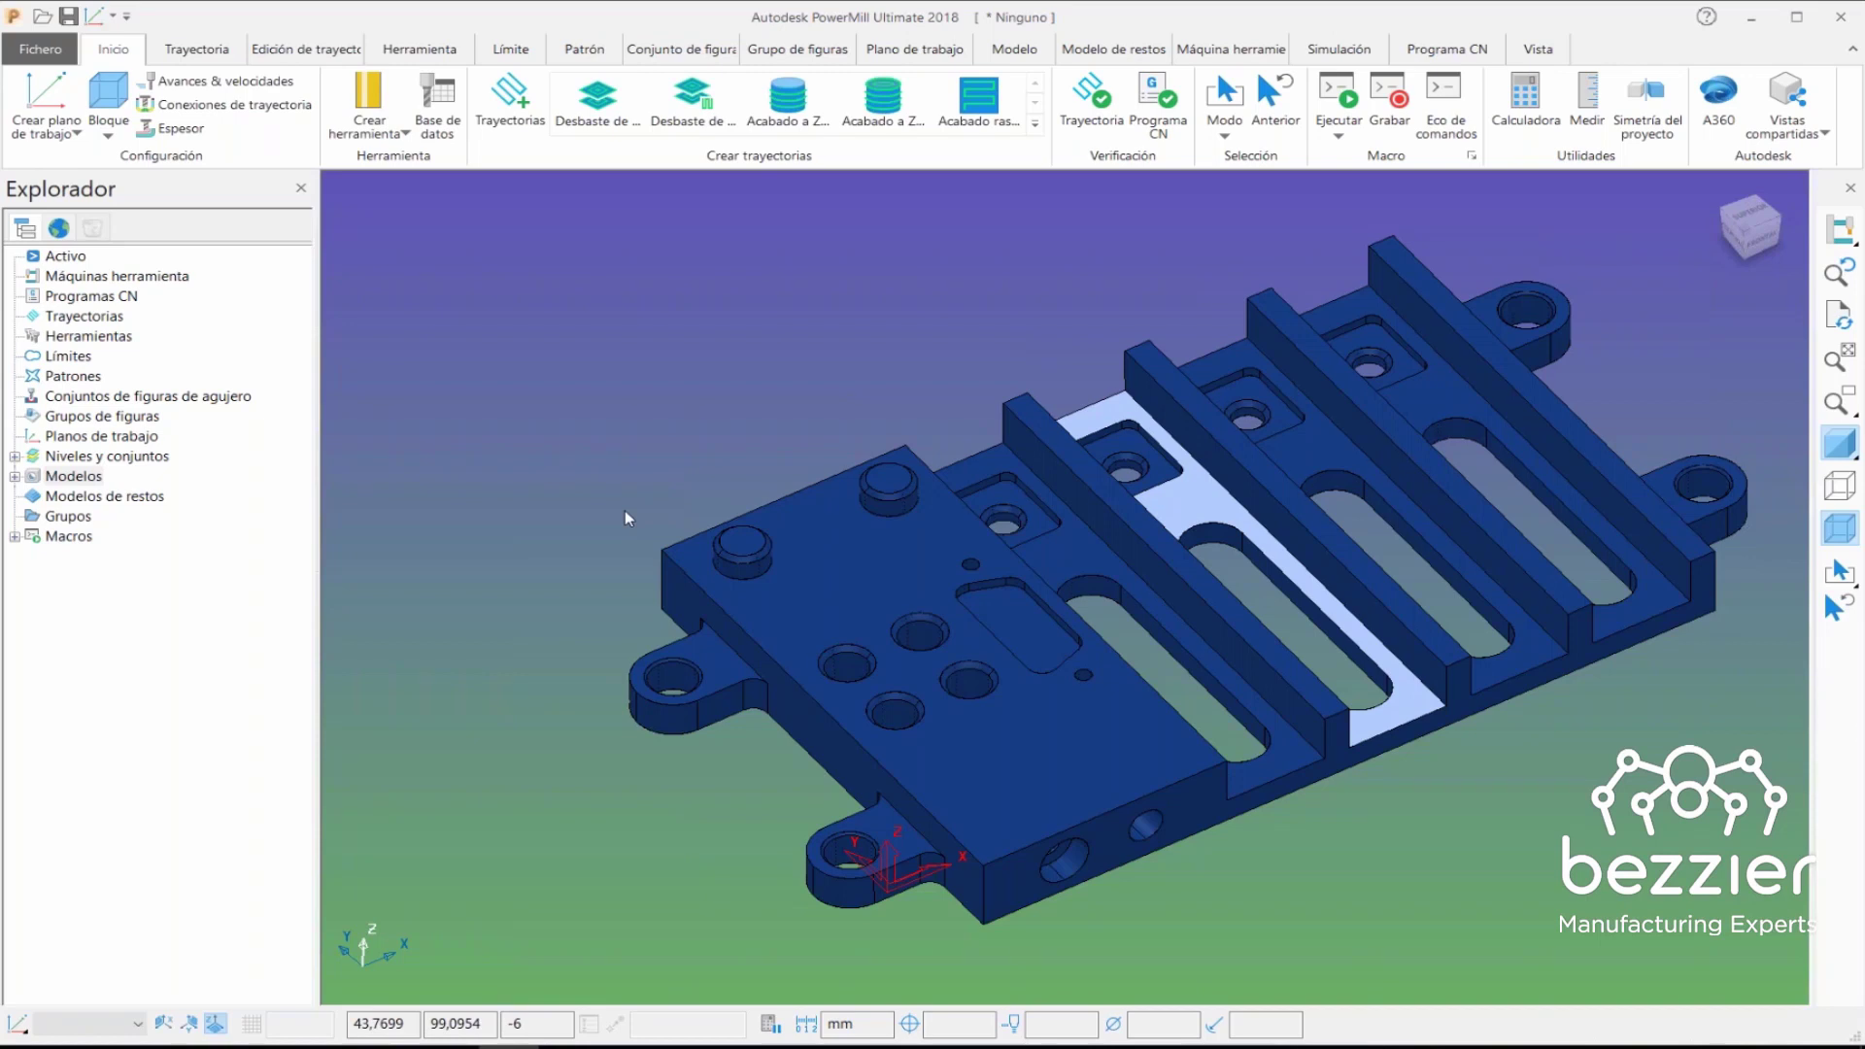
- Close the PowerMill project without saving changes
click(30, 53)
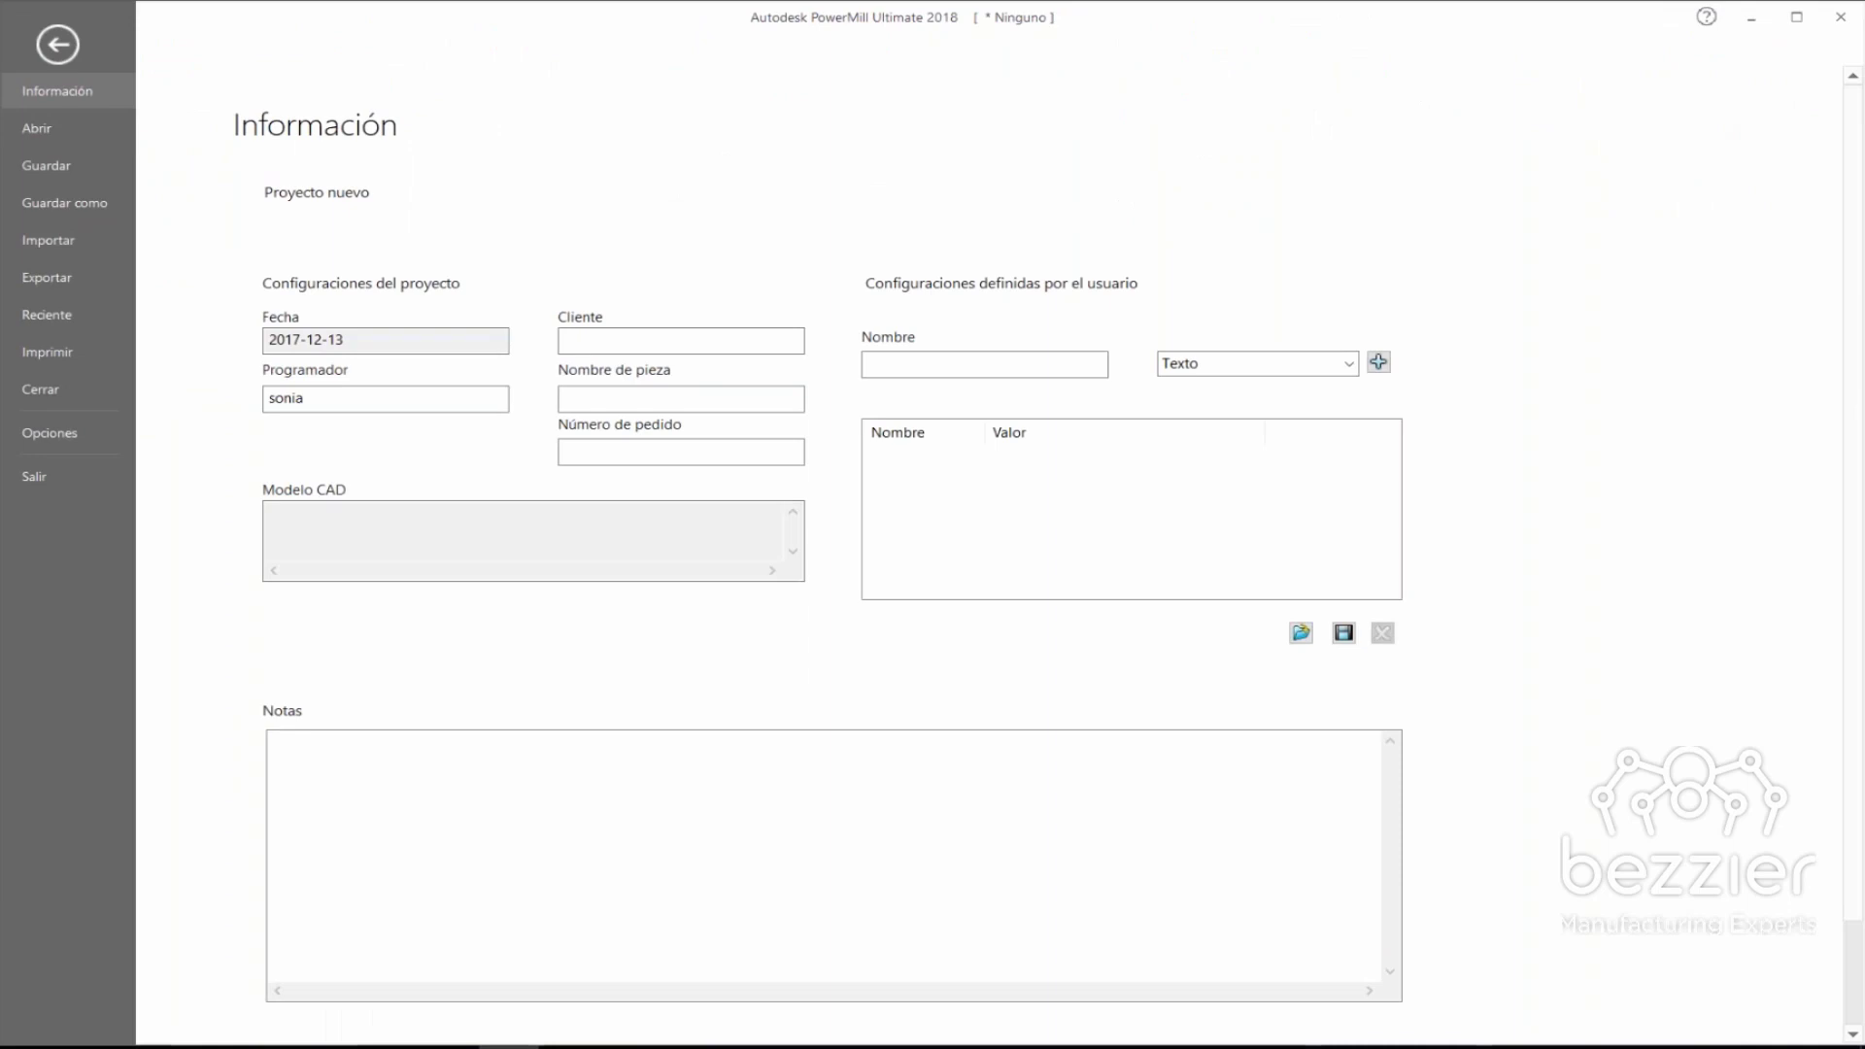
click(40, 388)
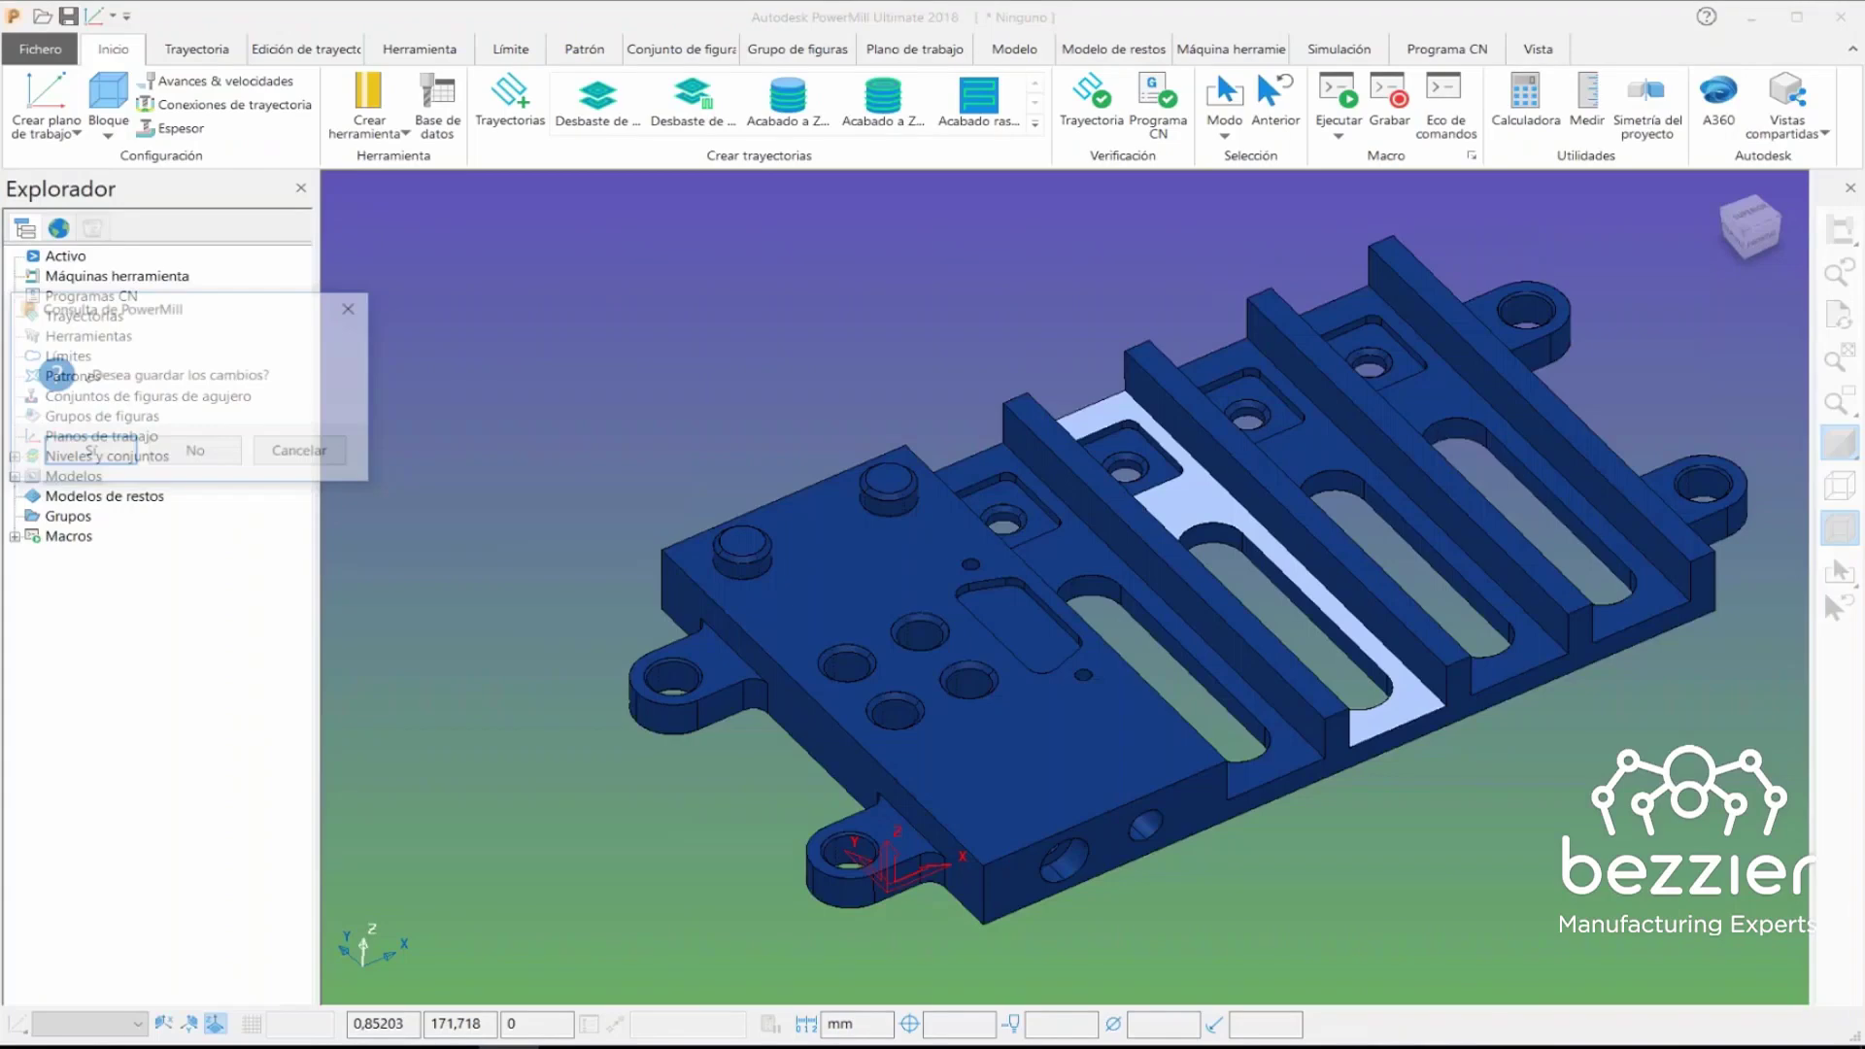
click(195, 454)
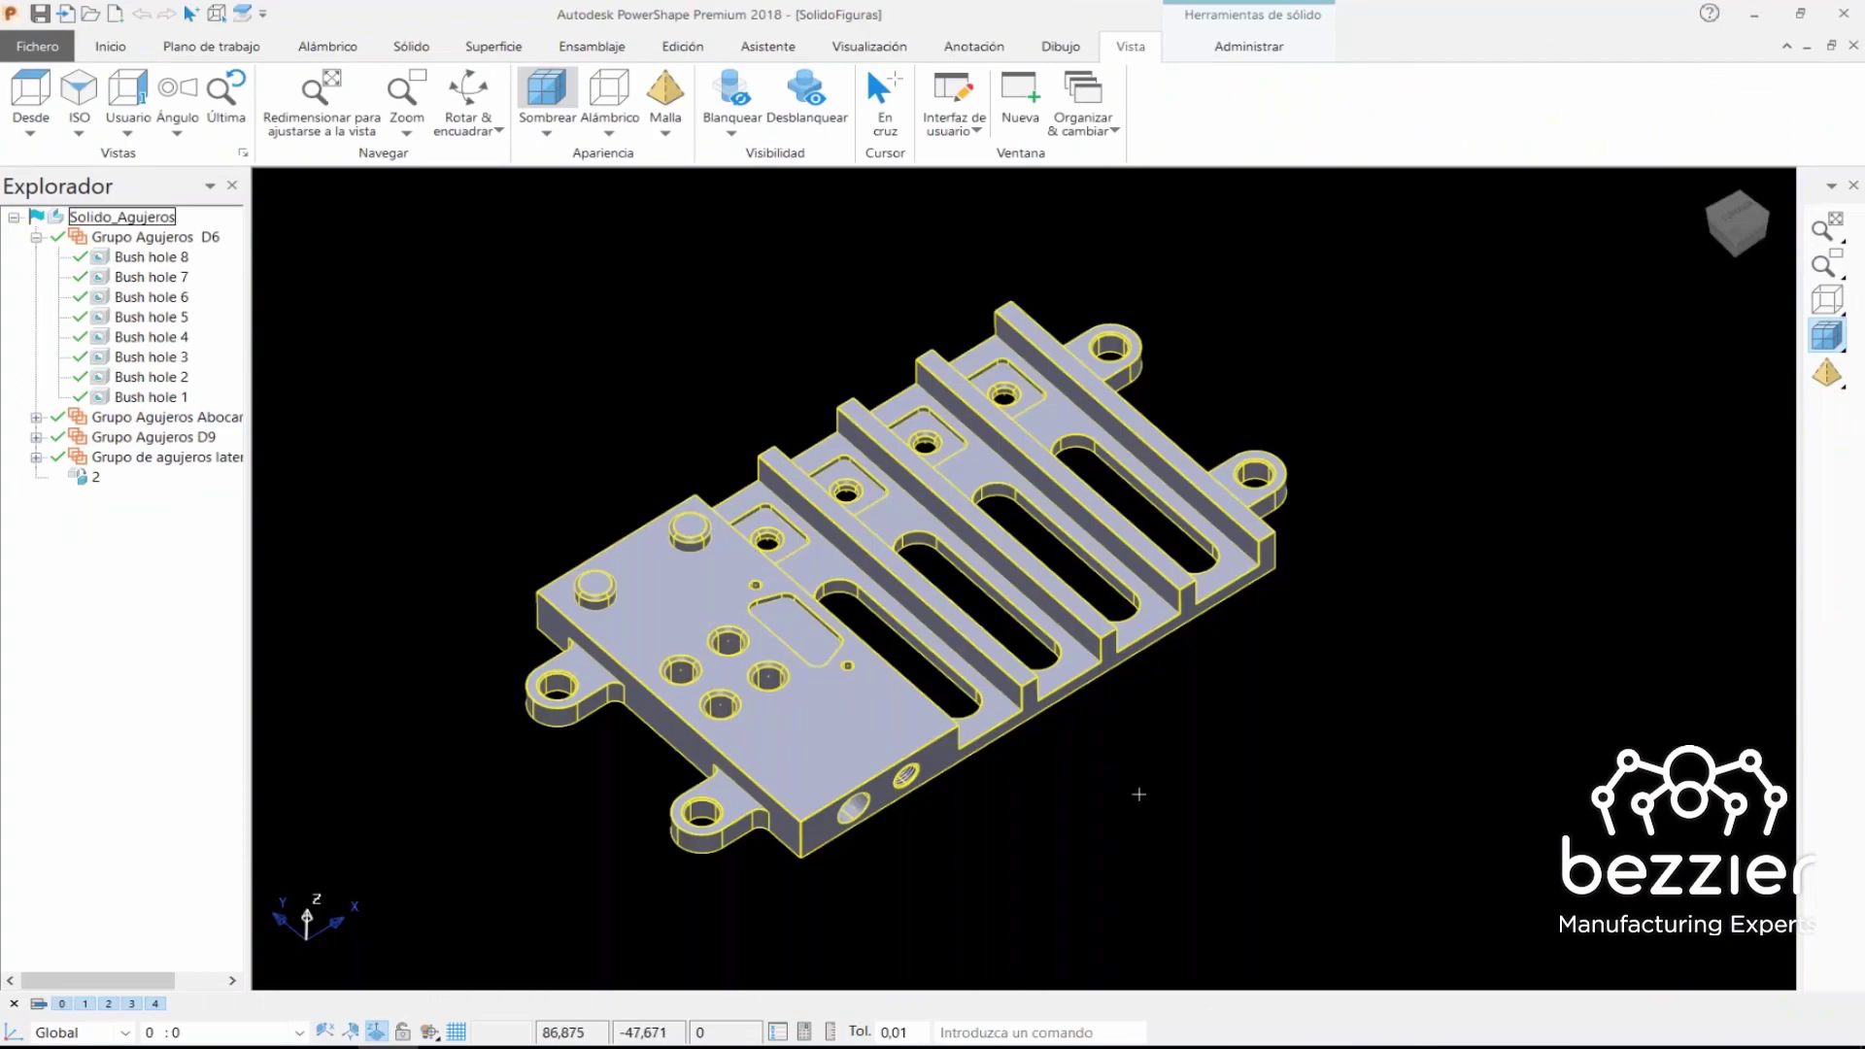
- Select the Solido_Agujeros solid and send it to PowerMill via the Colaborar group button
click(772, 622)
middle_drag(772, 622, 762, 579)
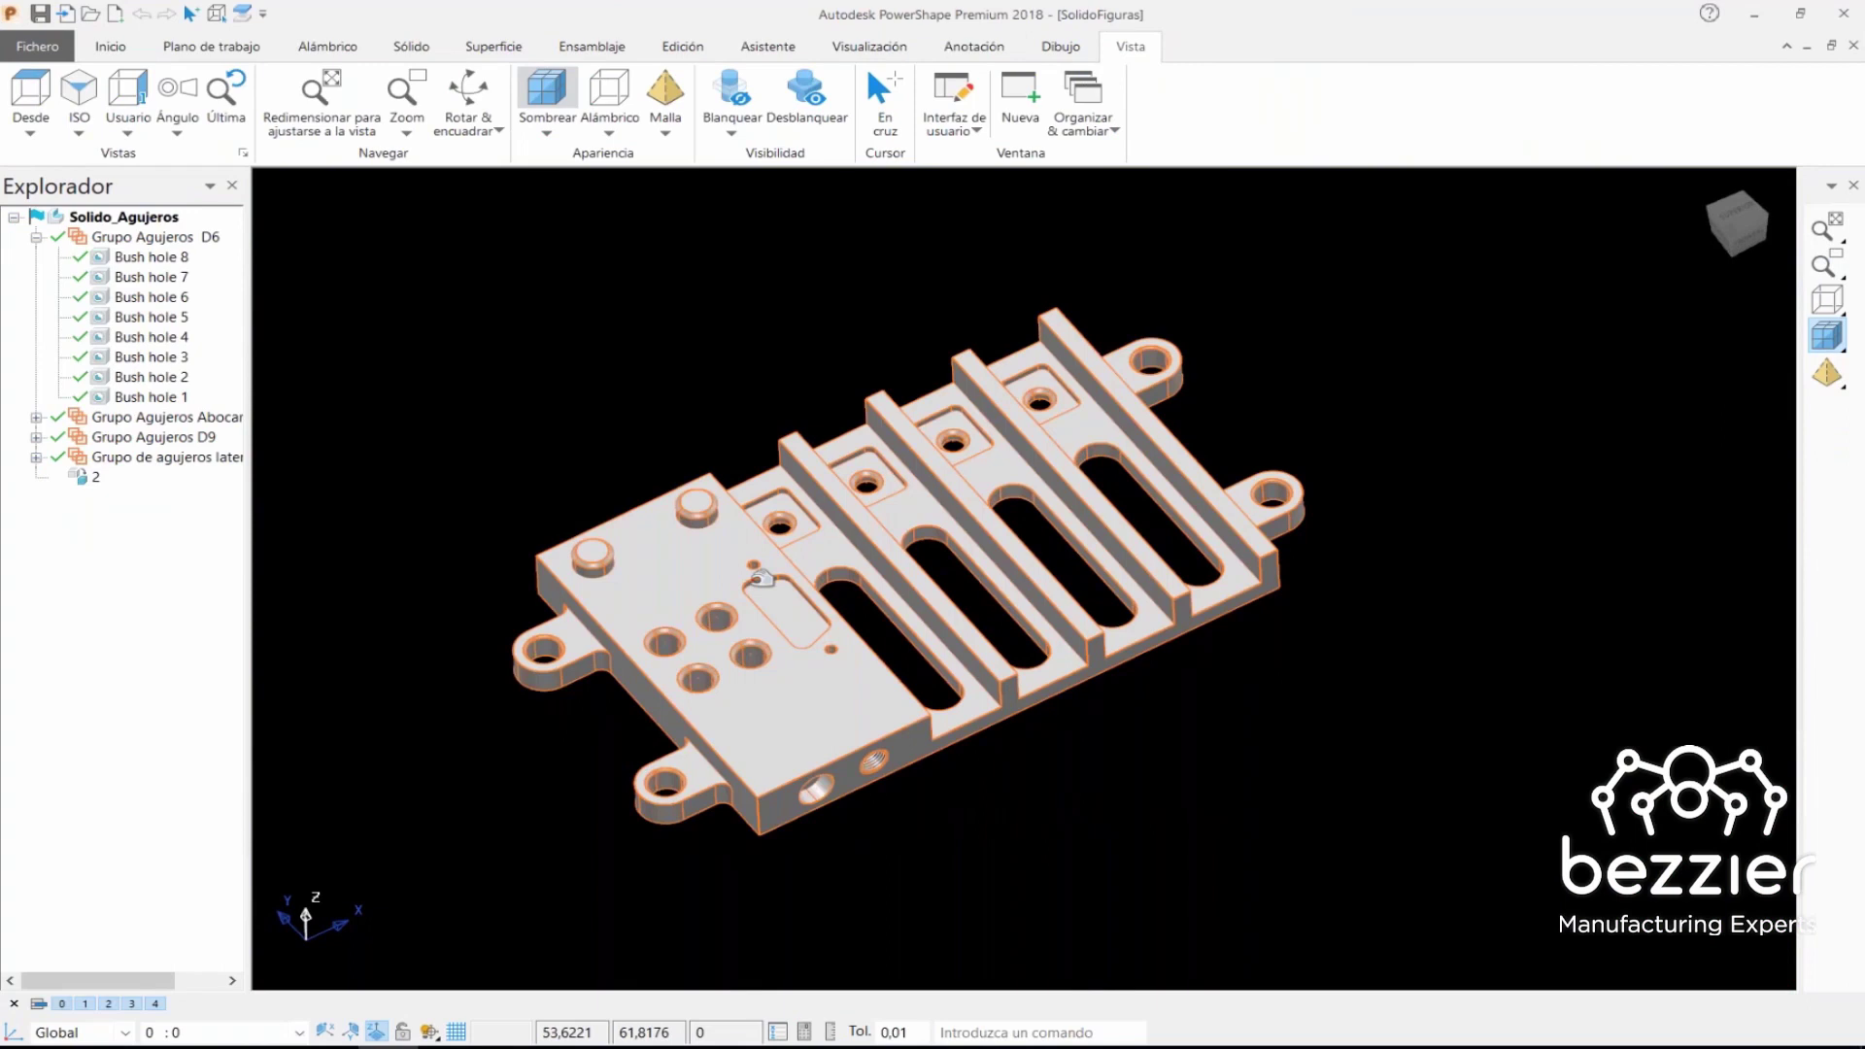
click(1103, 325)
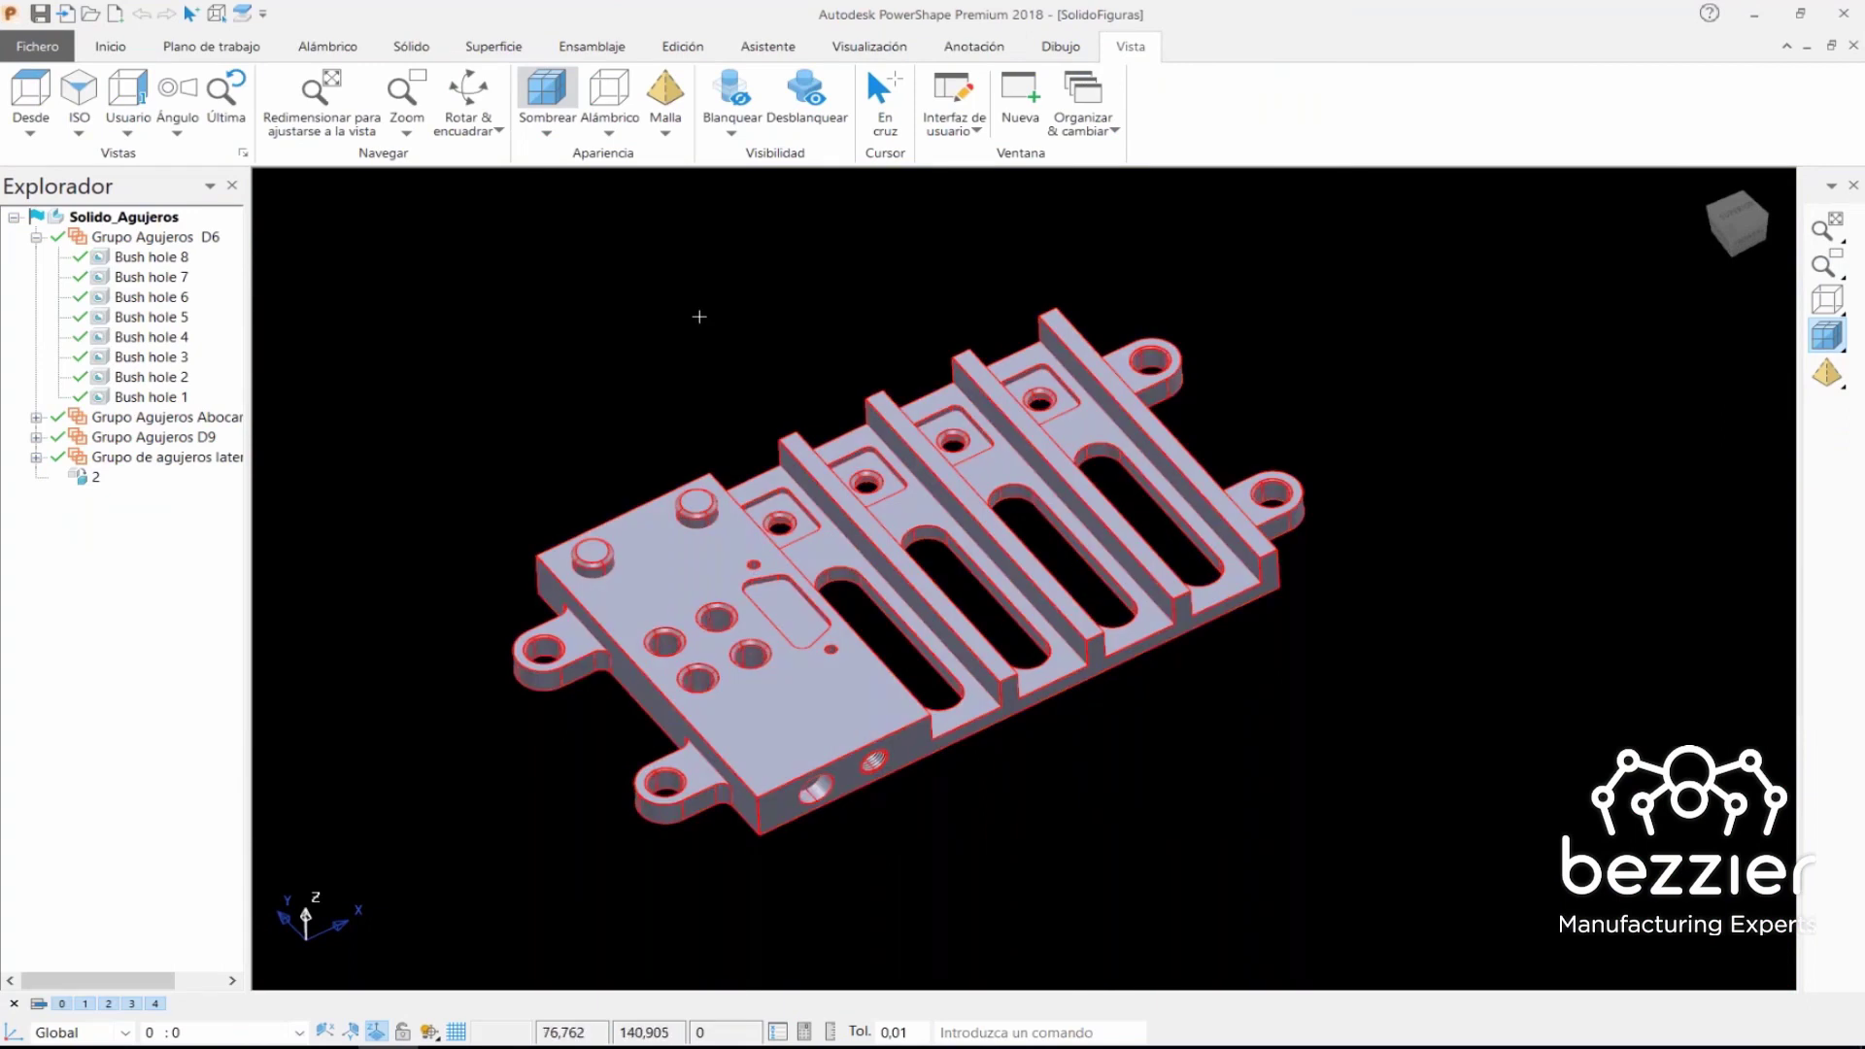
click(102, 55)
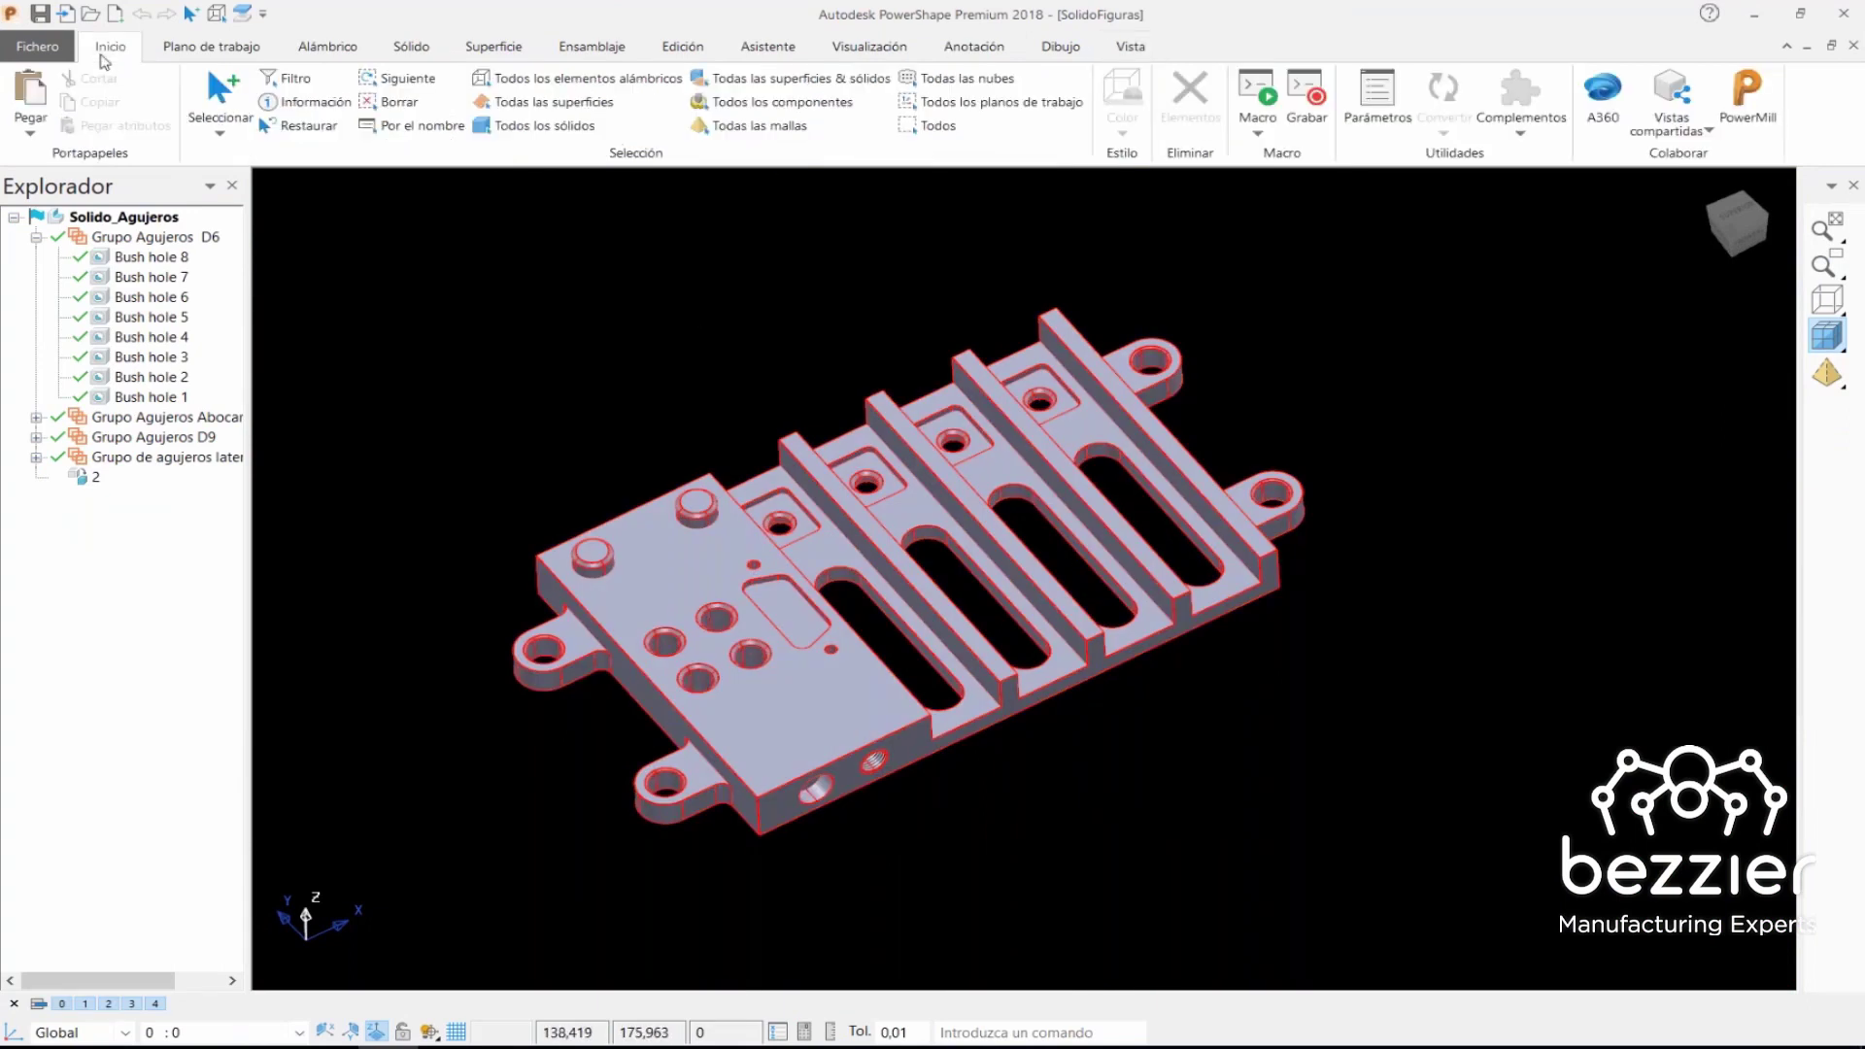
click(923, 563)
click(876, 697)
click(1534, 287)
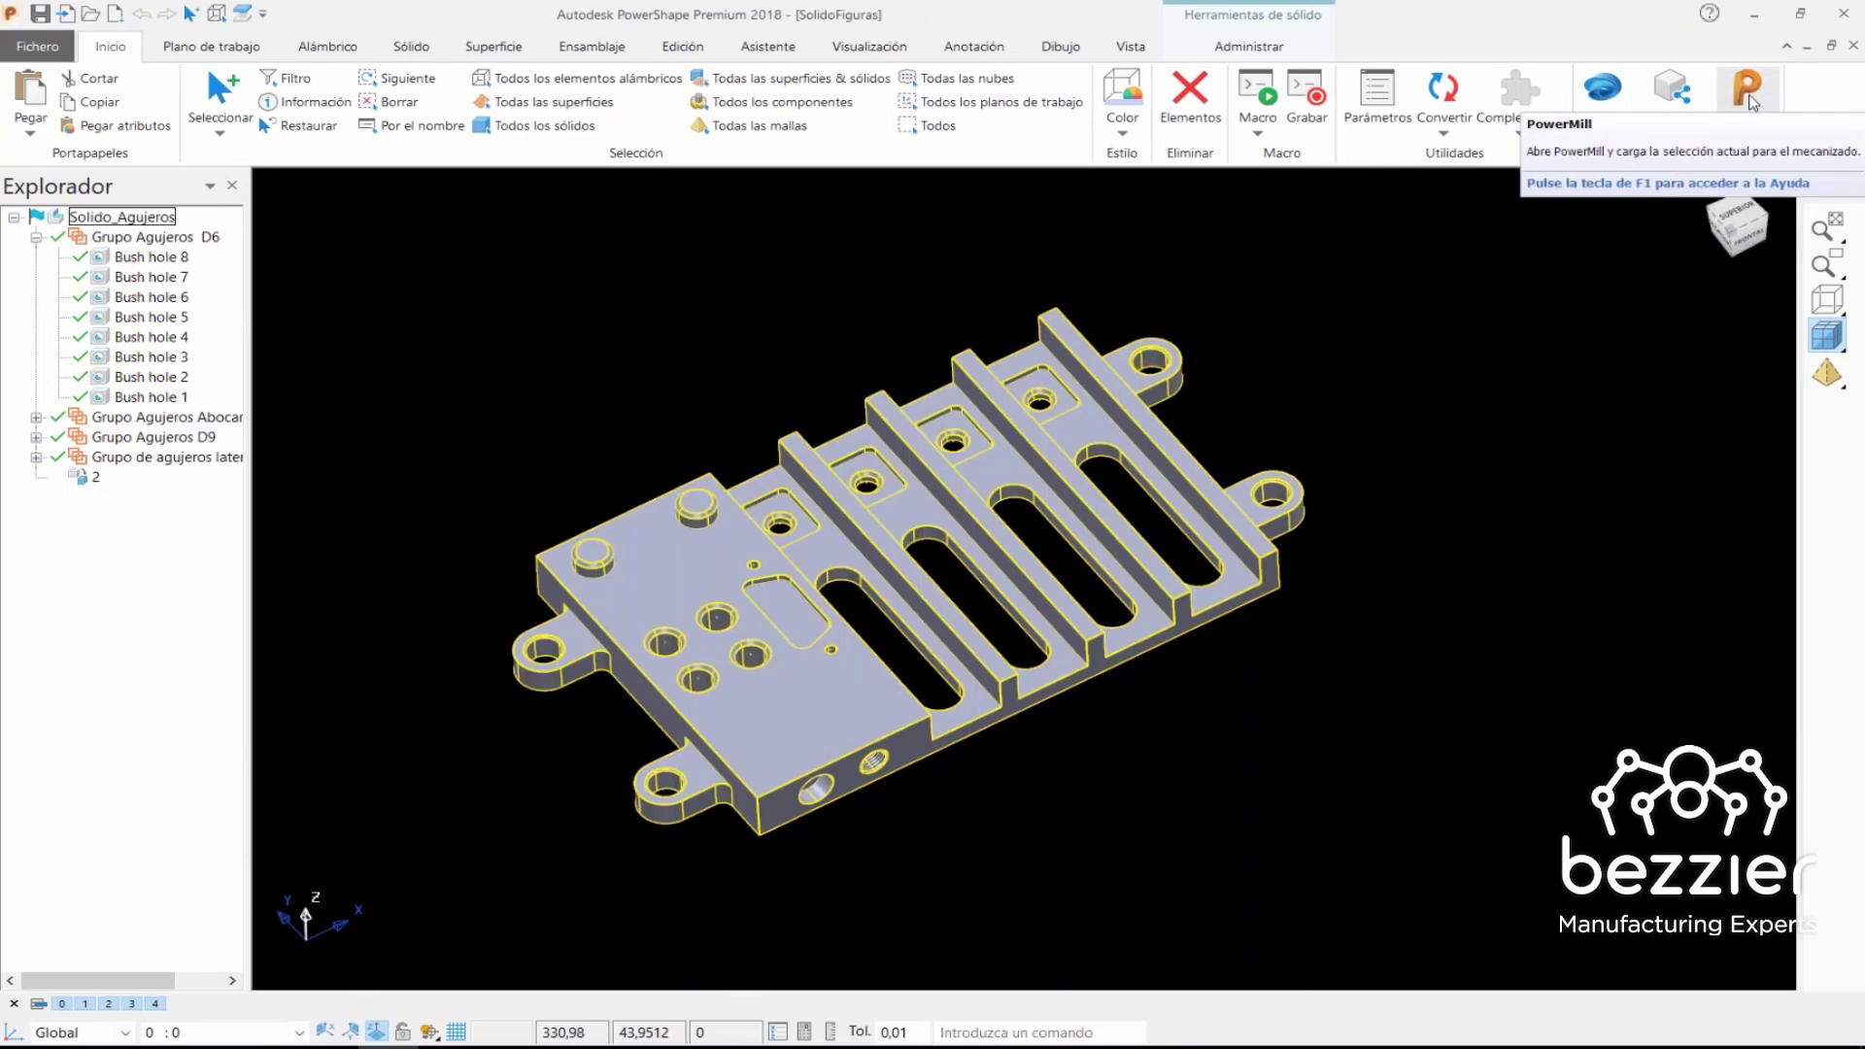
click(1745, 95)
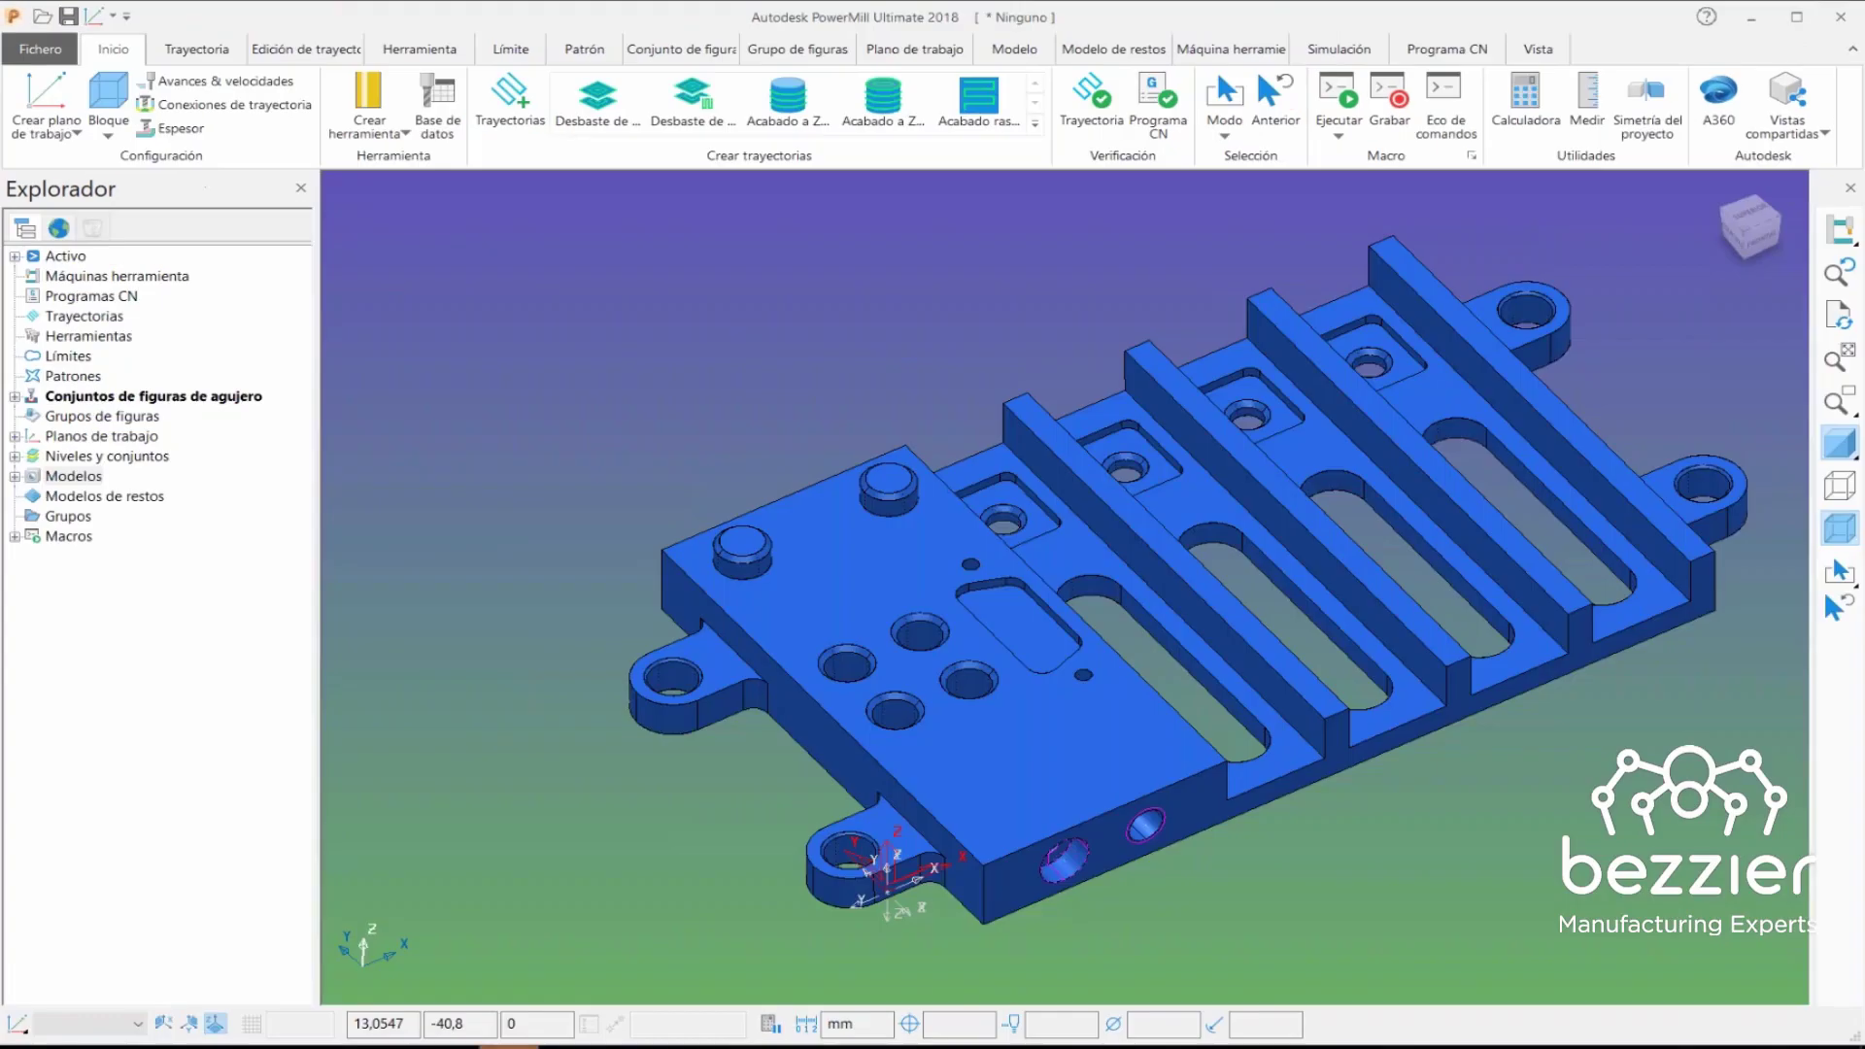
- Fit the model, hide shading, and display hole feature sets 1–3
scroll(806, 408, down, 10)
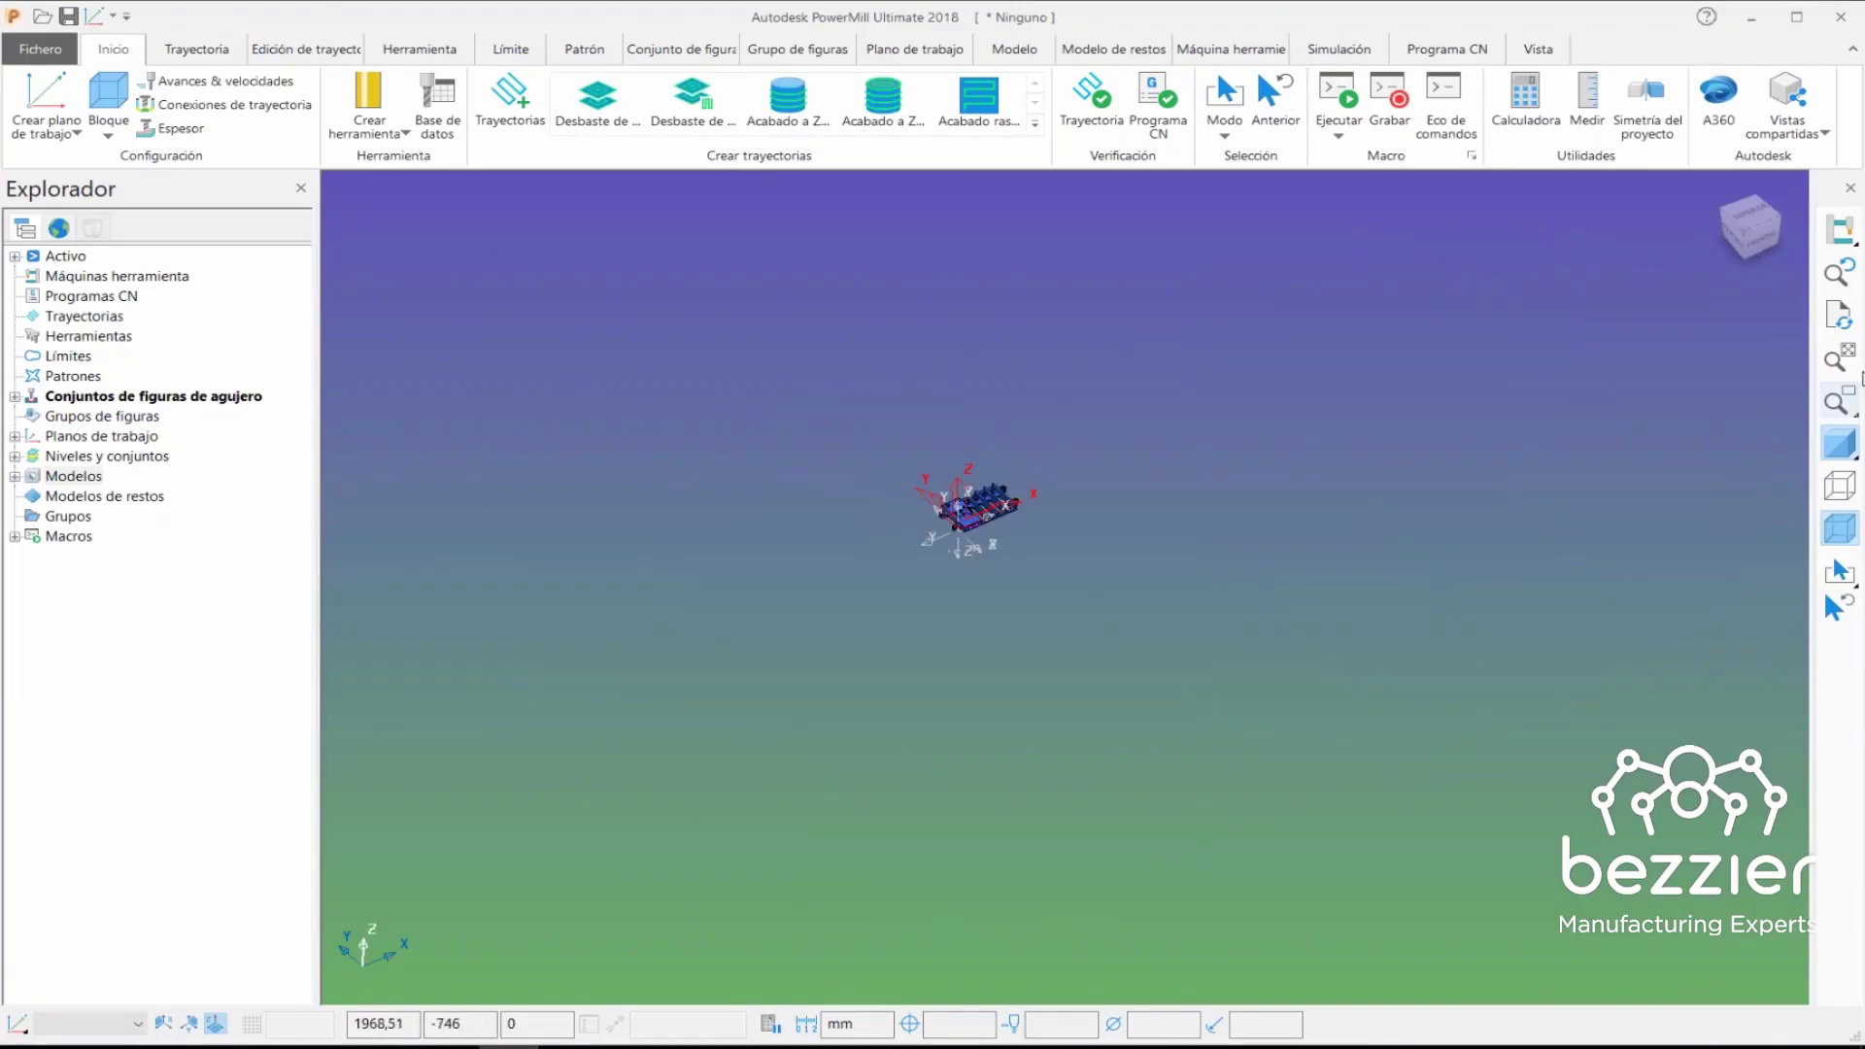
scroll(1532, 589, up, 1)
scroll(1533, 589, up, 3)
key(F6)
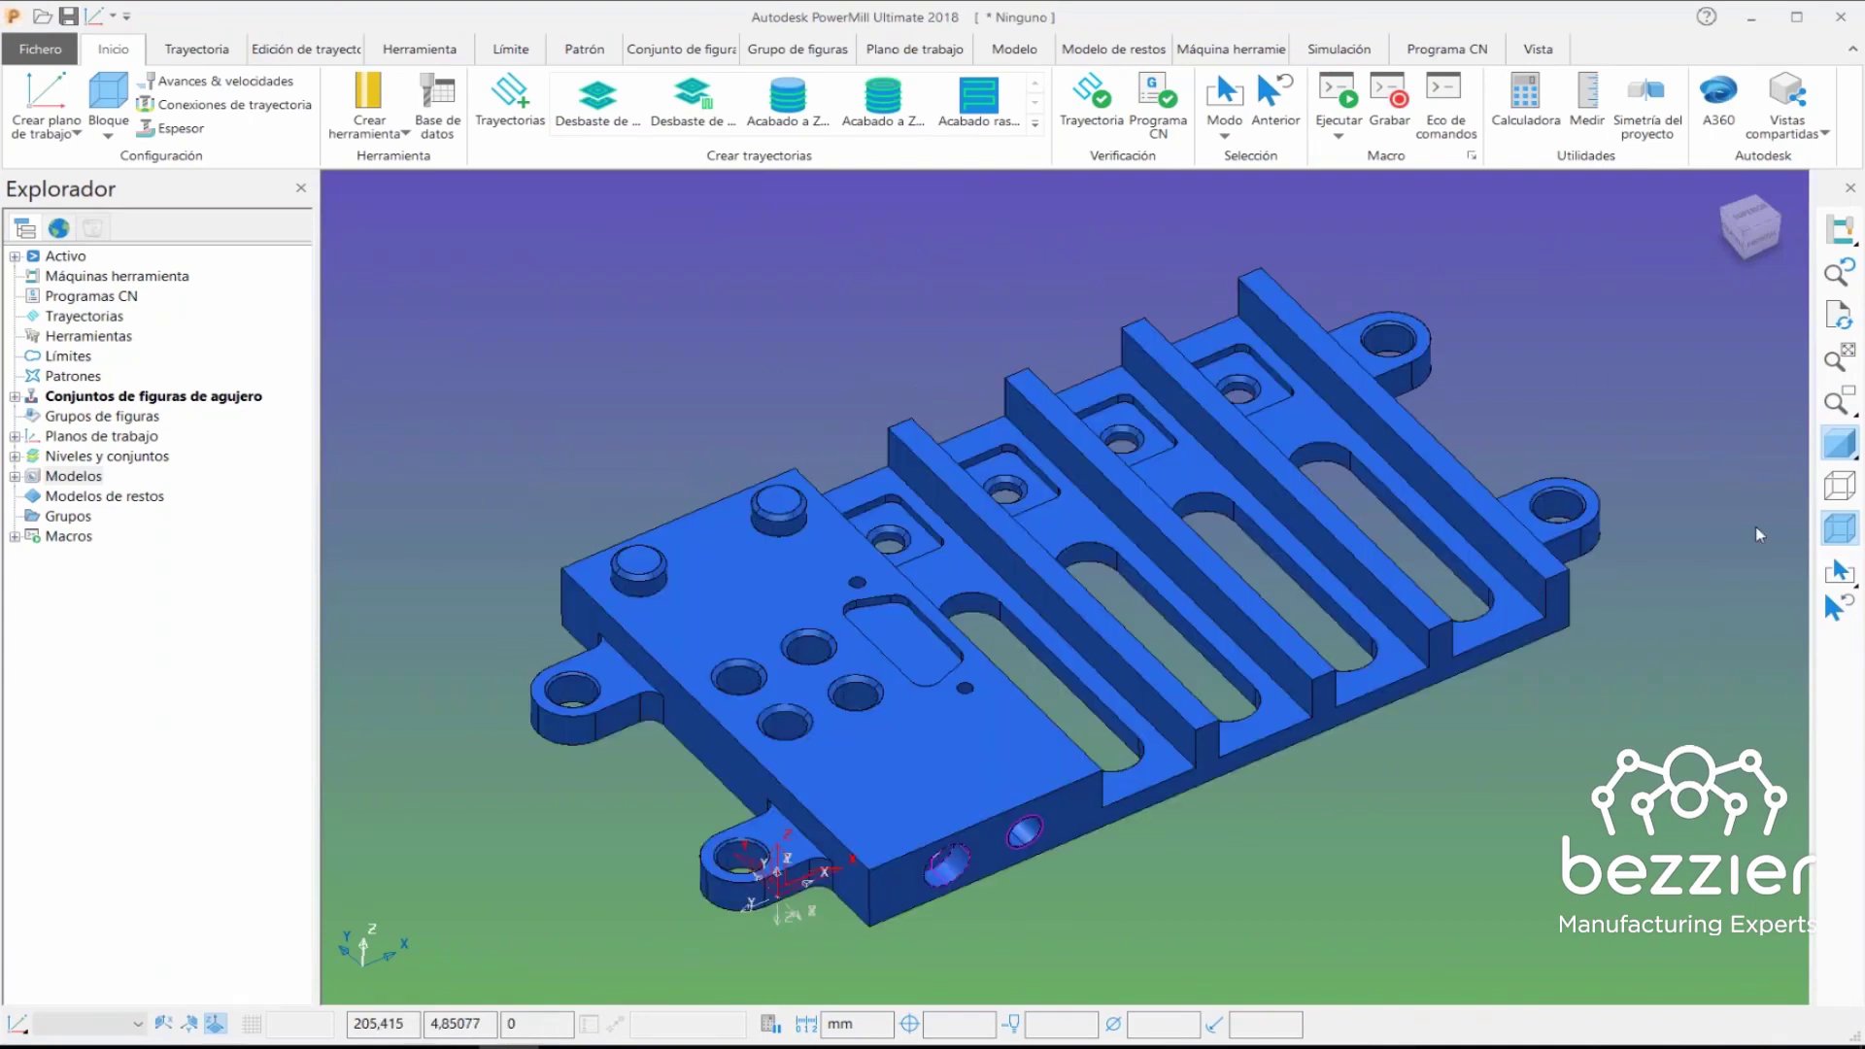
mouse_move(1838, 443)
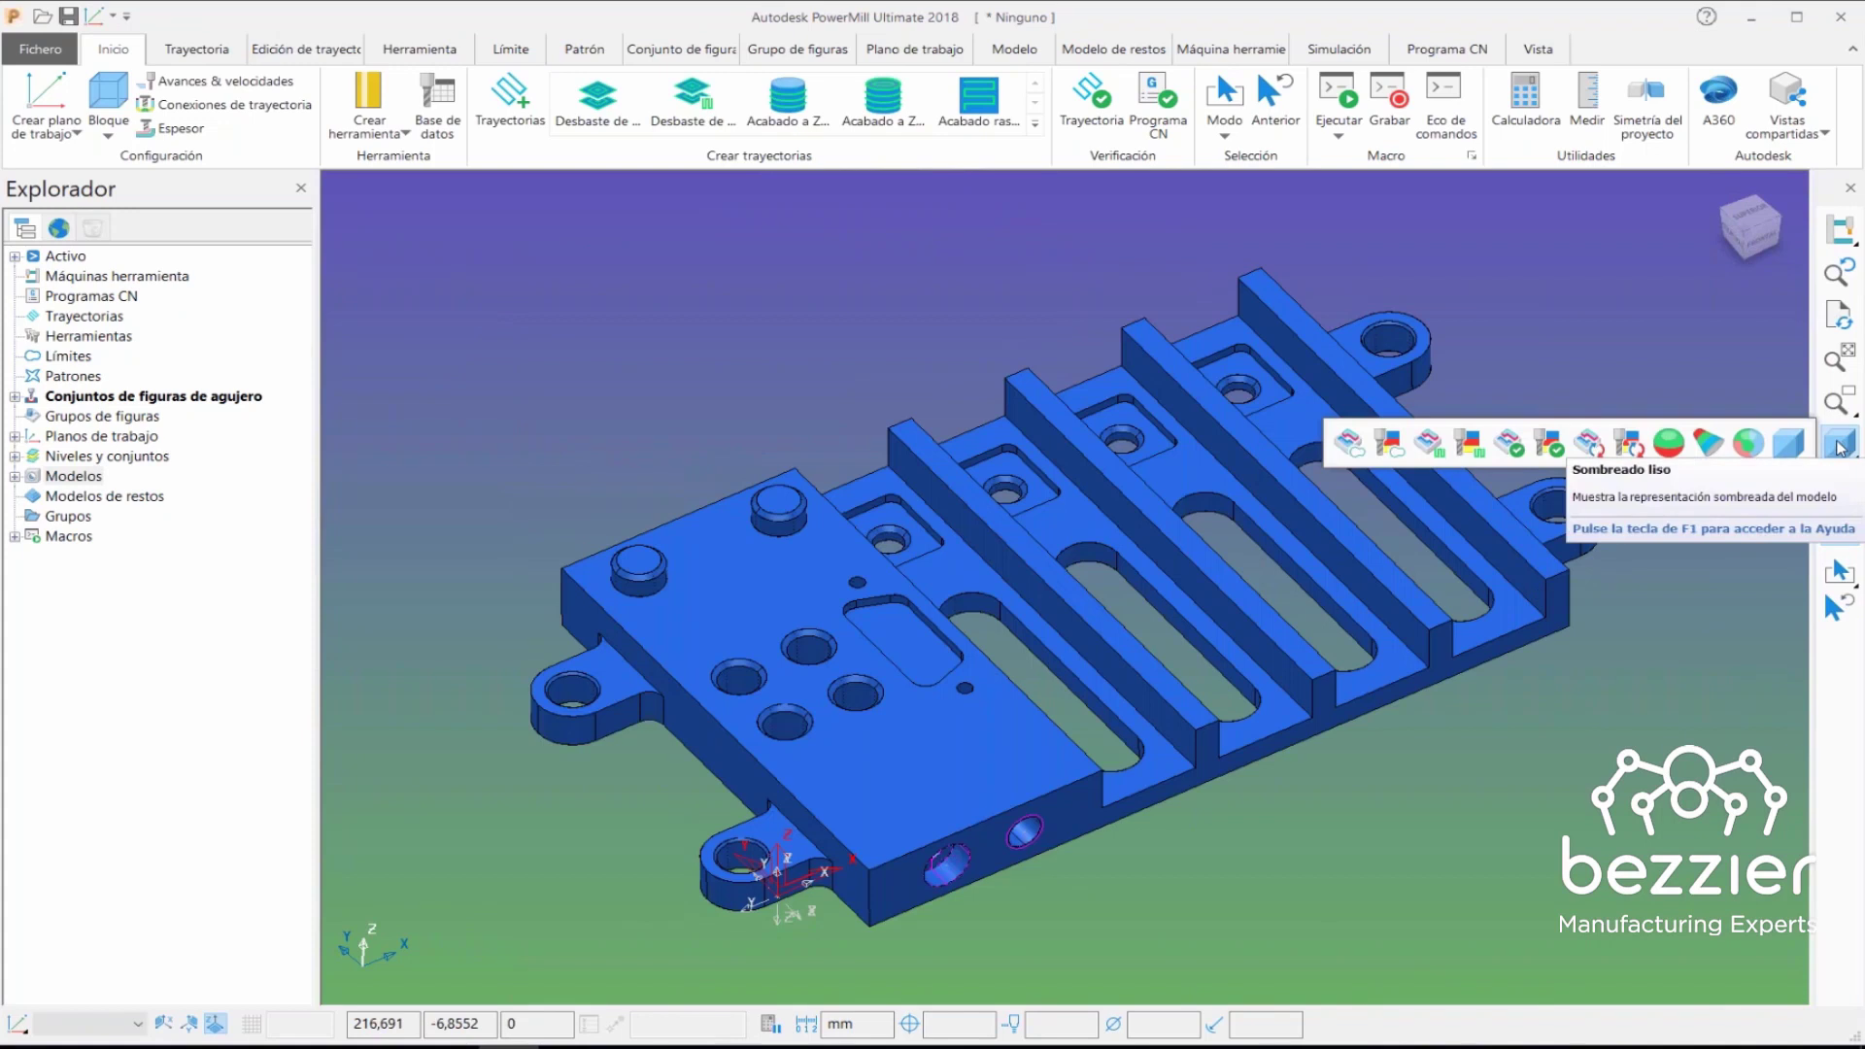
click(1841, 447)
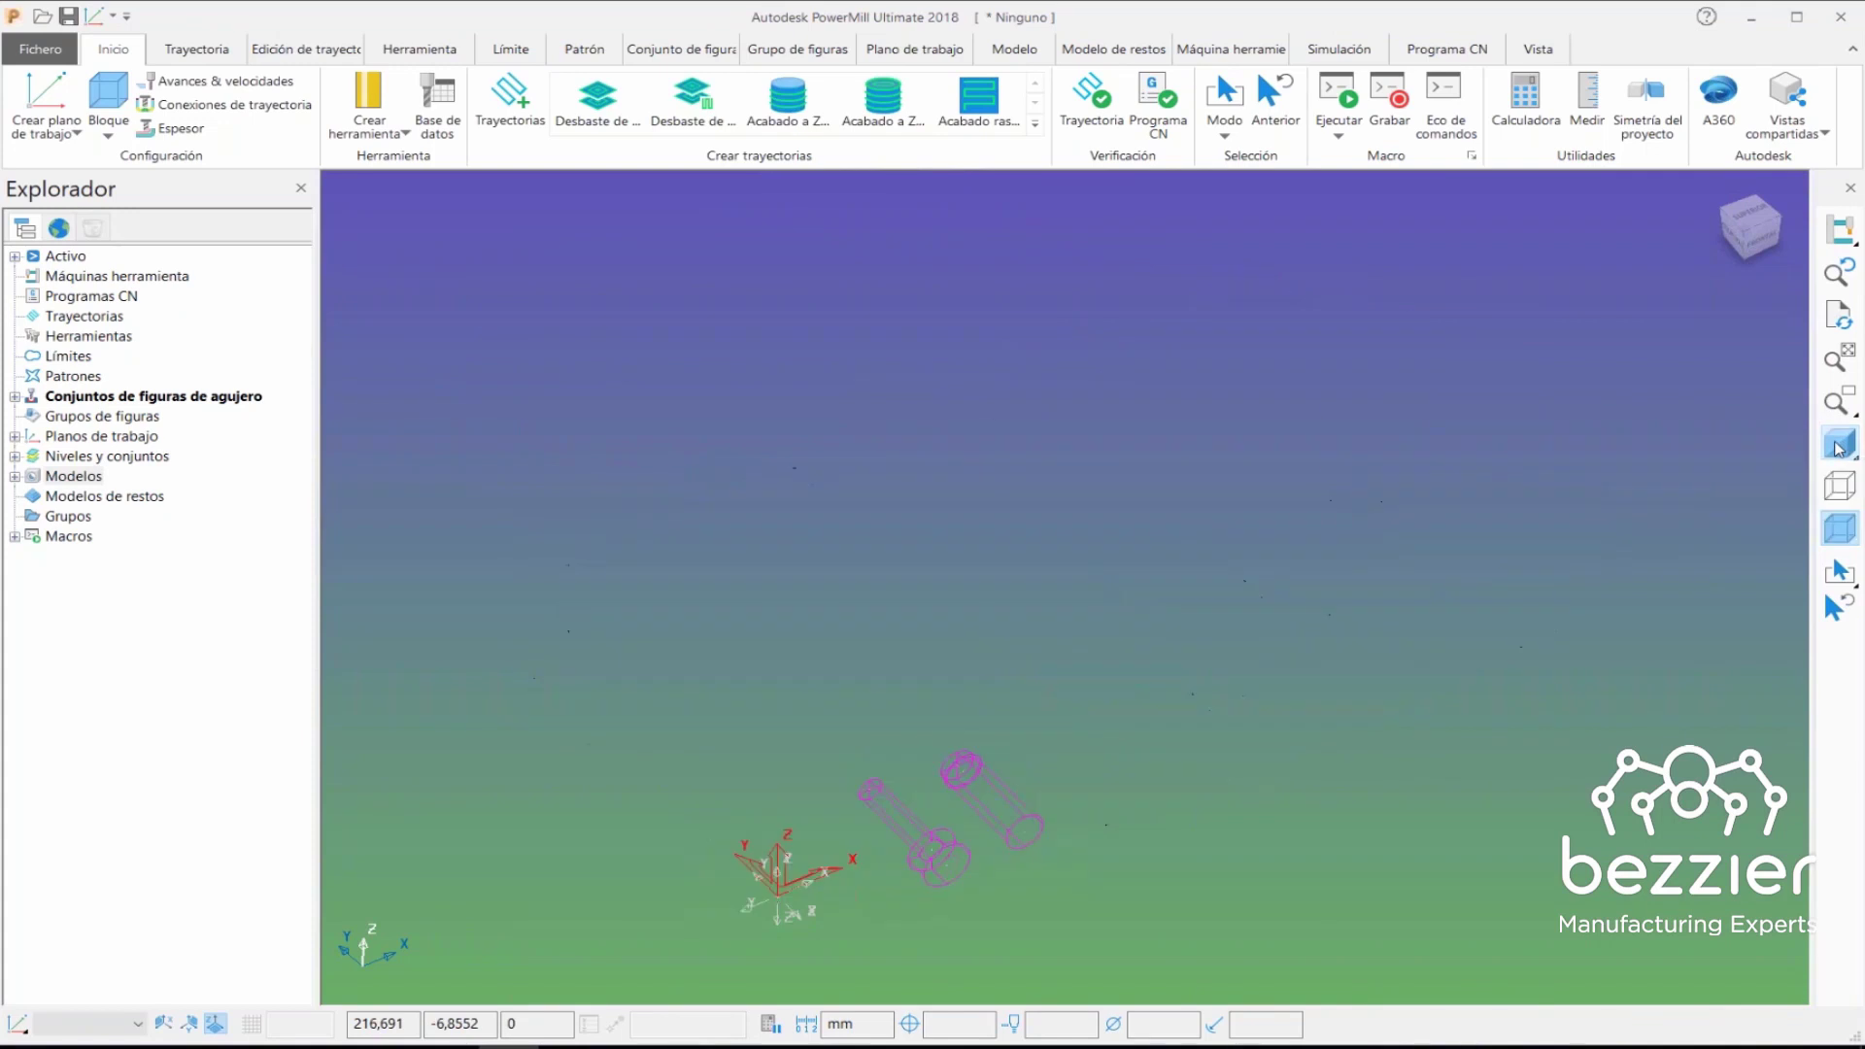
click(15, 396)
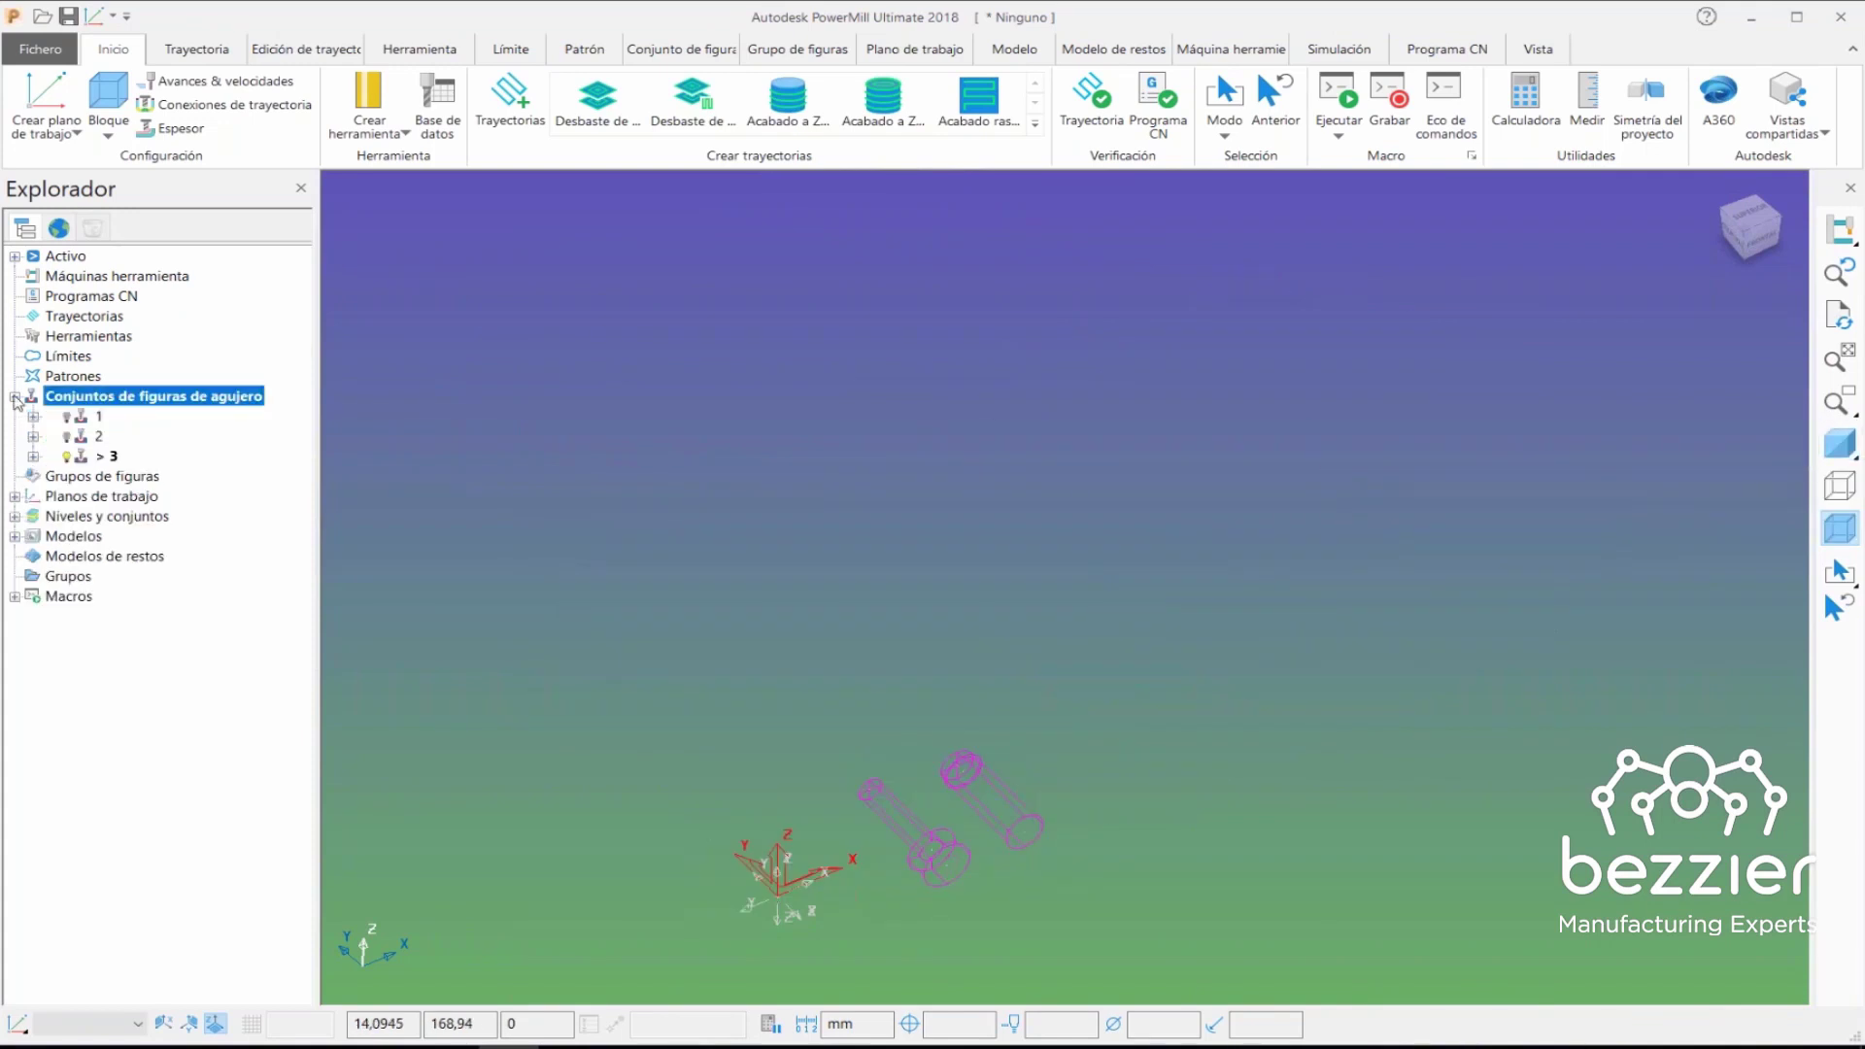
click(65, 436)
scroll(1063, 594, down, 1)
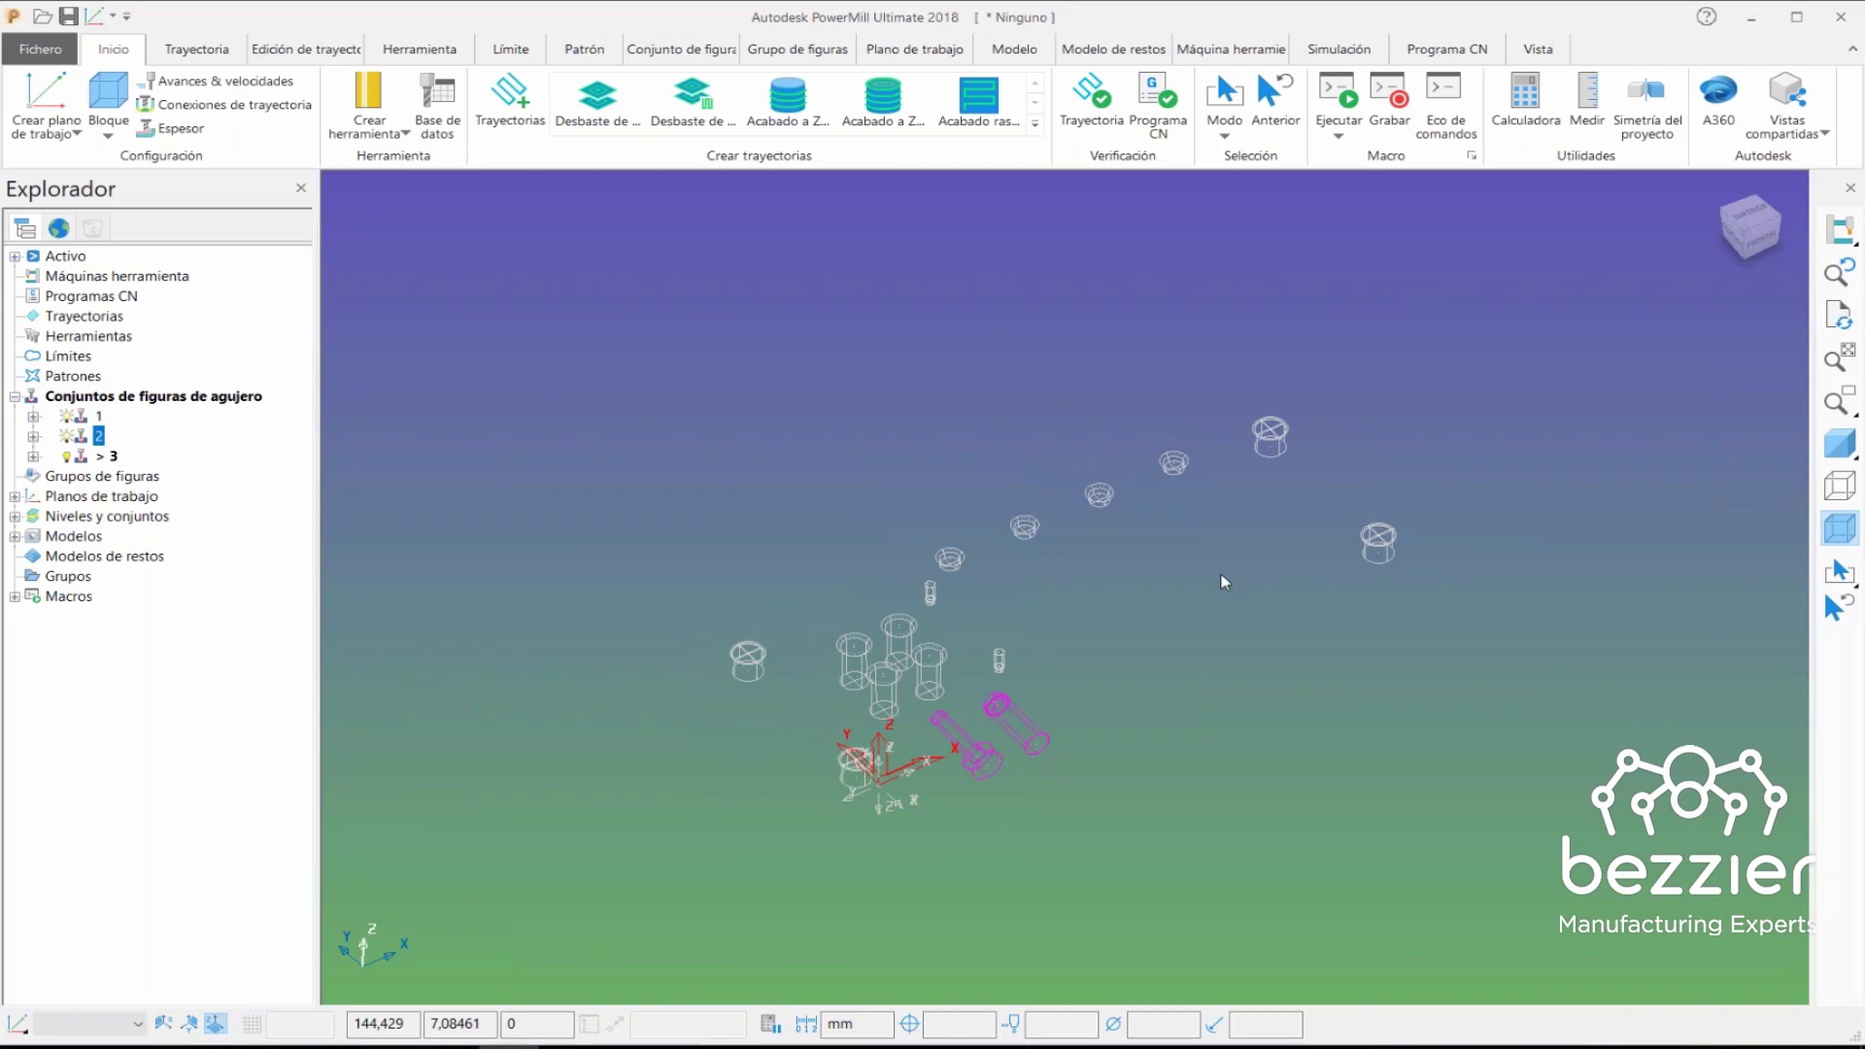
scroll(1074, 612, up, 2)
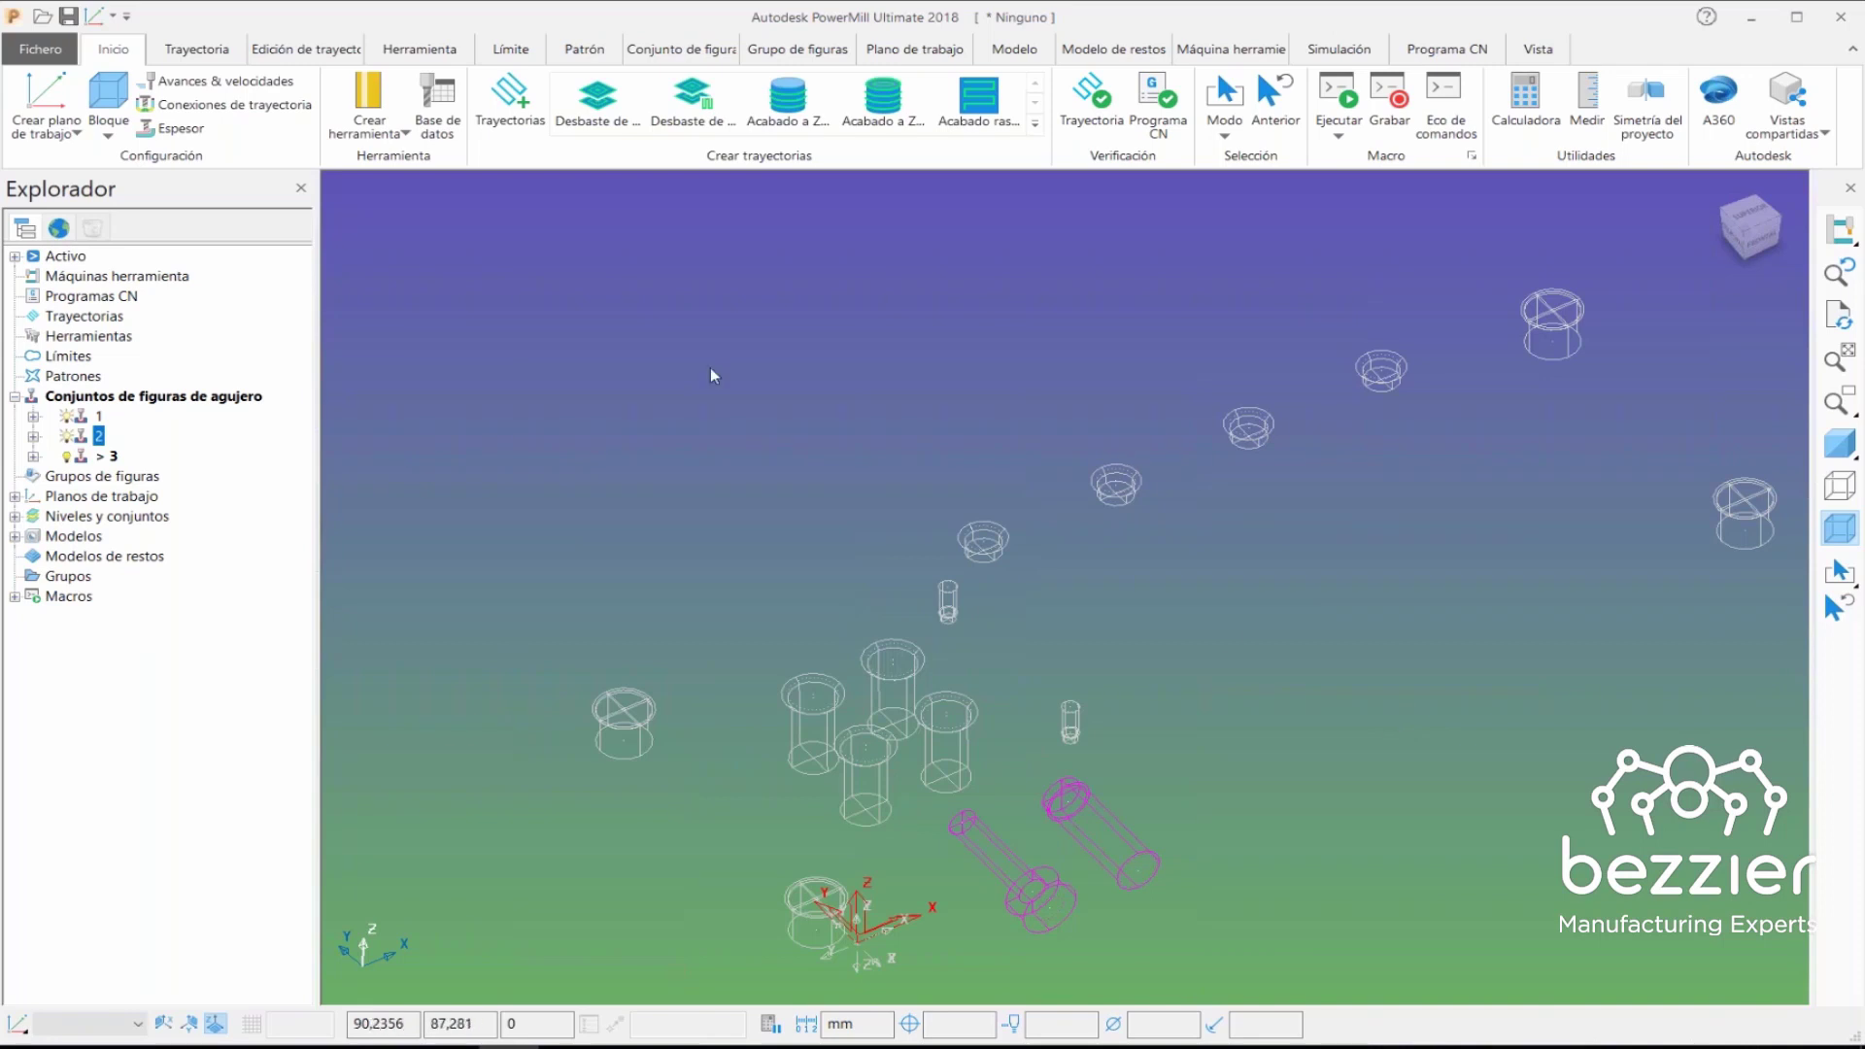
- Close the PowerMill project, discarding unsaved changes
click(40, 49)
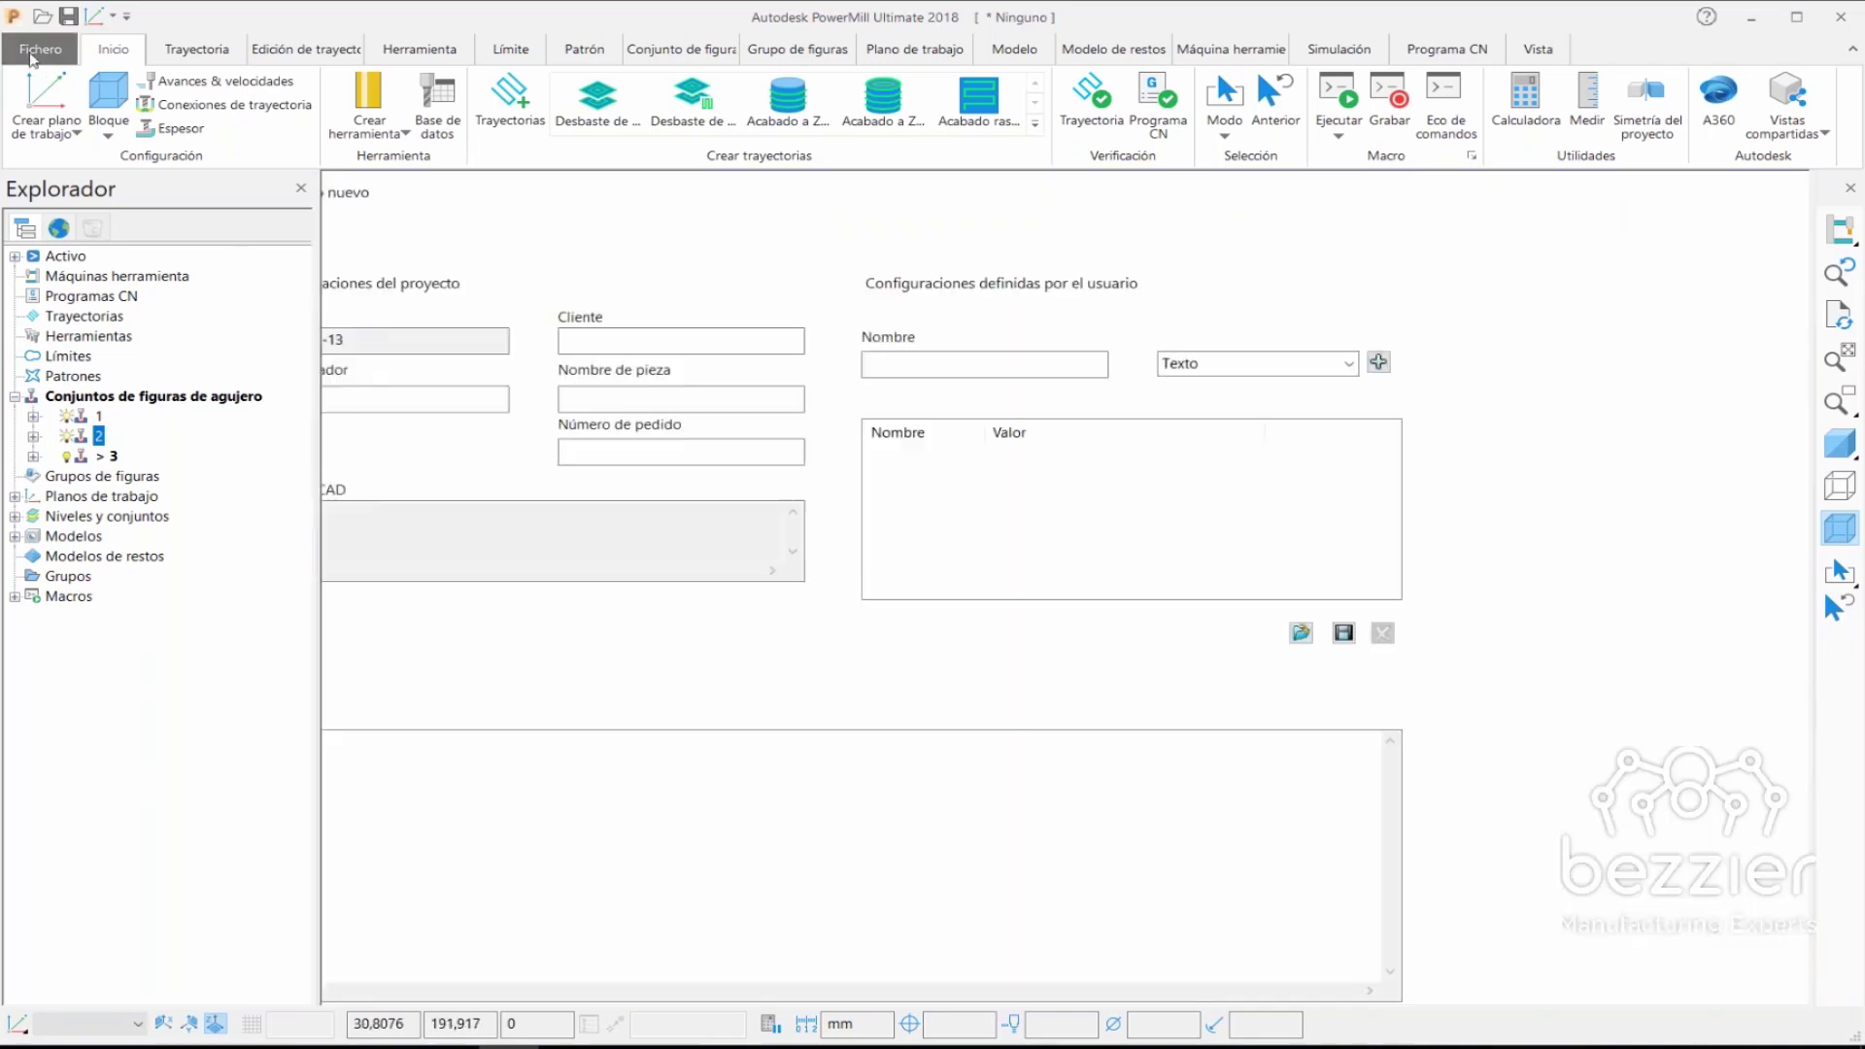
click(39, 393)
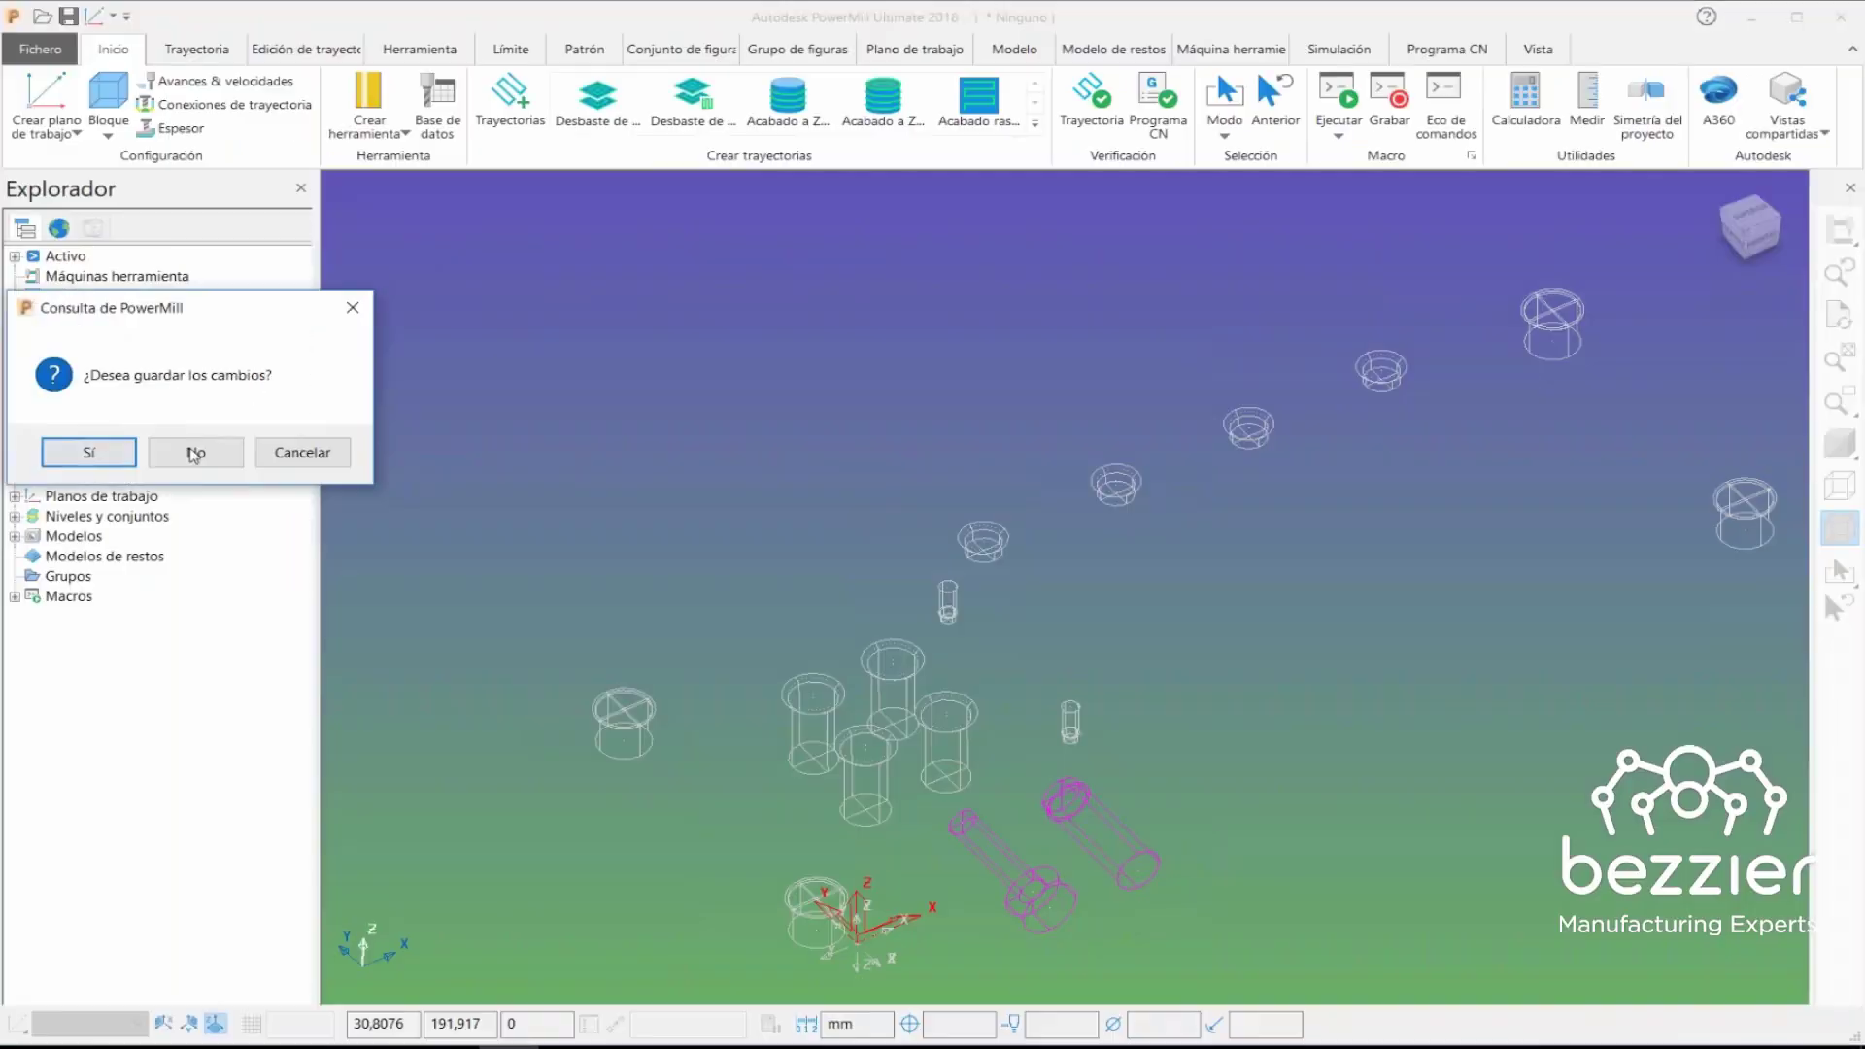
click(195, 446)
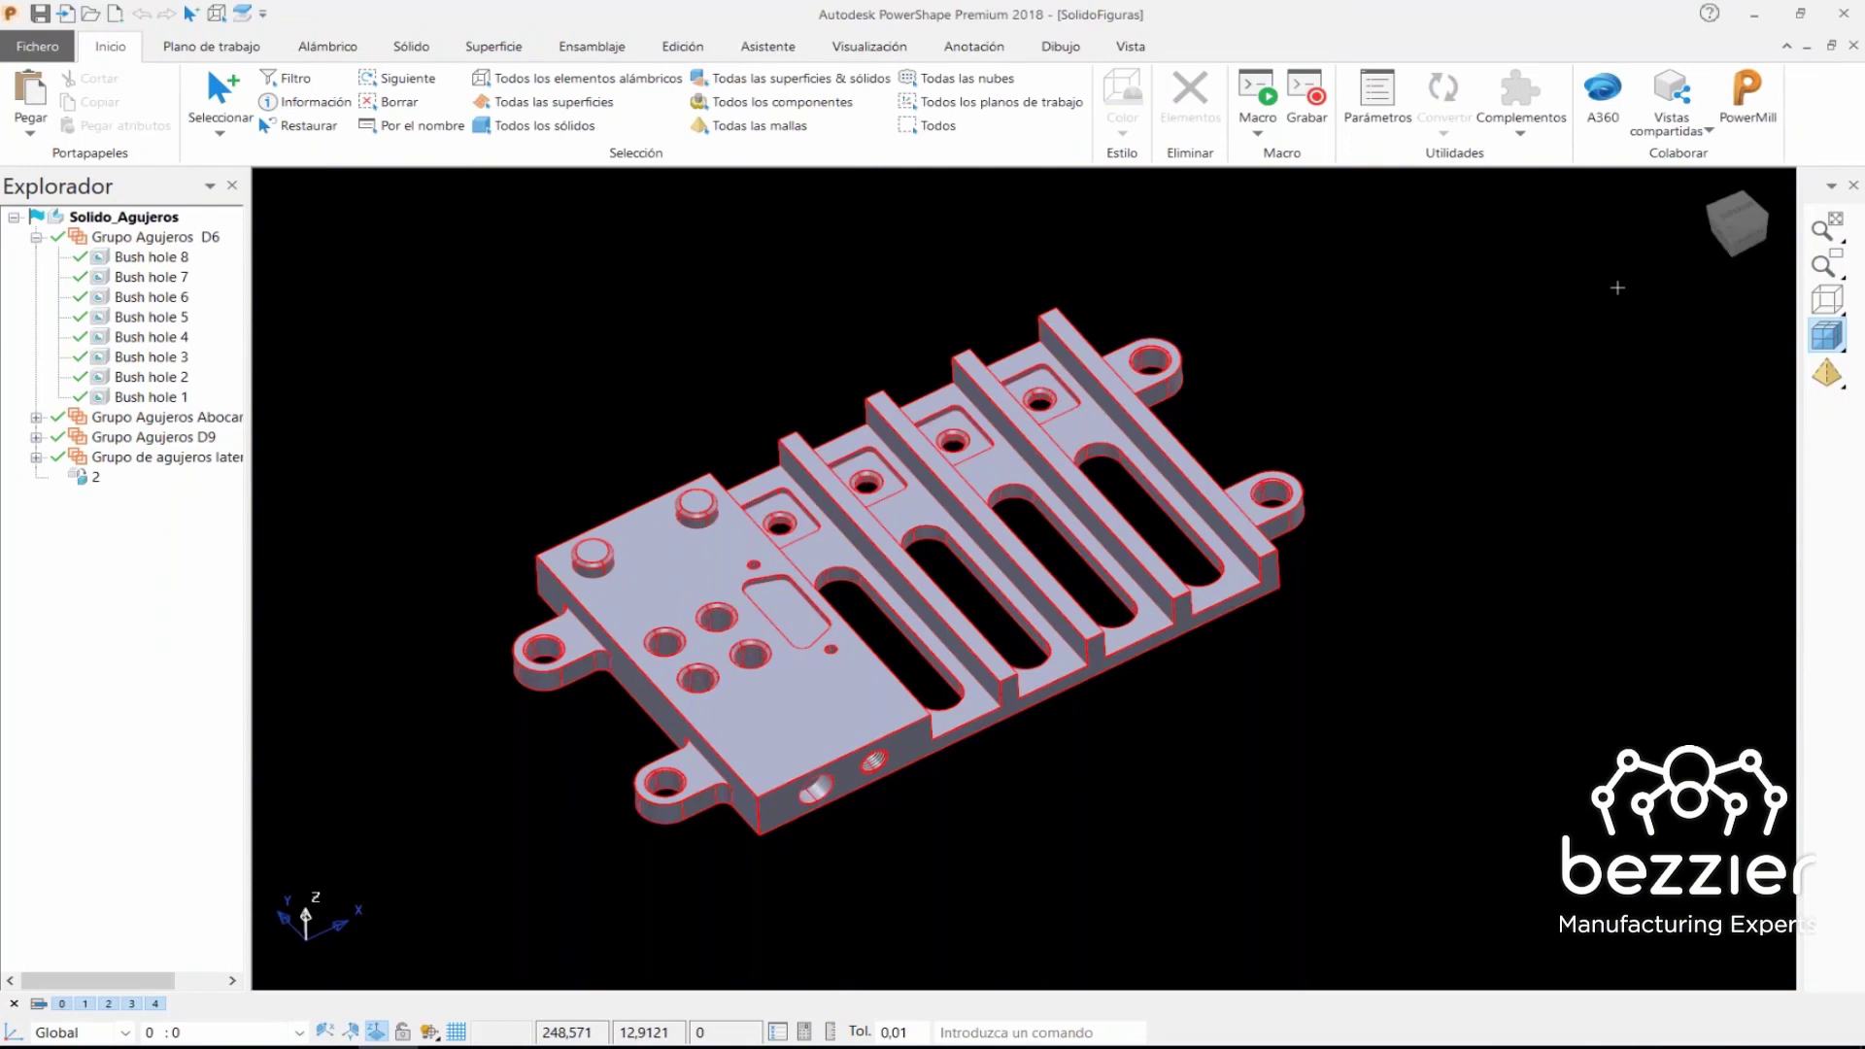
- Select the Solido_Agujeros plate solid in the PowerShape viewport
click(1740, 114)
click(621, 583)
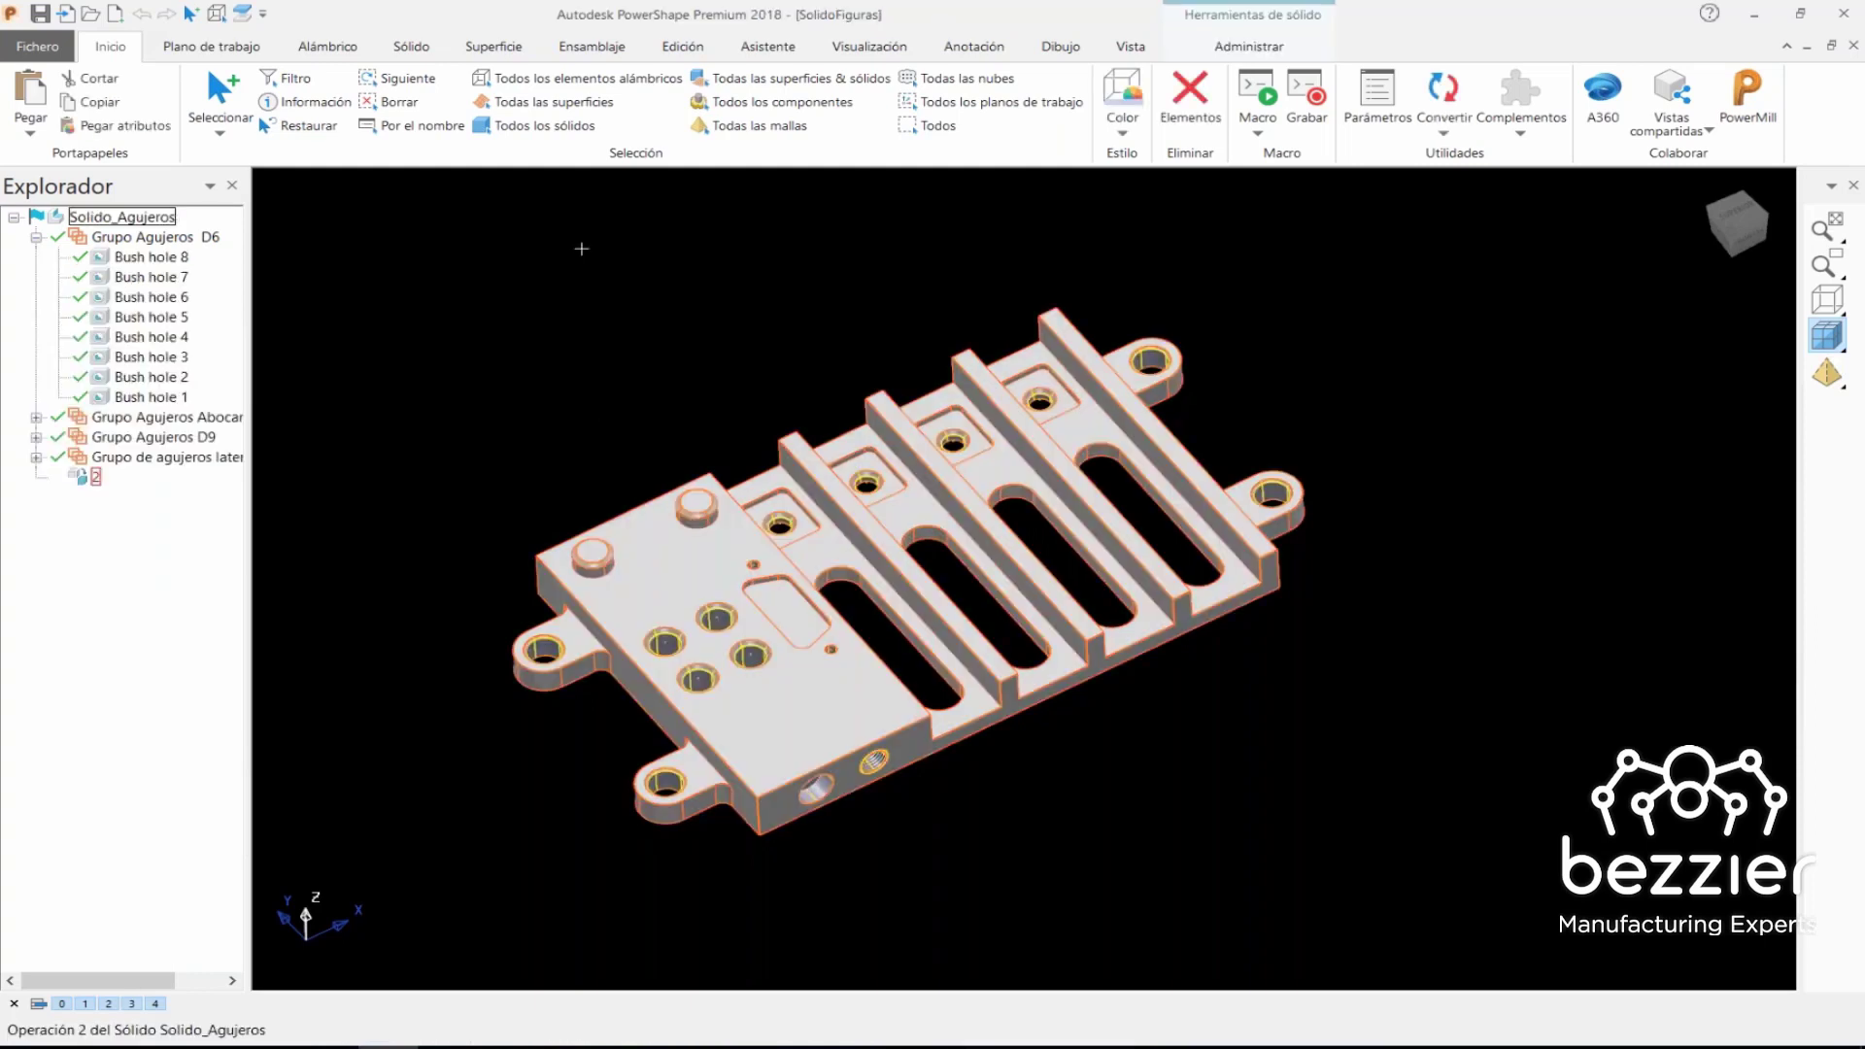
- Export the selected solid as SolidoFiguras1.dgk in 'Geometría + figuras de Autodesk' format
click(41, 47)
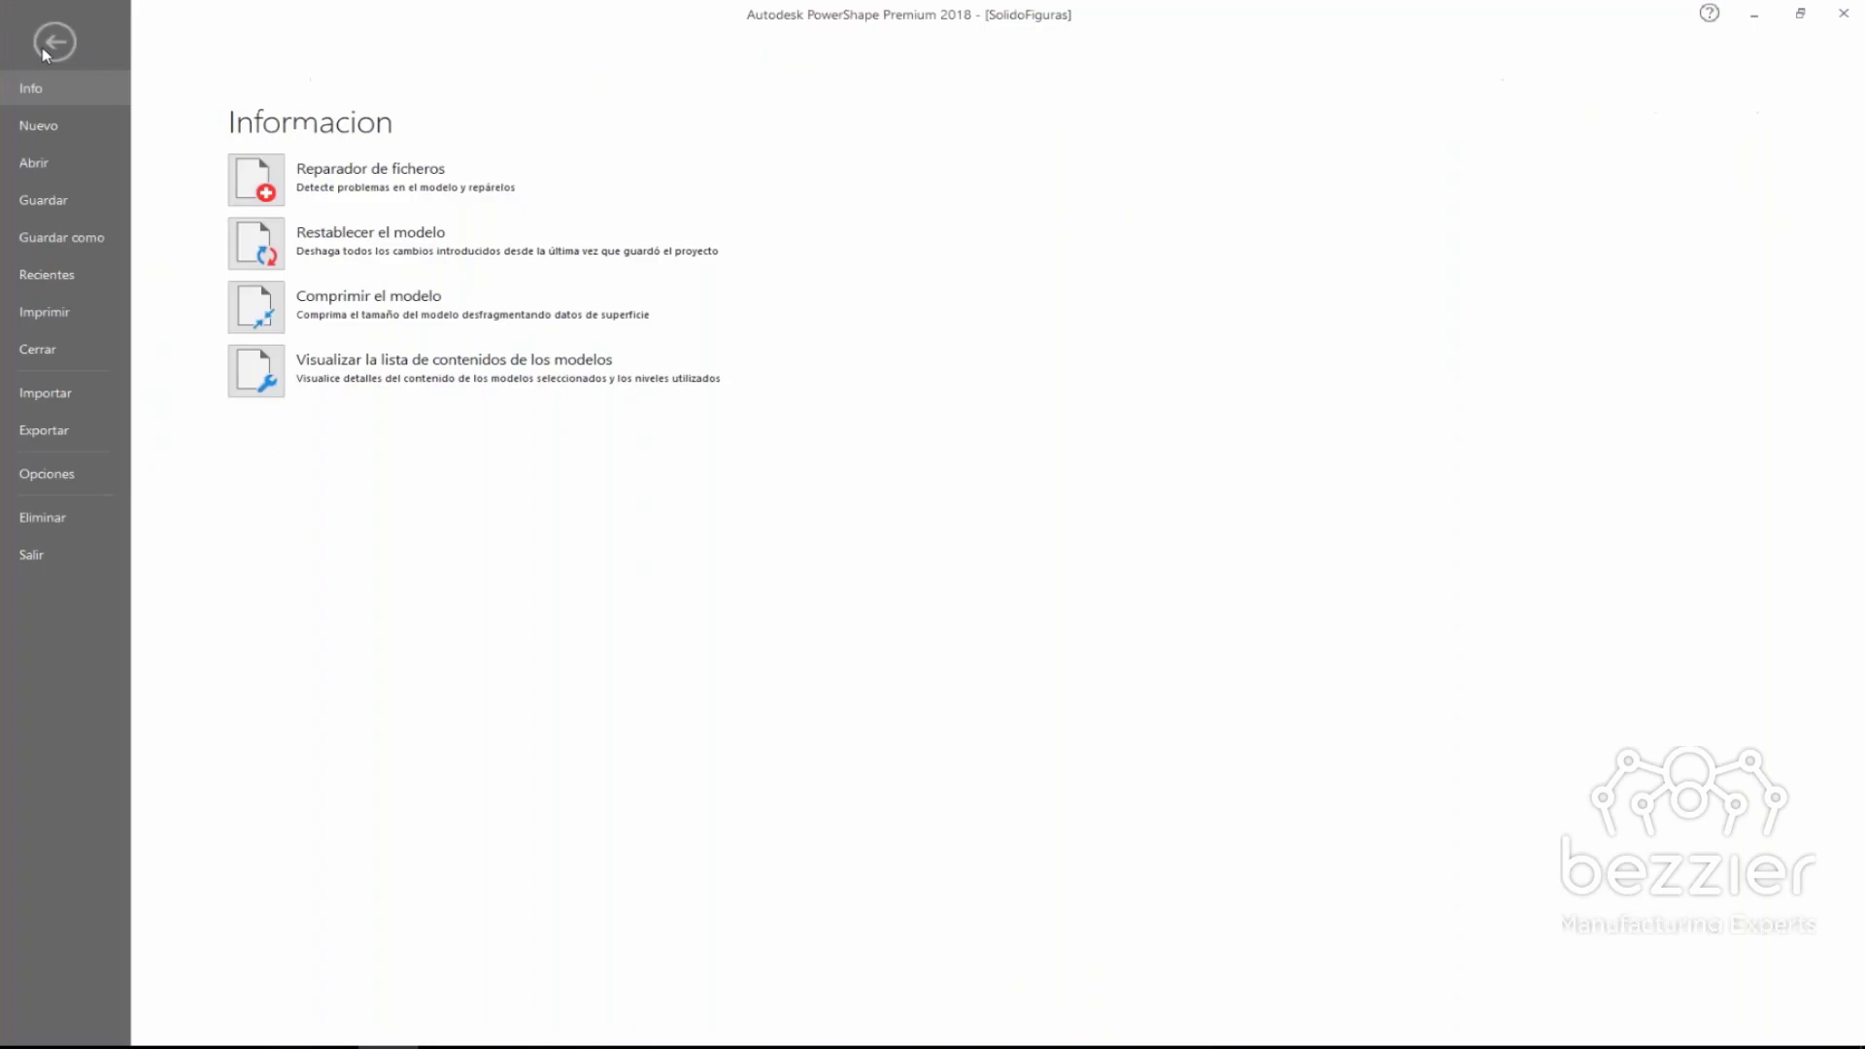
click(37, 442)
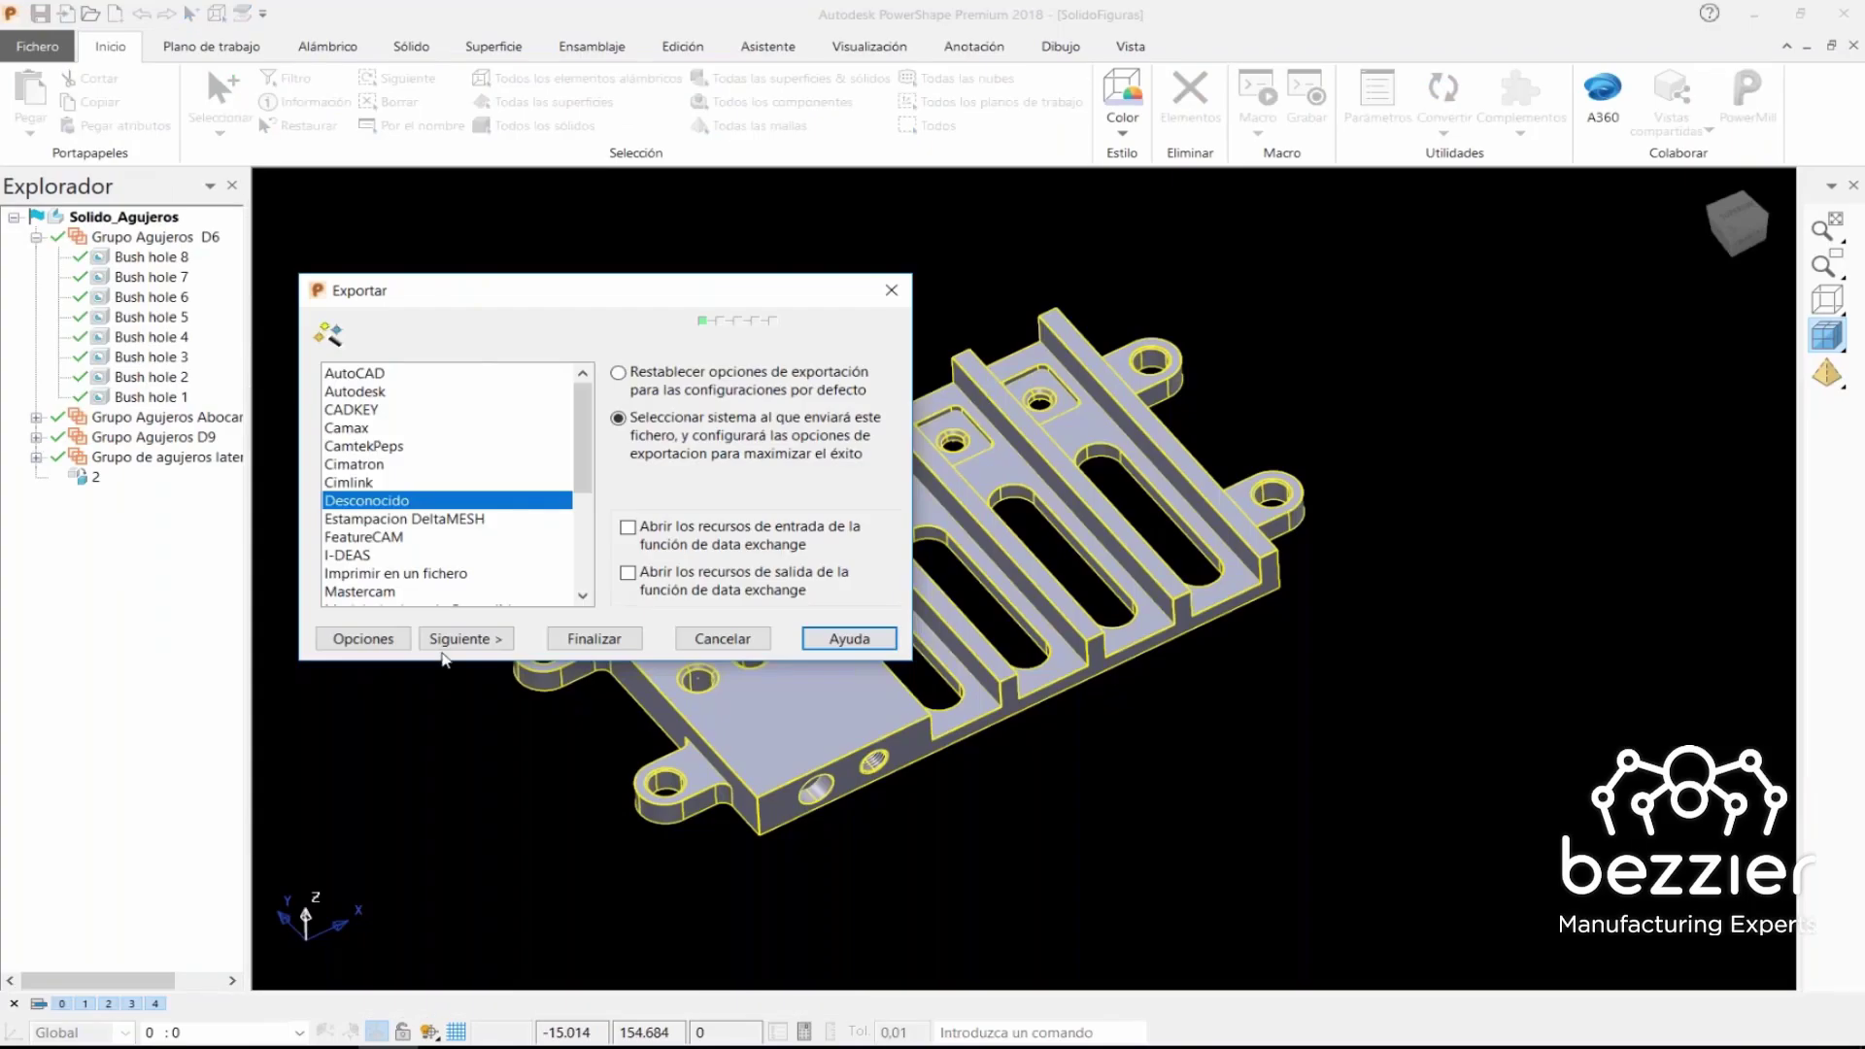
click(459, 639)
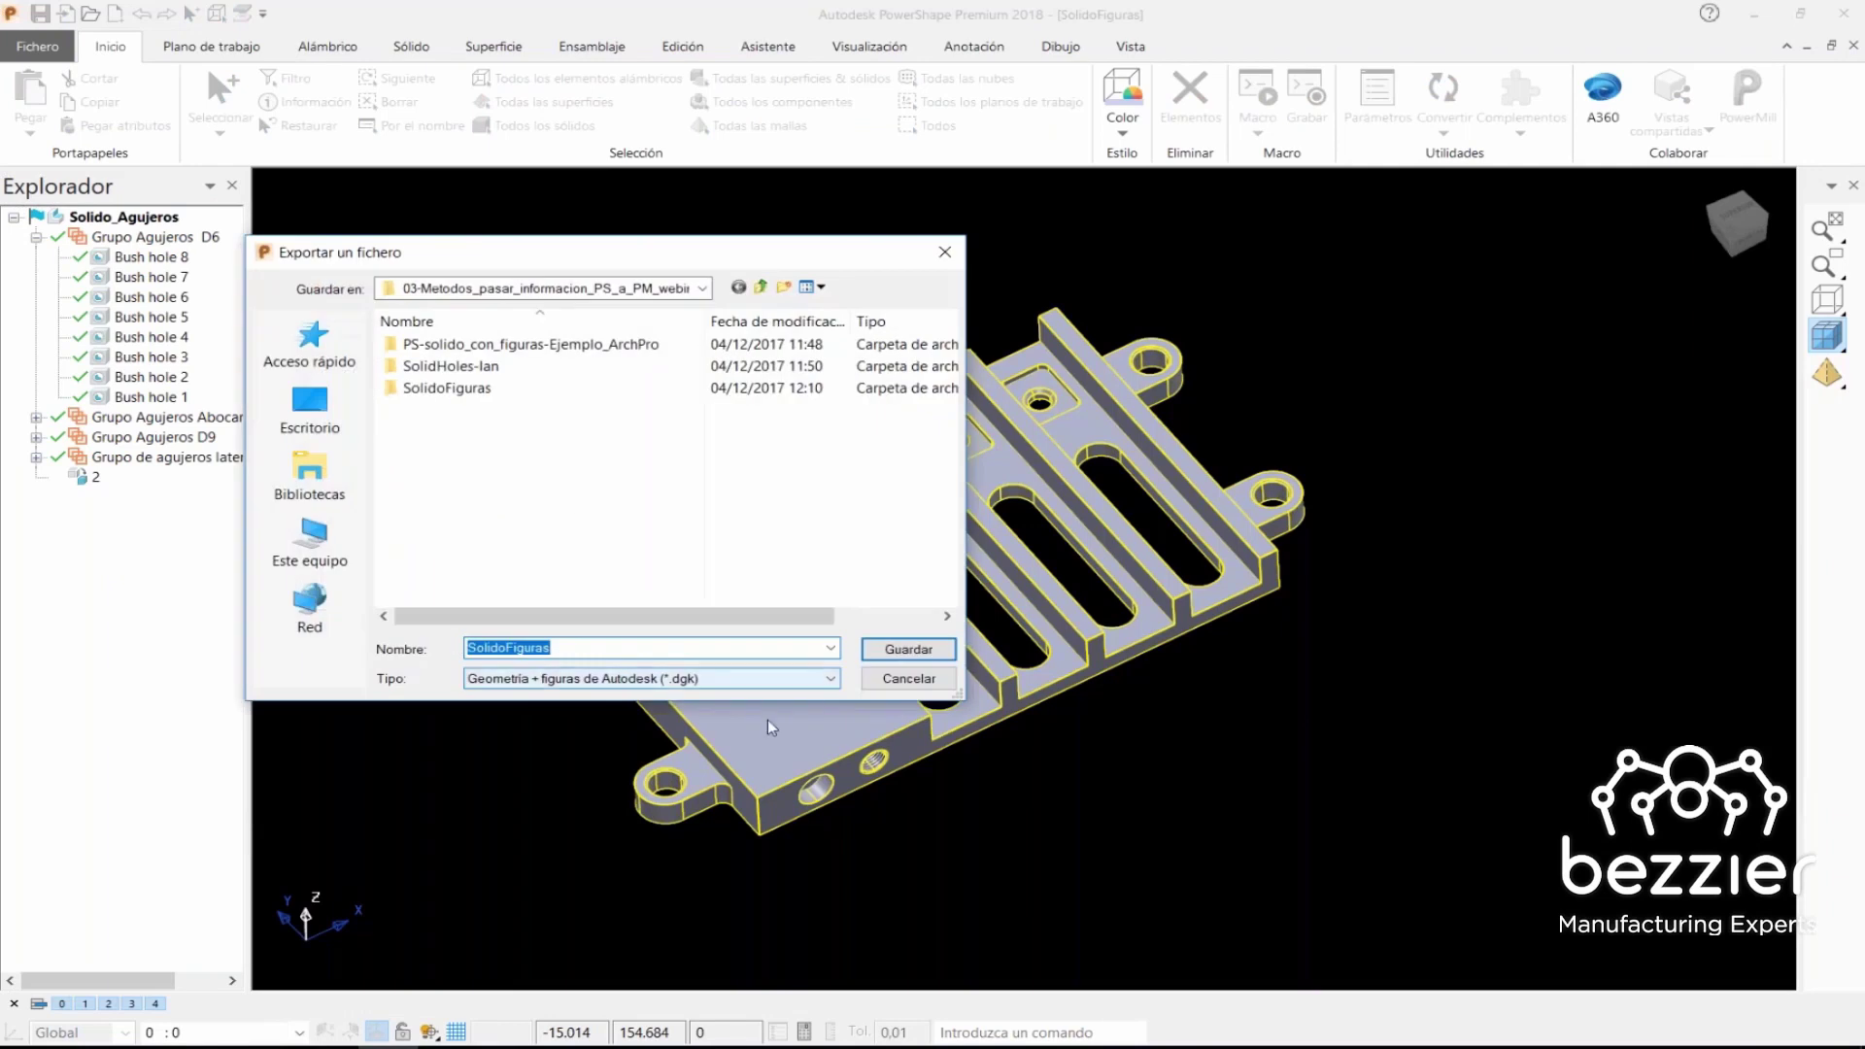
click(830, 679)
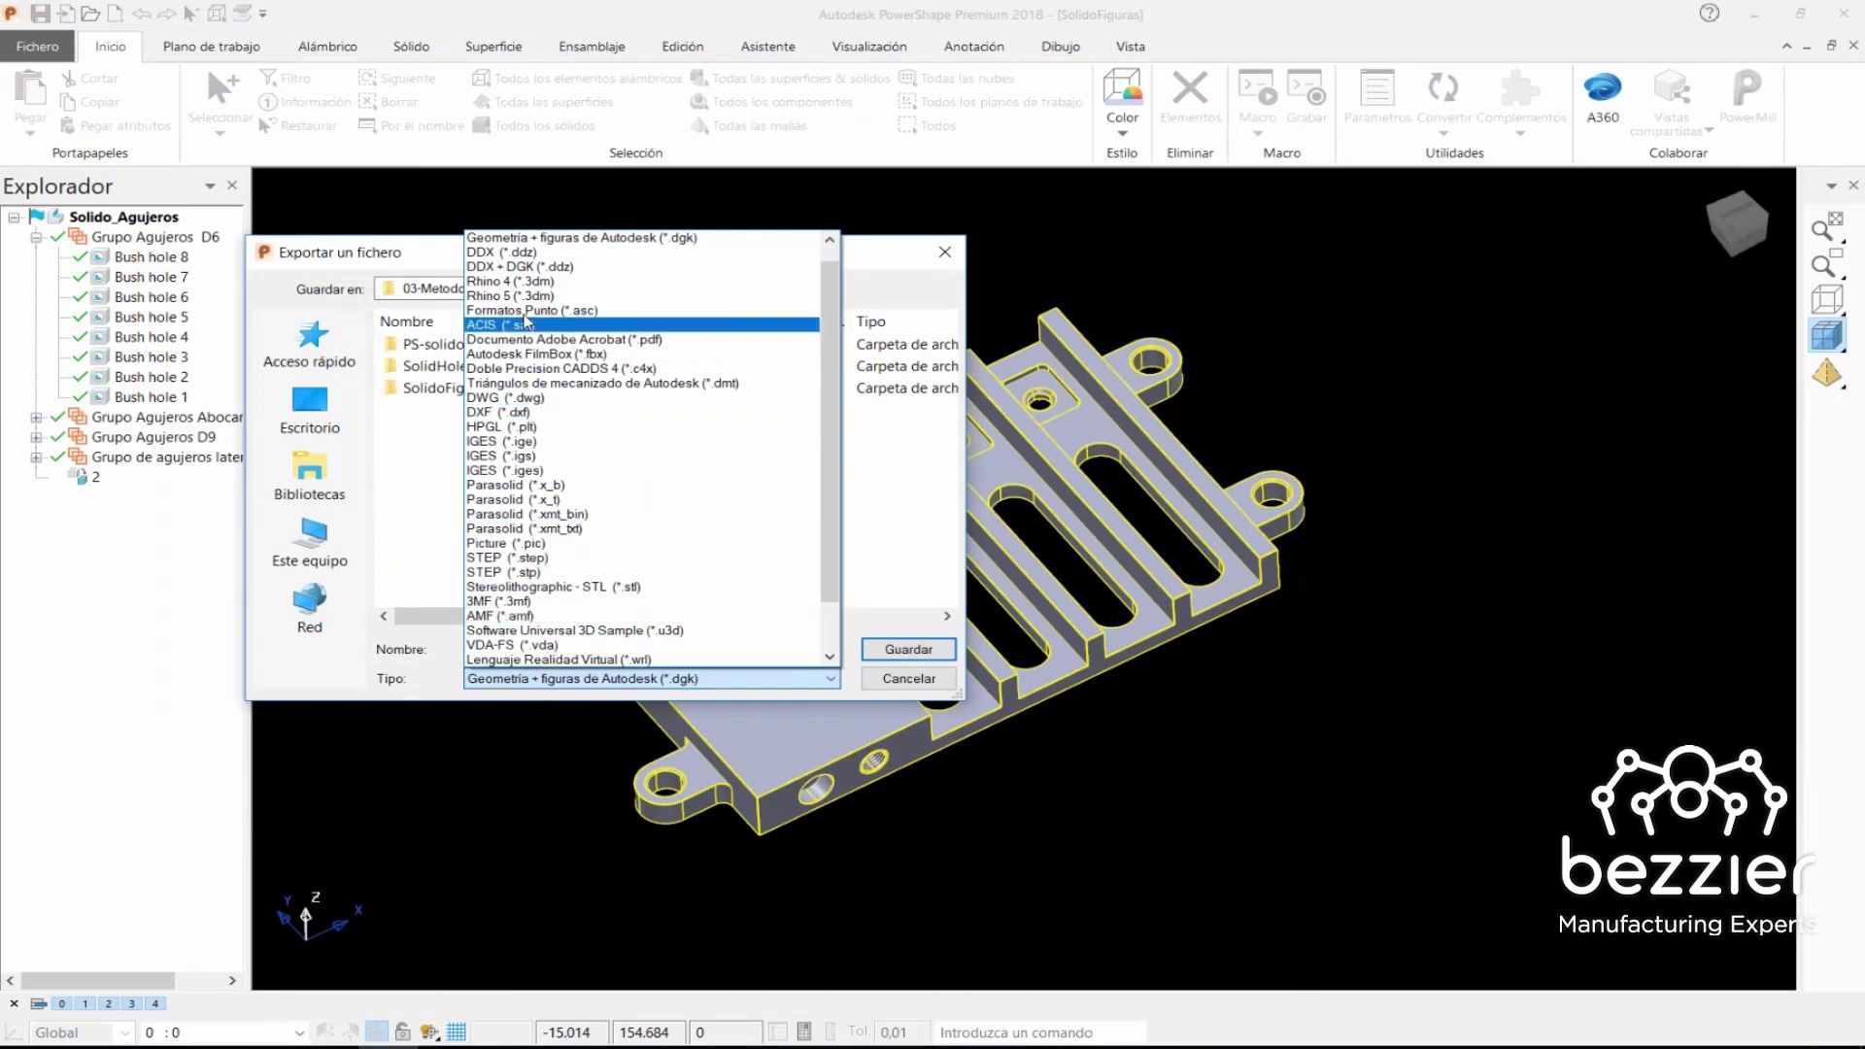
scroll(534, 254, up, 1)
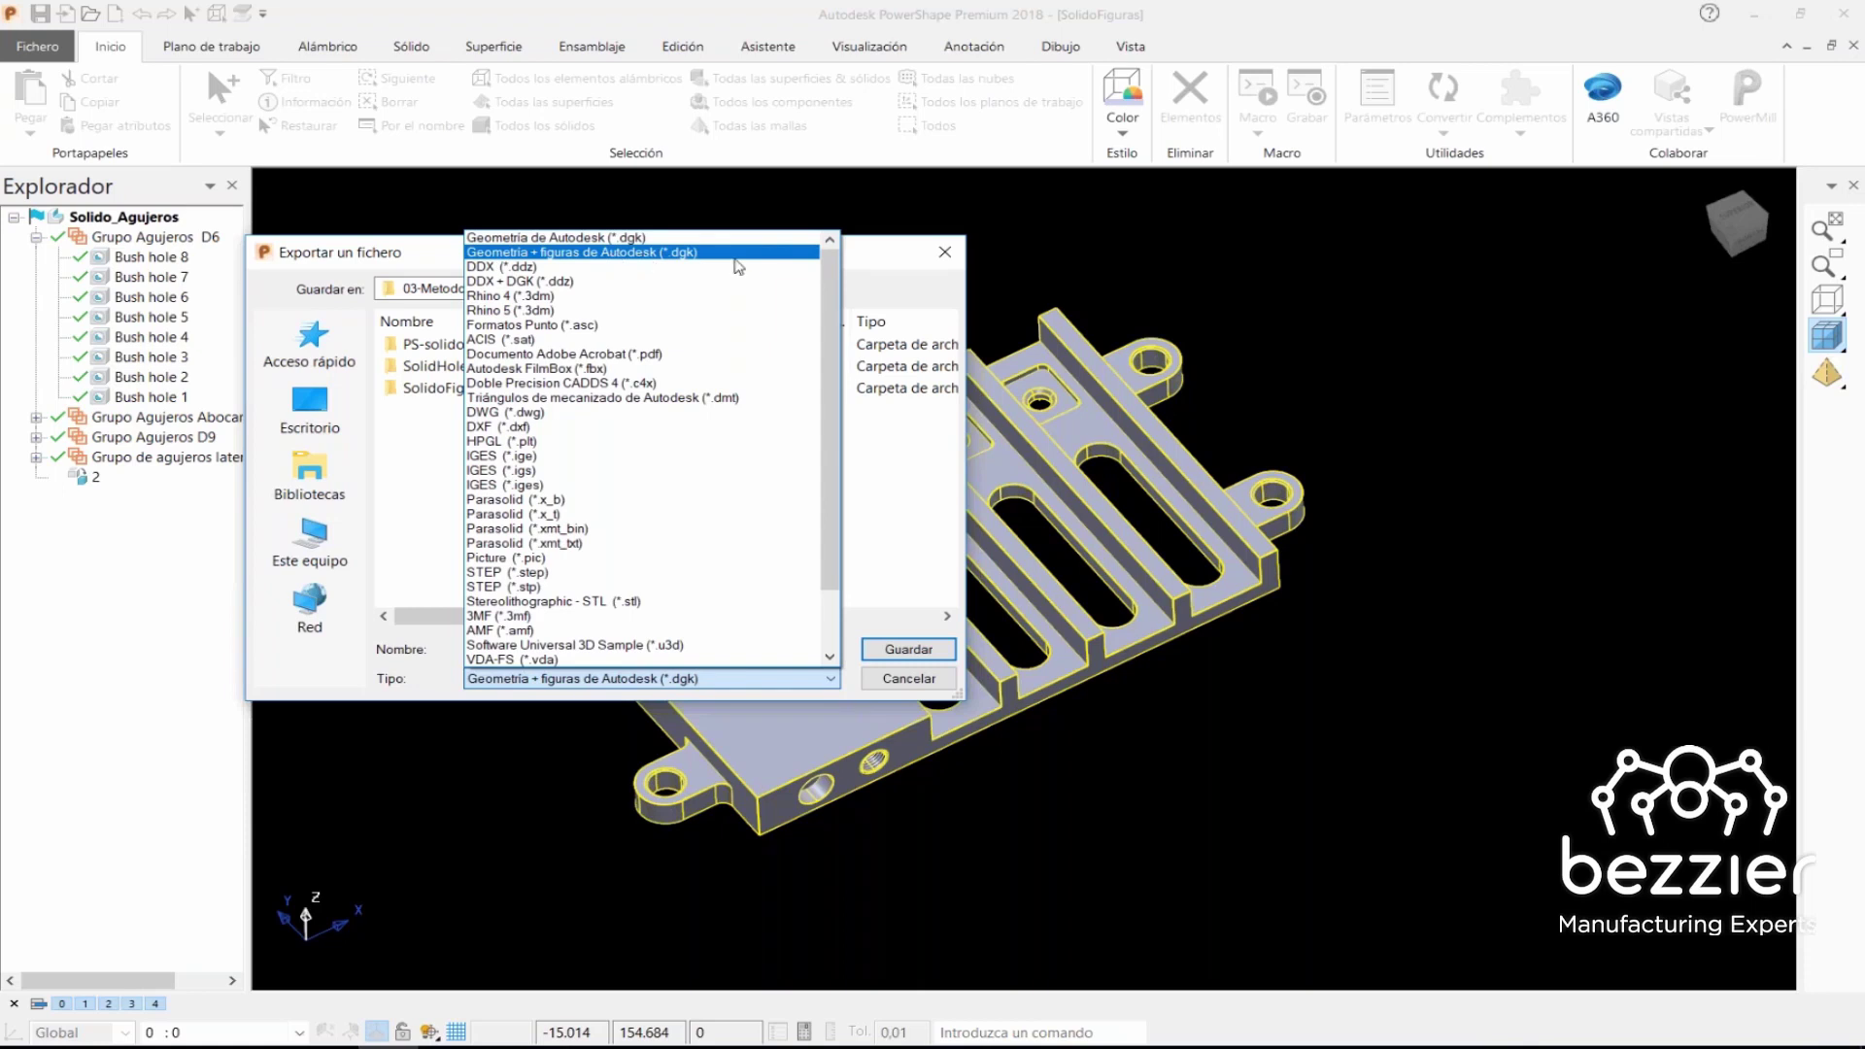
click(733, 254)
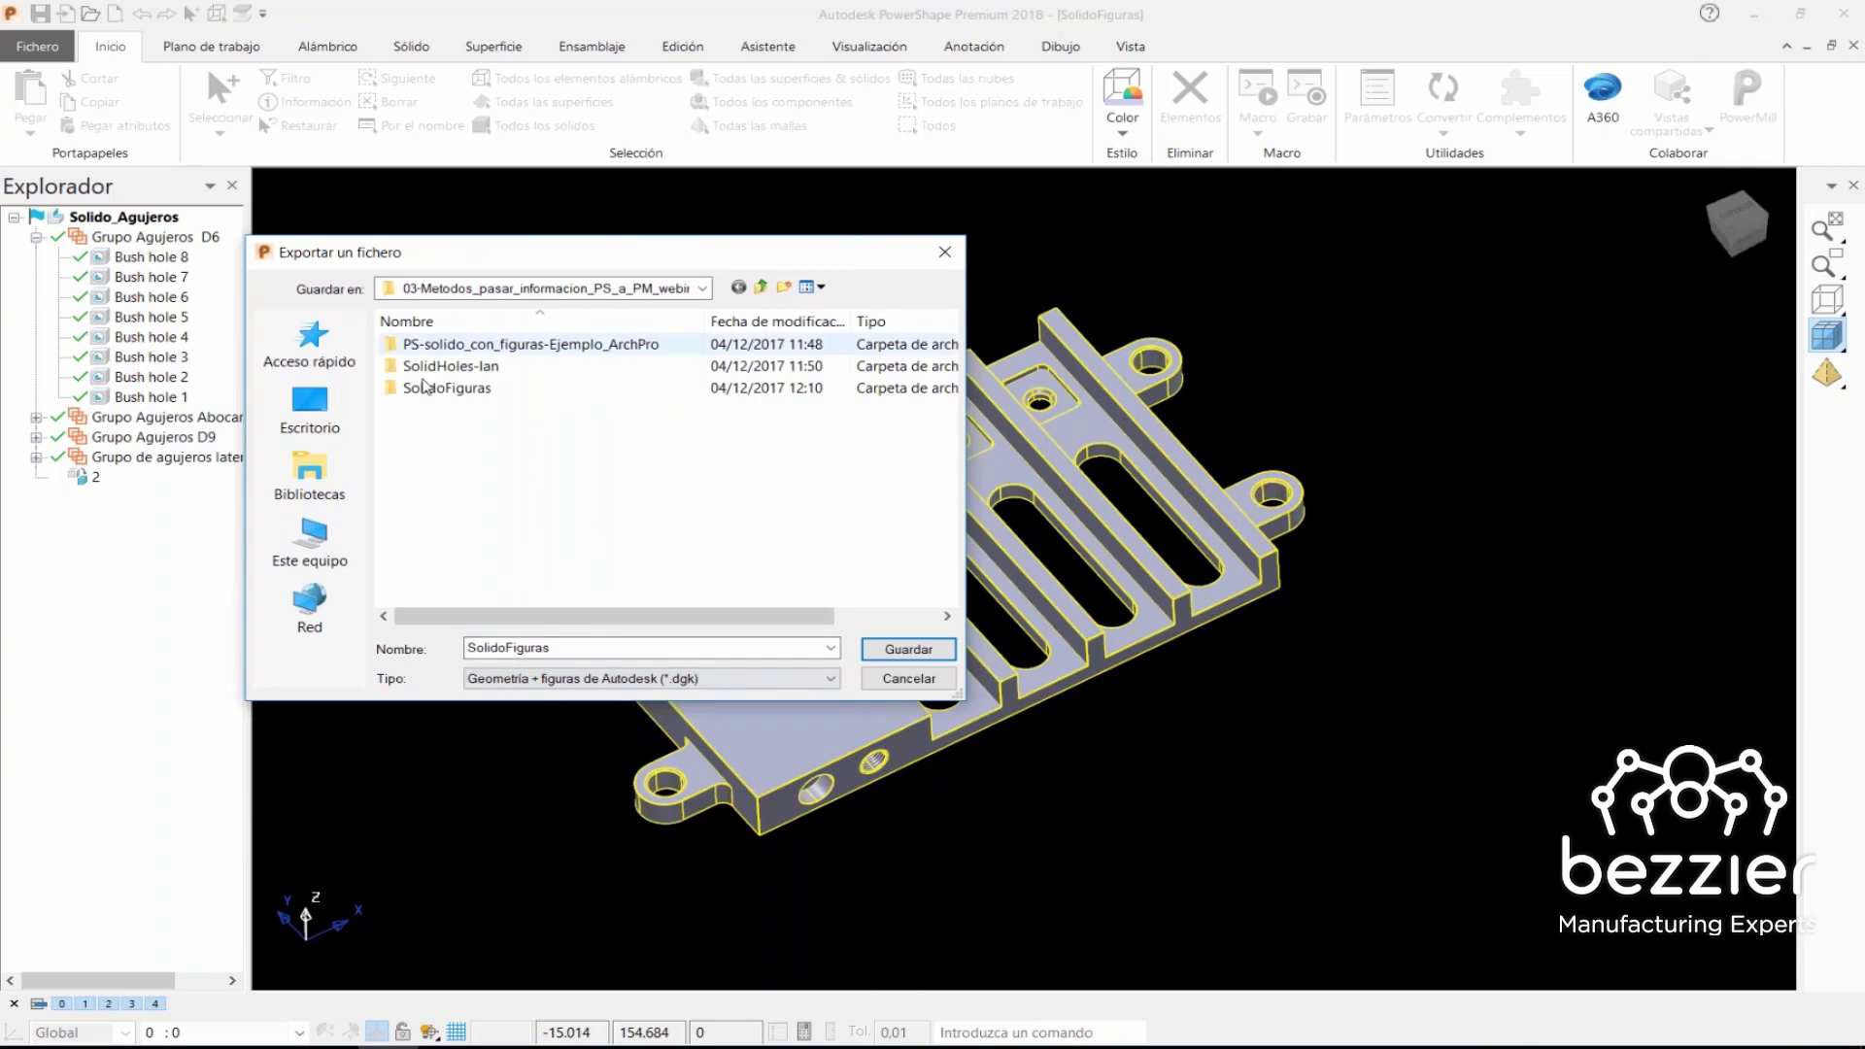
click(560, 645)
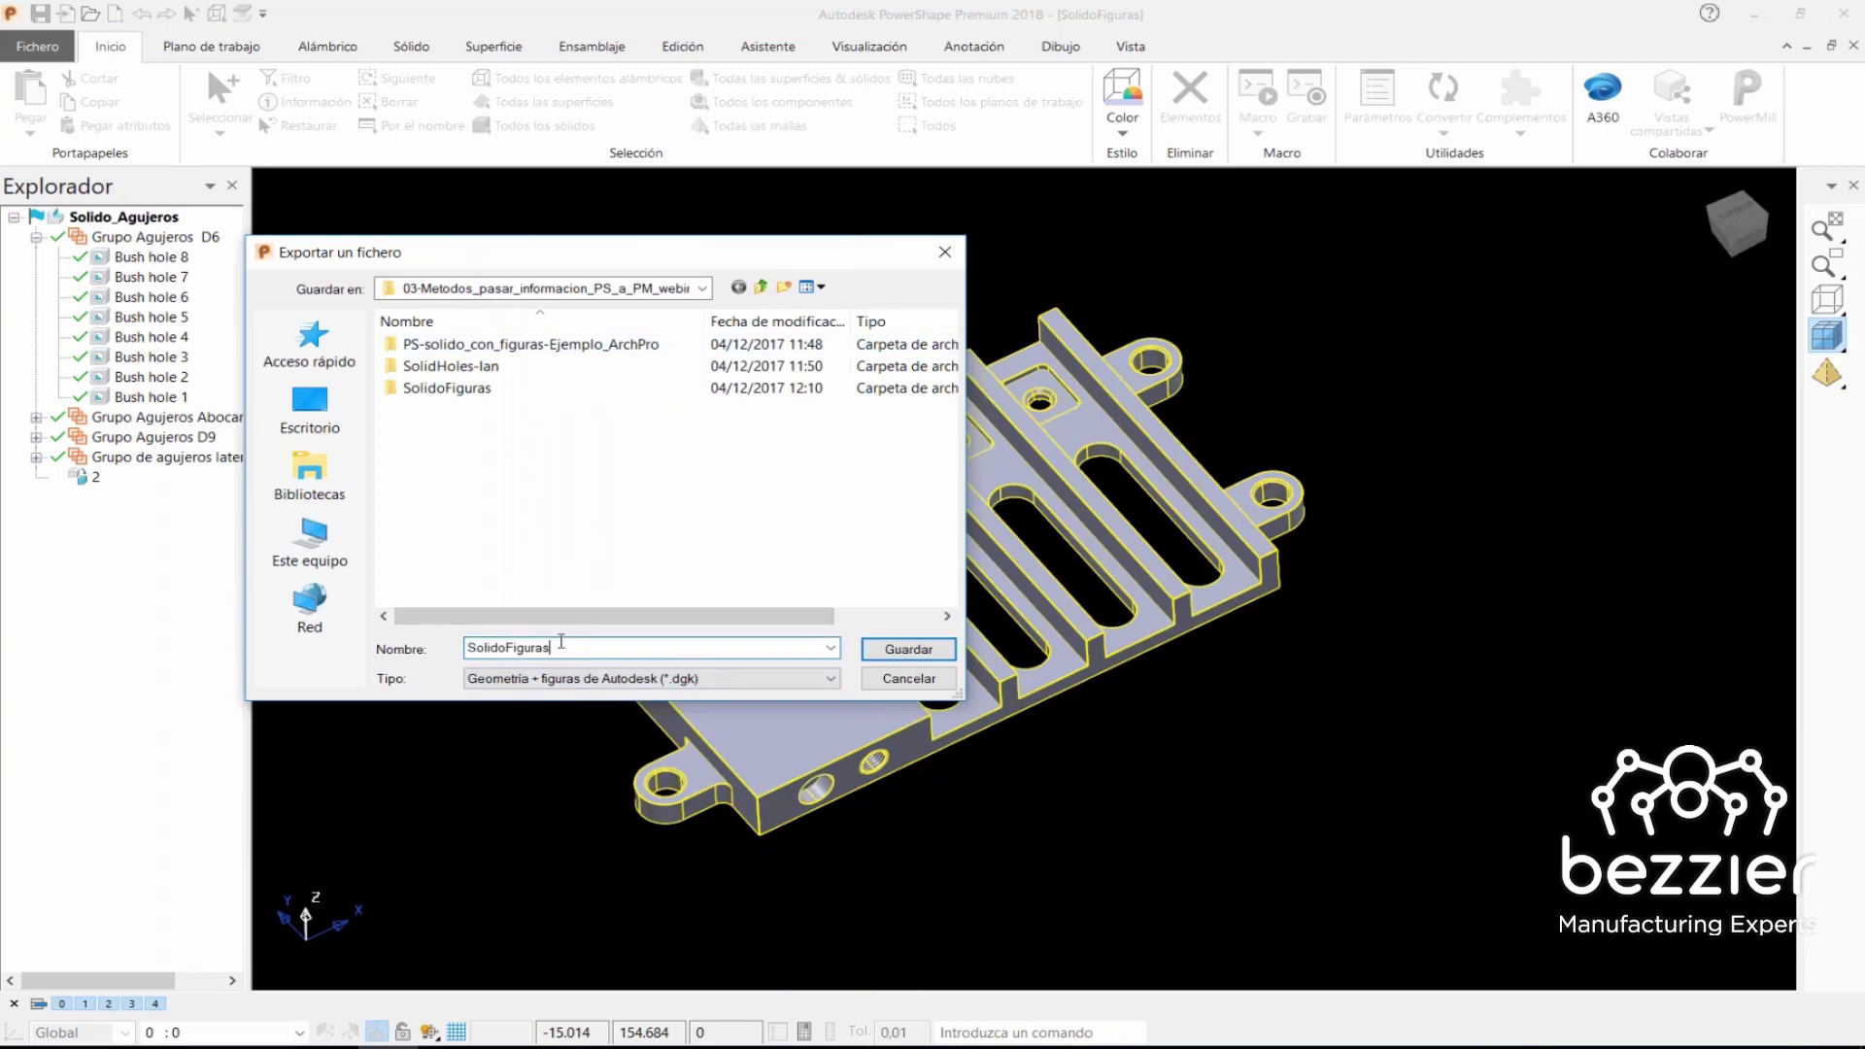
text(1)
click(914, 661)
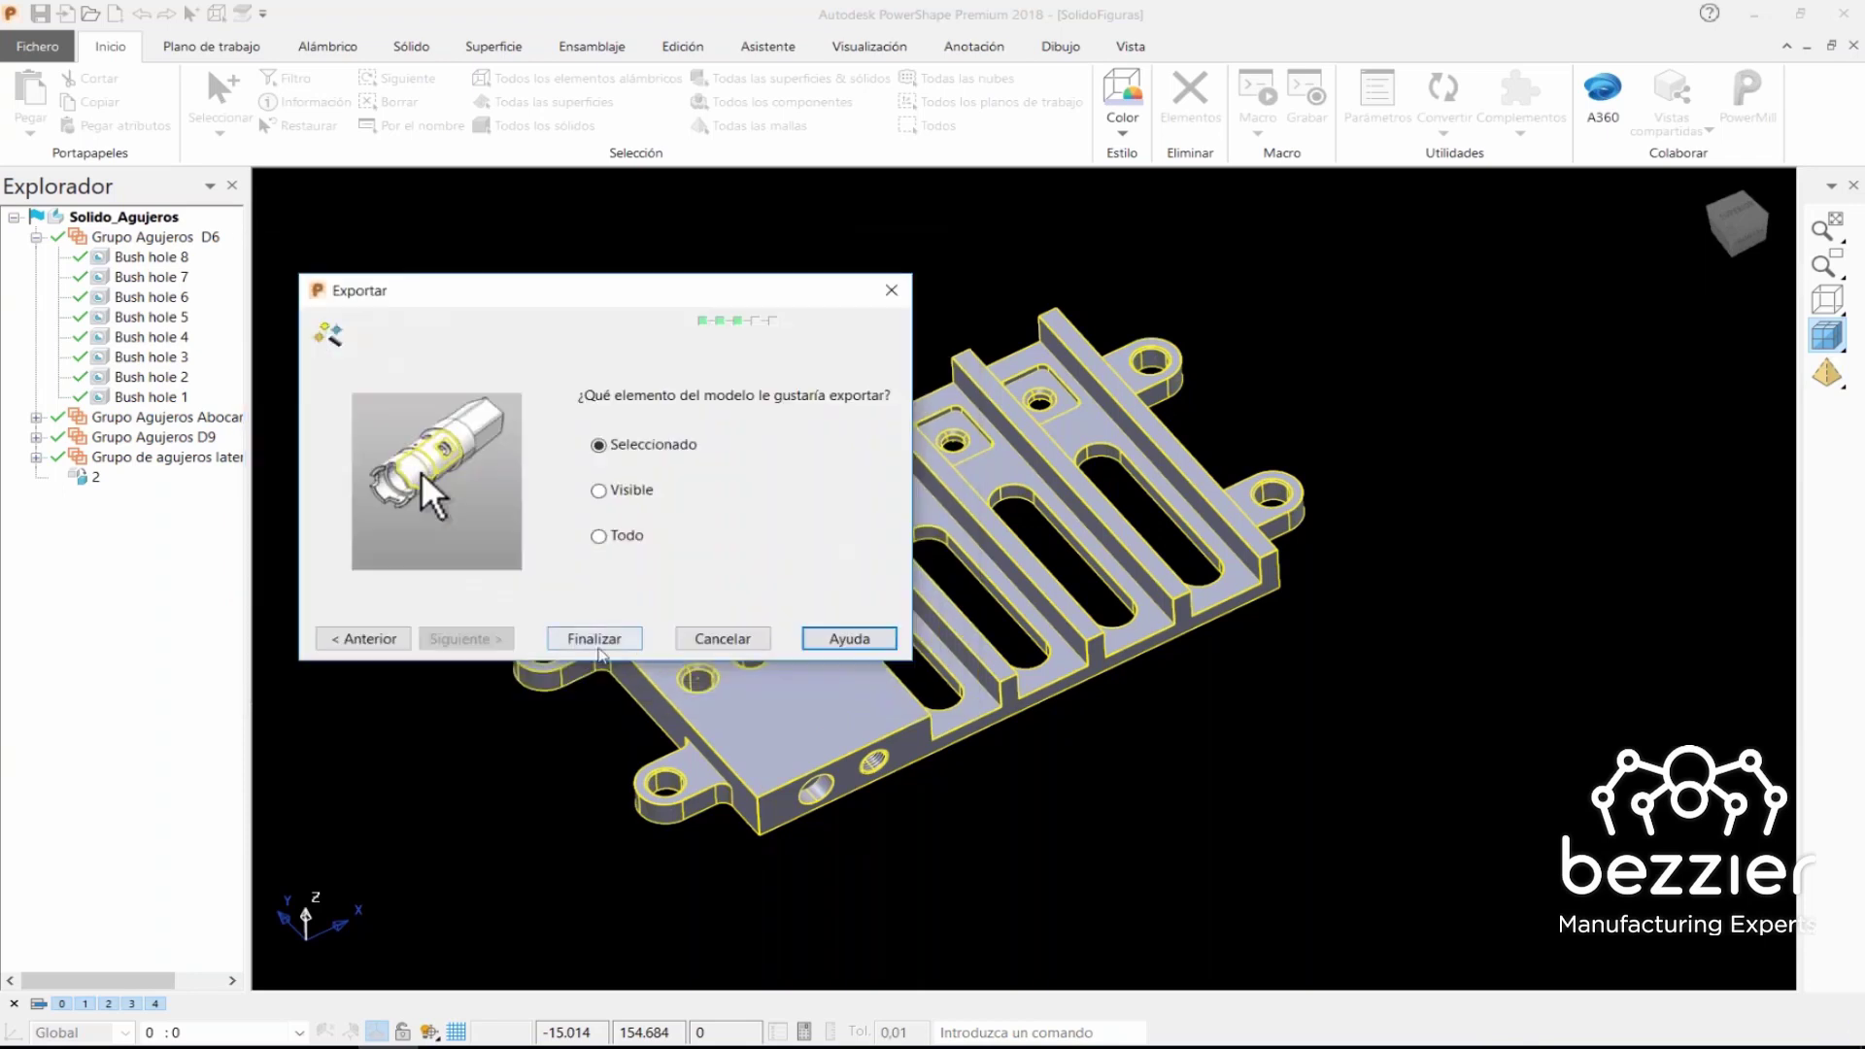
key(Return)
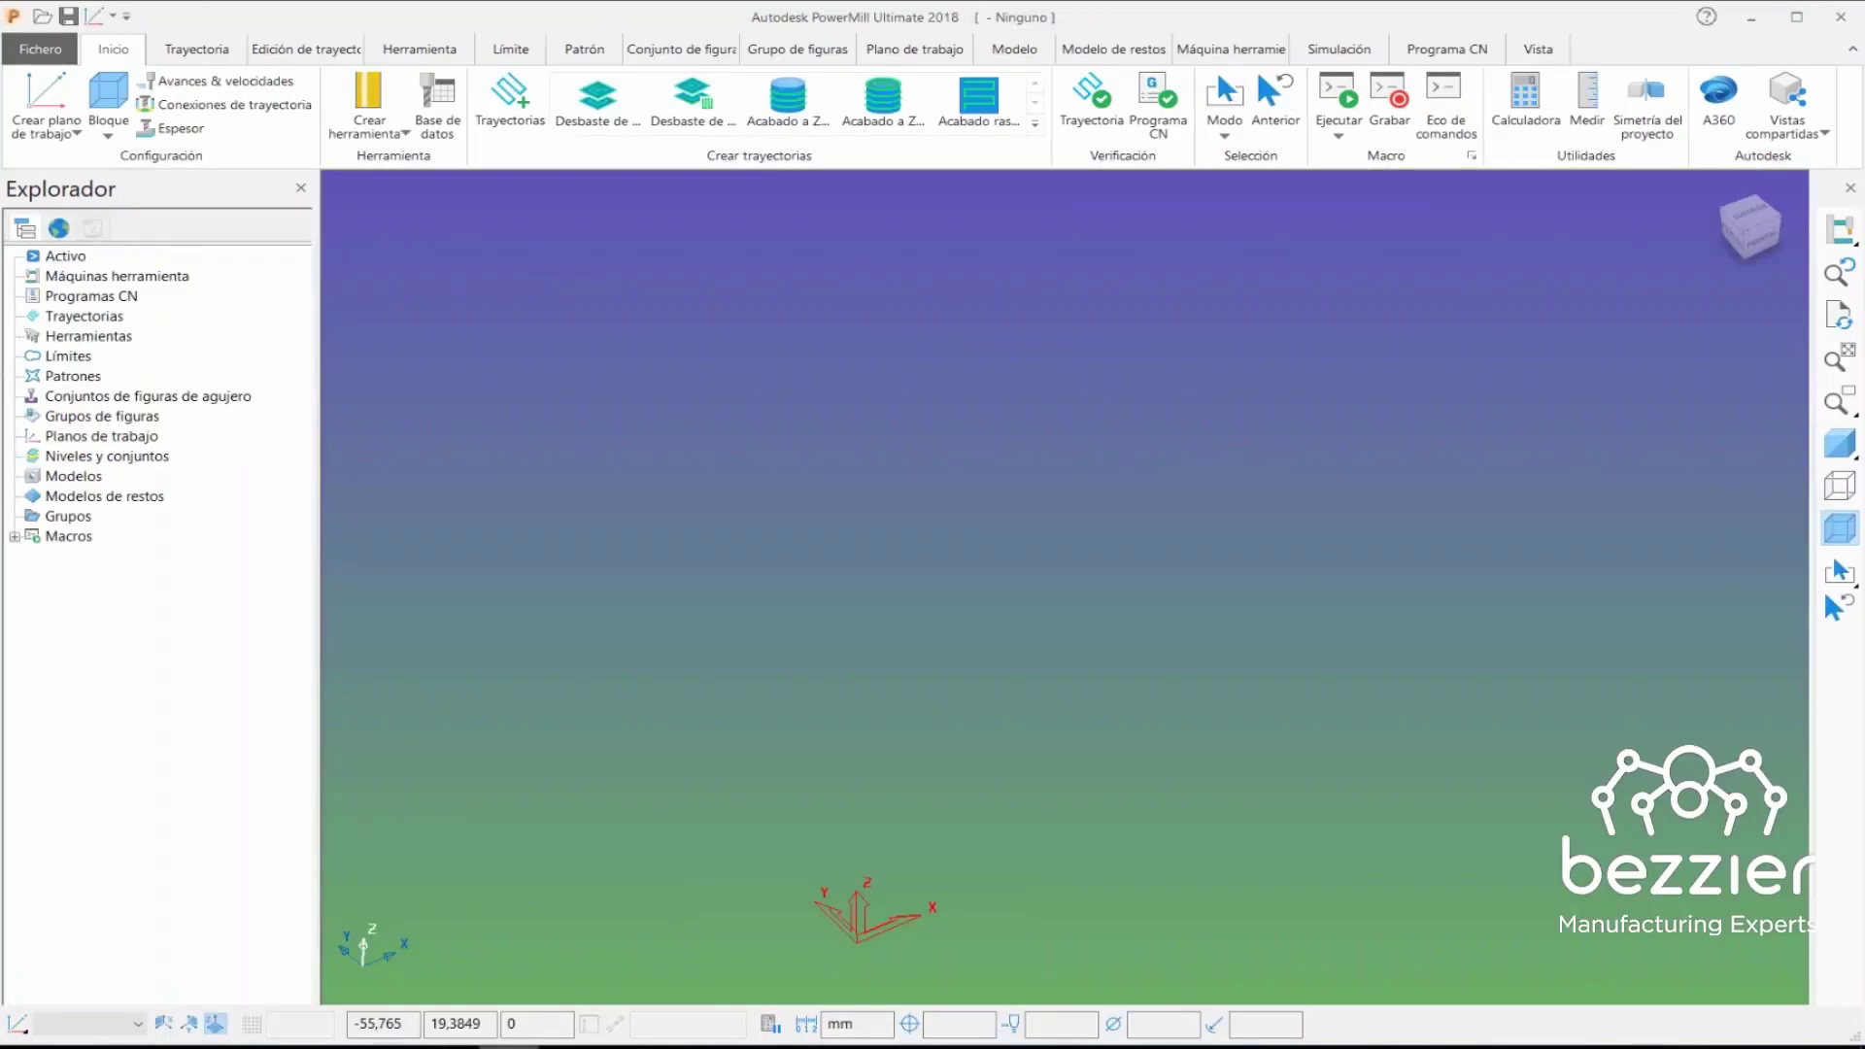
- Start a model import and browse the D: drive and desktop for the exported file
right_click(73, 478)
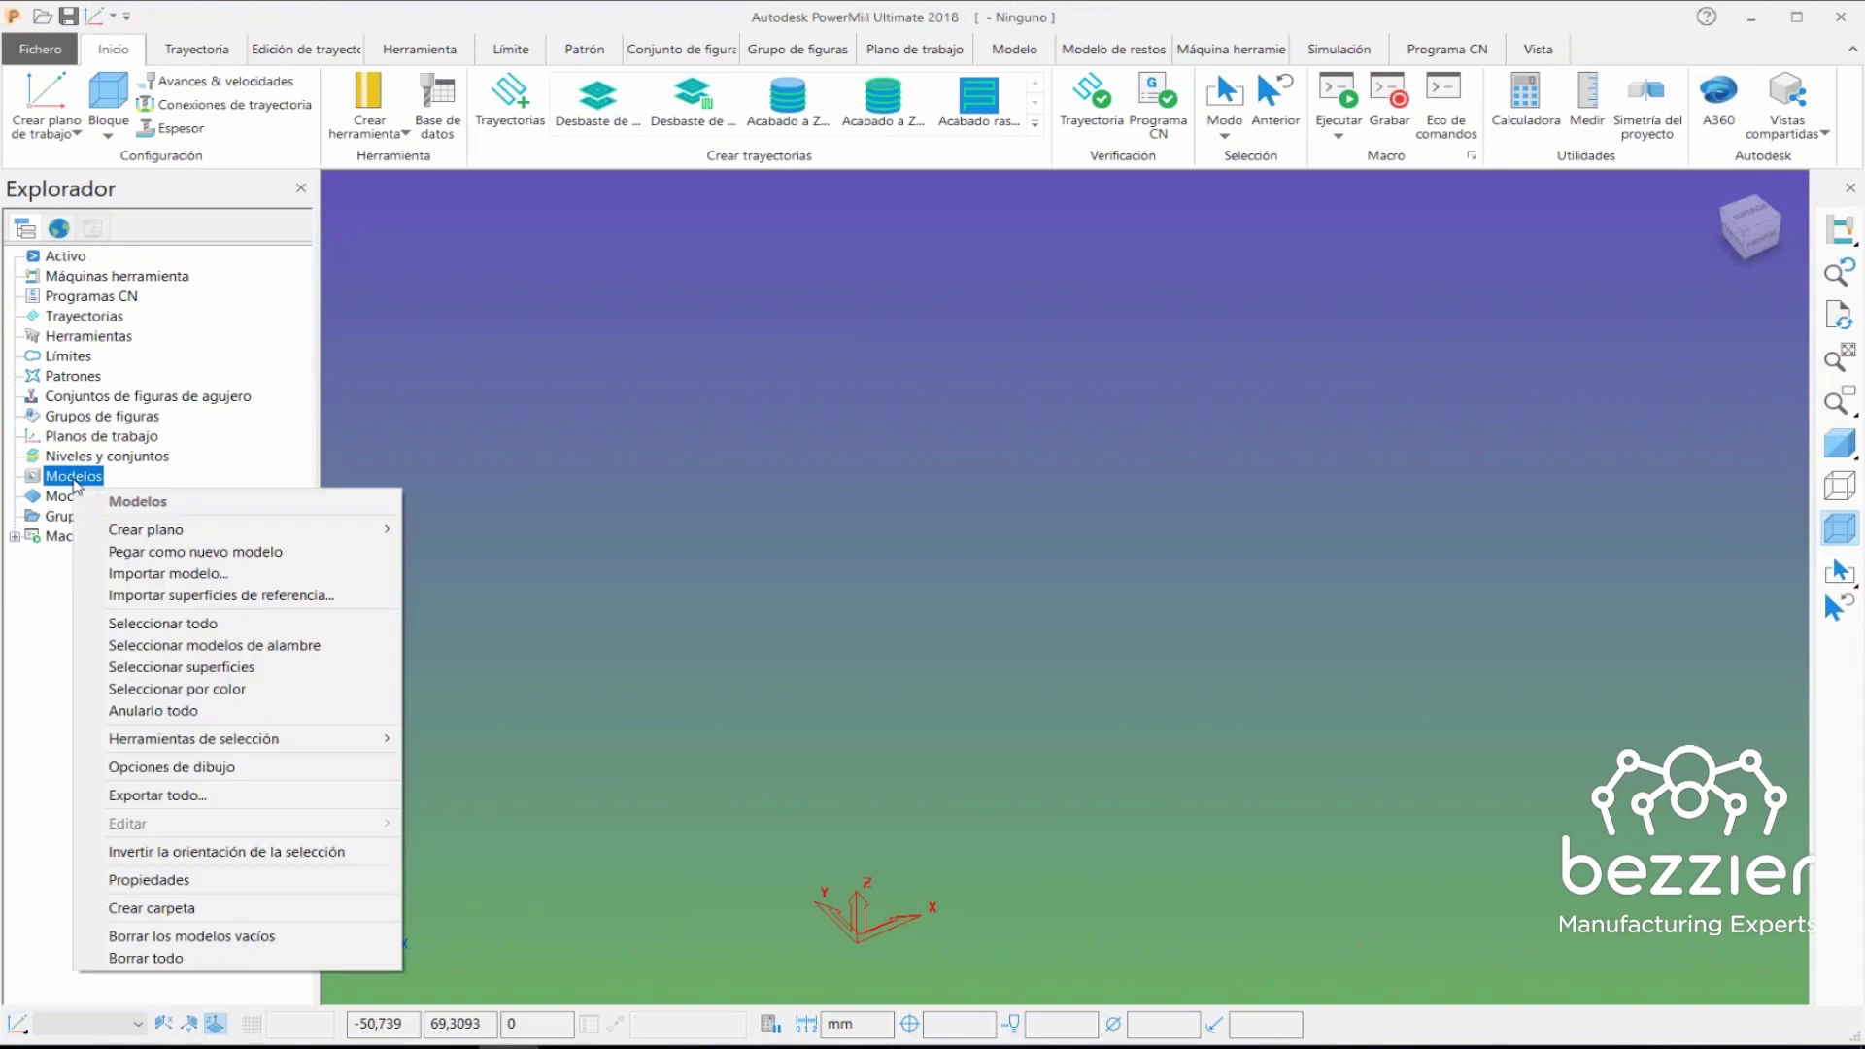
click(148, 574)
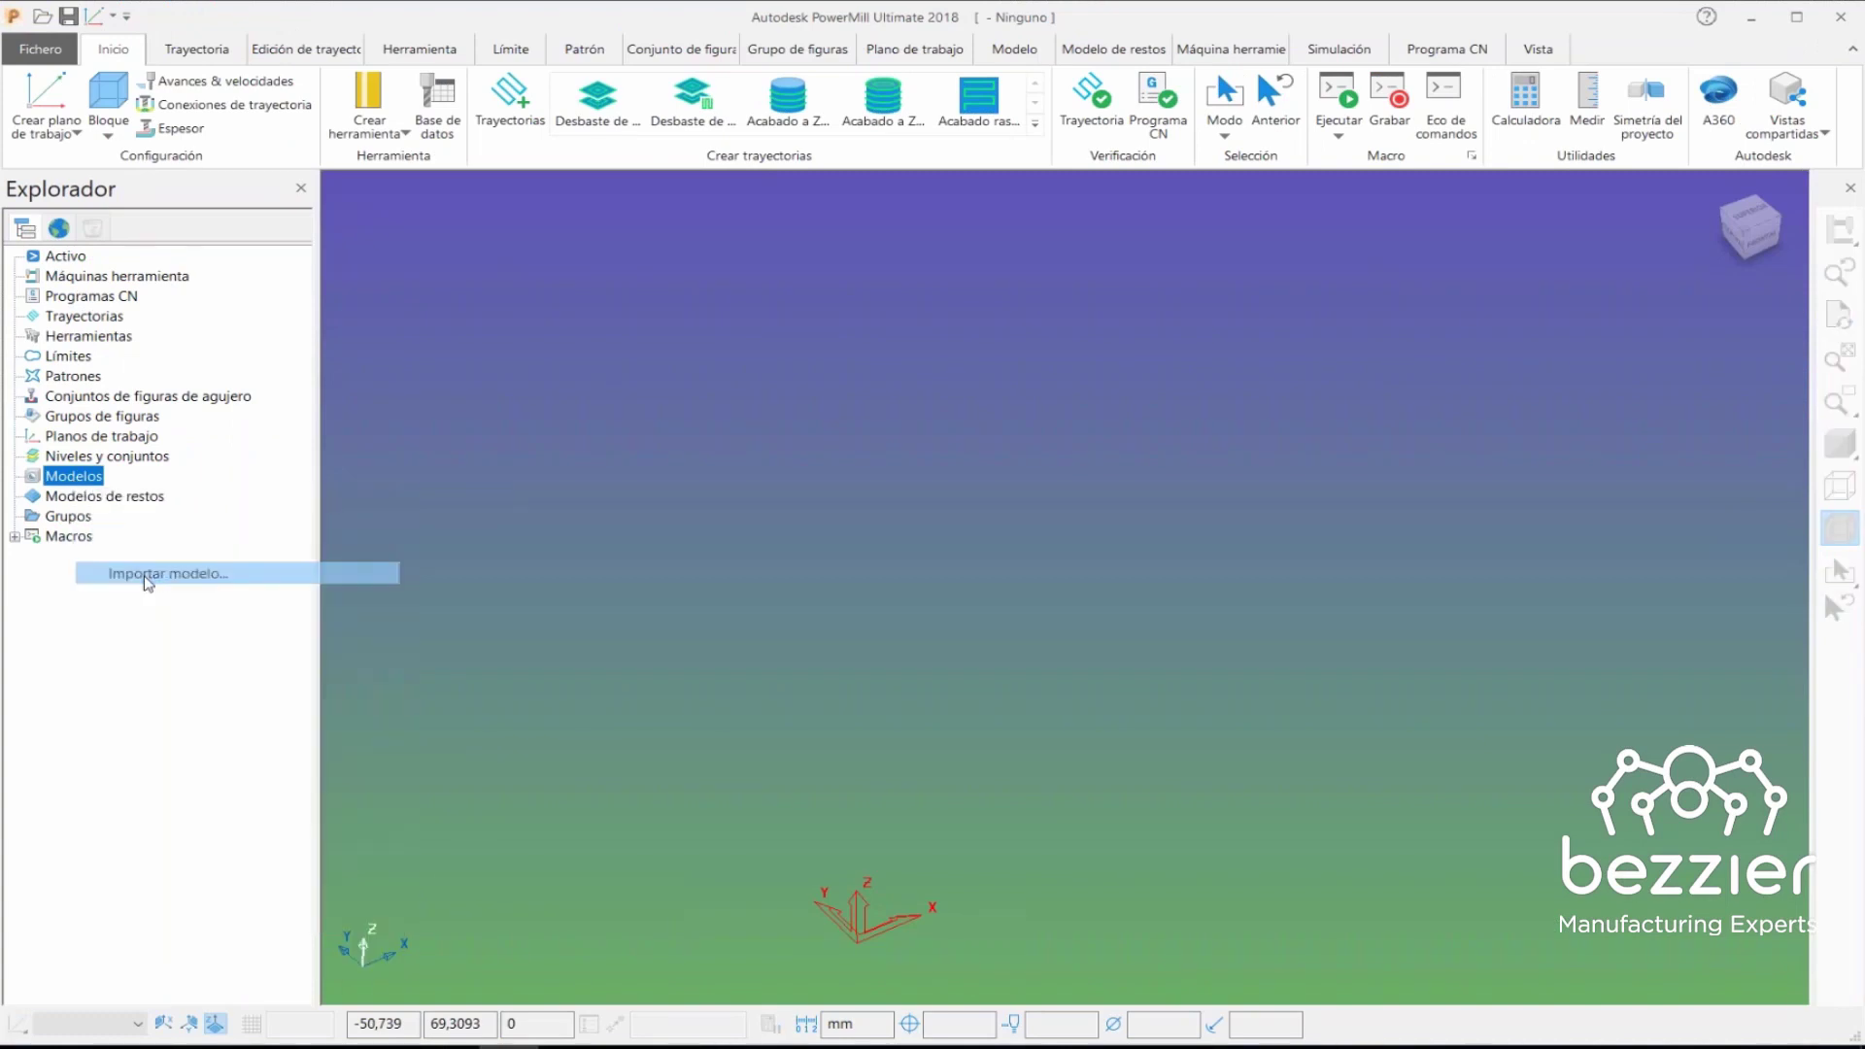
click(1037, 411)
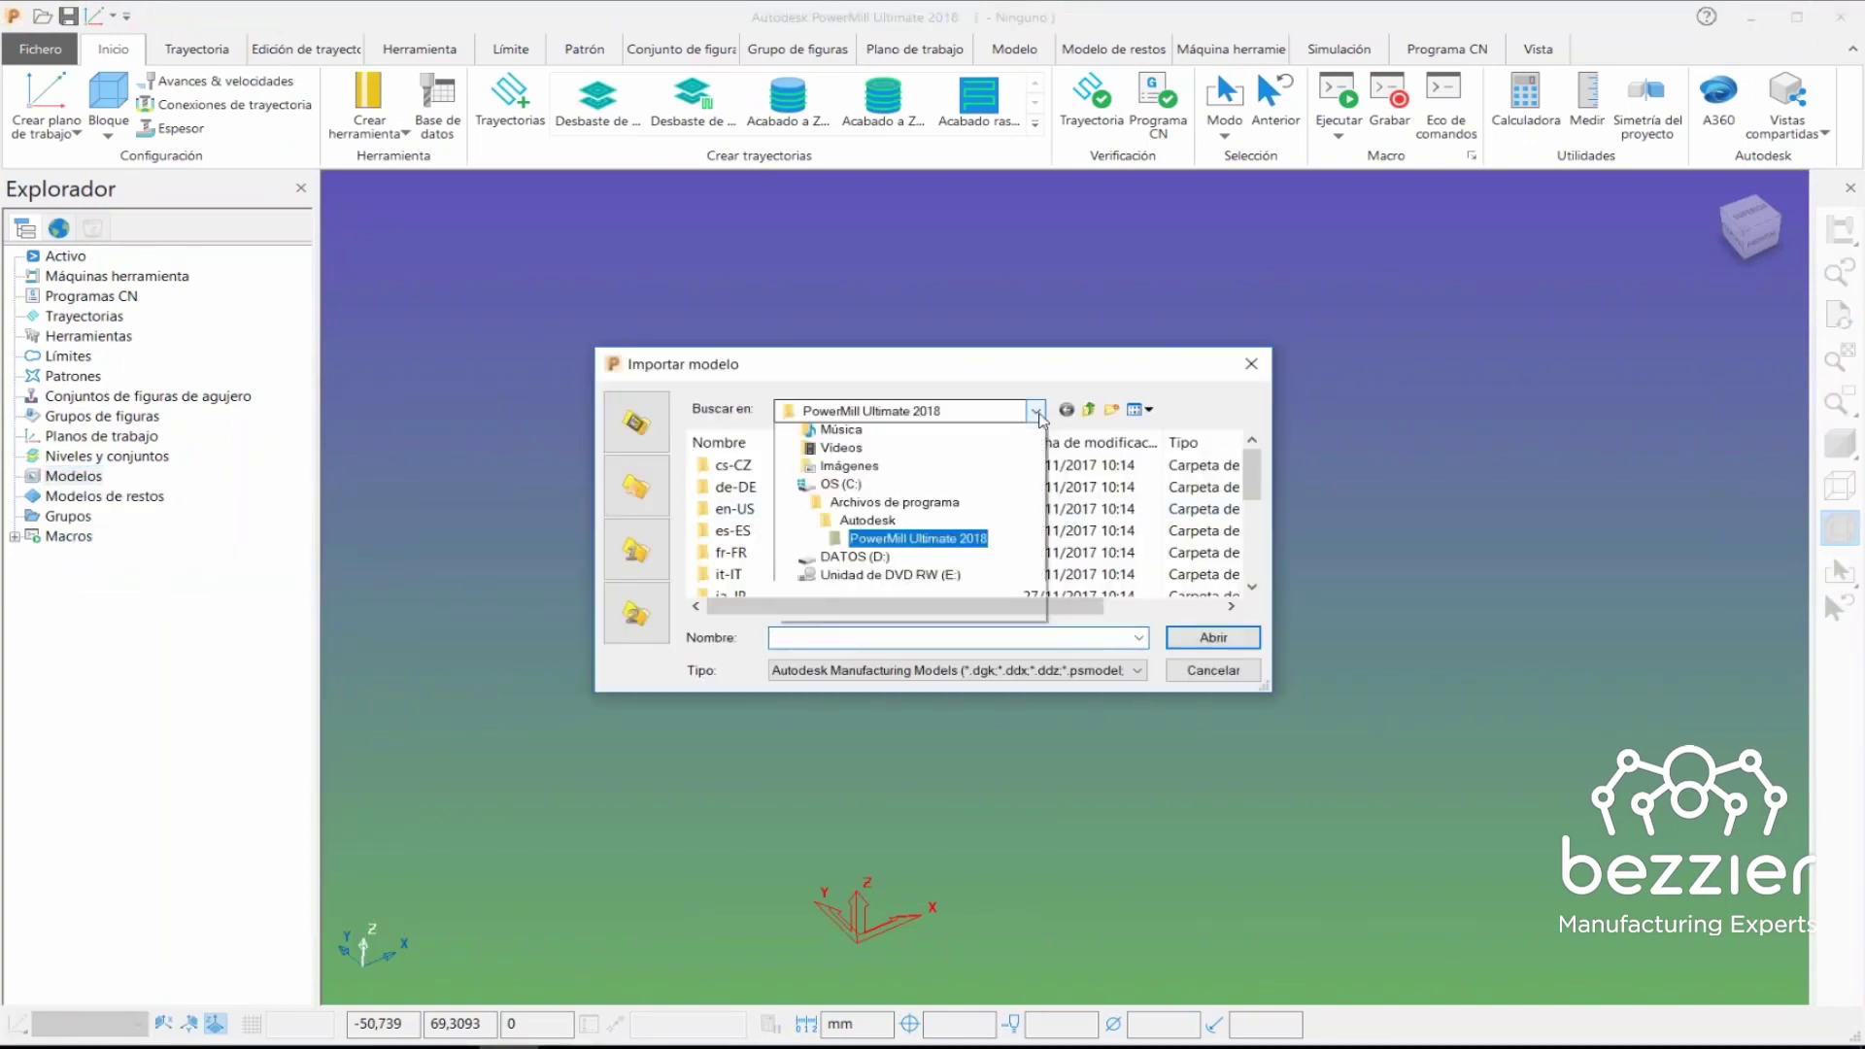
click(845, 778)
click(996, 416)
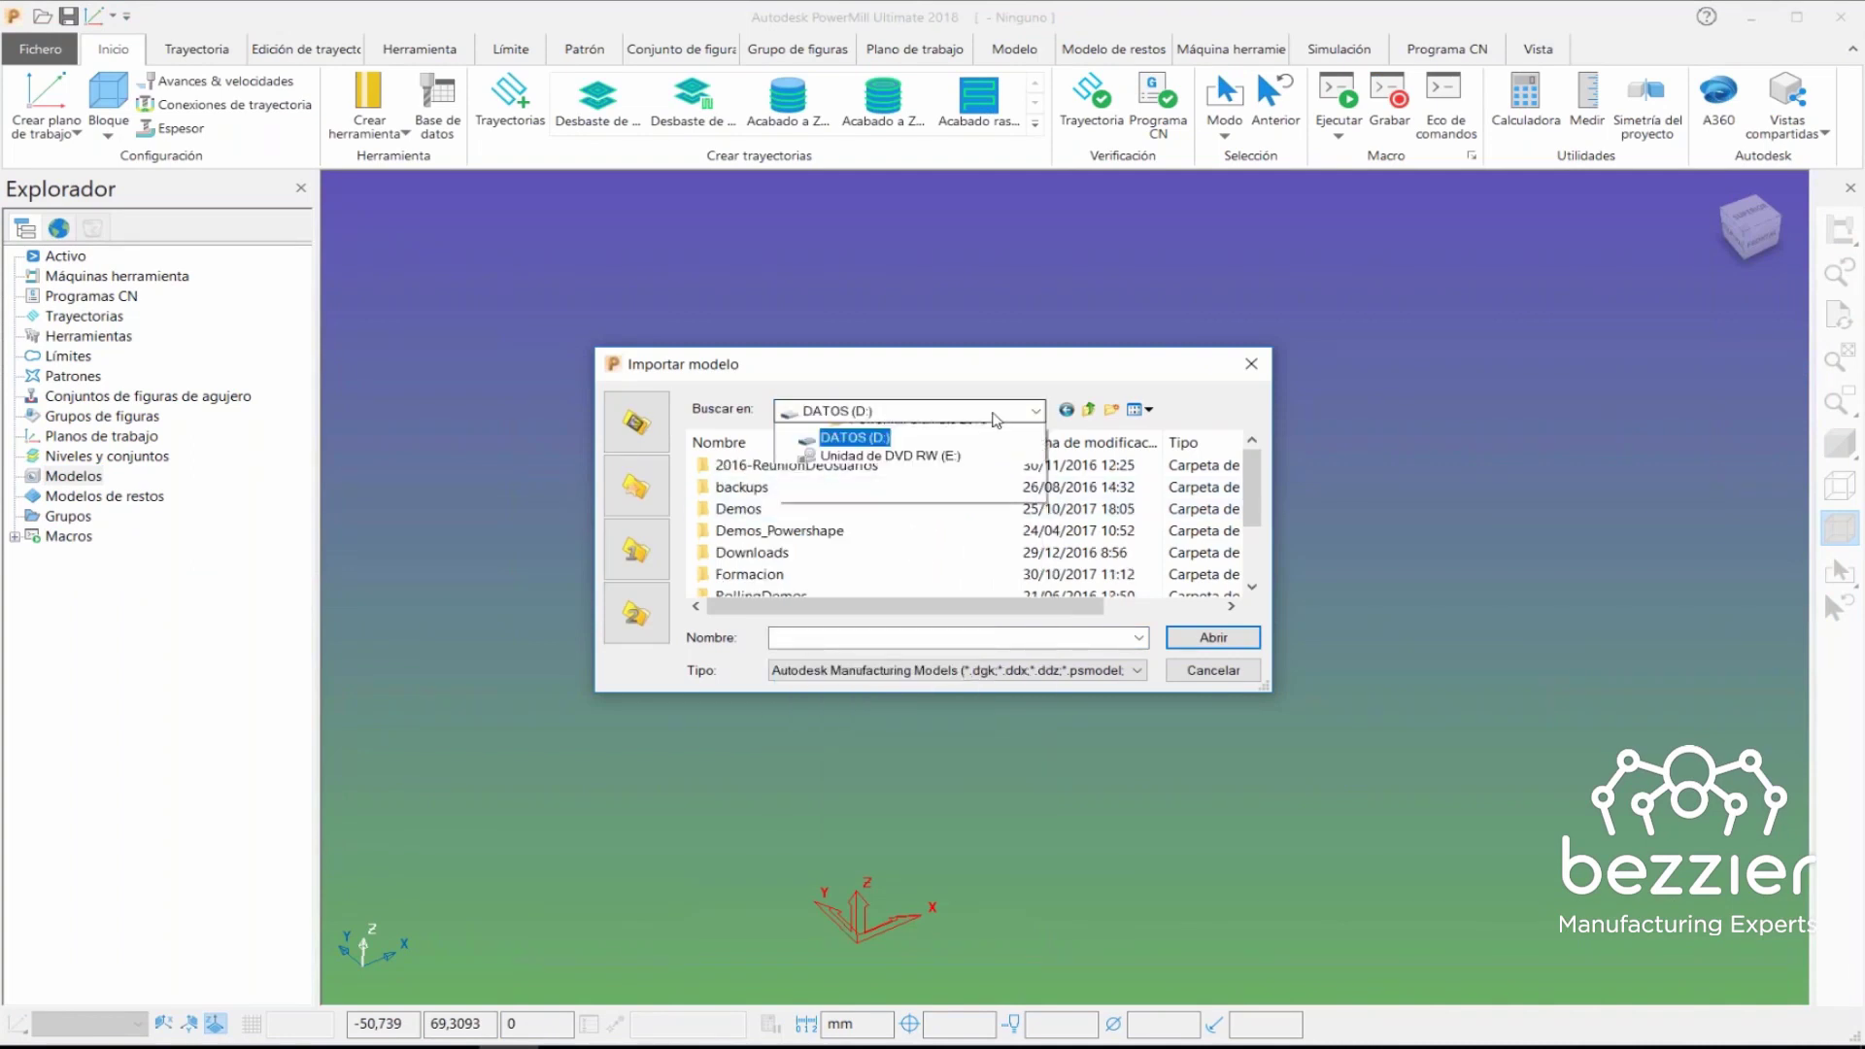
click(826, 452)
scroll(875, 529, down, 3)
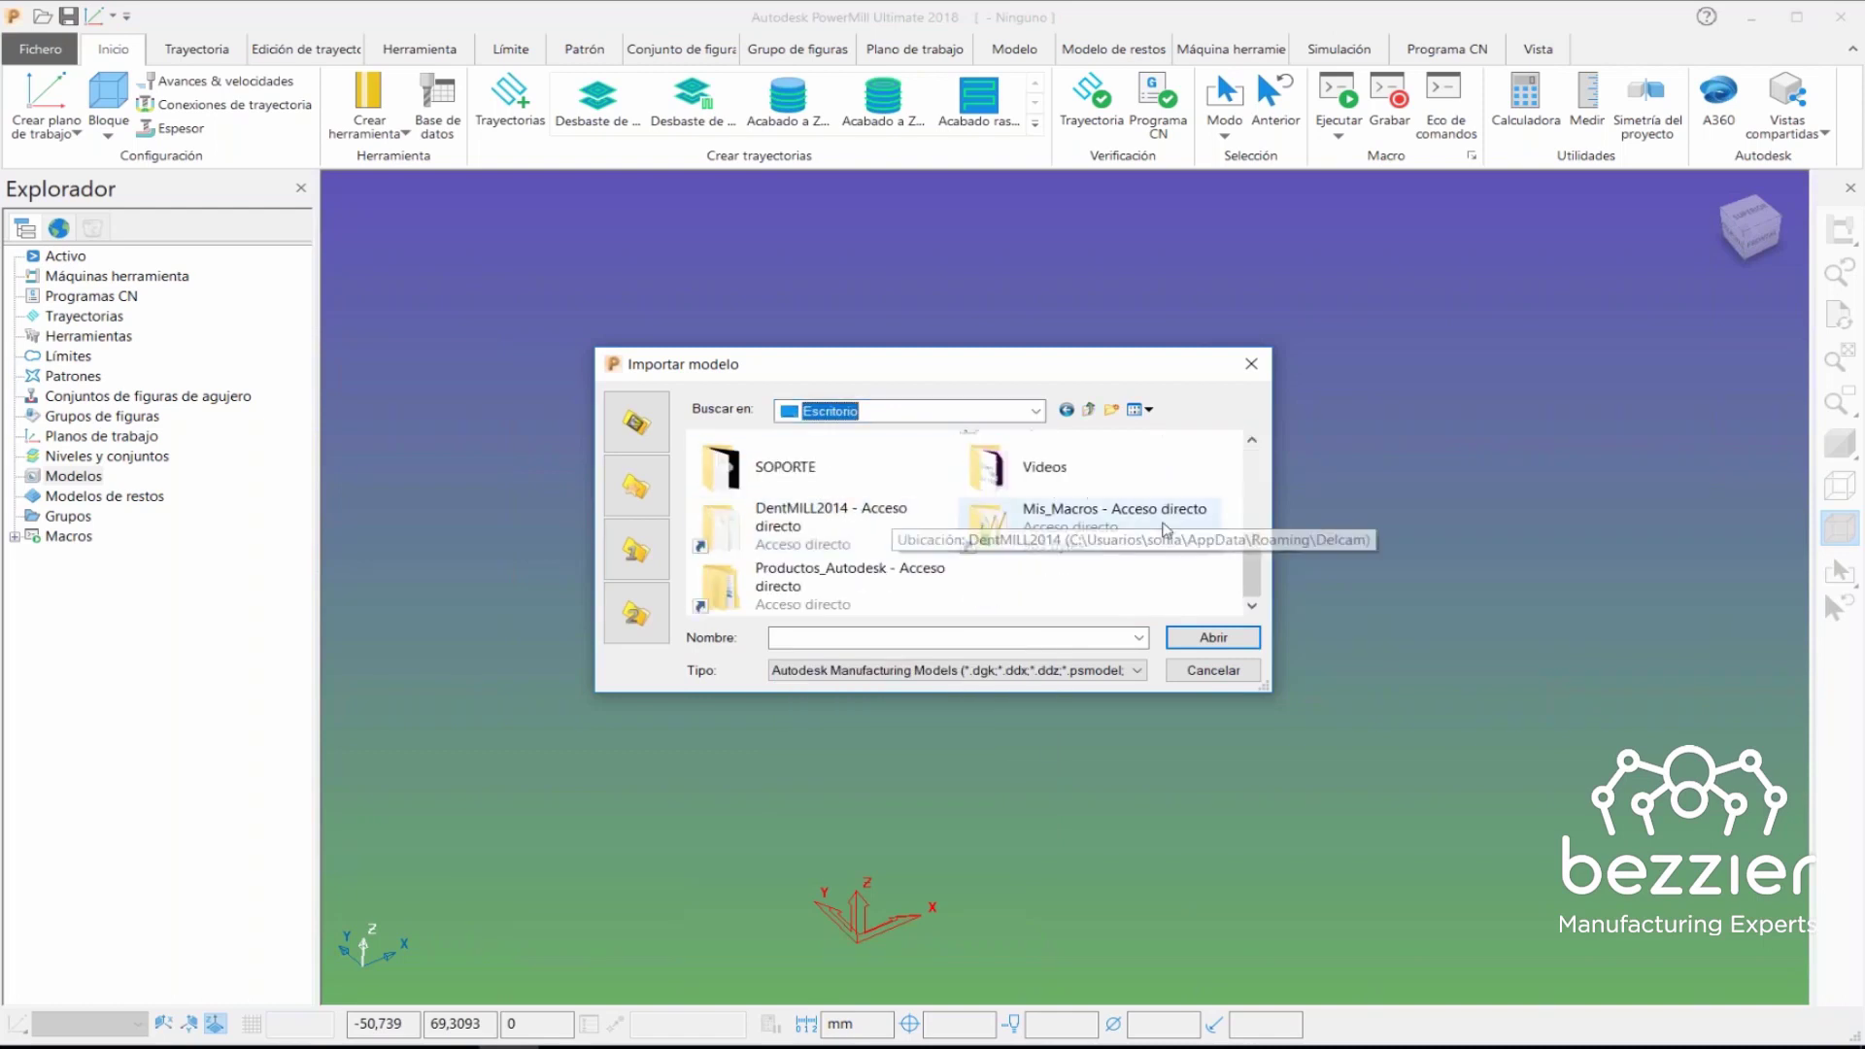
scroll(914, 540, up, 1)
scroll(881, 529, up, 3)
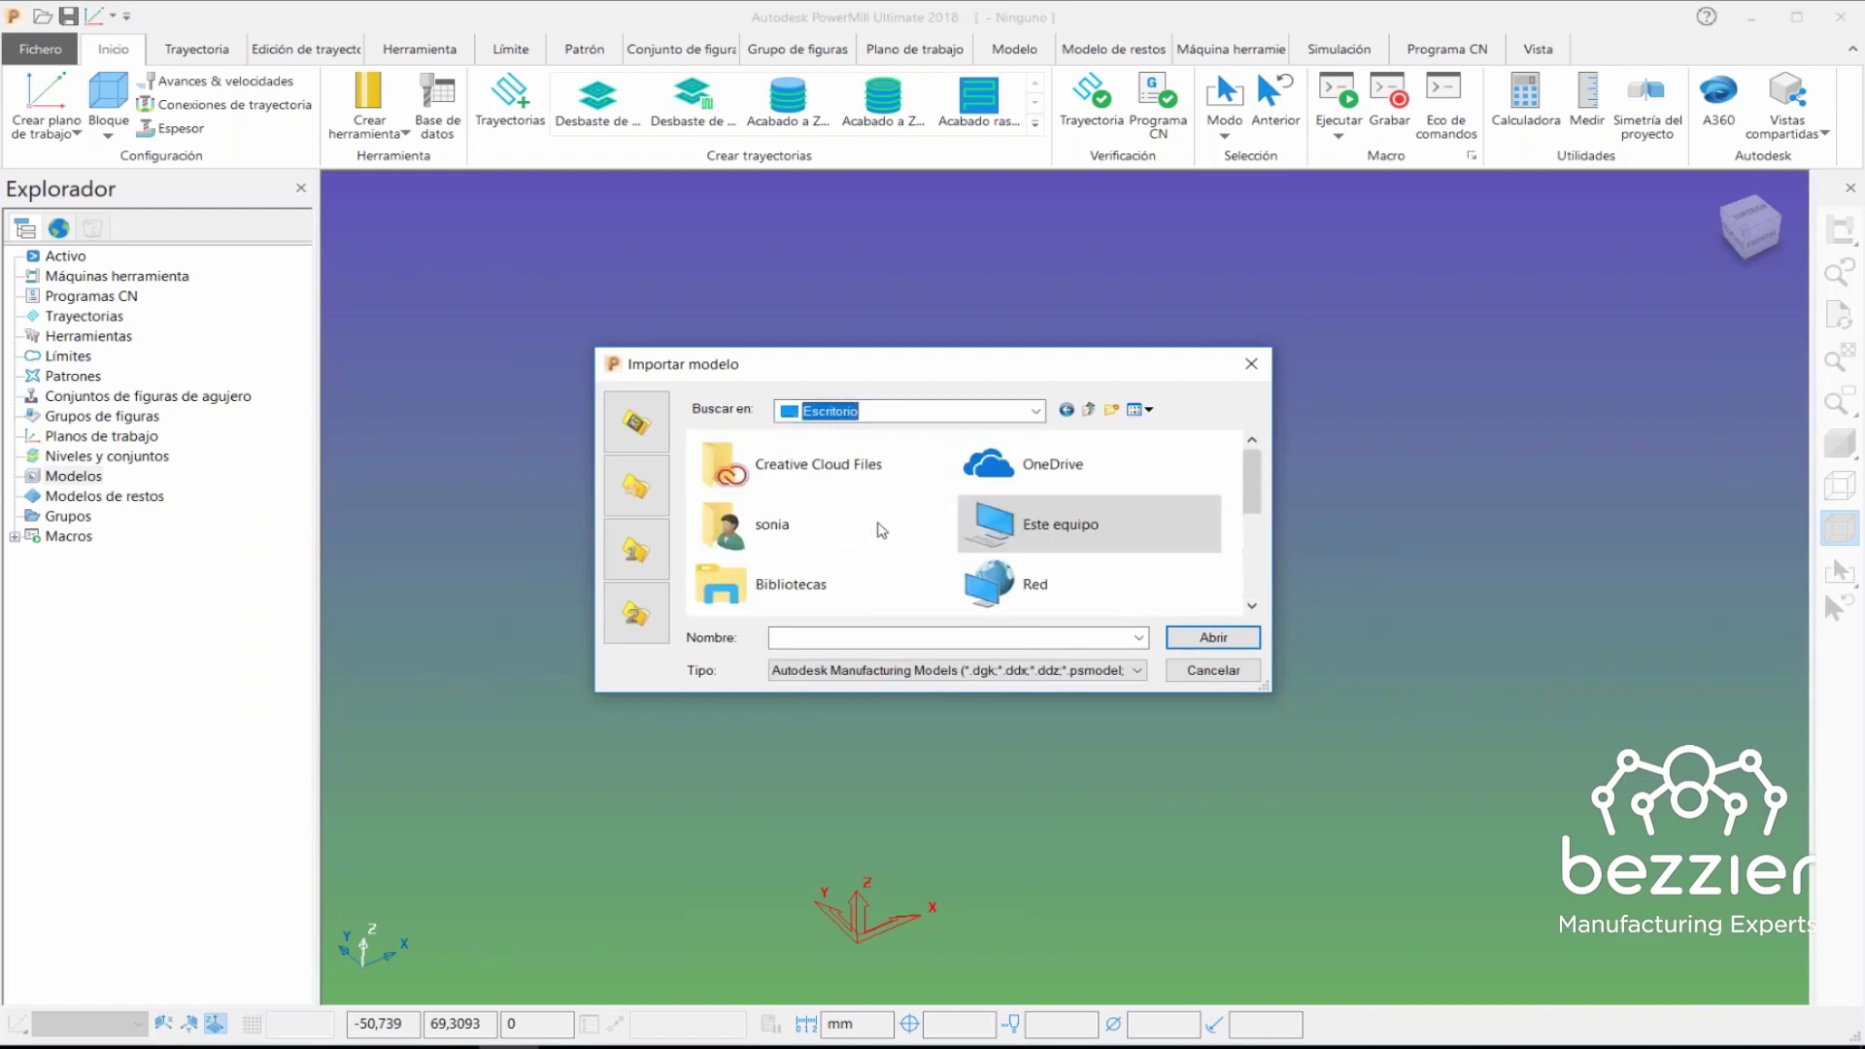
drag(1263, 687, 1399, 995)
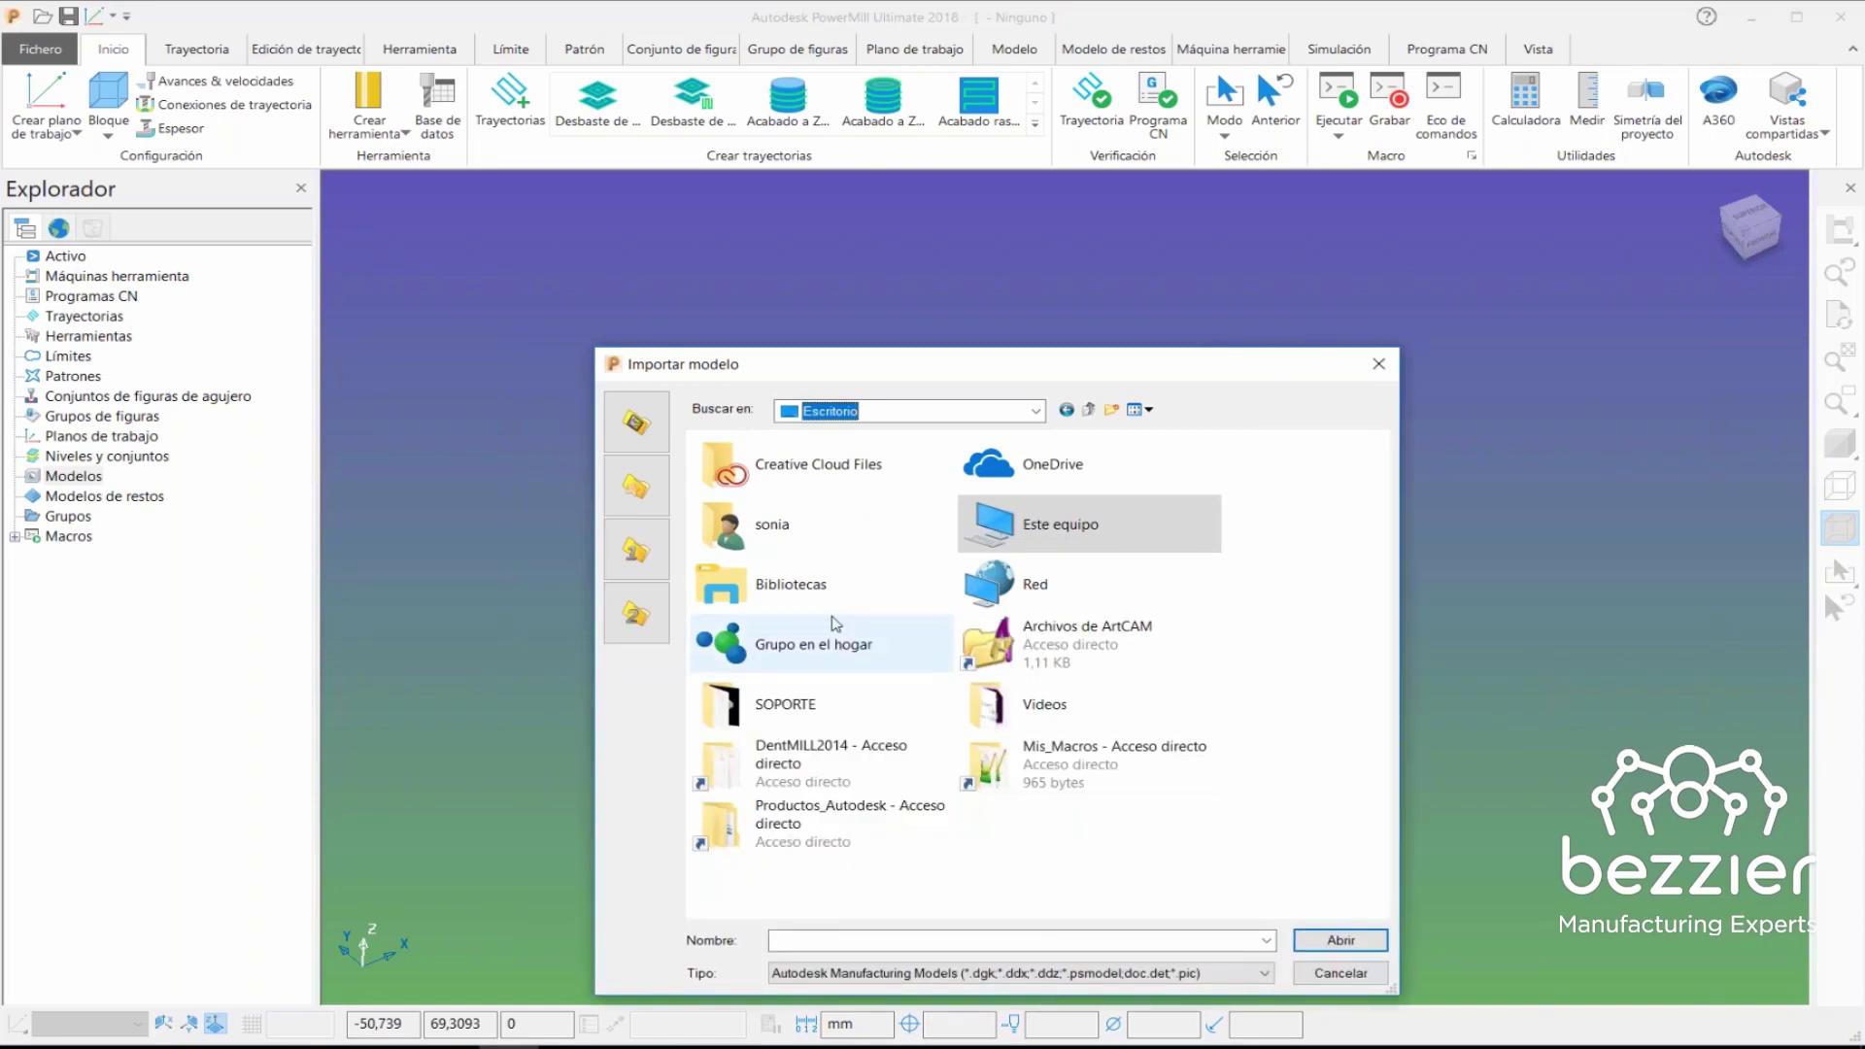
- Import SolidoFiguras1.dgk from the WEBINARS folder on D: and display it shaded
click(1035, 411)
click(868, 780)
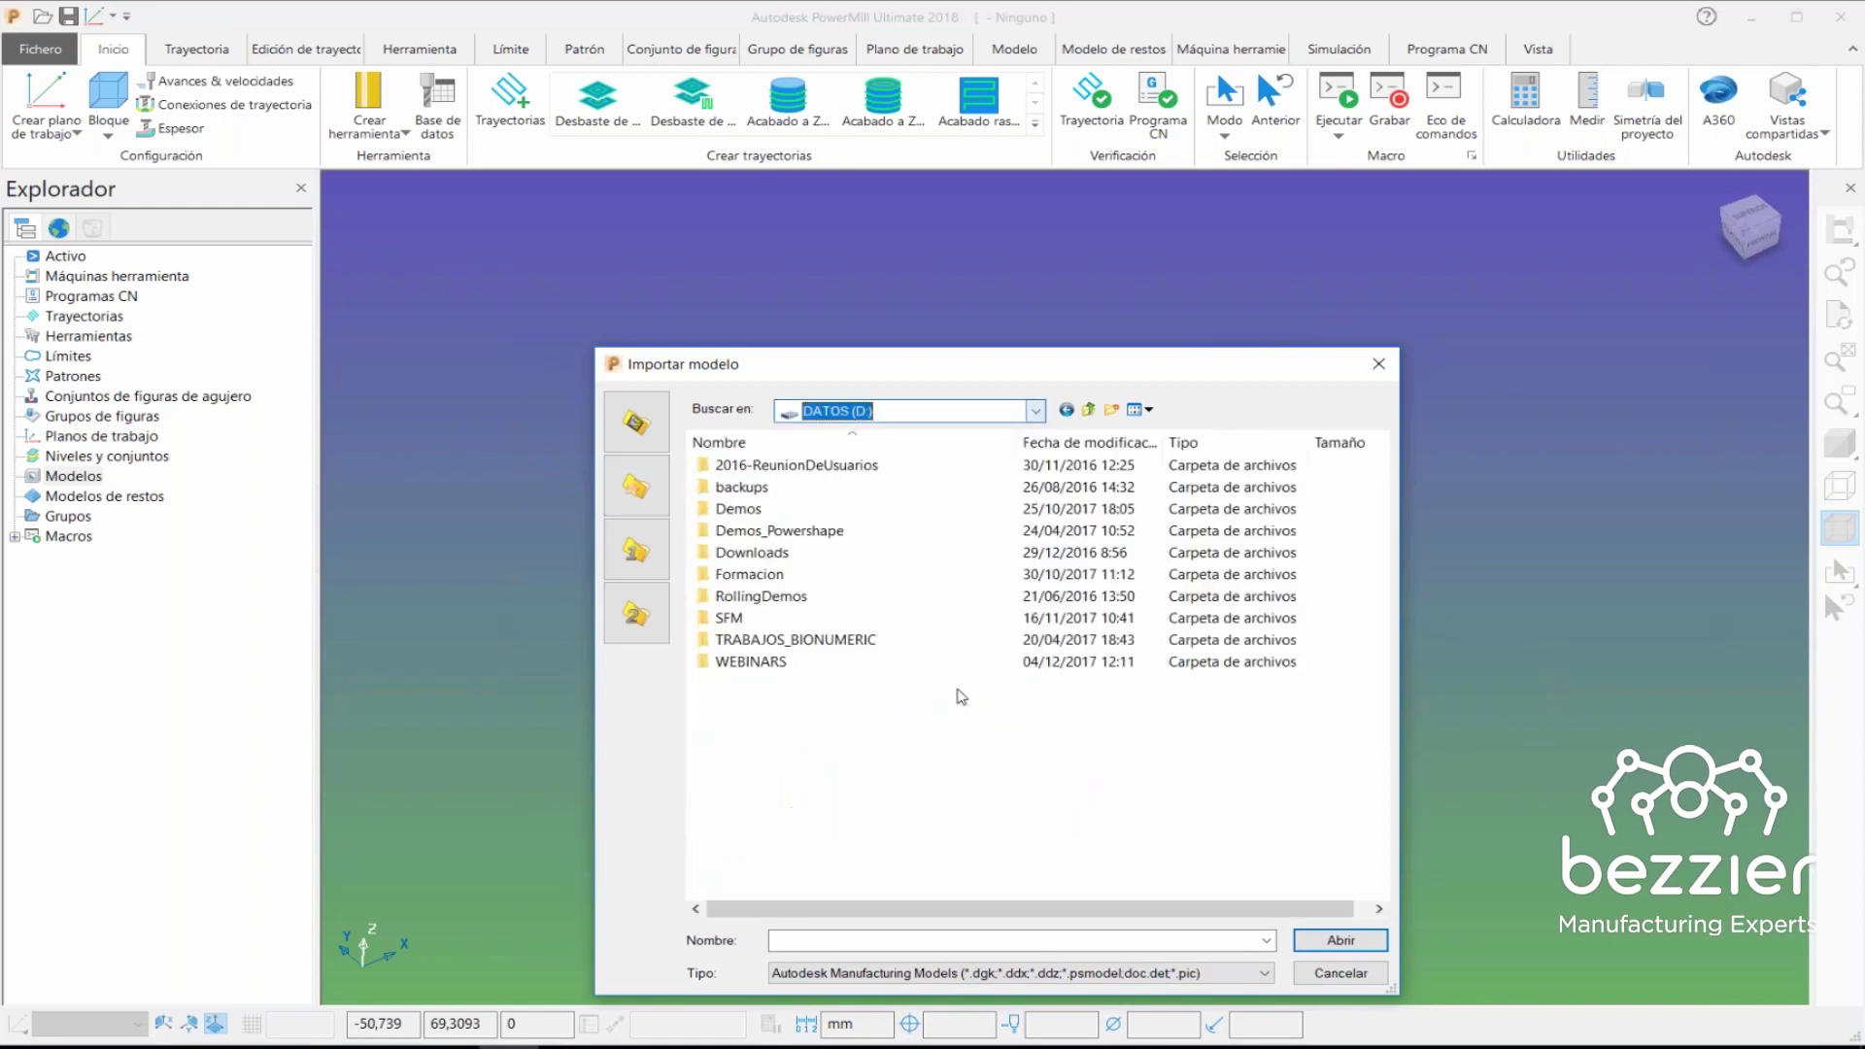
click(744, 662)
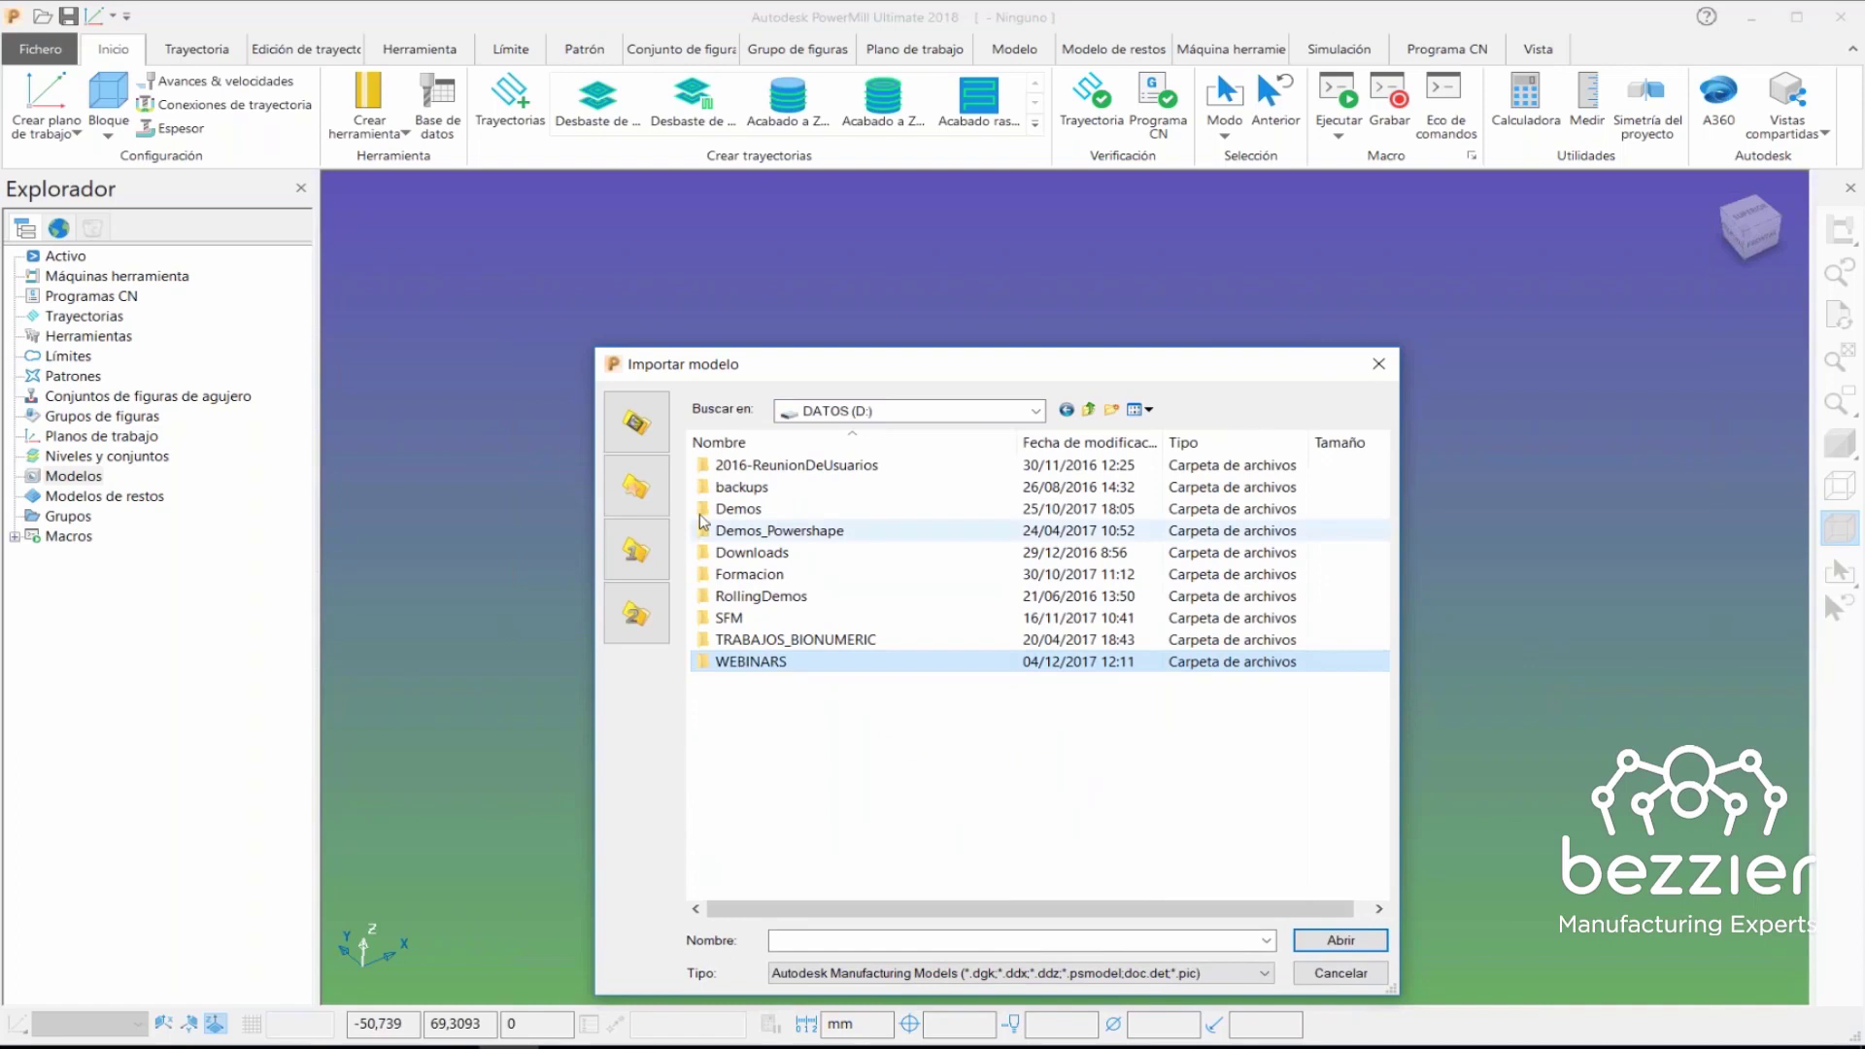
click(706, 671)
double_click(706, 670)
double_click(731, 513)
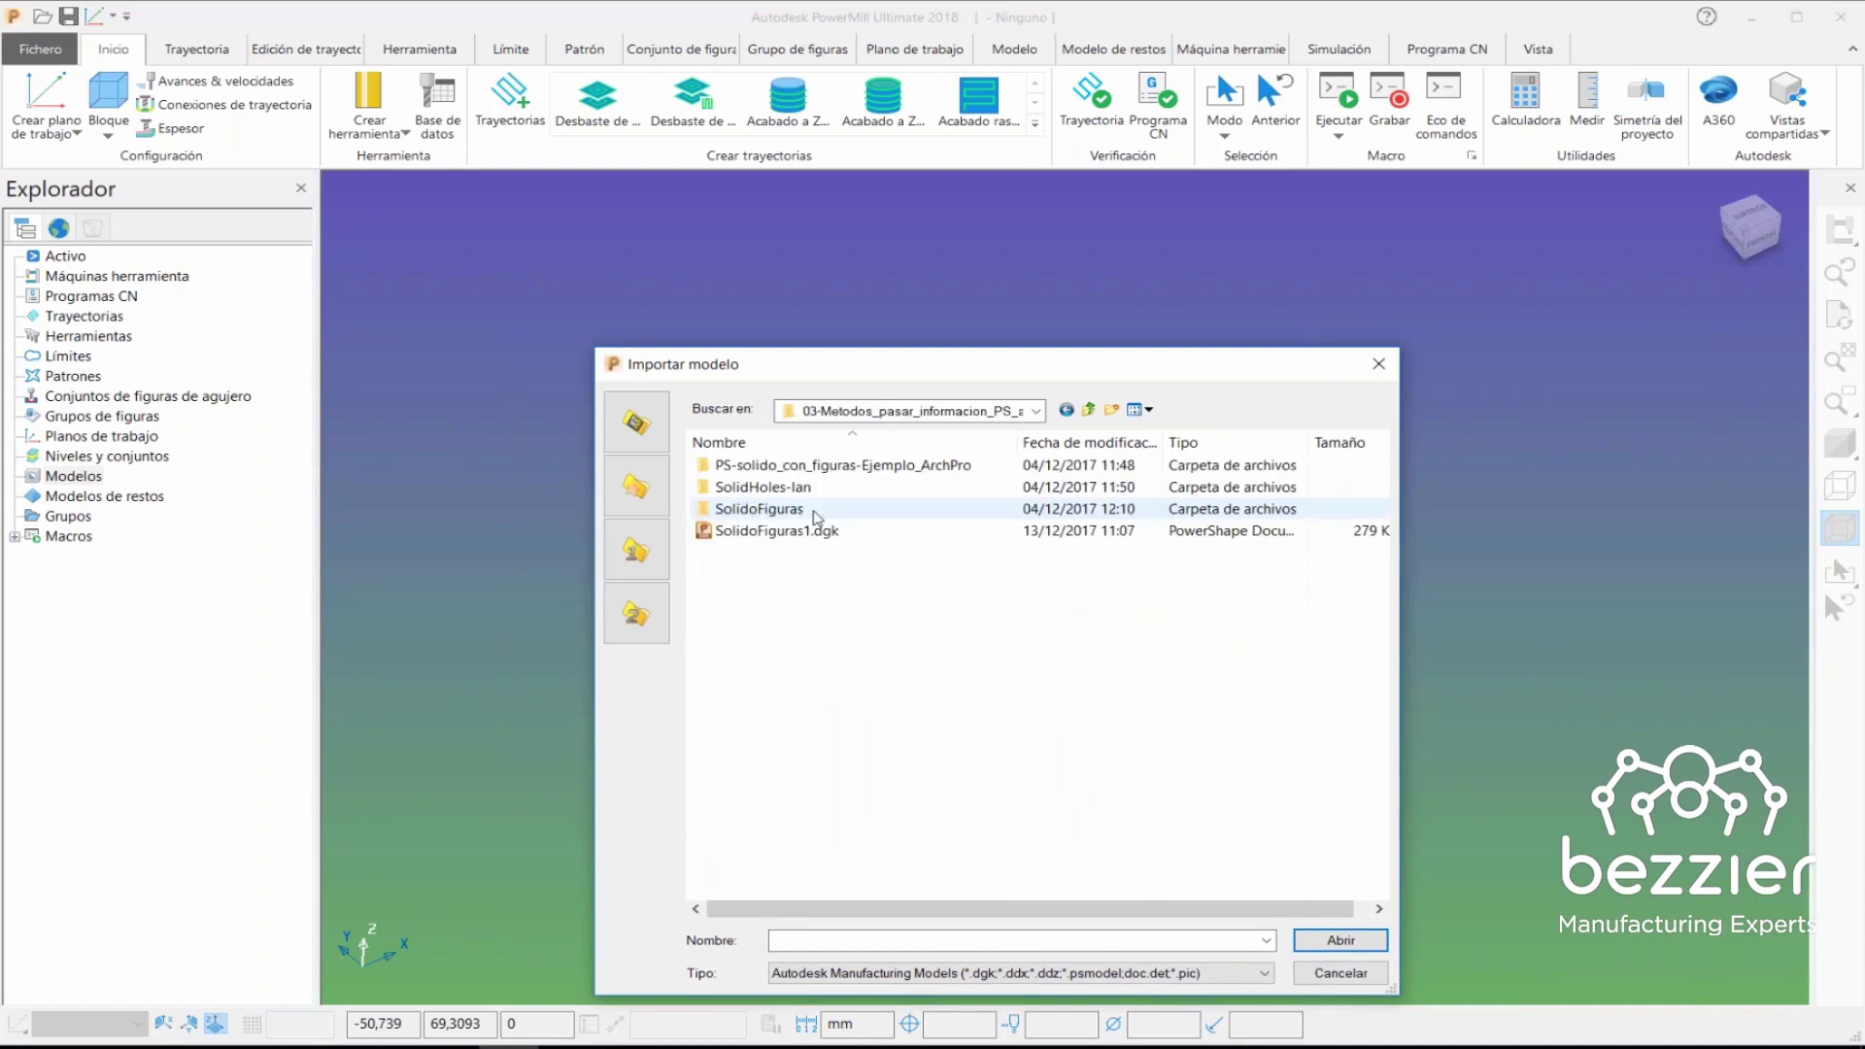
click(783, 536)
click(1339, 940)
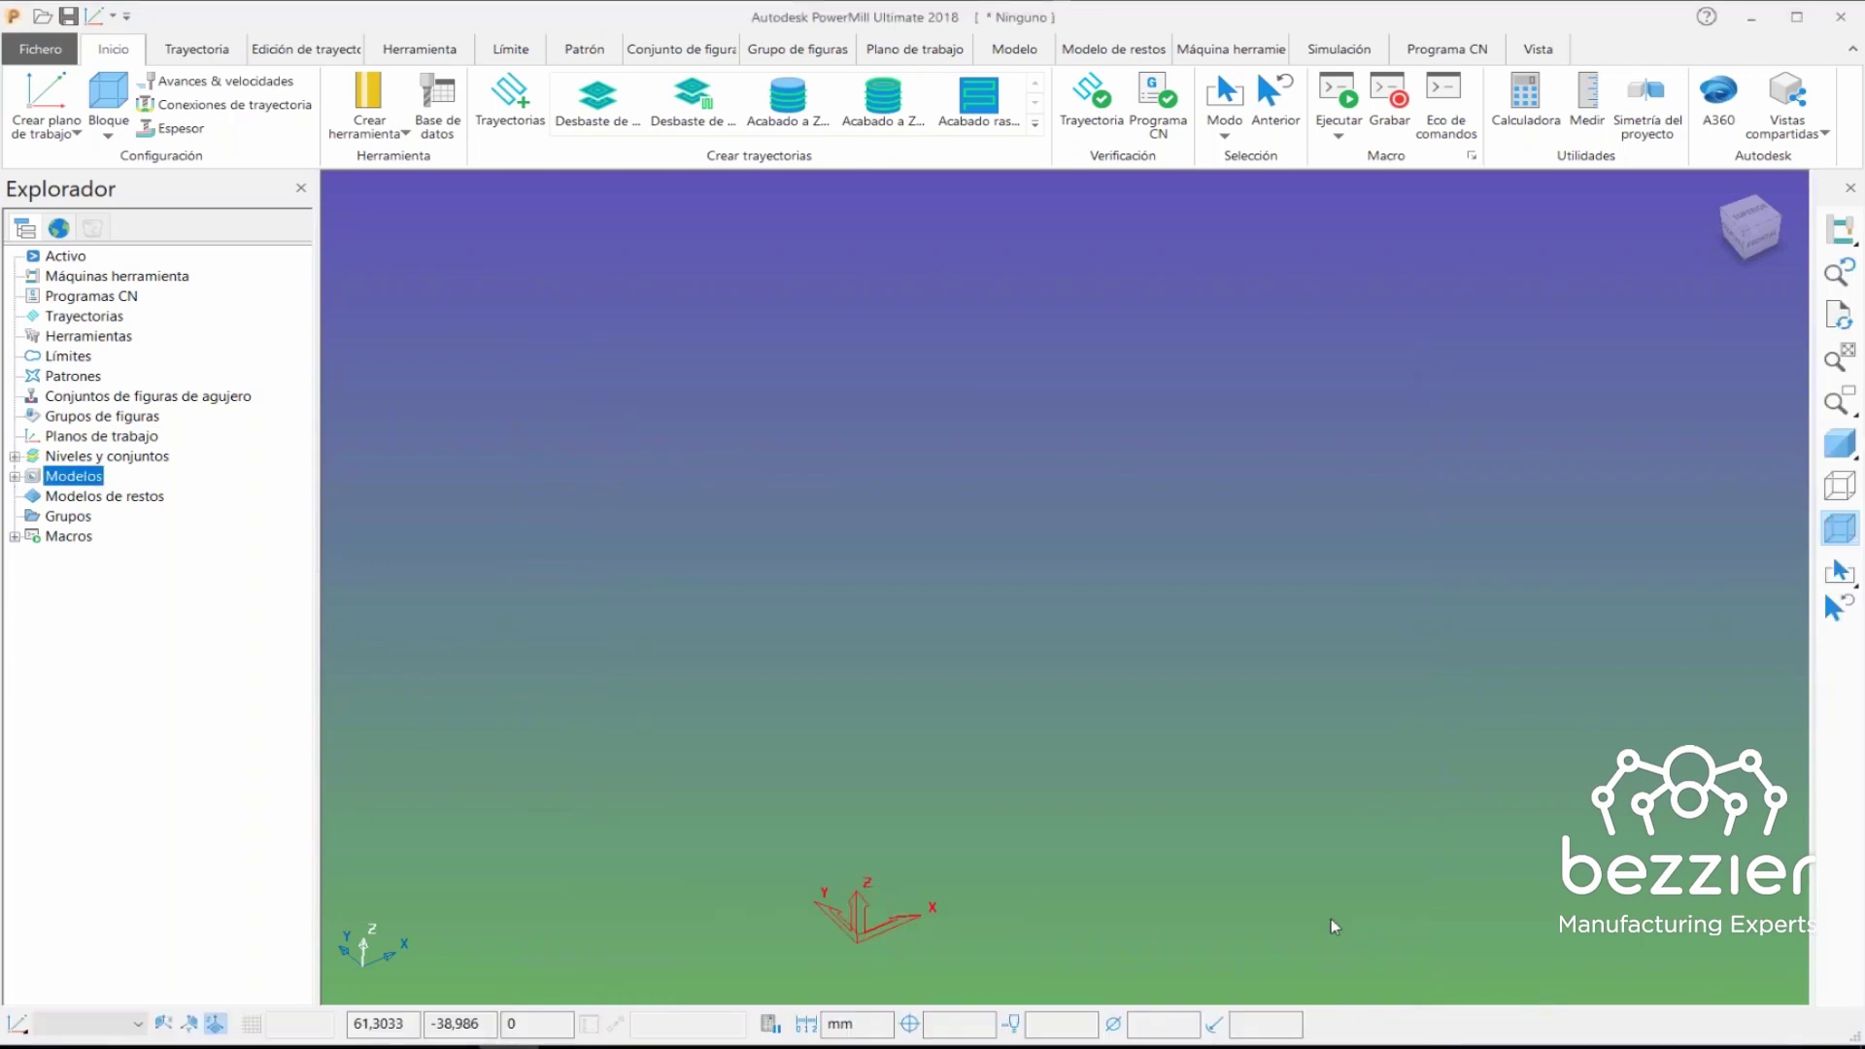
click(1839, 447)
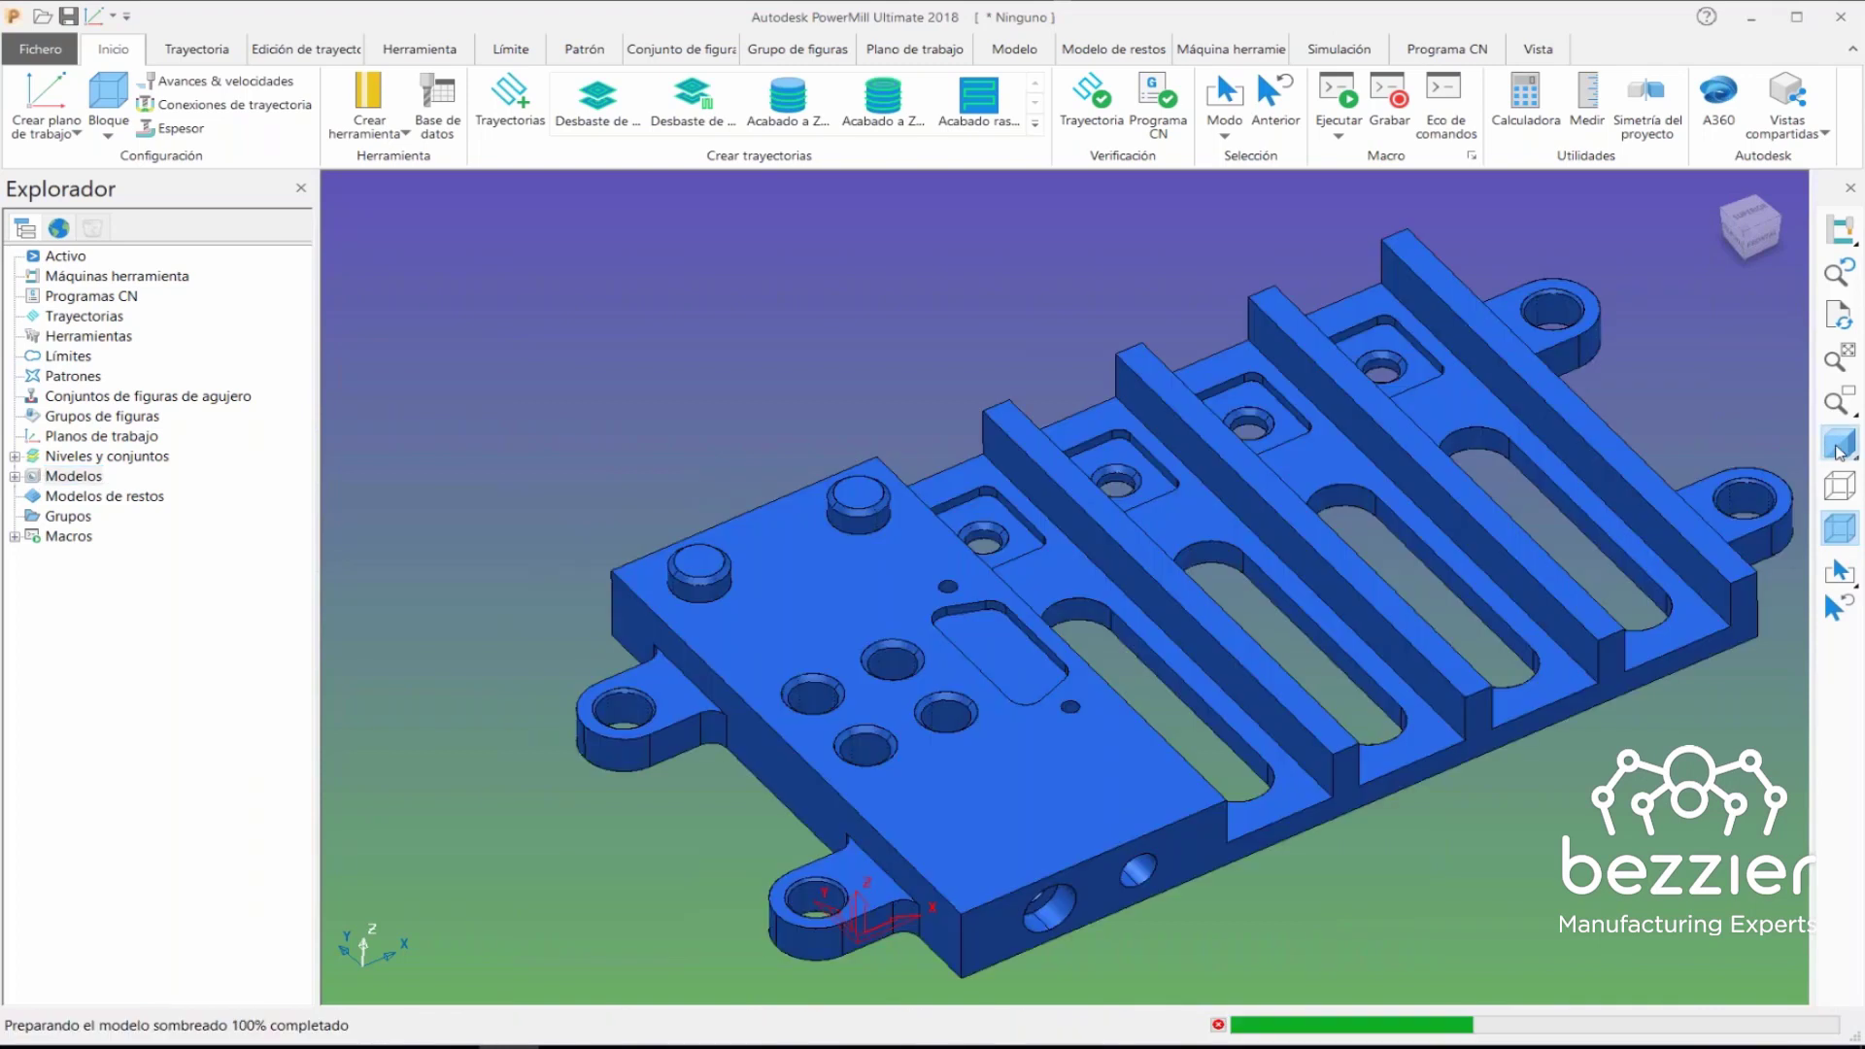
- Import SolidoFiguras1.xml into Conjuntos de figuras de agujero and turn shading off to show holes
mouse_move(1195, 544)
middle_down()
mouse_move(1214, 510)
mouse_move(1066, 572)
middle_up()
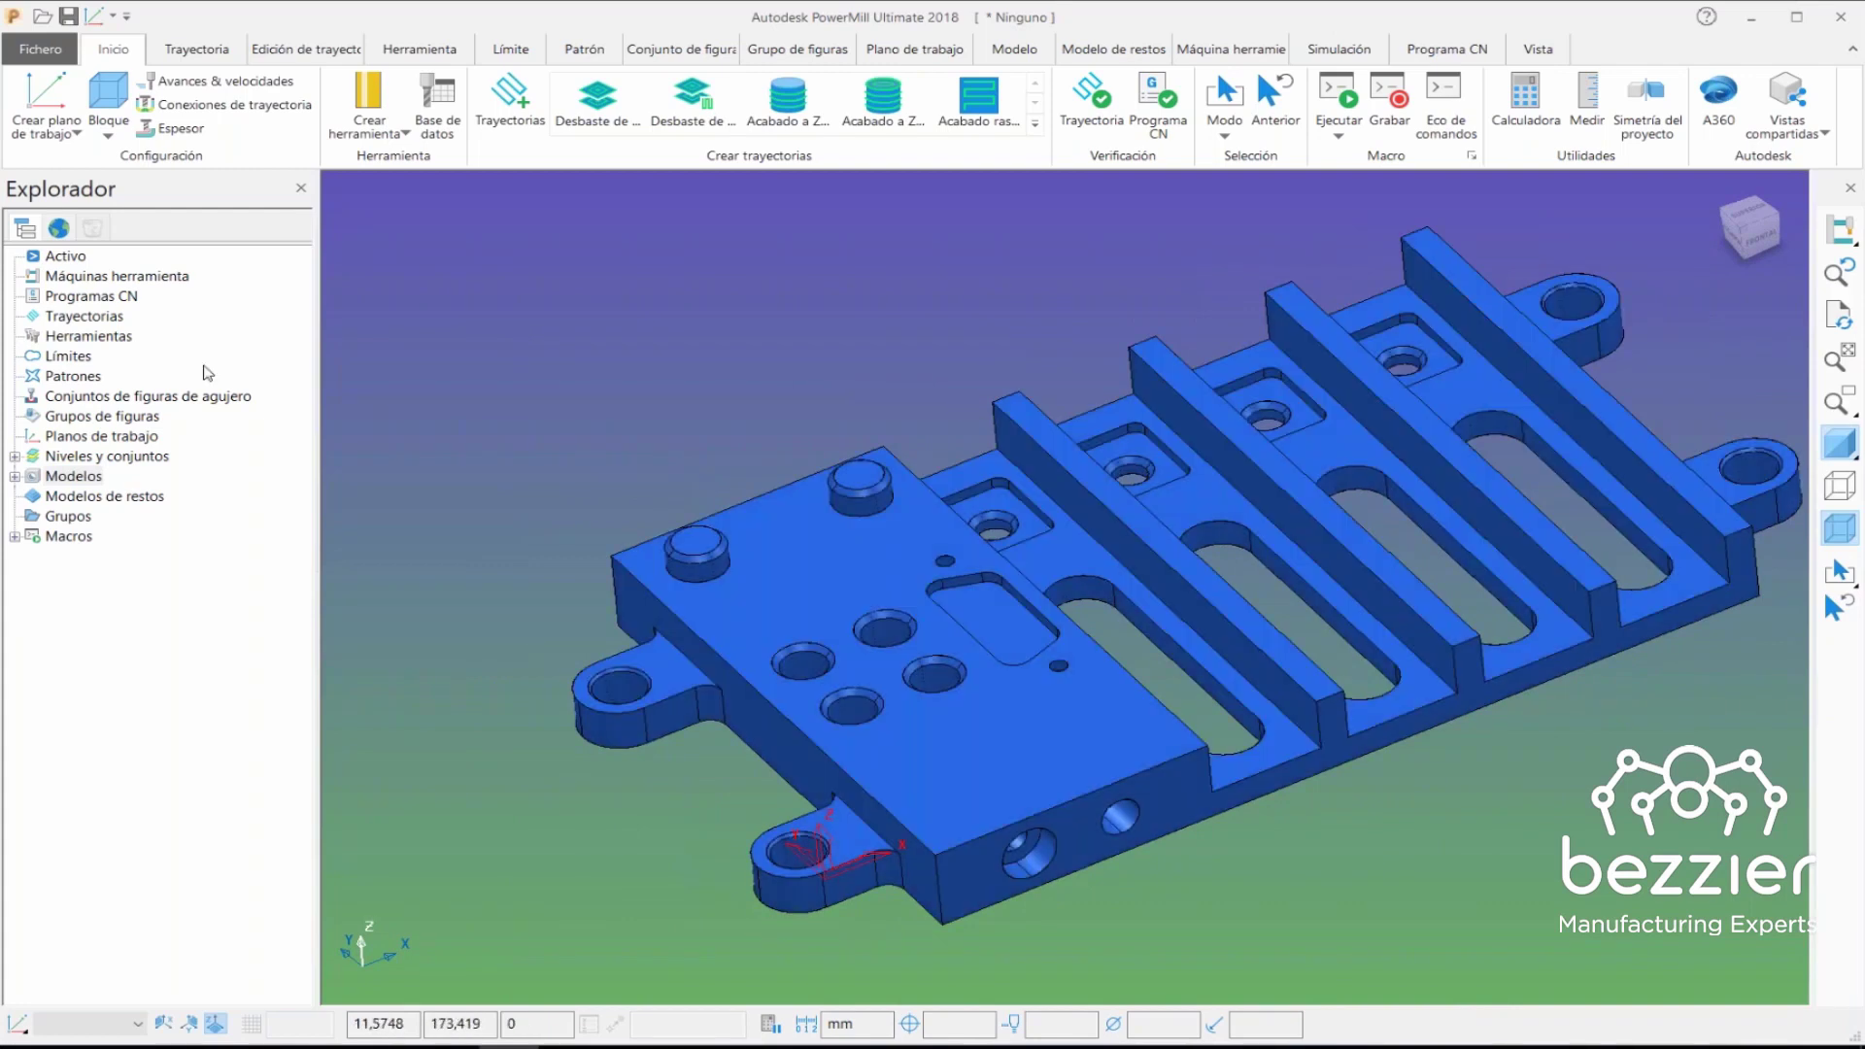
click(122, 402)
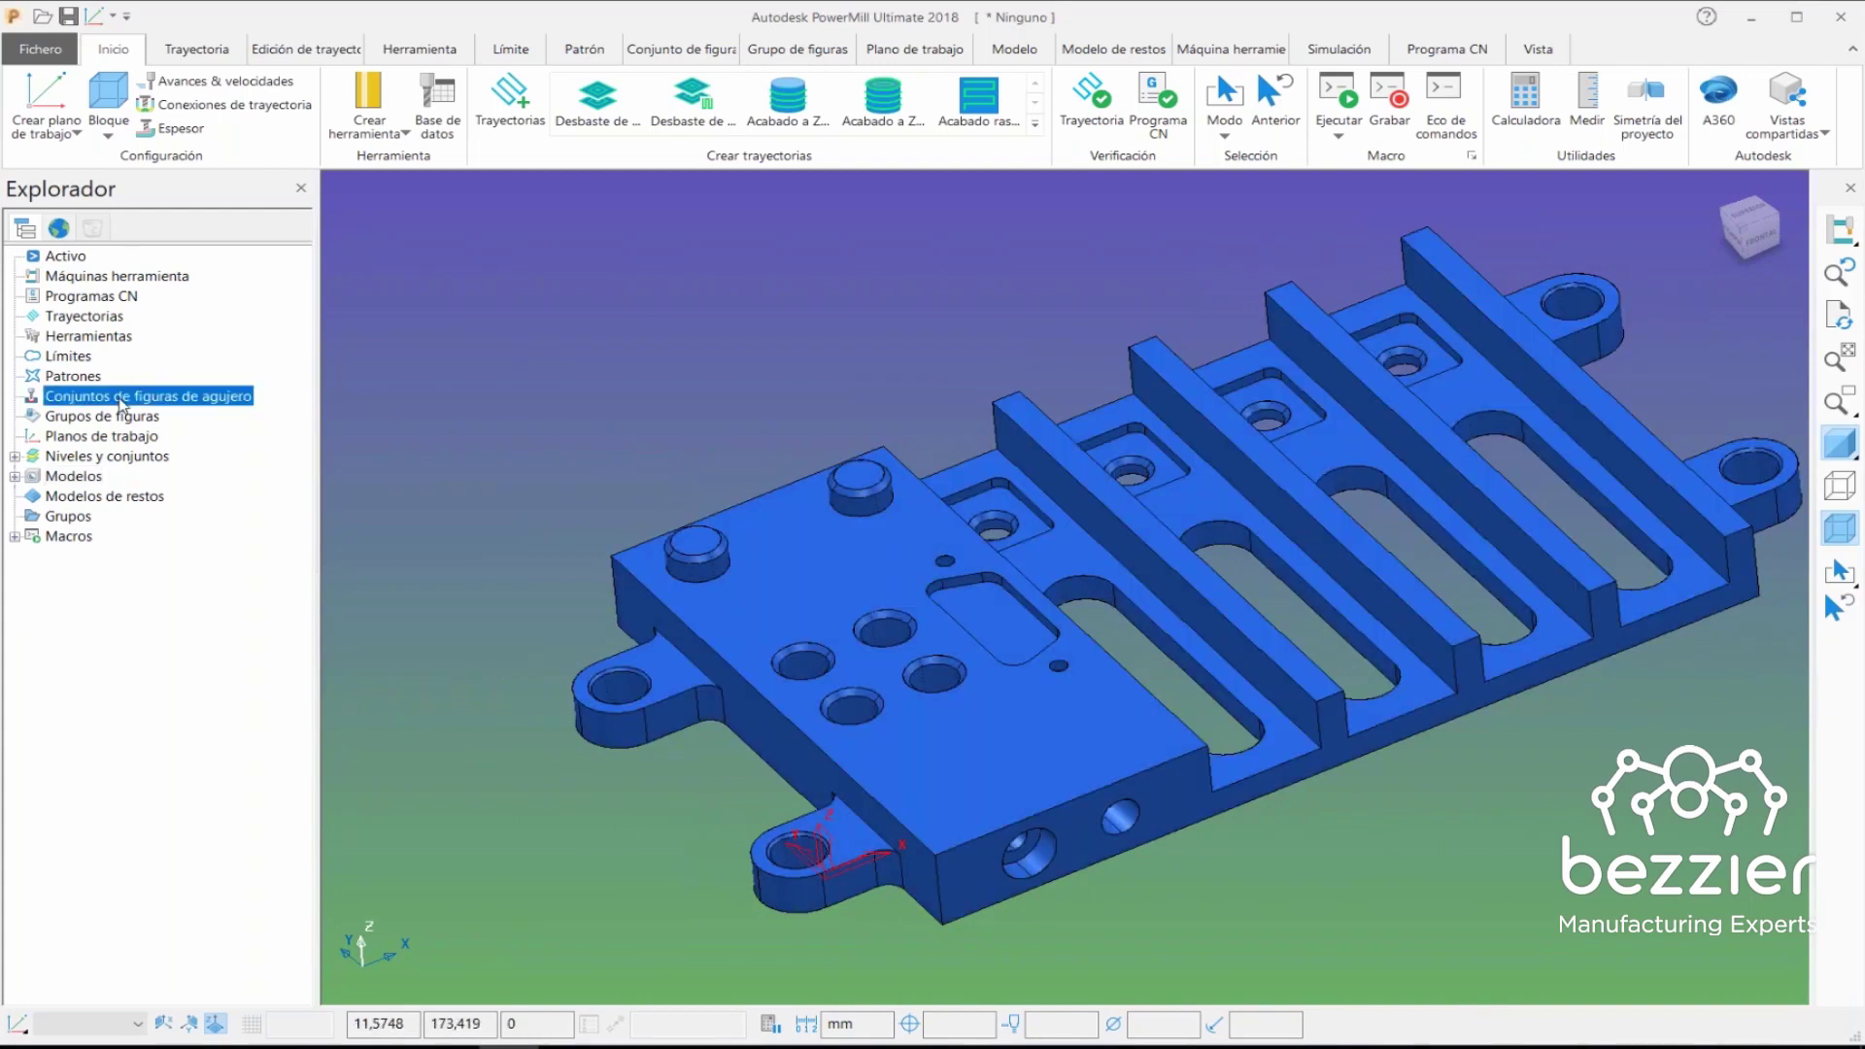
right_click(123, 404)
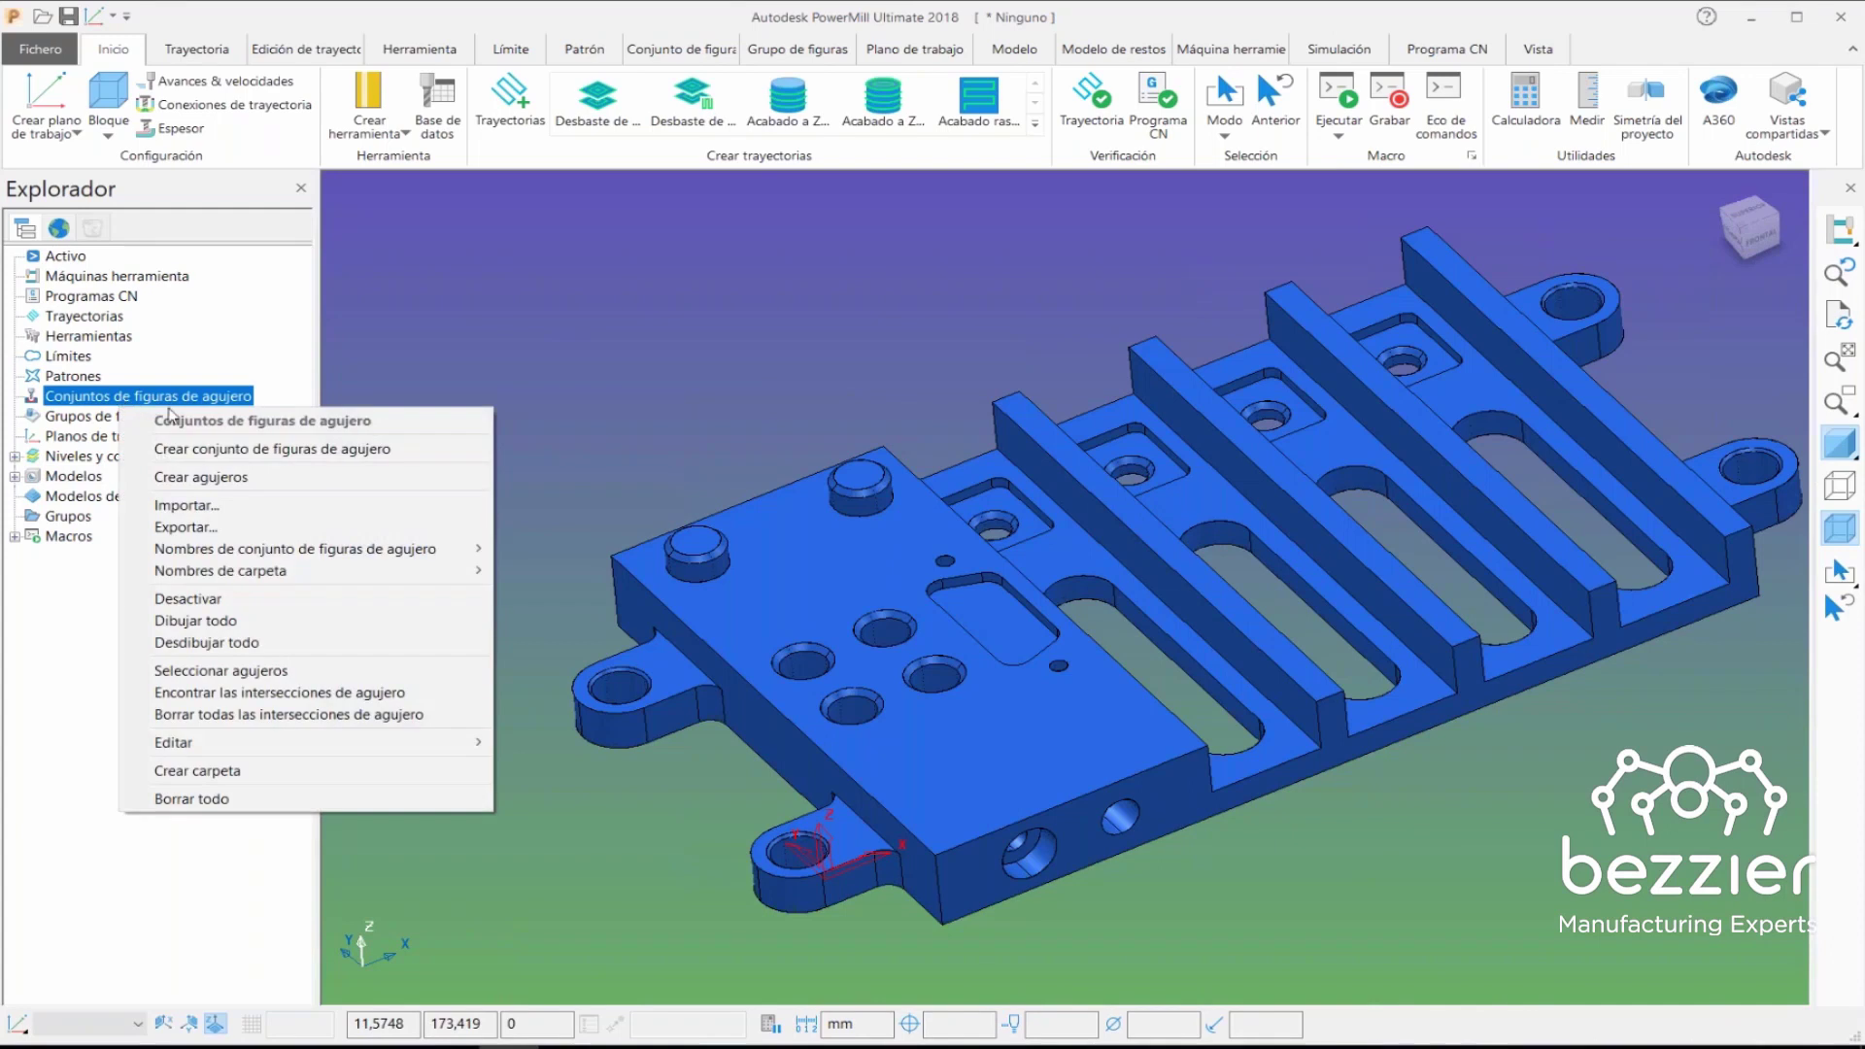
click(187, 505)
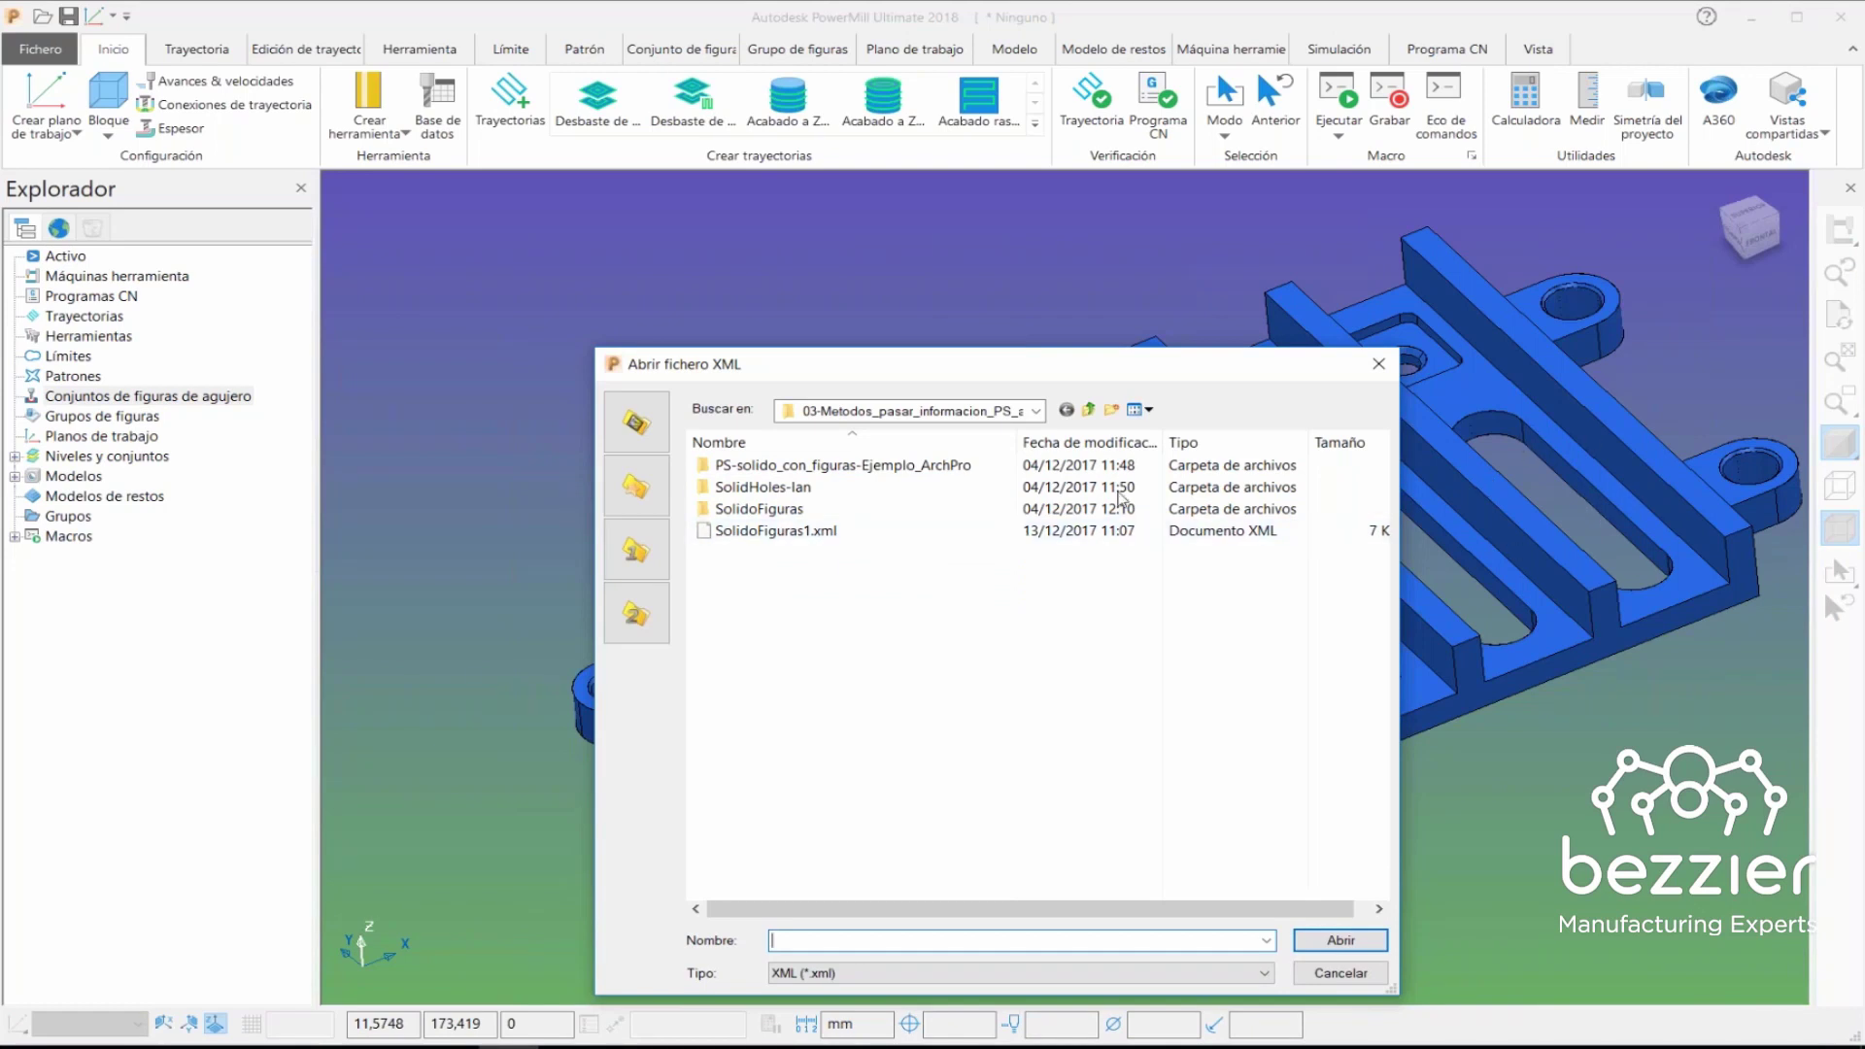
click(767, 534)
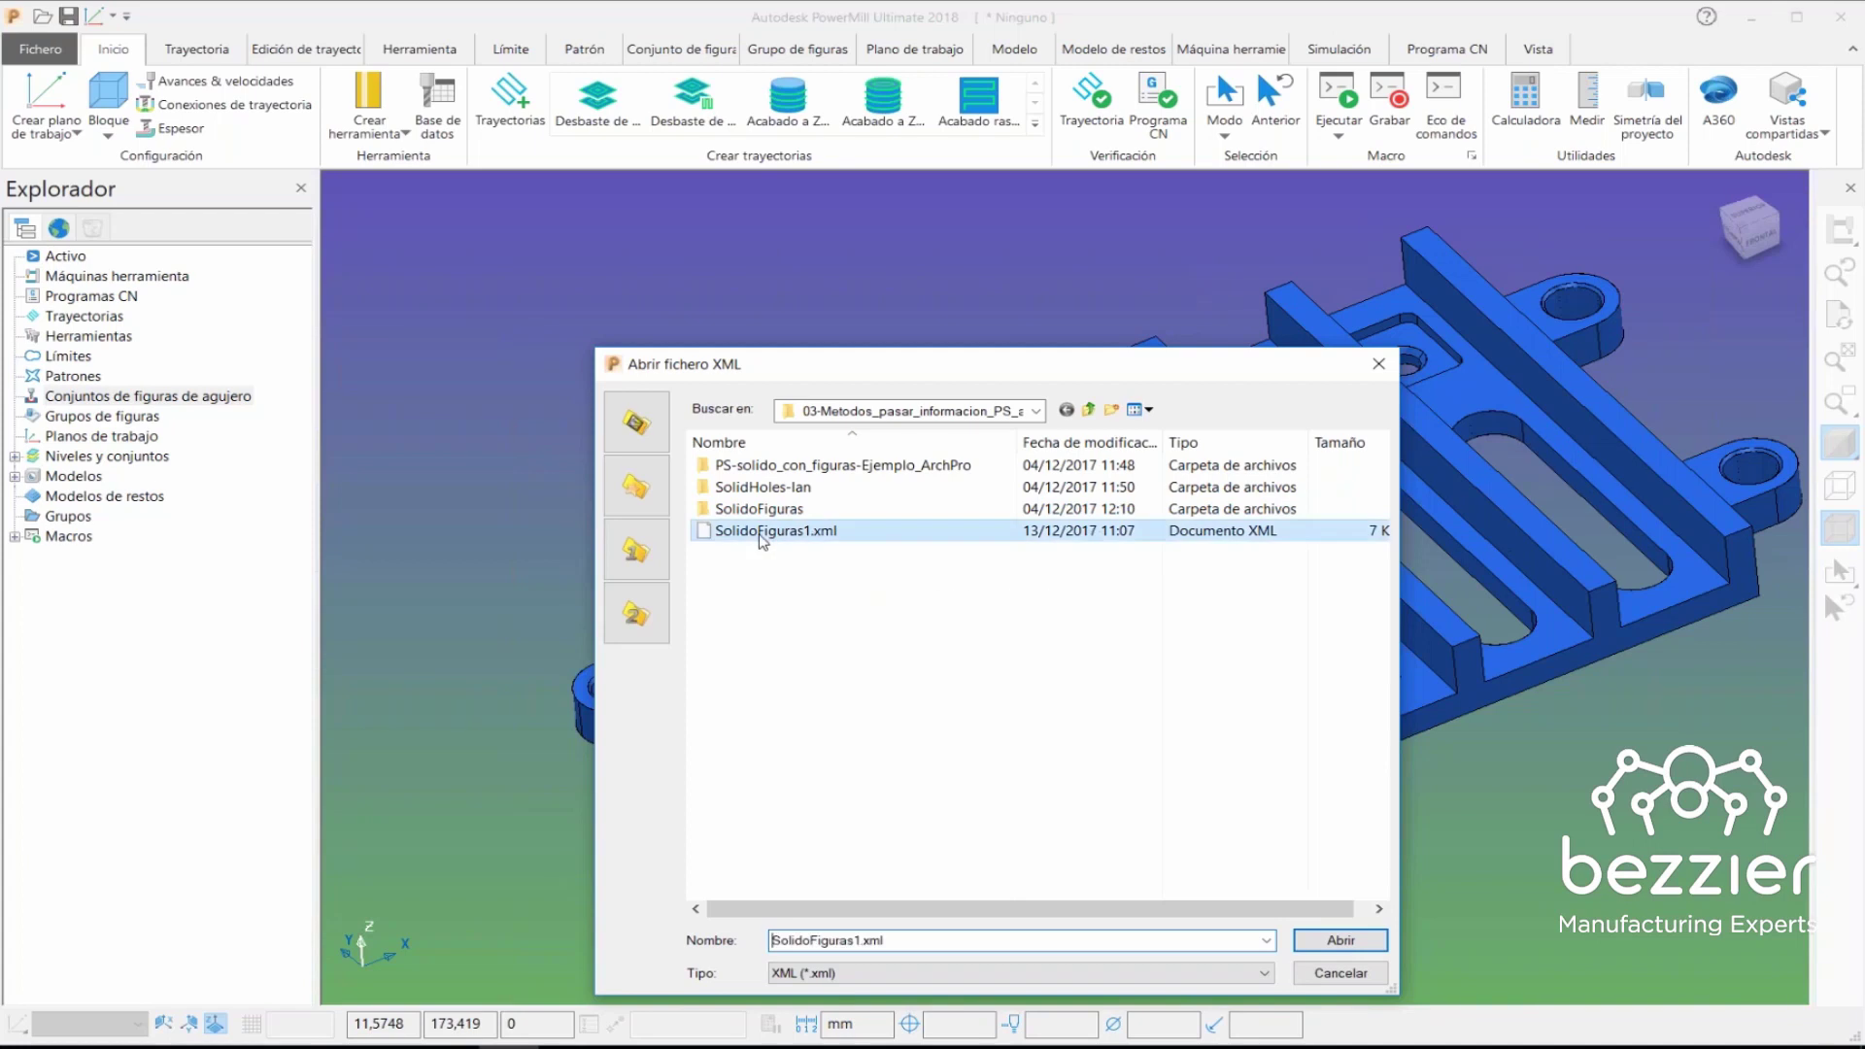
click(1341, 941)
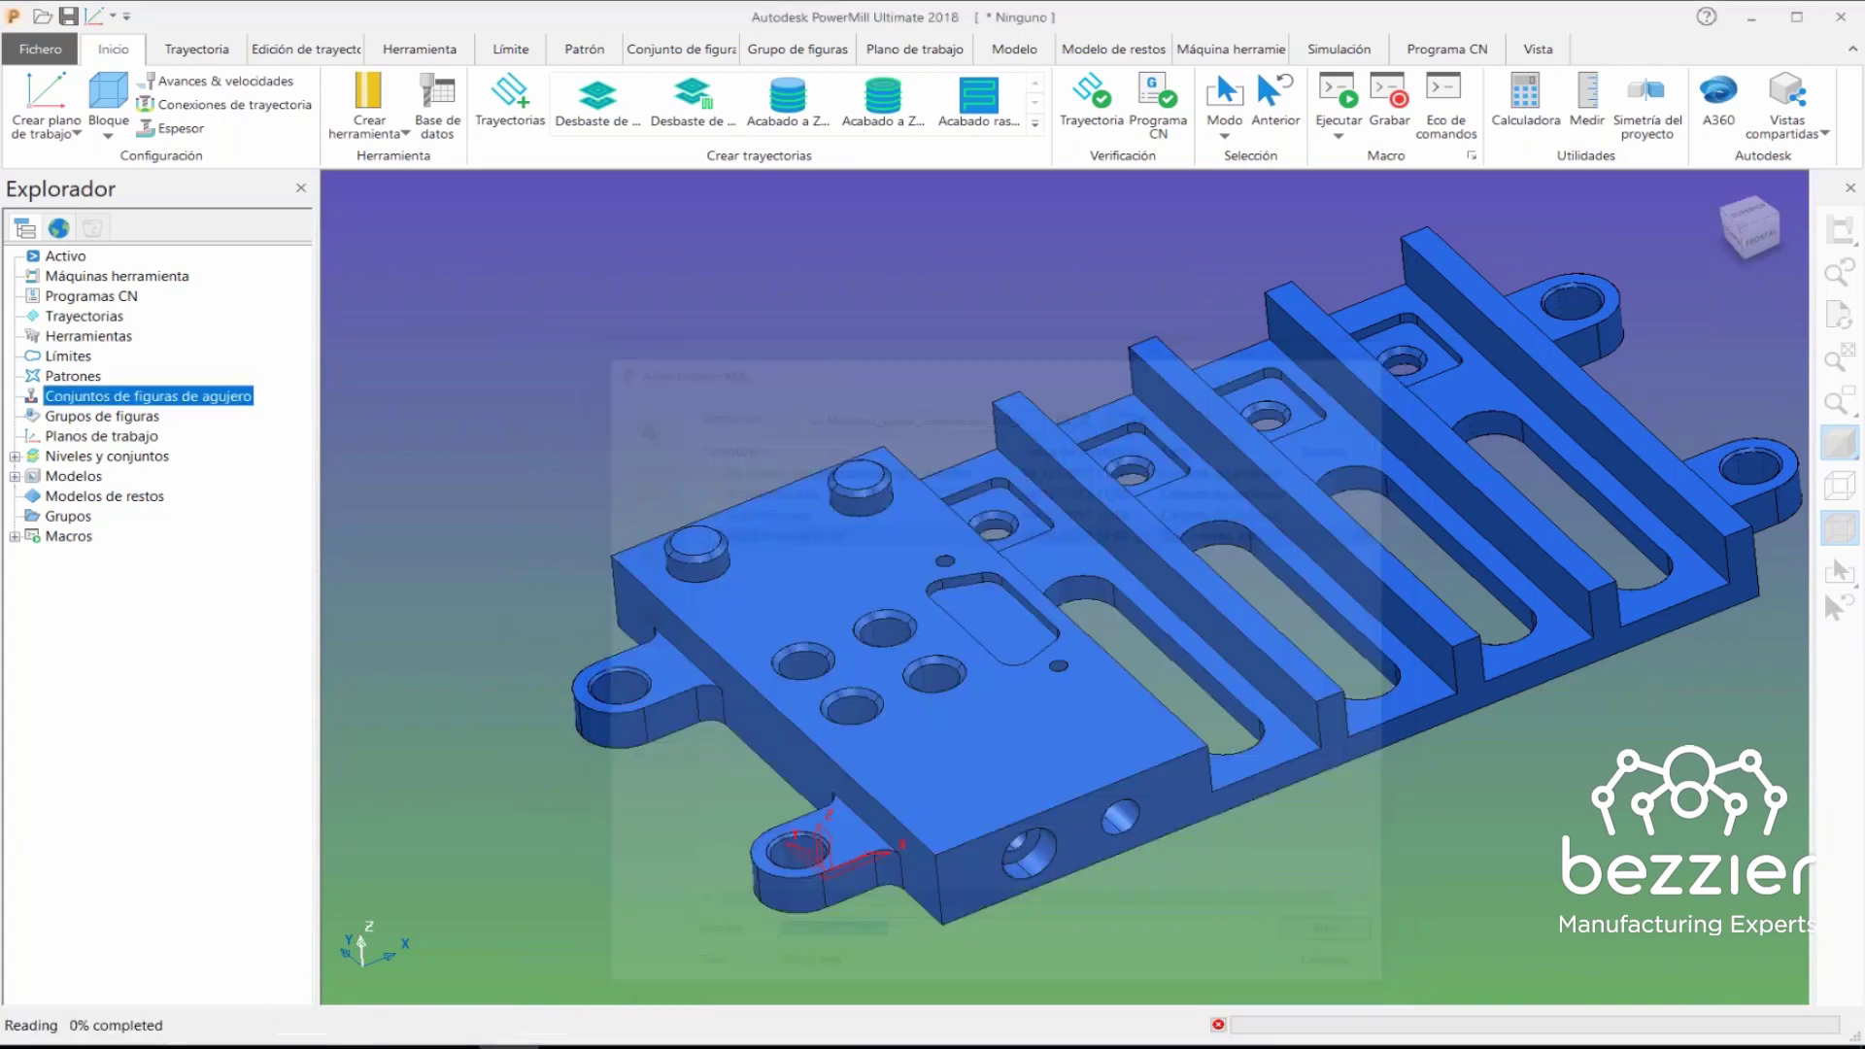
click(1841, 449)
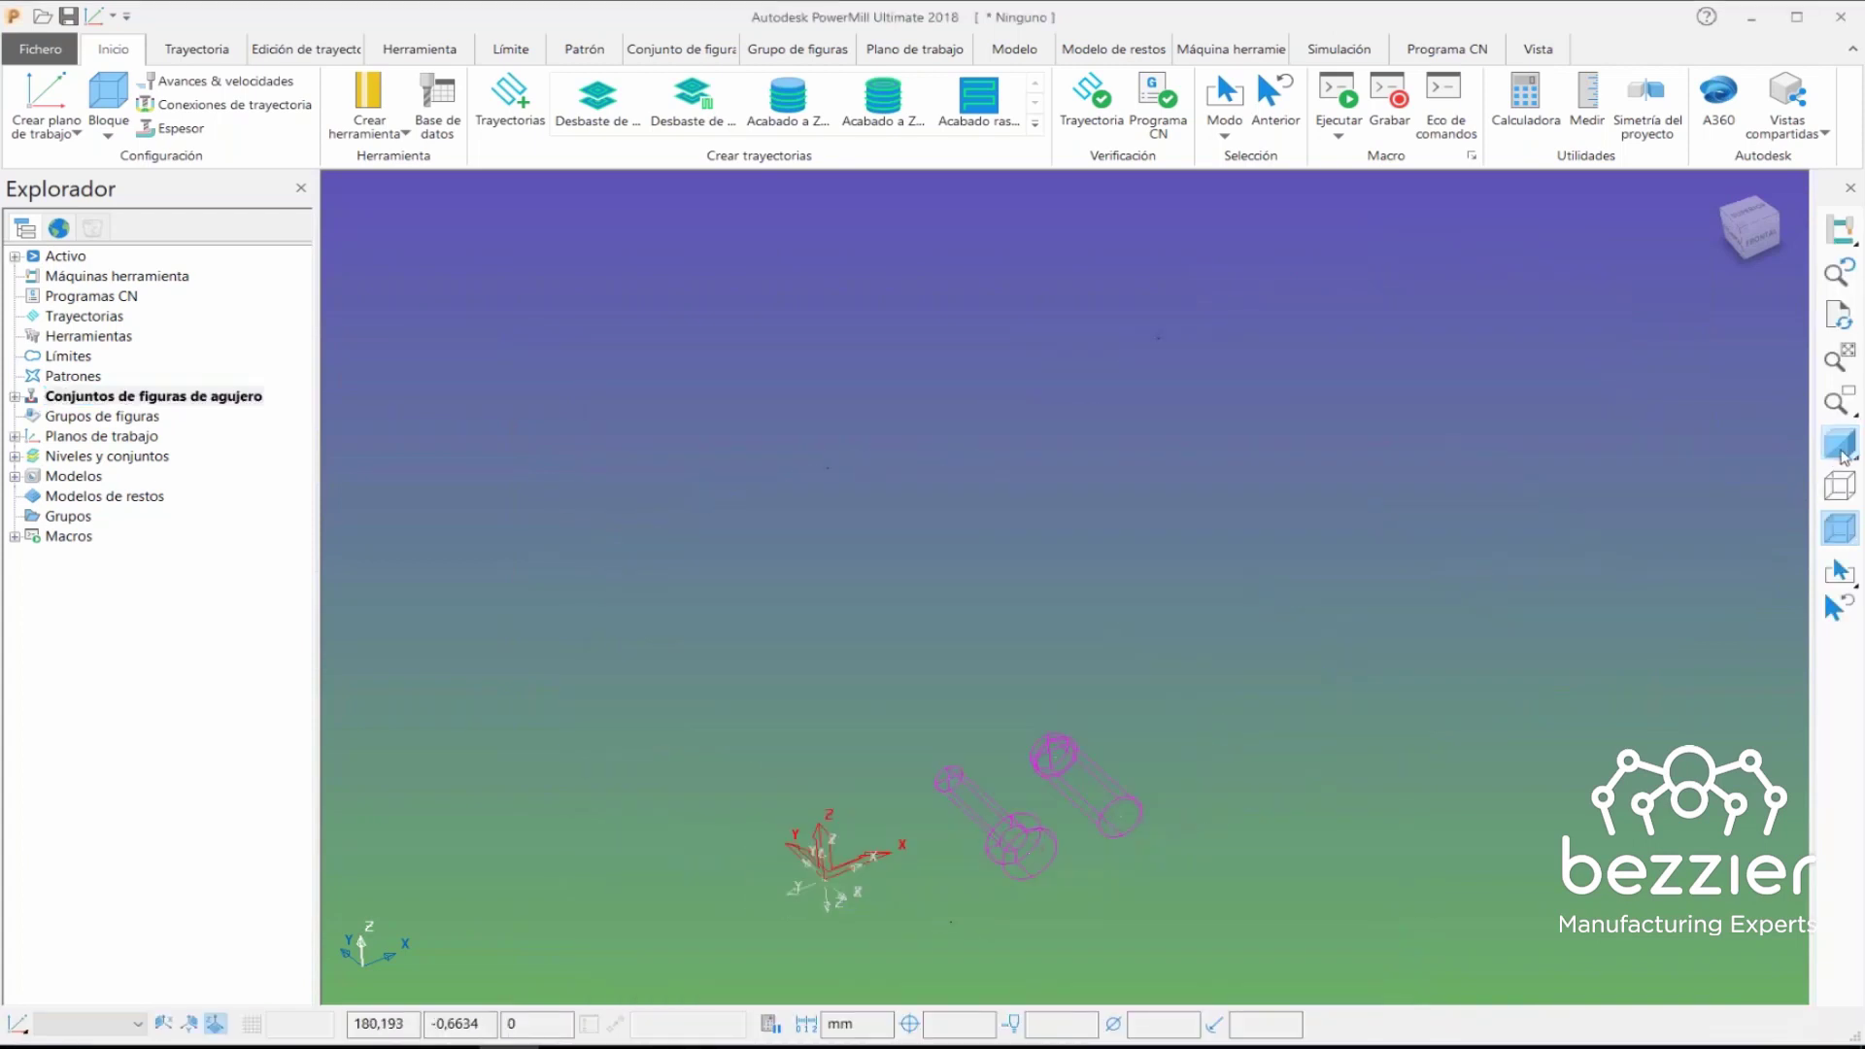
- Expand the hole feature sets and toggle the display of hole sets 1 and 2
double_click(53, 400)
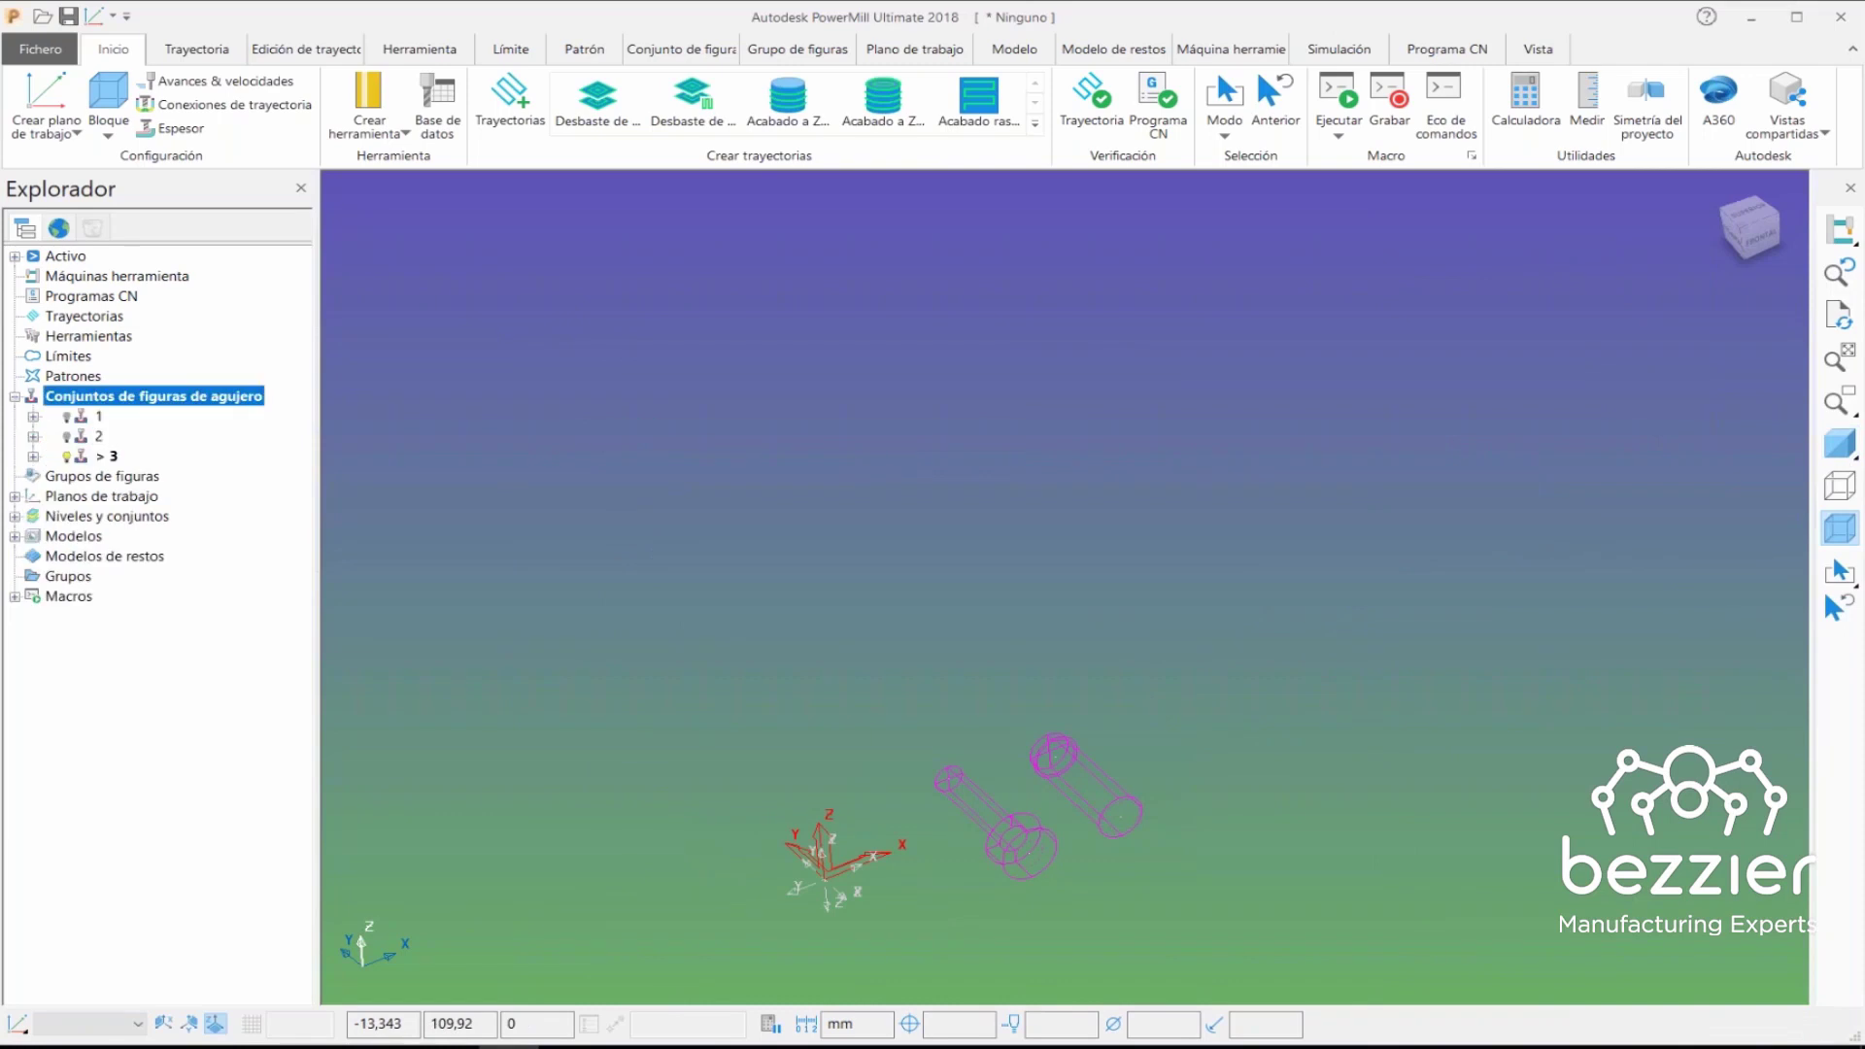
click(65, 415)
click(68, 437)
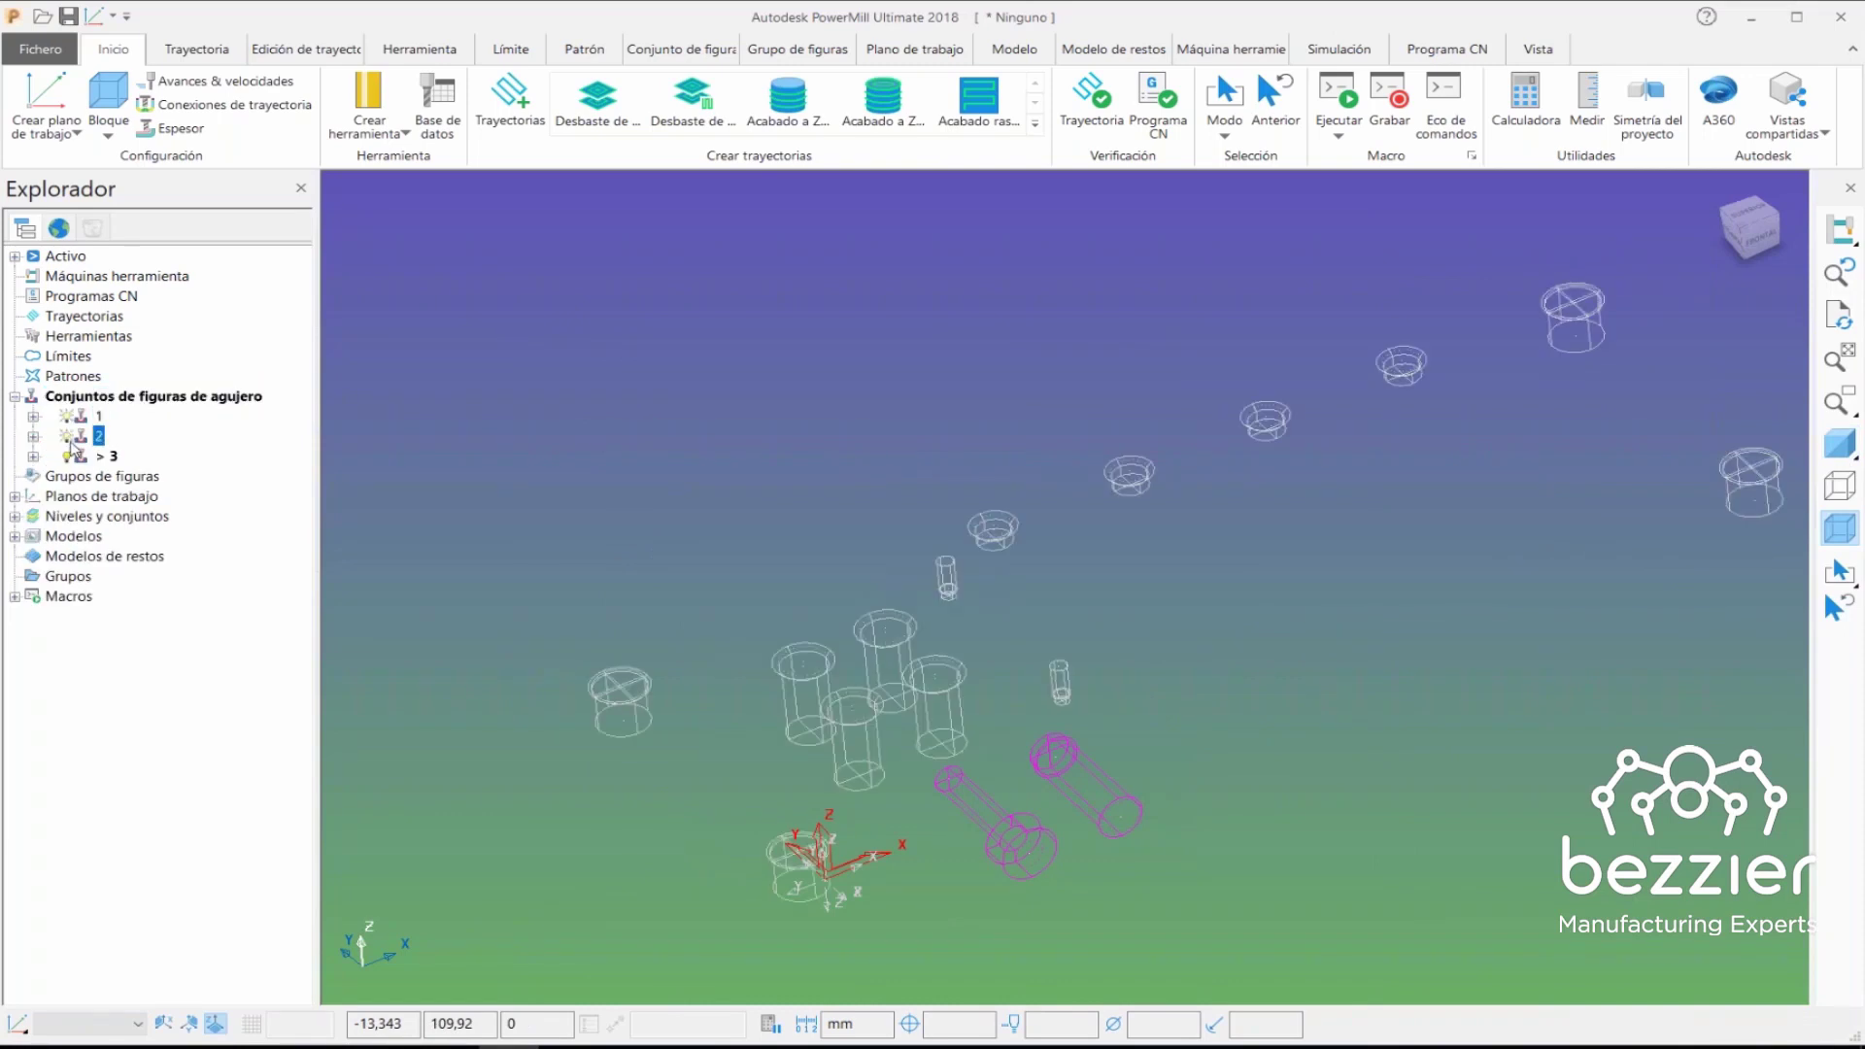
click(65, 416)
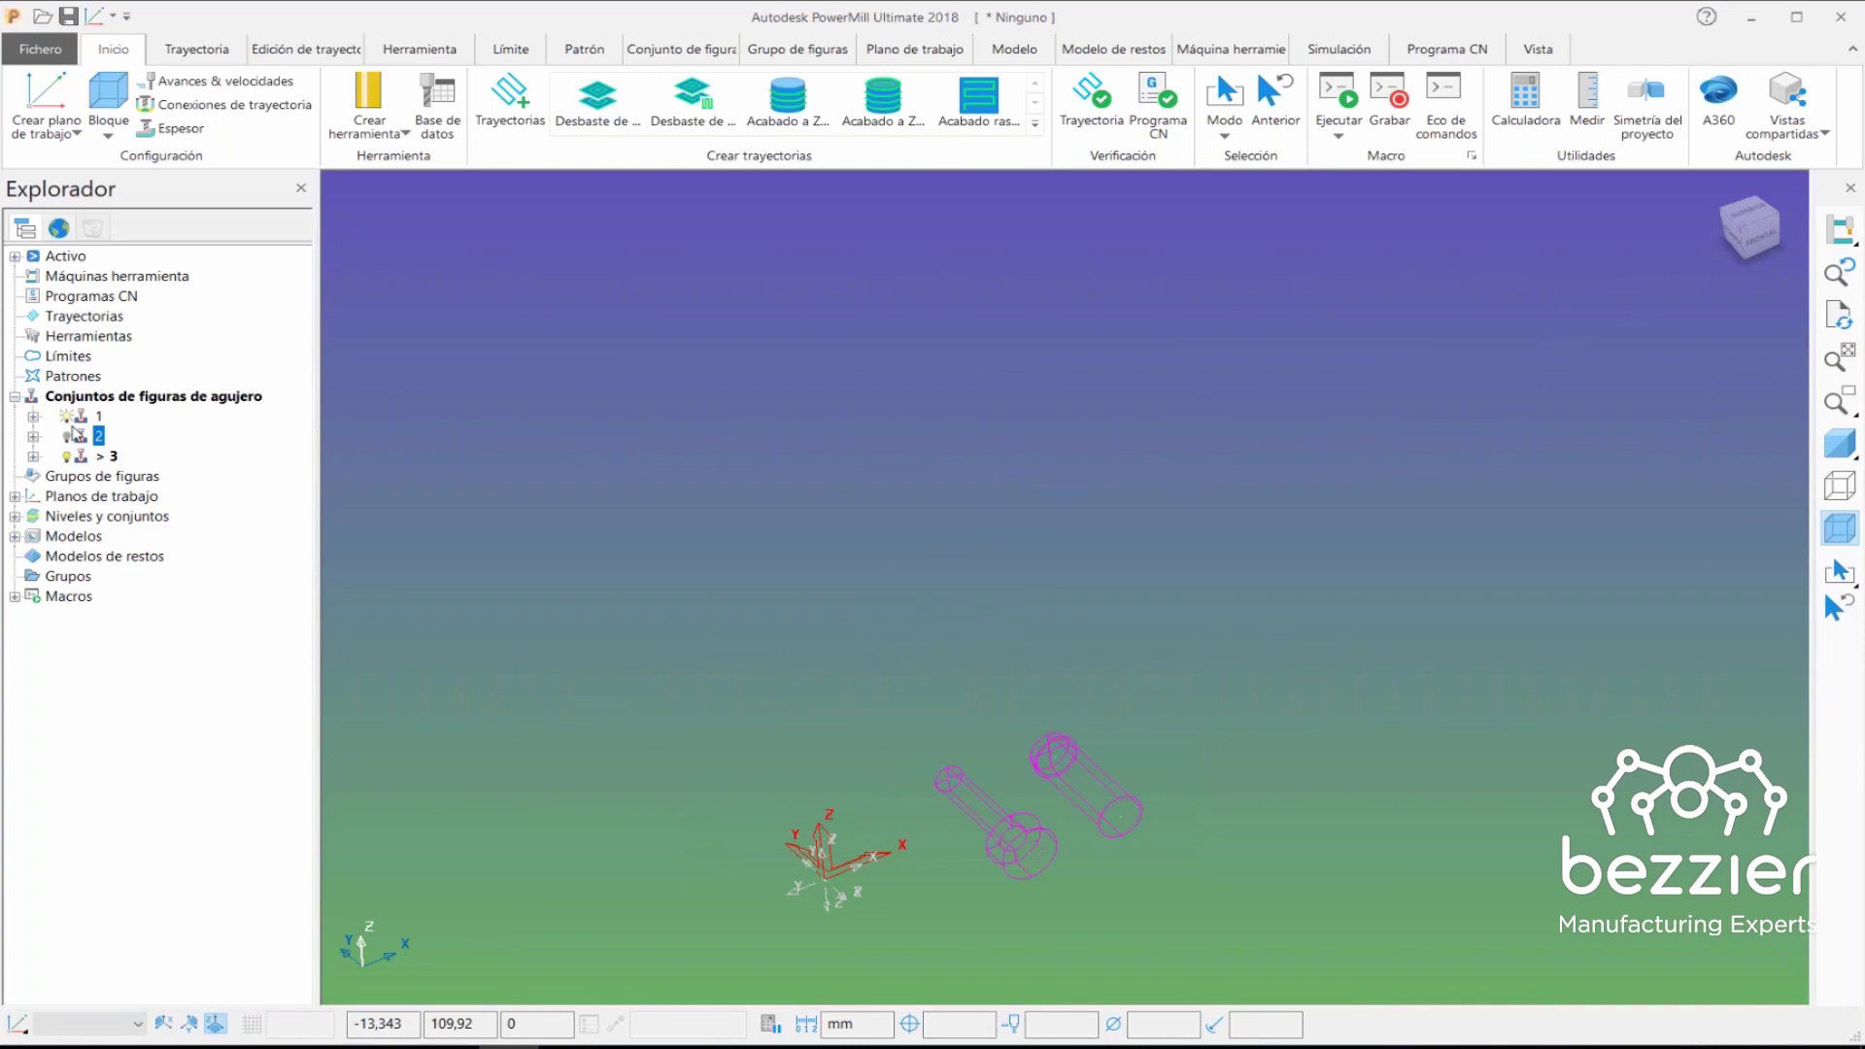
- Restore the shaded plate, orbit it, and bring up the project files folder
click(1840, 442)
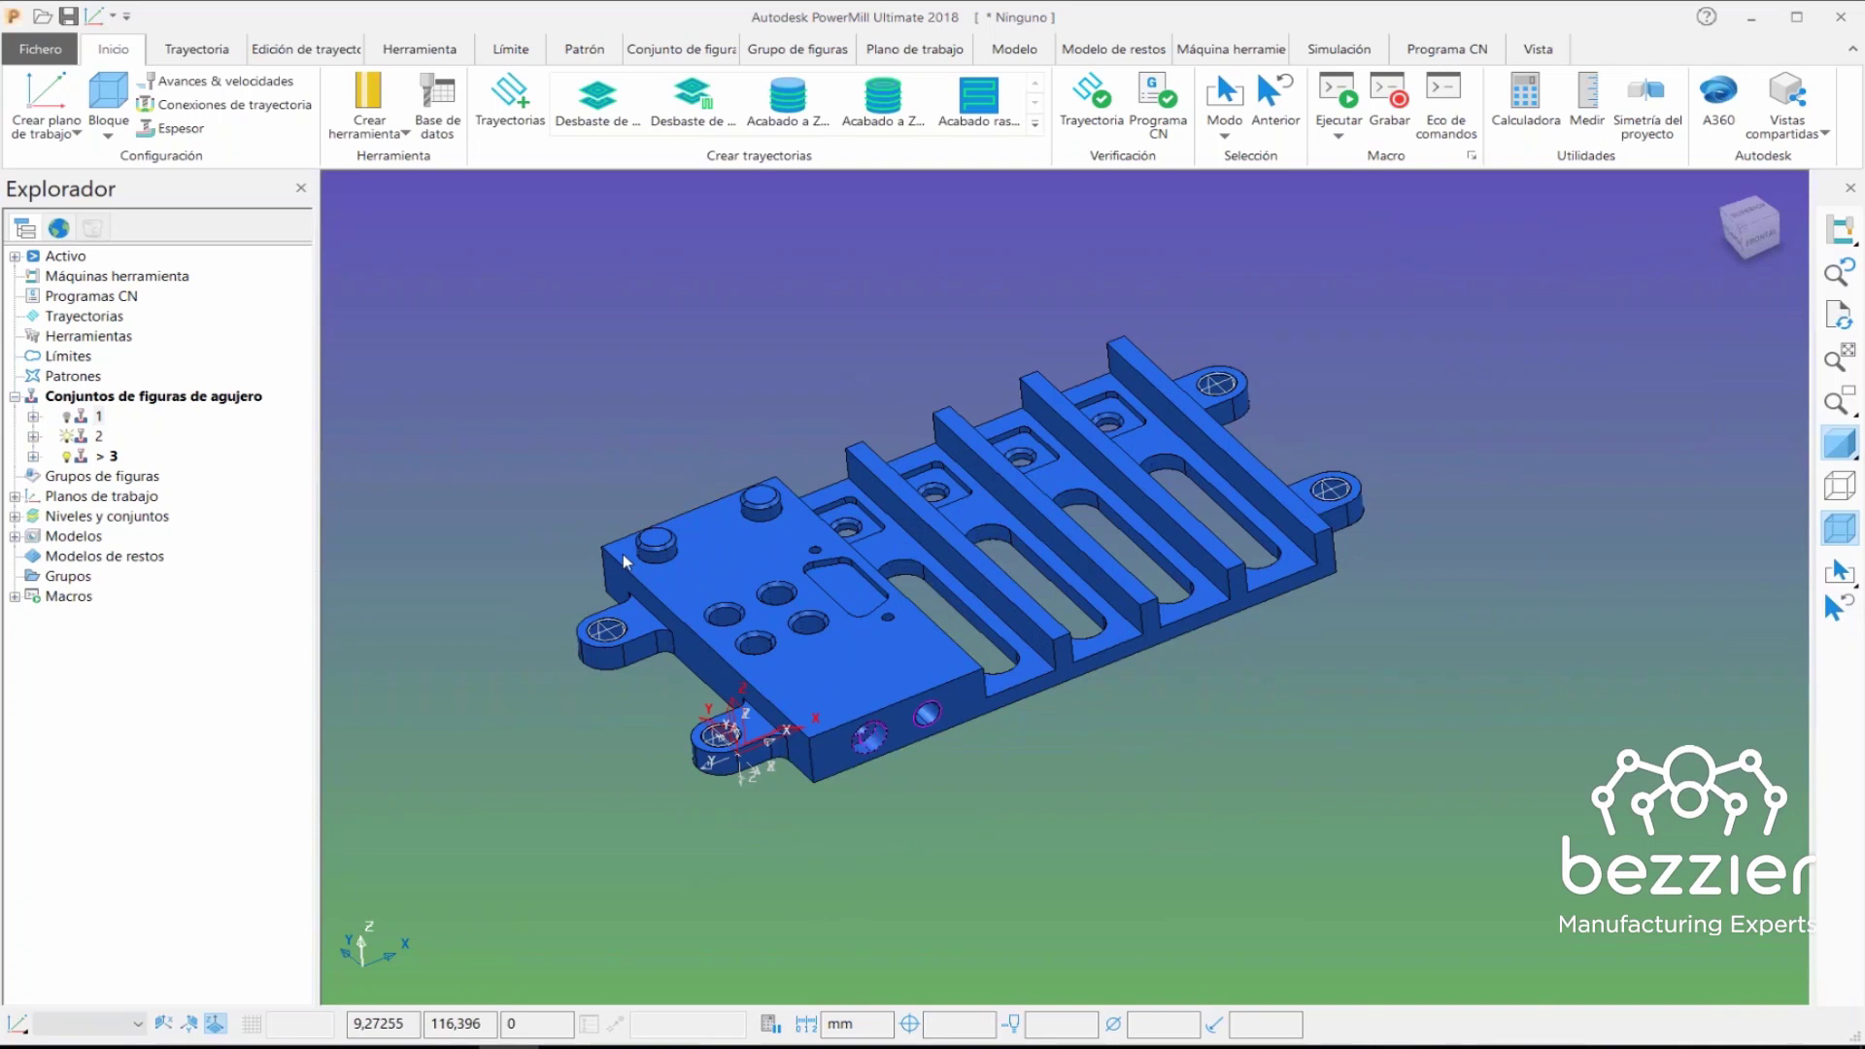
mouse_move(621, 554)
middle_down()
mouse_move(1006, 611)
mouse_move(458, 621)
middle_up()
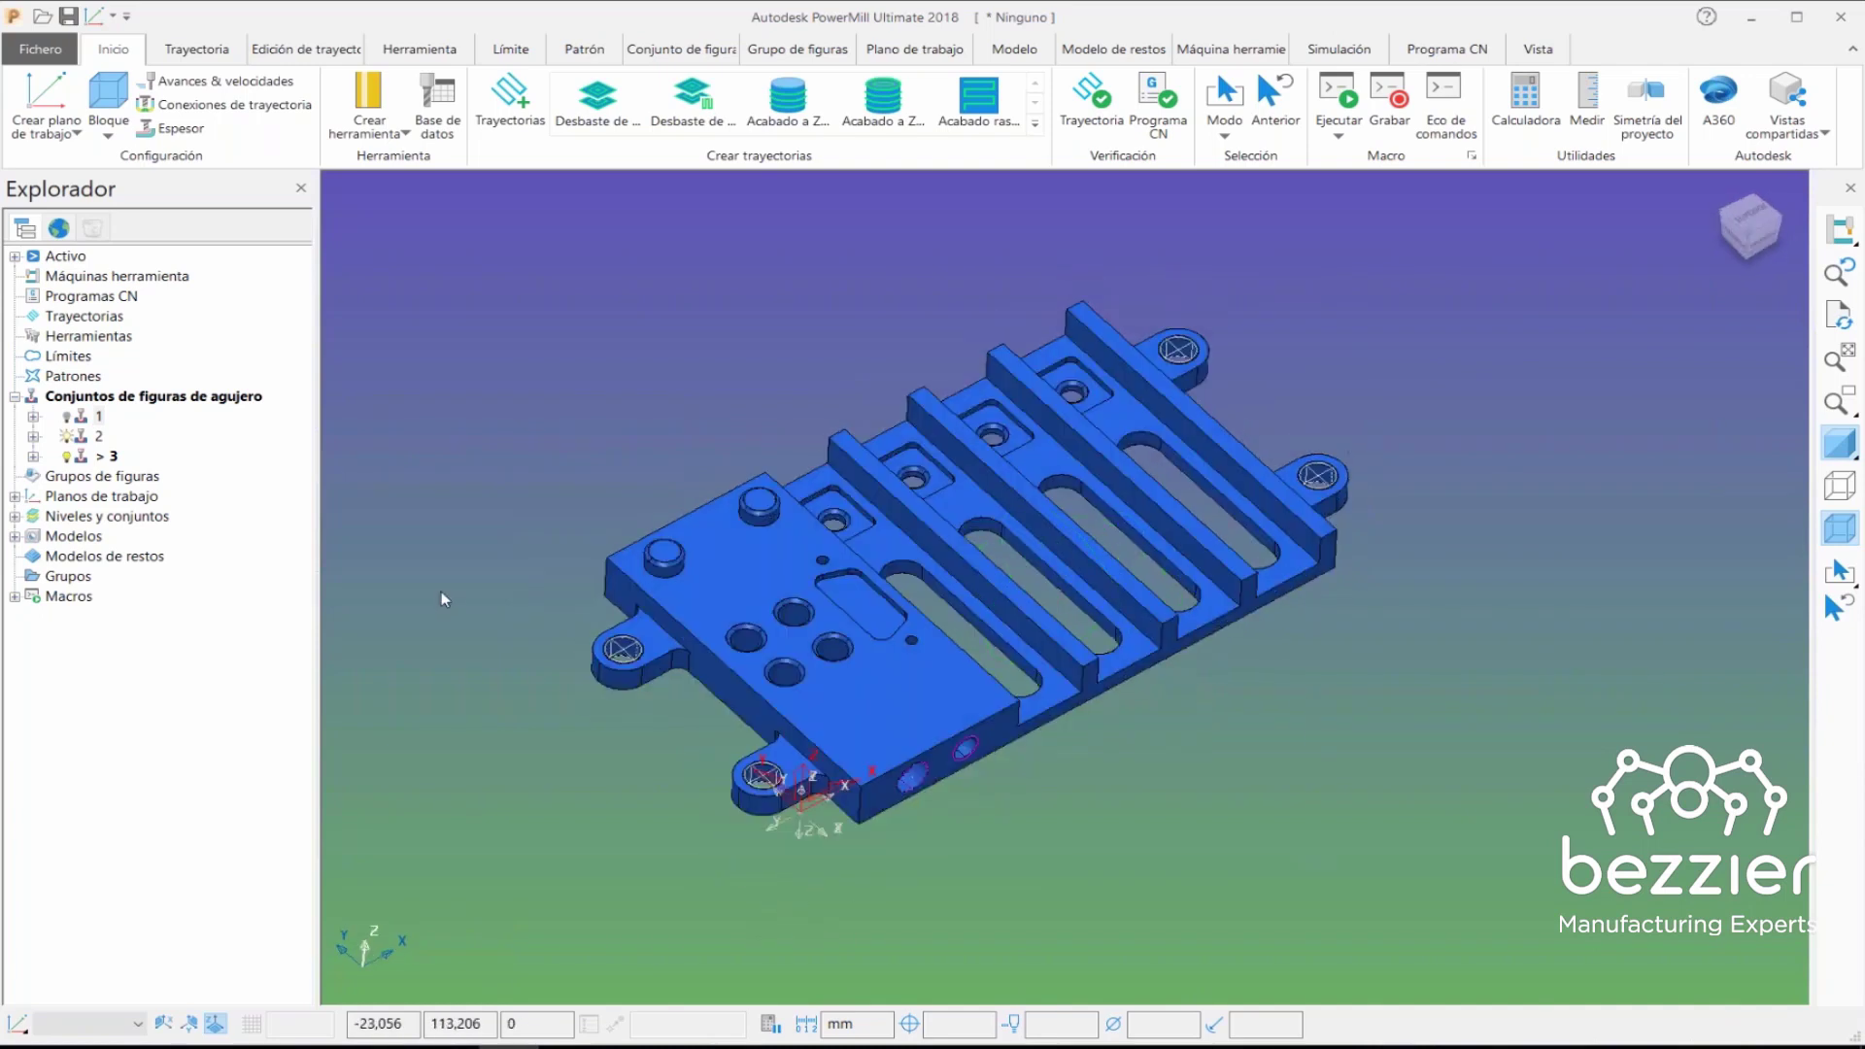
click(465, 1044)
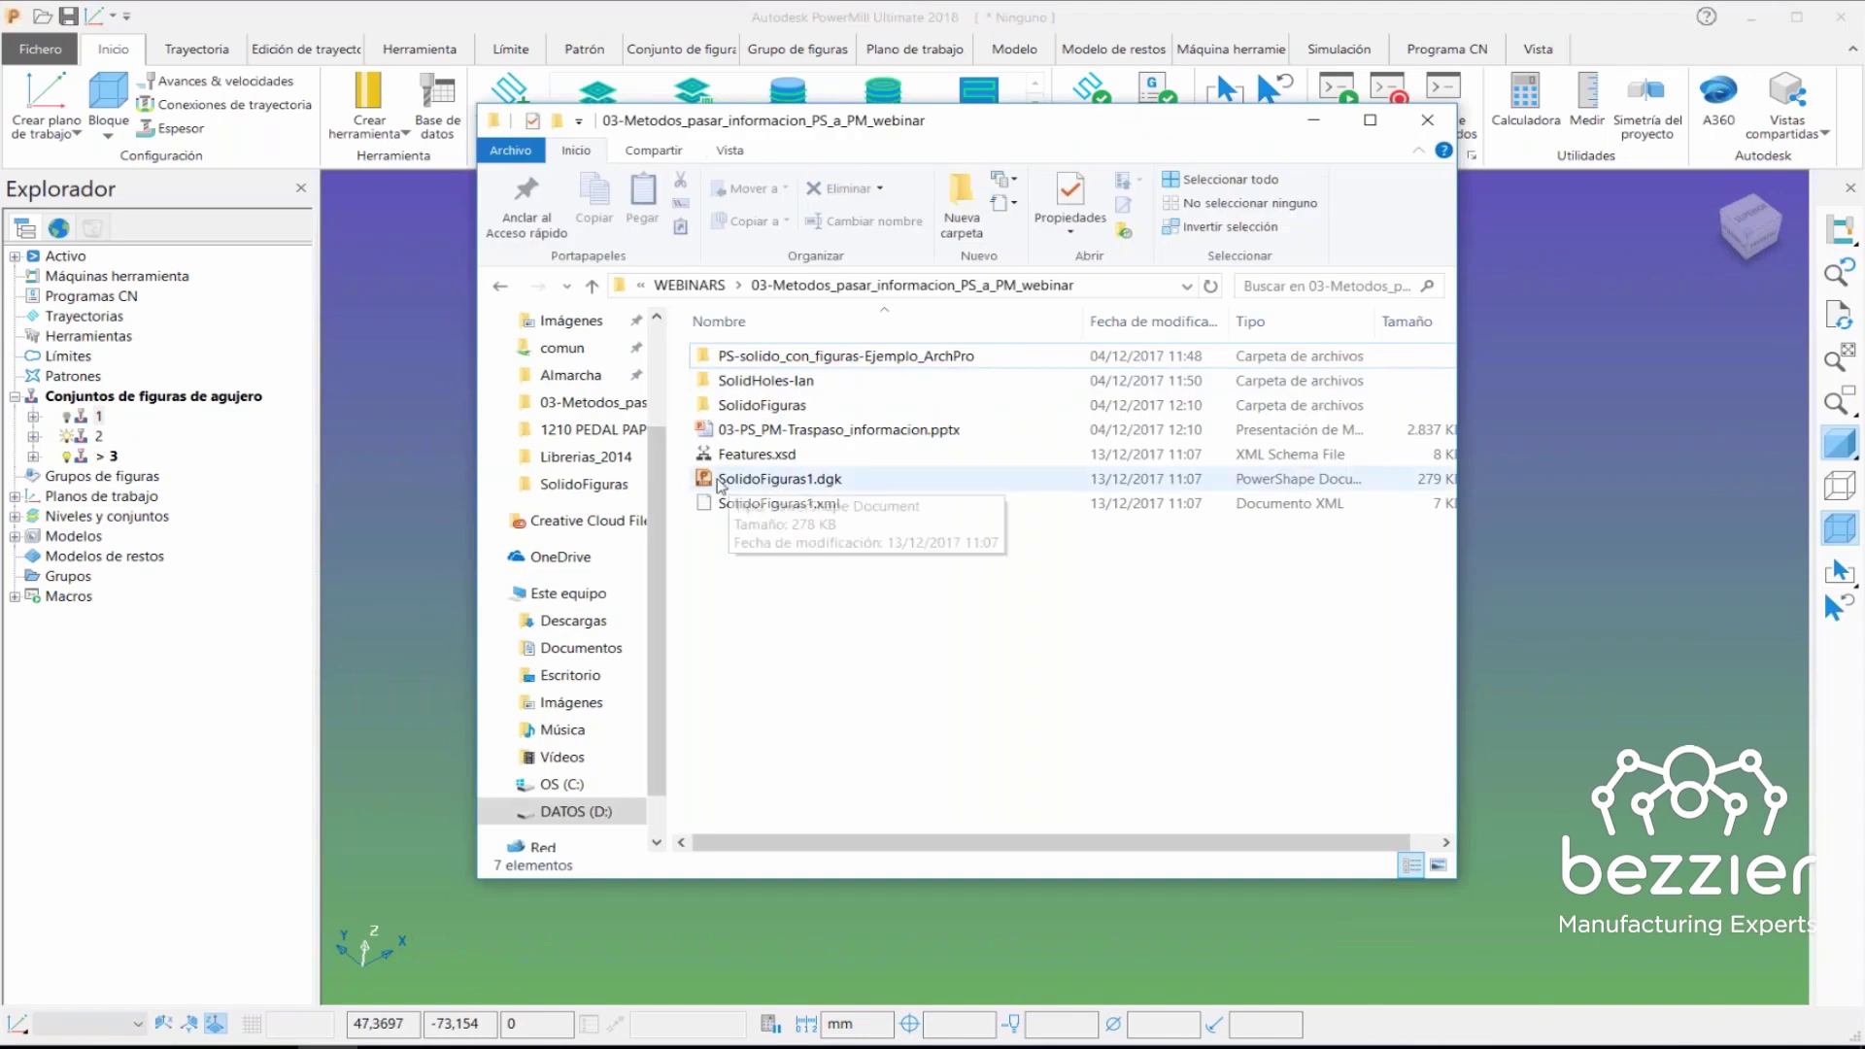
- Open SolidoFiguras1.xml with the Edit with Notepad++ context option
click(743, 485)
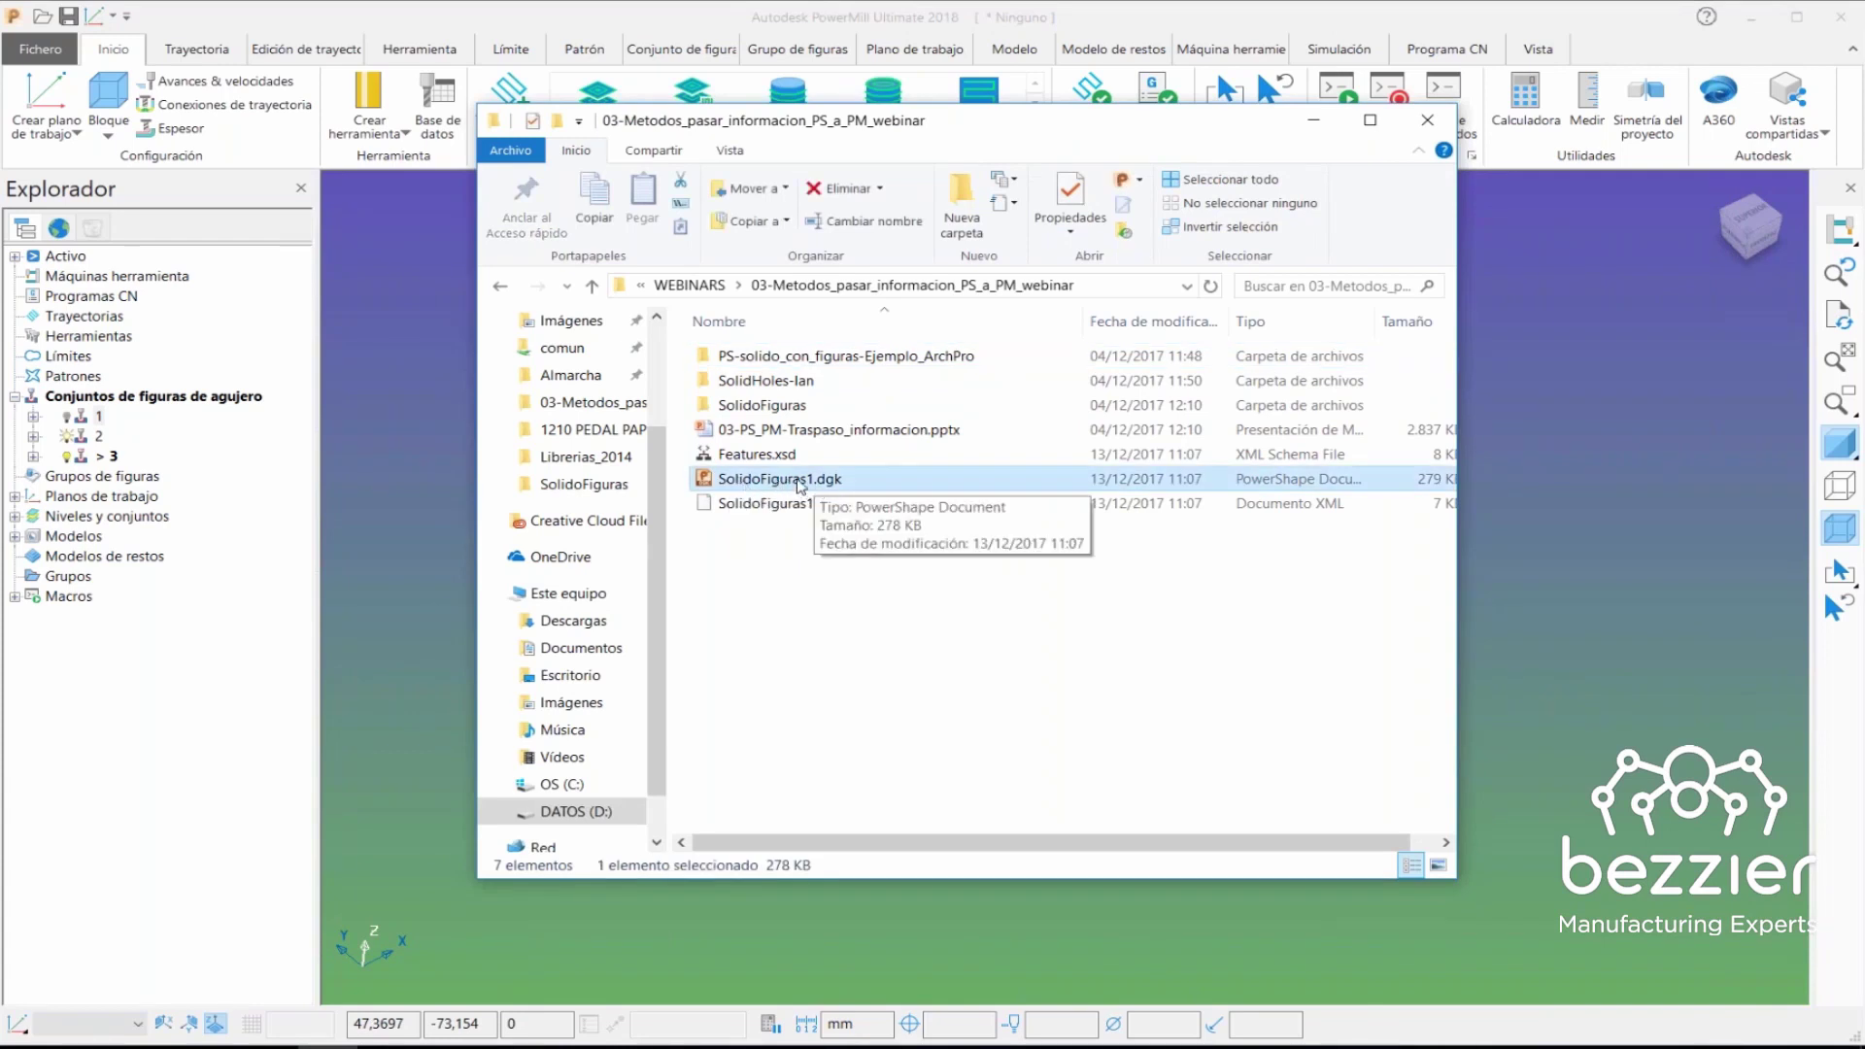
click(753, 507)
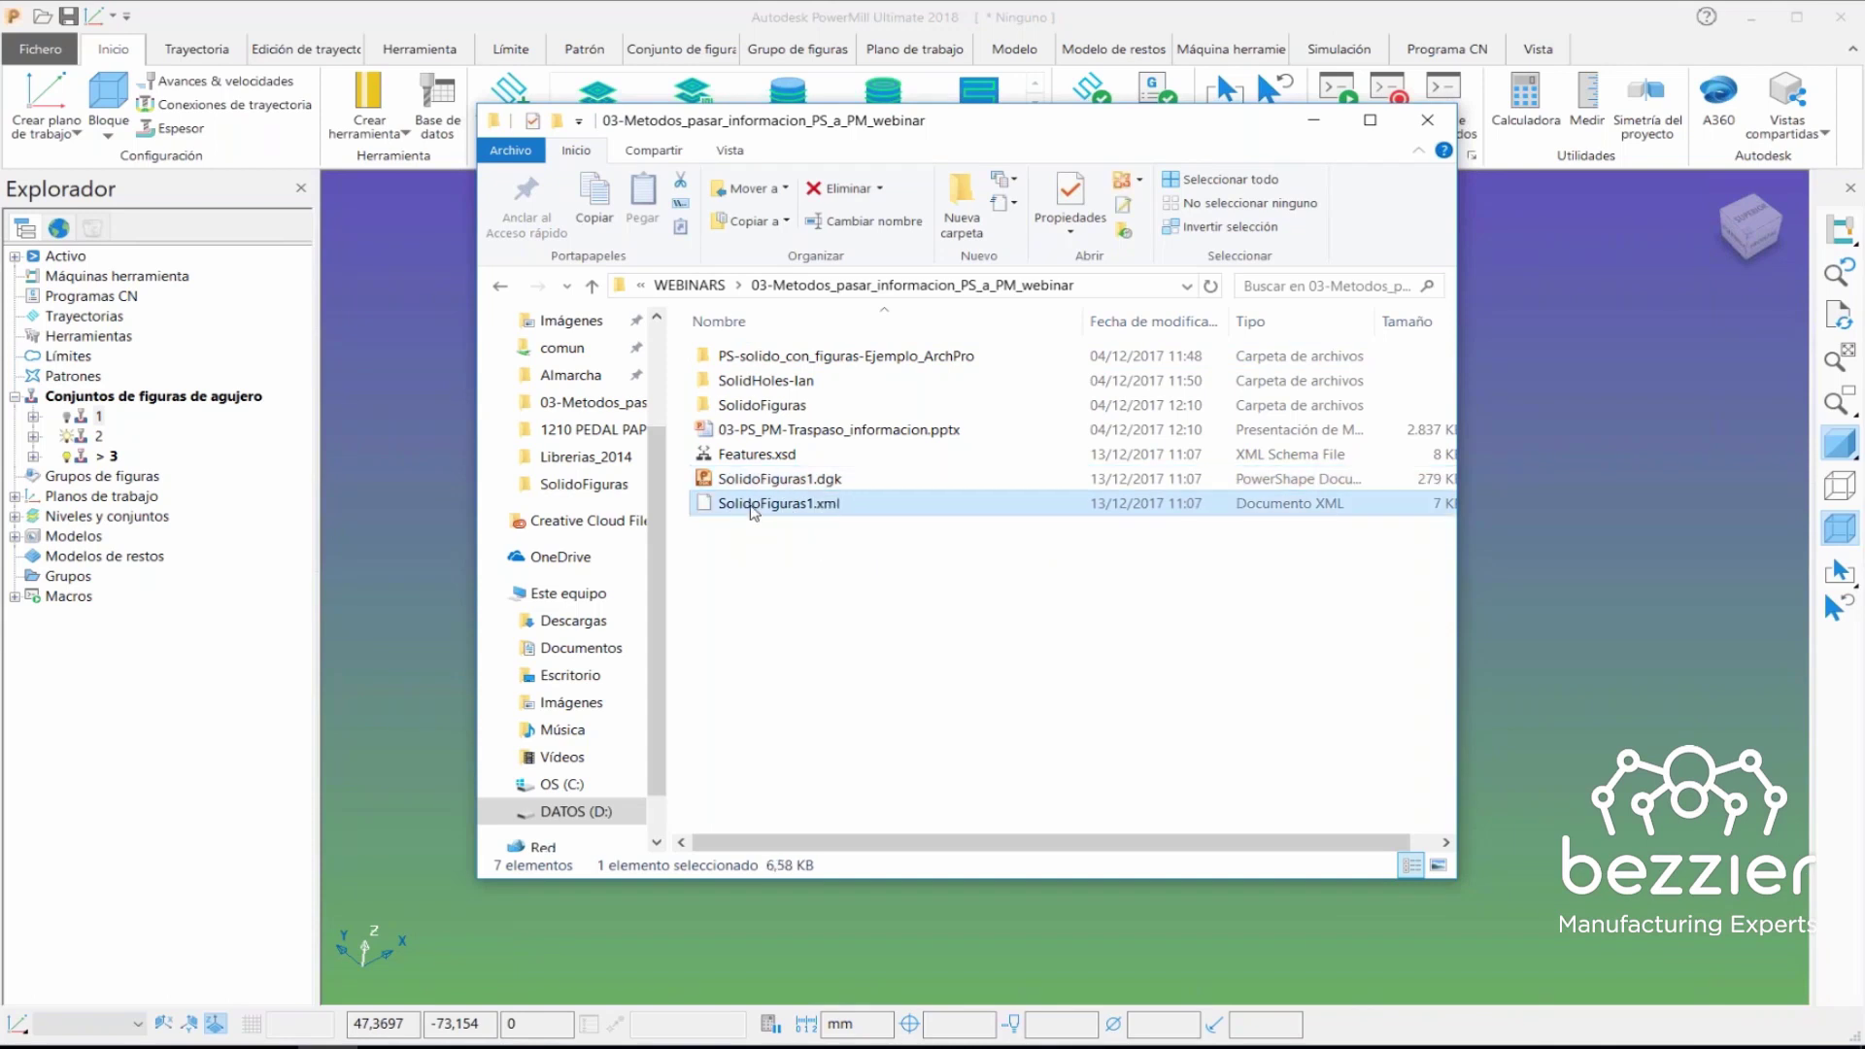
right_click(753, 510)
click(835, 625)
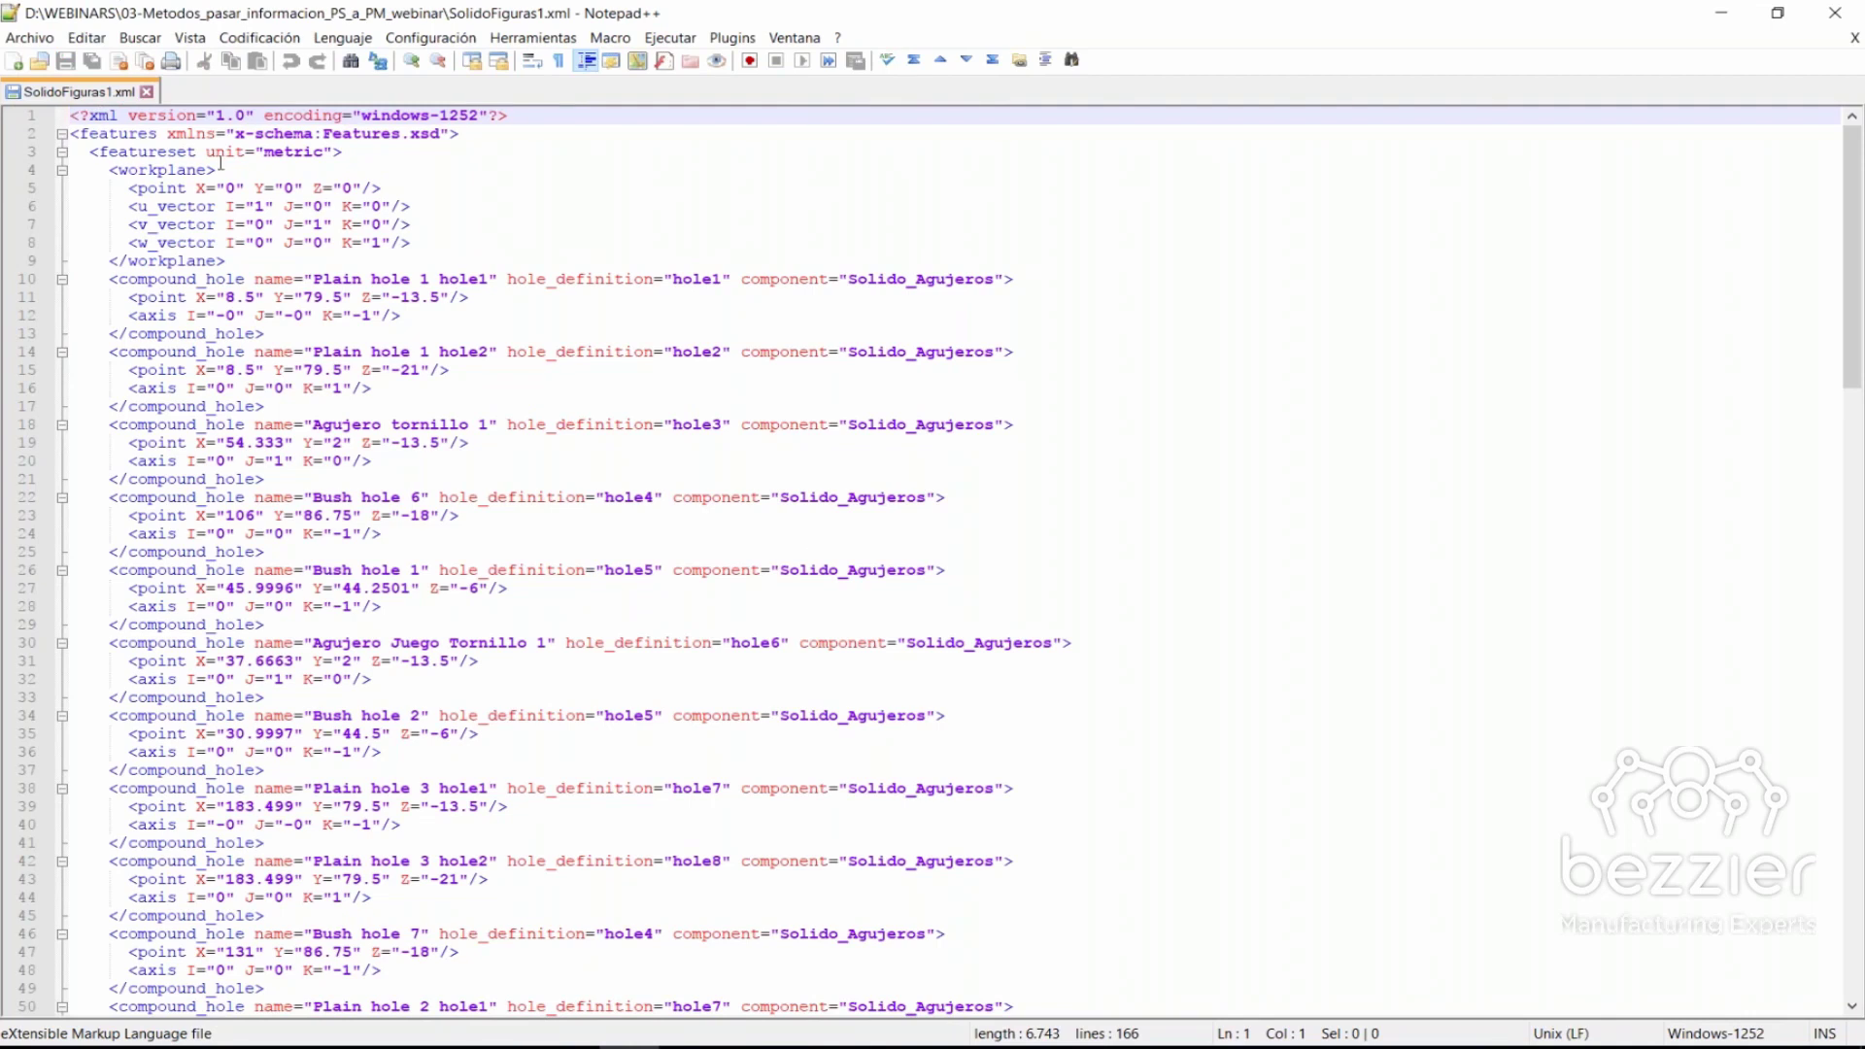
- Review the first compound_hole entries through Agujero tornillo 1 in the XML
click(342, 281)
click(348, 353)
click(382, 424)
scroll(427, 515, down, 1)
scroll(428, 515, down, 1)
scroll(591, 419, down, 2)
scroll(592, 420, down, 2)
scroll(591, 420, down, 1)
scroll(592, 420, down, 1)
- Examine the Bush hole 2 position and axis, then scroll to Bush hole 5
click(326, 281)
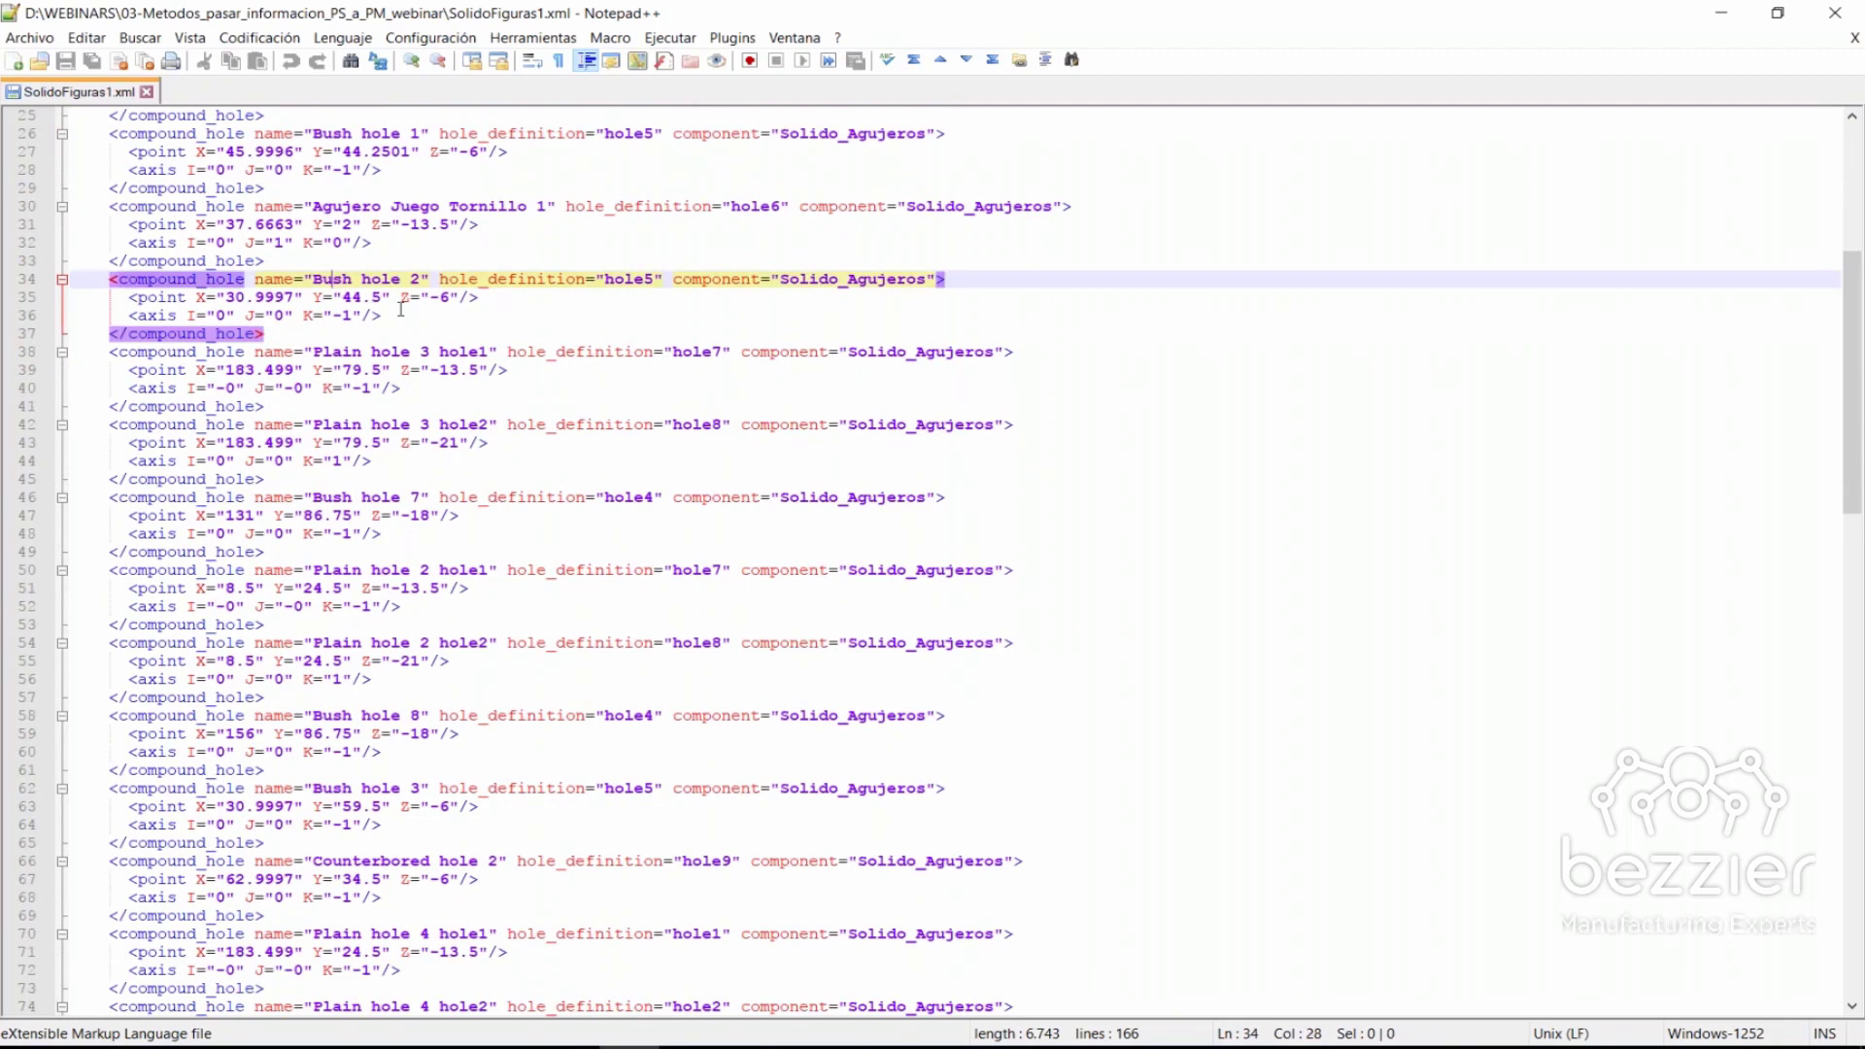
drag(216, 299, 353, 279)
click(286, 315)
scroll(466, 325, down, 1)
scroll(627, 346, down, 1)
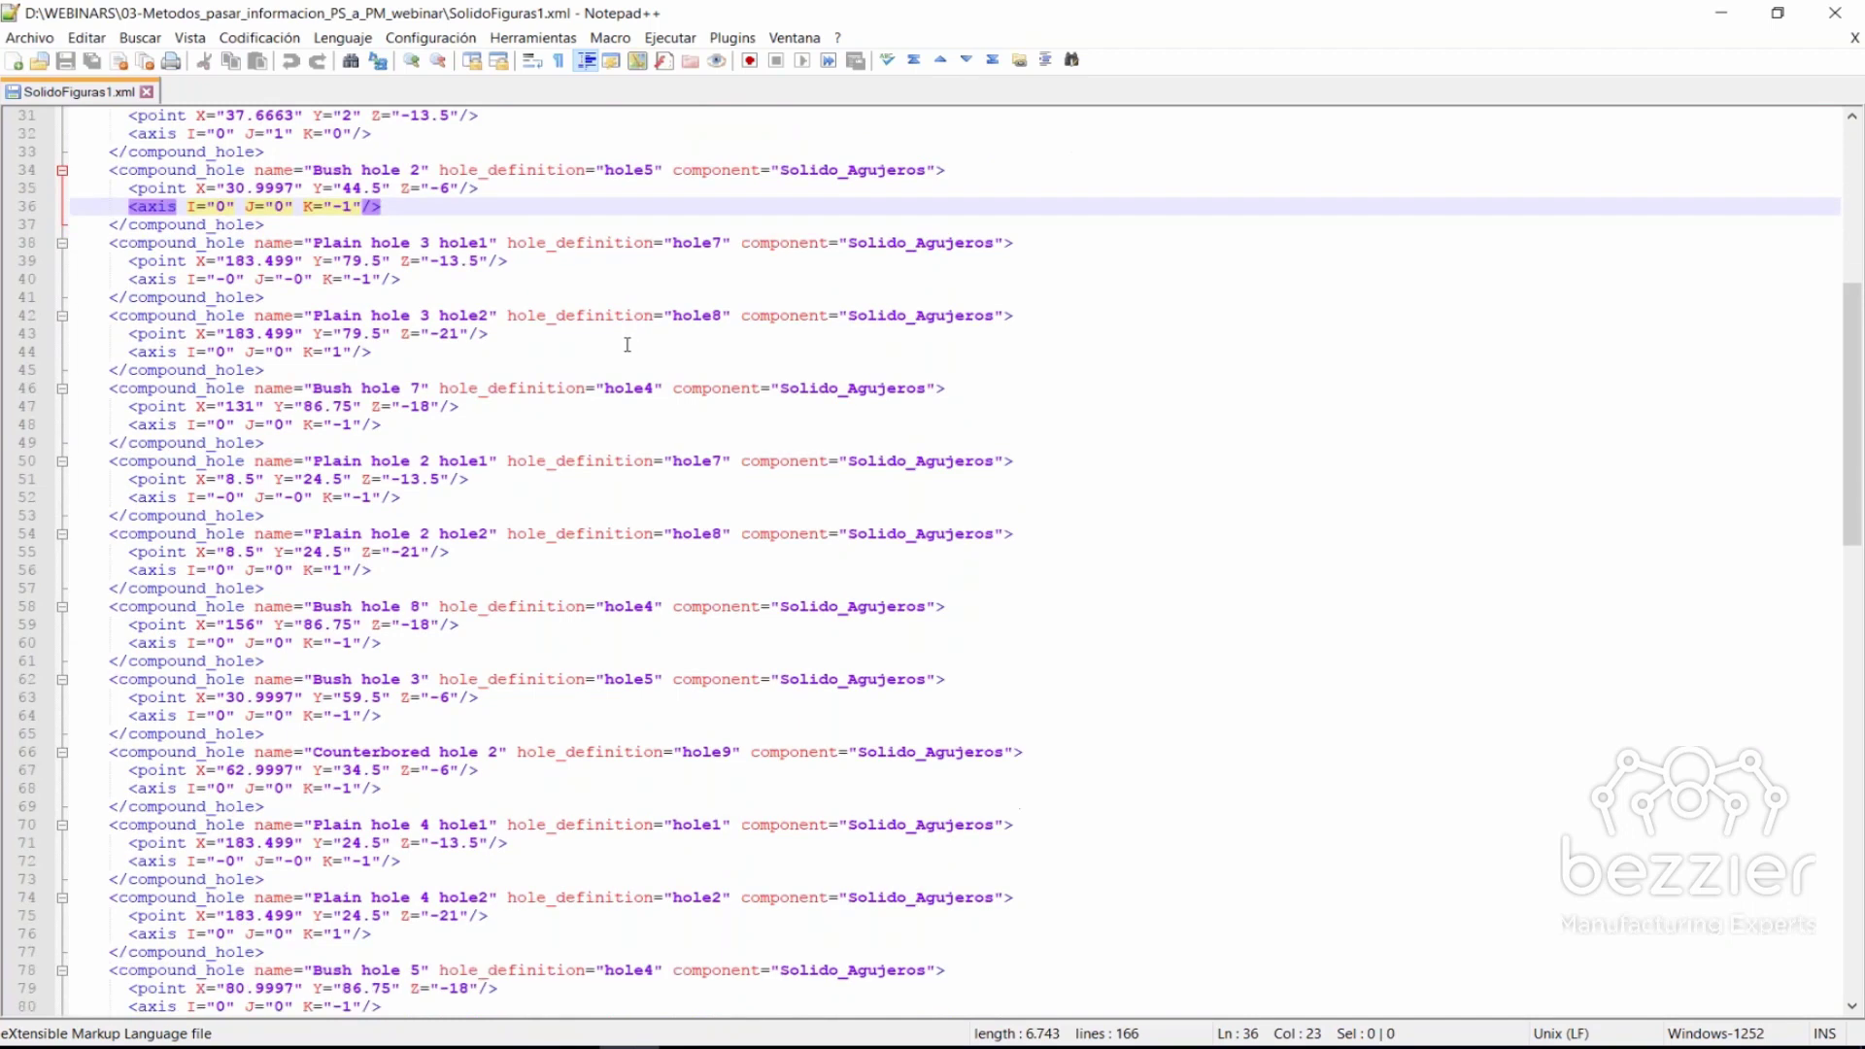
scroll(607, 583, down, 6)
scroll(600, 604, down, 4)
scroll(599, 604, down, 2)
drag(313, 315, 343, 315)
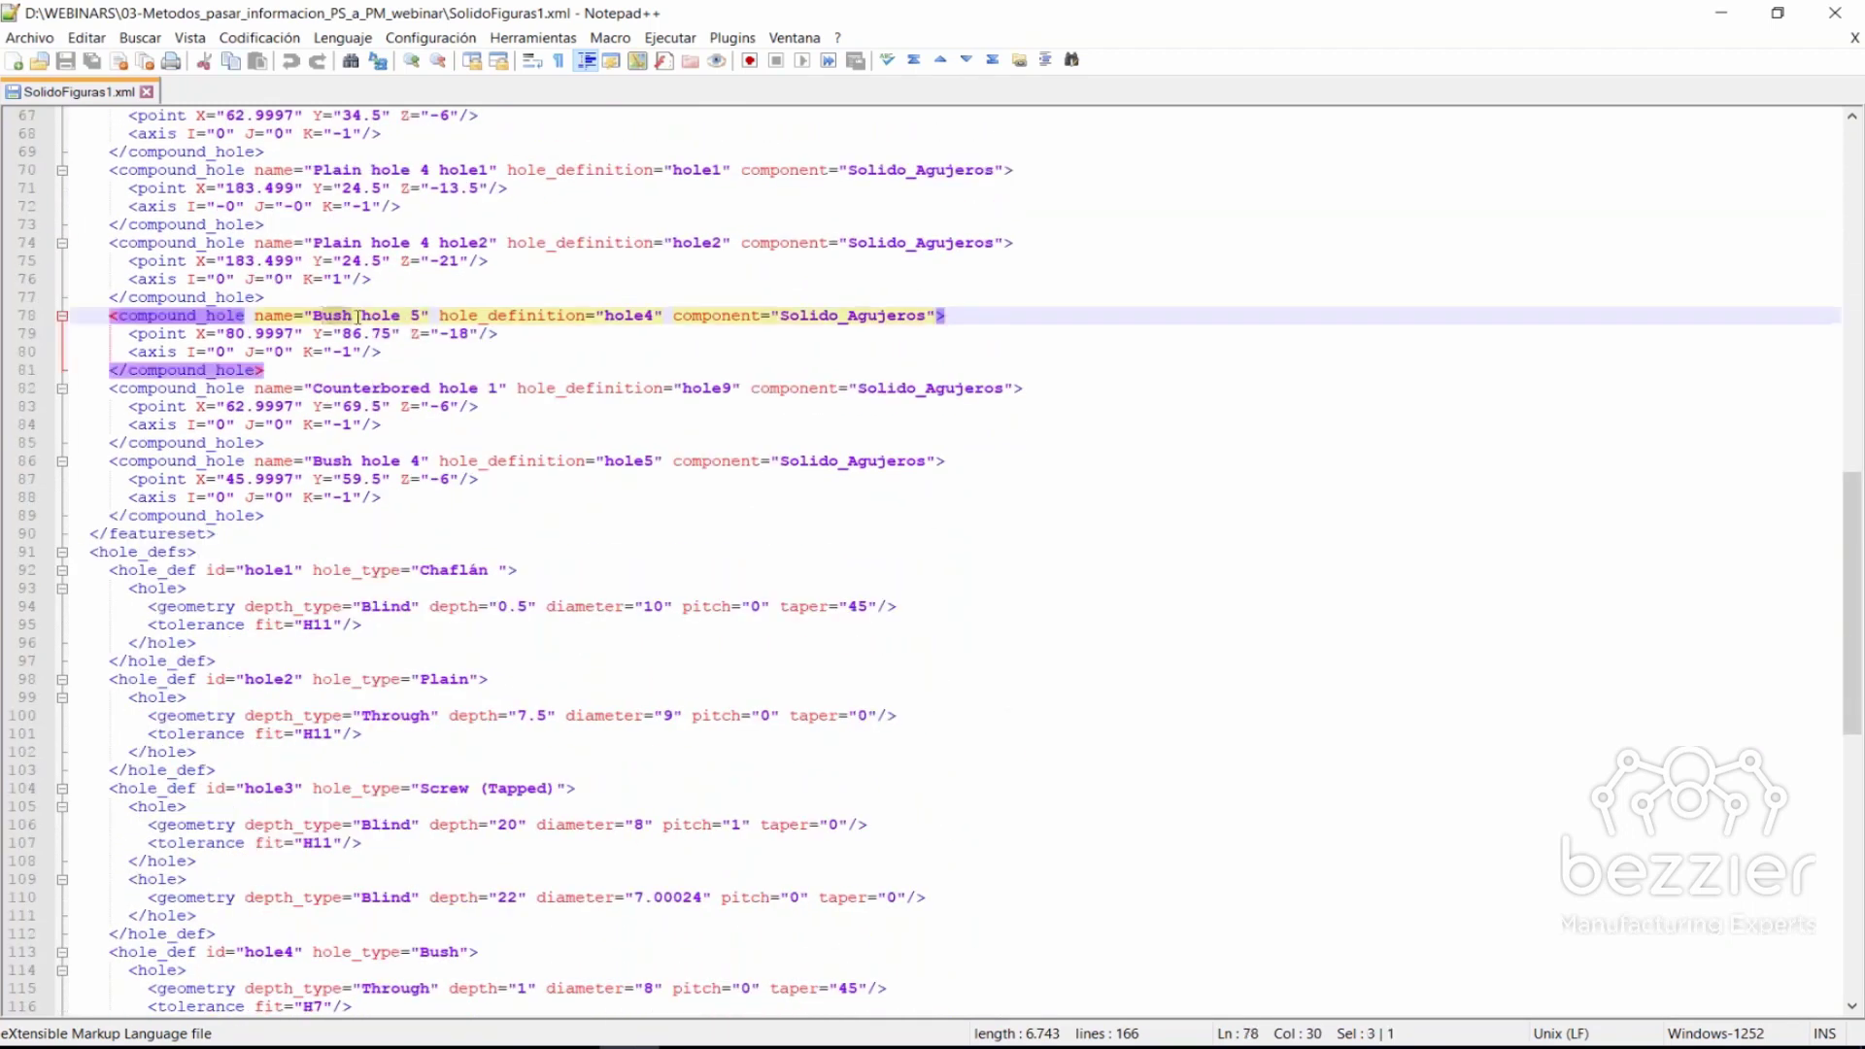
- Review hole_def entries hole1 to hole9 Counterbored, then return to PowerMill and orbit the part
click(422, 570)
scroll(537, 734, down, 1)
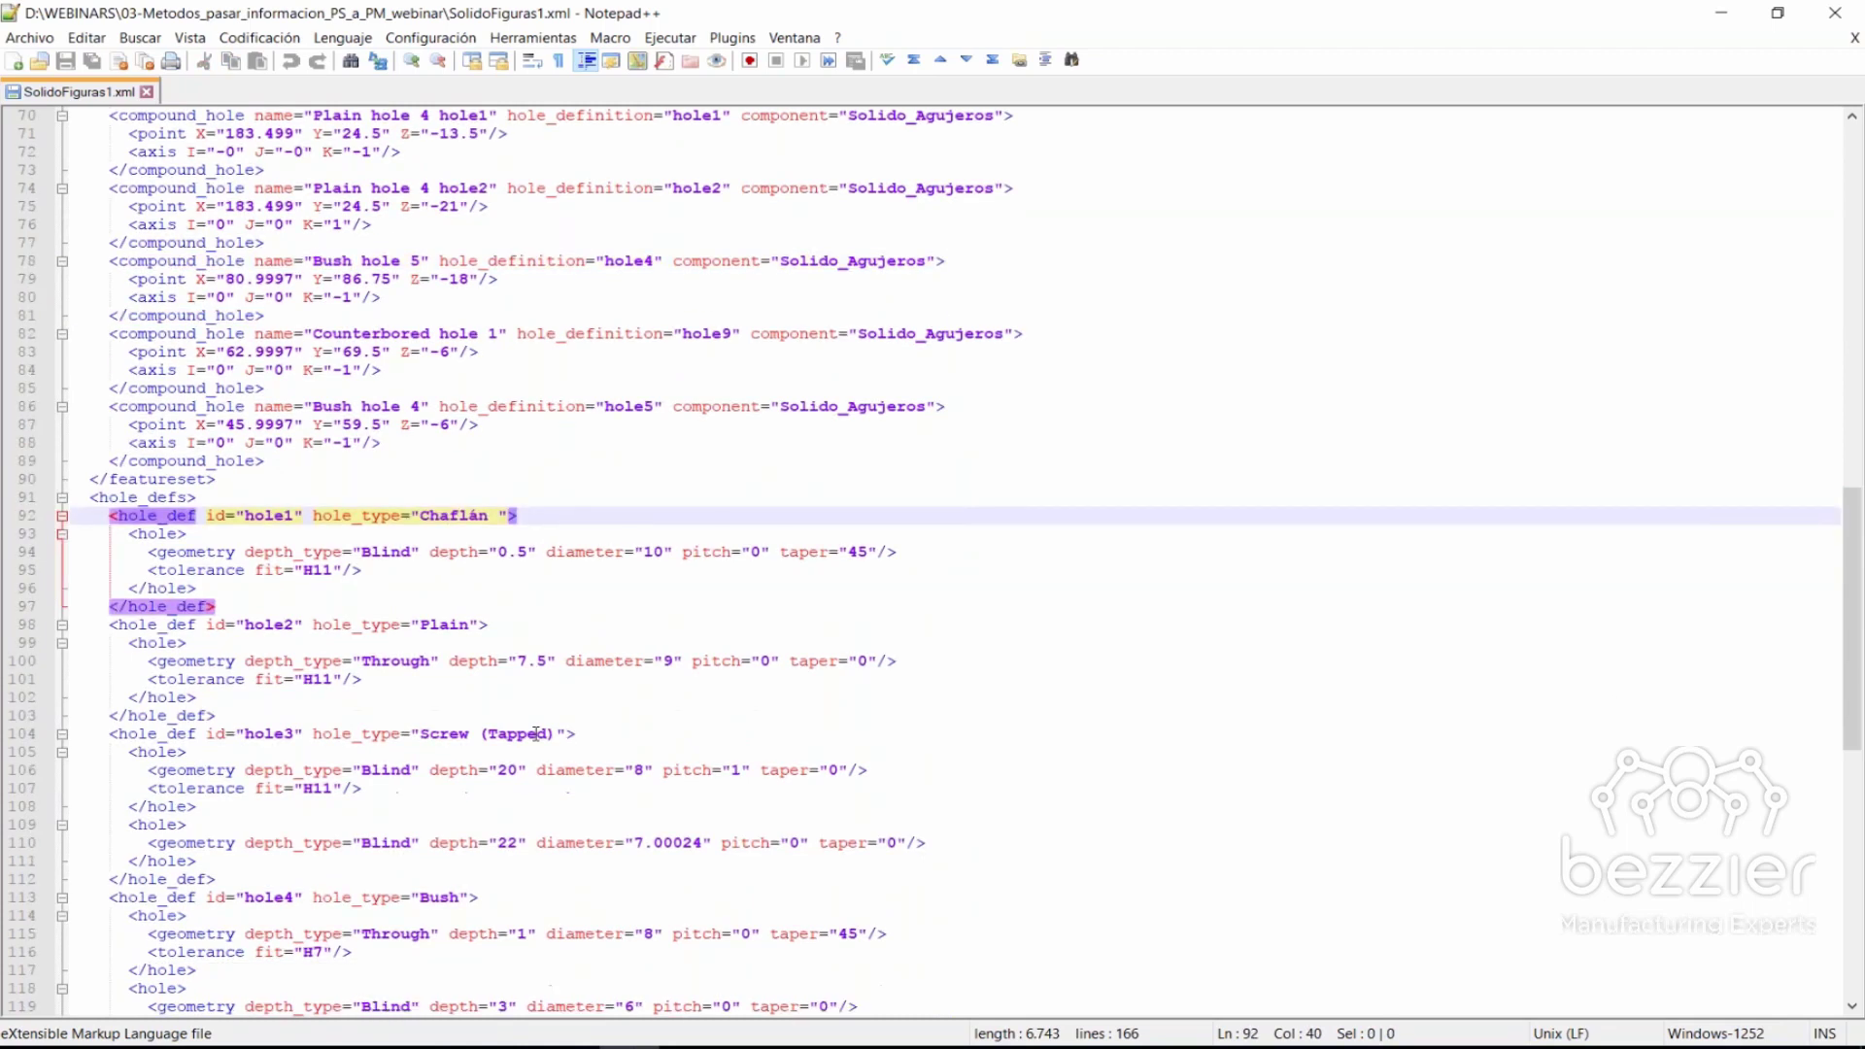
scroll(536, 734, down, 3)
scroll(537, 583, down, 1)
drag(419, 515, 507, 516)
scroll(577, 571, down, 3)
scroll(577, 571, down, 2)
scroll(554, 570, down, 3)
scroll(568, 564, down, 2)
scroll(629, 658, down, 1)
click(462, 752)
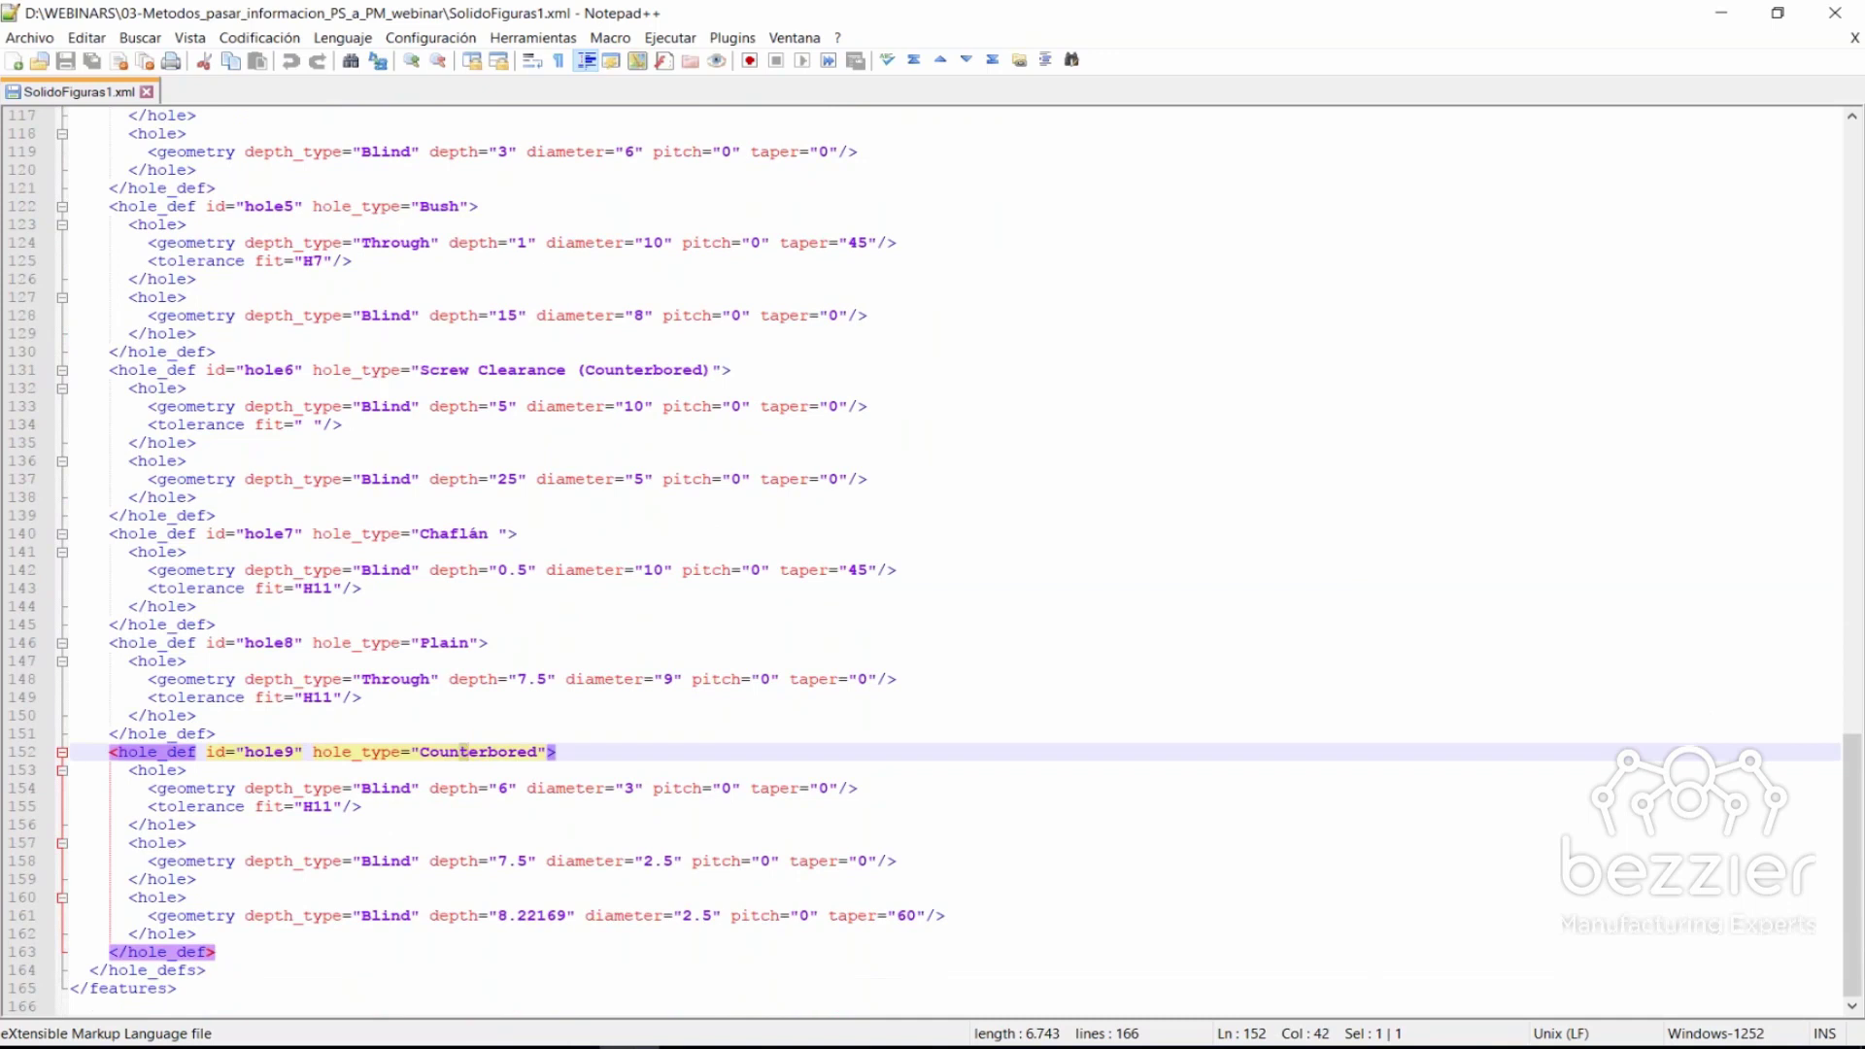
key(alt+Tab)
middle_drag(1036, 568, 738, 743)
- Show the hole features in wireframe and zoom and orbit to inspect the side holes
scroll(843, 713, up, 4)
scroll(872, 709, up, 1)
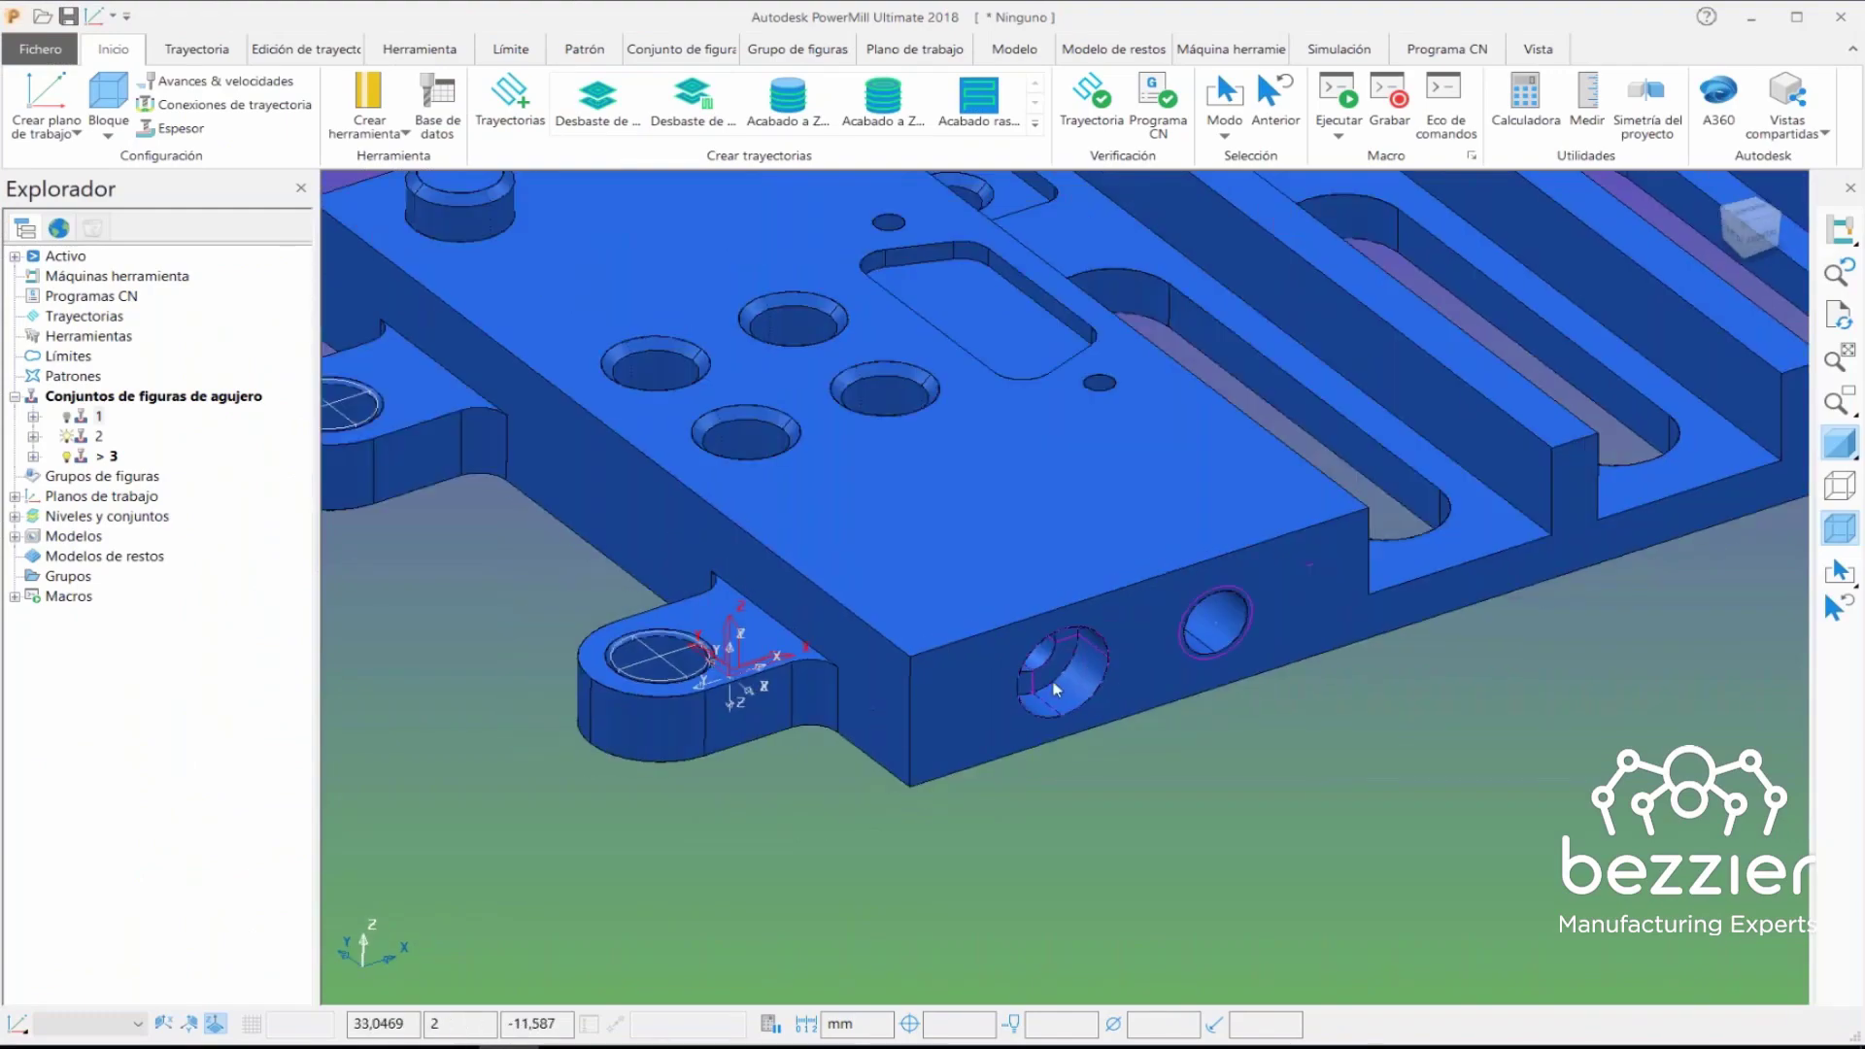
click(1842, 442)
scroll(1290, 524, down, 1)
scroll(1205, 575, up, 3)
scroll(927, 602, up, 2)
scroll(661, 418, up, 2)
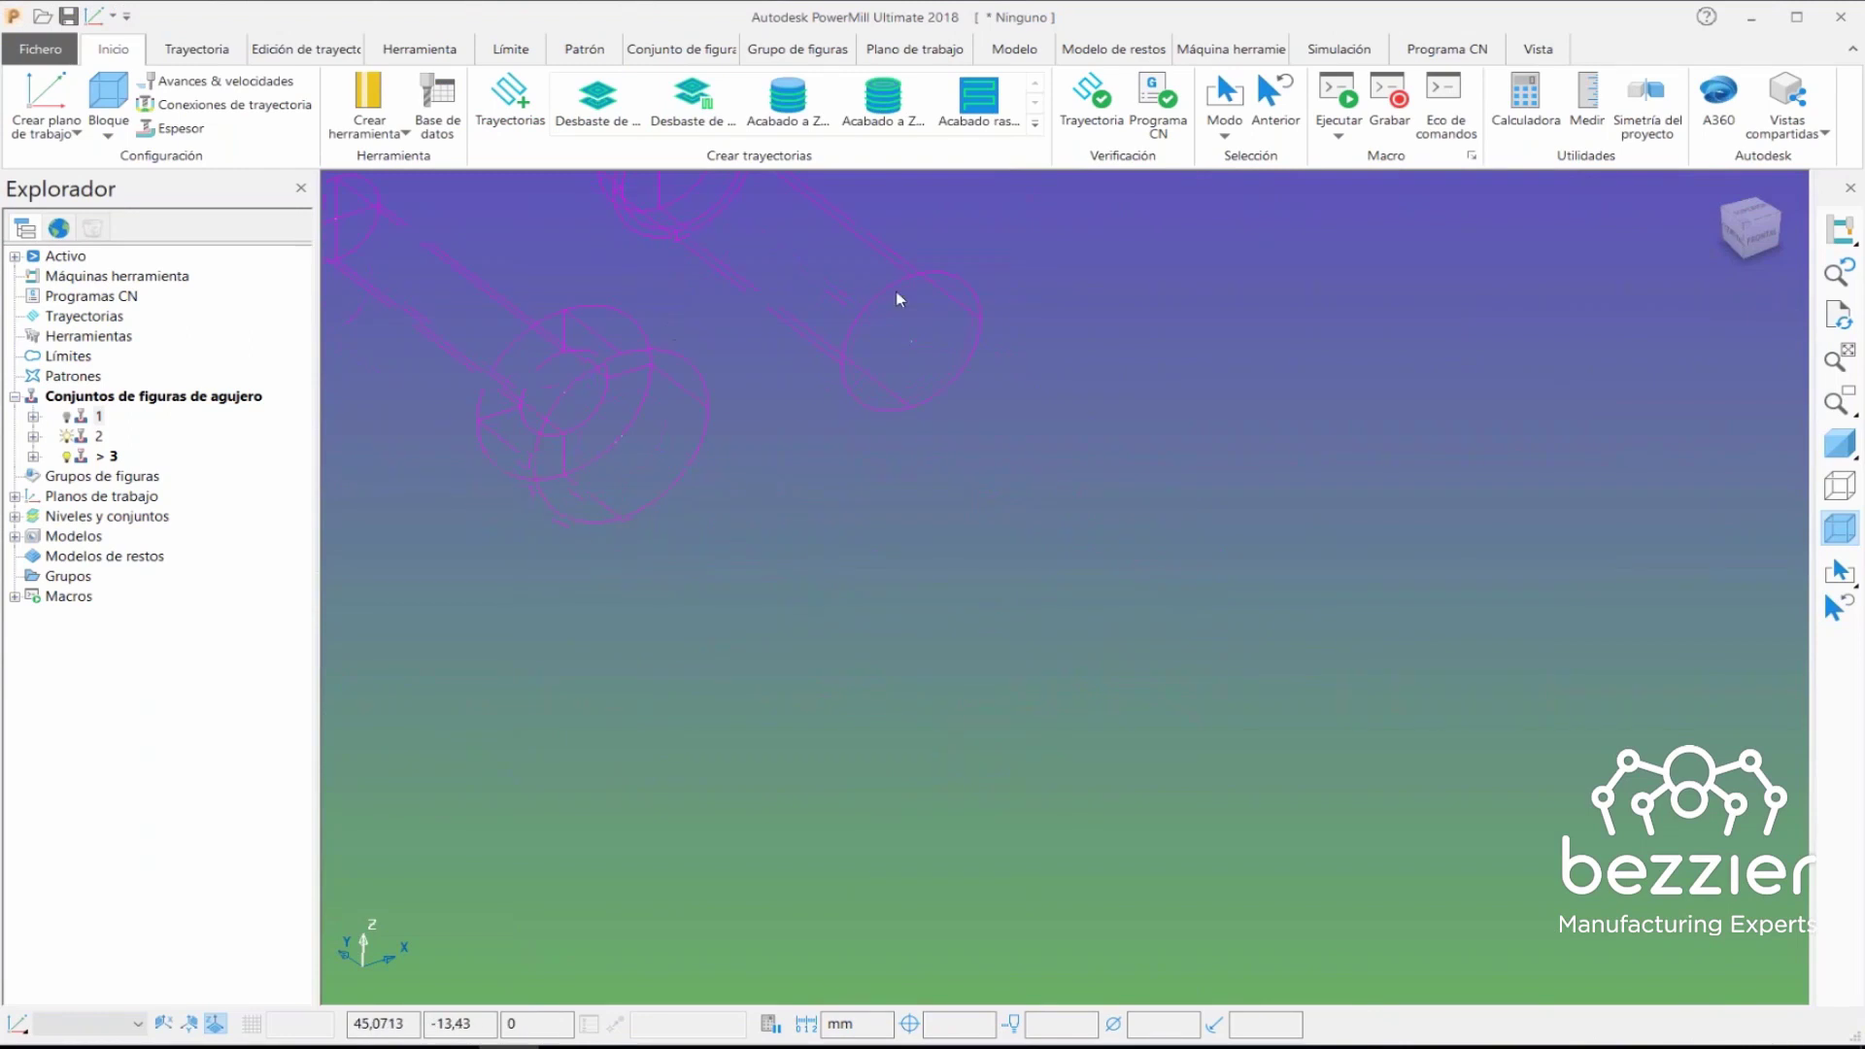
scroll(629, 381, up, 1)
scroll(808, 528, down, 3)
scroll(814, 463, down, 1)
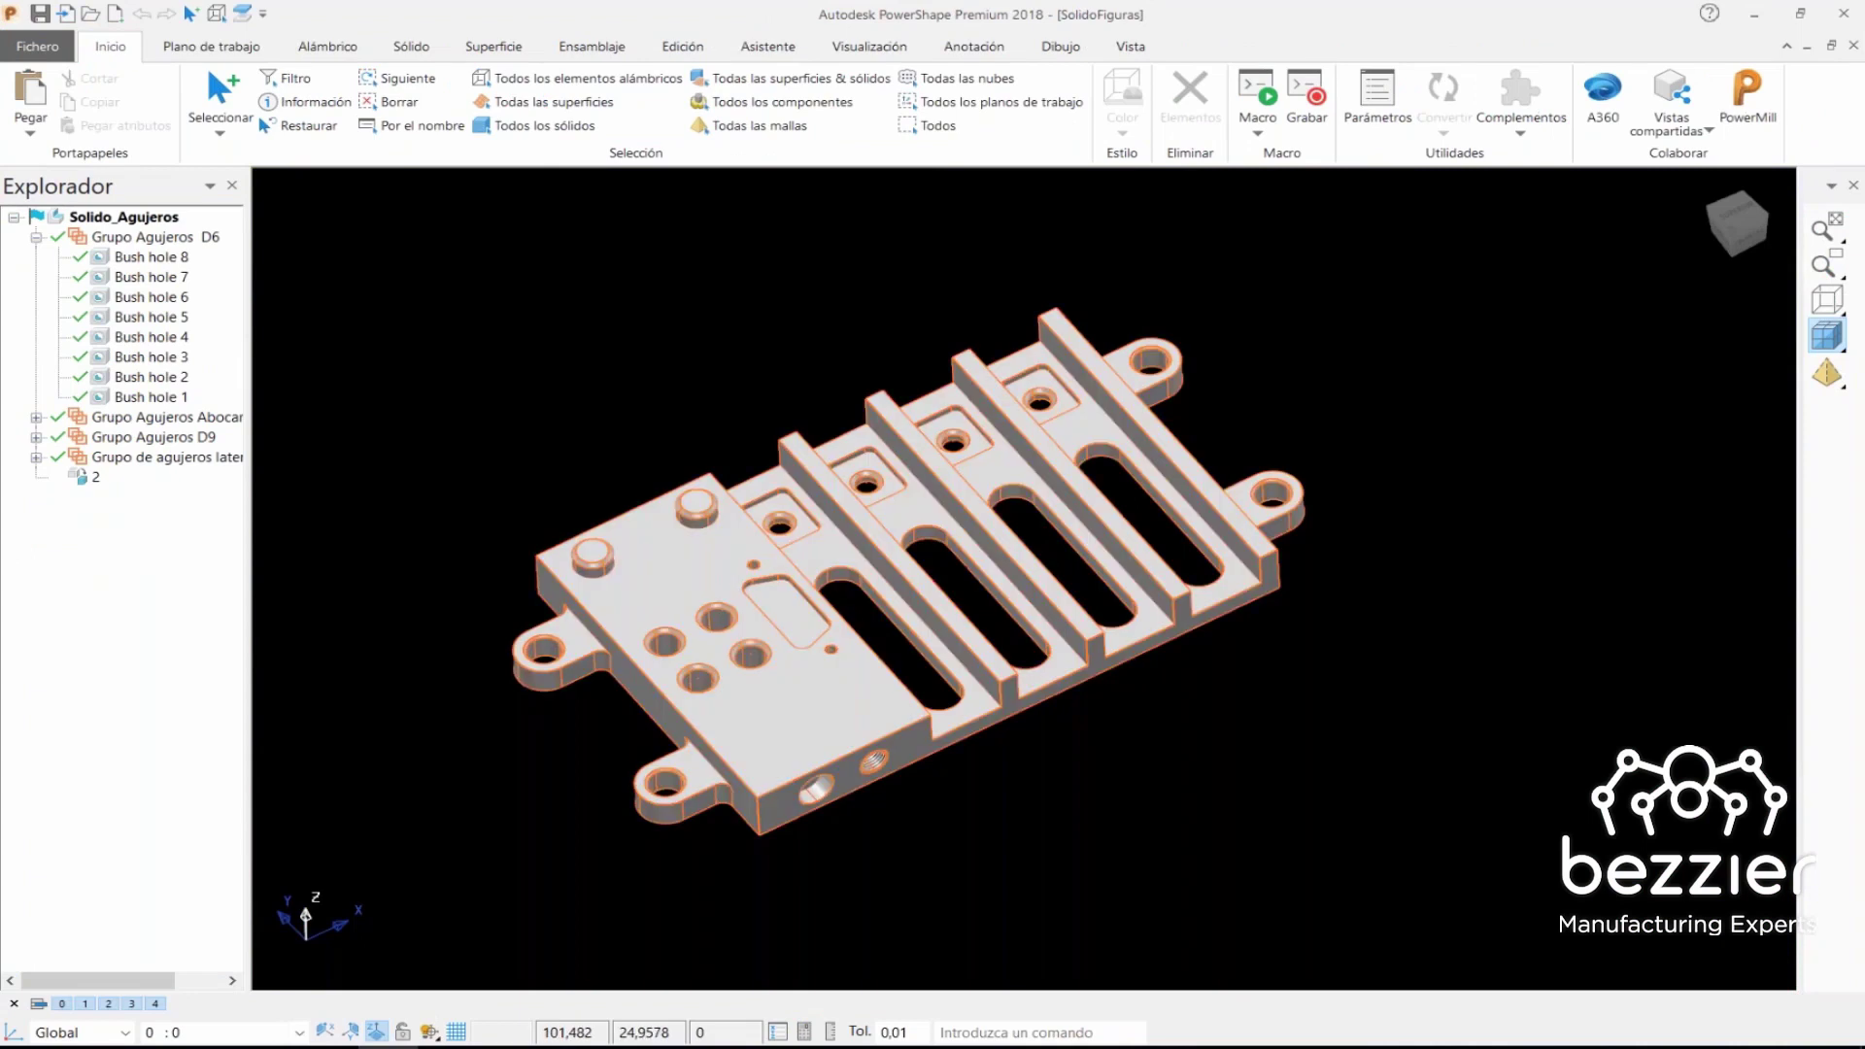
middle_drag(894, 456, 895, 378)
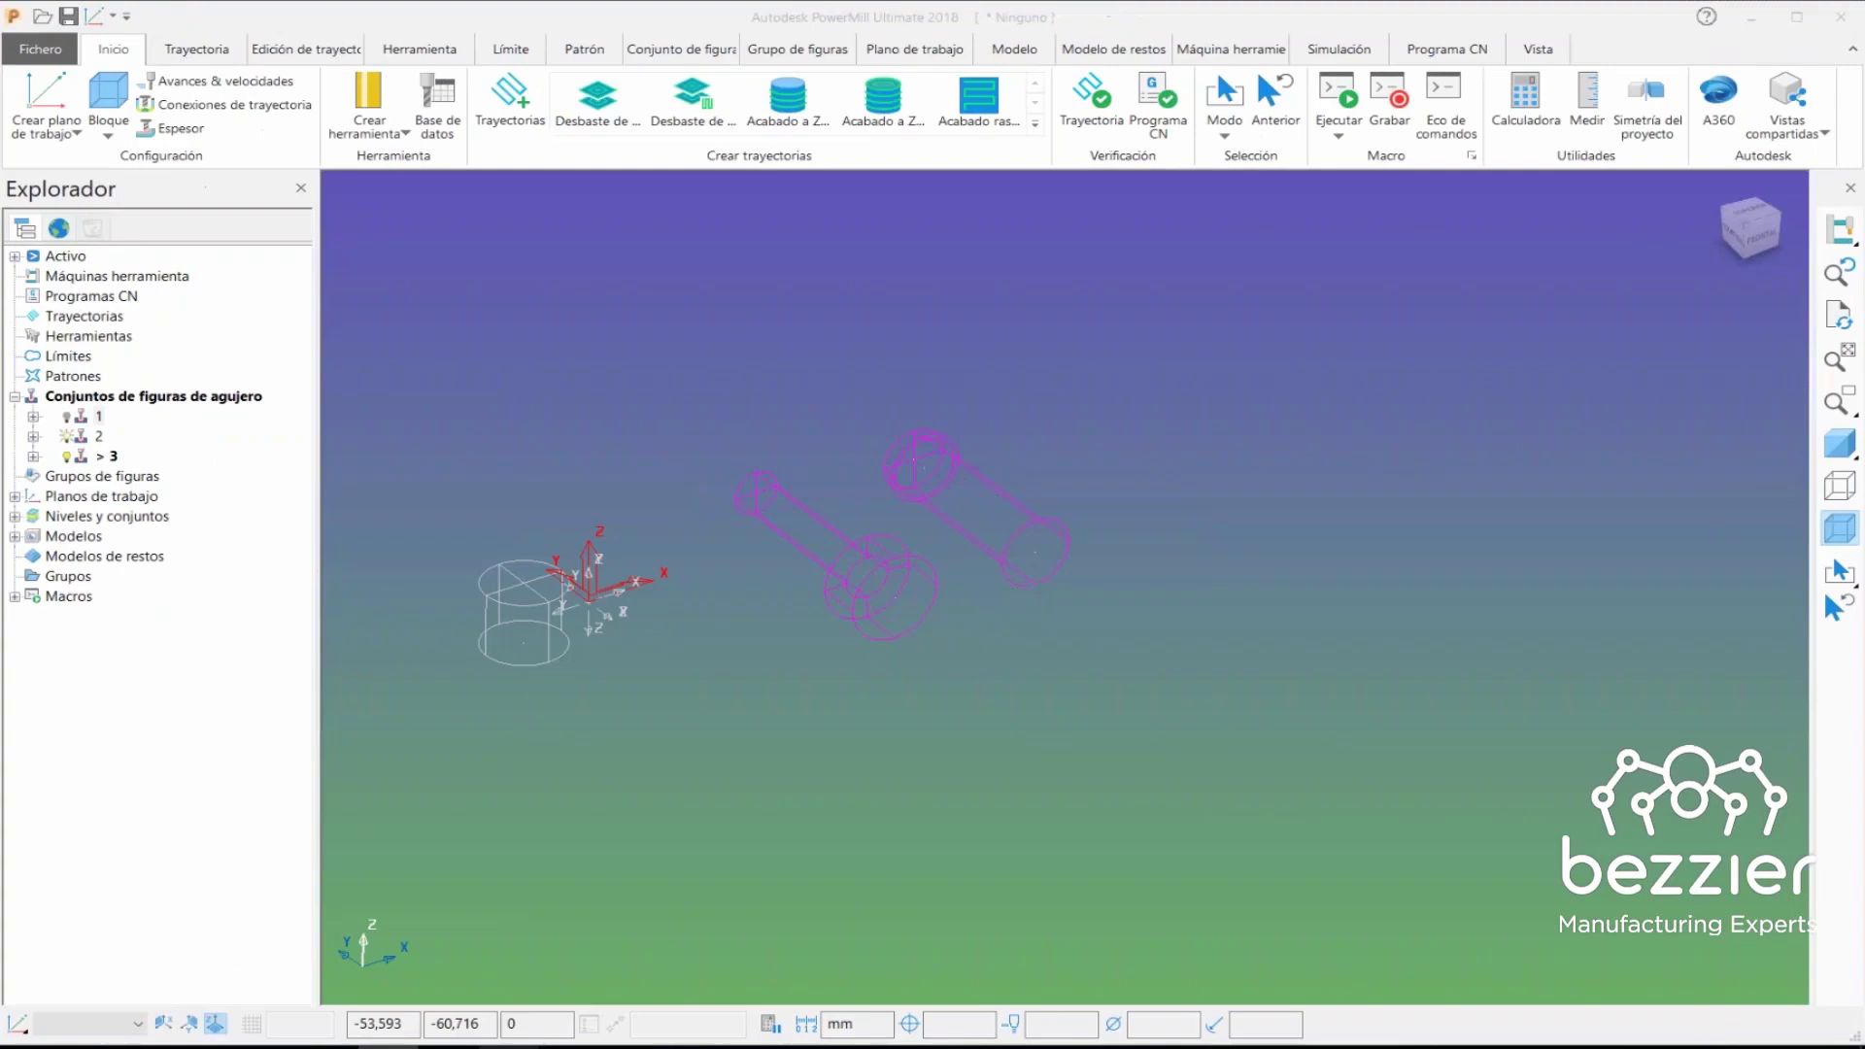
- Return to shaded display and orbit the plate to view its top face
click(1839, 443)
scroll(1086, 553, down, 5)
middle_drag(1024, 528, 854, 370)
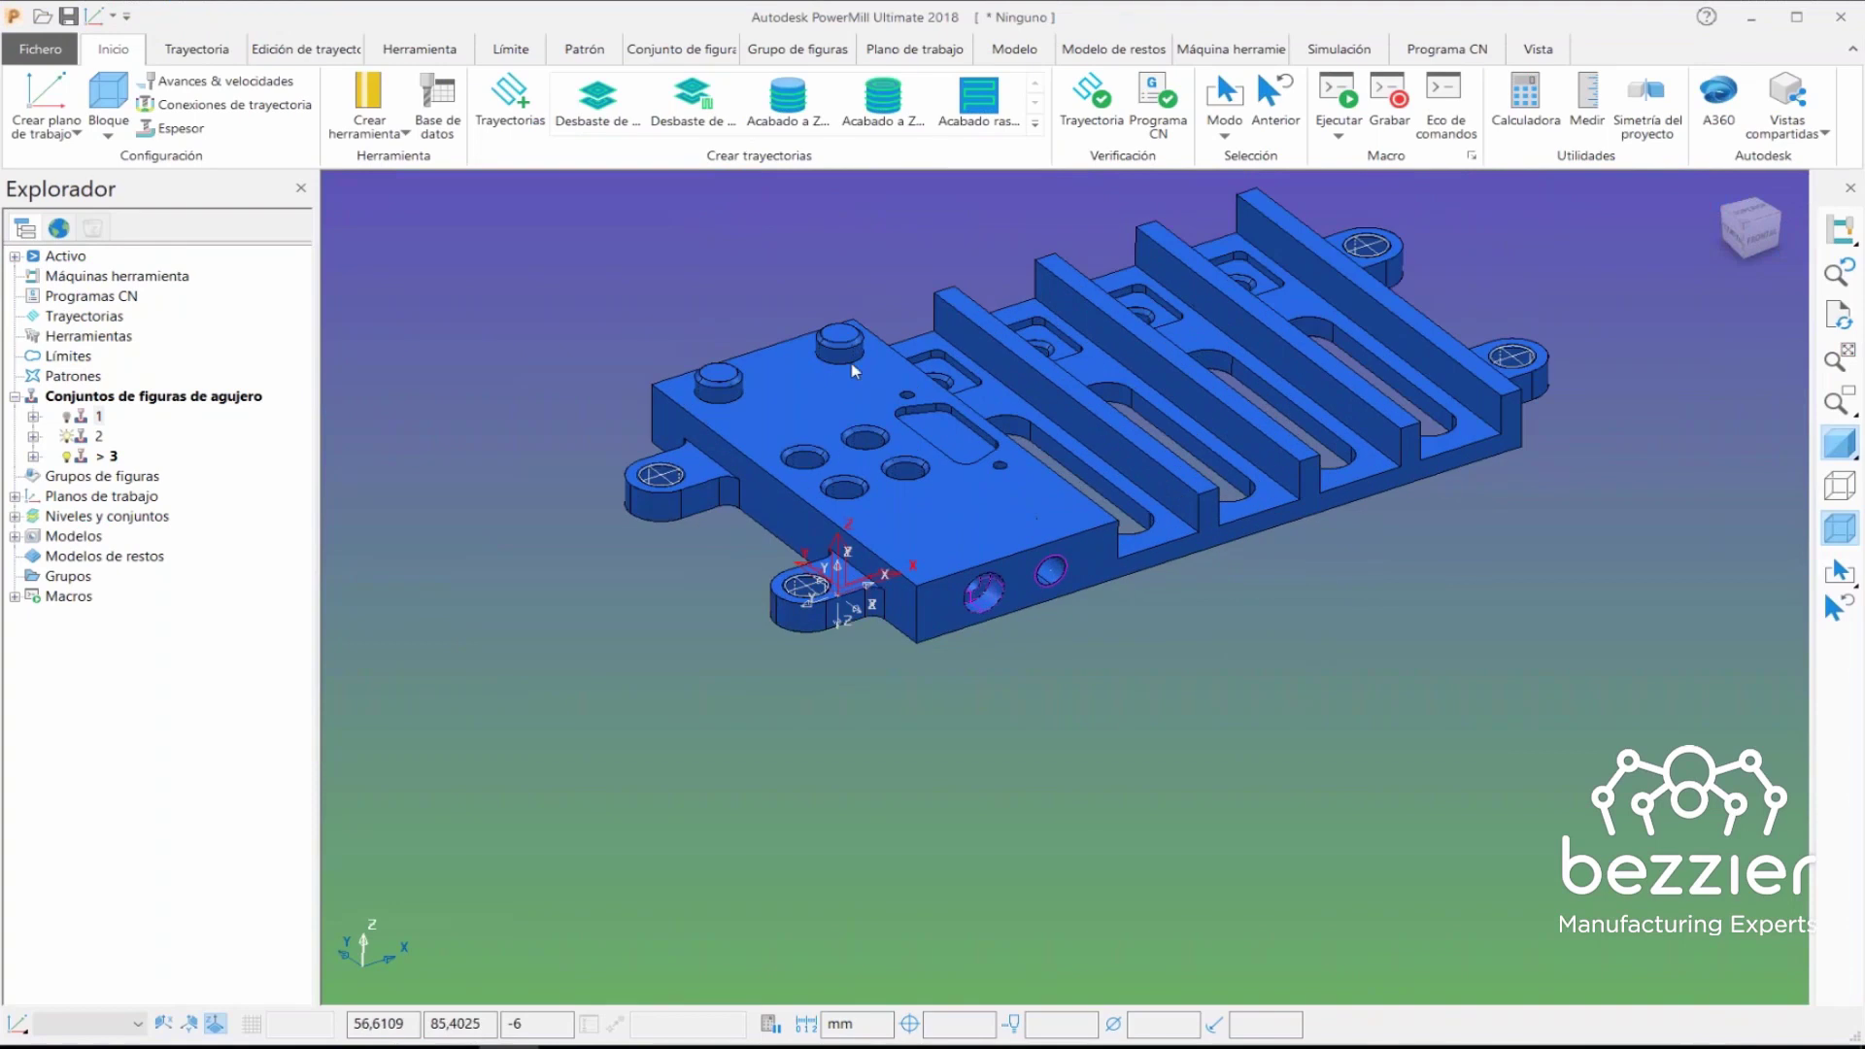
middle_drag(1245, 346, 1250, 257)
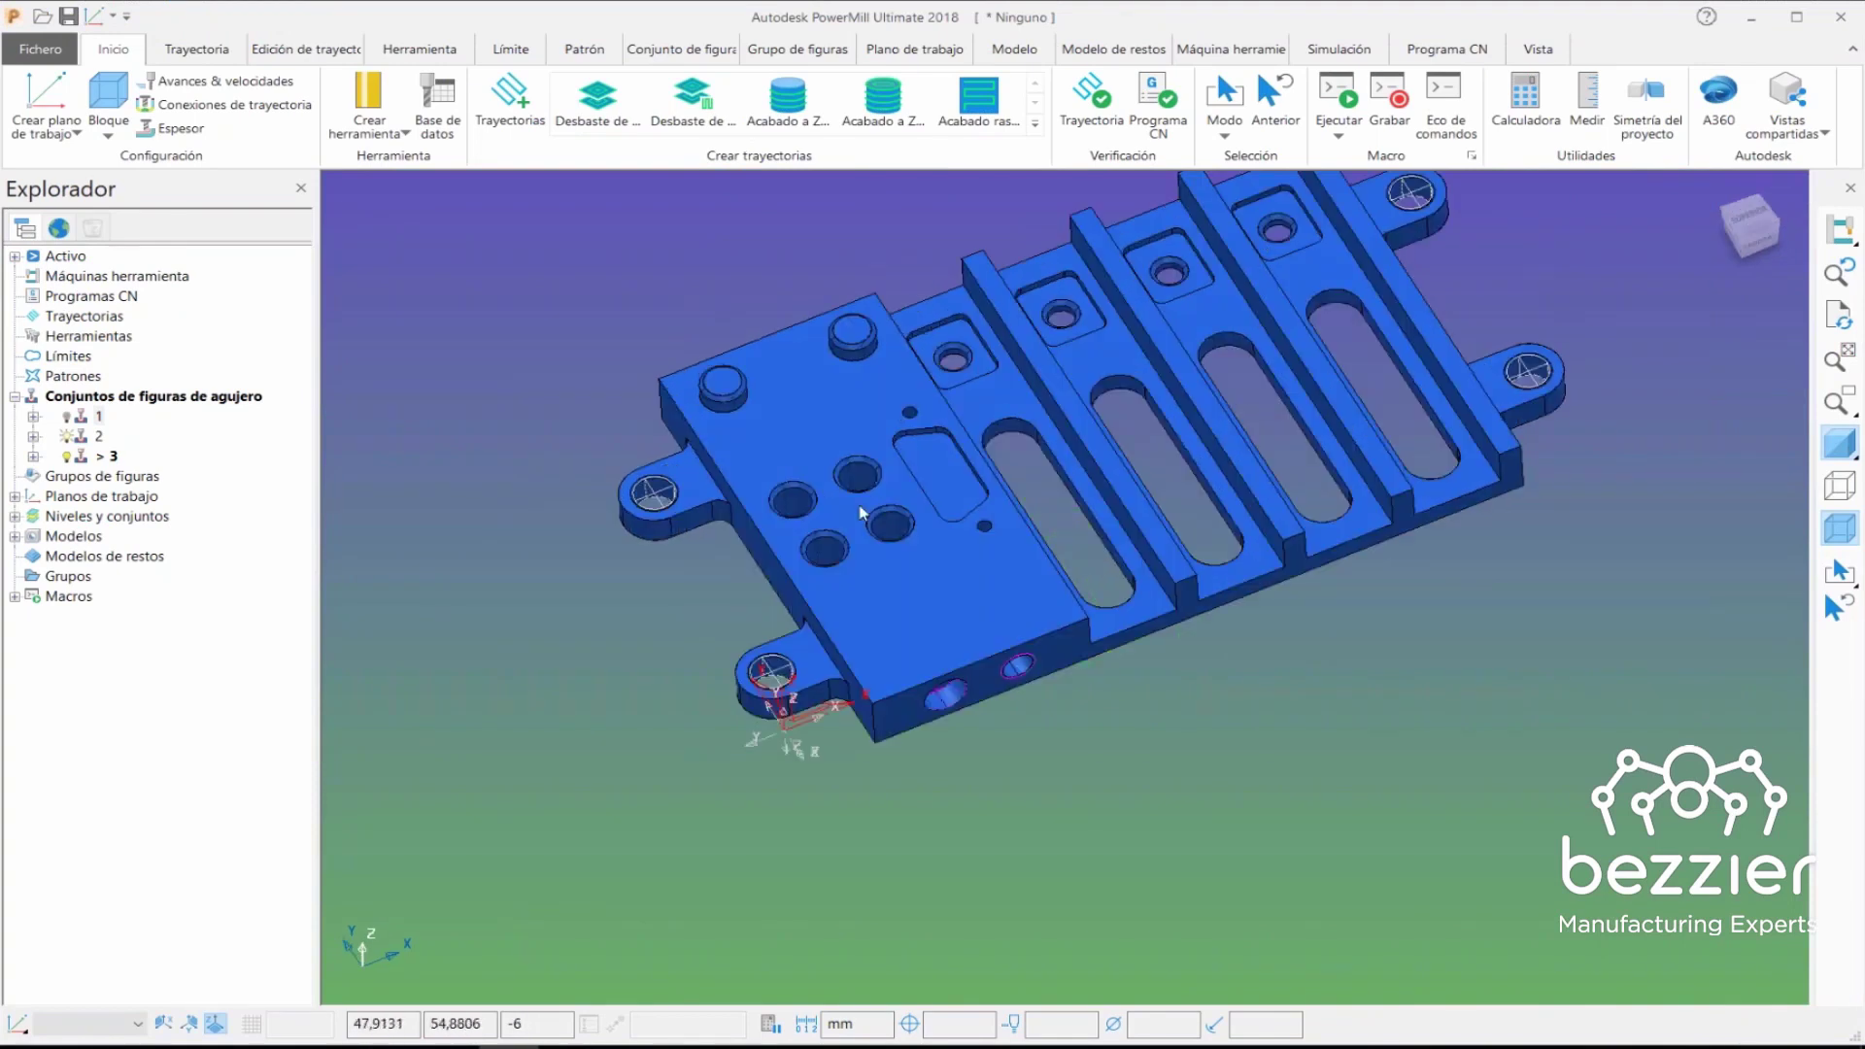
middle_drag(861, 512, 956, 507)
scroll(957, 495, up, 2)
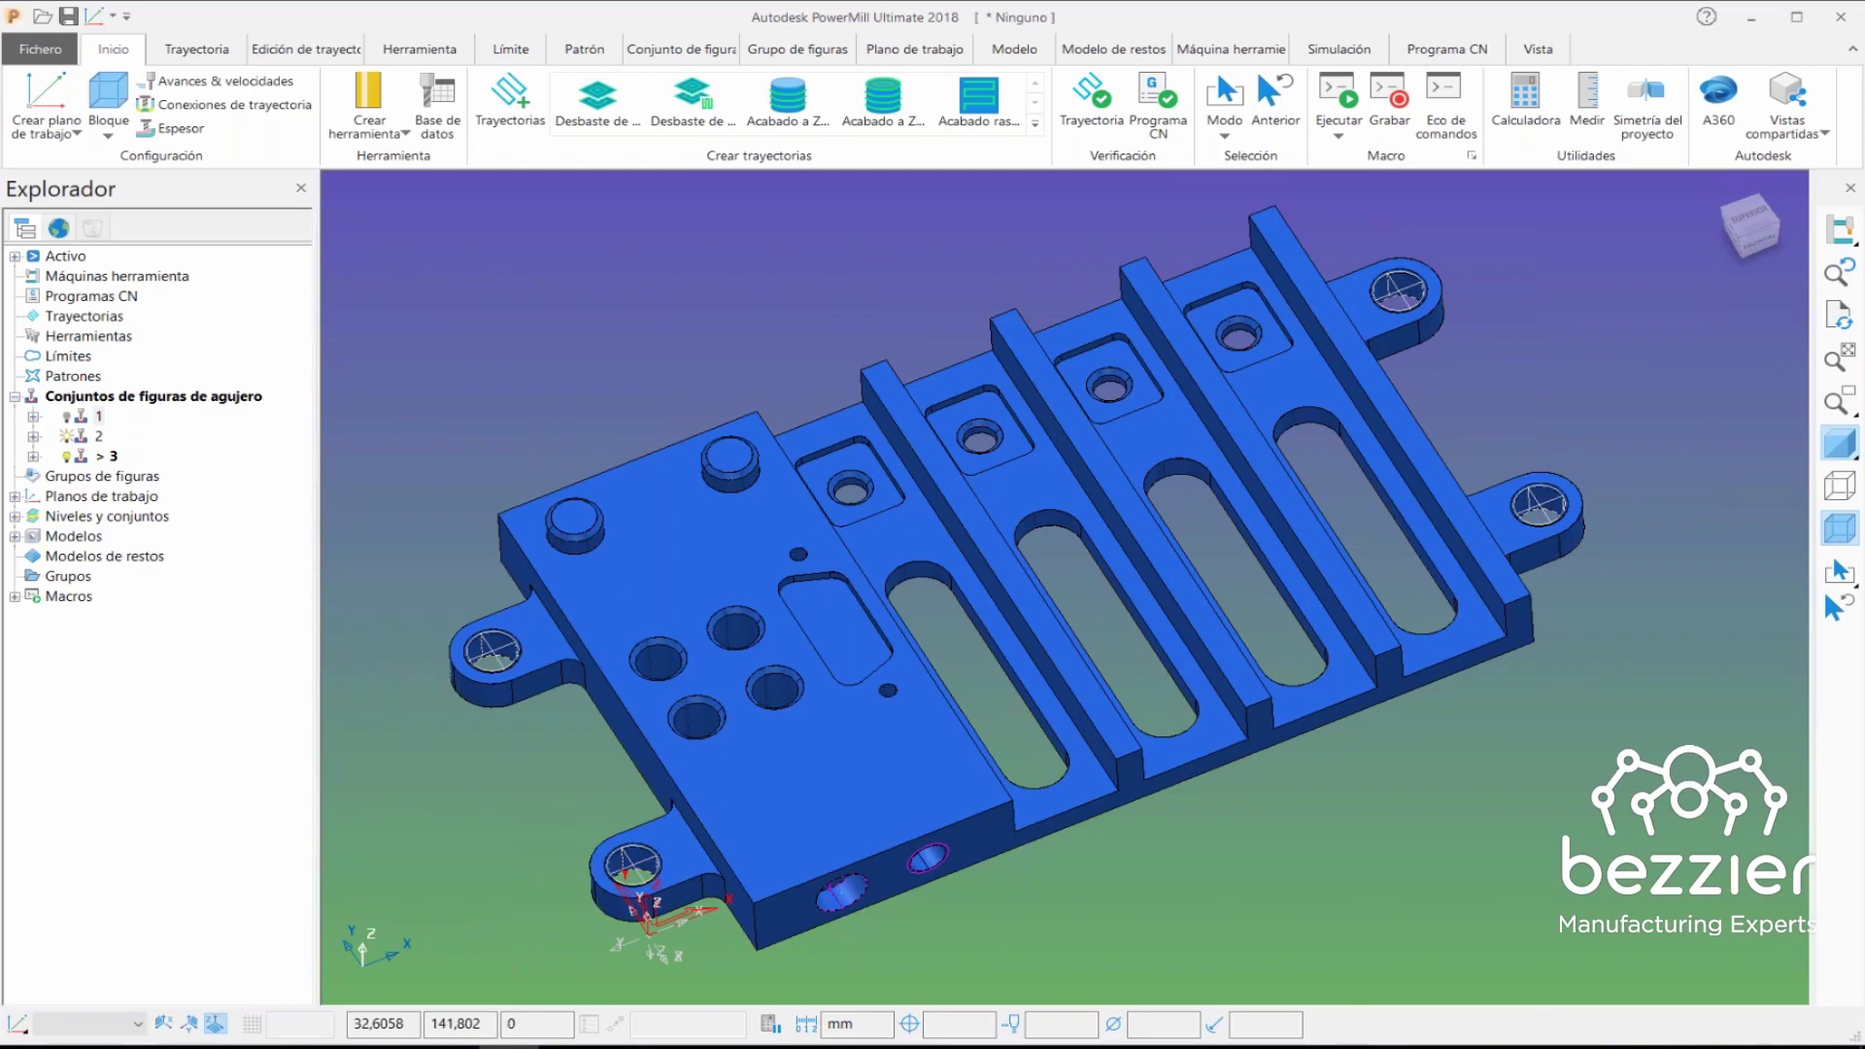
- Close the PowerMill project without saving changes
click(40, 49)
key(Escape)
click(188, 450)
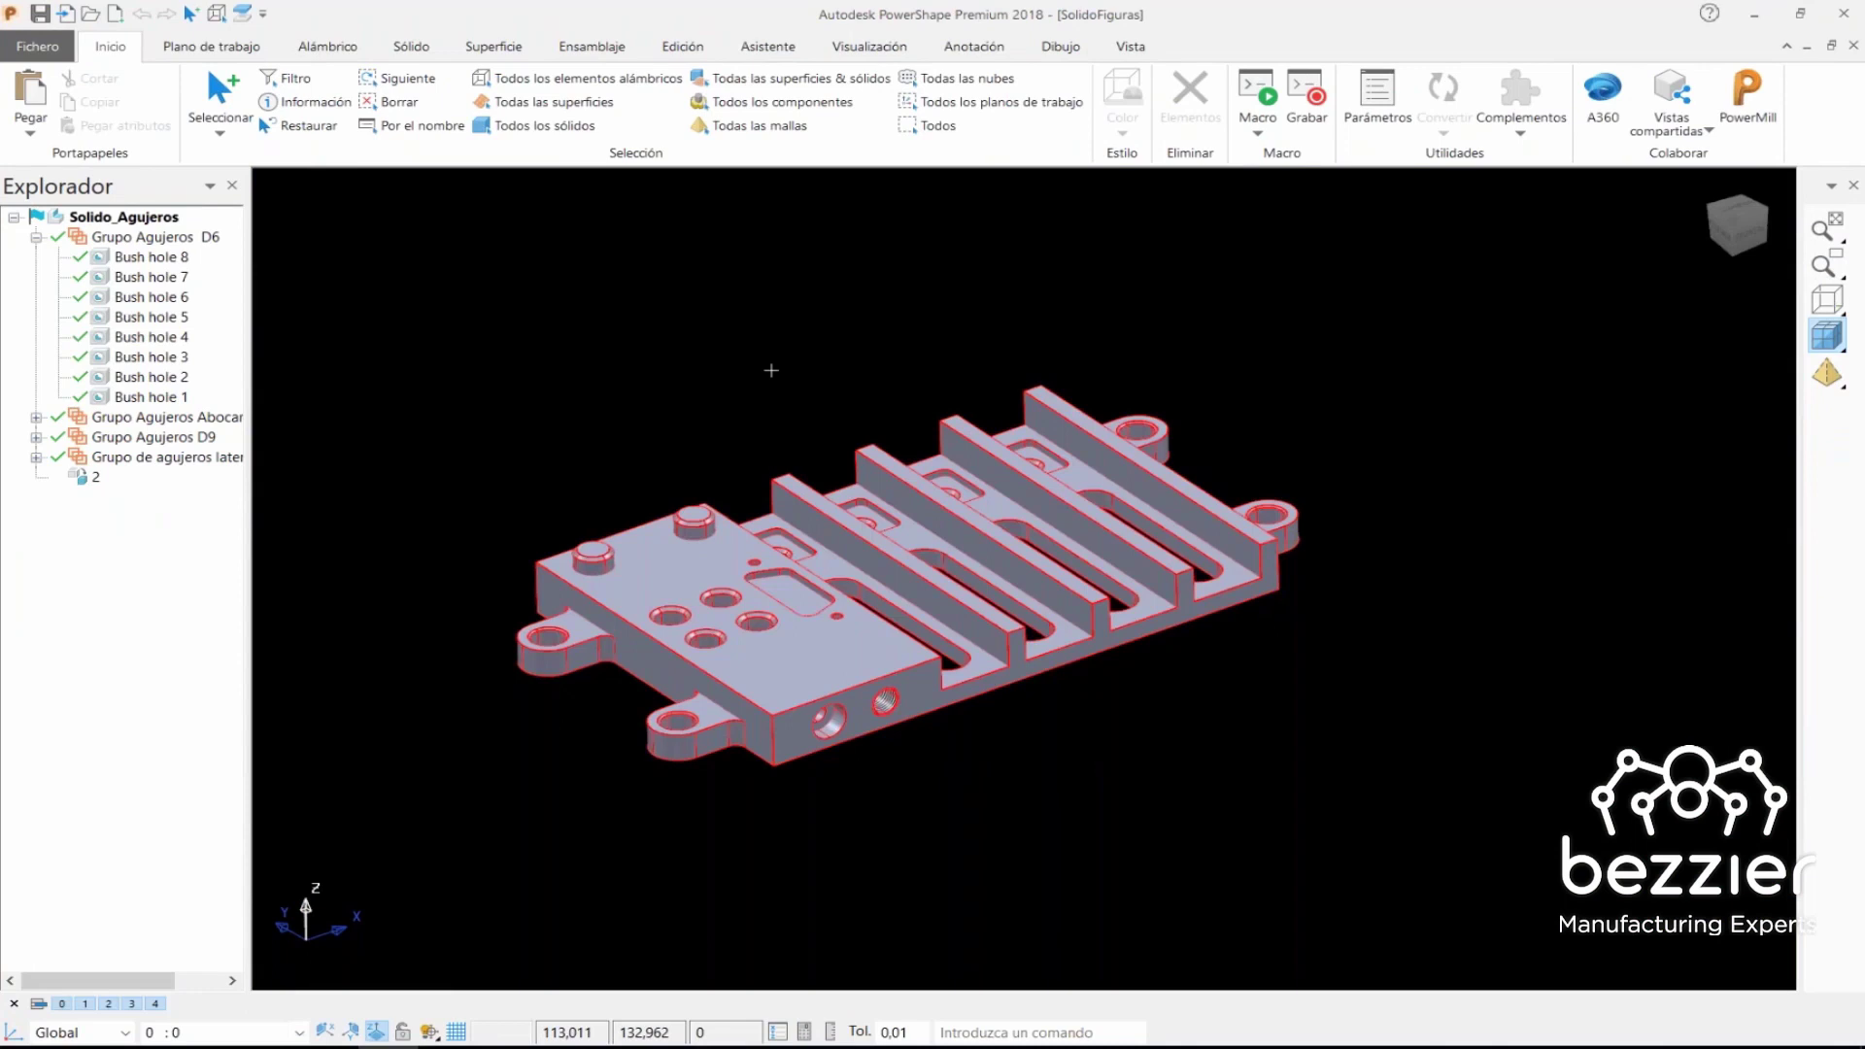
- Uncheck Crear Geometria del Agujero in Fabricación > Exportar options and accept
middle_drag(757, 399, 778, 398)
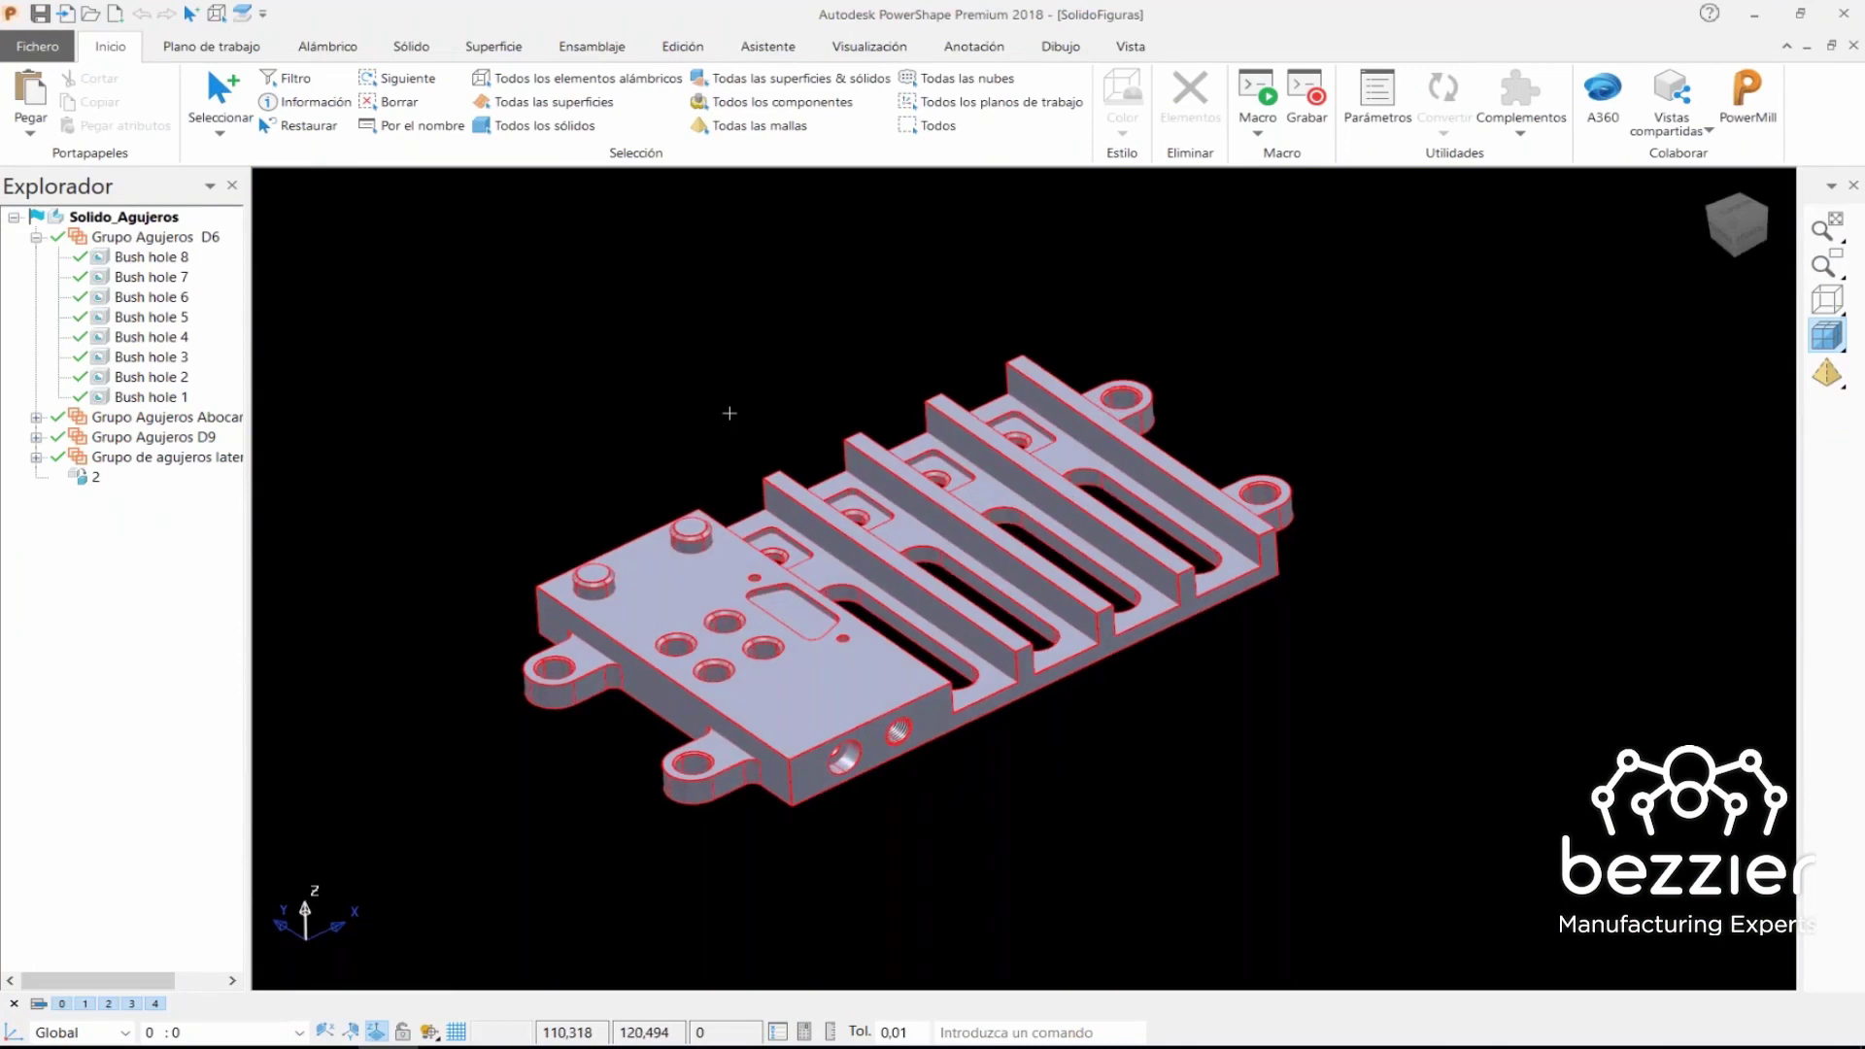
click(34, 51)
click(45, 476)
click(261, 181)
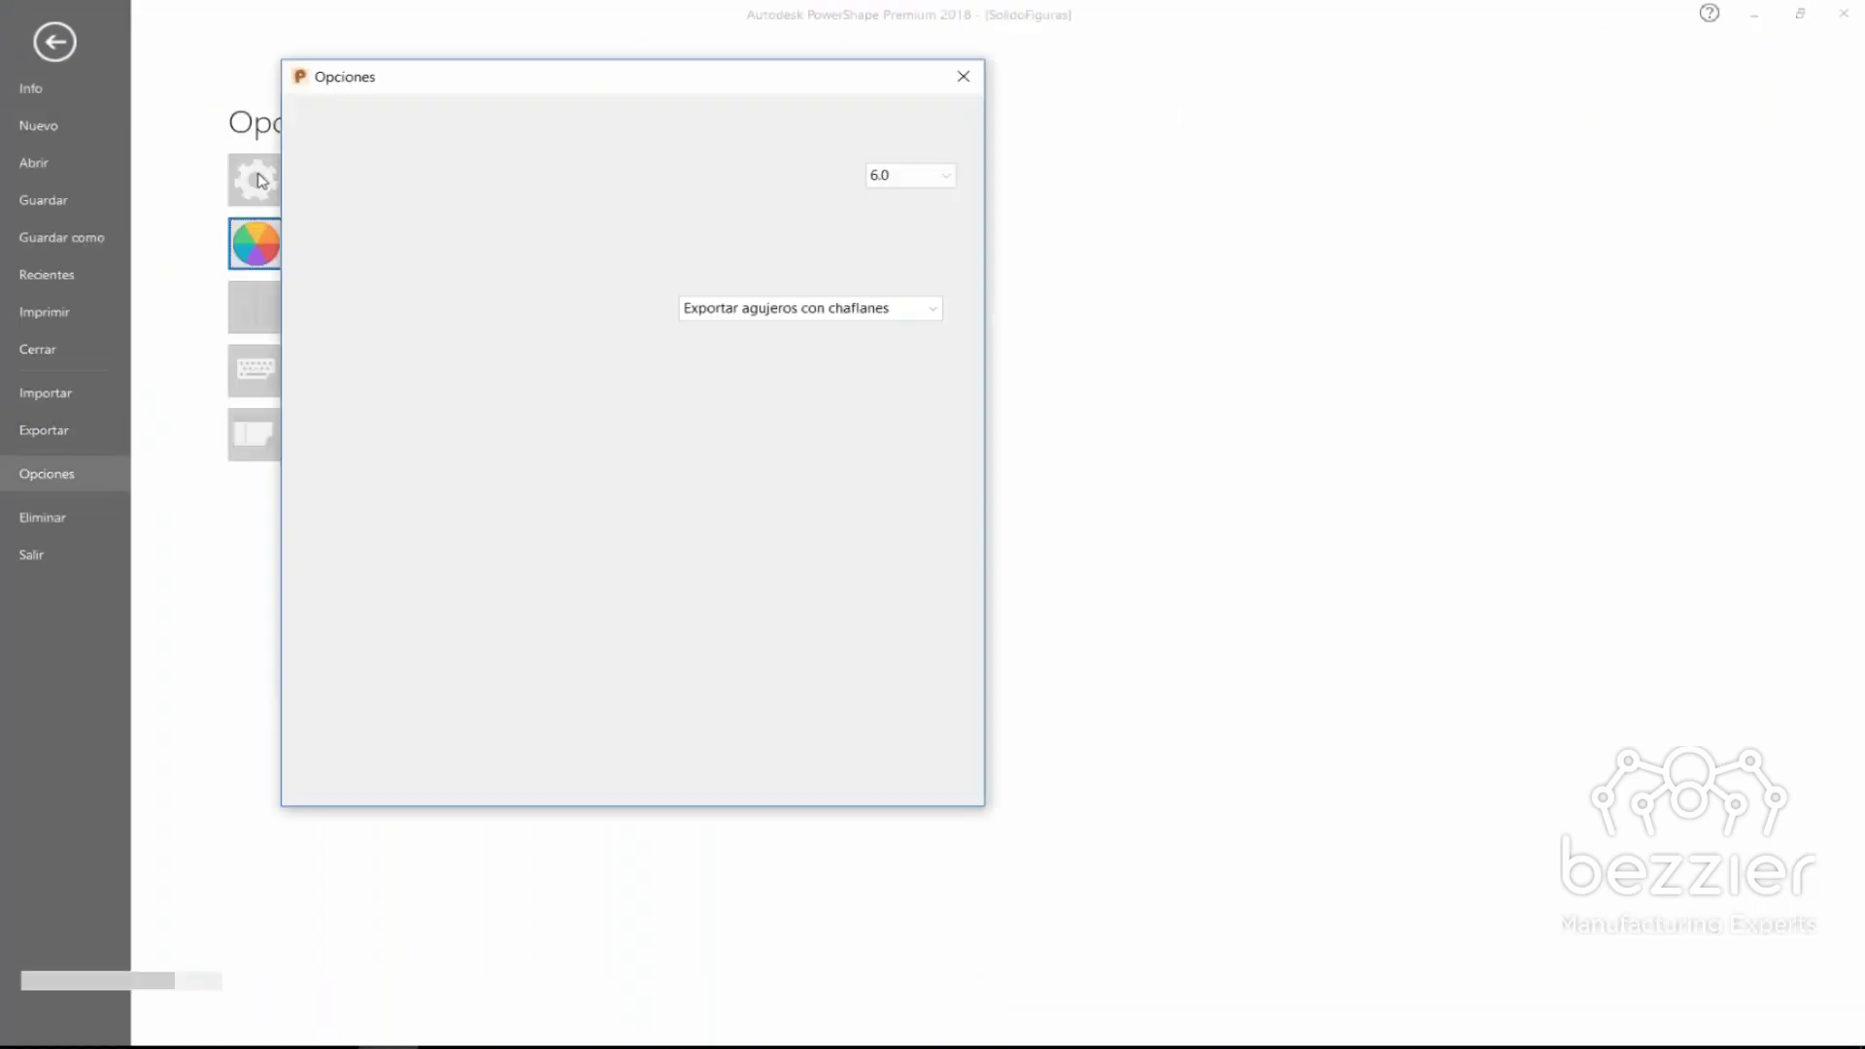
click(335, 439)
click(361, 497)
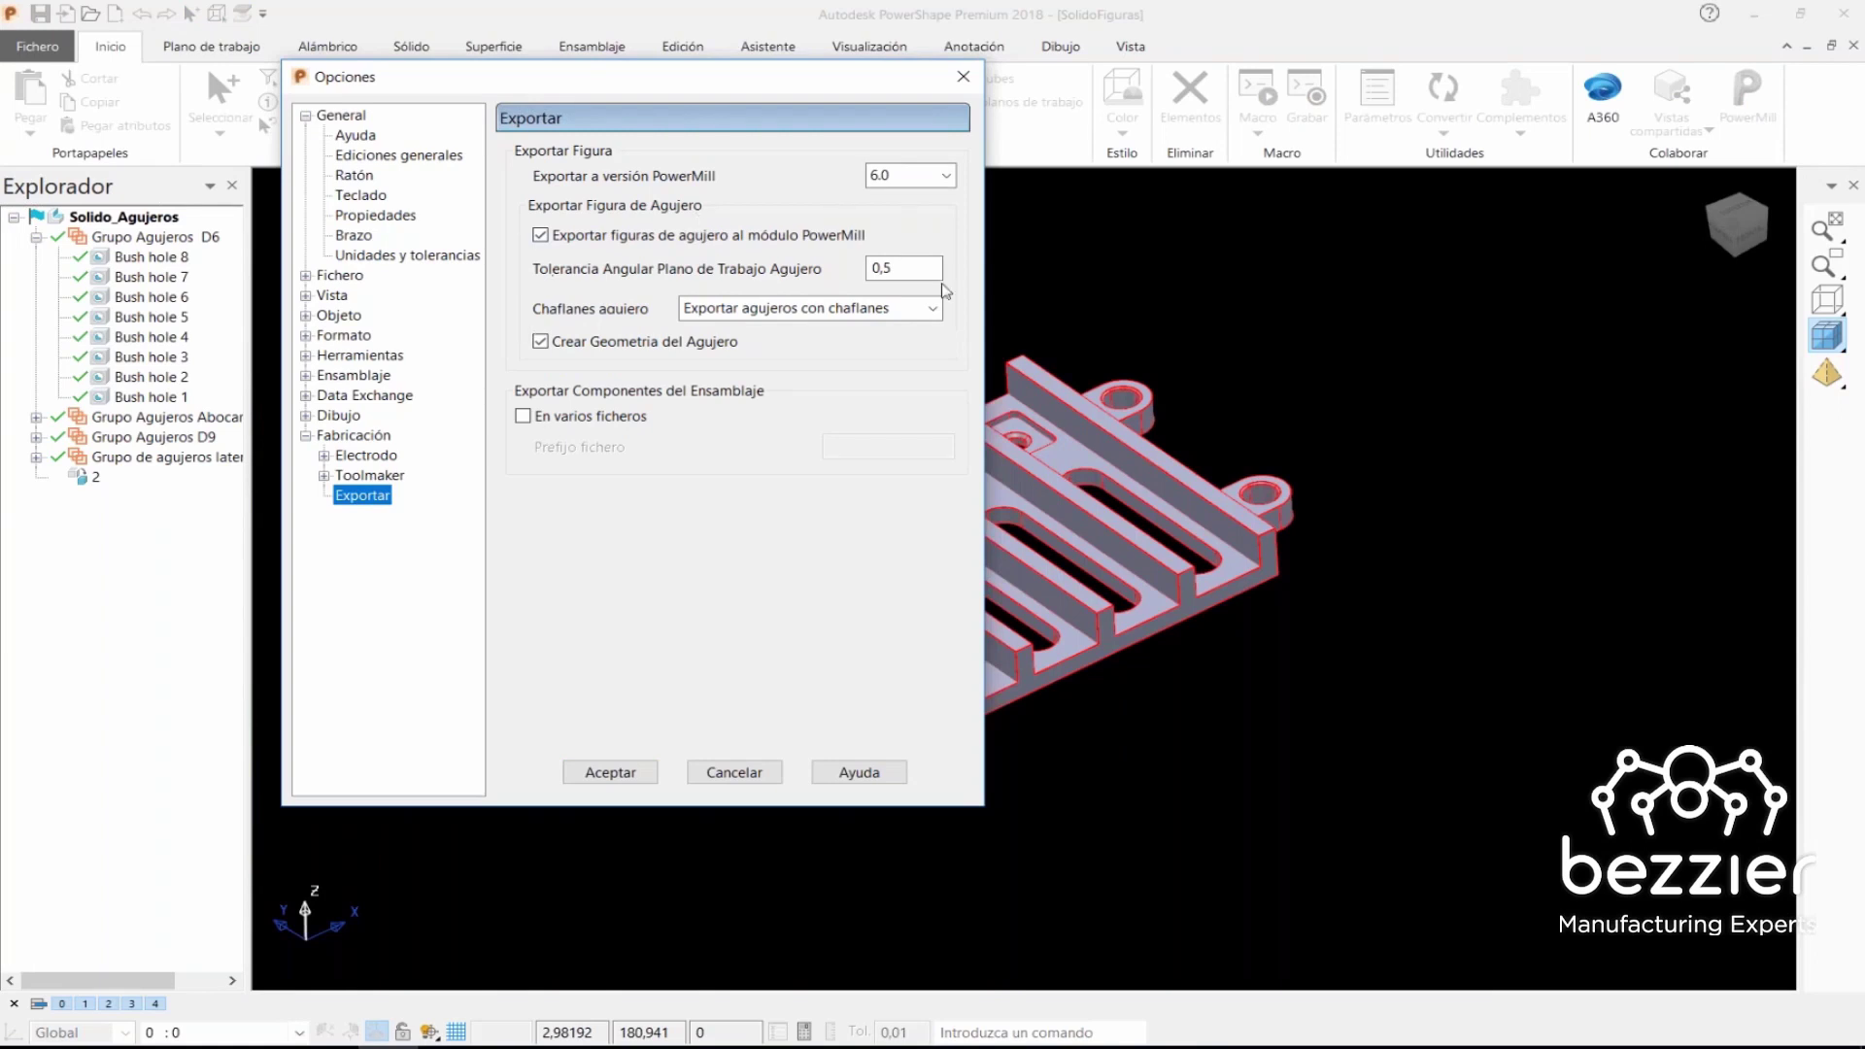
mouse_move(542, 342)
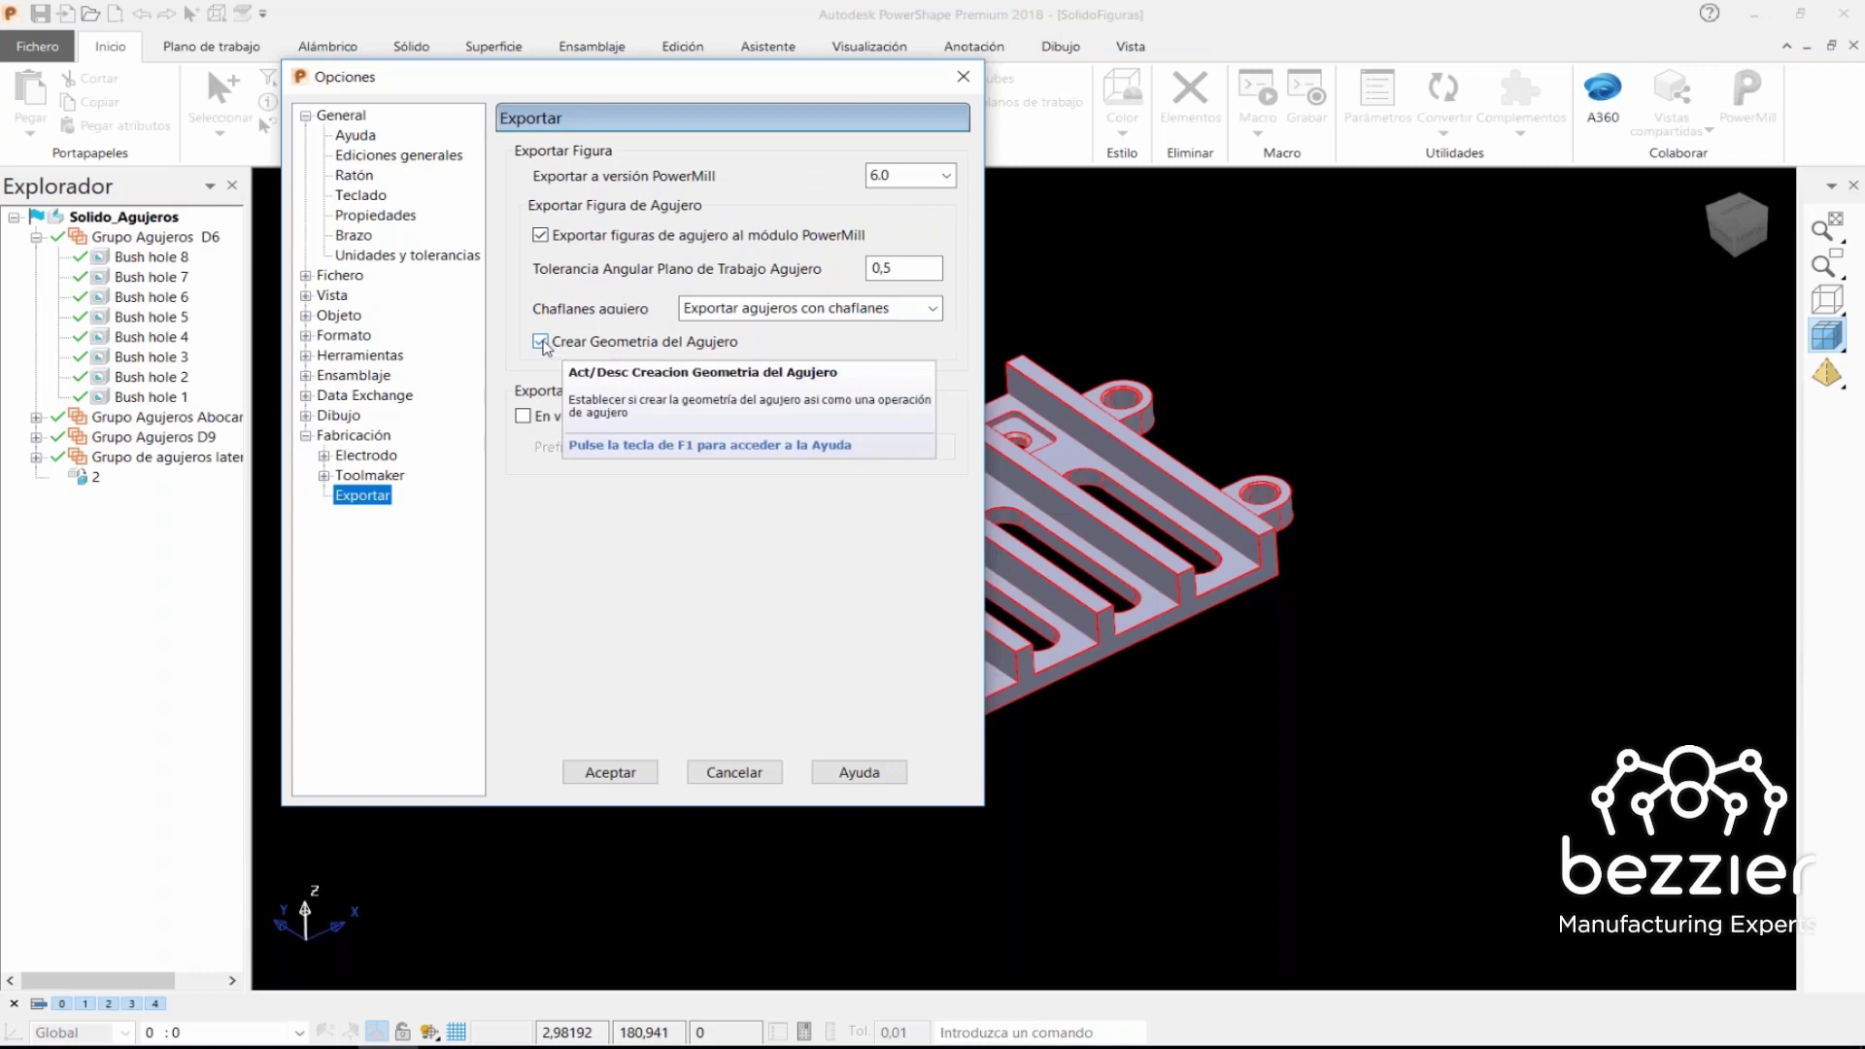
click(541, 341)
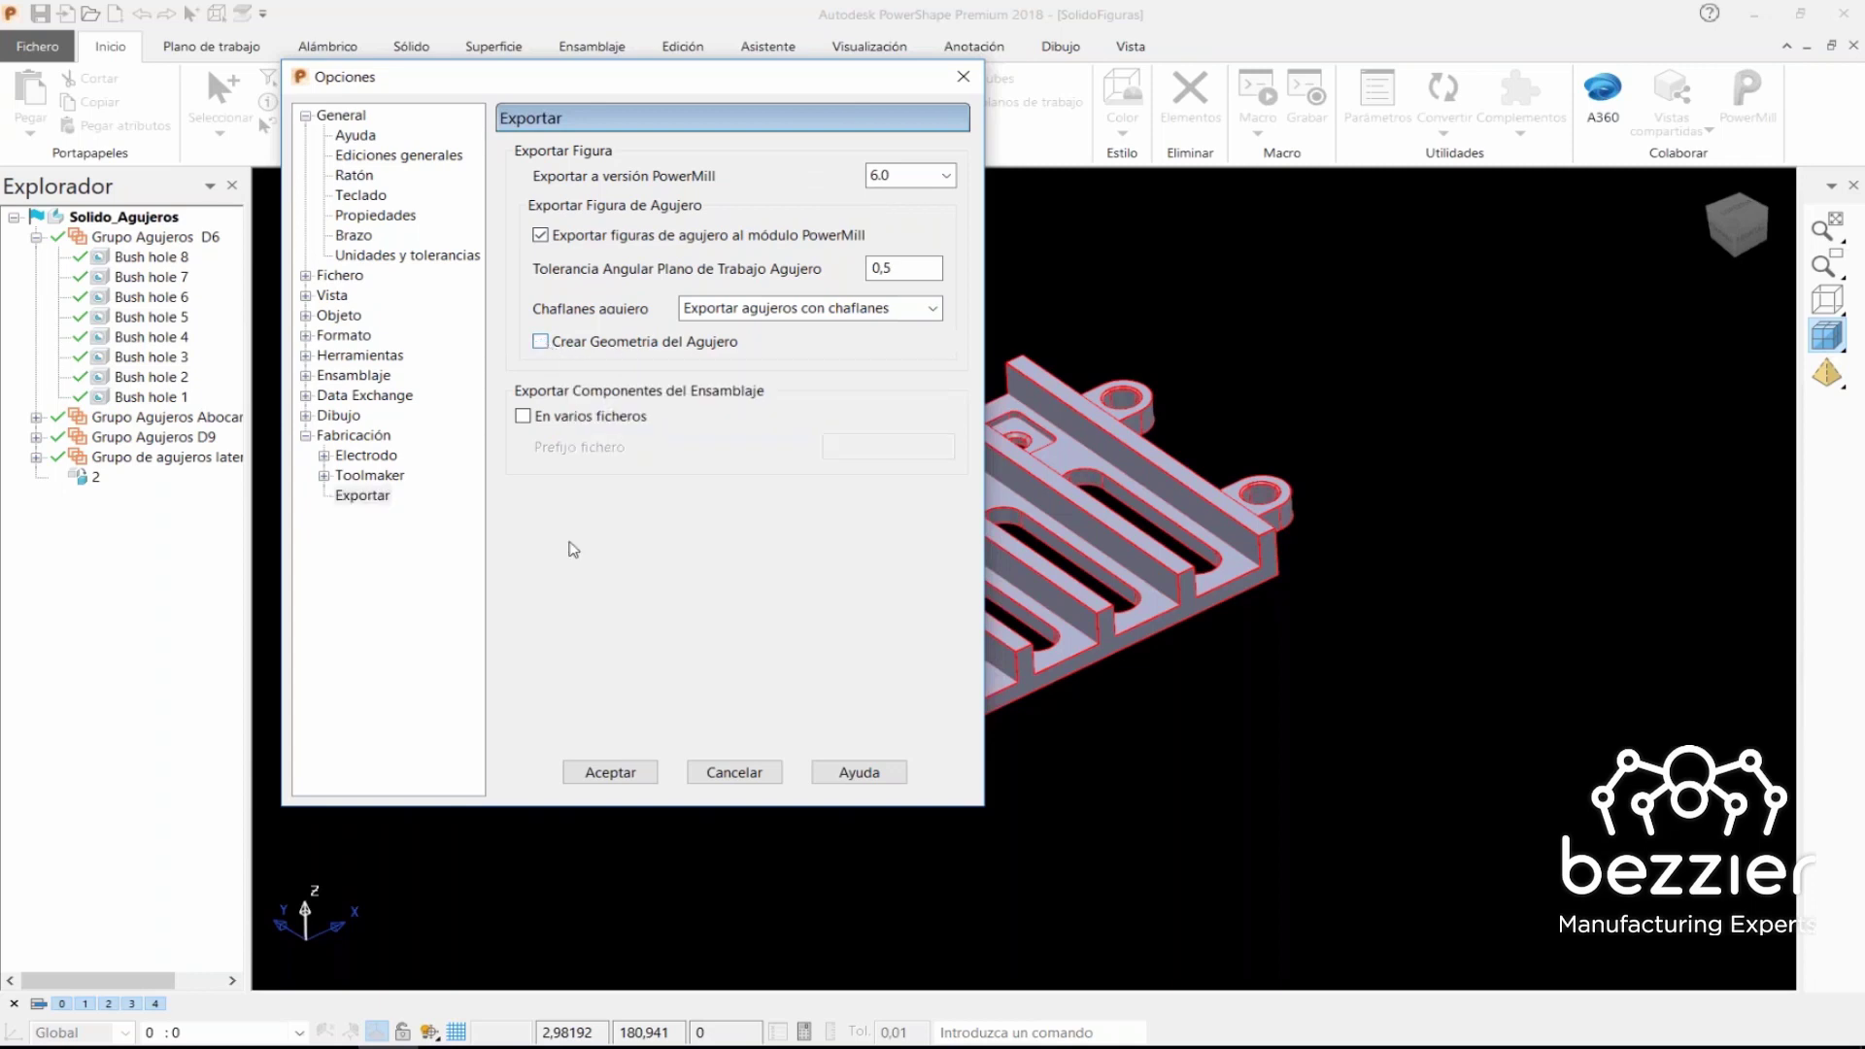
click(600, 773)
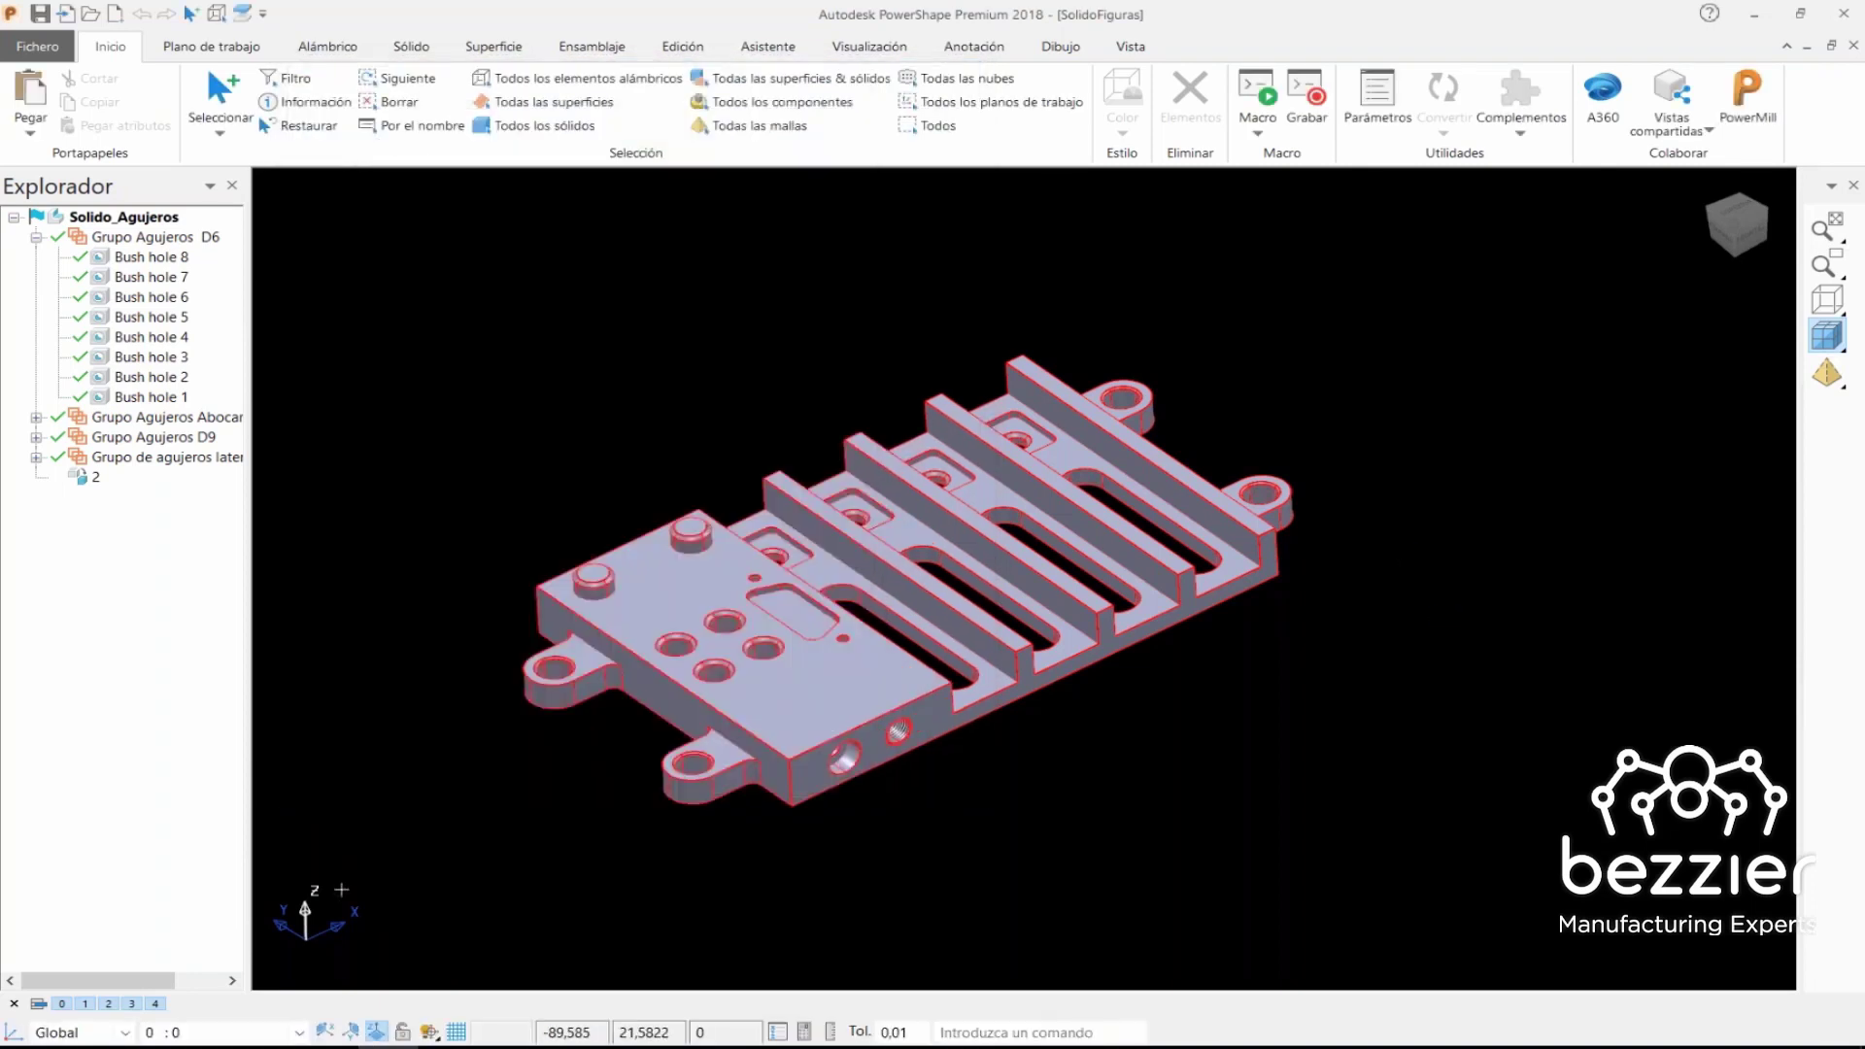
- Delete the old SolidoFiguras1 .dgk and .xml files and Features.xsd from the webinar folder
click(449, 1045)
drag(757, 568, 740, 471)
key(Delete)
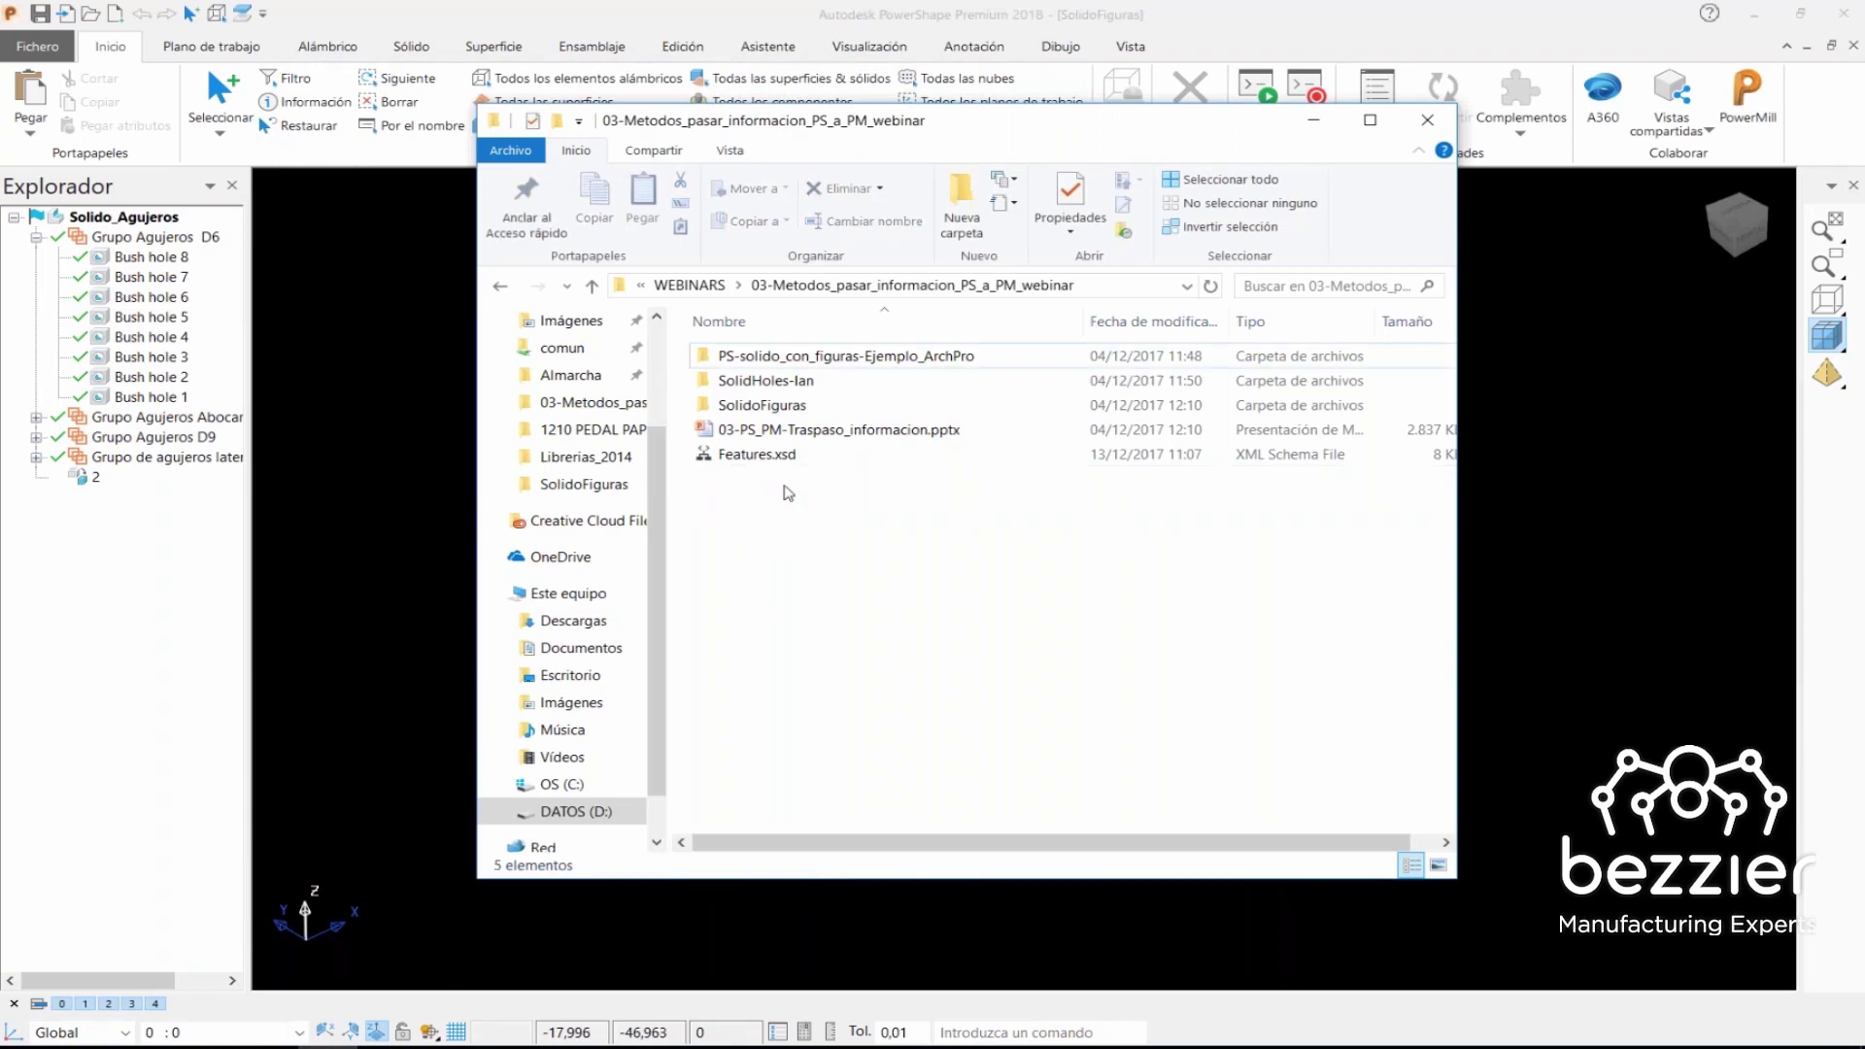
click(751, 457)
key(Delete)
click(1317, 123)
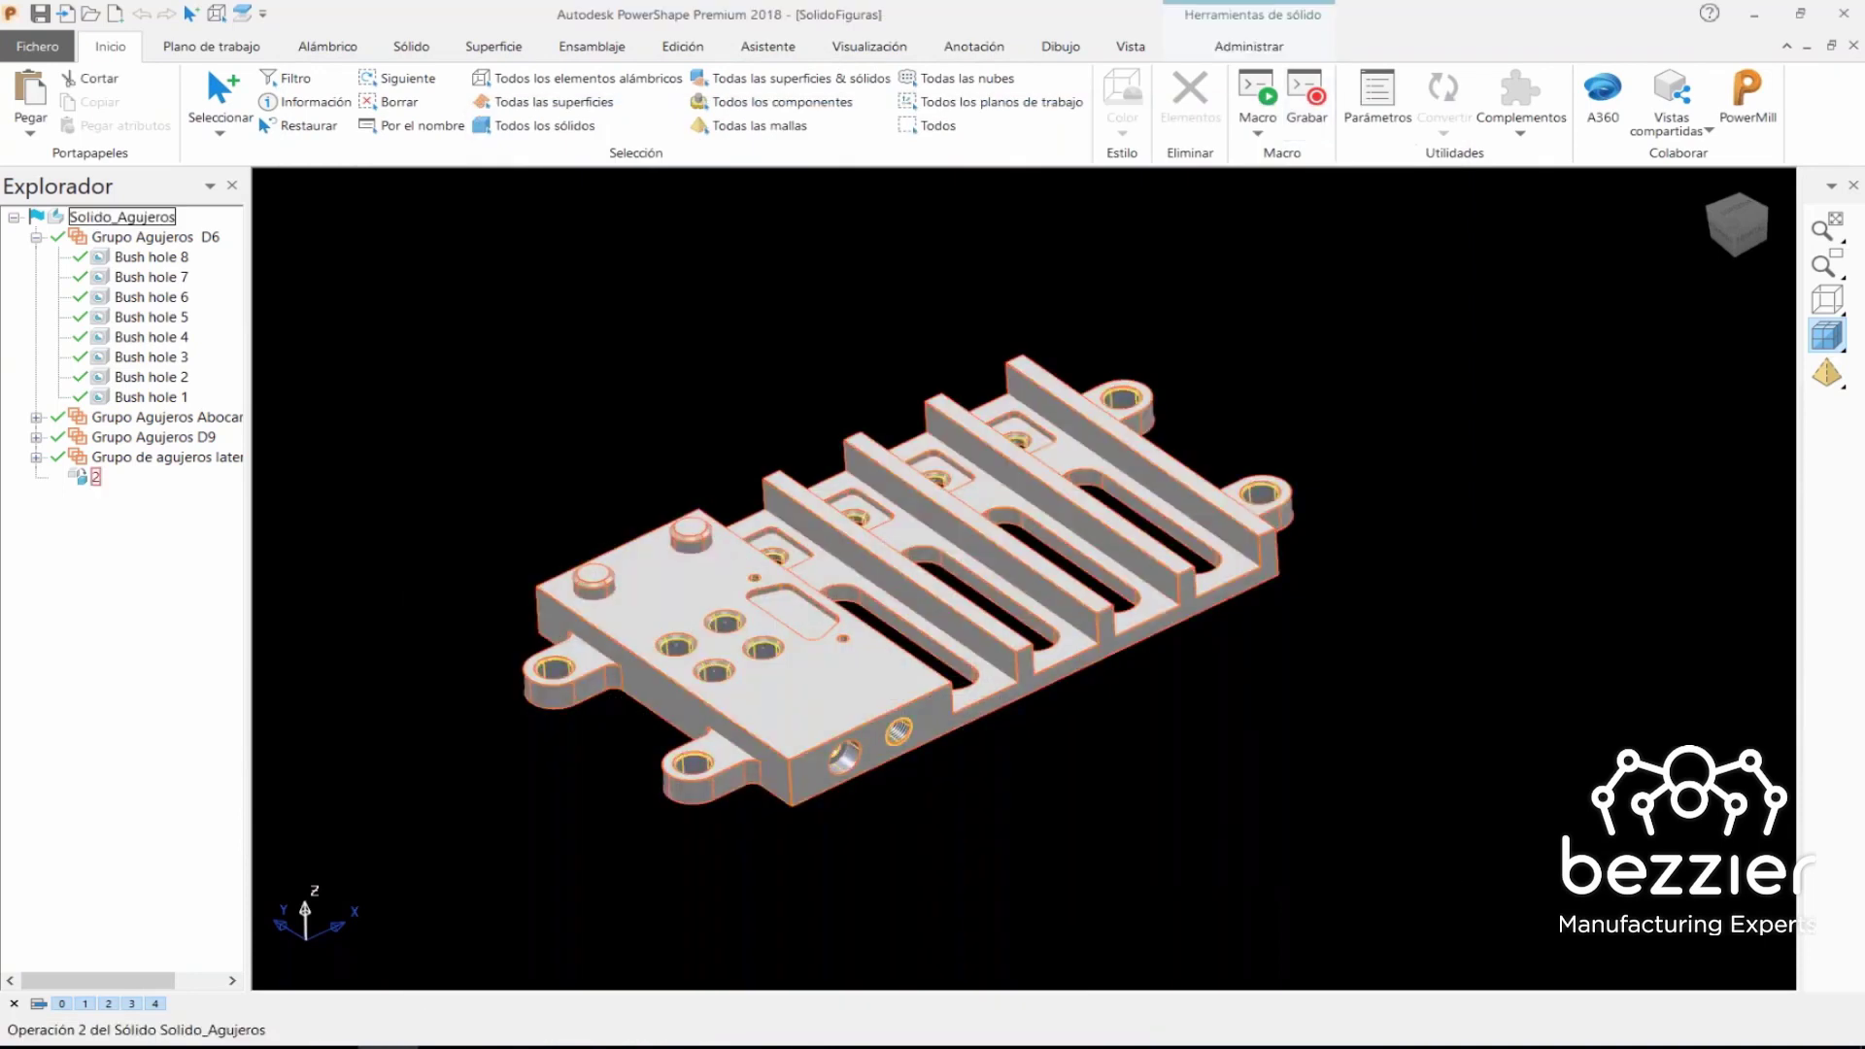
- Export only the selected plate solid as a .dgk in the webinar folder, adding '2' to the name
click(37, 46)
click(45, 435)
click(470, 640)
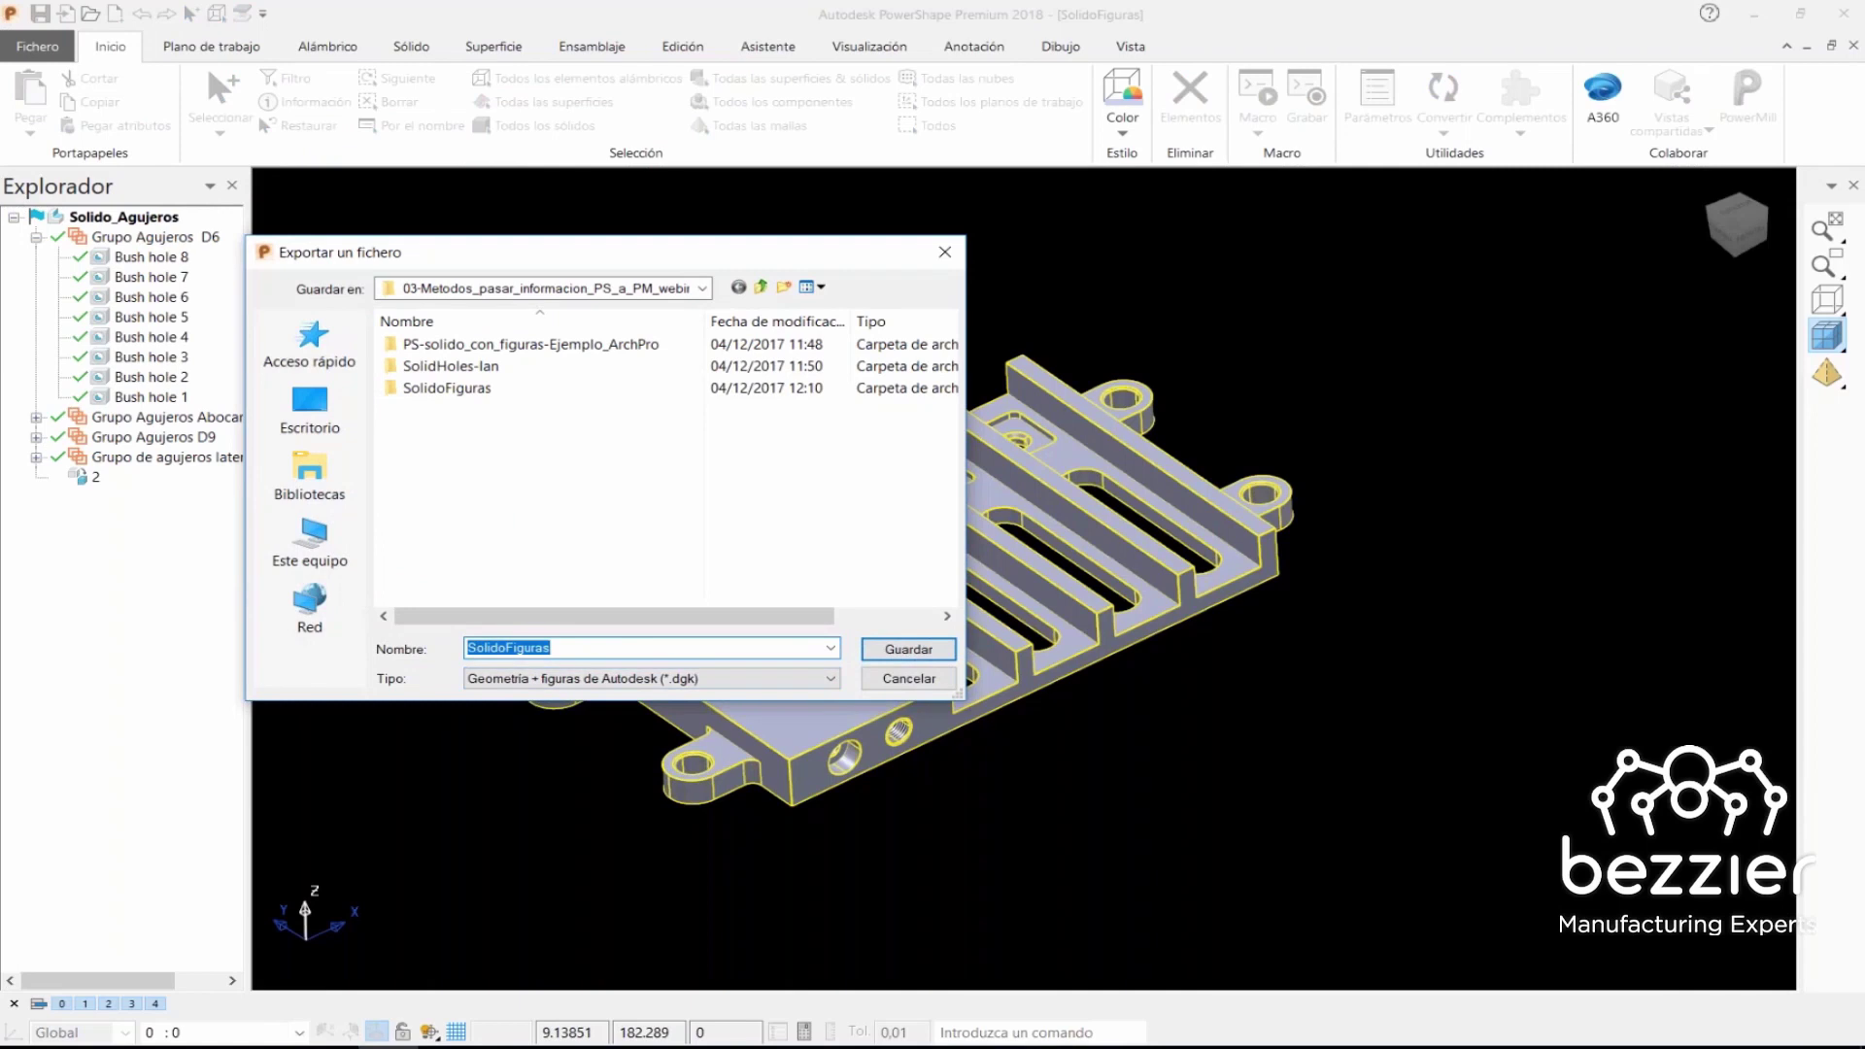
click(910, 649)
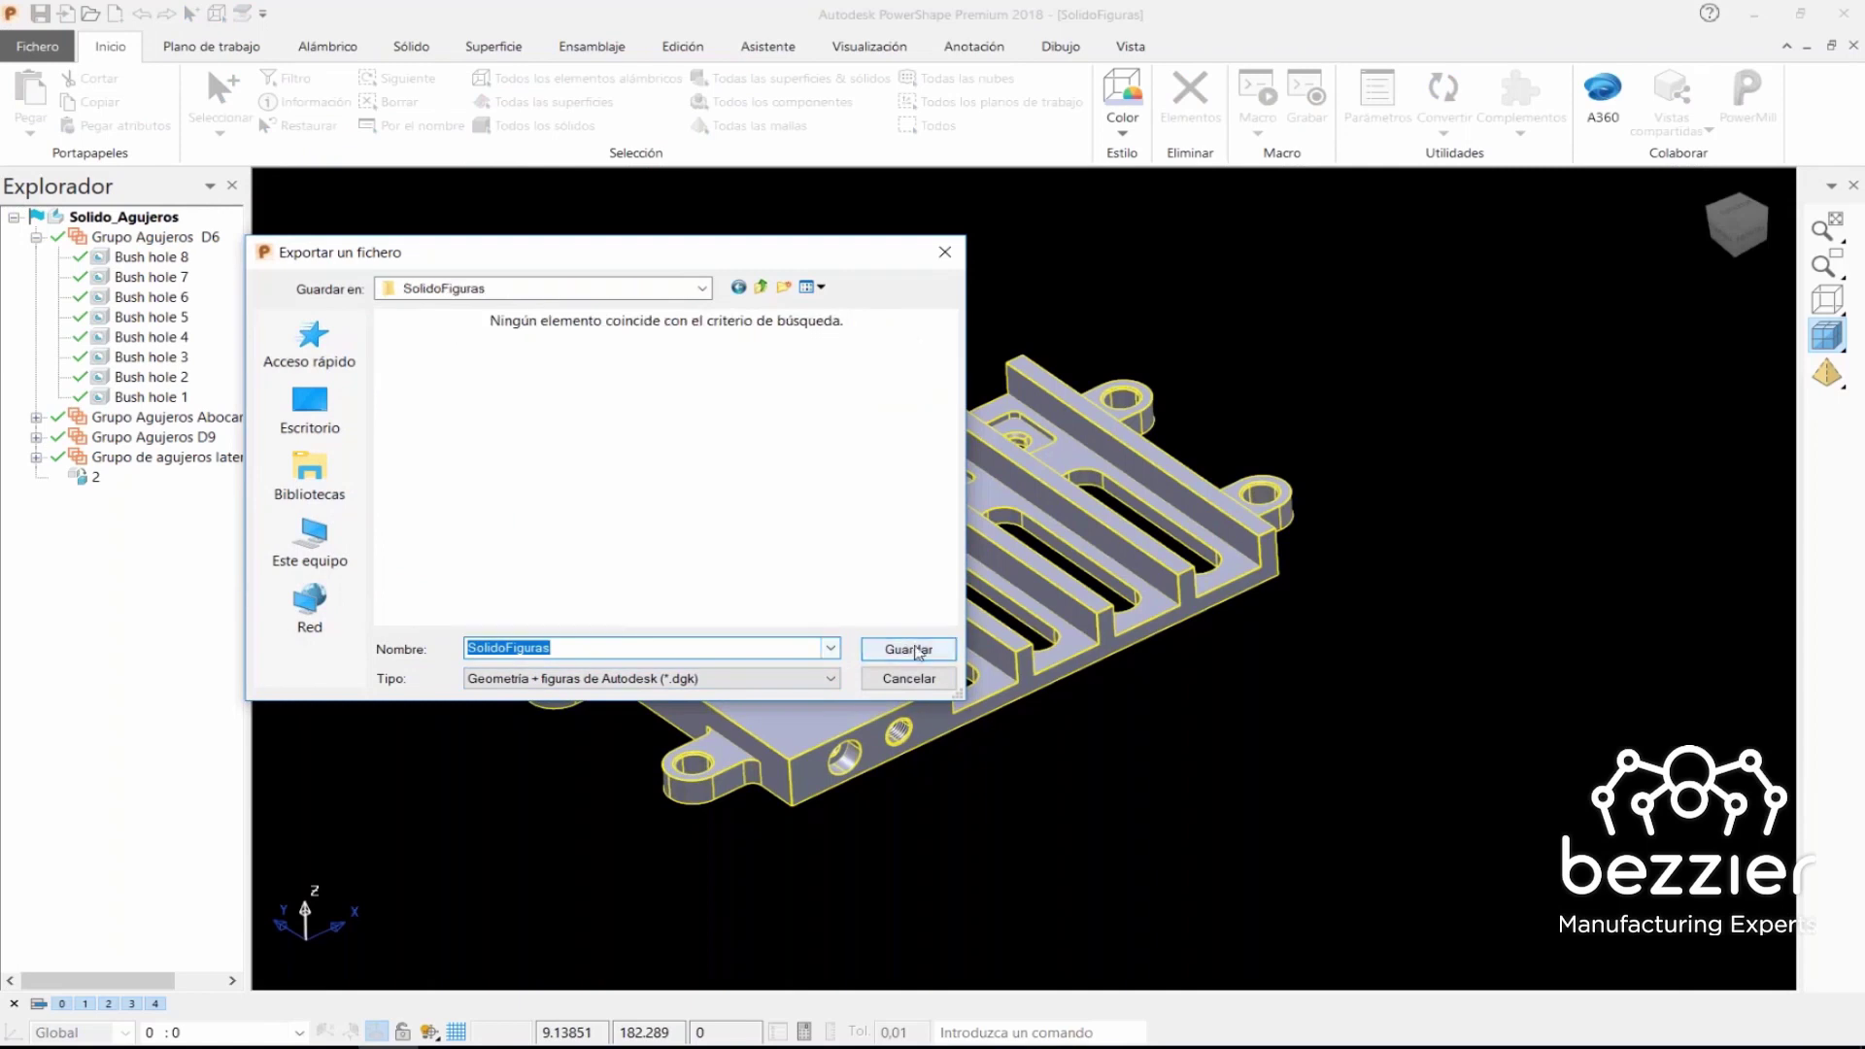
click(760, 287)
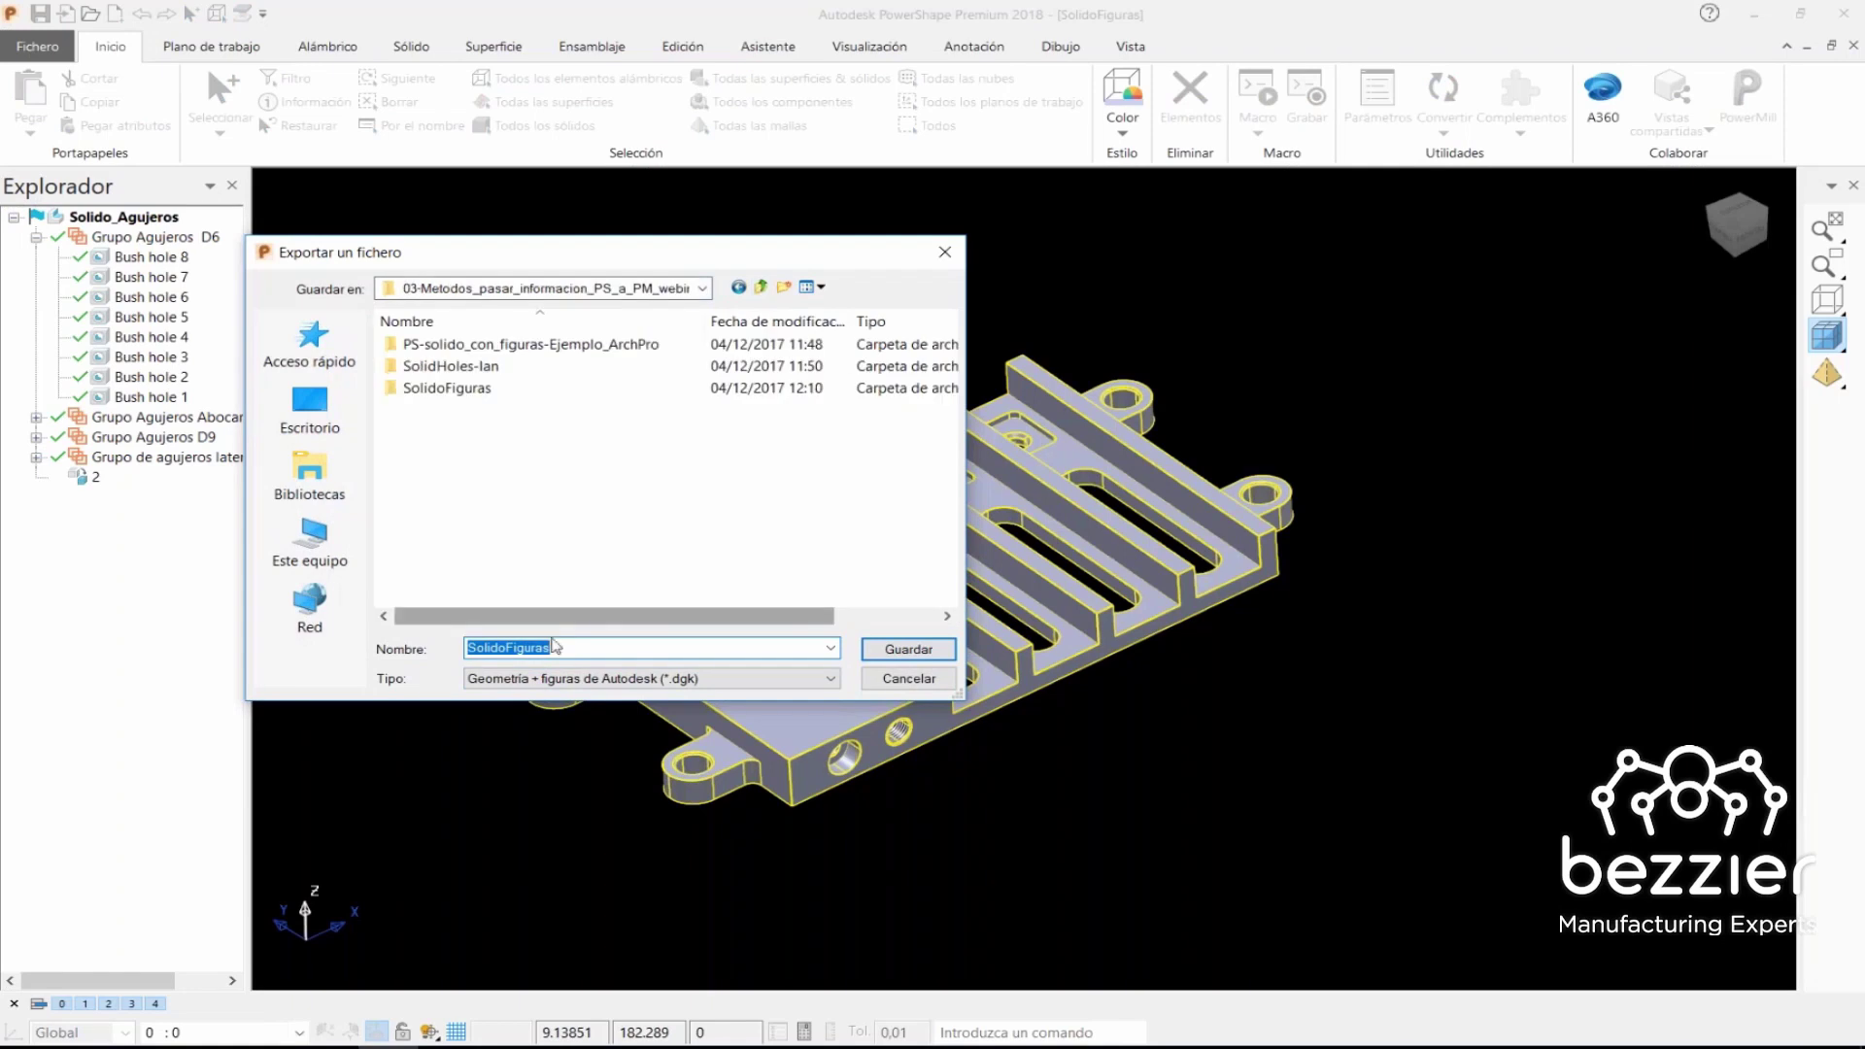
click(559, 648)
text(2)
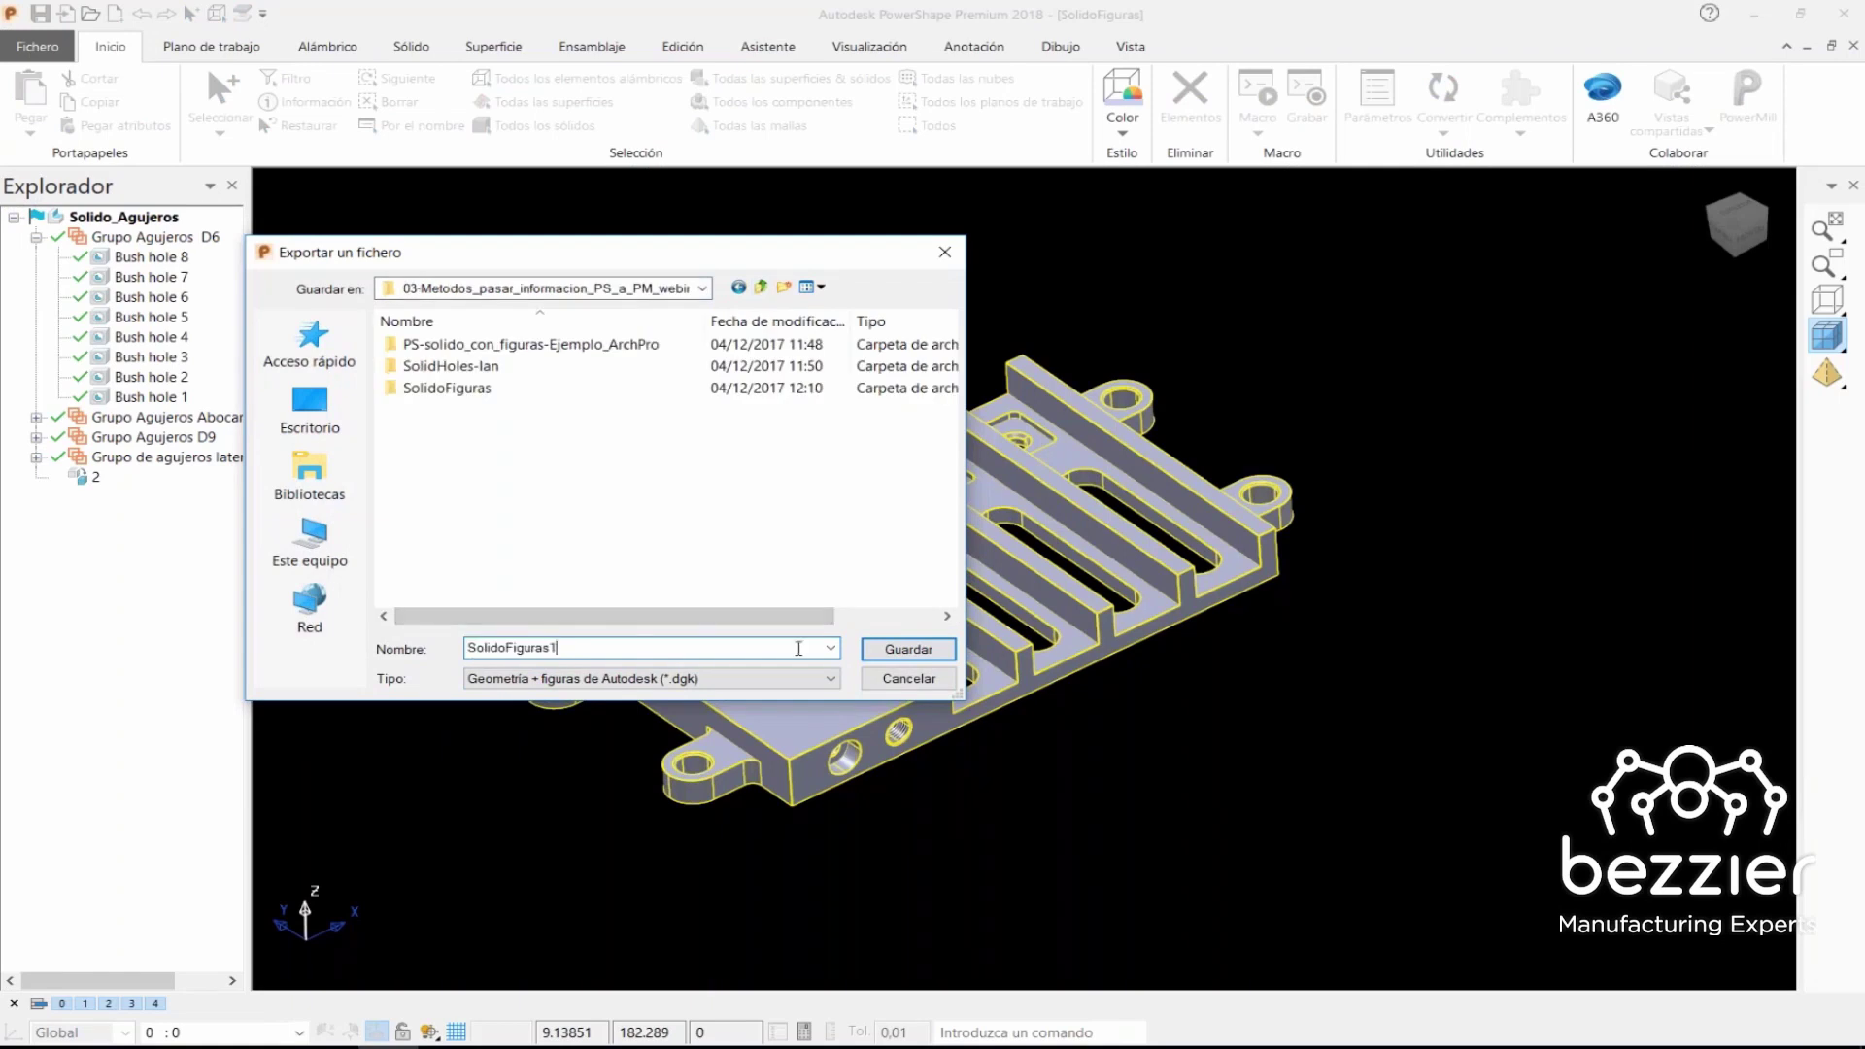
click(908, 648)
click(595, 638)
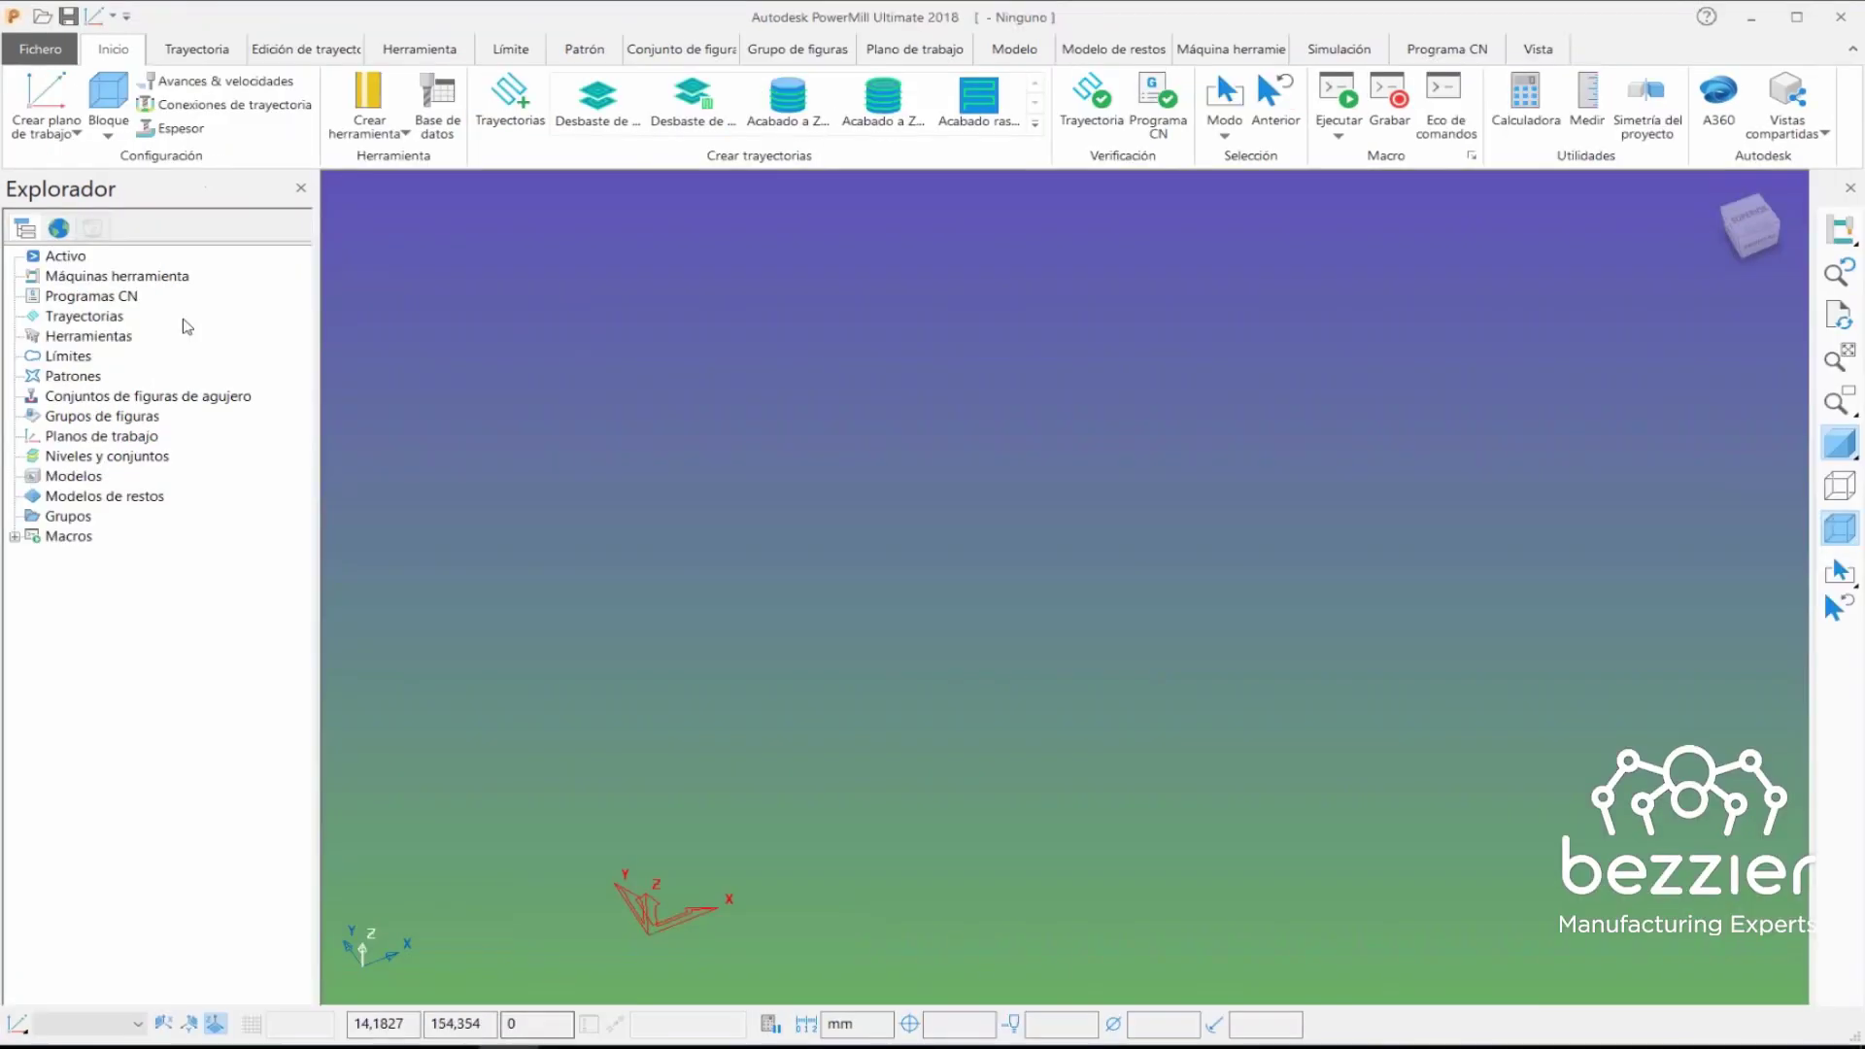
- Import the exported plate .dgk model into Modelos
right_click(68, 481)
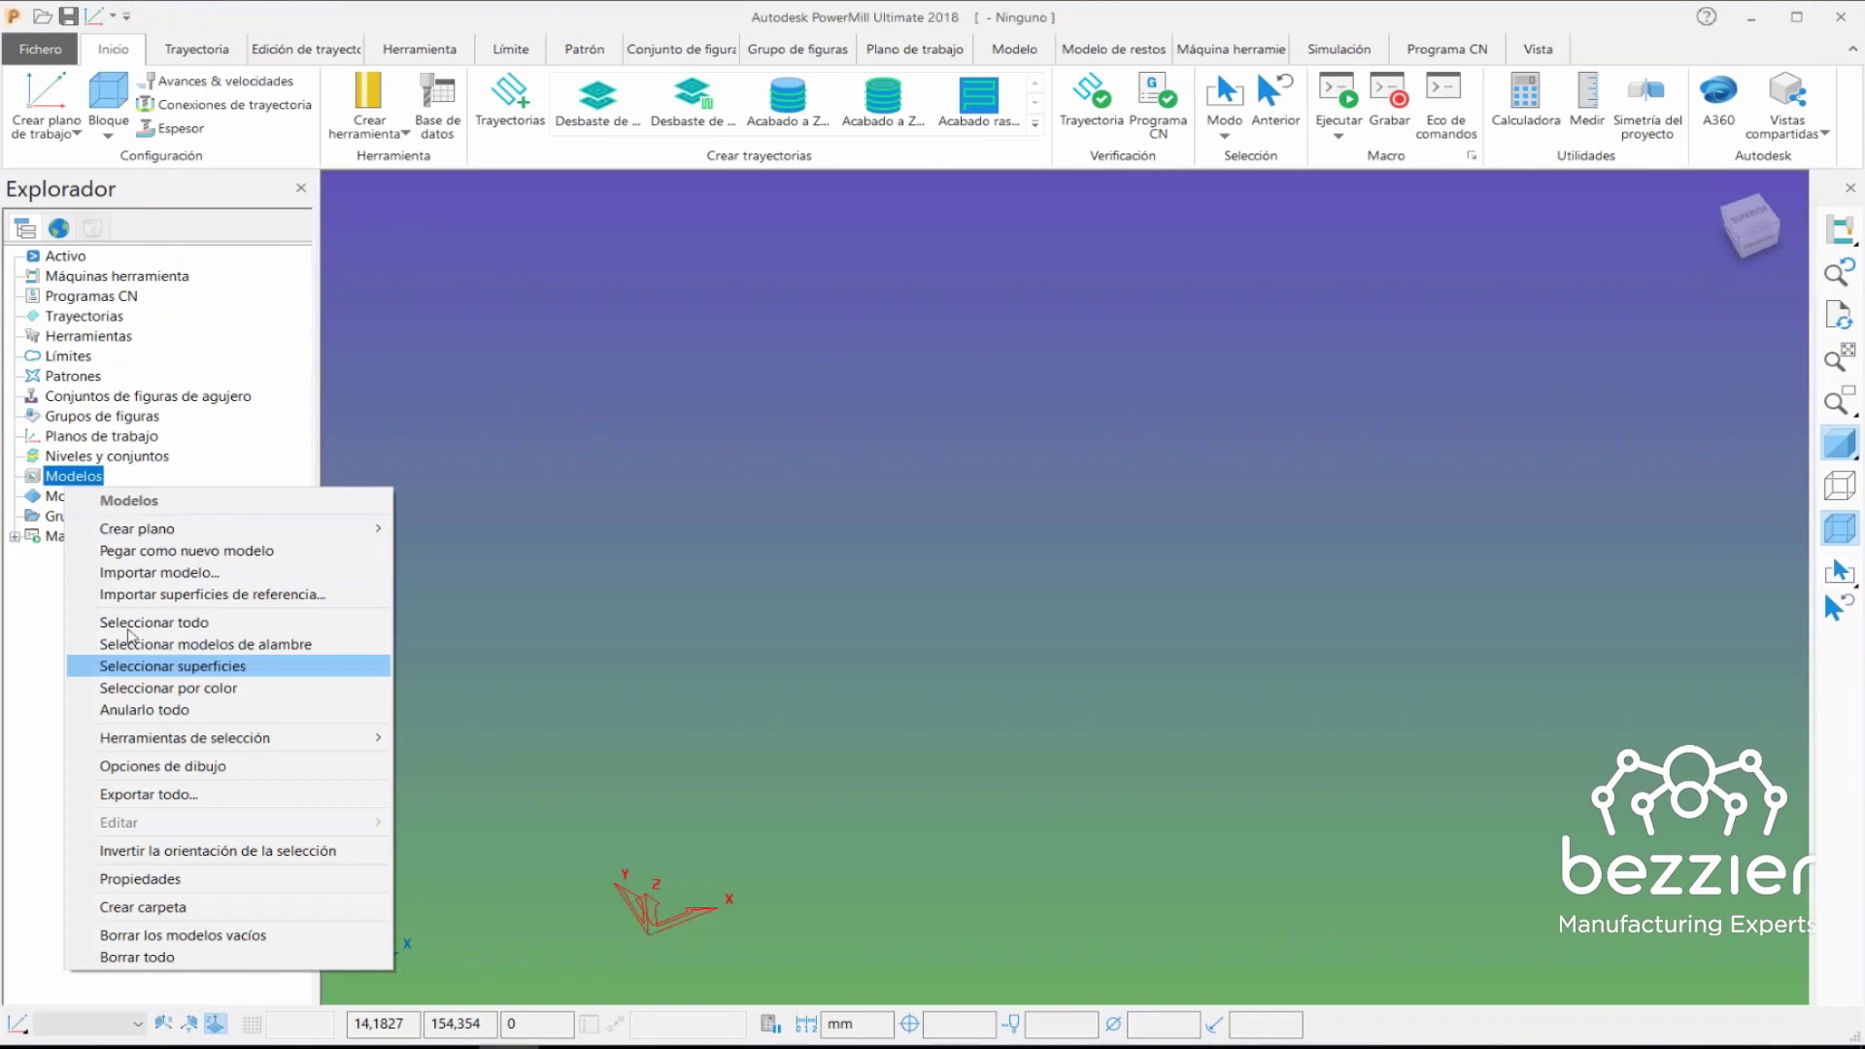
click(136, 573)
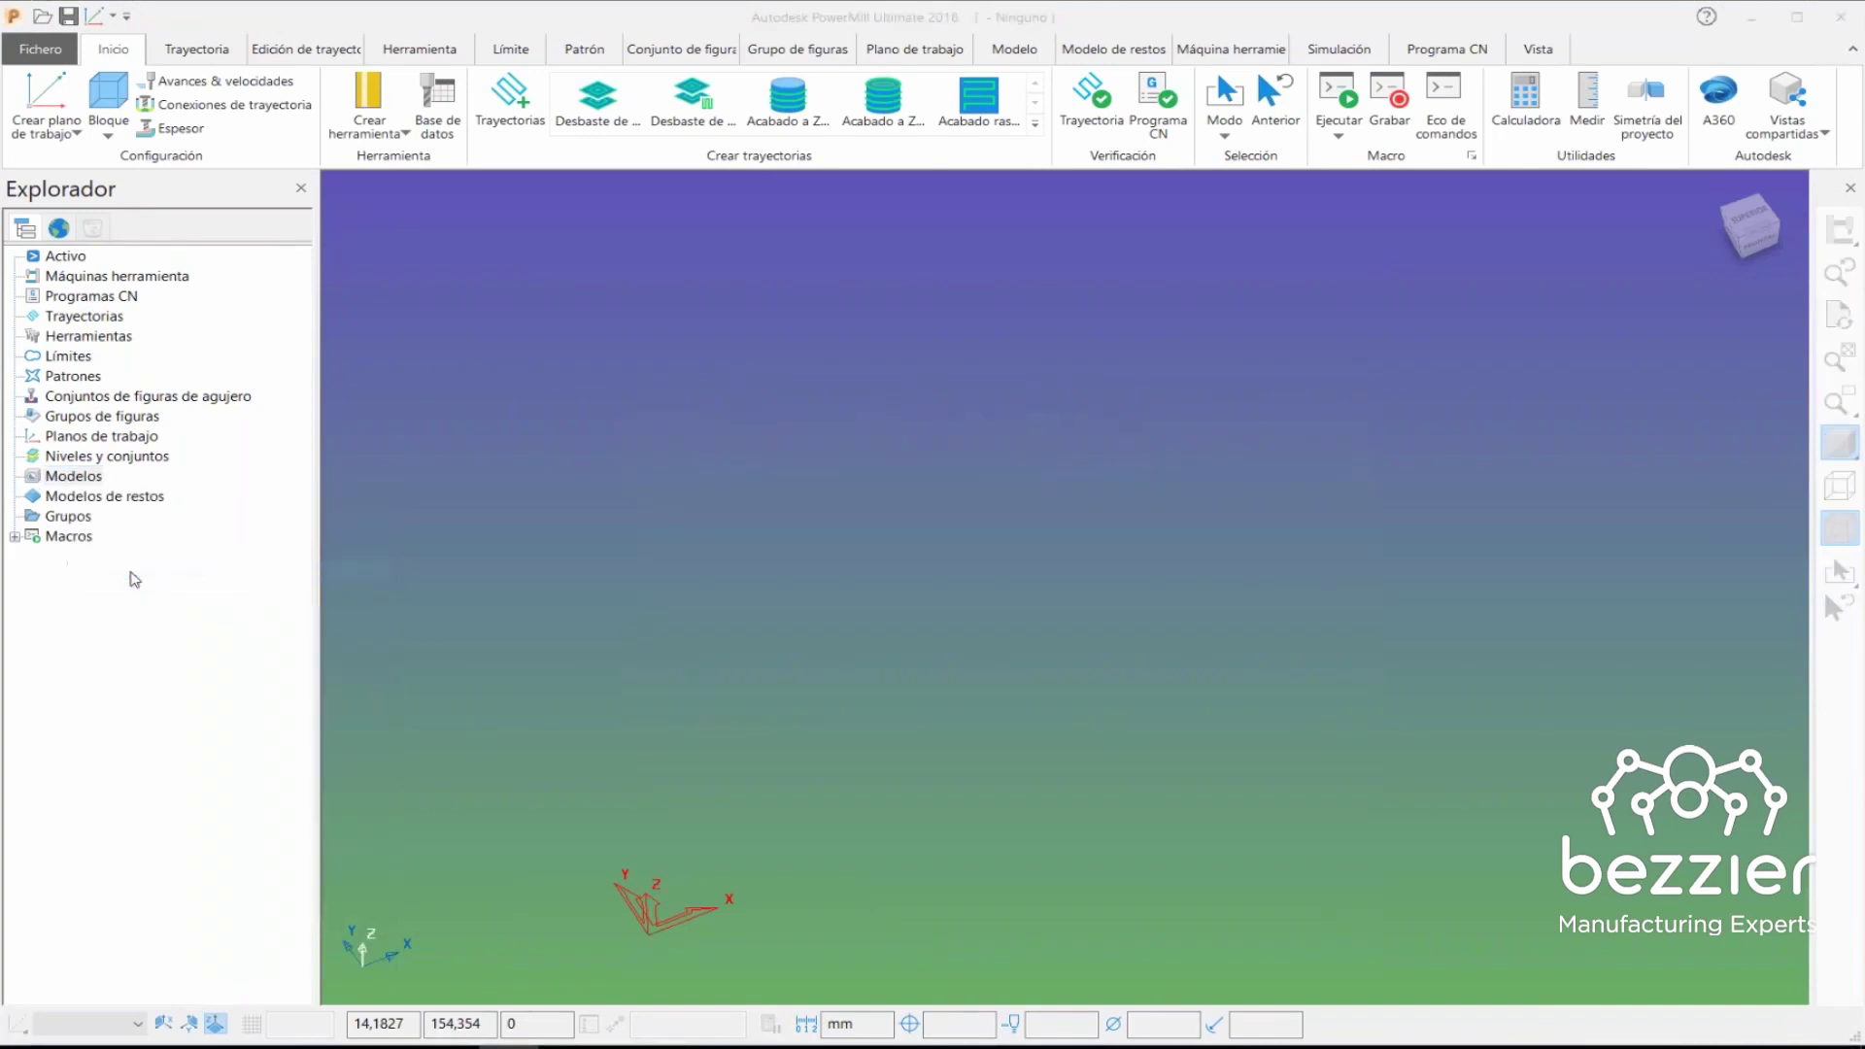
click(797, 533)
click(1341, 940)
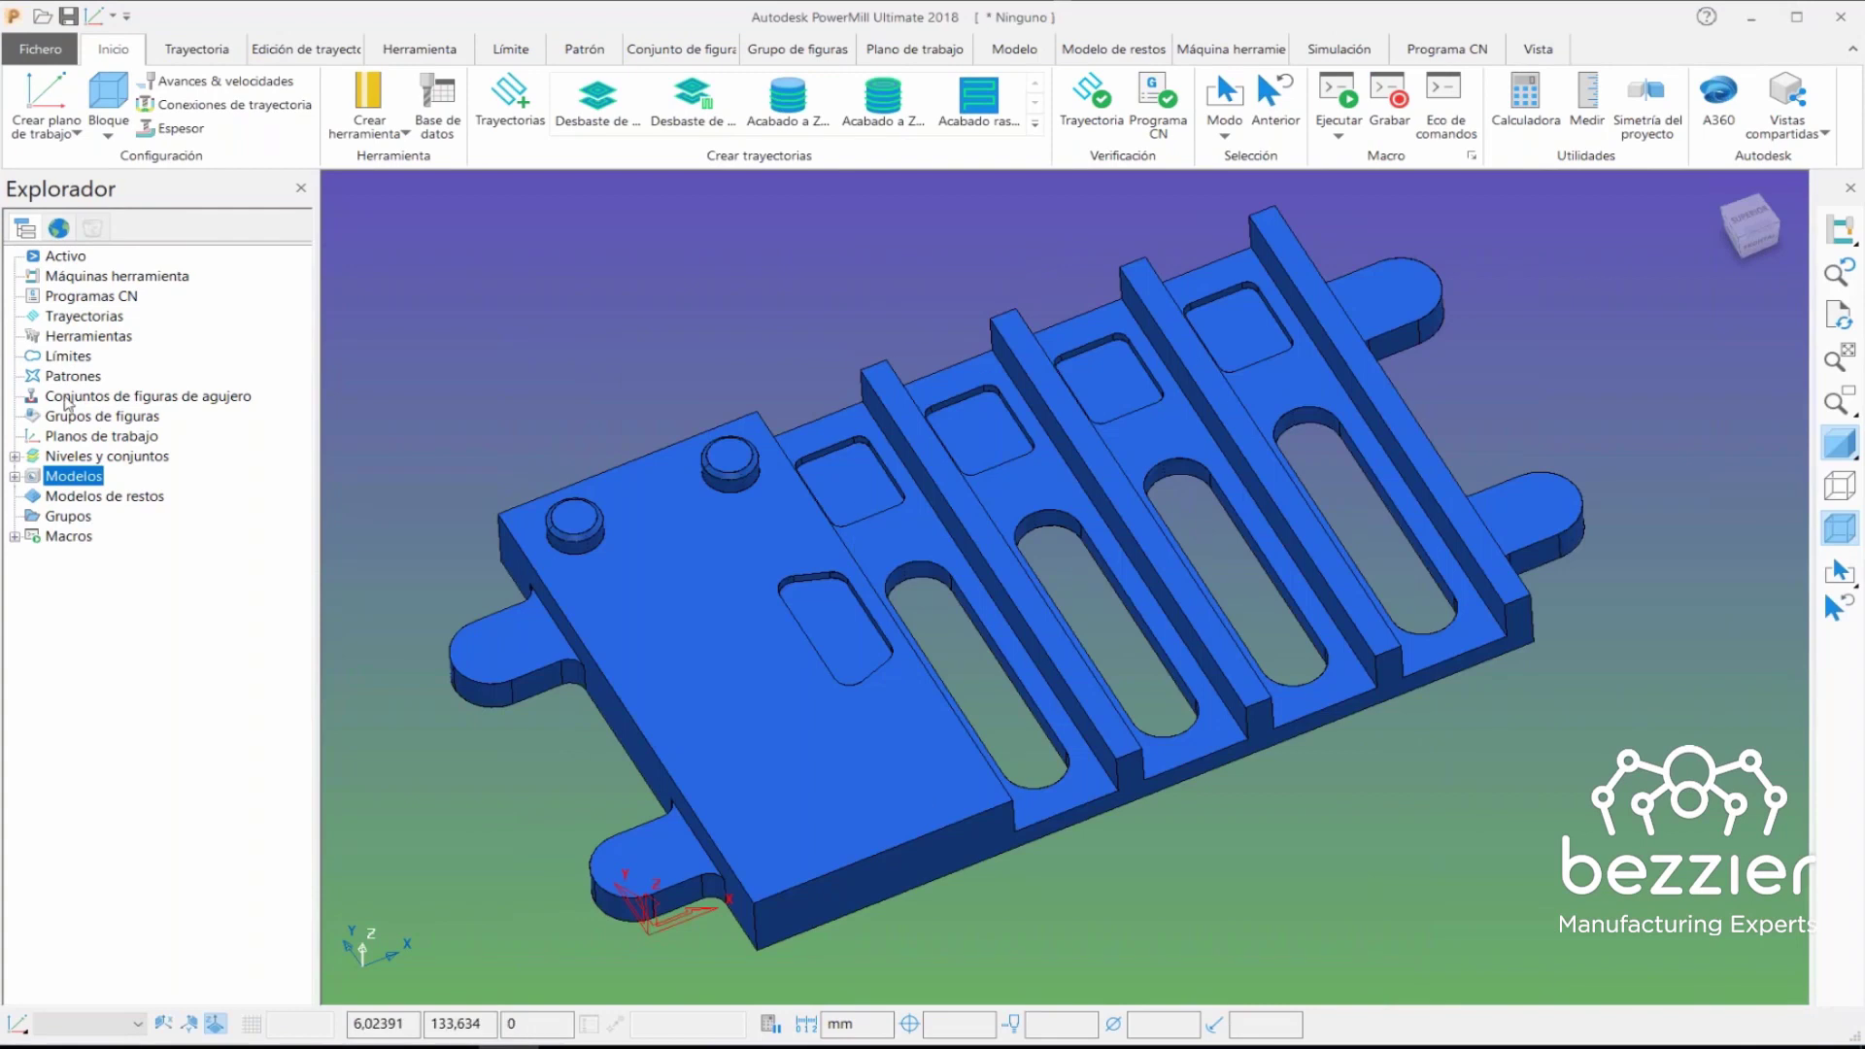
mouse_move(1137, 499)
middle_down()
mouse_move(1099, 608)
mouse_move(1079, 515)
mouse_move(1059, 534)
middle_up()
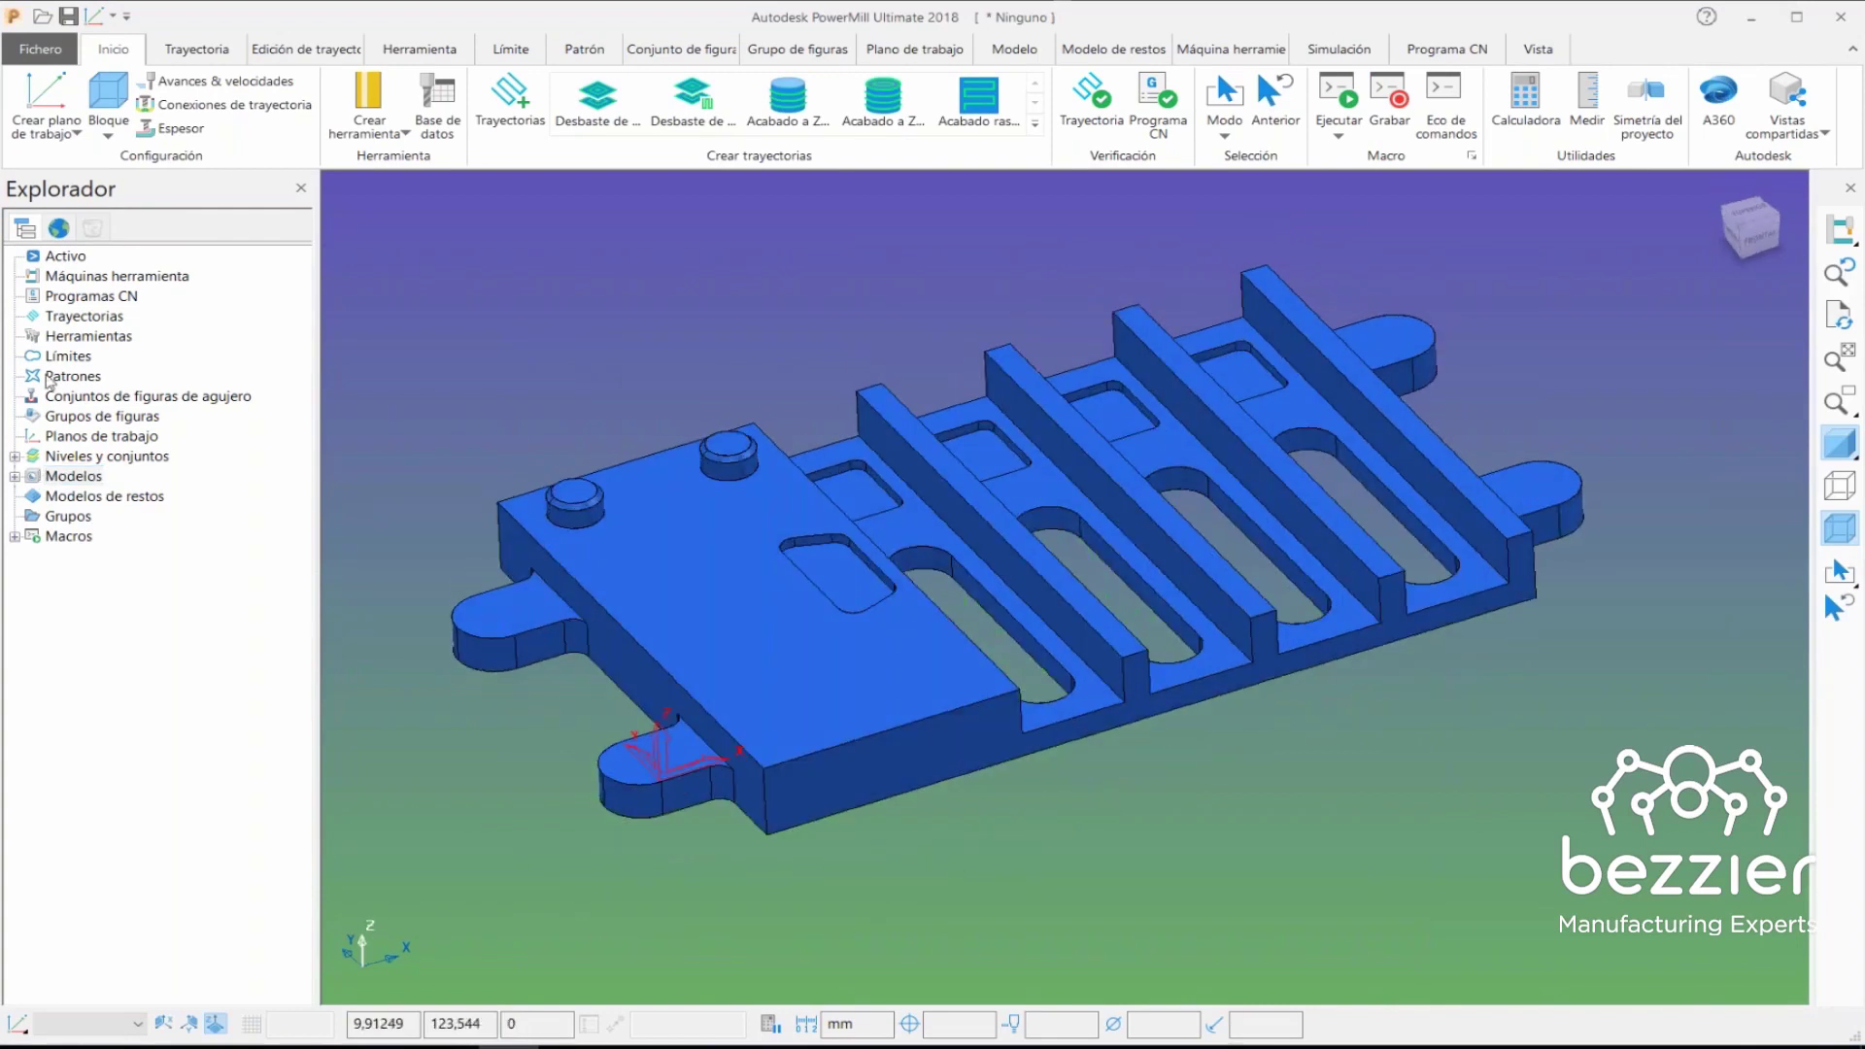
- Import the hole feature sets from the exported XML and show sets 1 and 2
right_click(67, 402)
click(146, 509)
click(767, 530)
click(1340, 940)
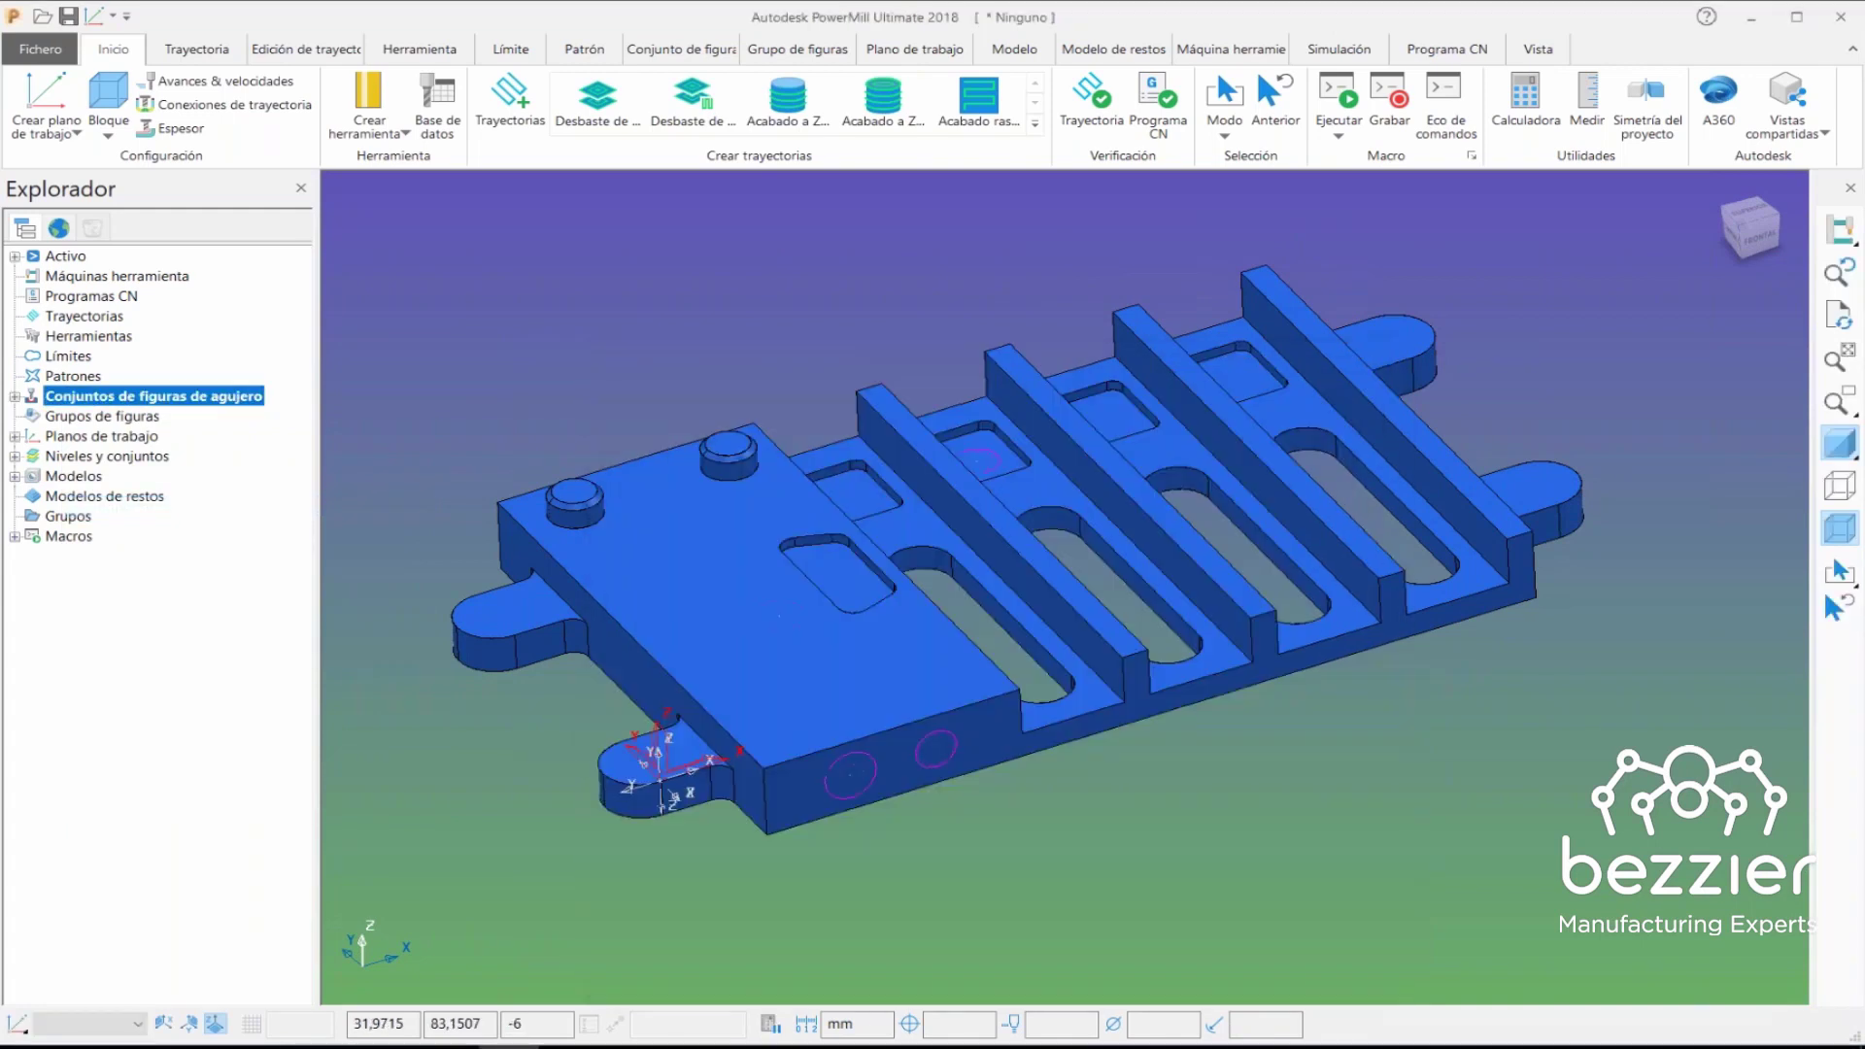
click(14, 396)
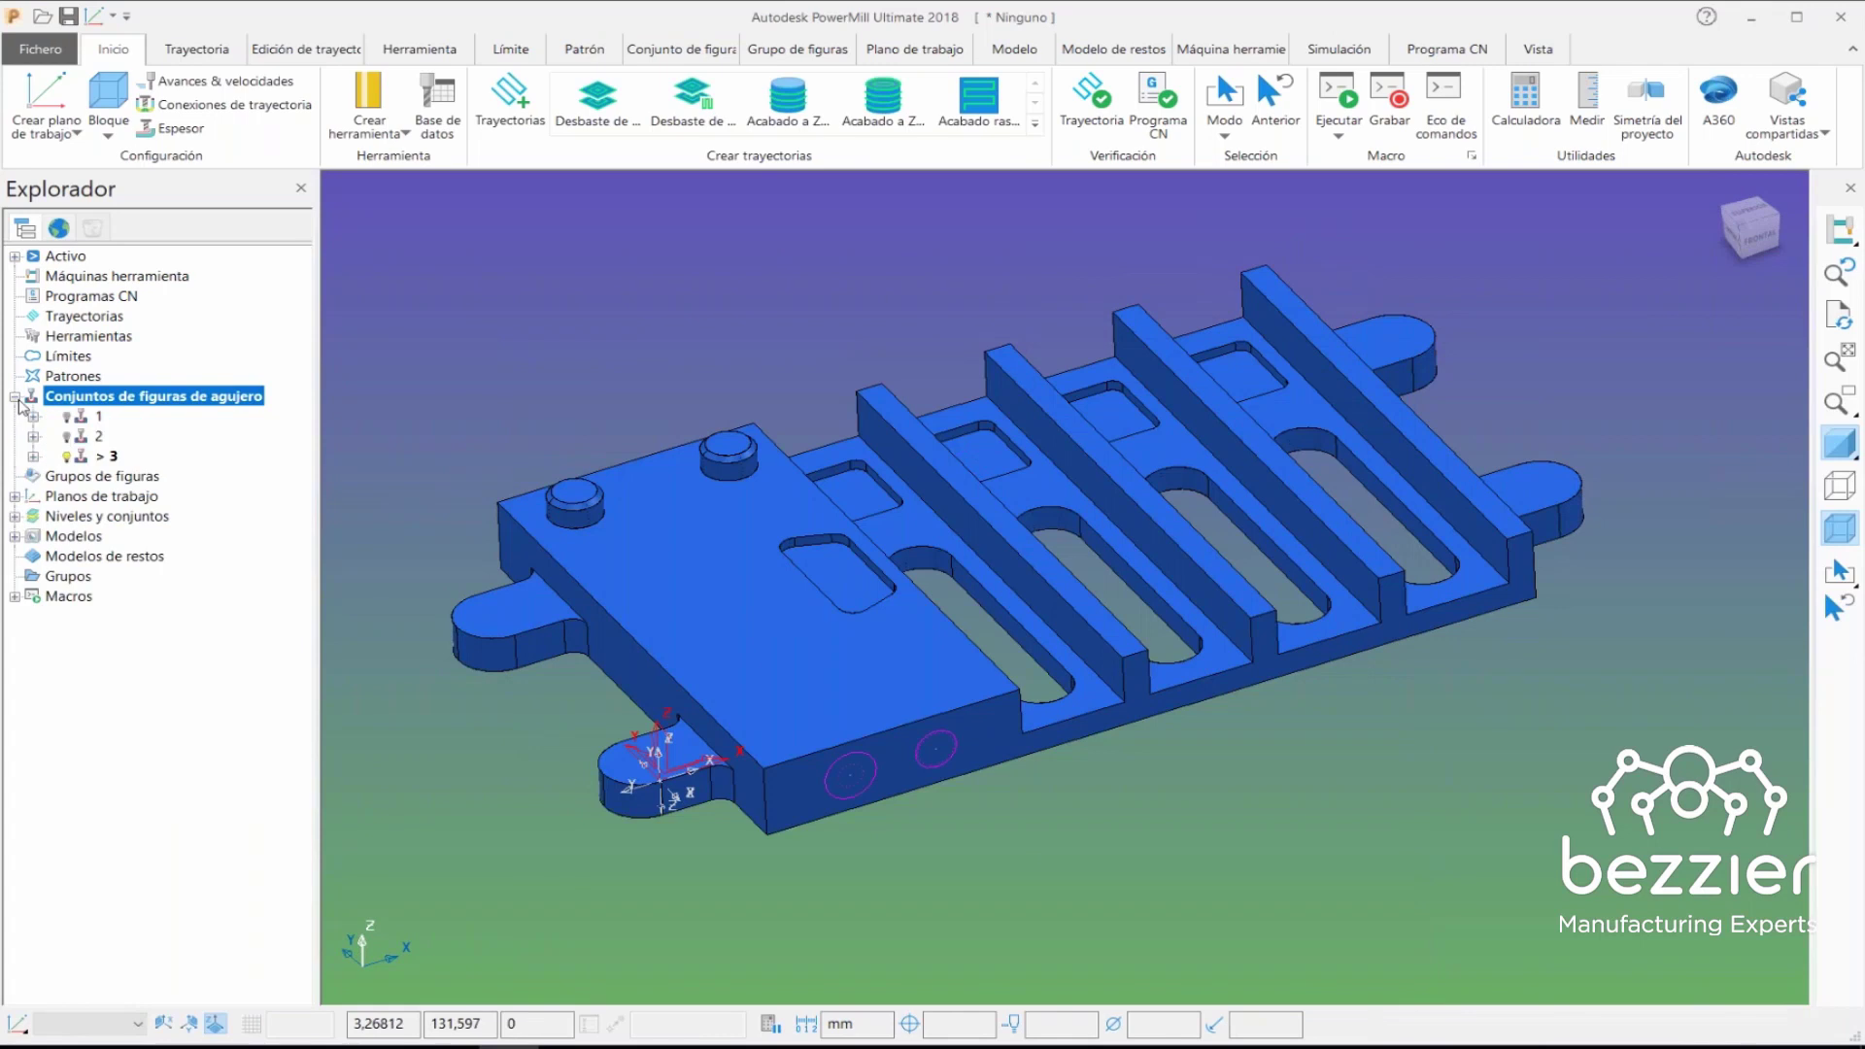
click(66, 416)
mouse_move(1124, 408)
middle_down()
mouse_move(1032, 644)
mouse_move(1145, 521)
middle_up()
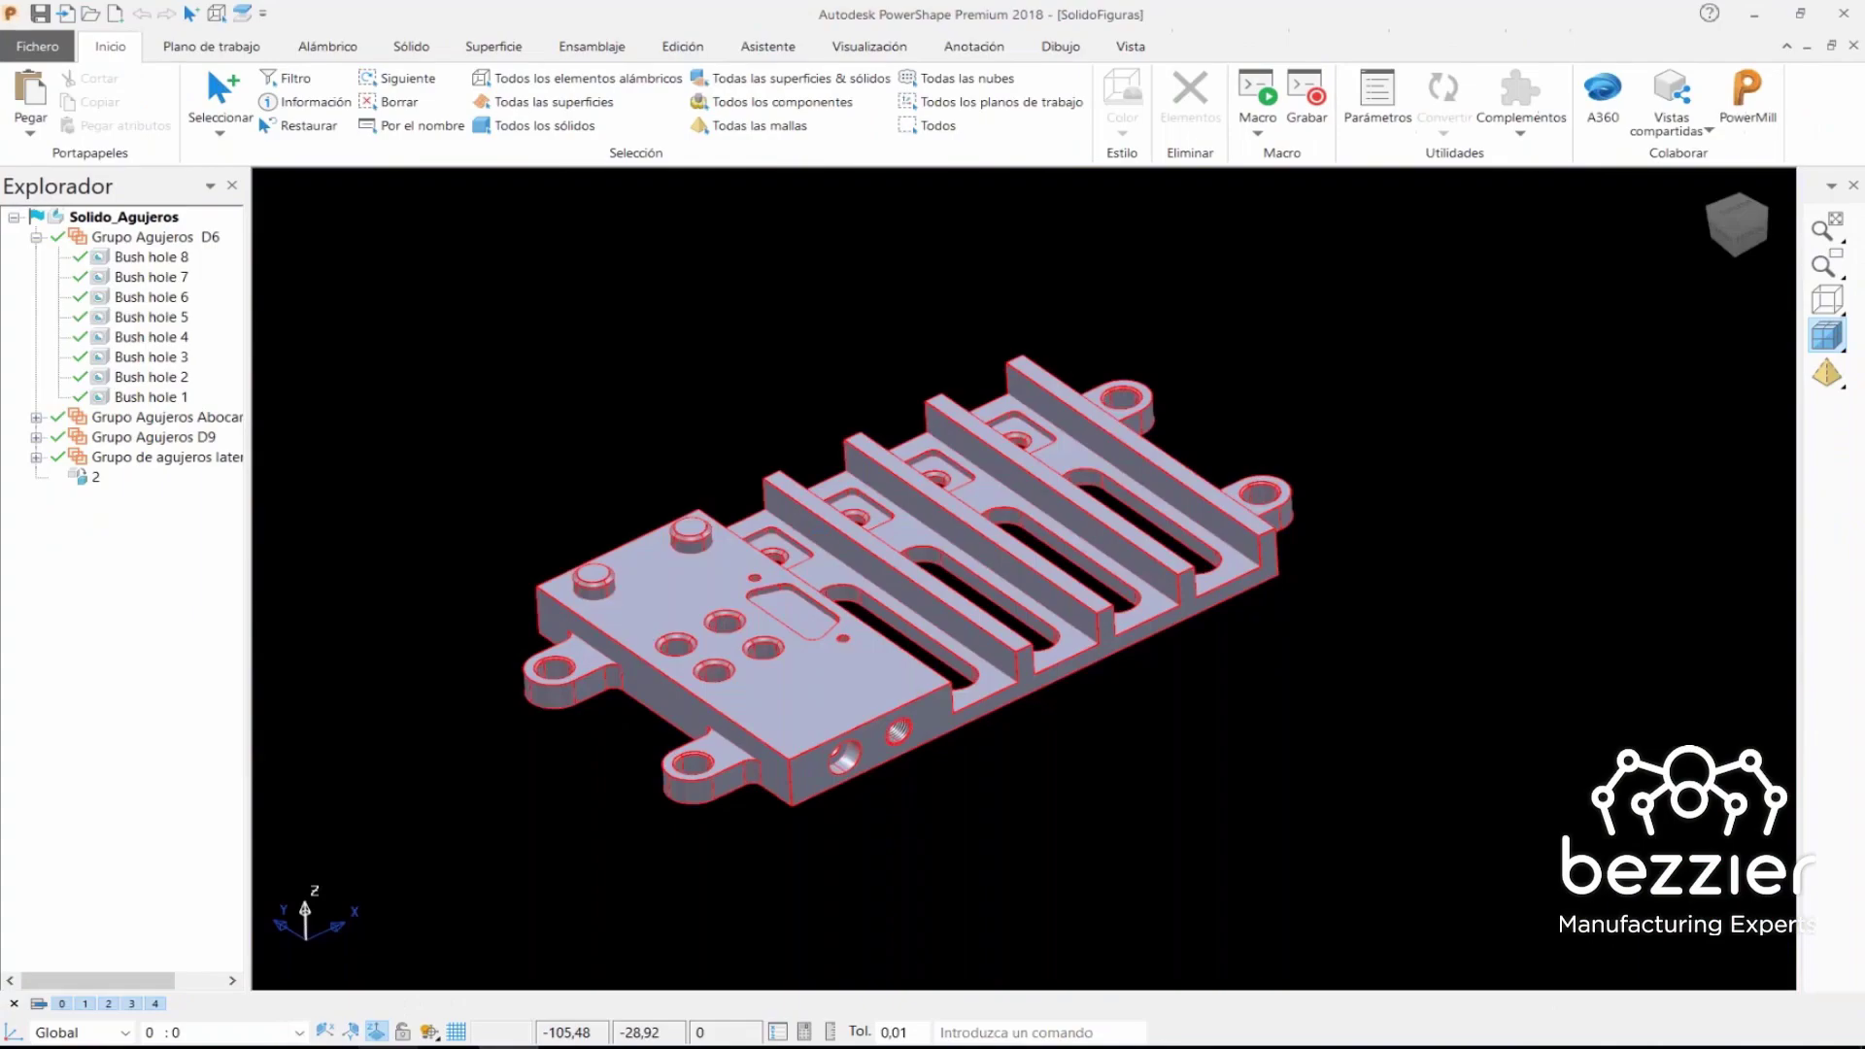
- Set Chaflanes agujero to Exportar agujeros con chaflanes in the application export options
click(25, 48)
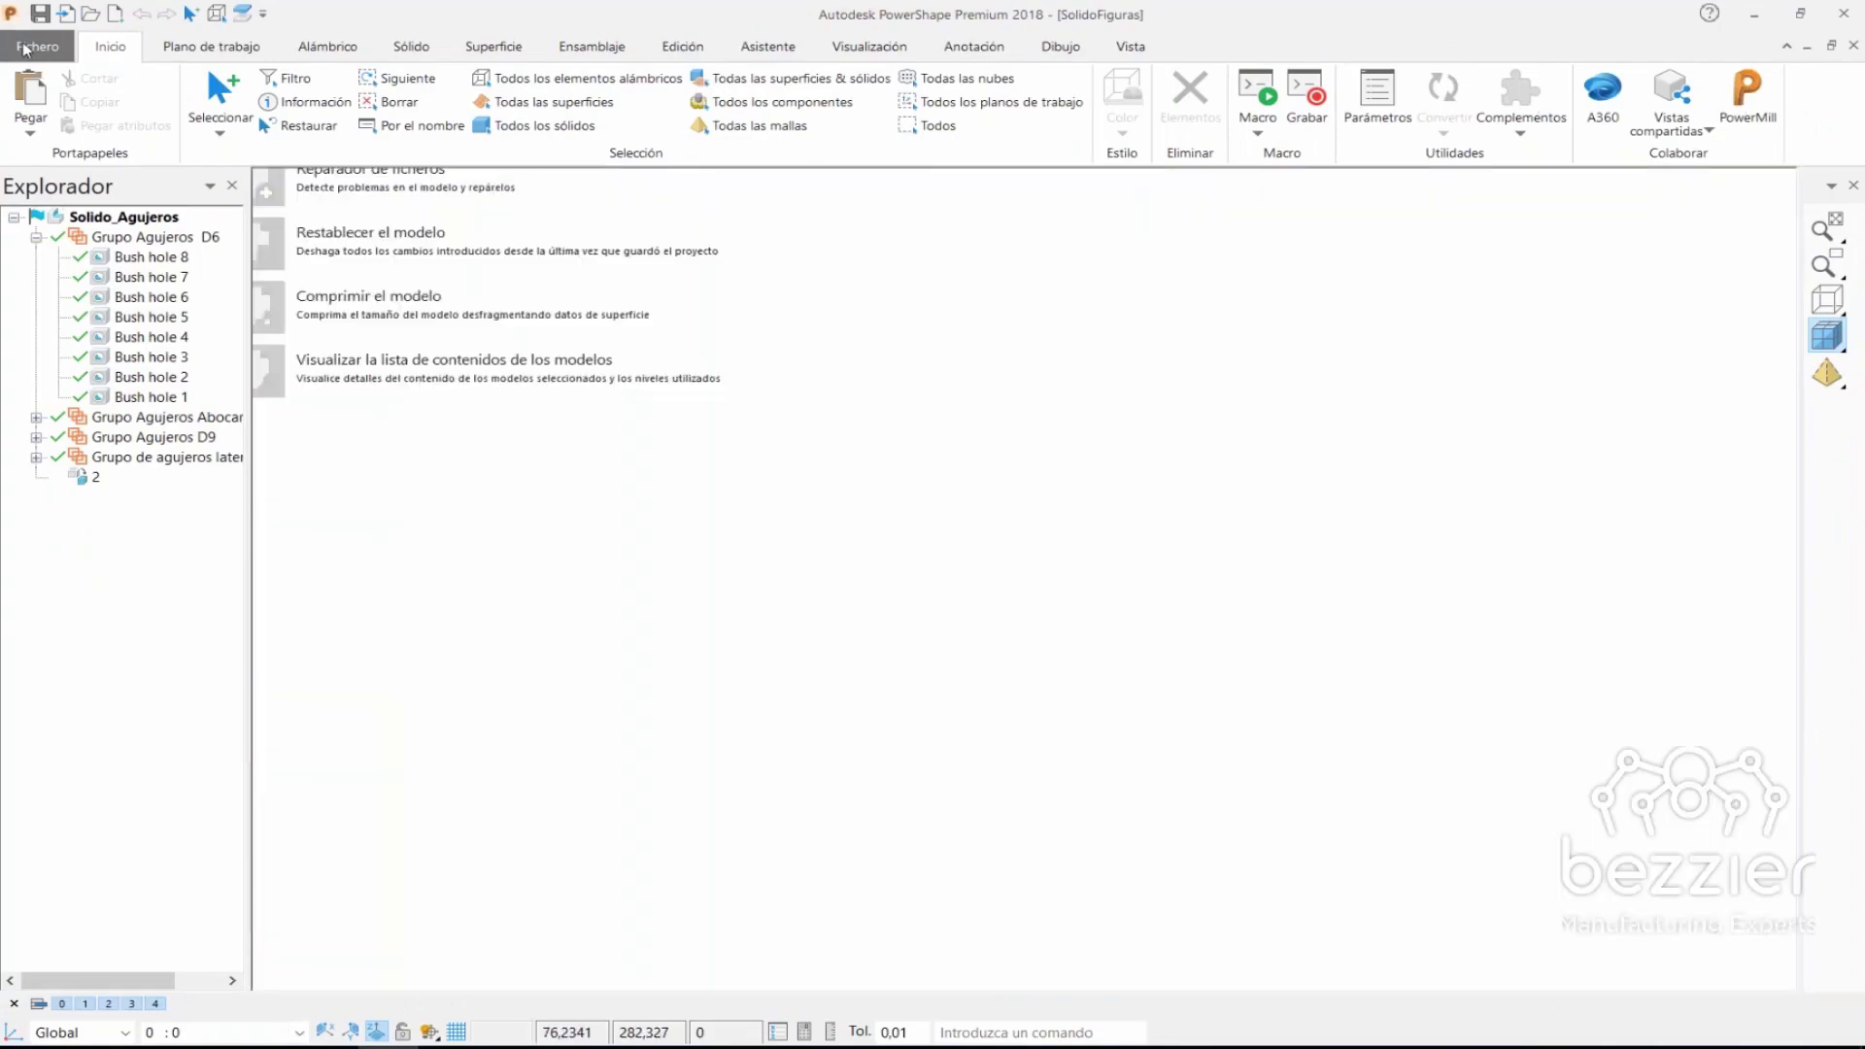
click(45, 474)
click(257, 180)
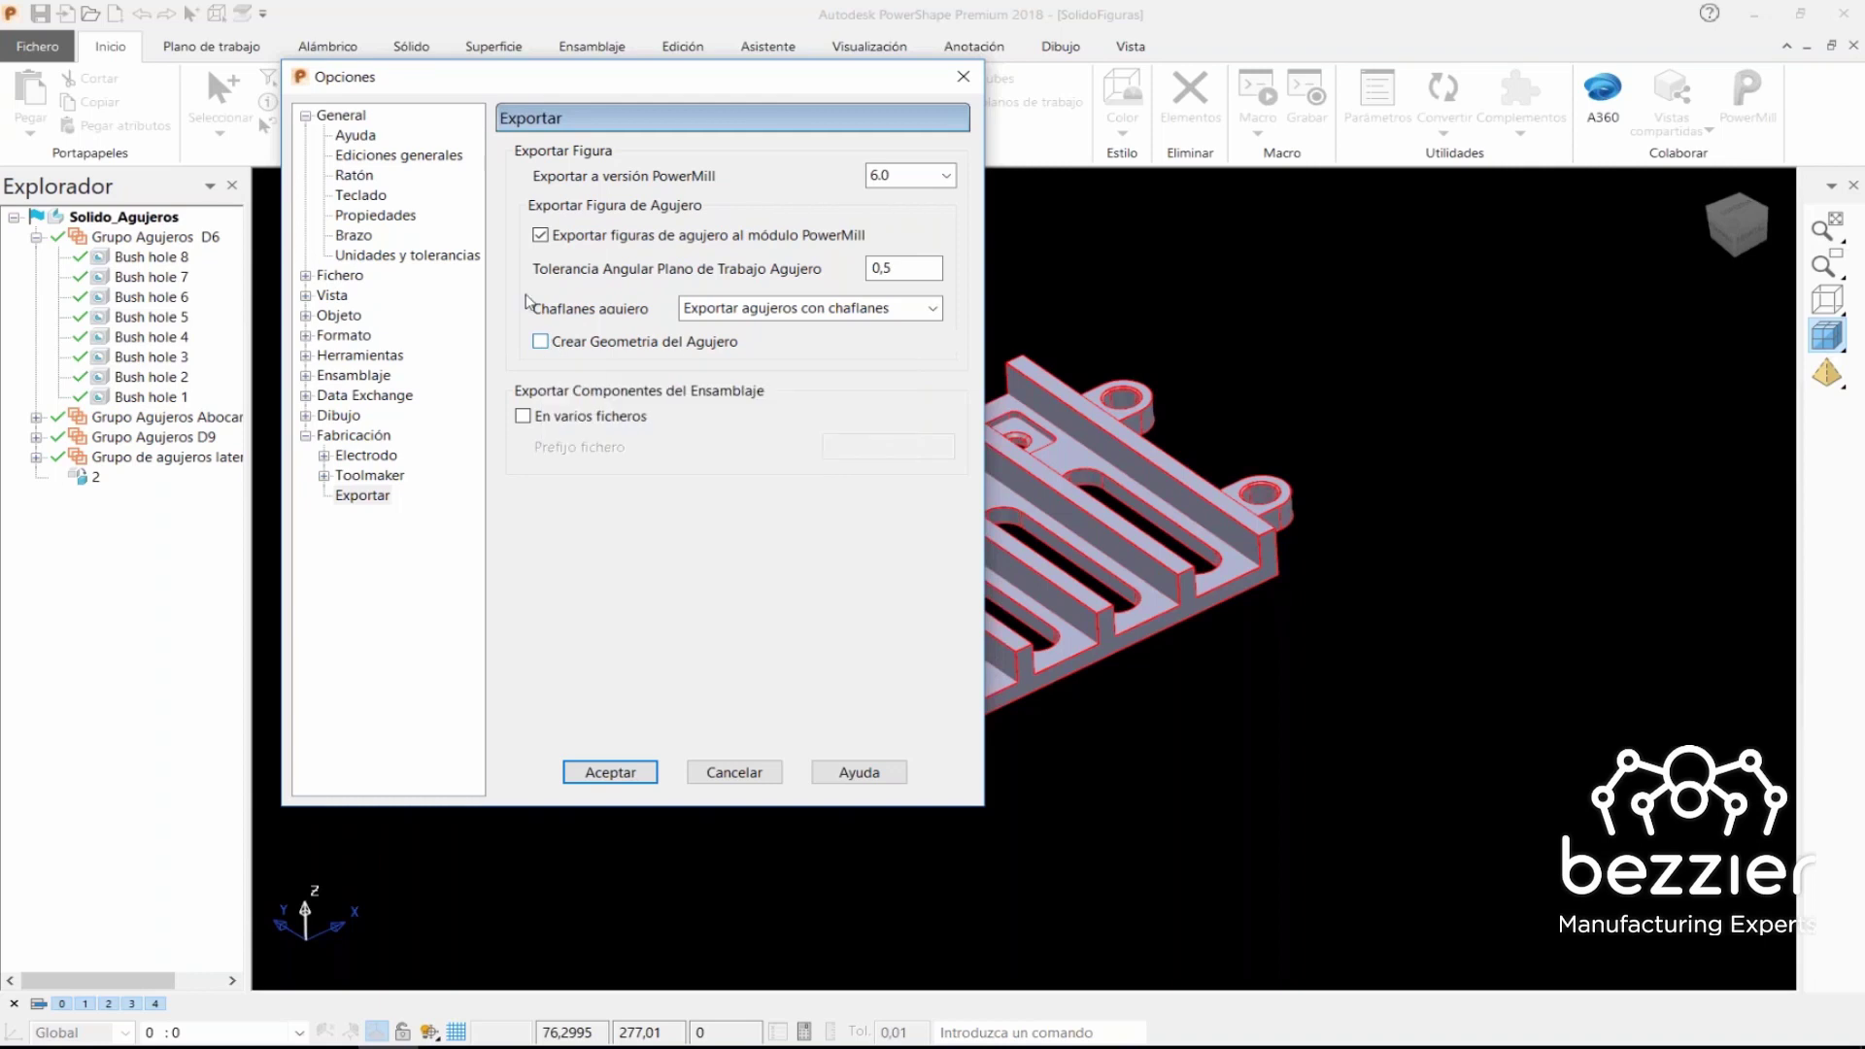
click(932, 309)
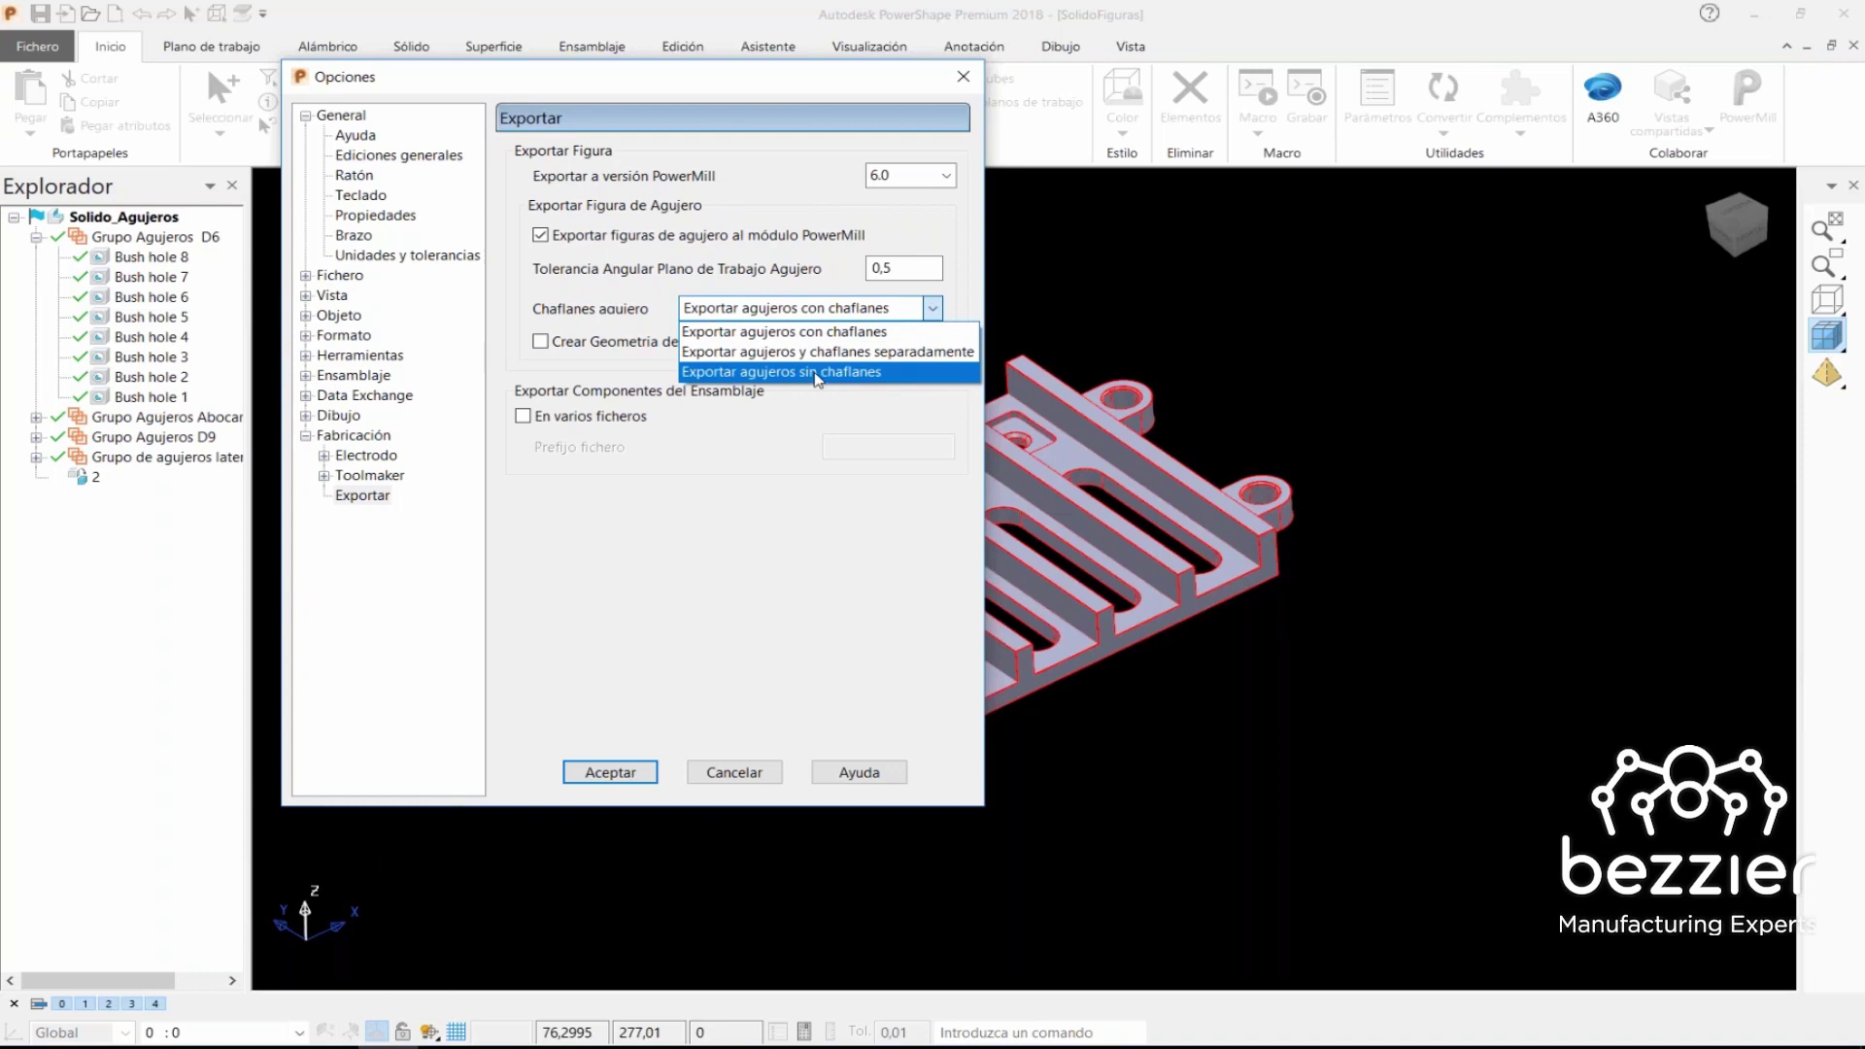
click(808, 332)
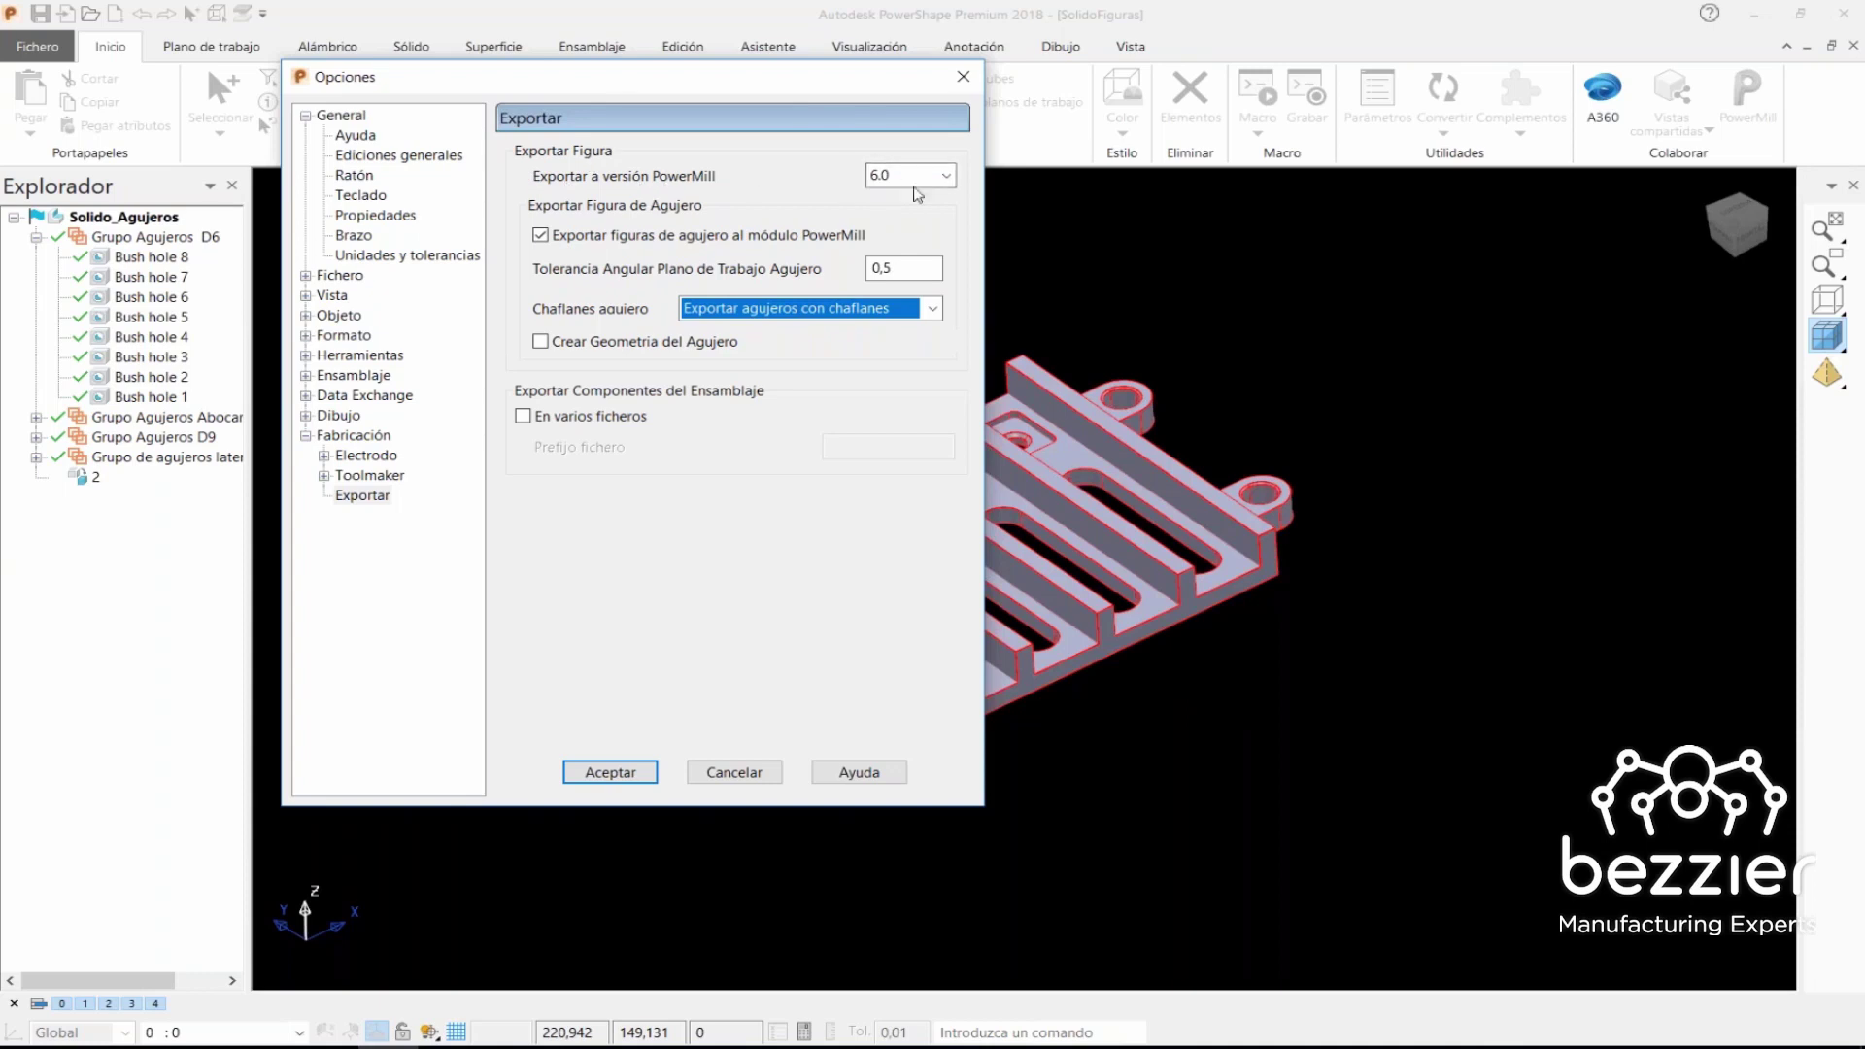
- Target PowerMill version 2013, turn Crear Geometria del Agujero back on, and accept
click(946, 177)
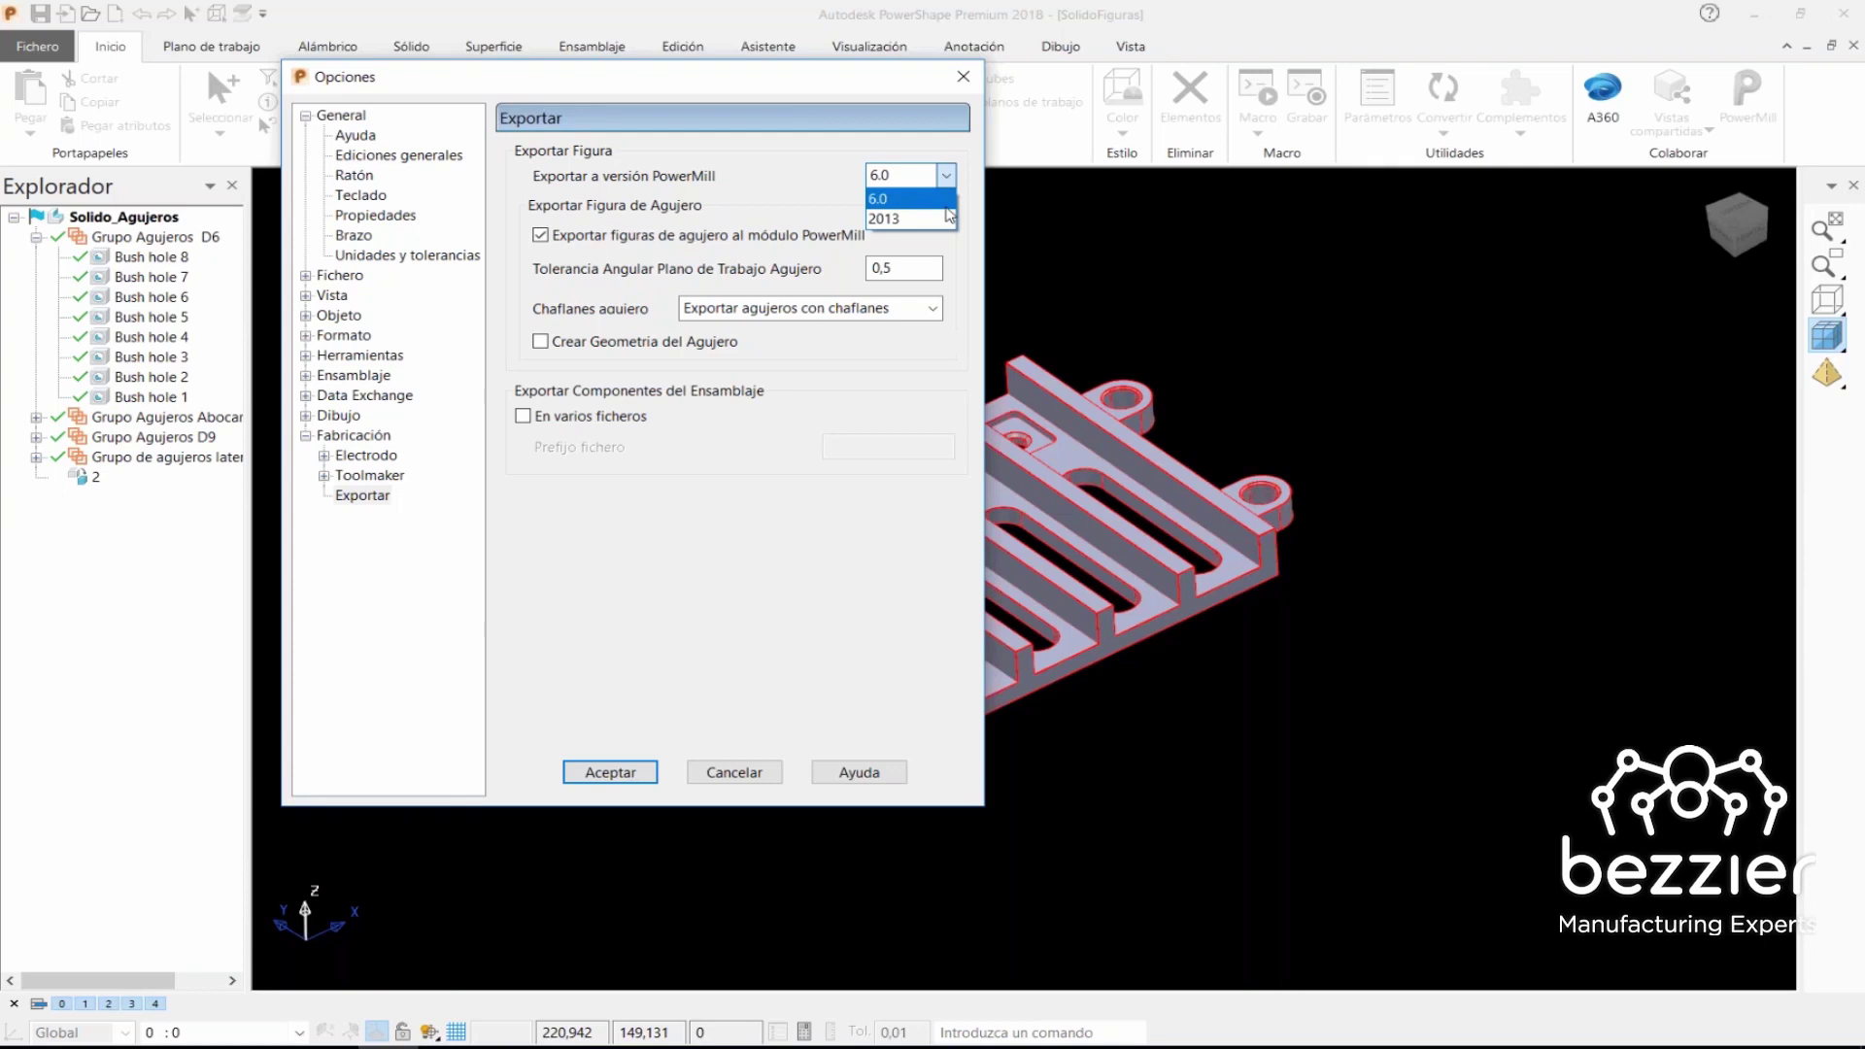
click(1193, 301)
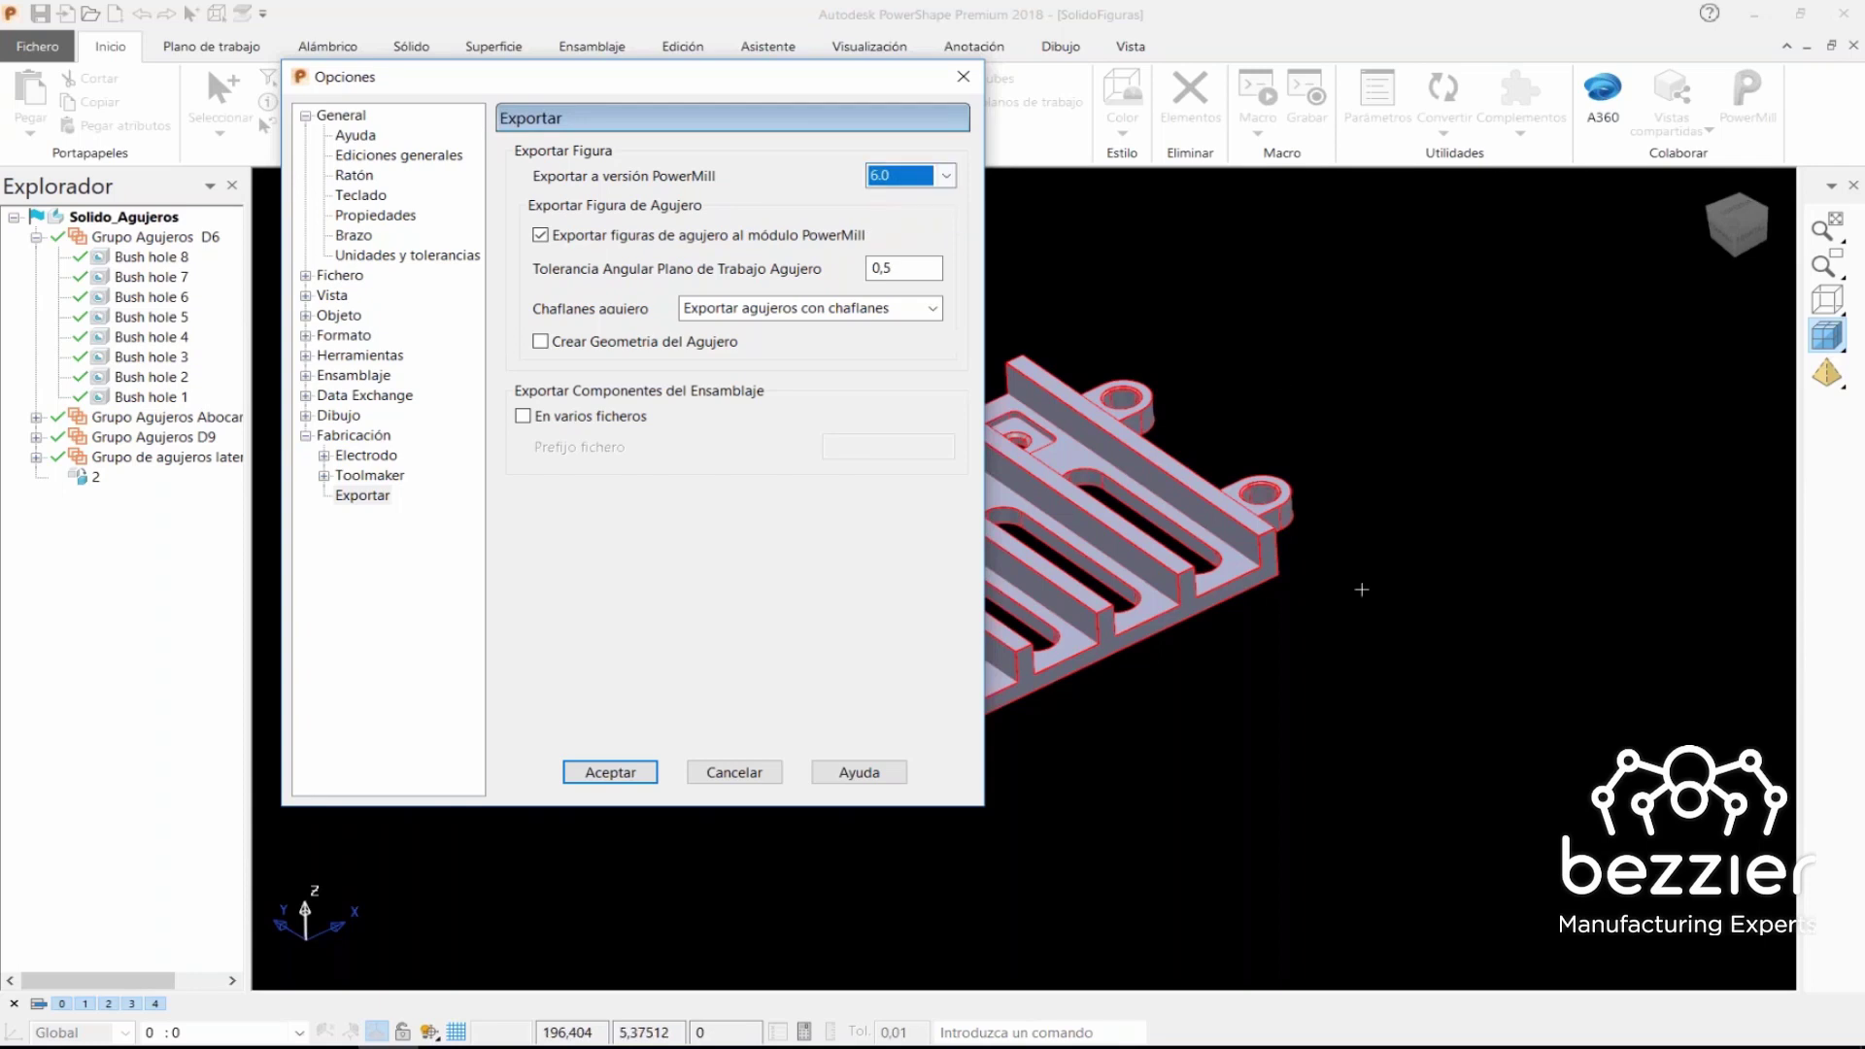
scroll(1193, 311, down, 3)
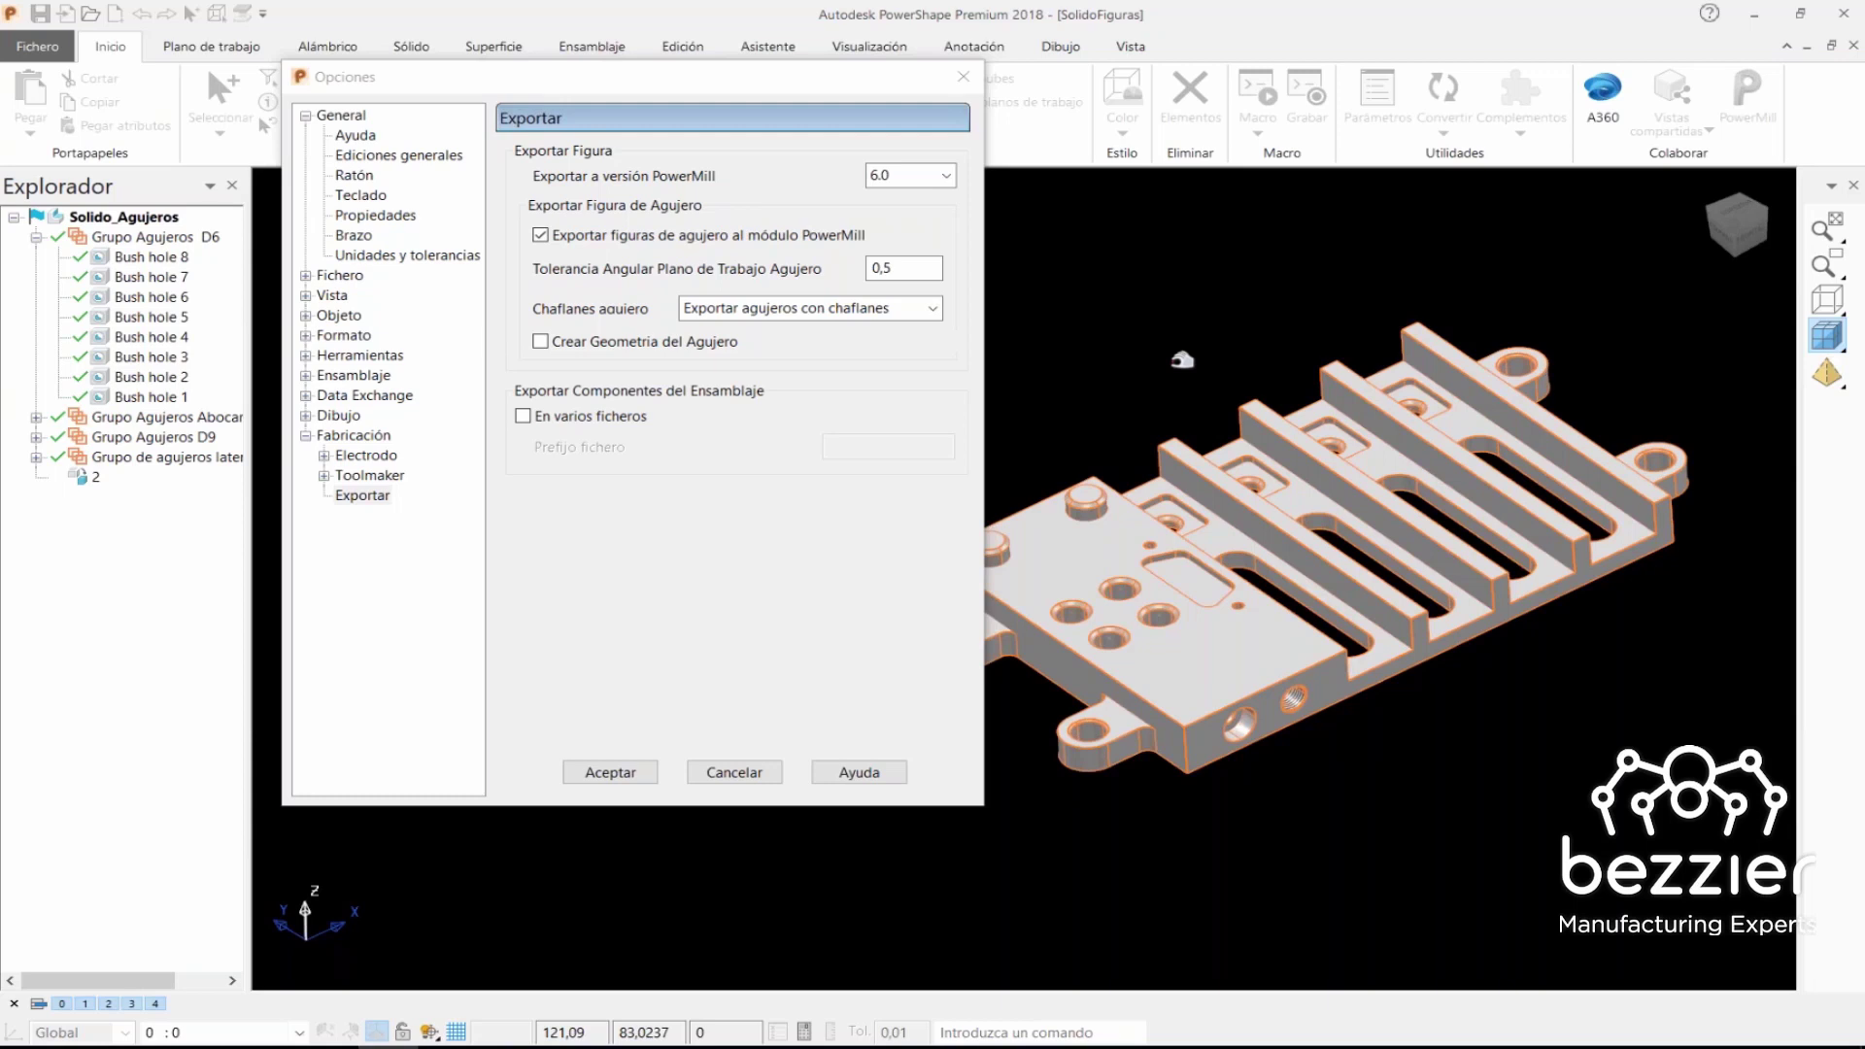
click(946, 176)
click(889, 204)
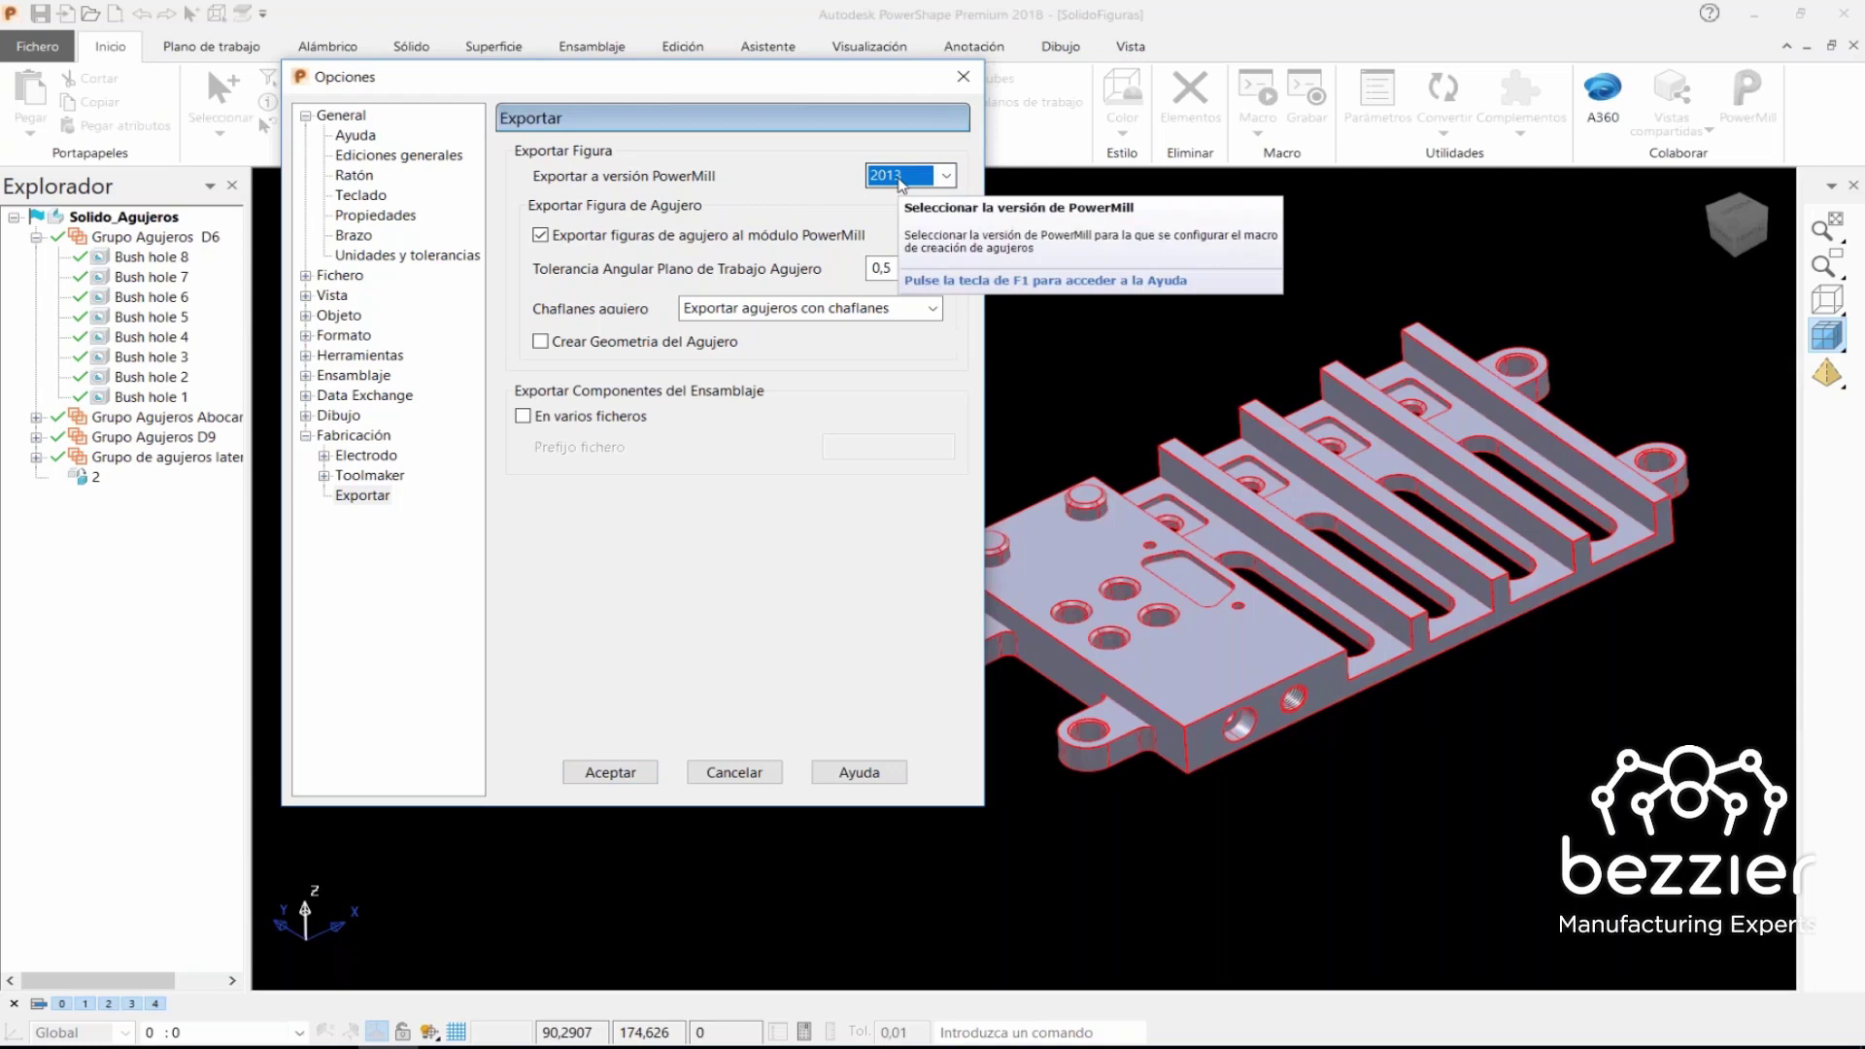
click(541, 343)
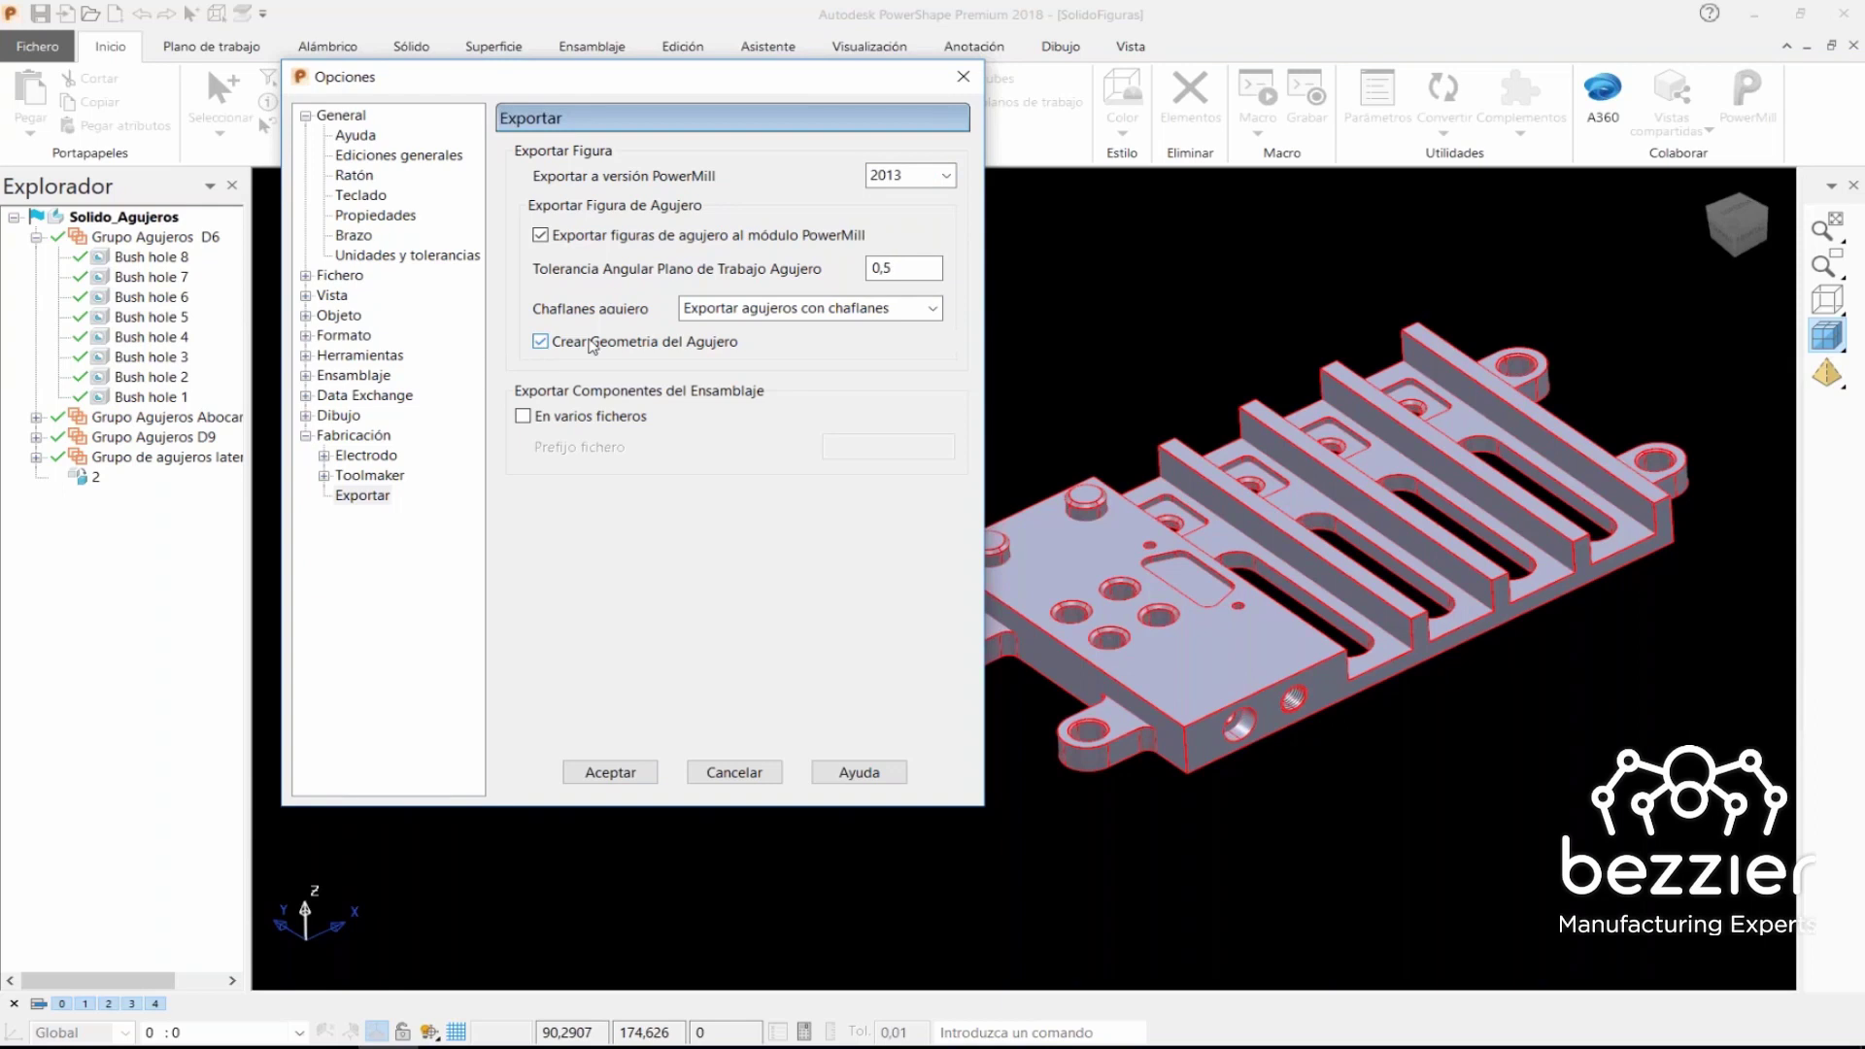
click(604, 774)
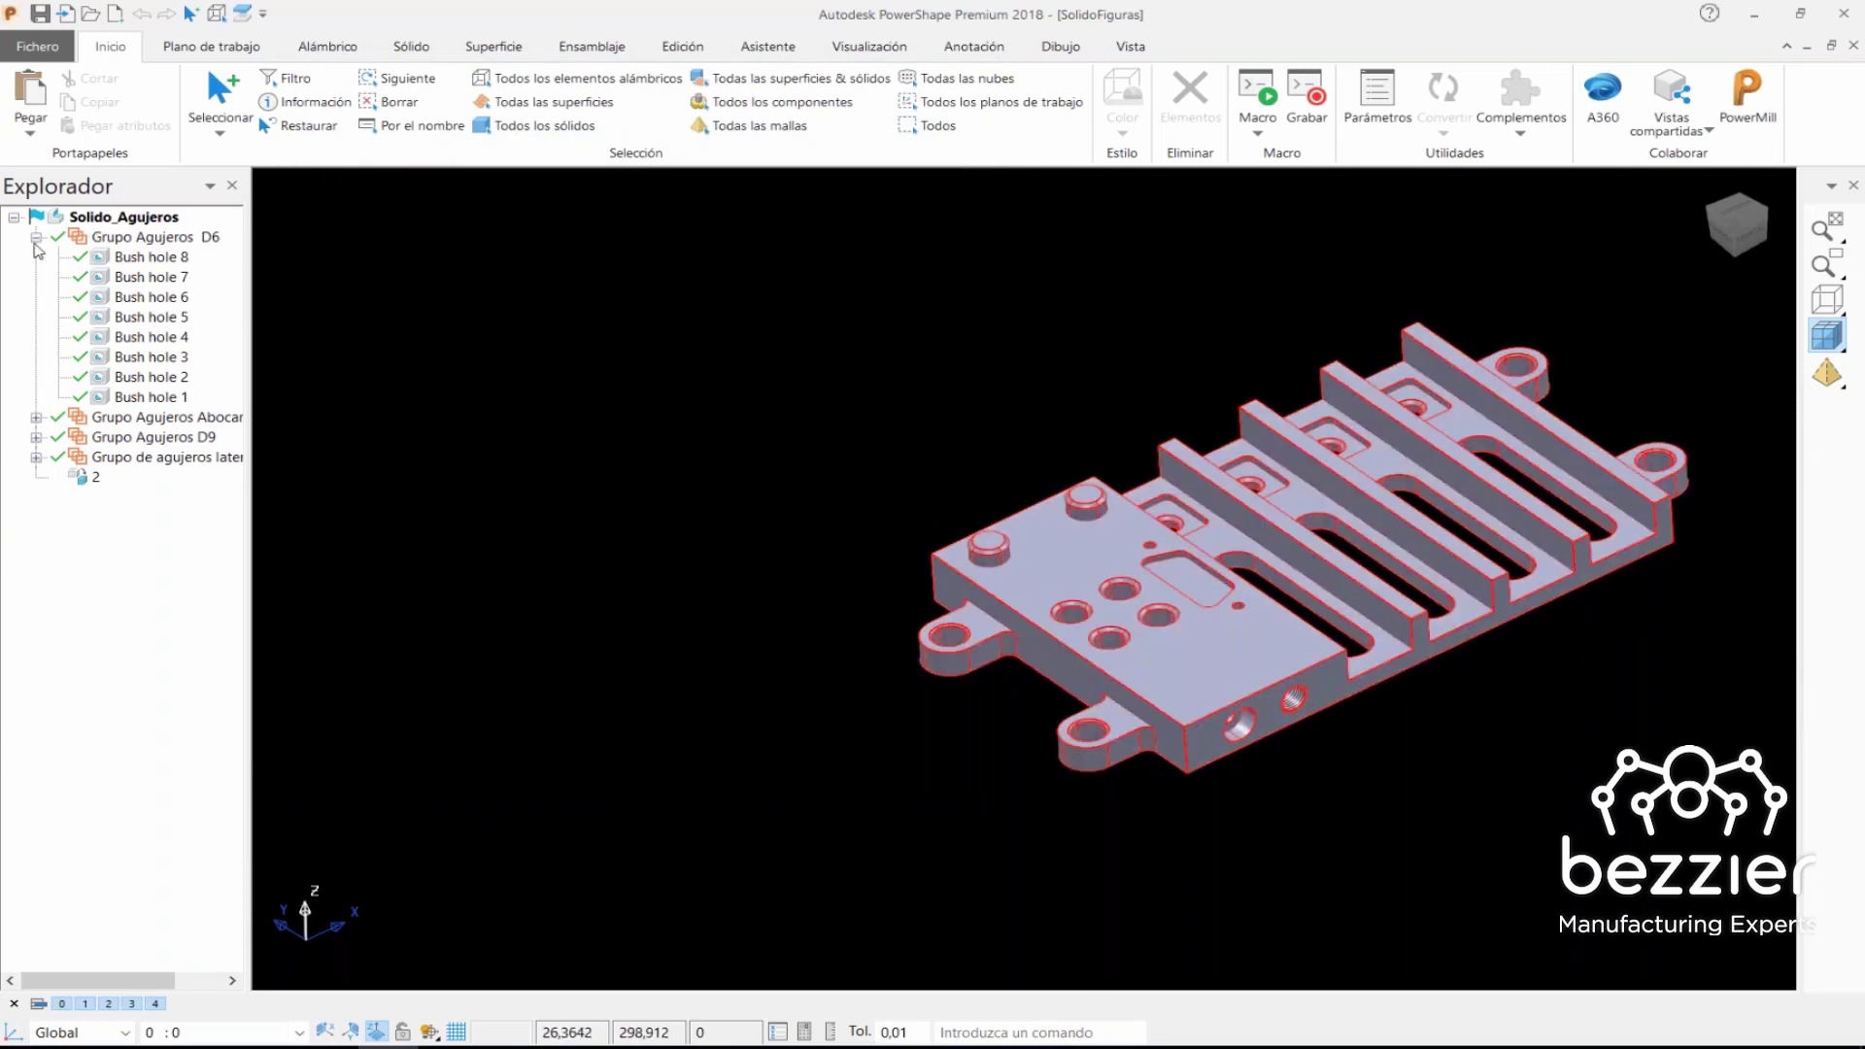
- Highlight Grupo Agujeros D6, Grupo cajera 1 and feature 2 of the plate solid
click(36, 237)
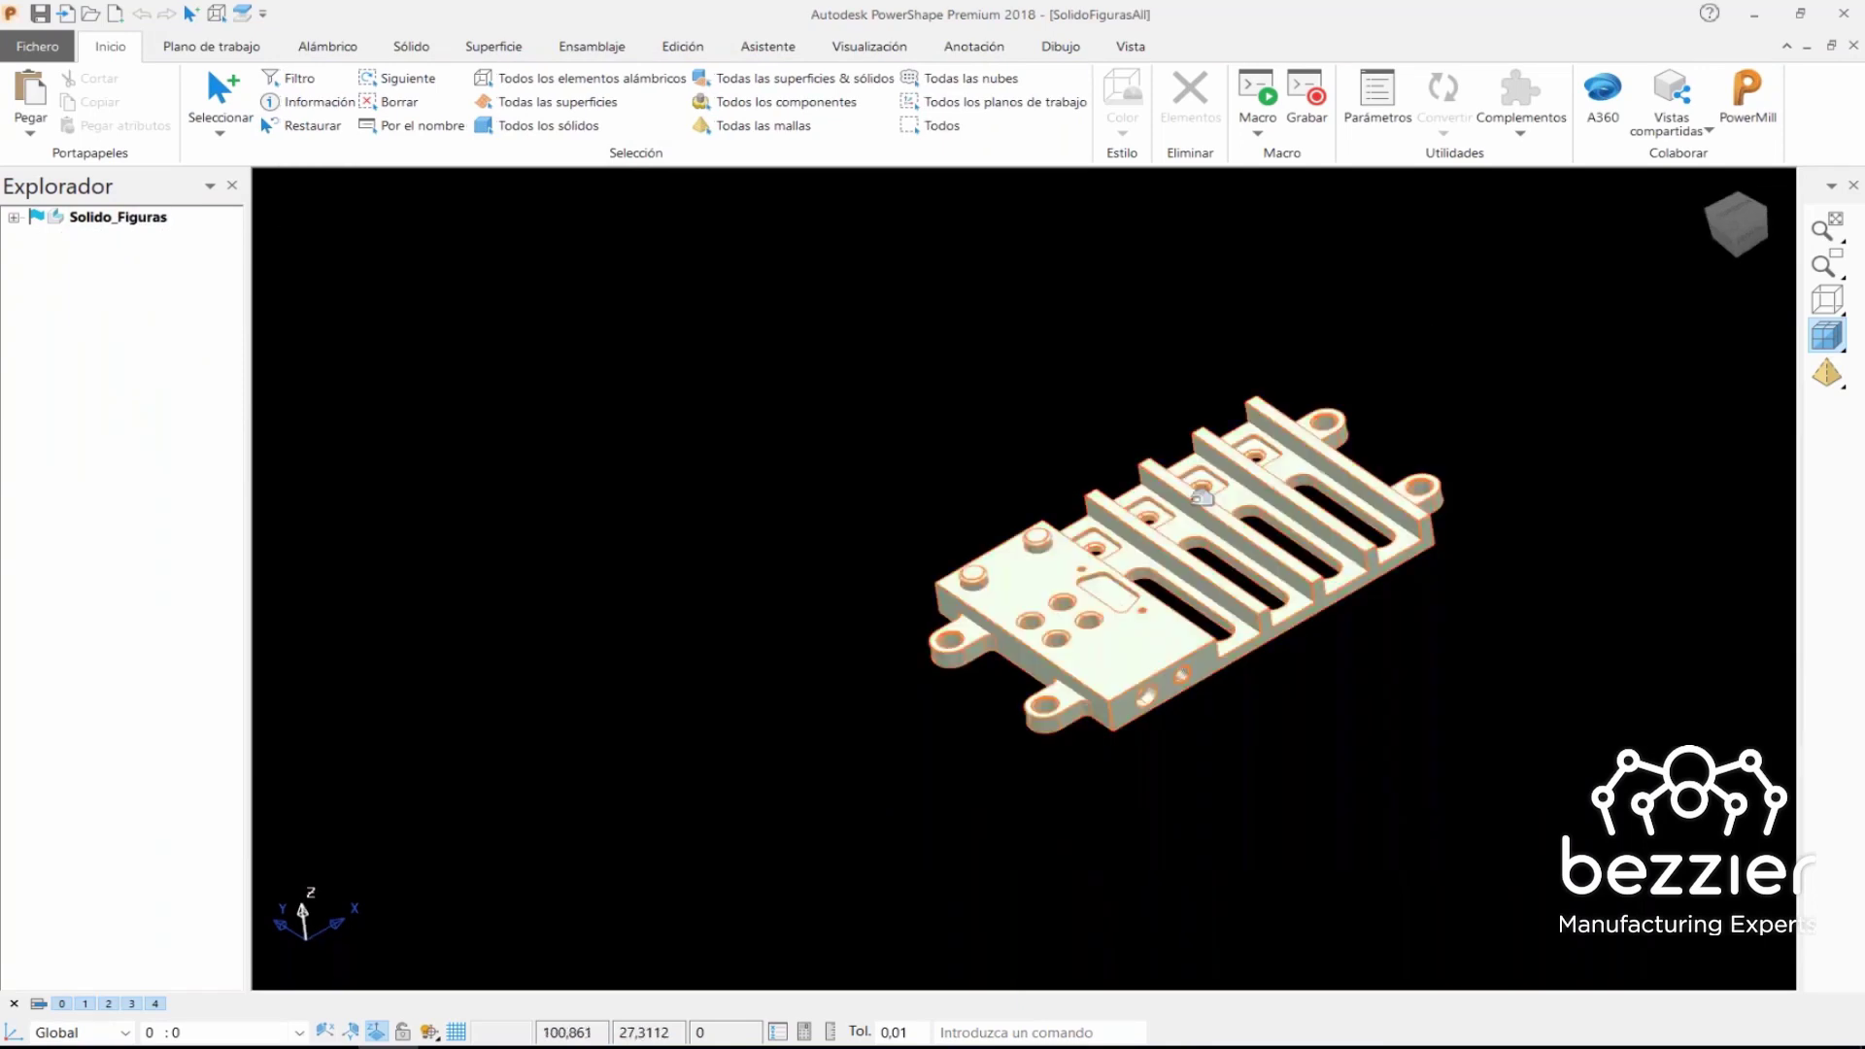
middle_drag(913, 452, 783, 463)
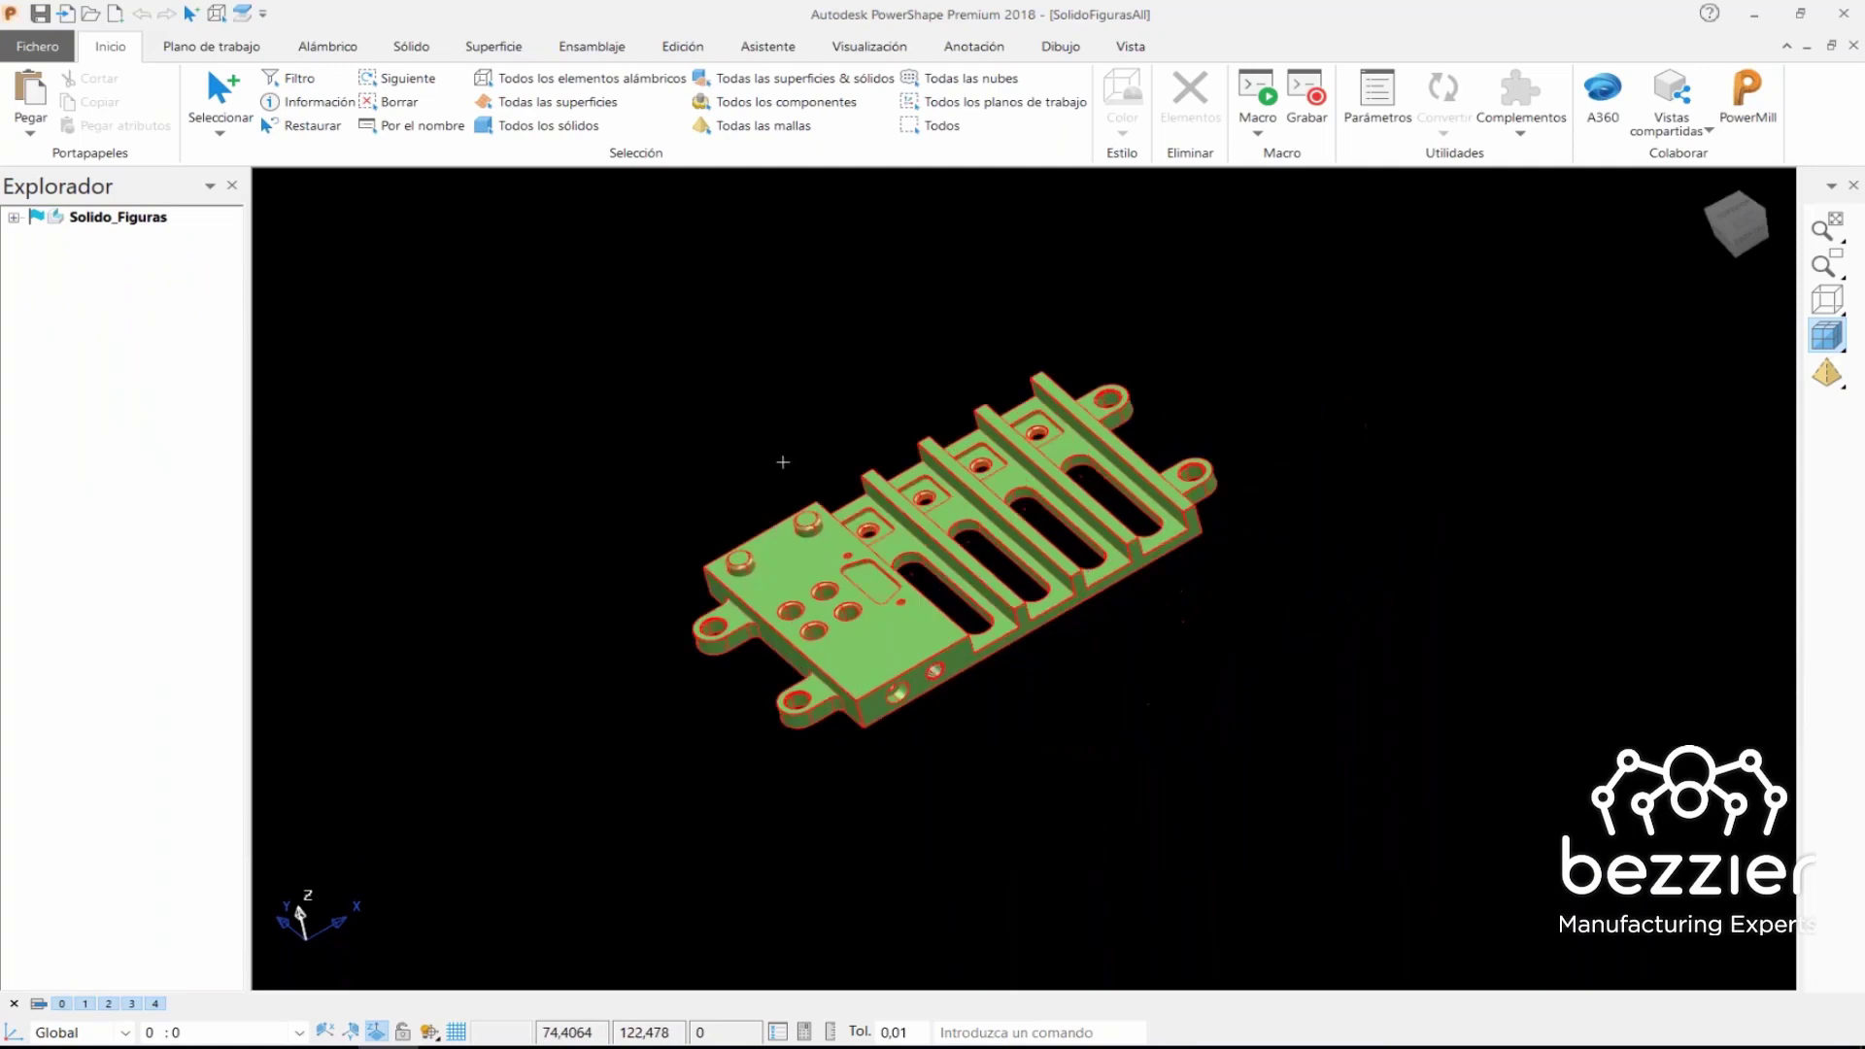
click(13, 217)
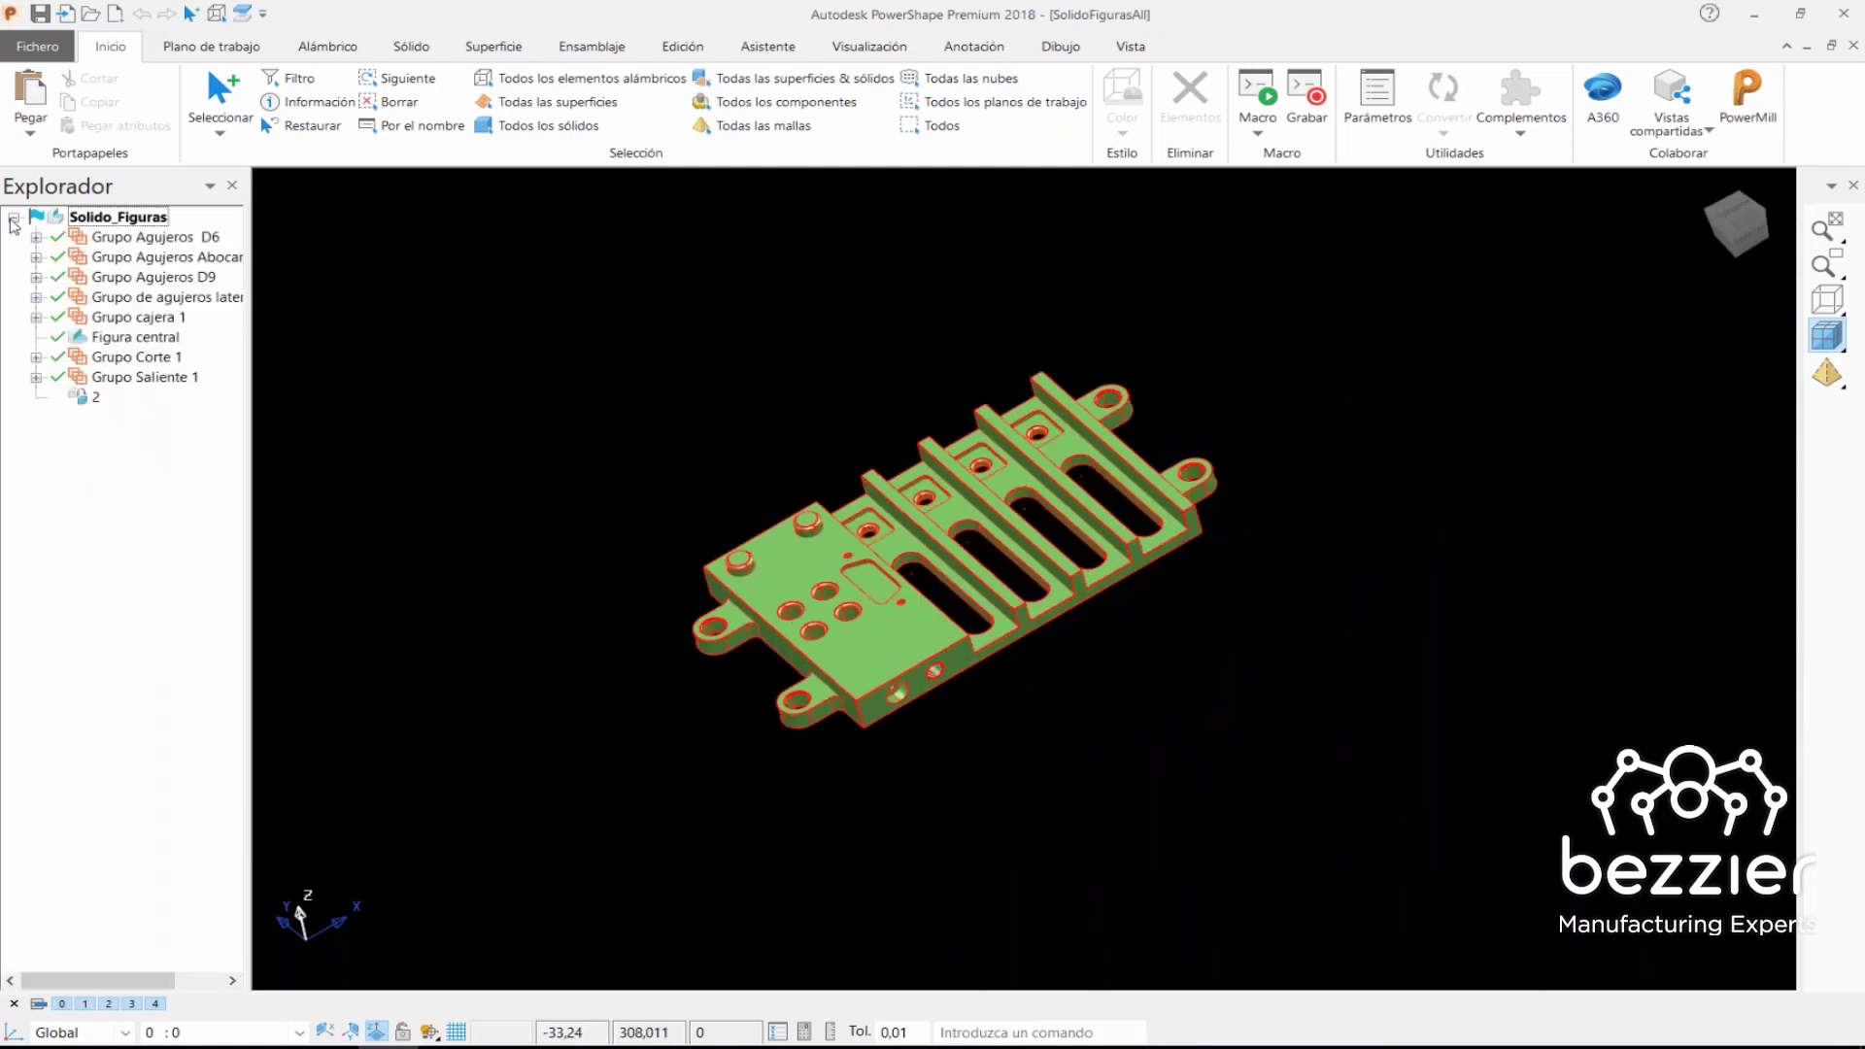
click(112, 239)
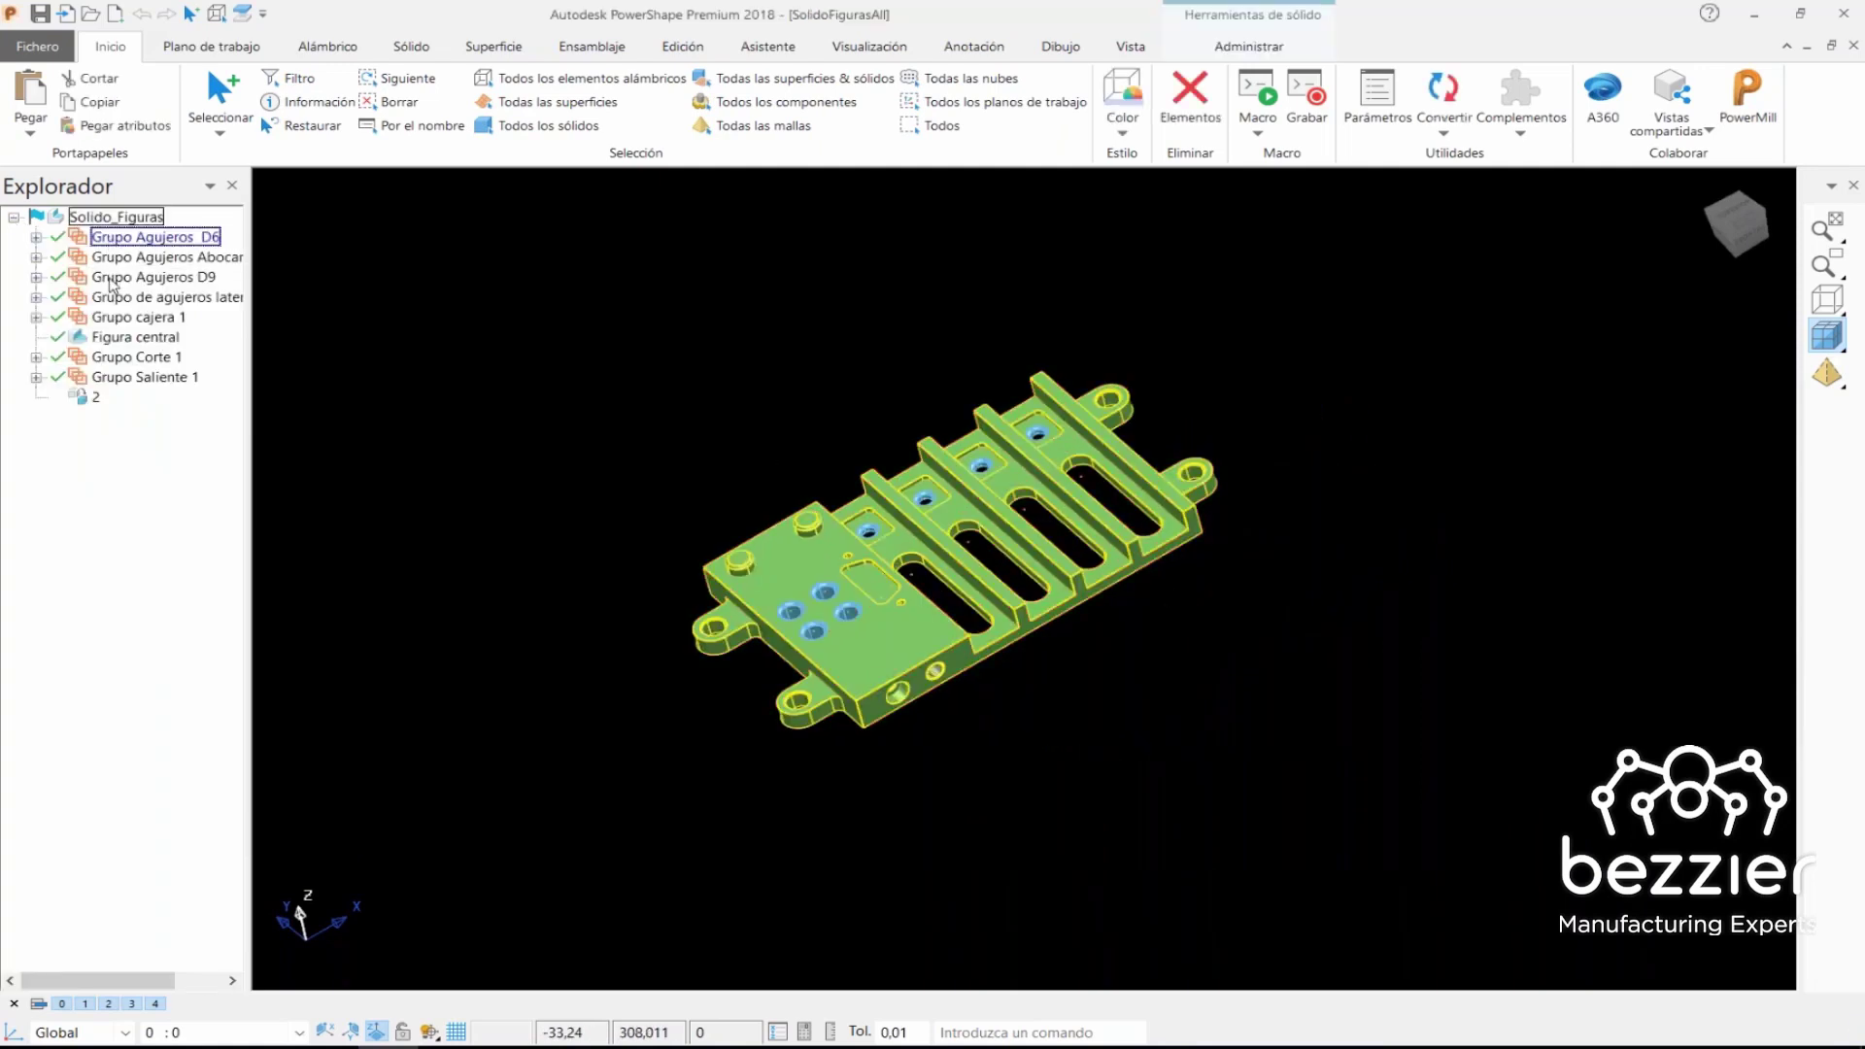
click(61, 317)
click(1308, 711)
click(879, 549)
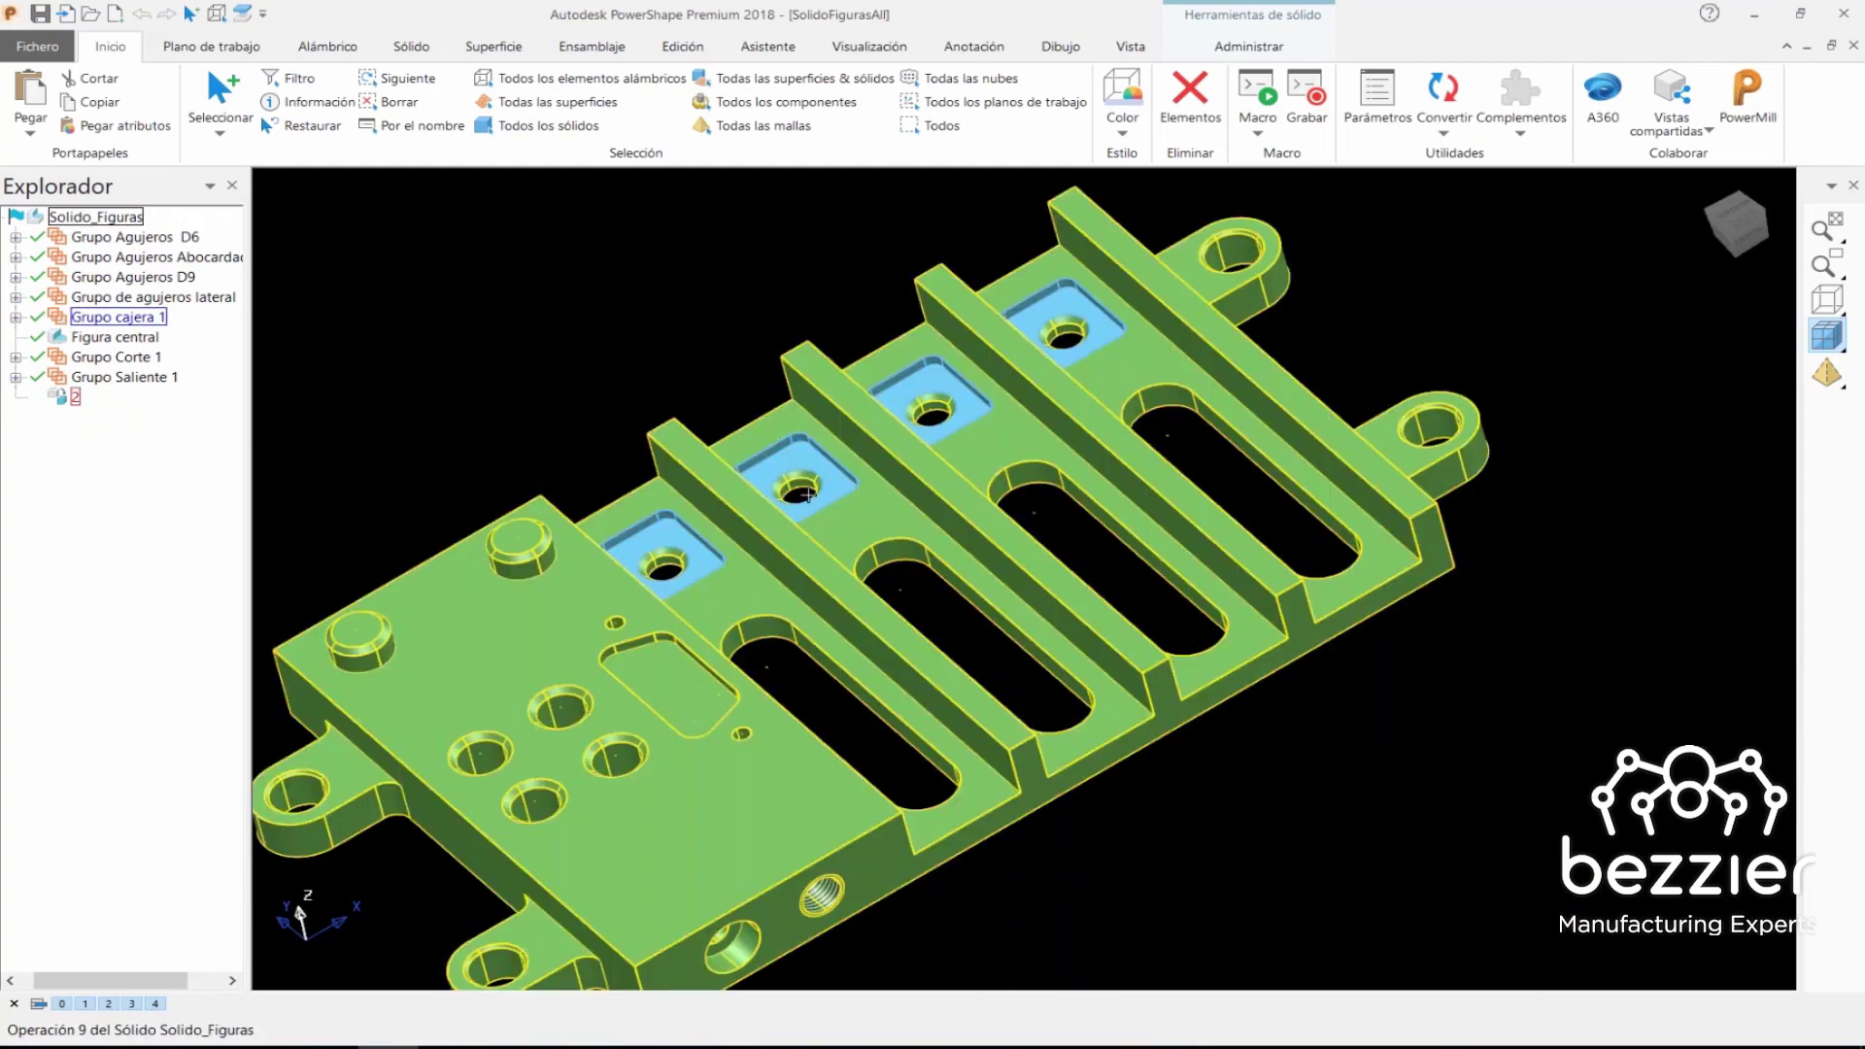
scroll(895, 390, down, 3)
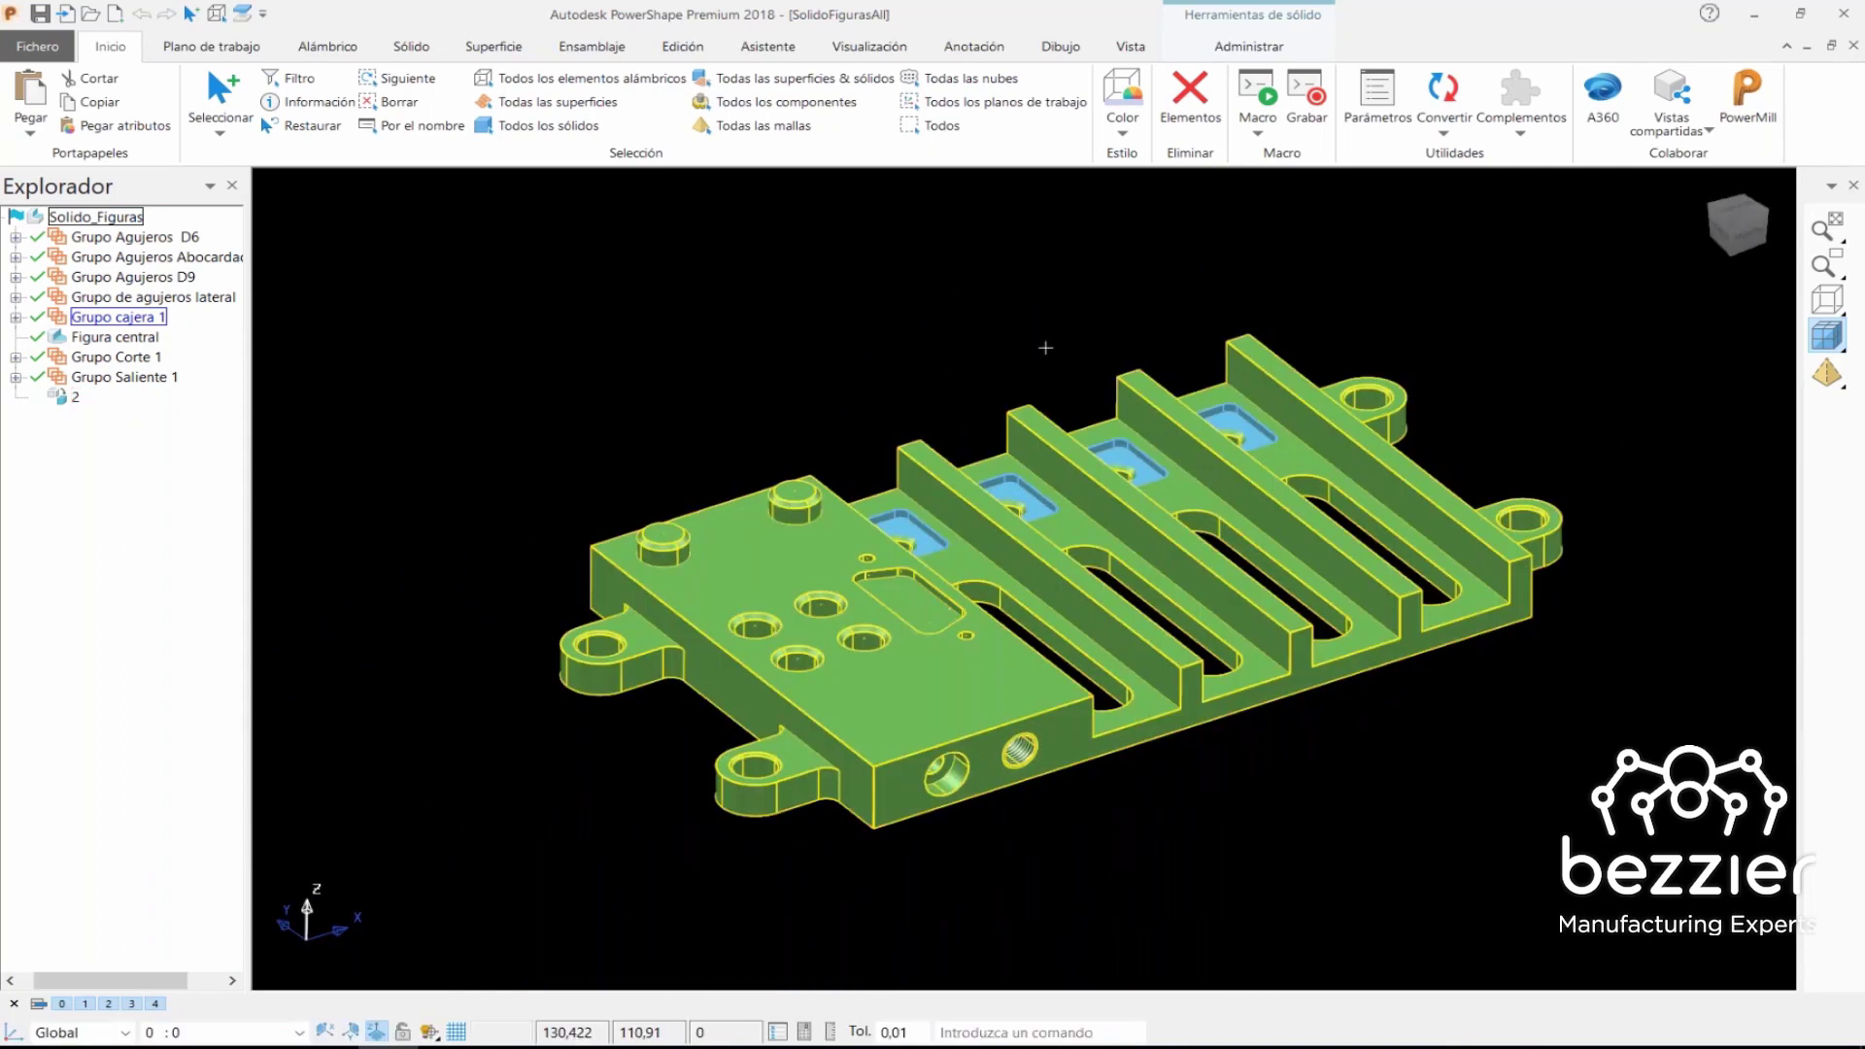
middle_drag(891, 493, 955, 534)
key(Escape)
- Highlight Figura central, Grupo Corte 1 and Grupo Saliente 1, then select Features.xsd in the webinar folder
click(59, 340)
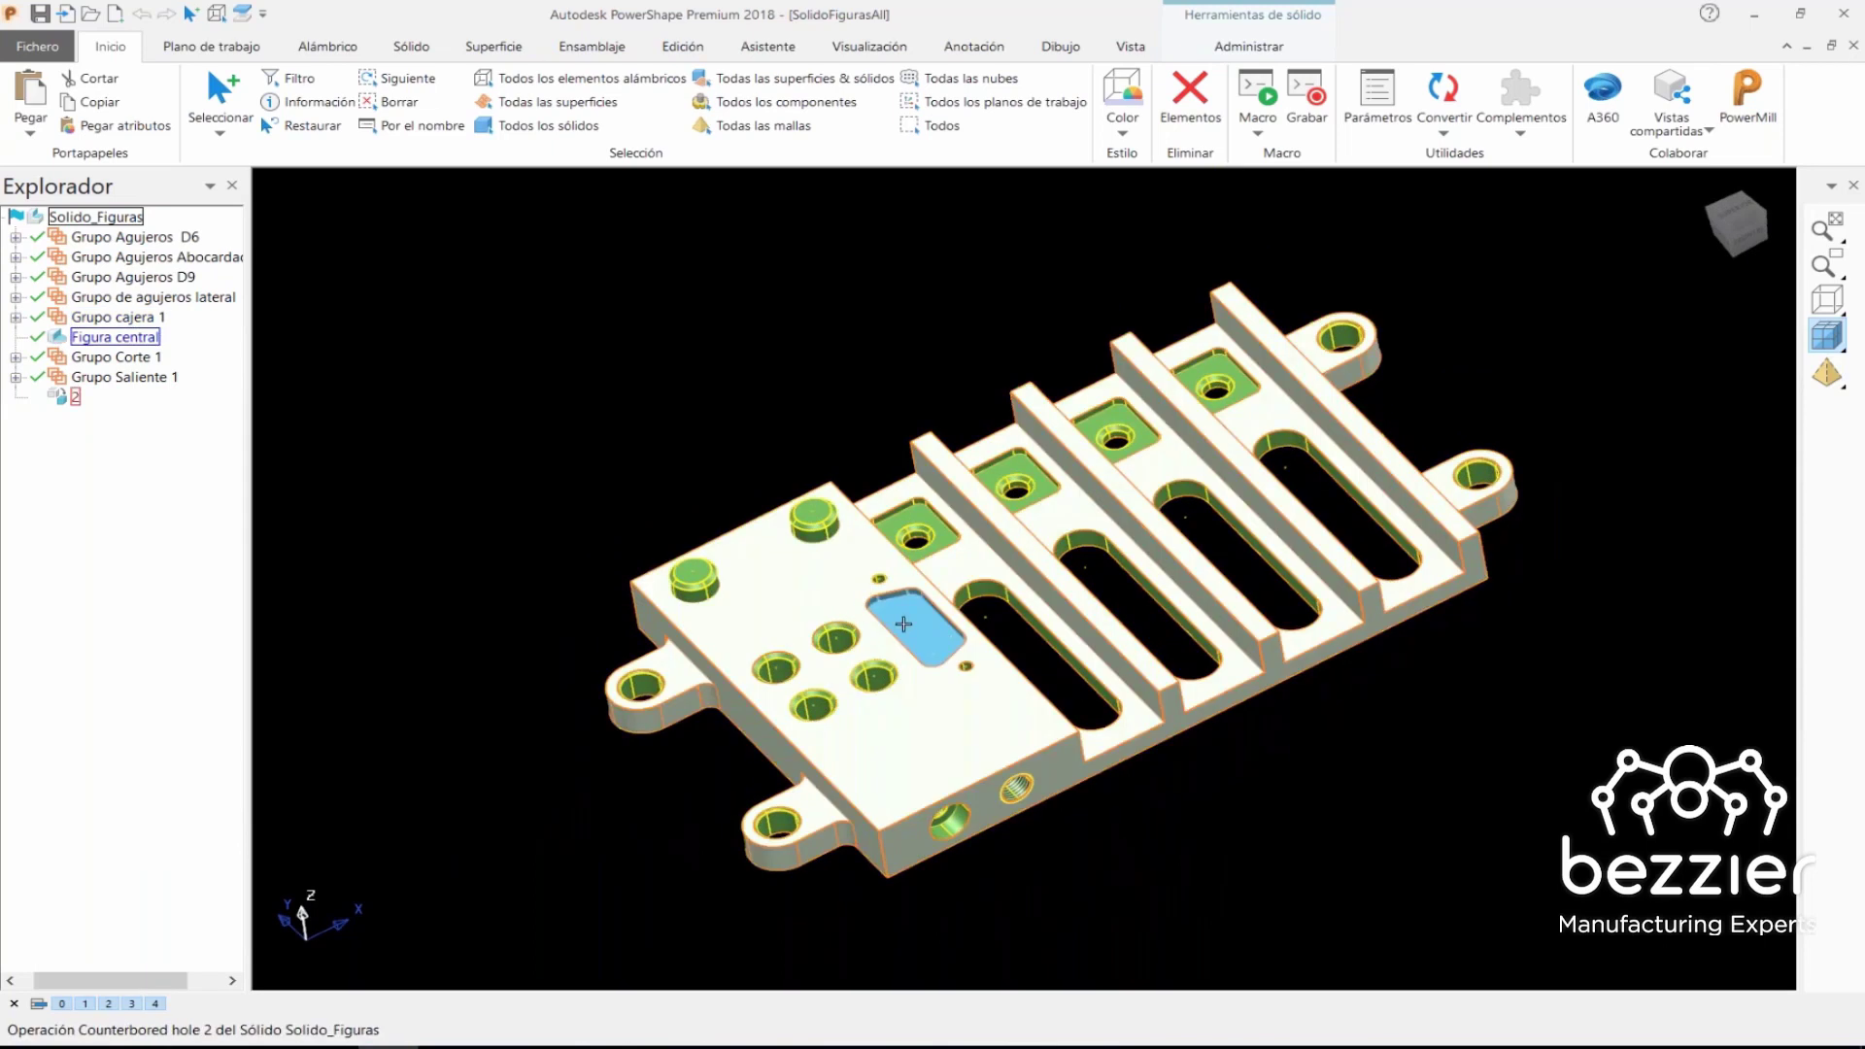
middle_drag(854, 574, 785, 574)
key(Down)
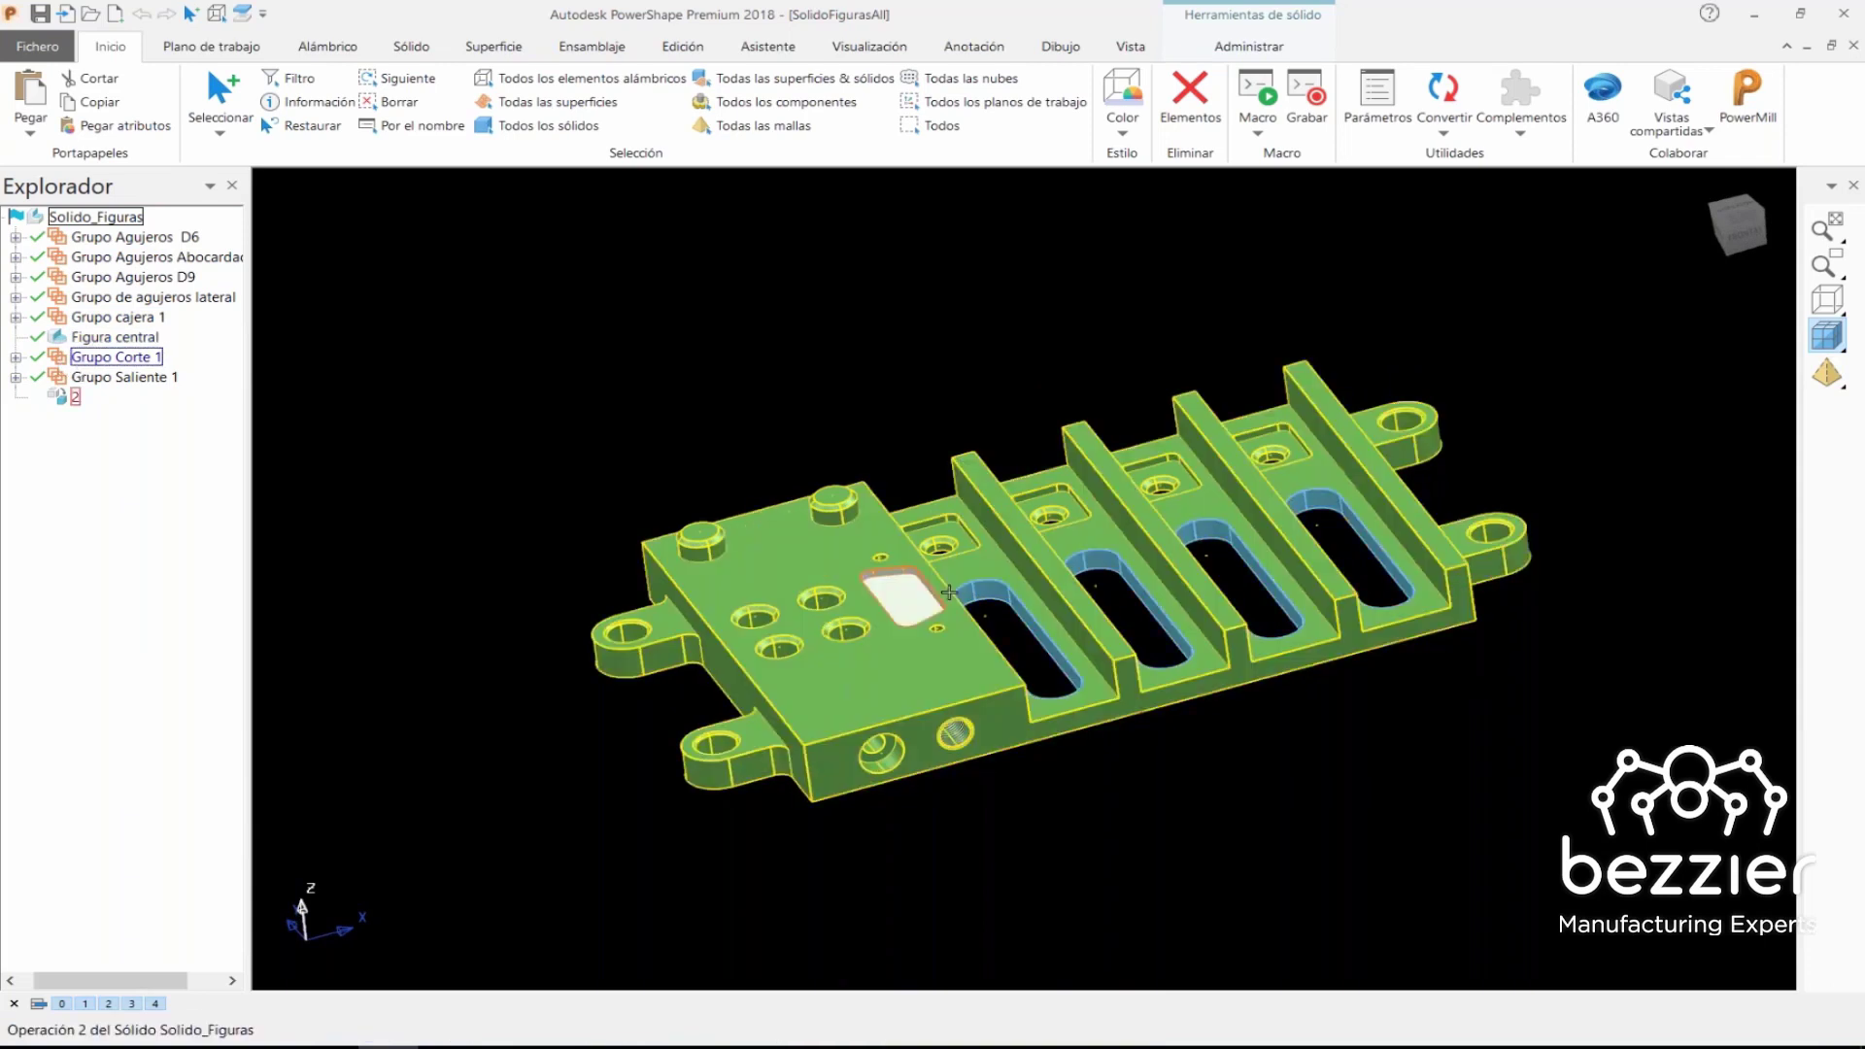
key(Down)
click(412, 633)
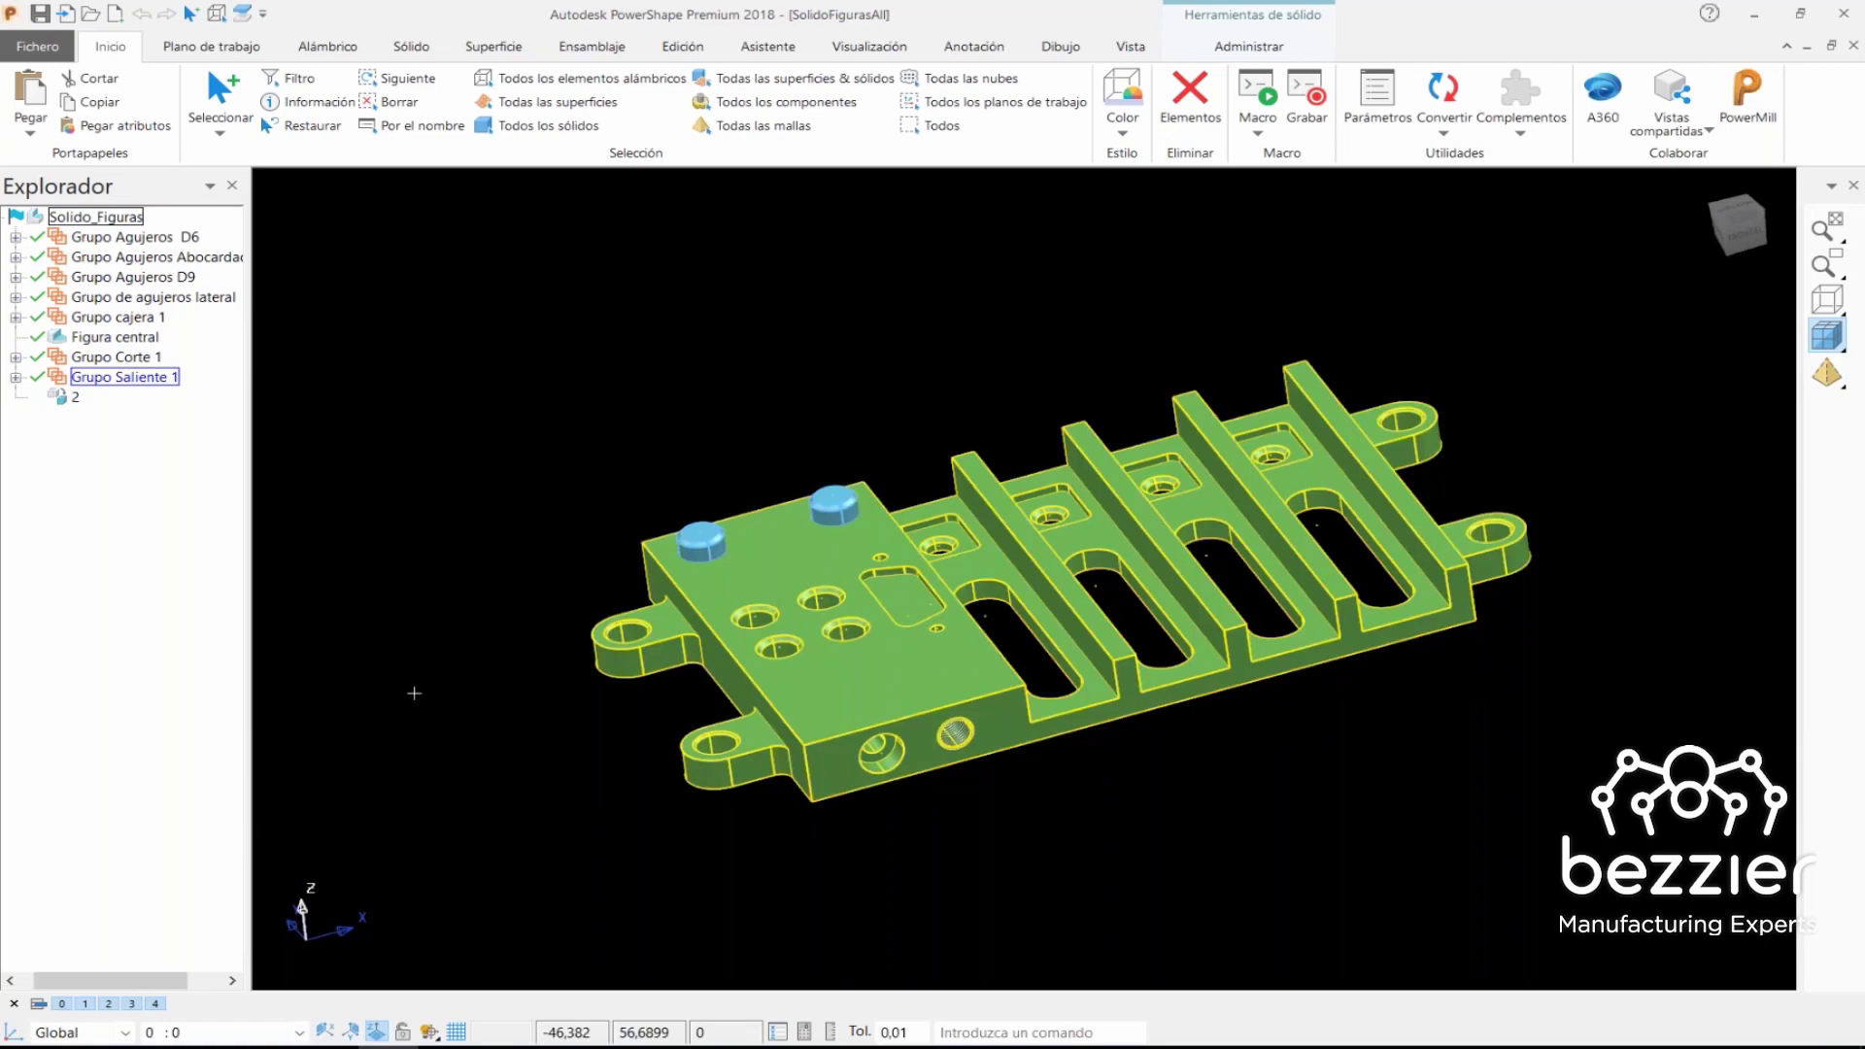
middle_drag(729, 491, 774, 421)
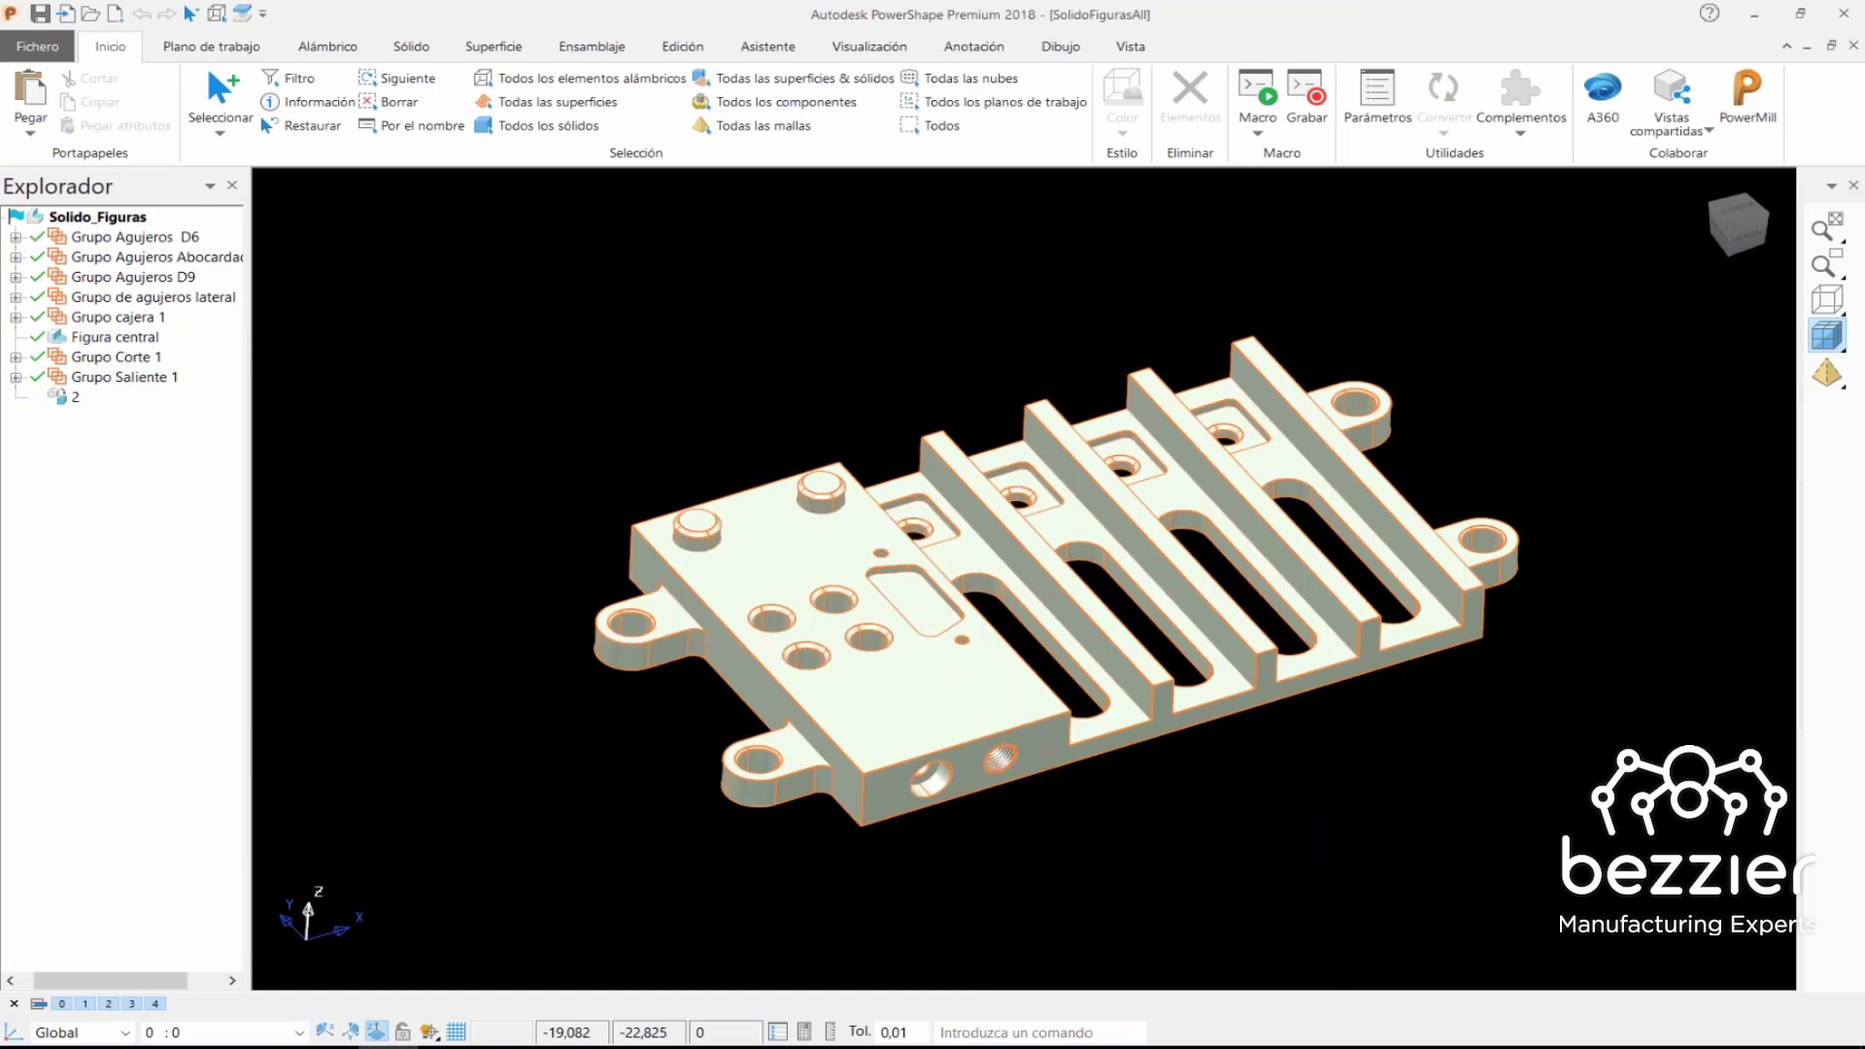
key(alt+Tab)
click(755, 457)
- Delete Features.xsd, SolidoFiguras1.dgk and SolidoFiguras1.xml, then minimize File Explorer
shift+click(777, 503)
right_click(816, 507)
click(854, 777)
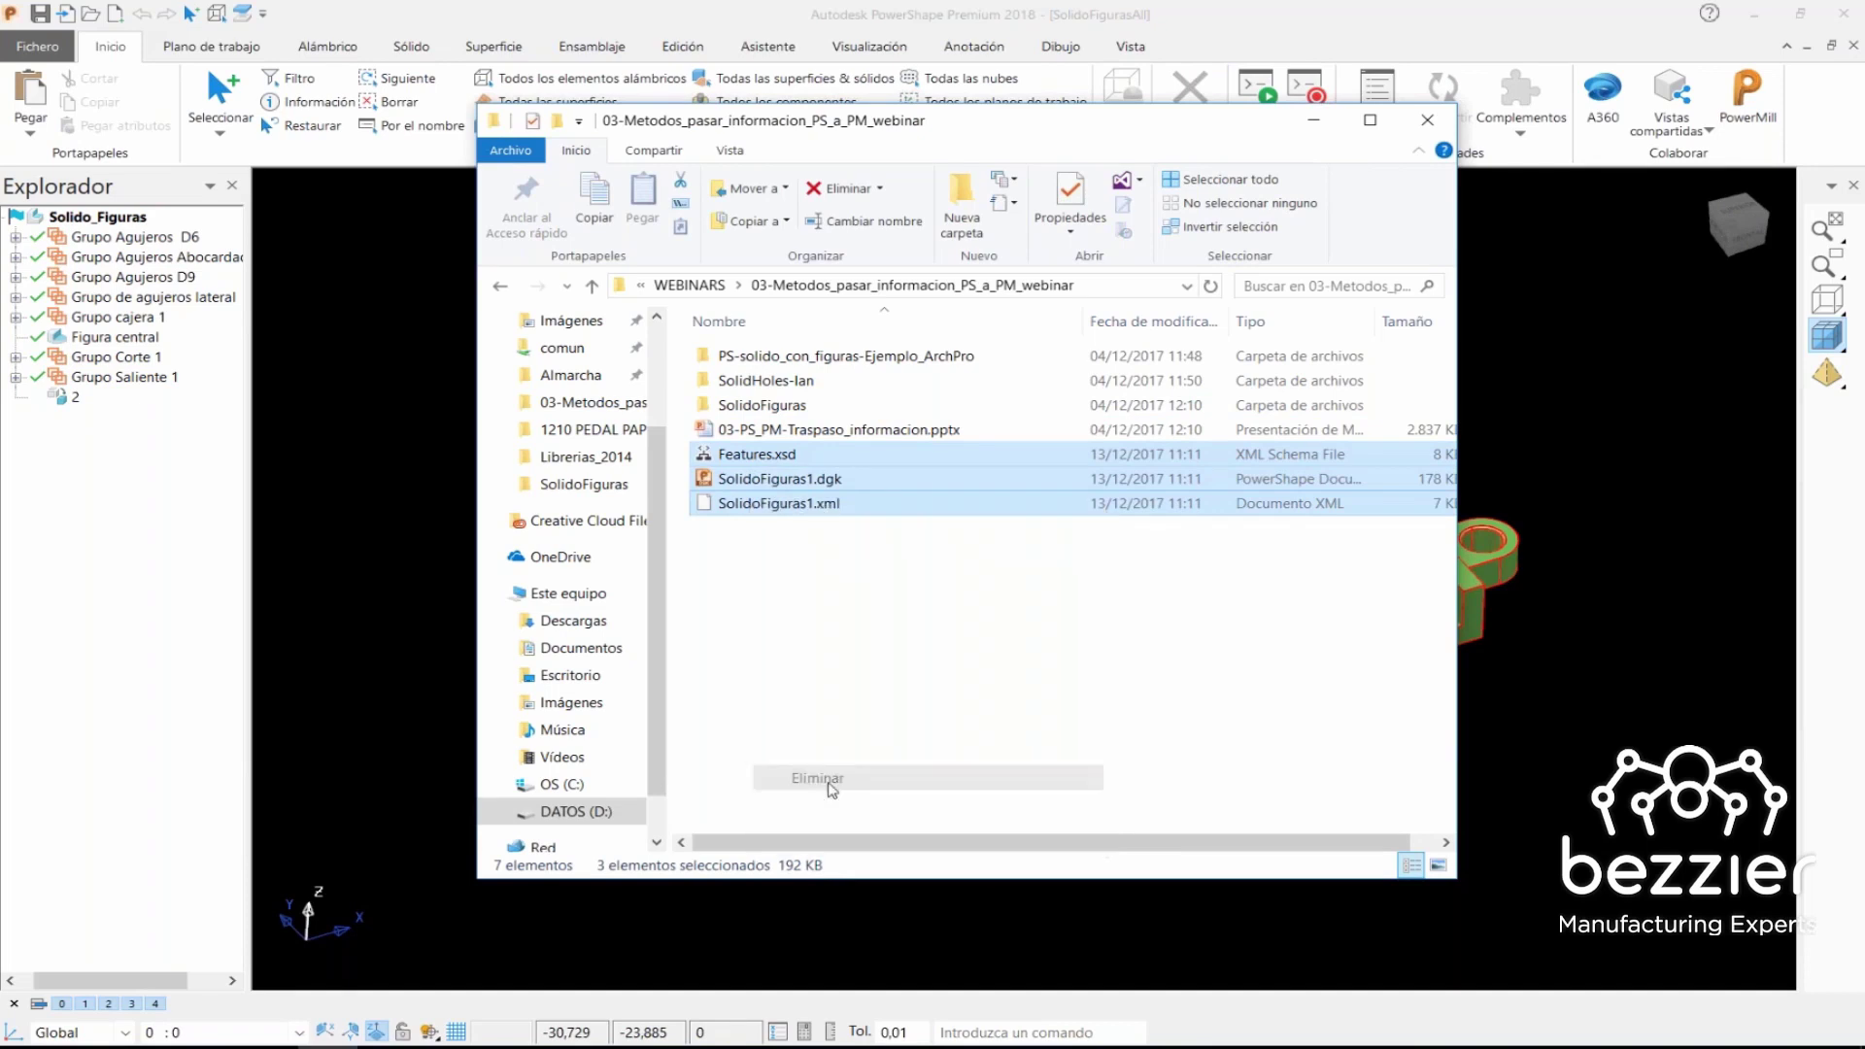
click(1313, 119)
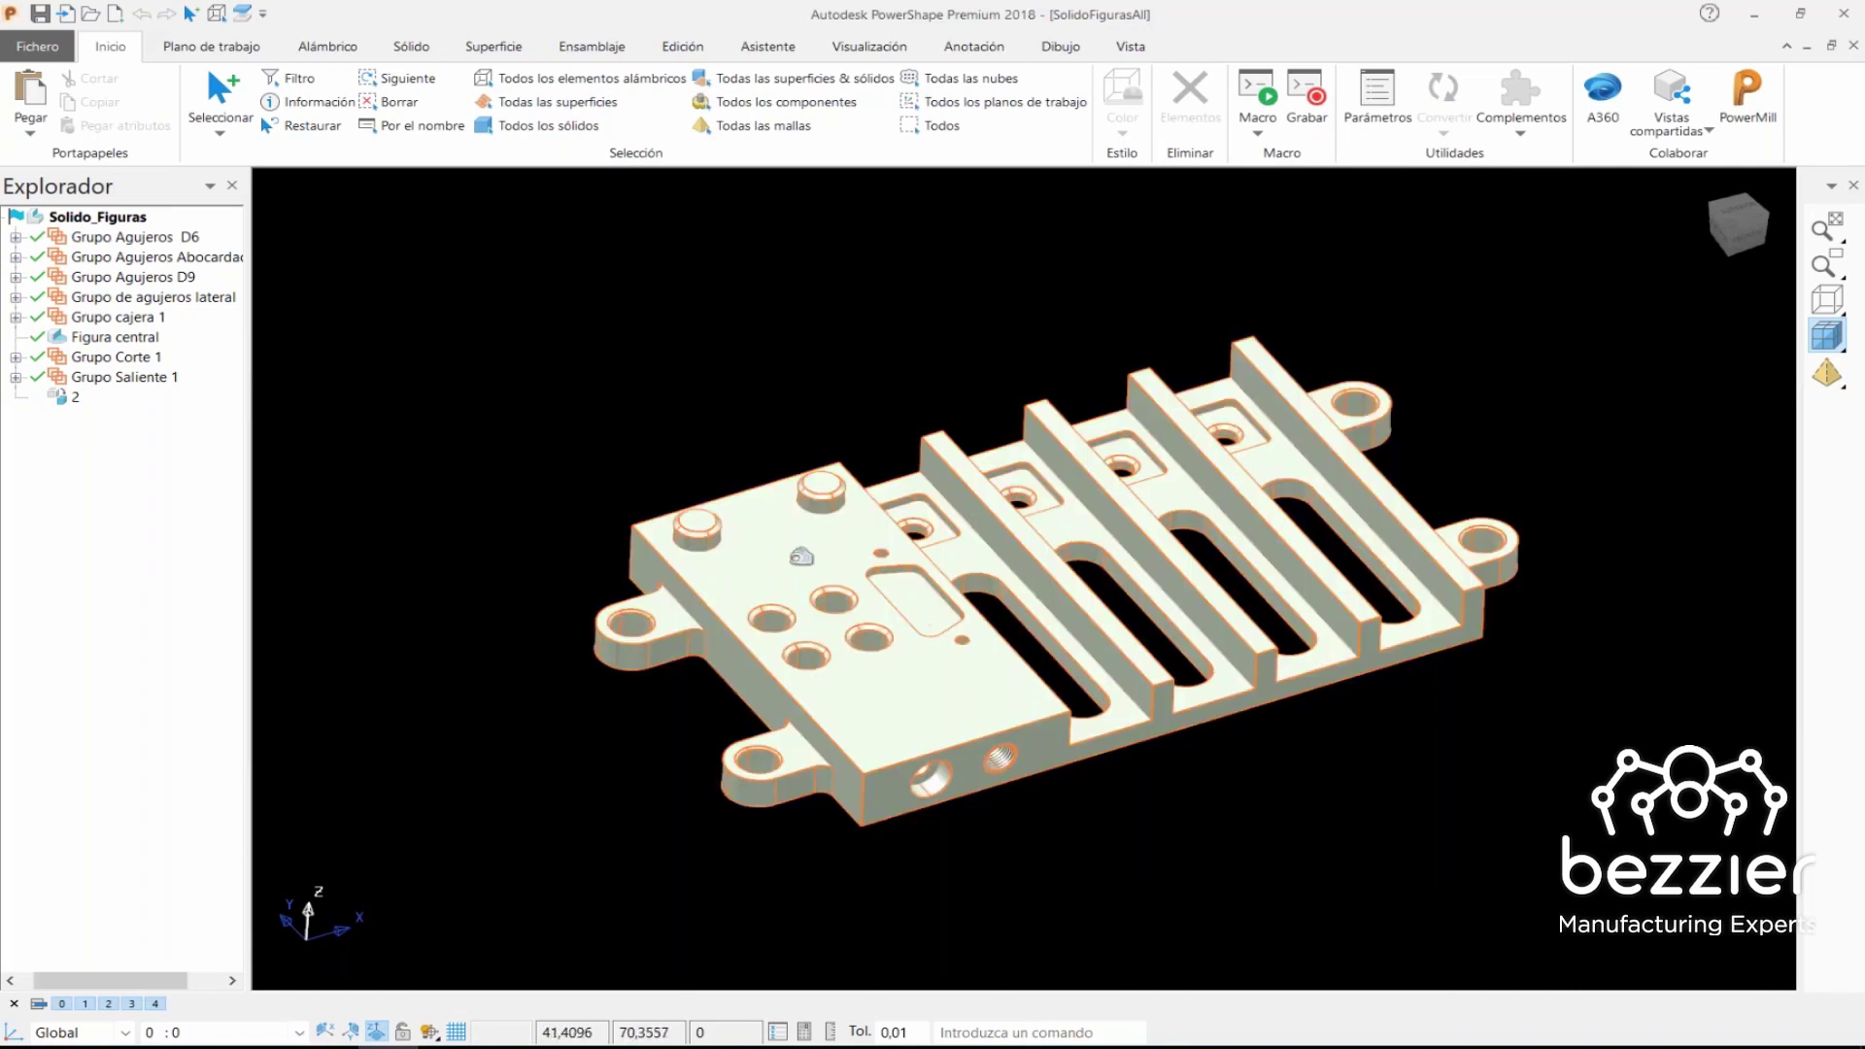
- Select the whole plate solid and export only it as SolidoFigurasAll.dgk
click(918, 527)
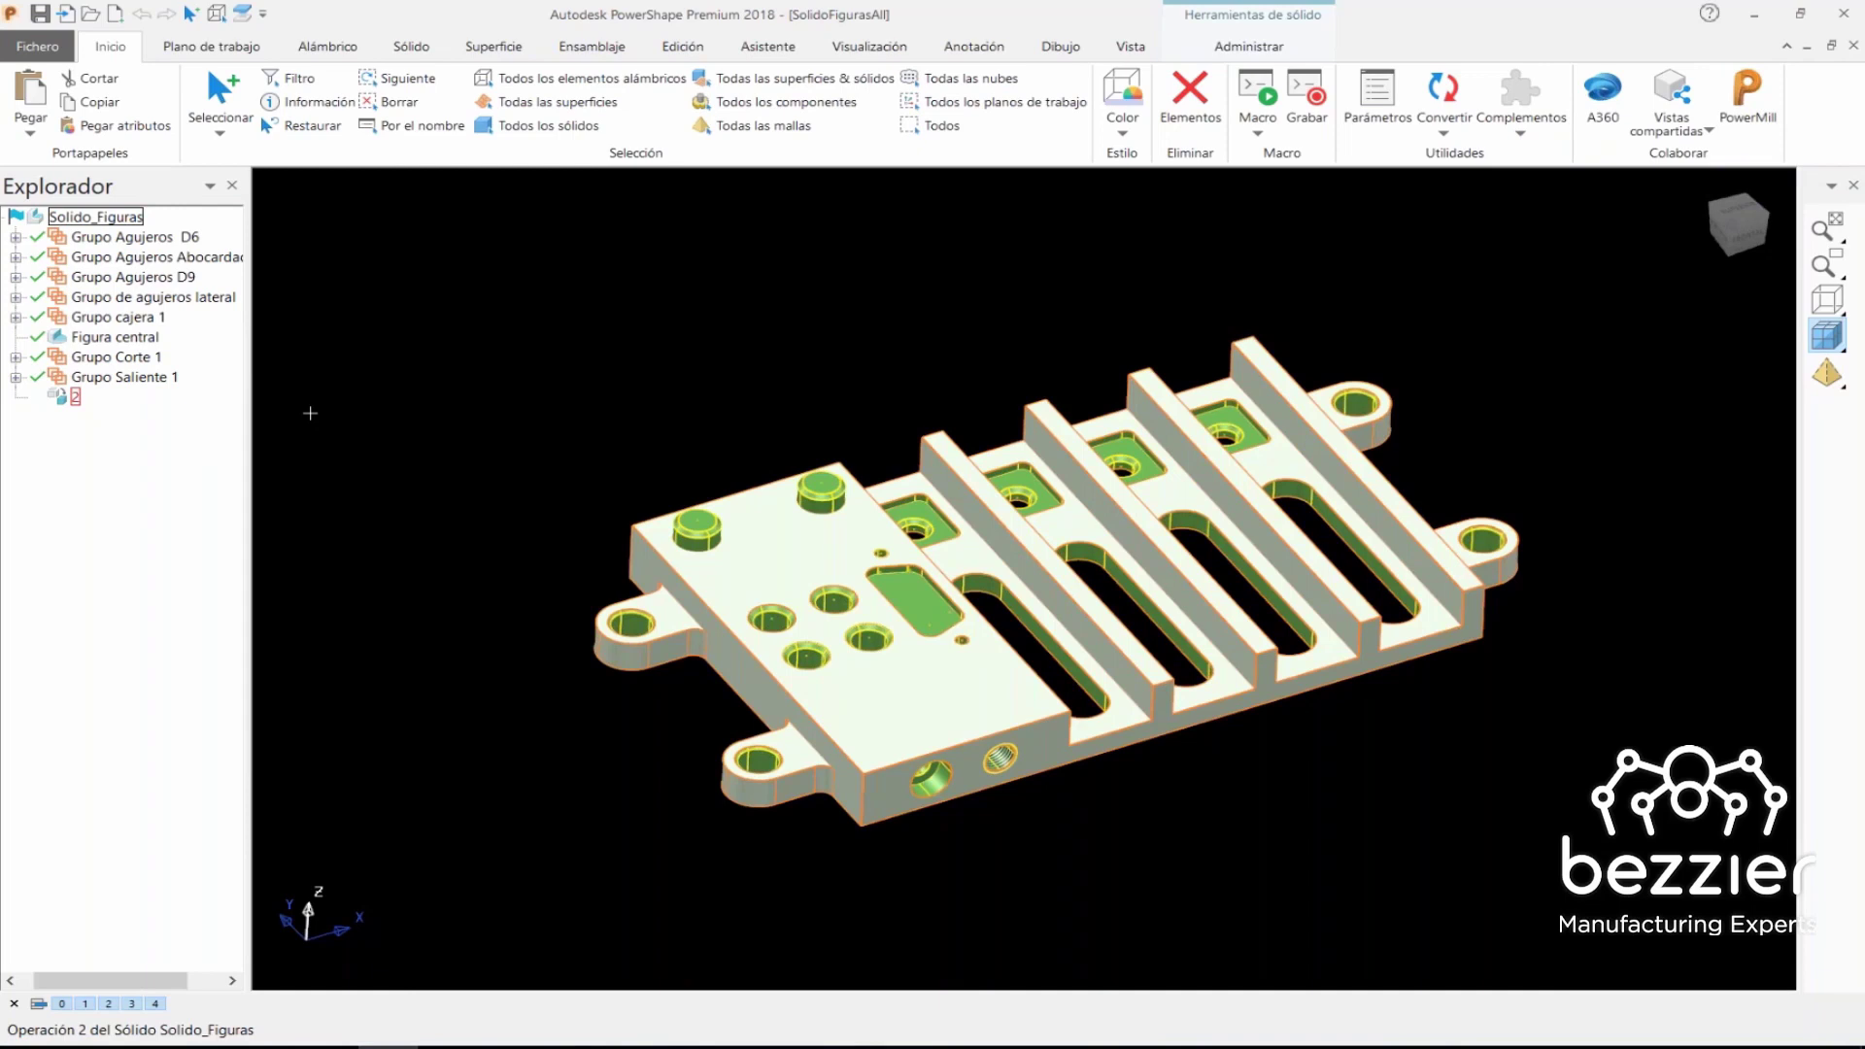
click(310, 413)
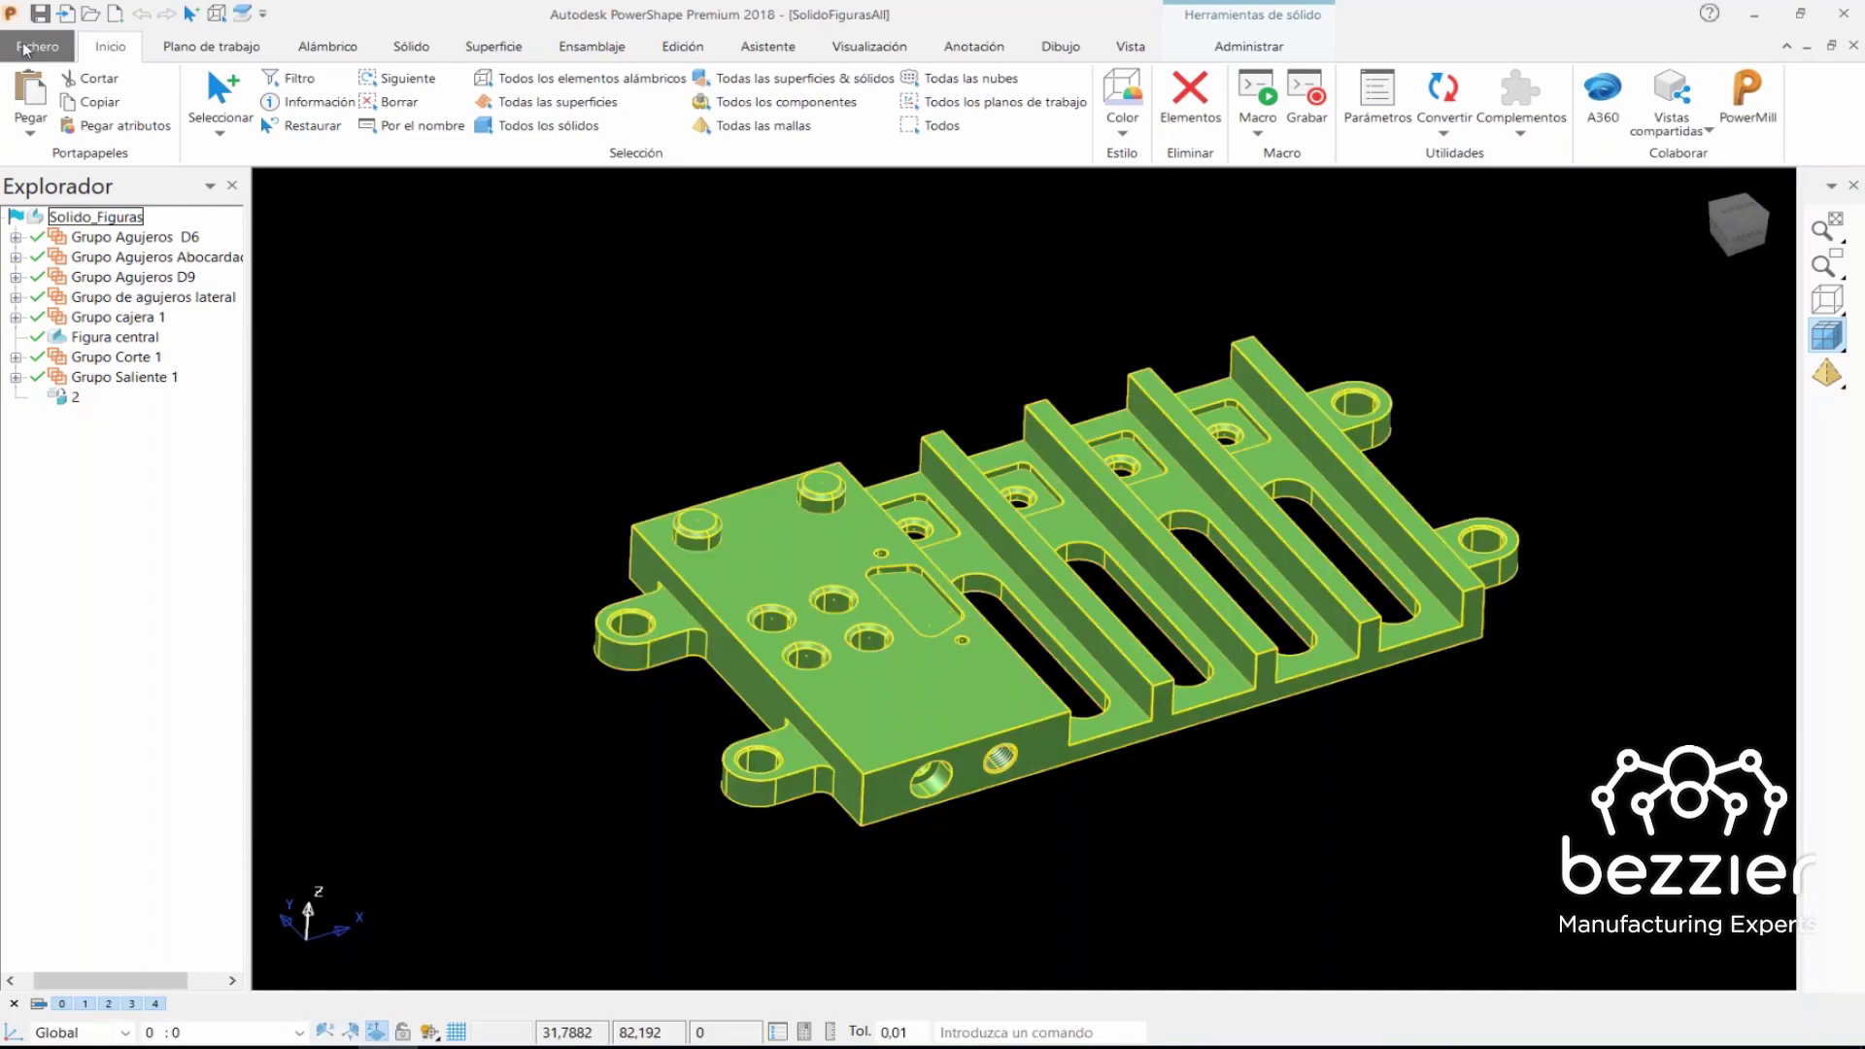
click(24, 48)
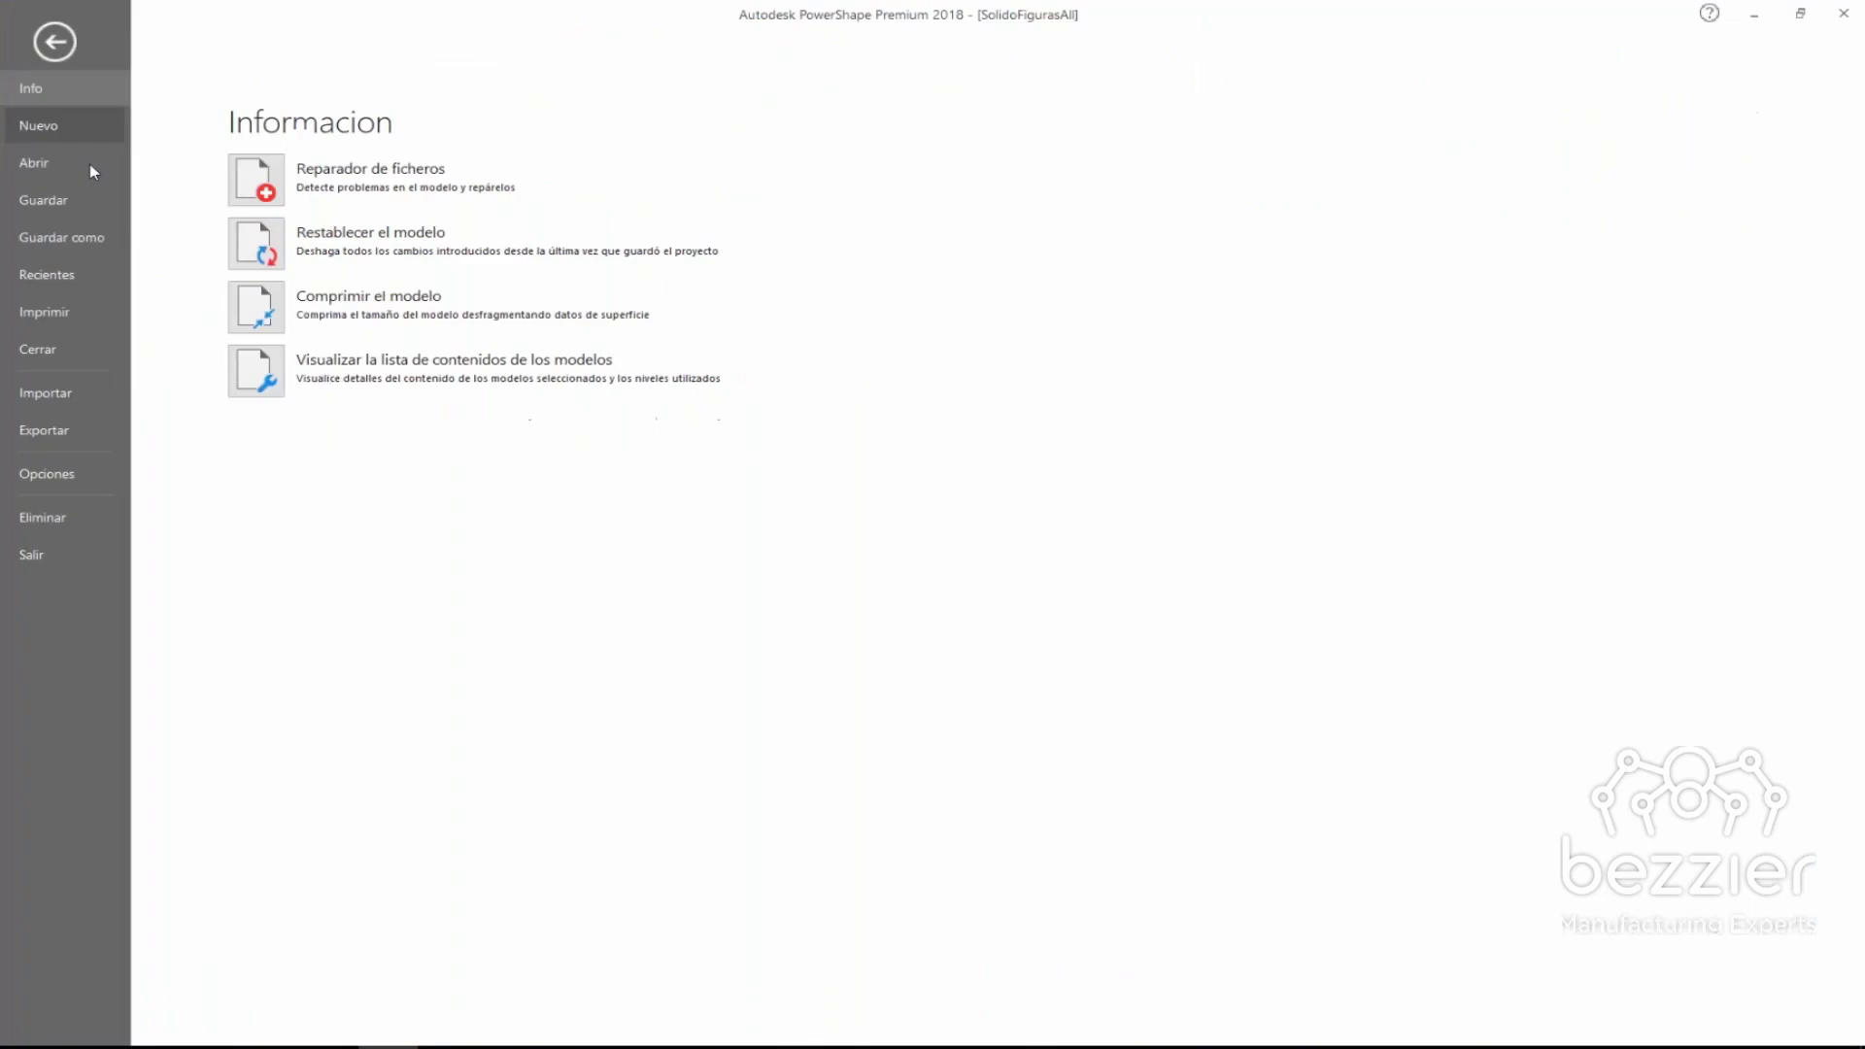
click(43, 435)
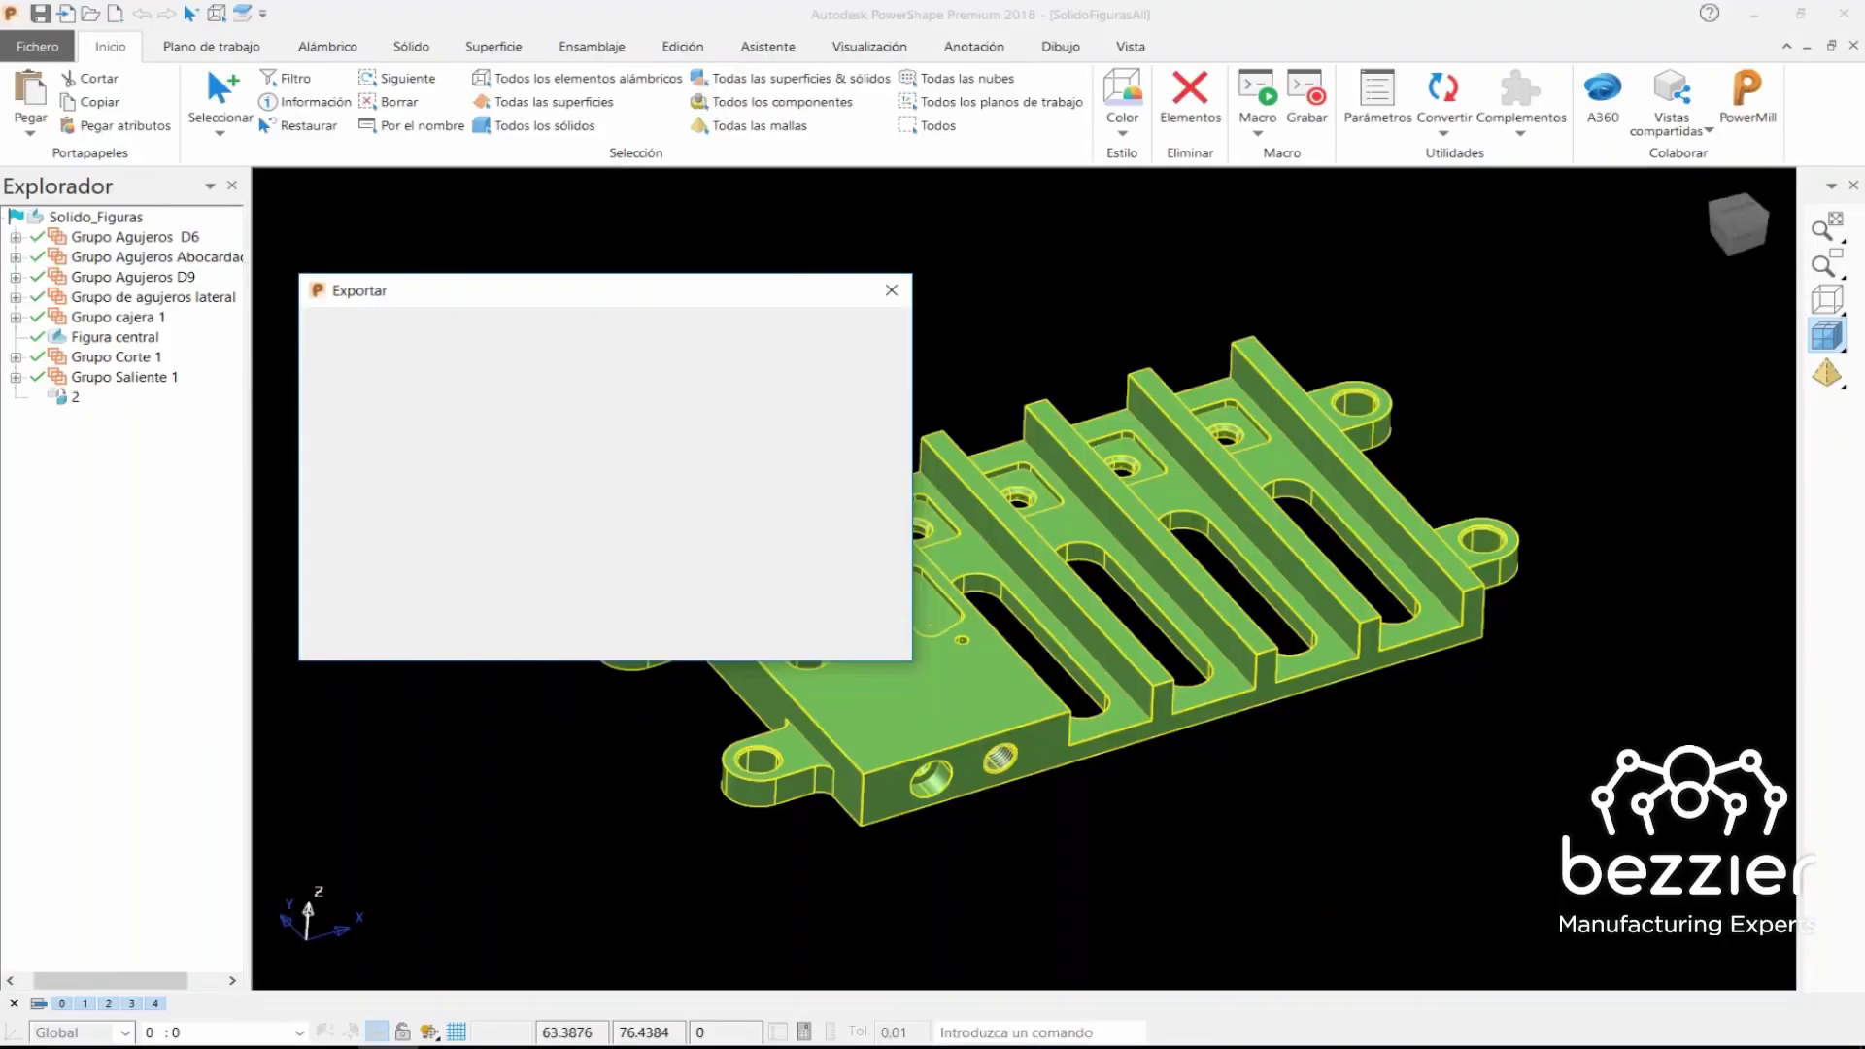
click(492, 639)
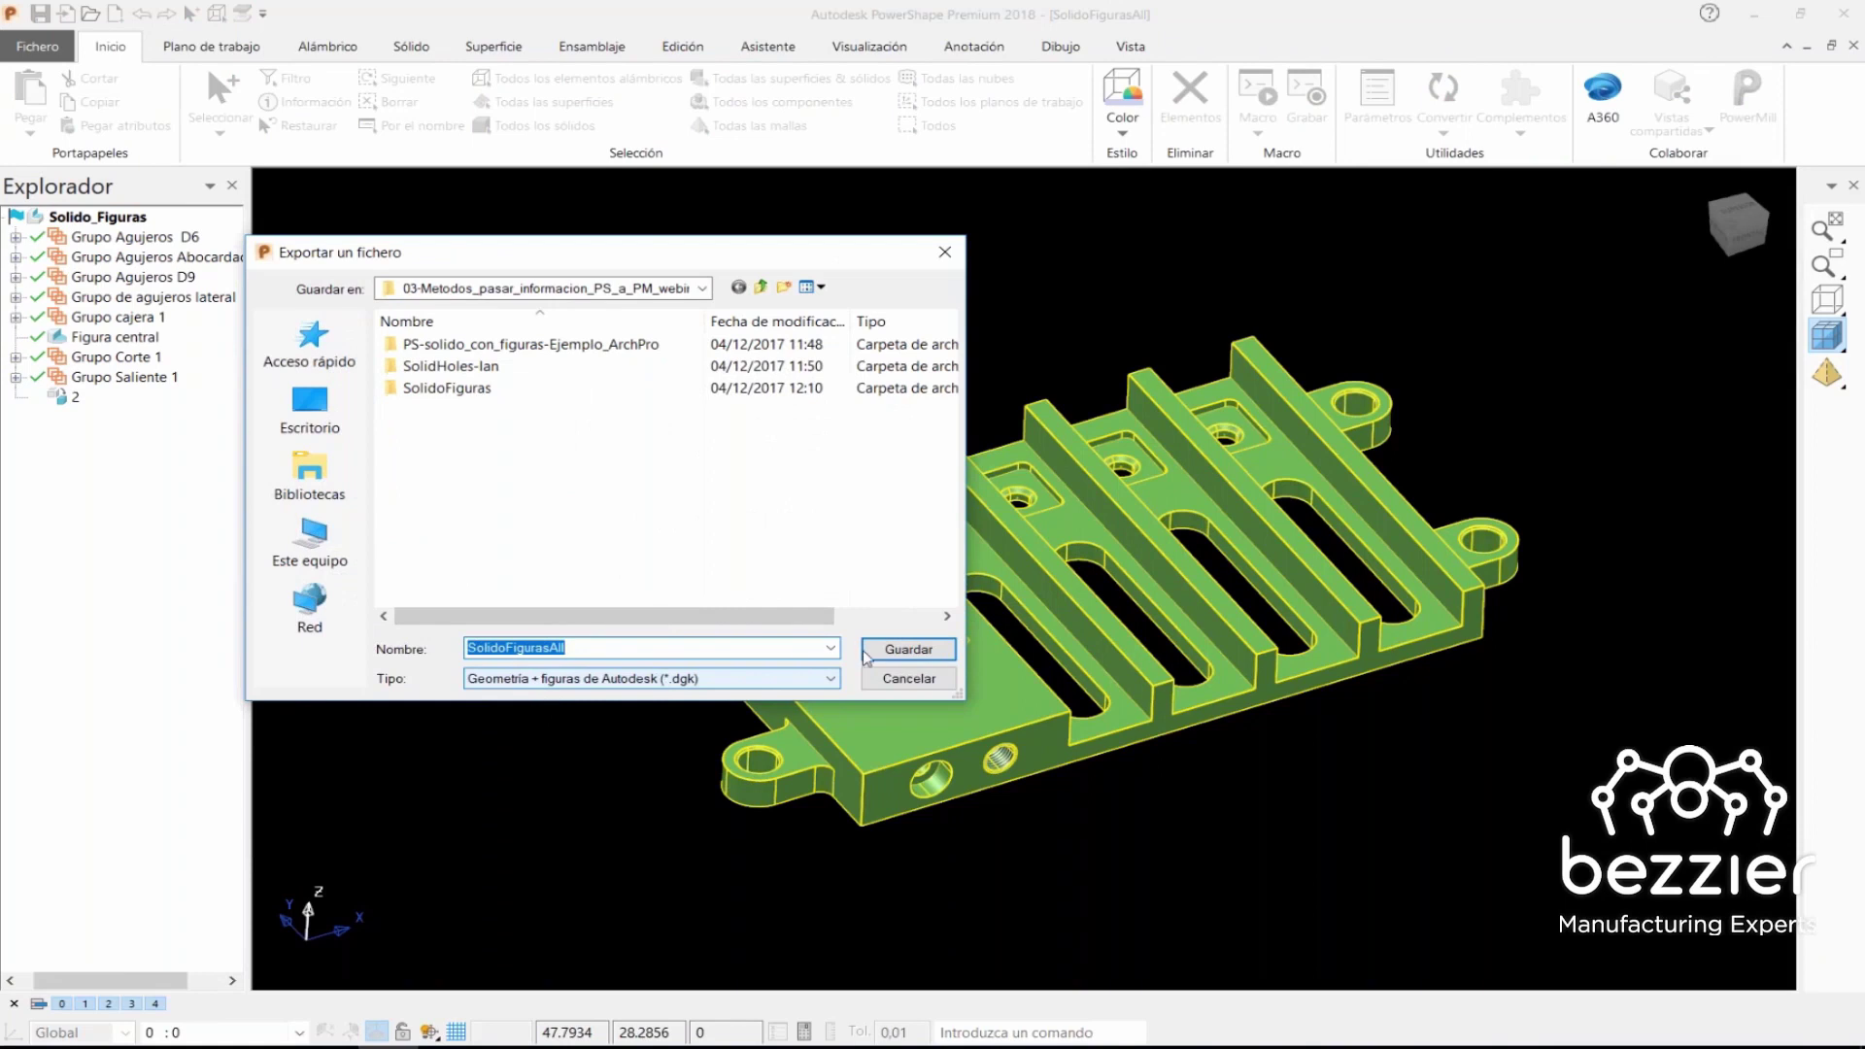
click(903, 649)
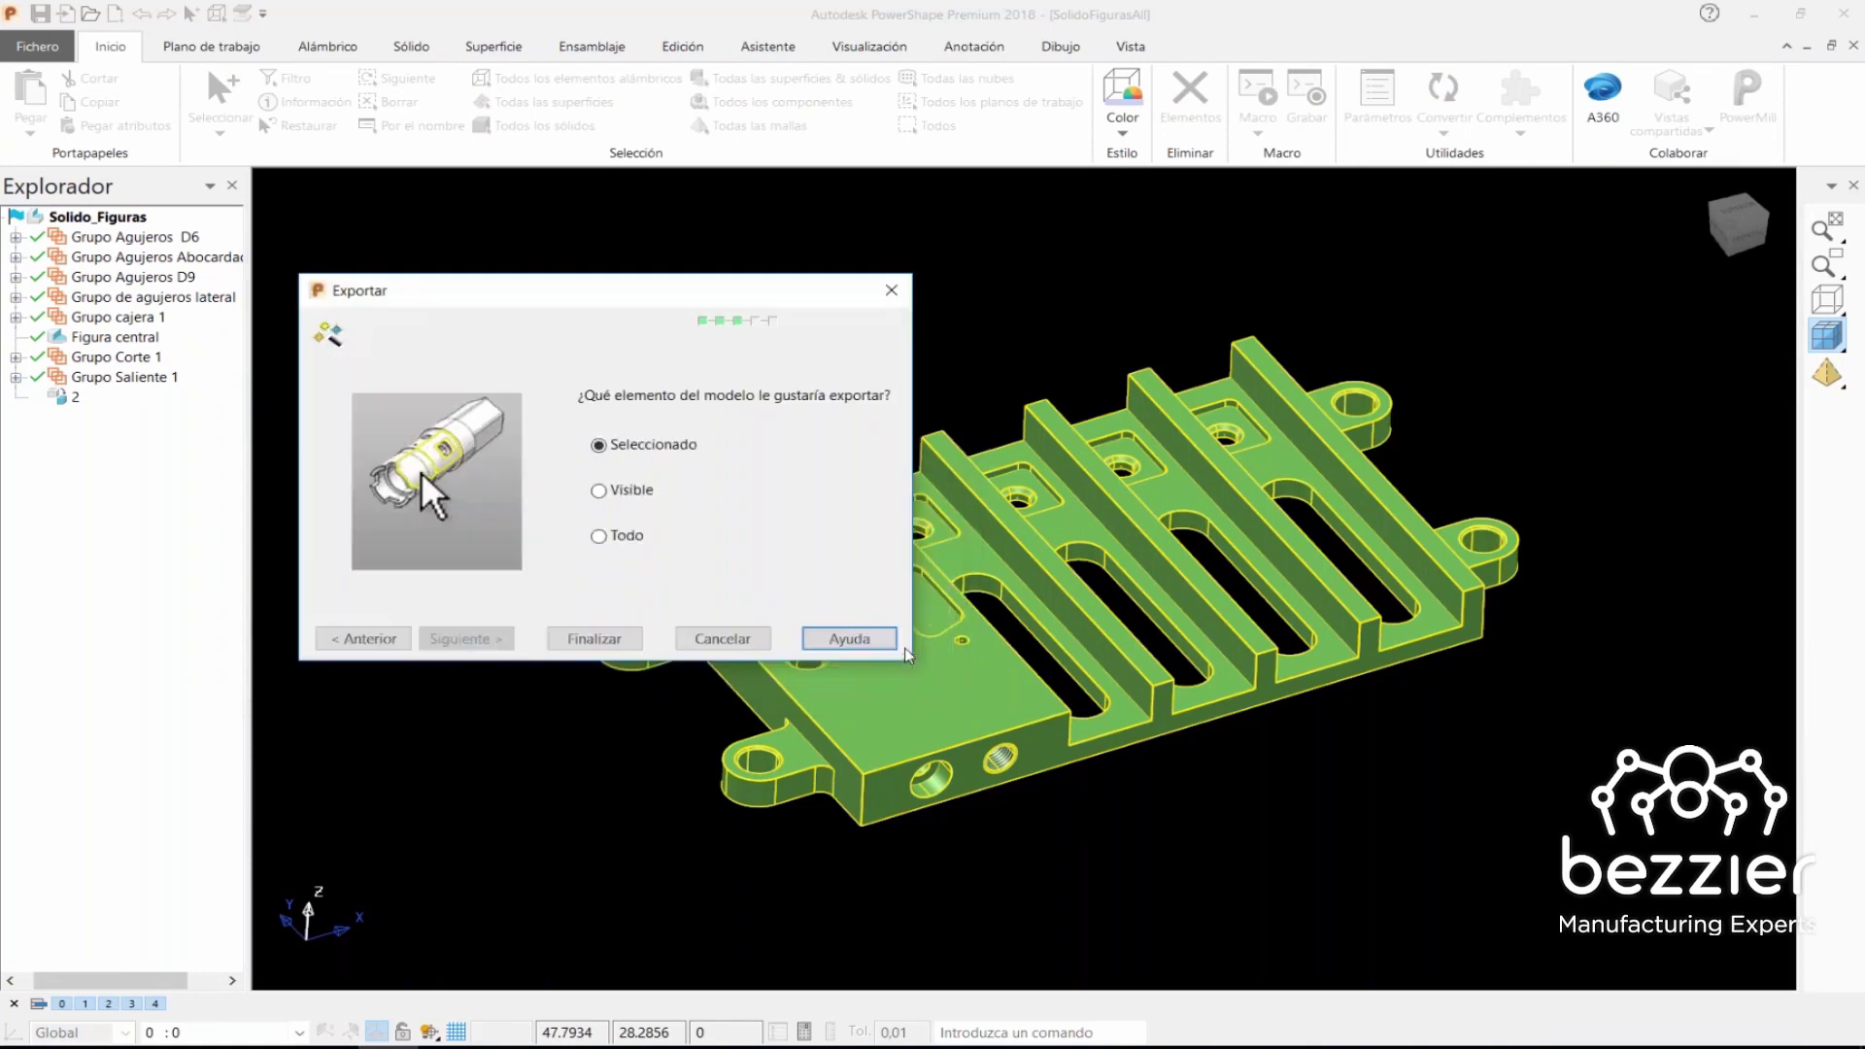
key(Return)
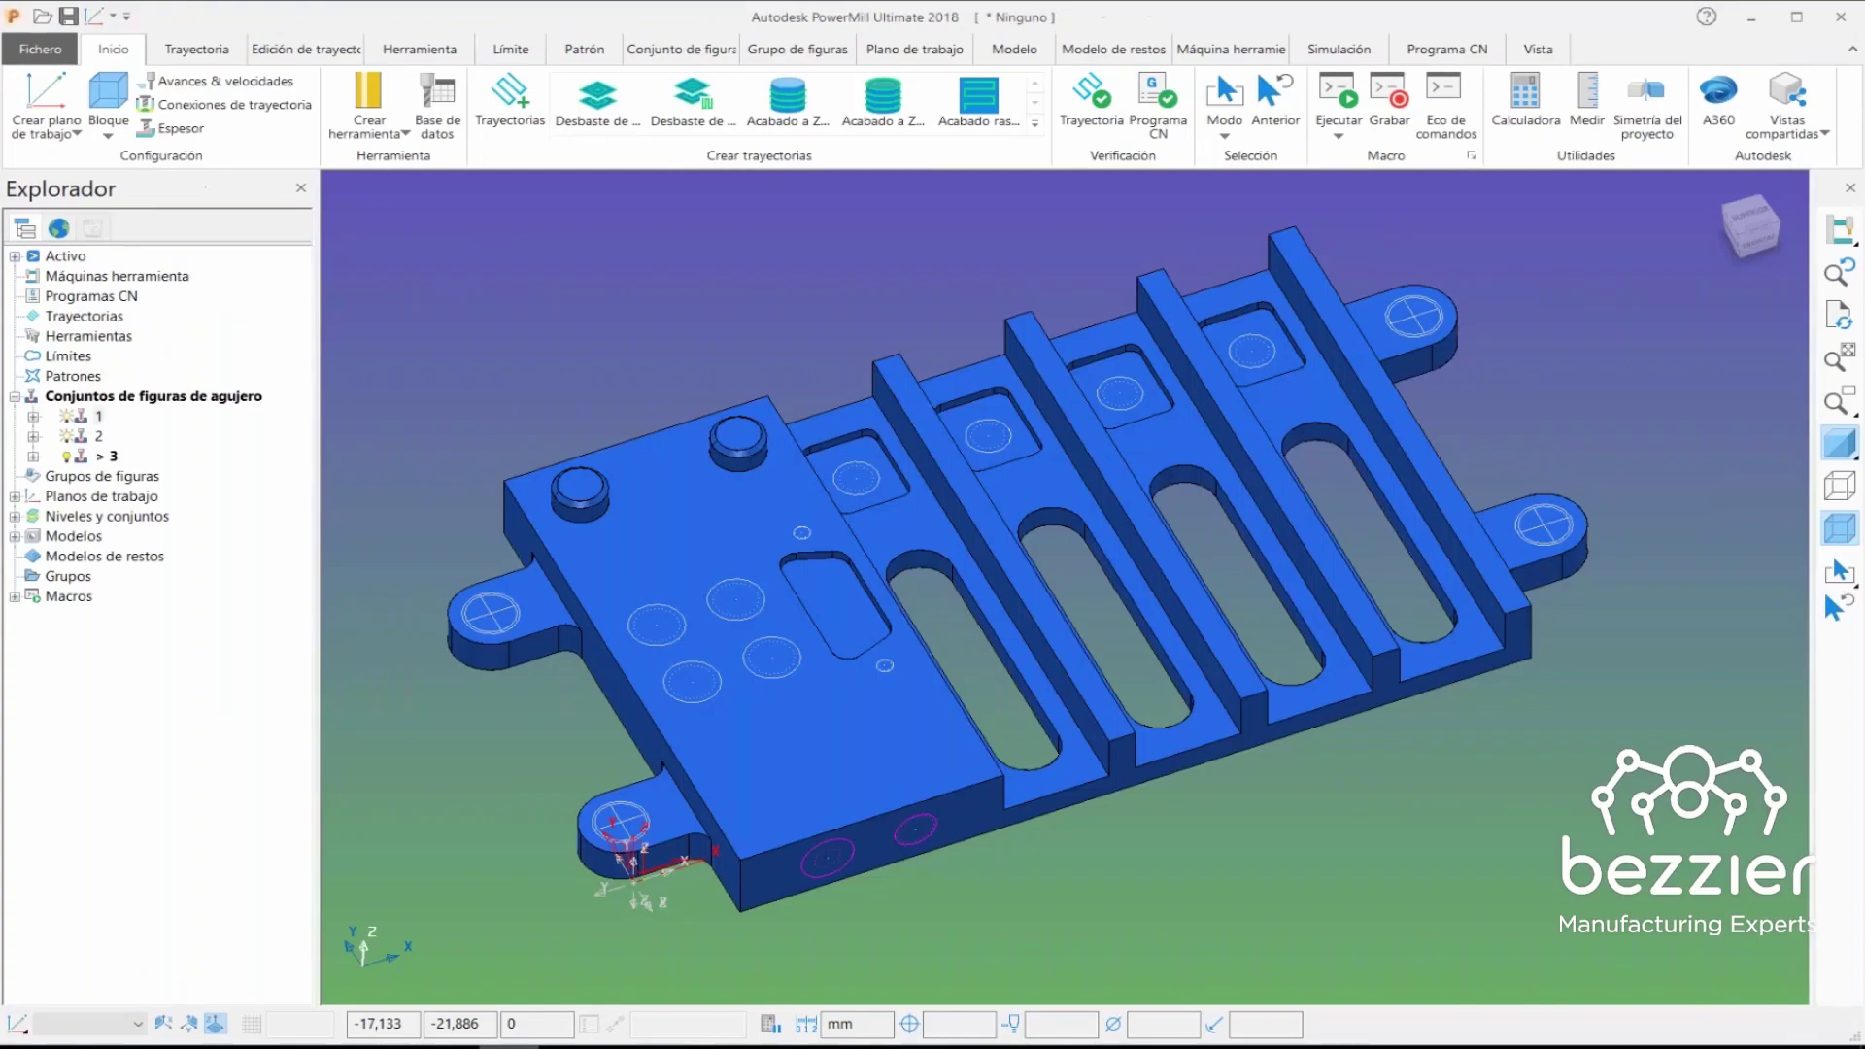
- Close the current PowerMill project without saving changes
click(40, 49)
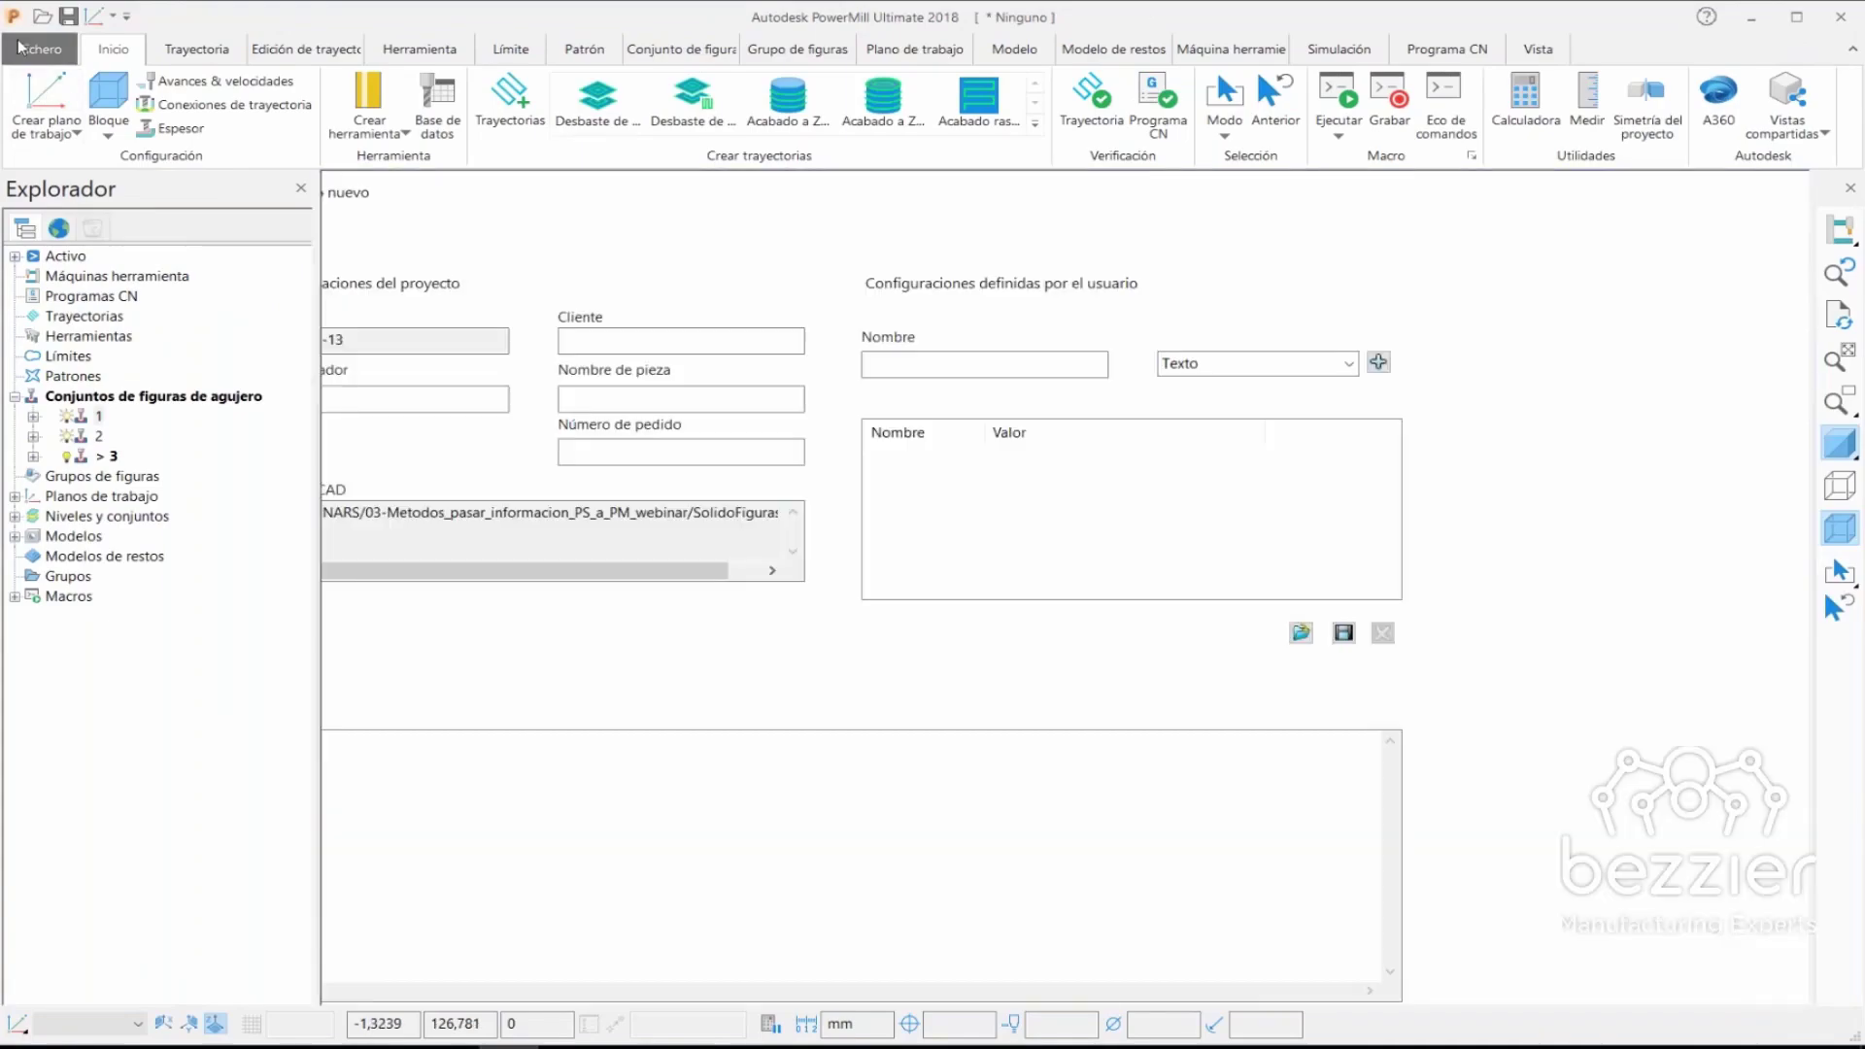
click(39, 392)
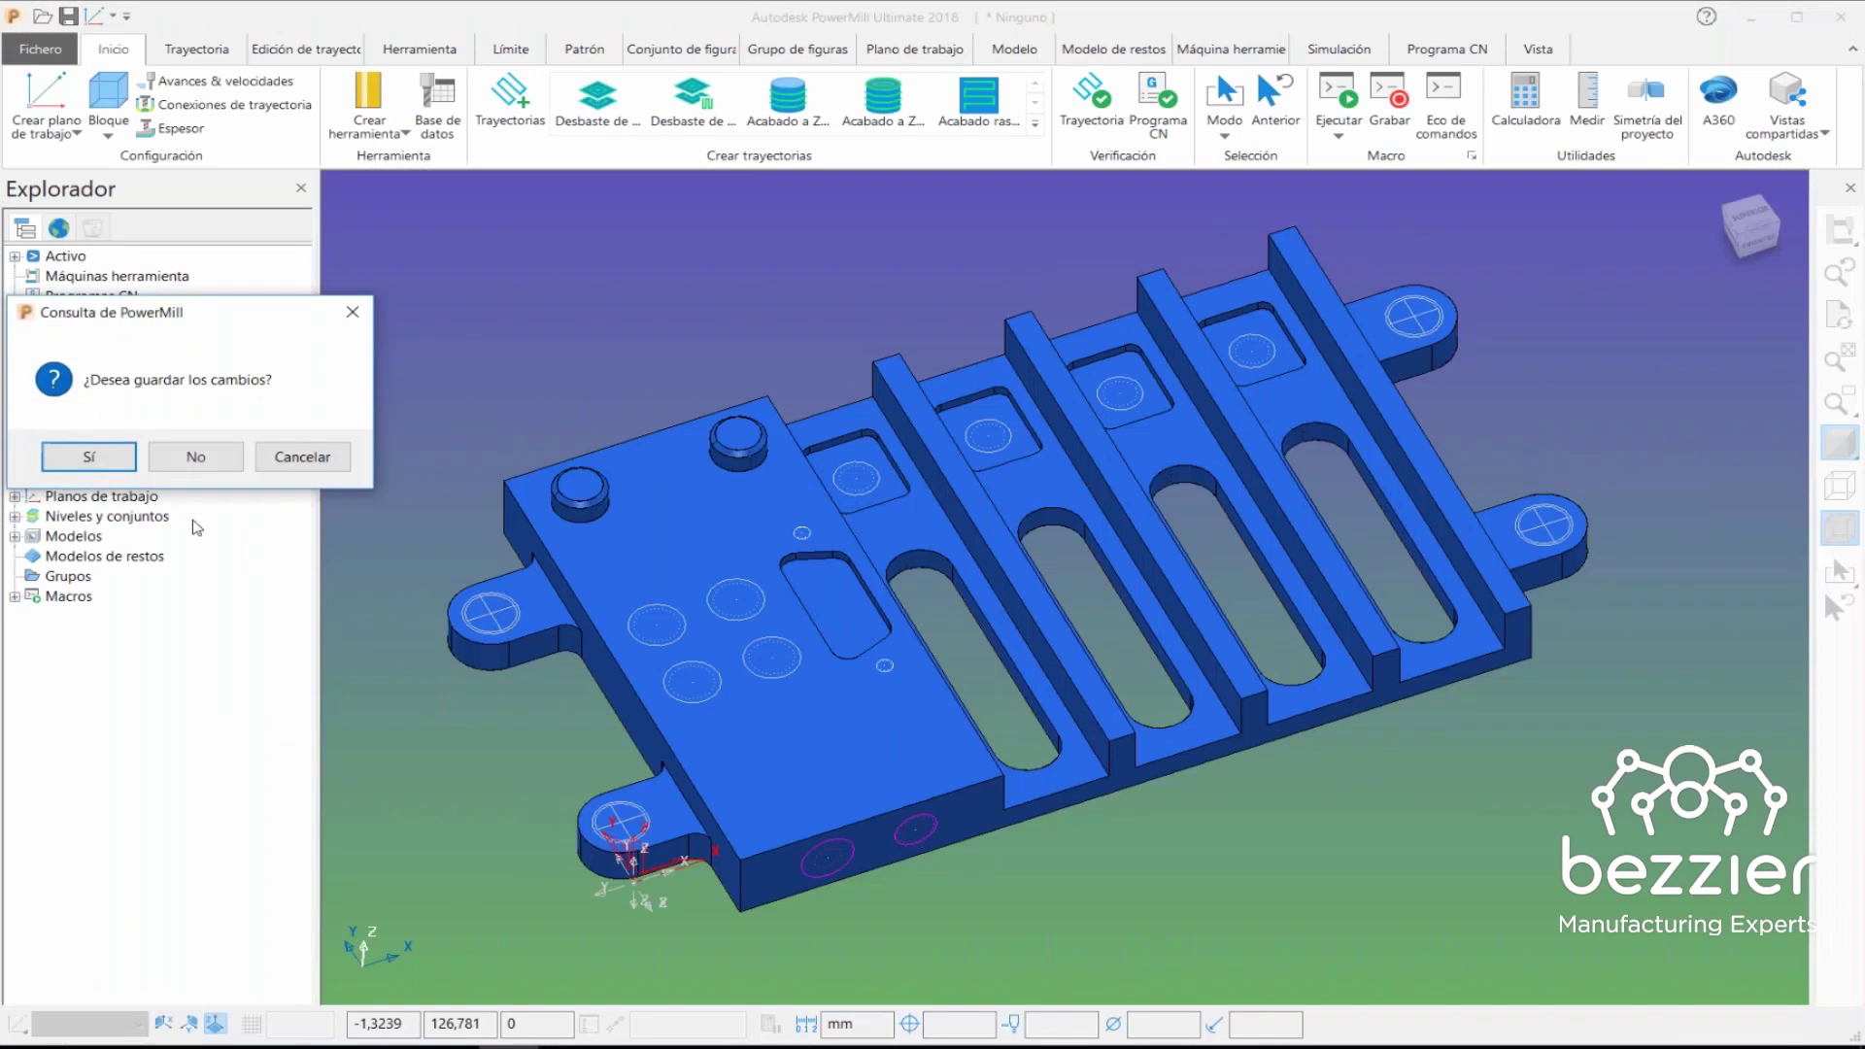
click(189, 457)
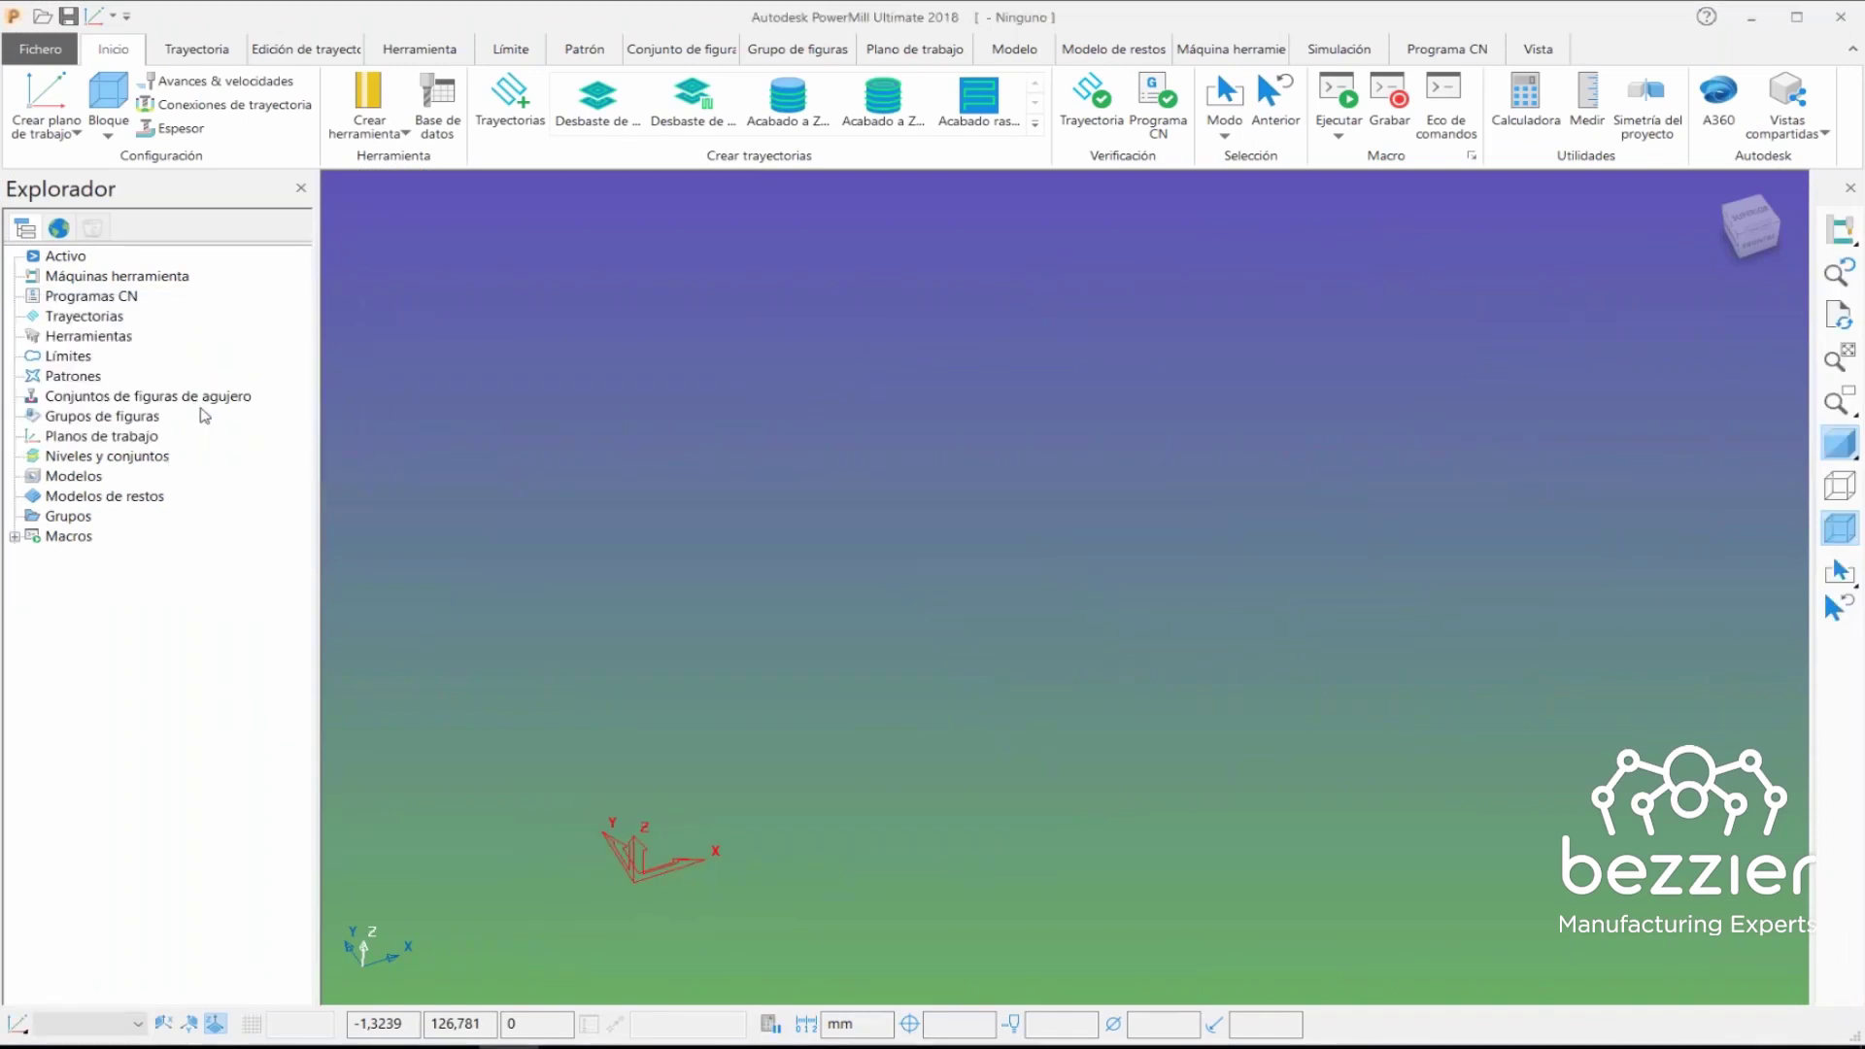
- Open the Import Model dialog from the Modelos branch of the Explorer
click(83, 478)
right_click(83, 483)
click(156, 579)
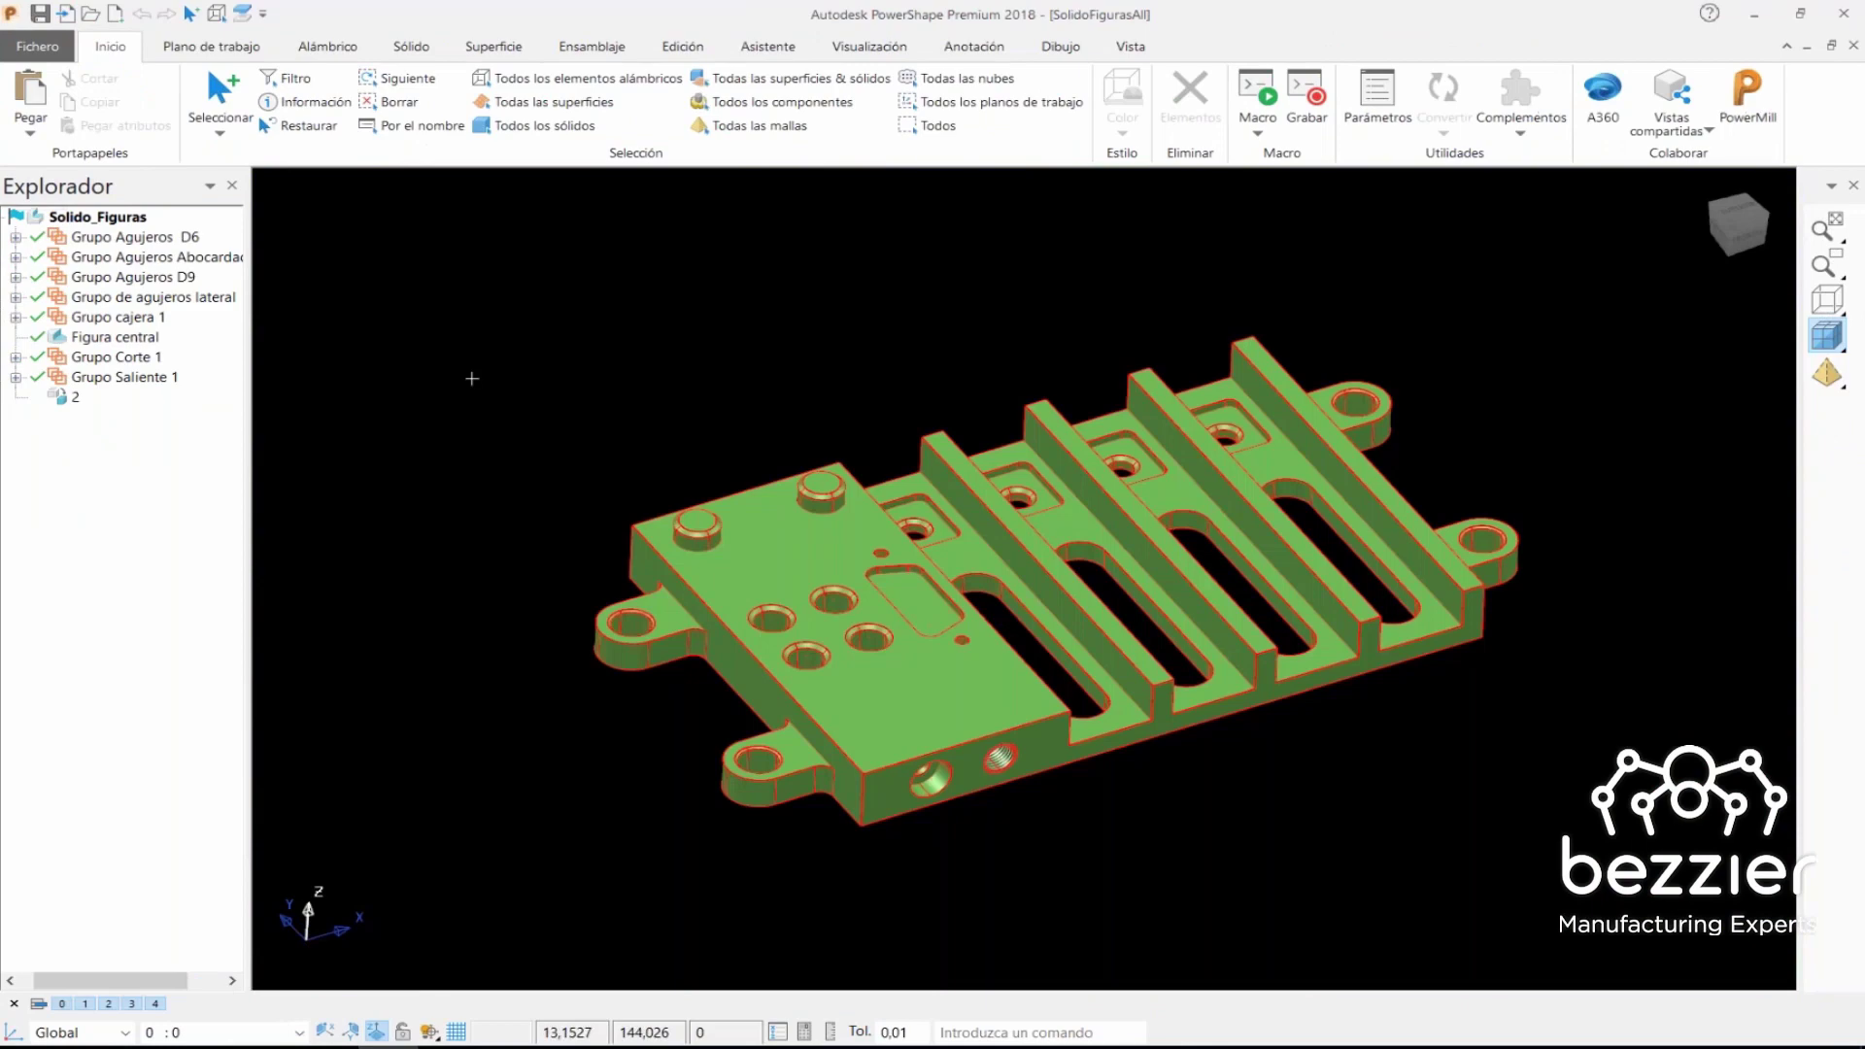
- Reopen PowerShape Options and accept the hole-feature export settings (PowerMill 2013, hole geometry on)
right_click(432, 325)
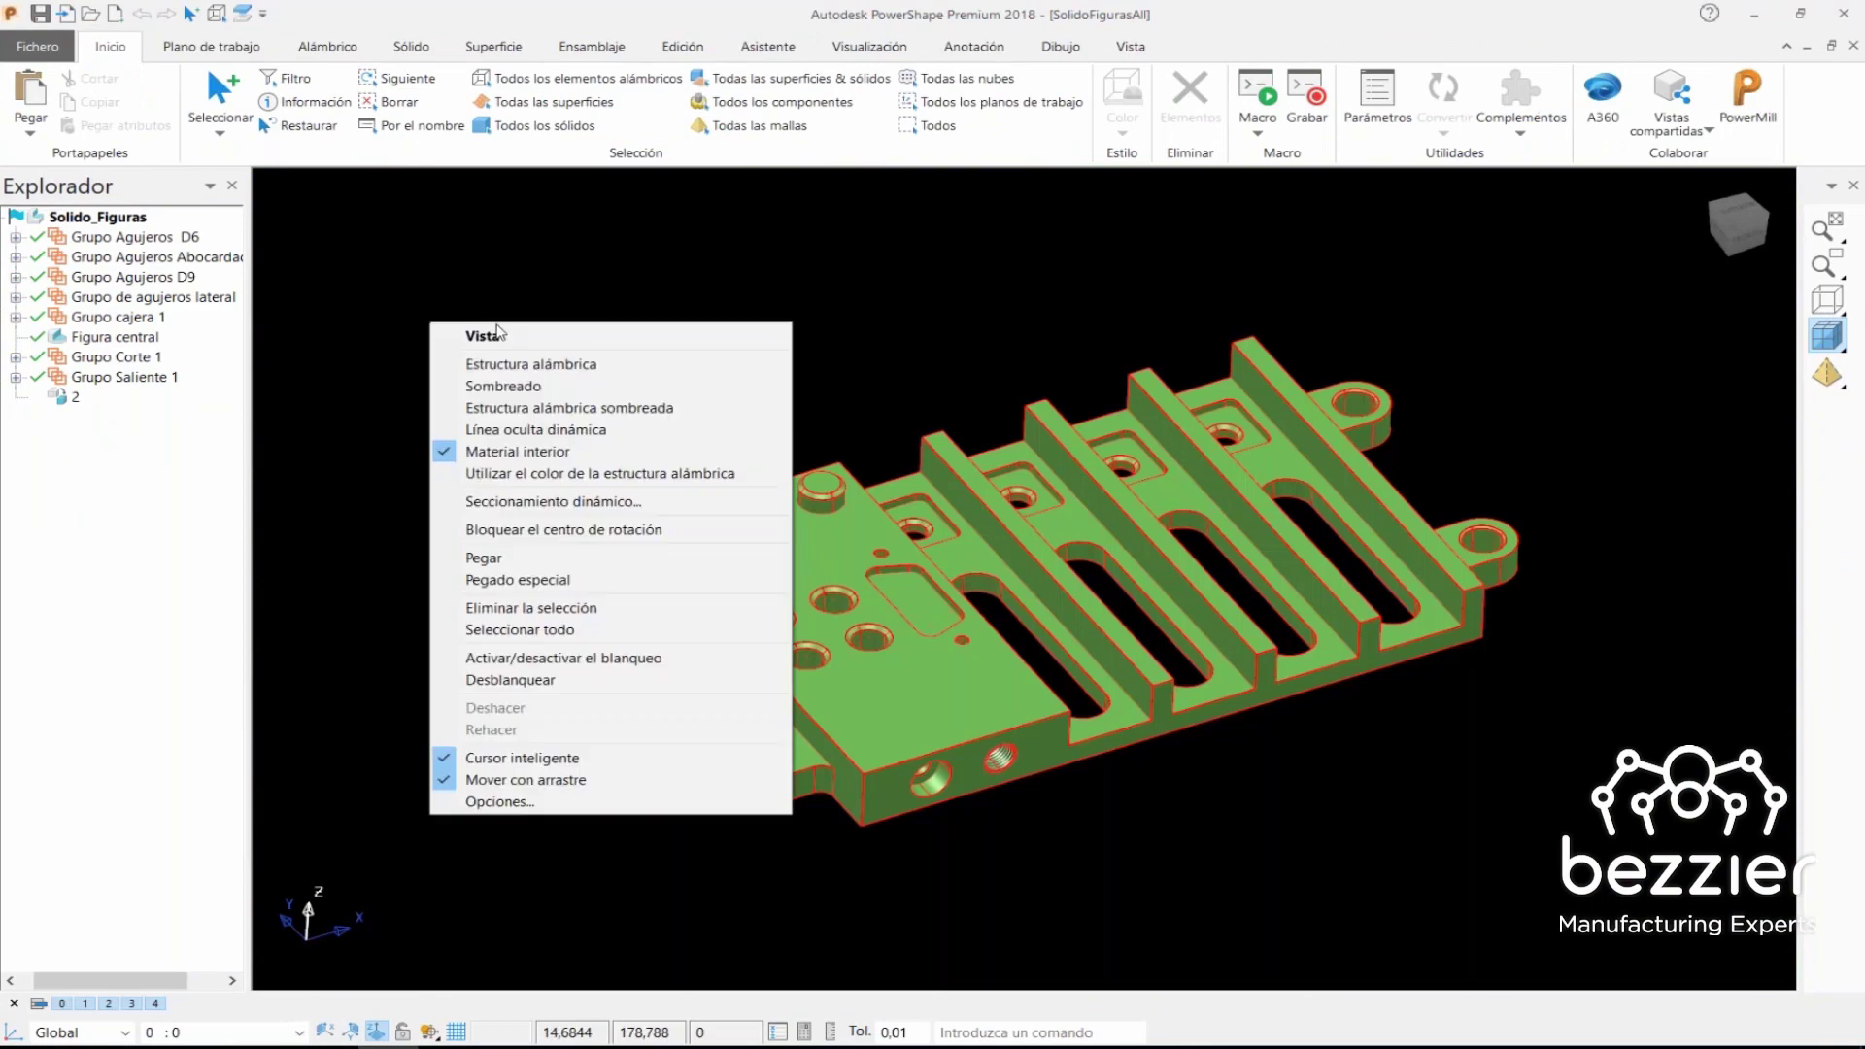
click(517, 801)
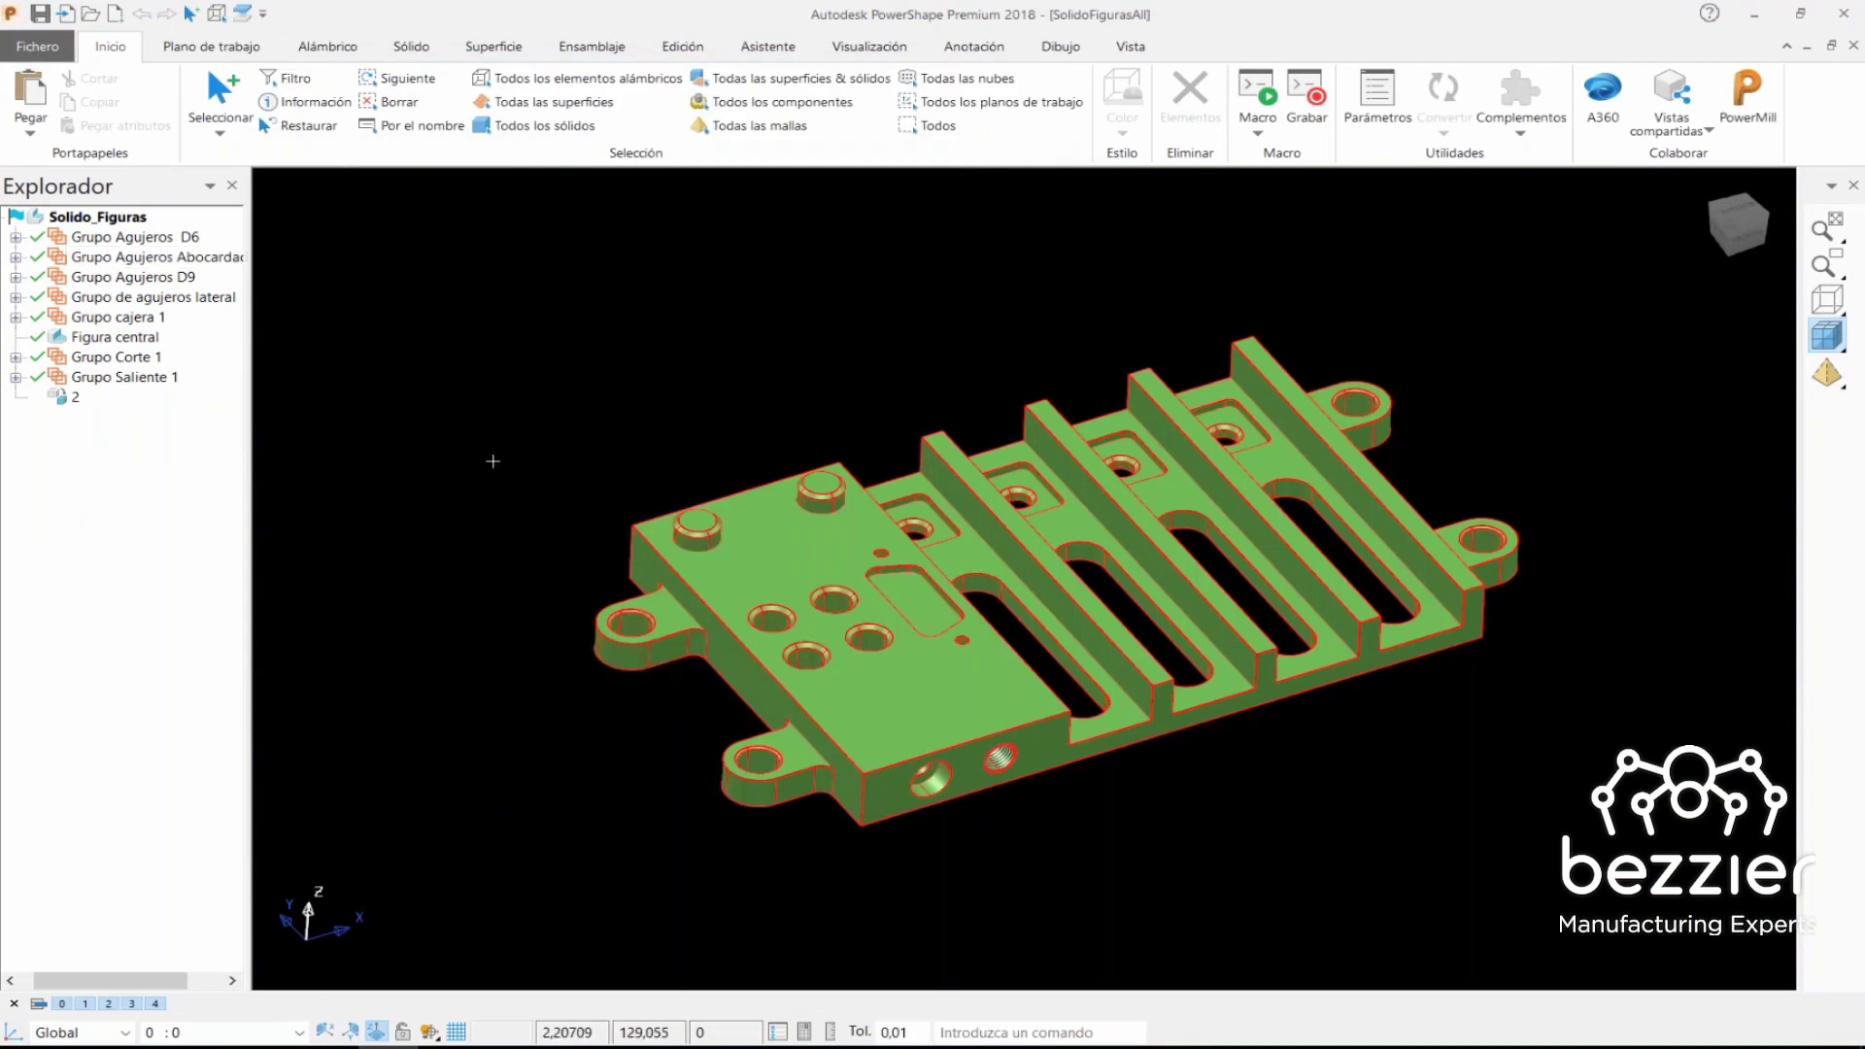
right_click(433, 413)
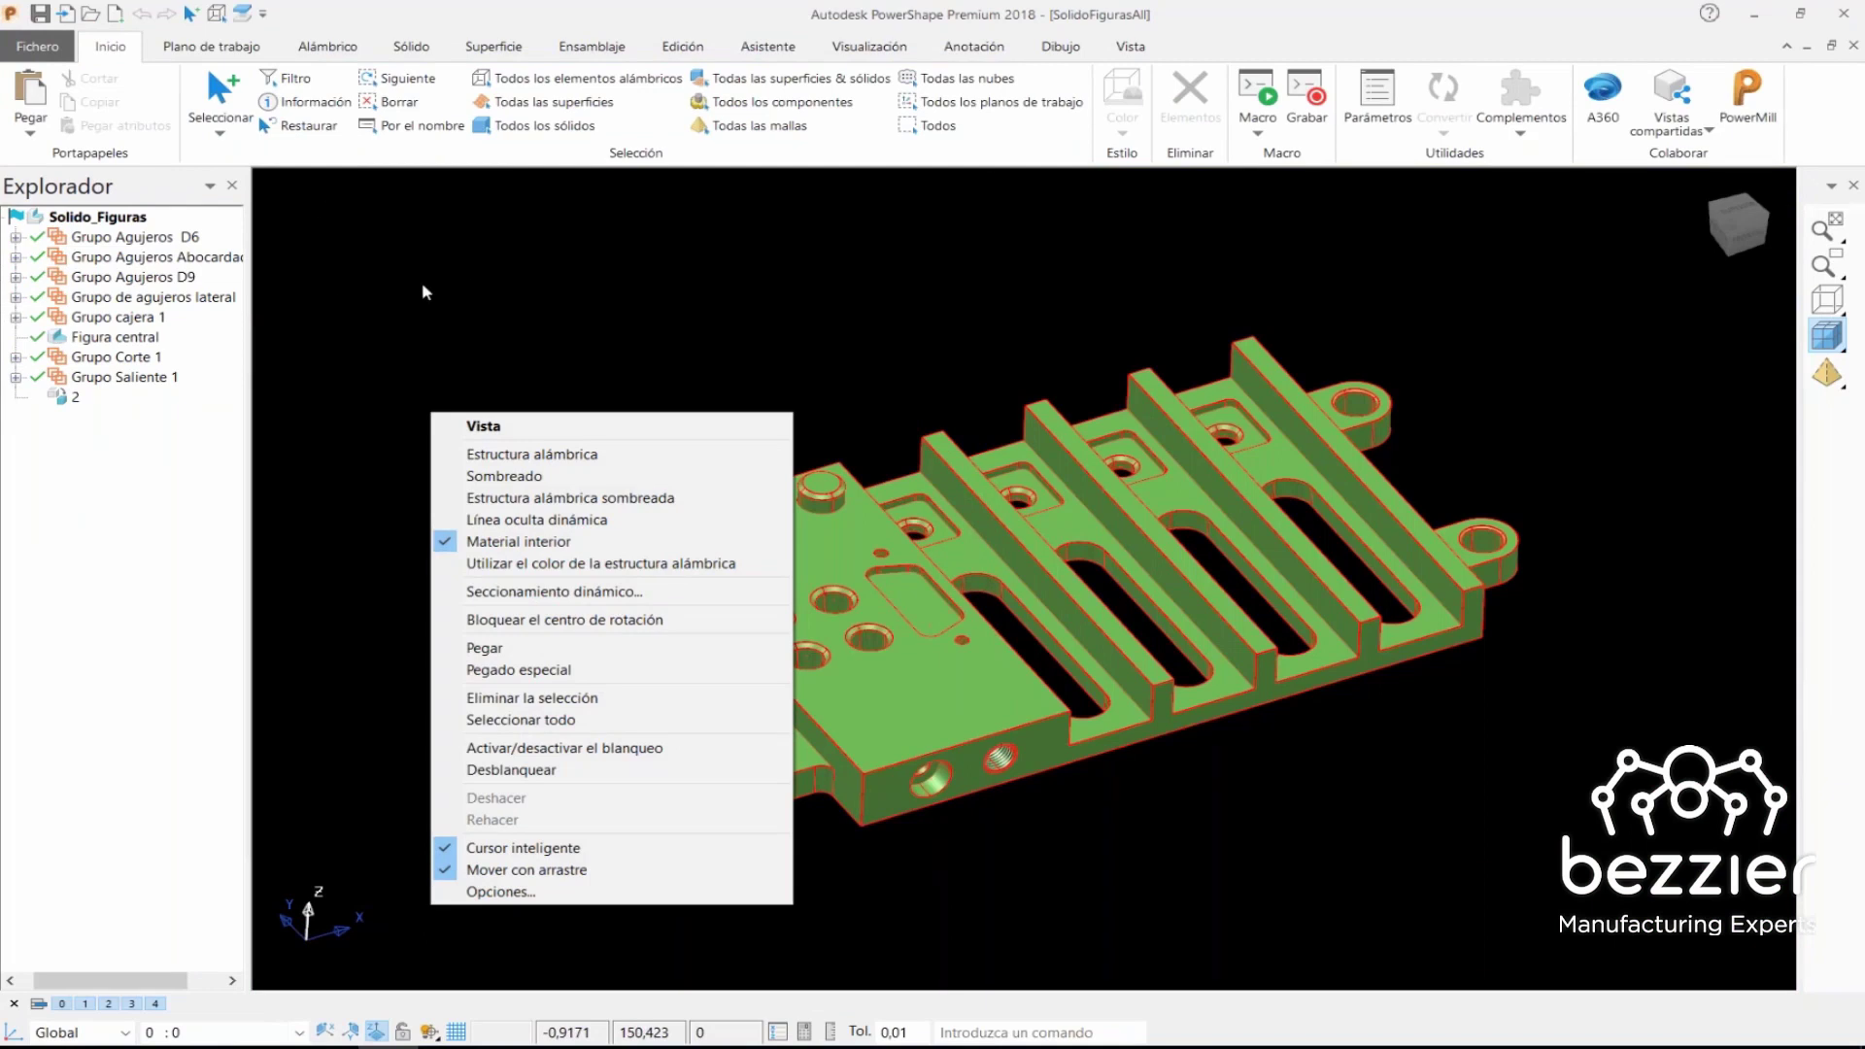
click(549, 302)
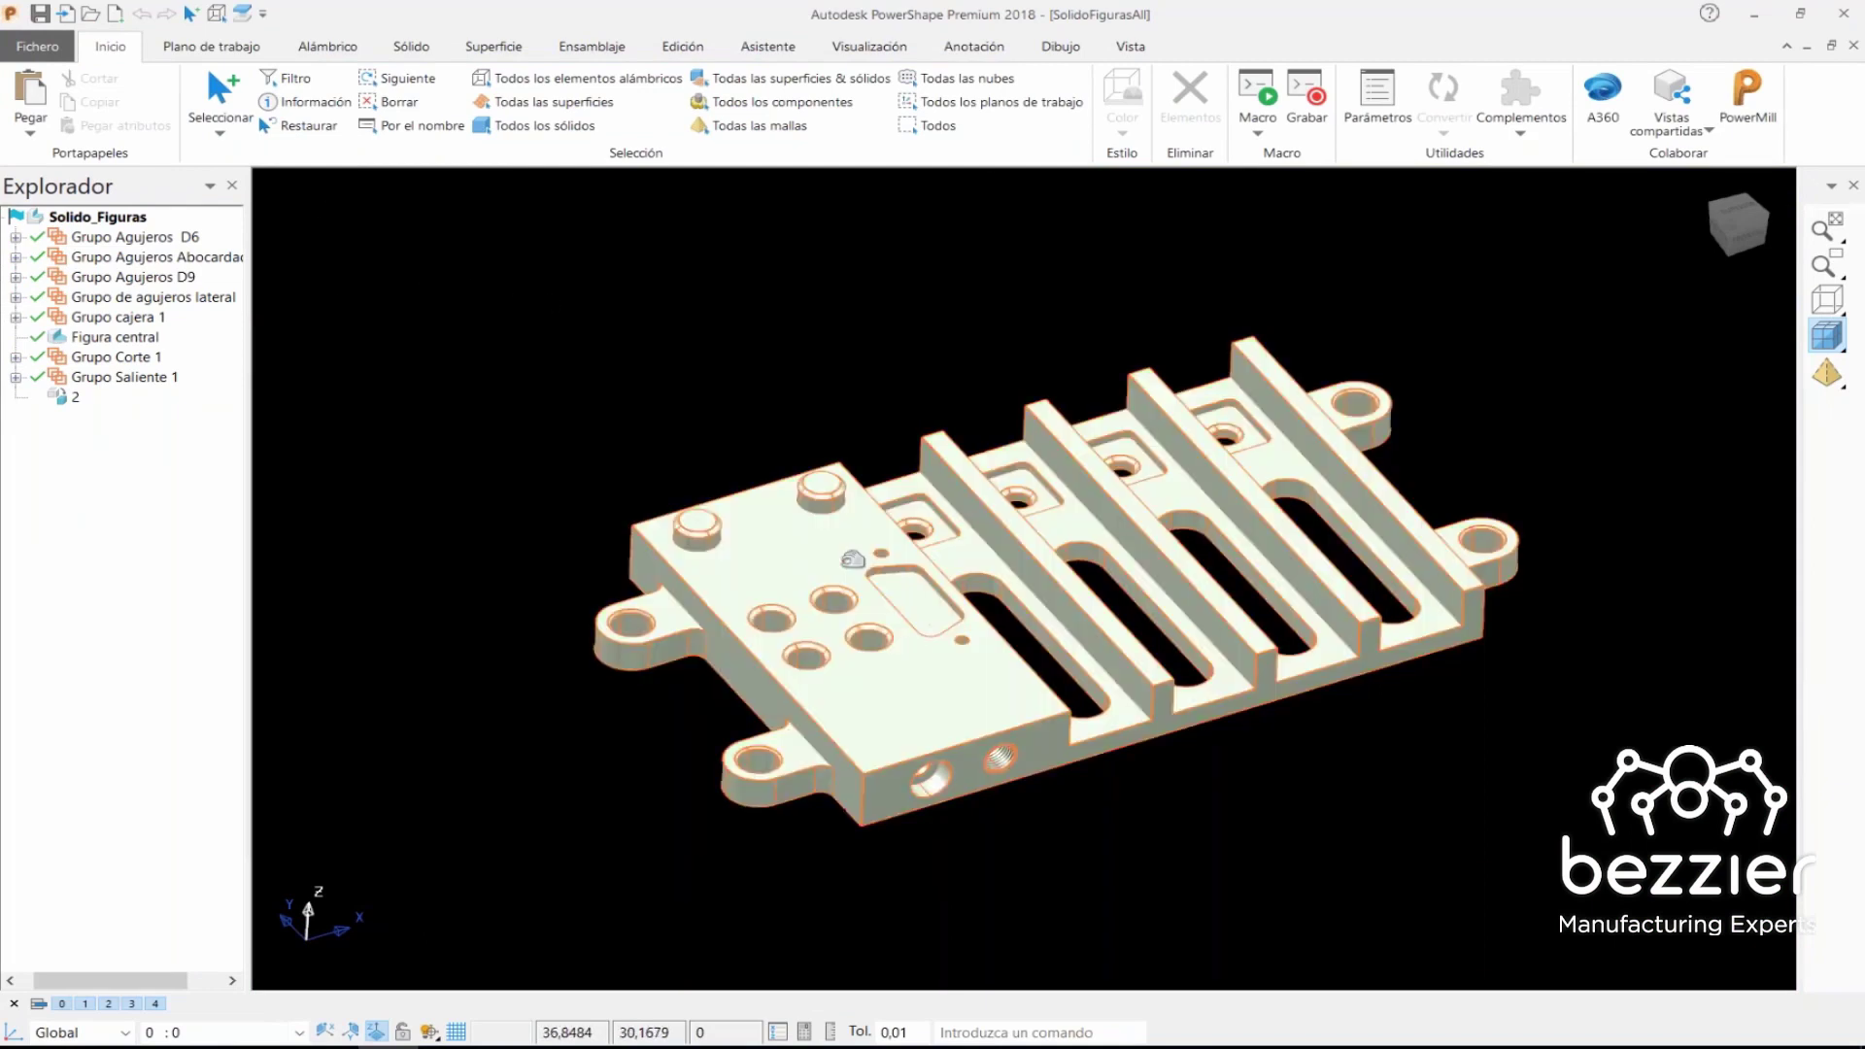
right_click(450, 353)
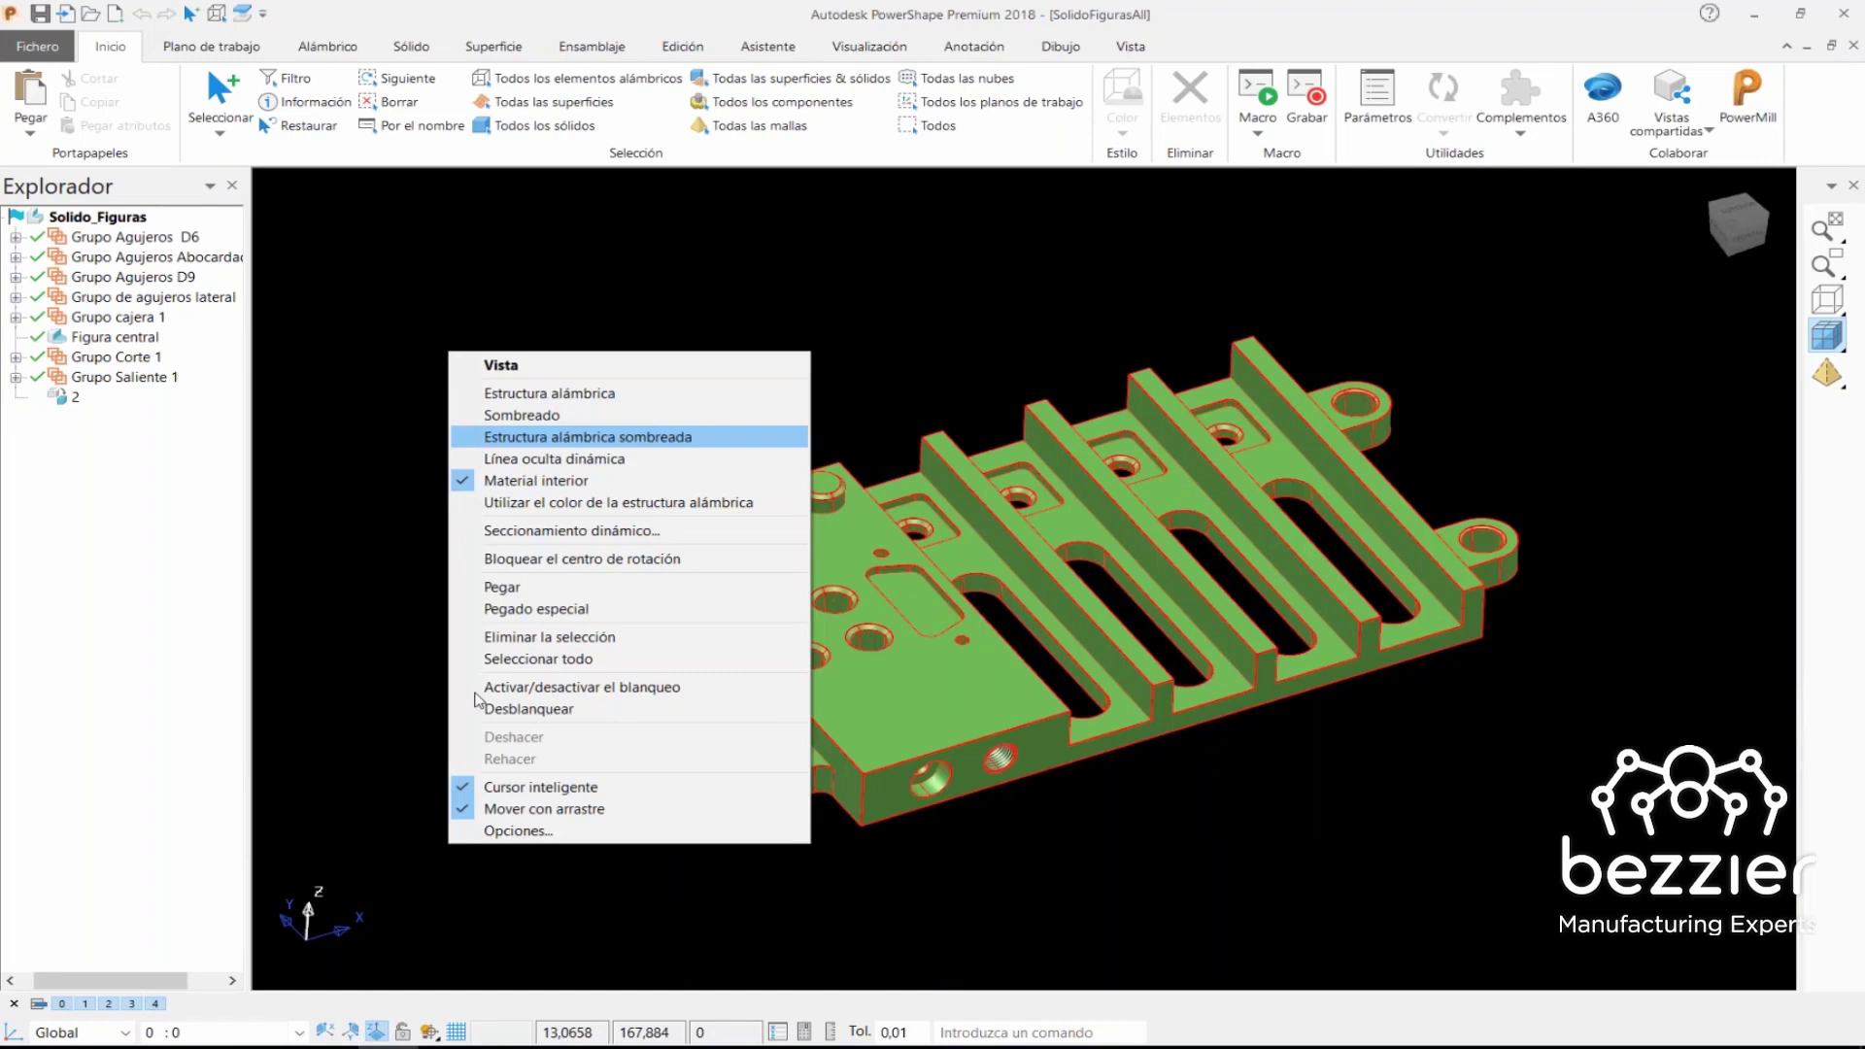
click(501, 831)
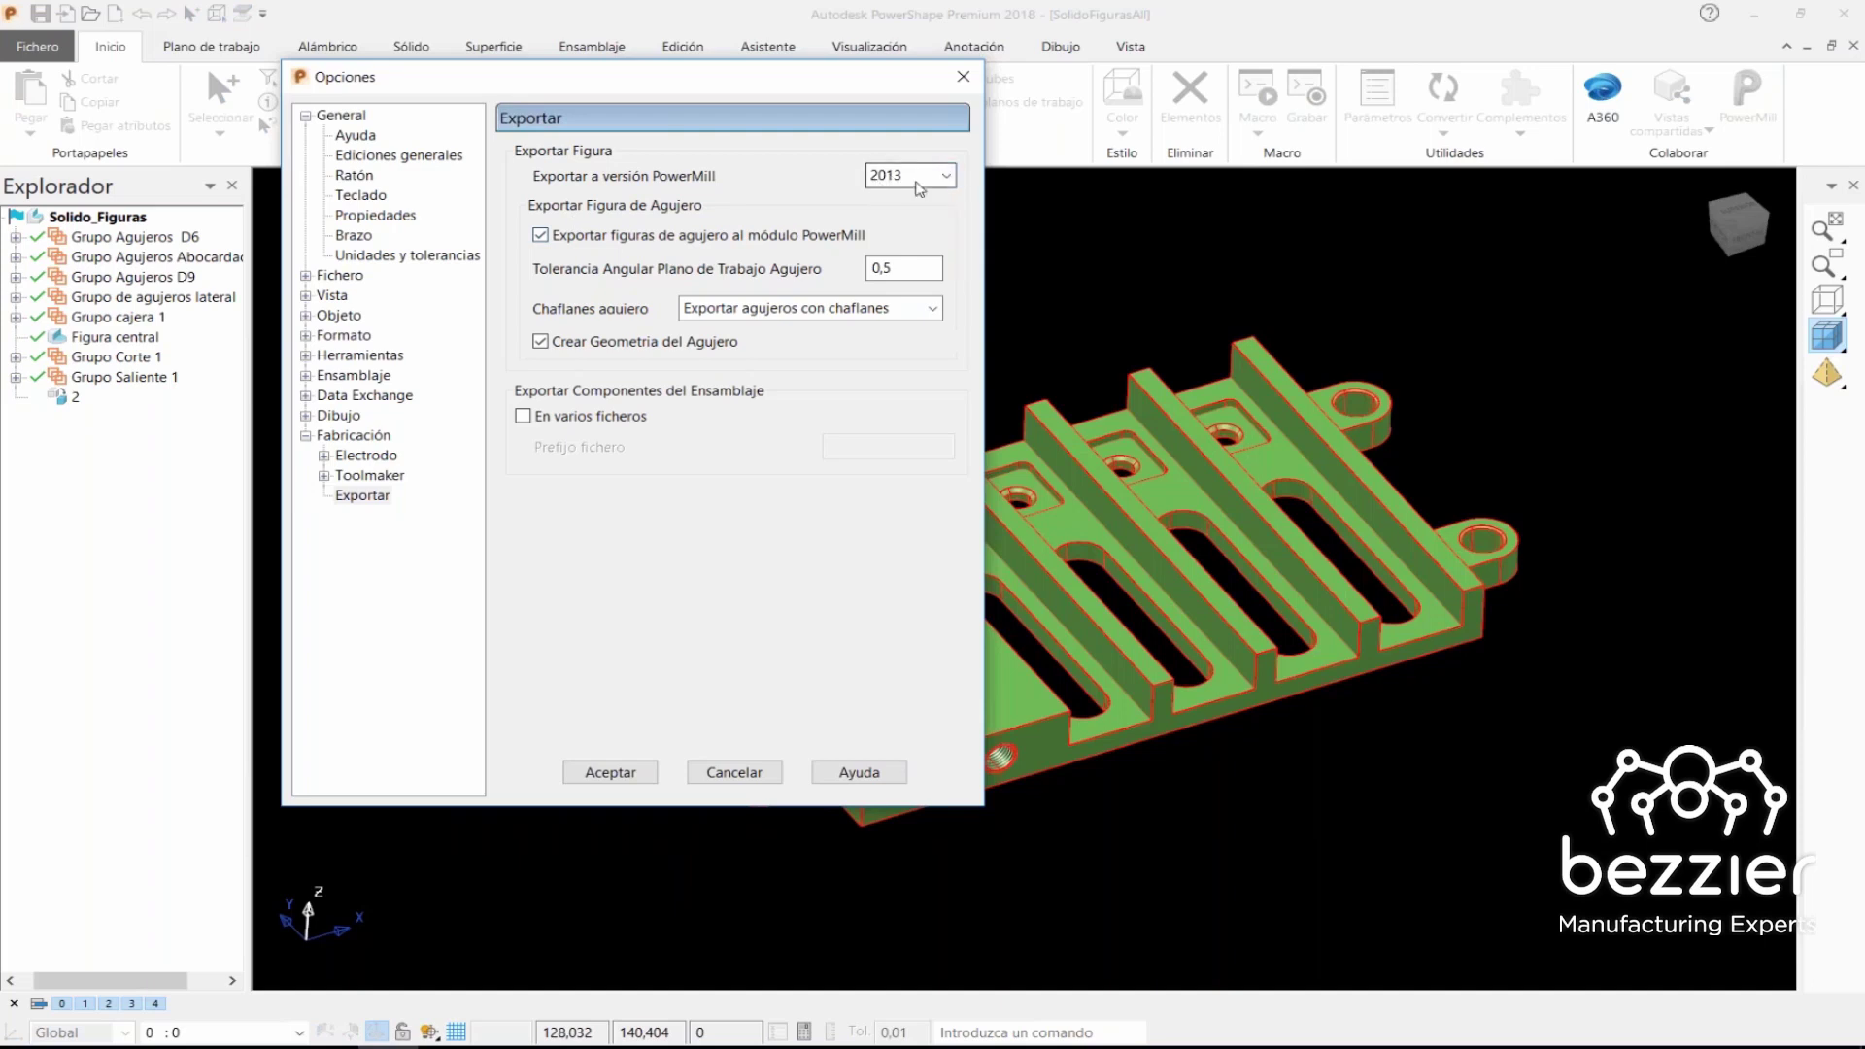
click(610, 772)
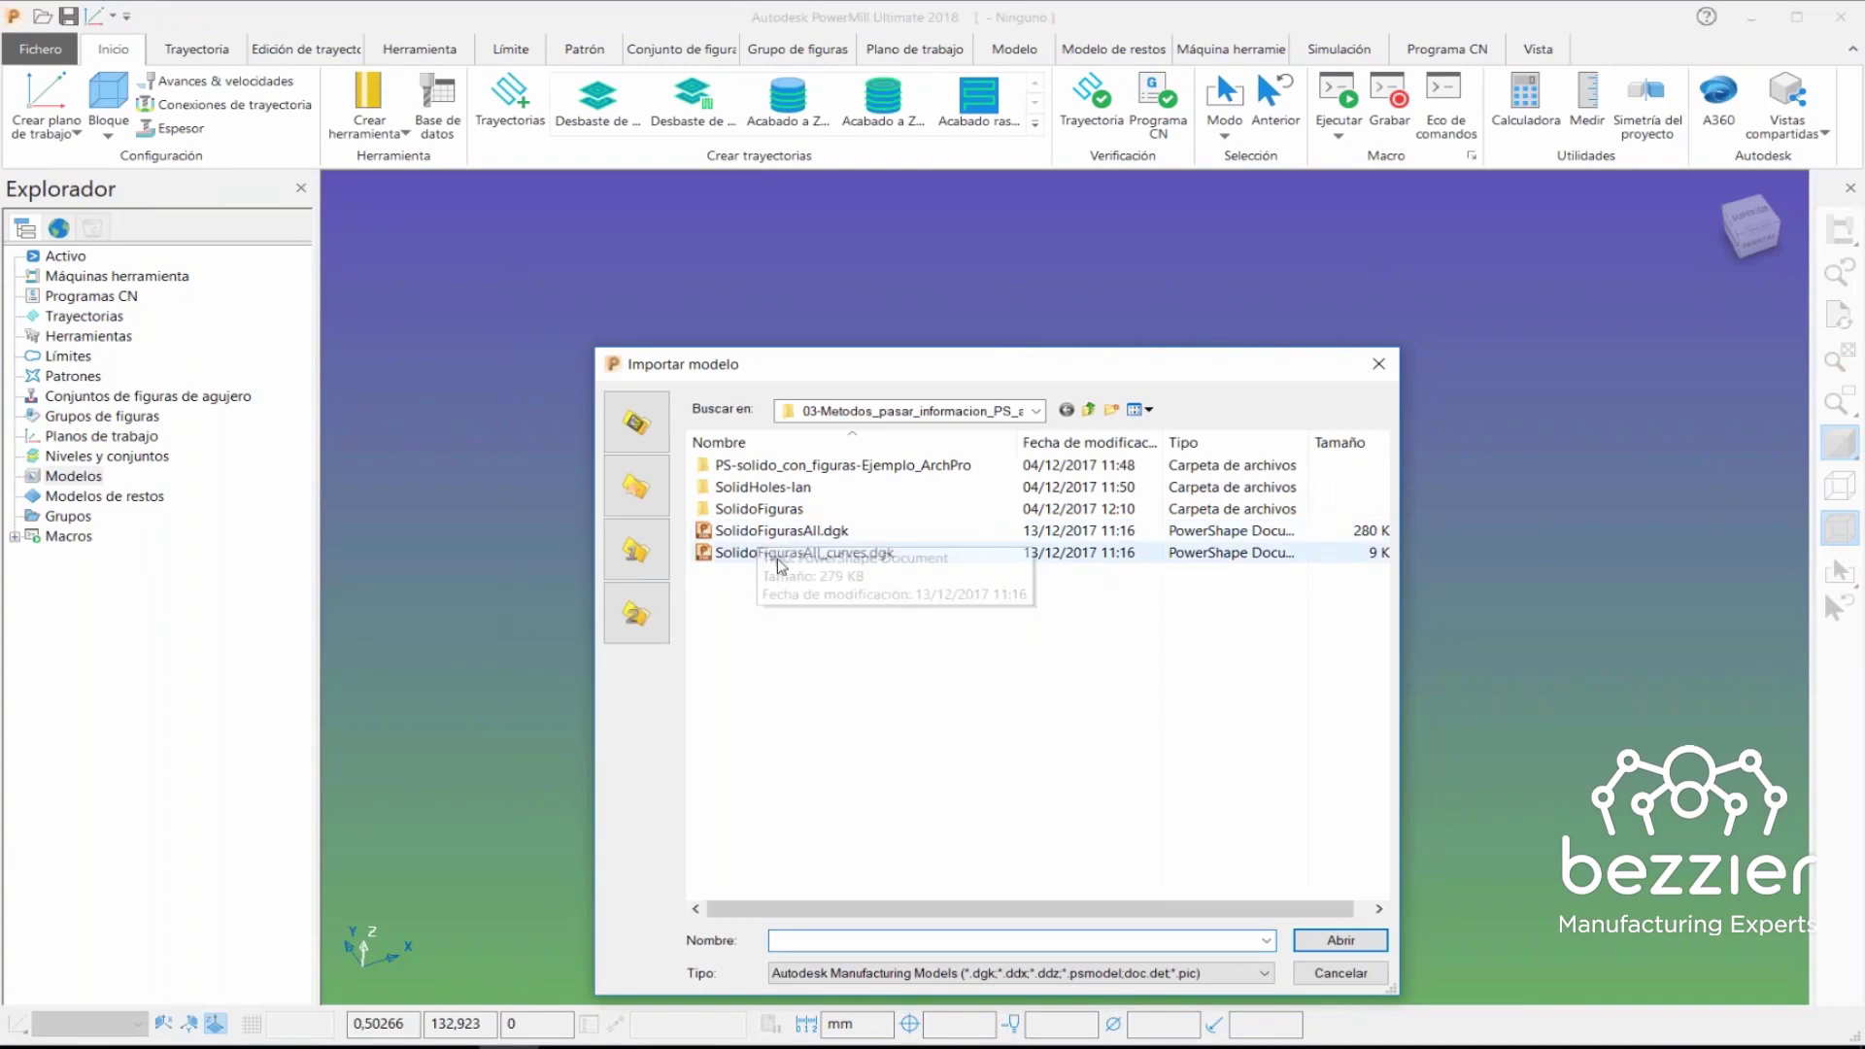
- Import SolidoFigurasAll.dgk into PowerMill and orbit to inspect the plate
click(777, 532)
click(1342, 941)
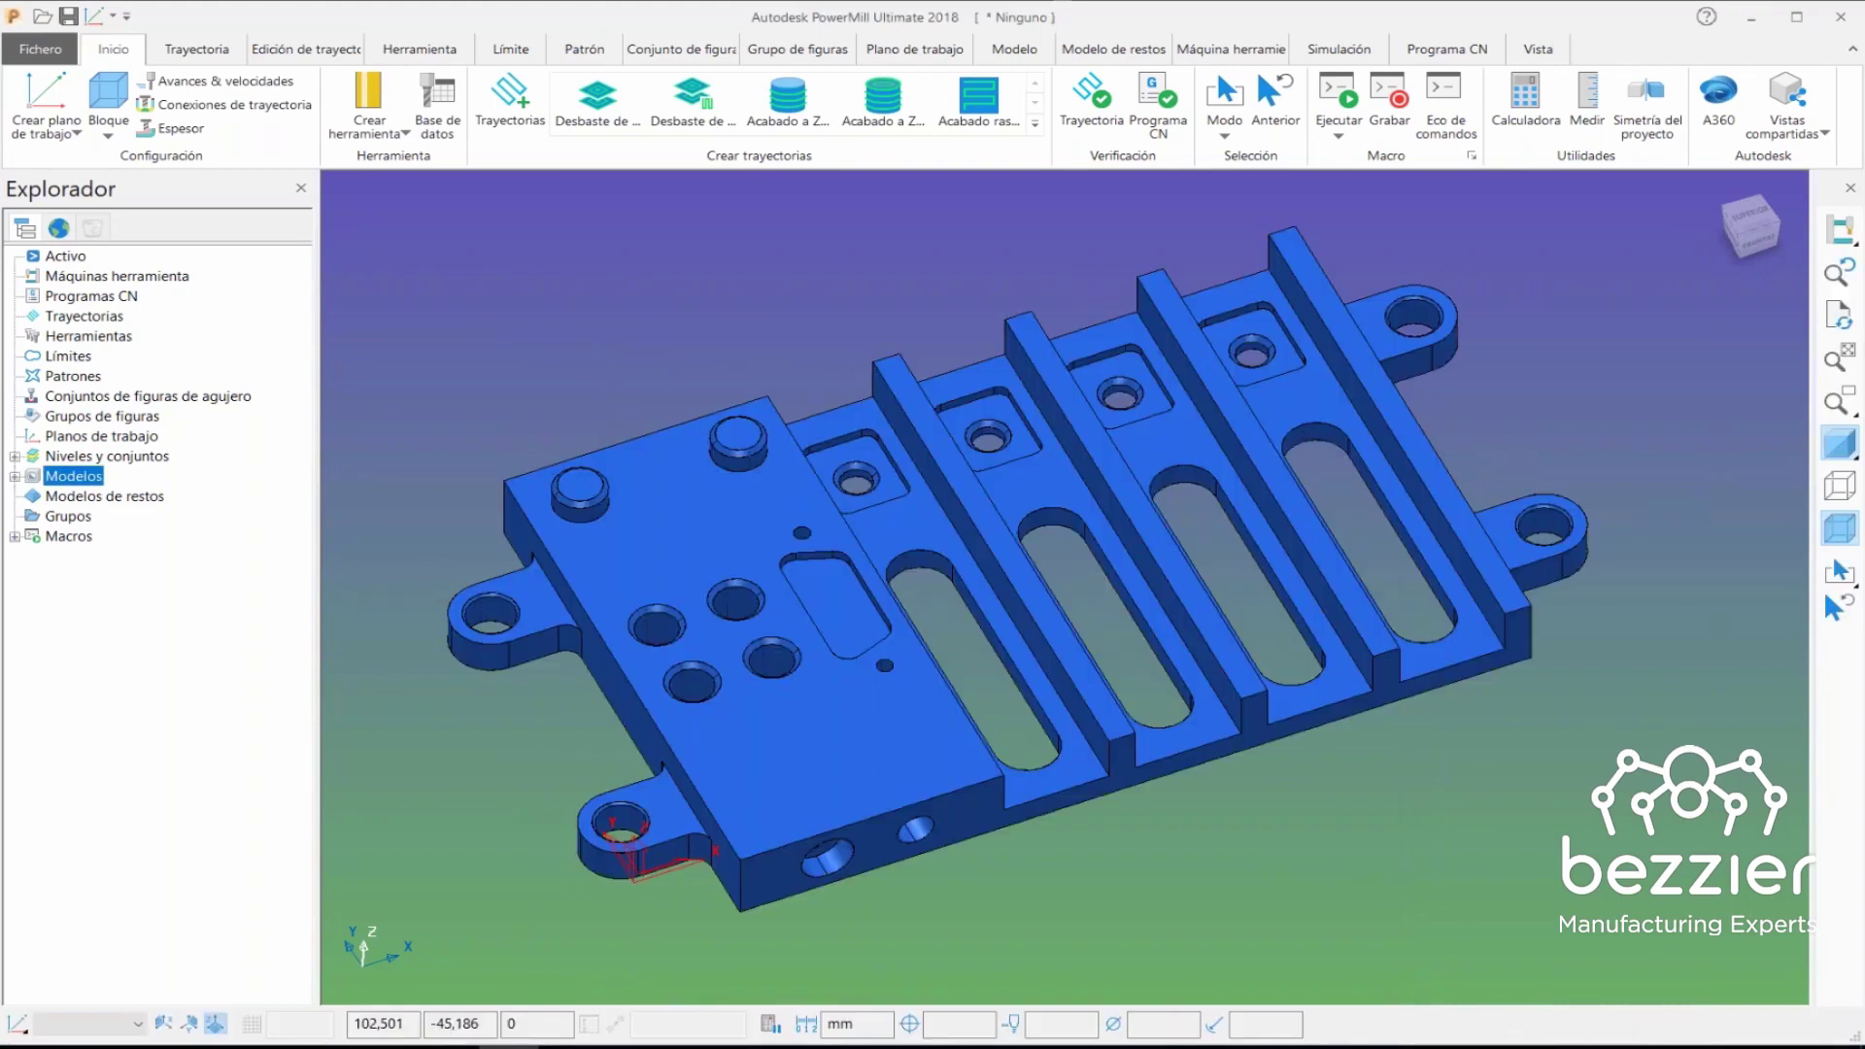
mouse_move(1245, 739)
middle_down()
mouse_move(1467, 756)
mouse_move(1536, 633)
middle_up()
mouse_move(874, 466)
middle_down()
mouse_move(1091, 554)
mouse_move(1173, 503)
mouse_move(1098, 524)
middle_up()
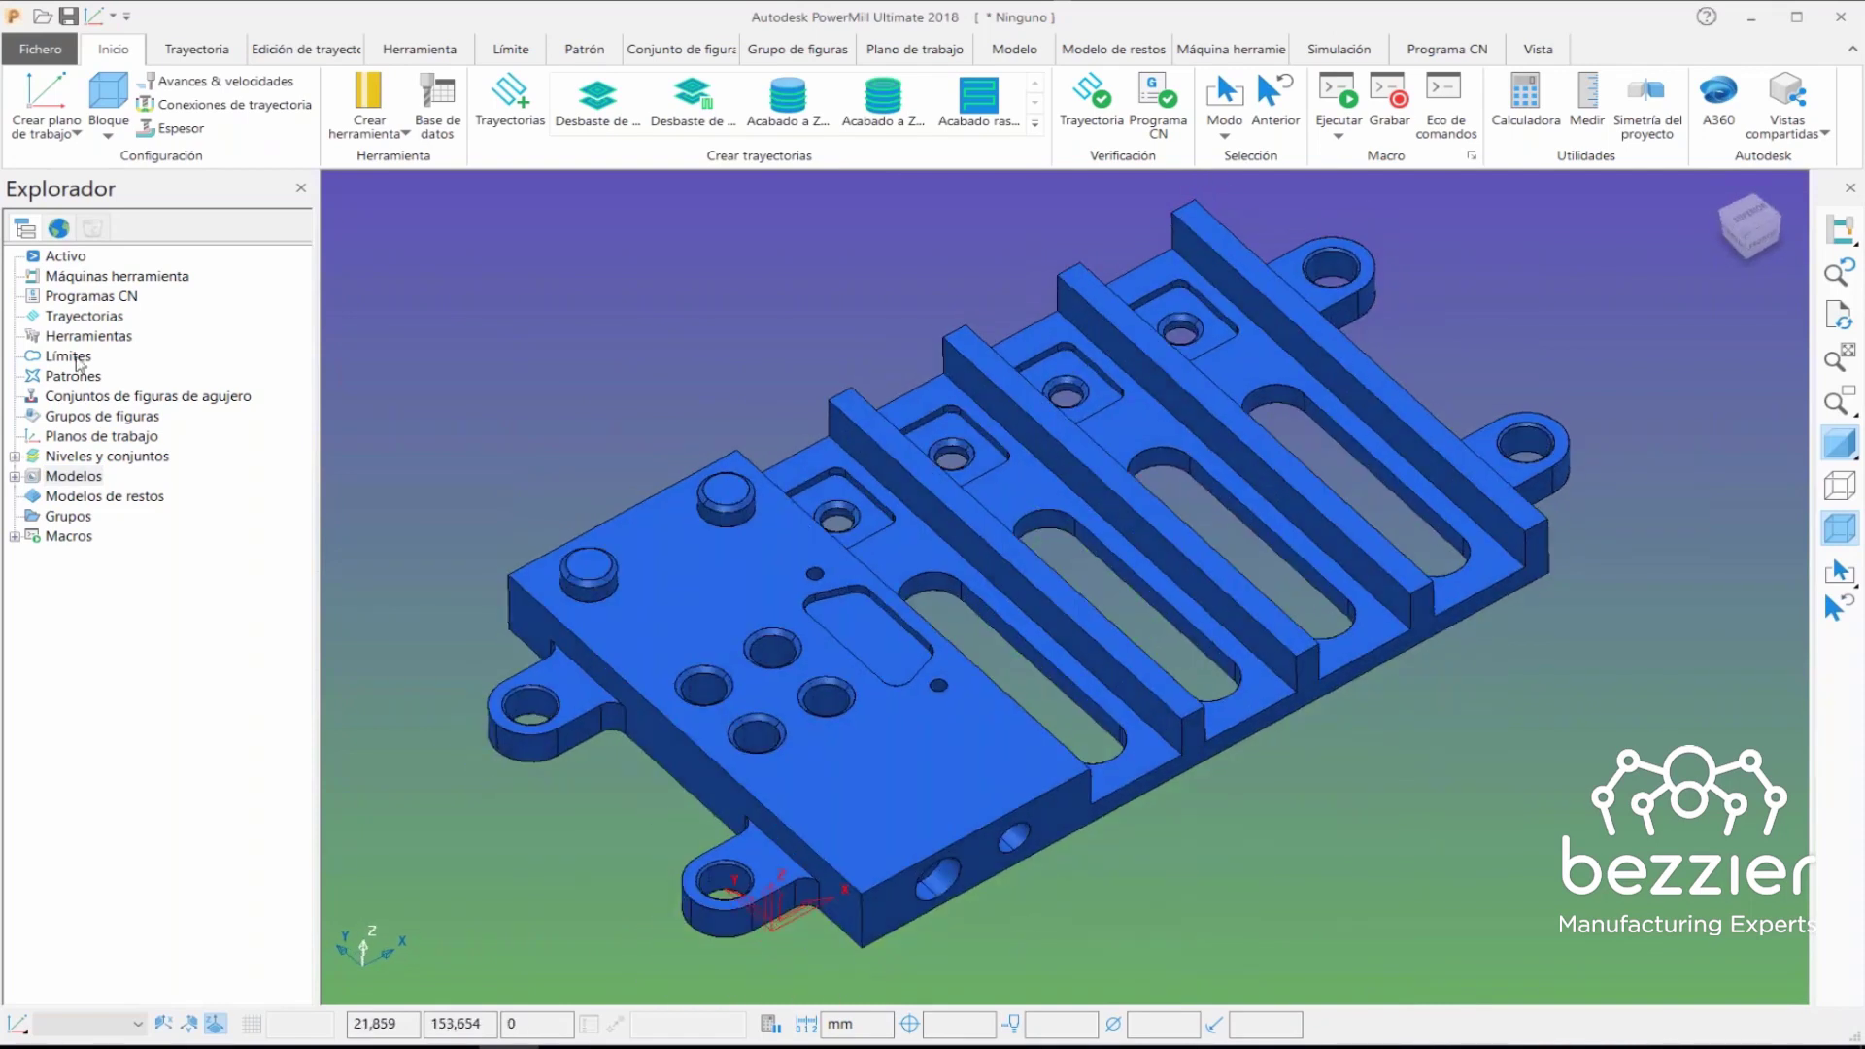
- Start an XML import for the Conjuntos de figuras de agujero category
click(67, 400)
right_click(68, 406)
click(207, 506)
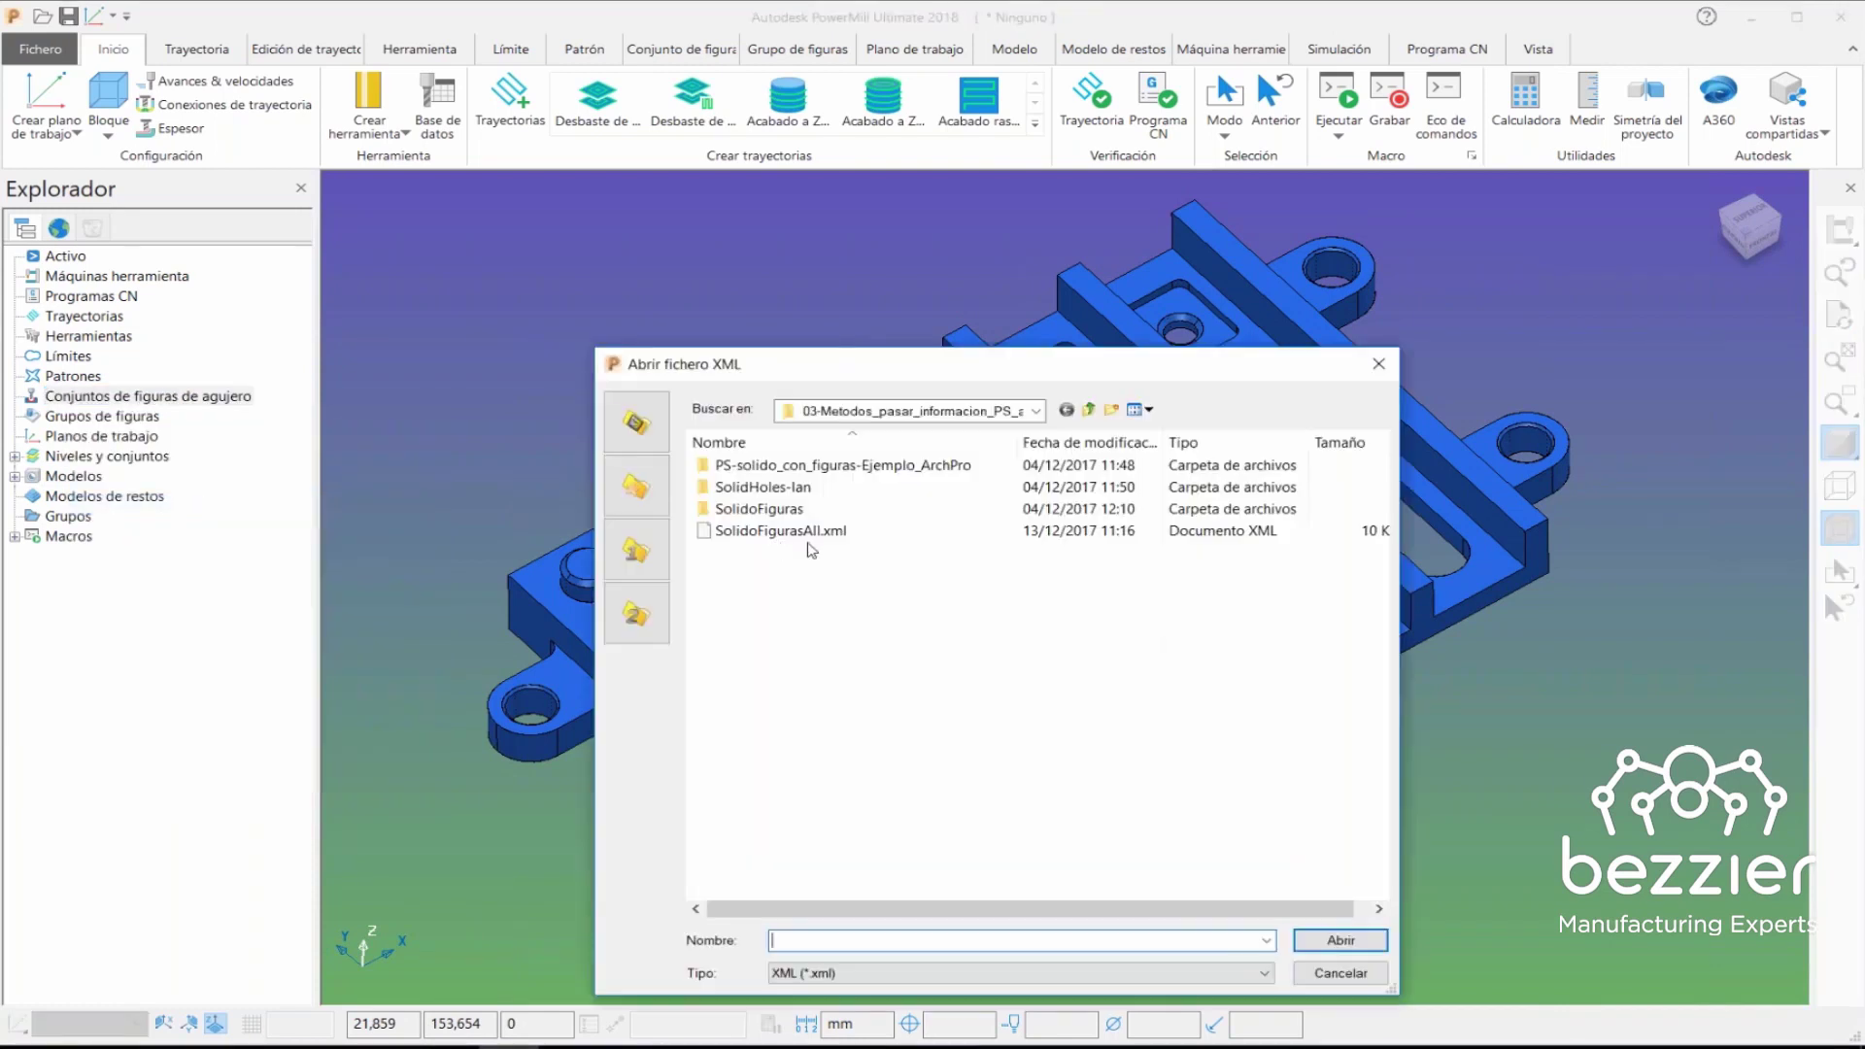
- Load hole feature sets from SolidoFigurasAll.xml and expand the imported sets
click(817, 549)
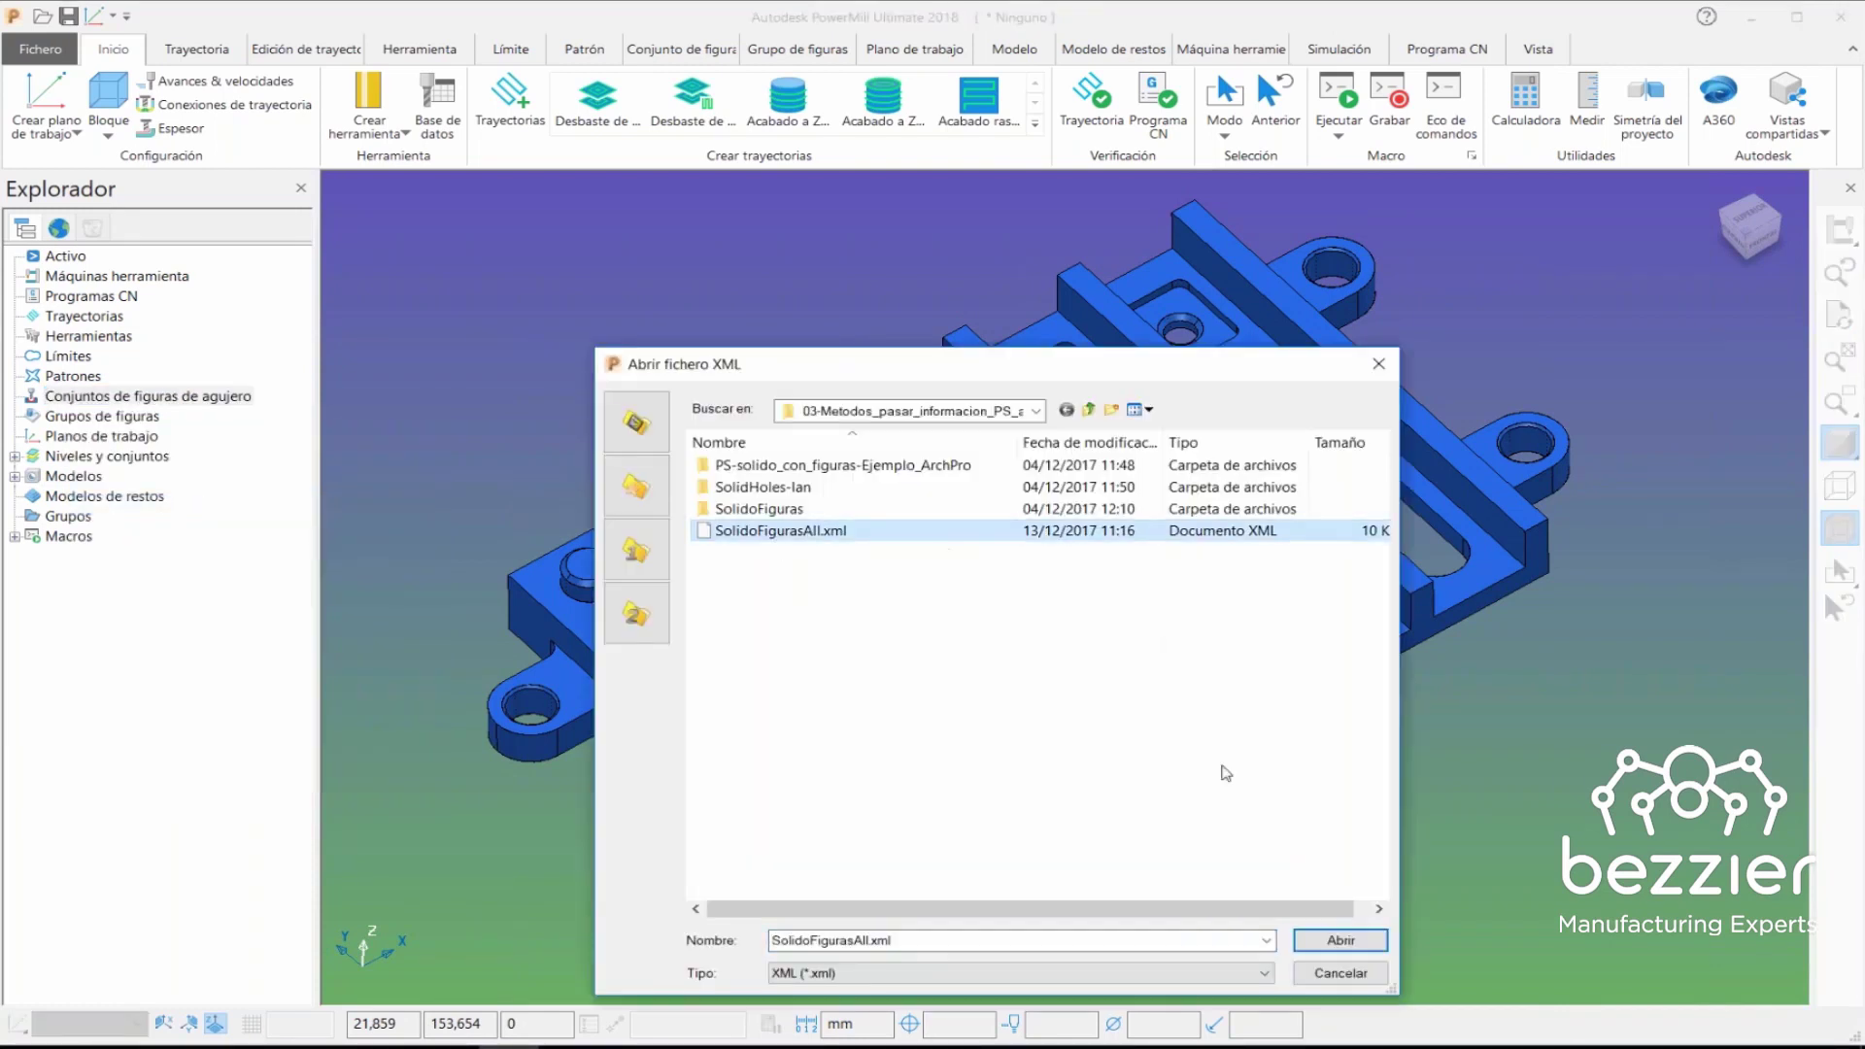
click(1340, 941)
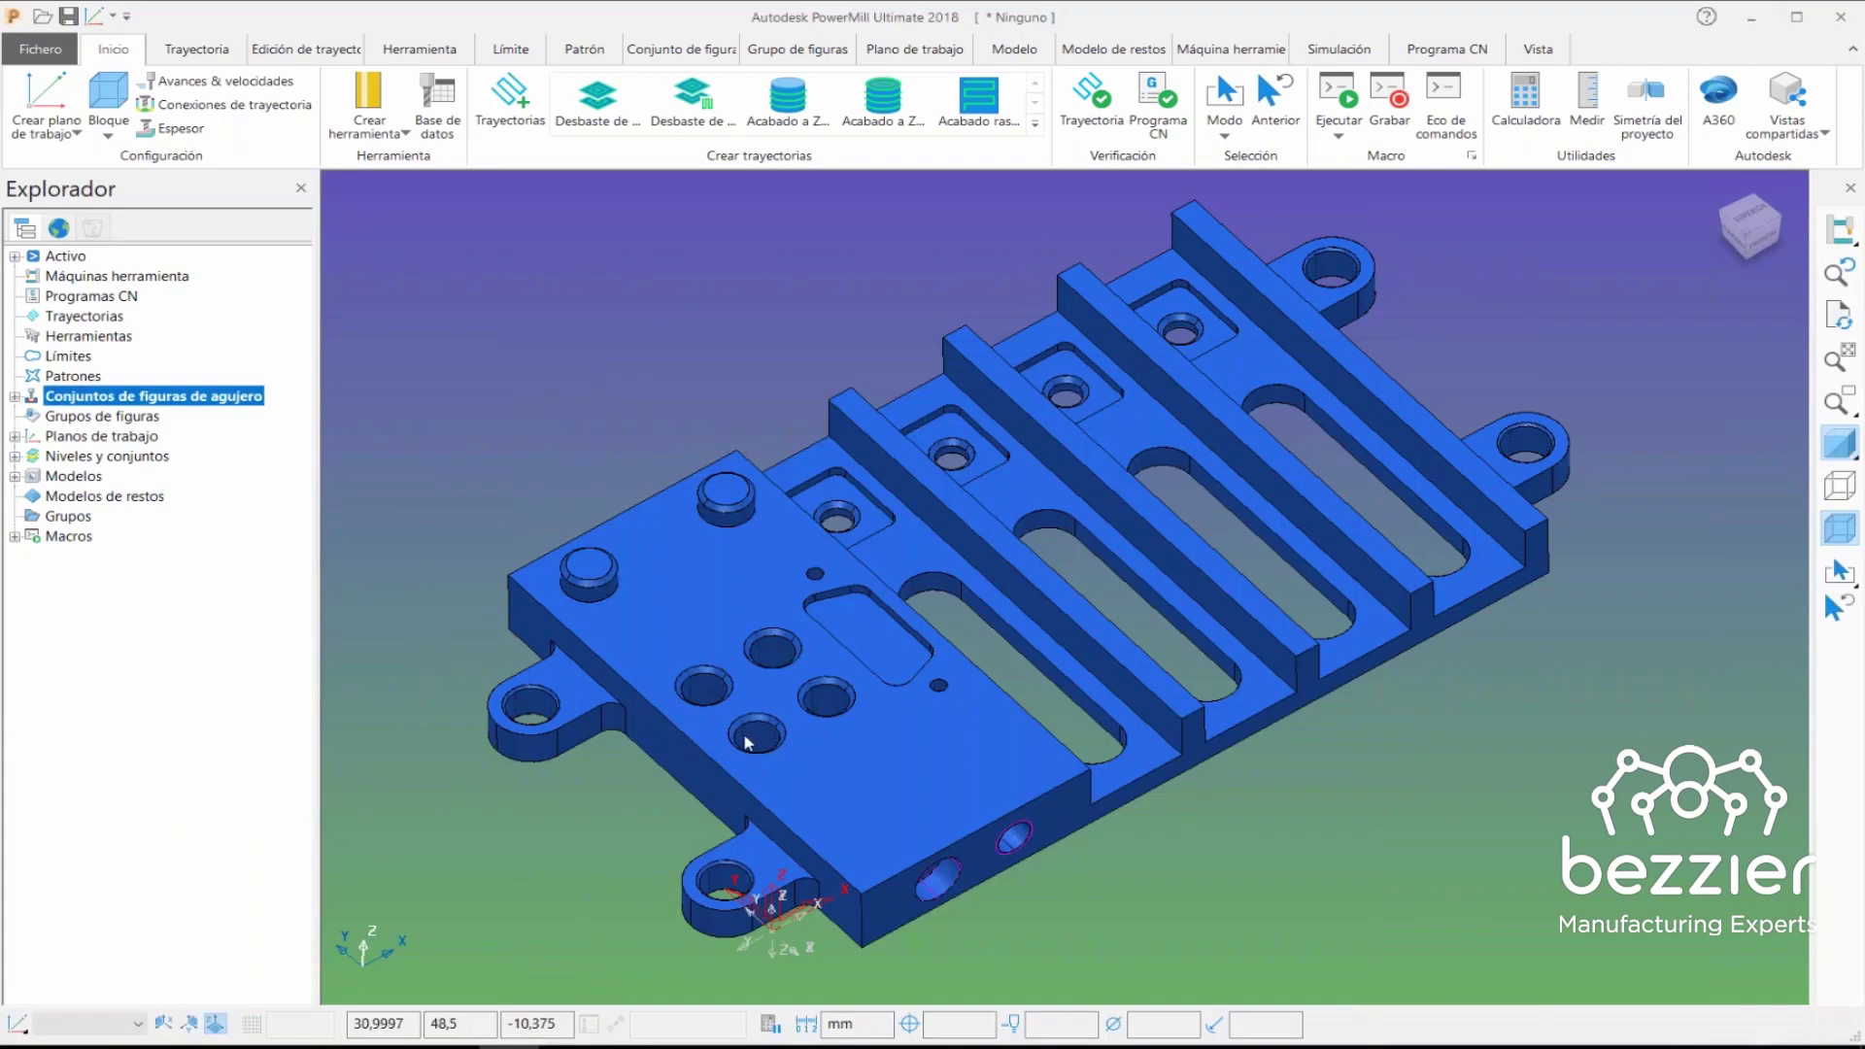
click(15, 396)
- Display hole sets 1 and 2 on the plate to check the holes, then hide them
click(68, 425)
mouse_move(1274, 820)
middle_down()
mouse_move(1198, 803)
mouse_move(1214, 742)
middle_up()
scroll(1179, 668, up, 4)
scroll(1179, 668, down, 3)
scroll(1180, 668, up, 3)
click(71, 435)
click(67, 418)
- Switch to File Explorer and open SolidoFigurasAll.xml with Notepad++
key(alt+Tab)
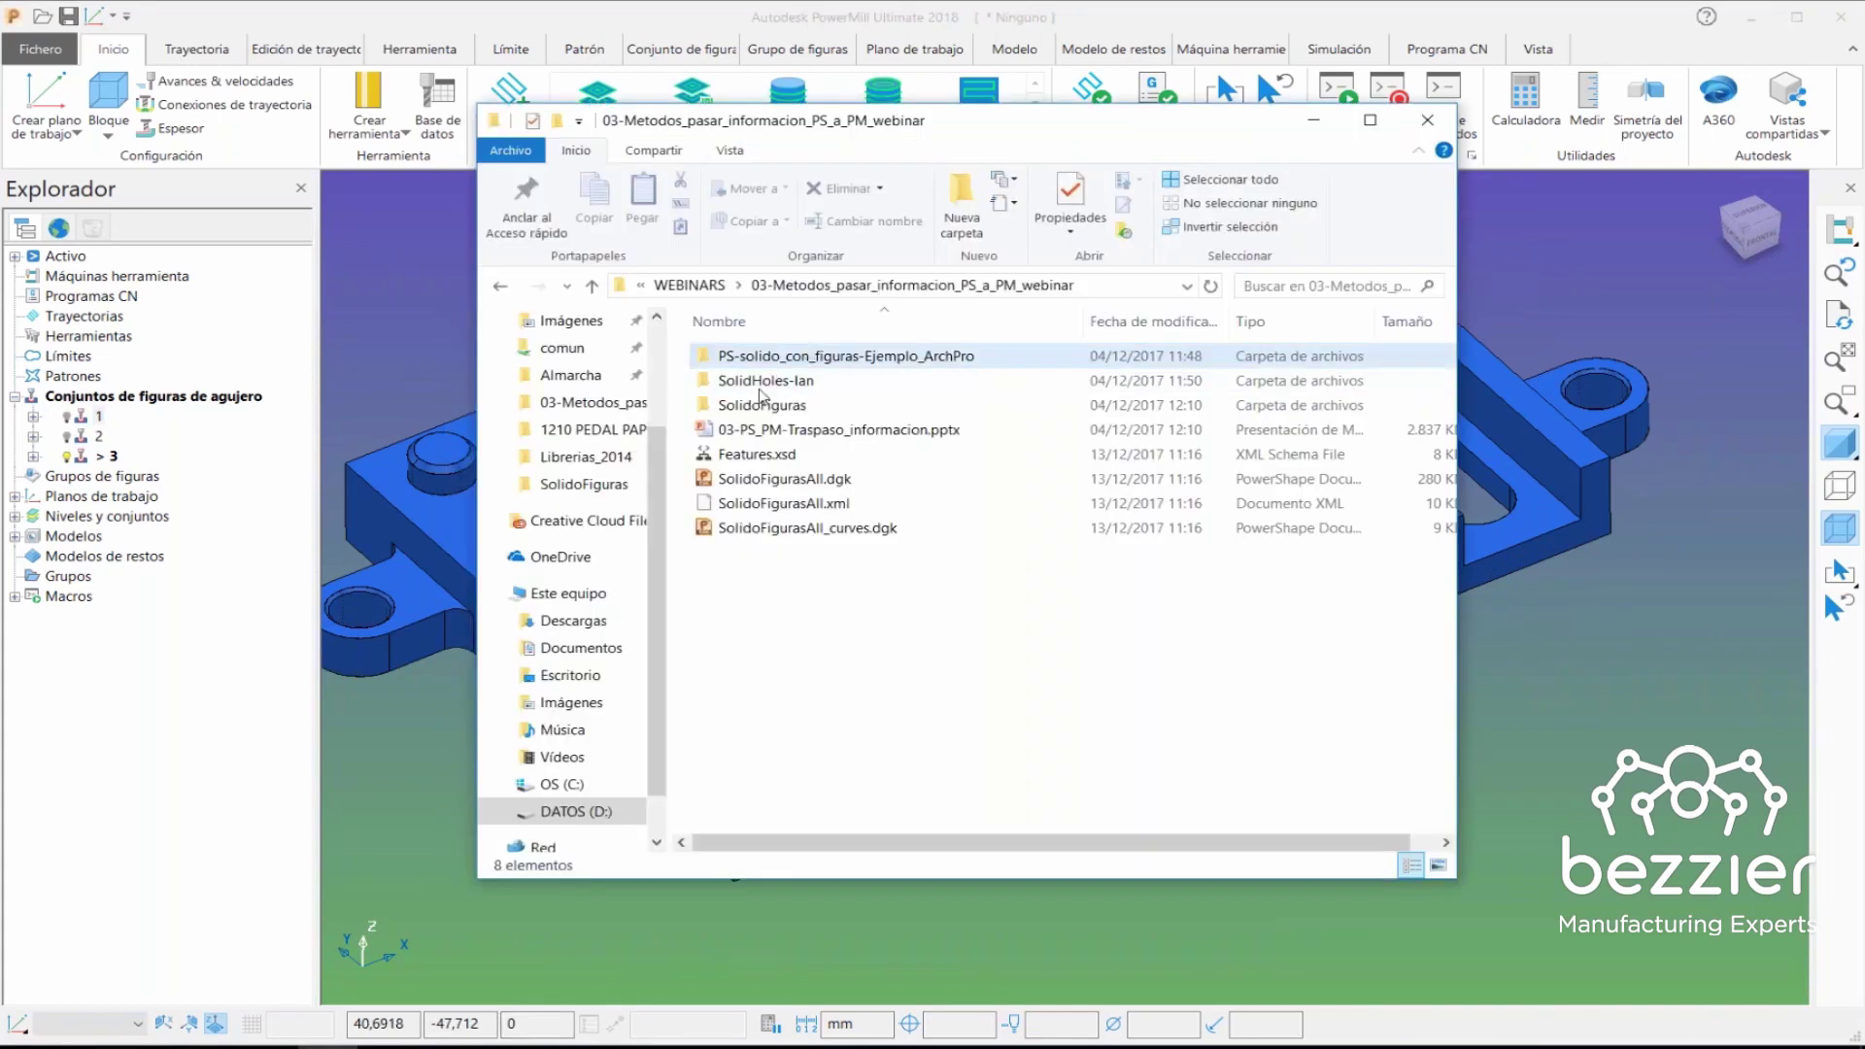
click(738, 509)
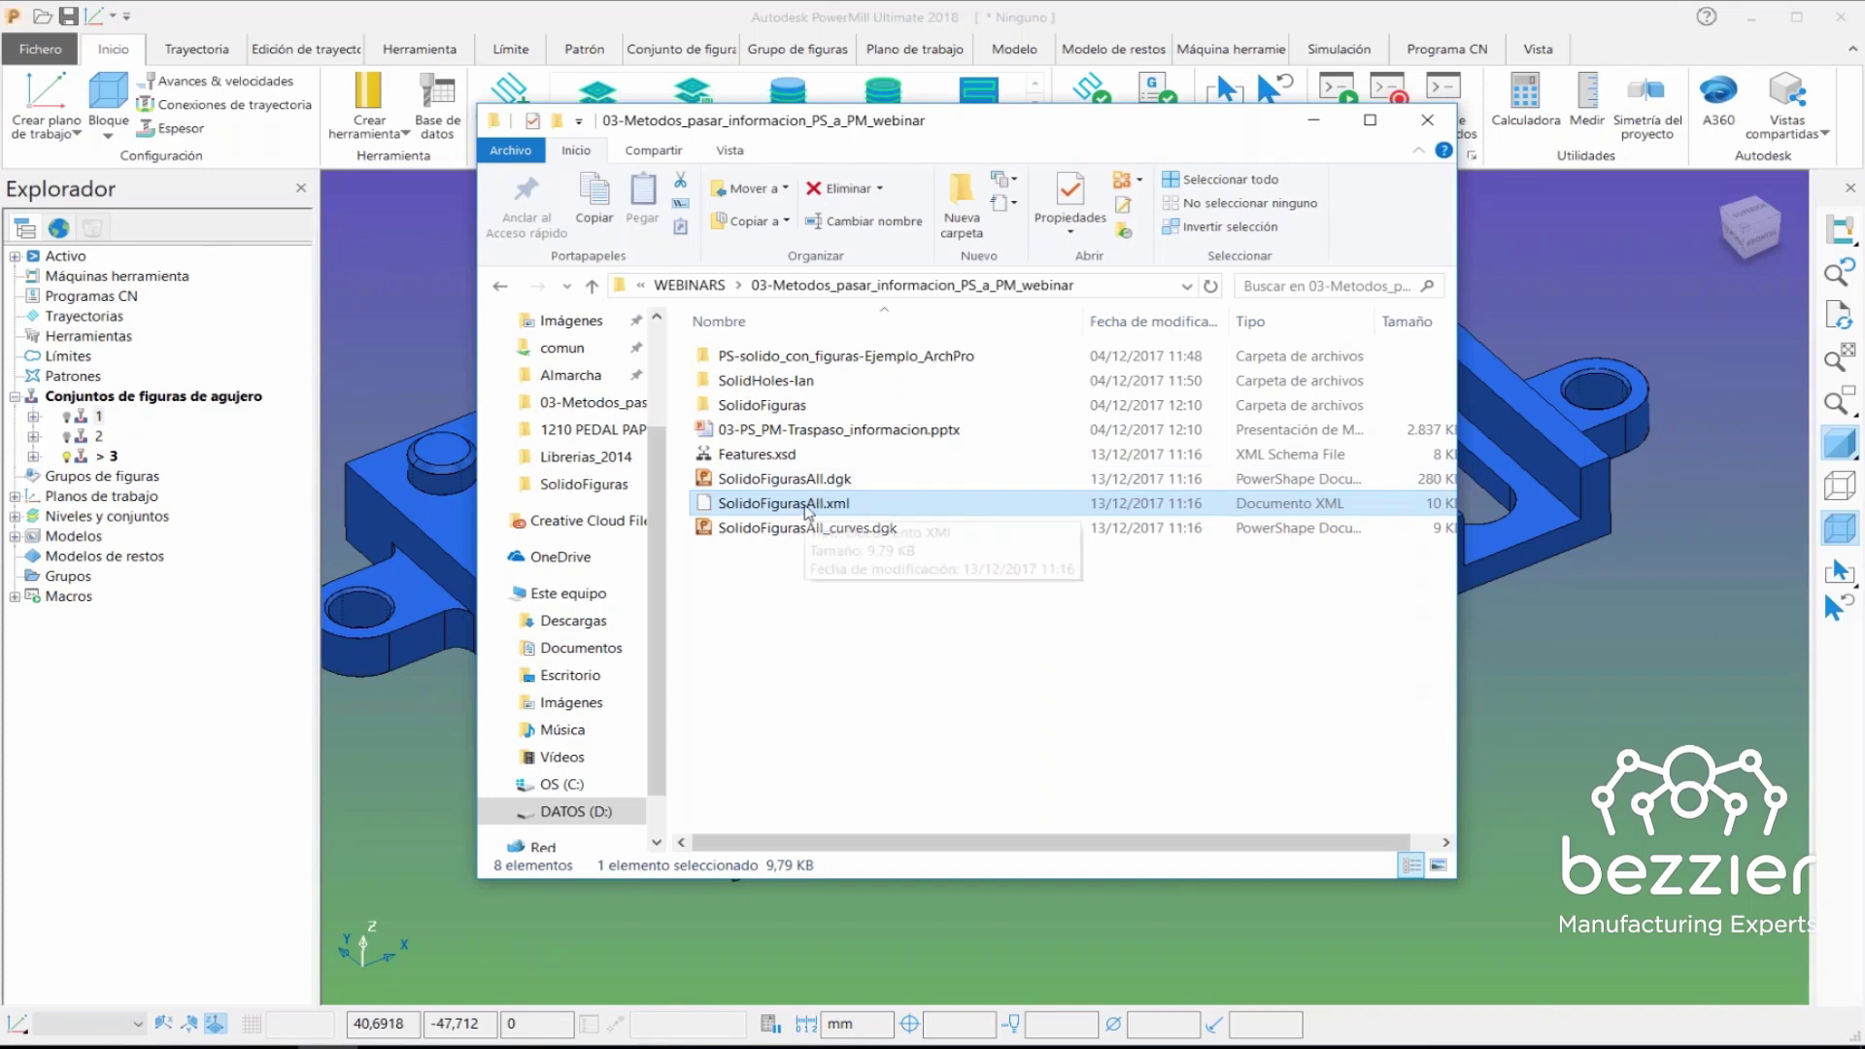
right_click(806, 512)
click(874, 627)
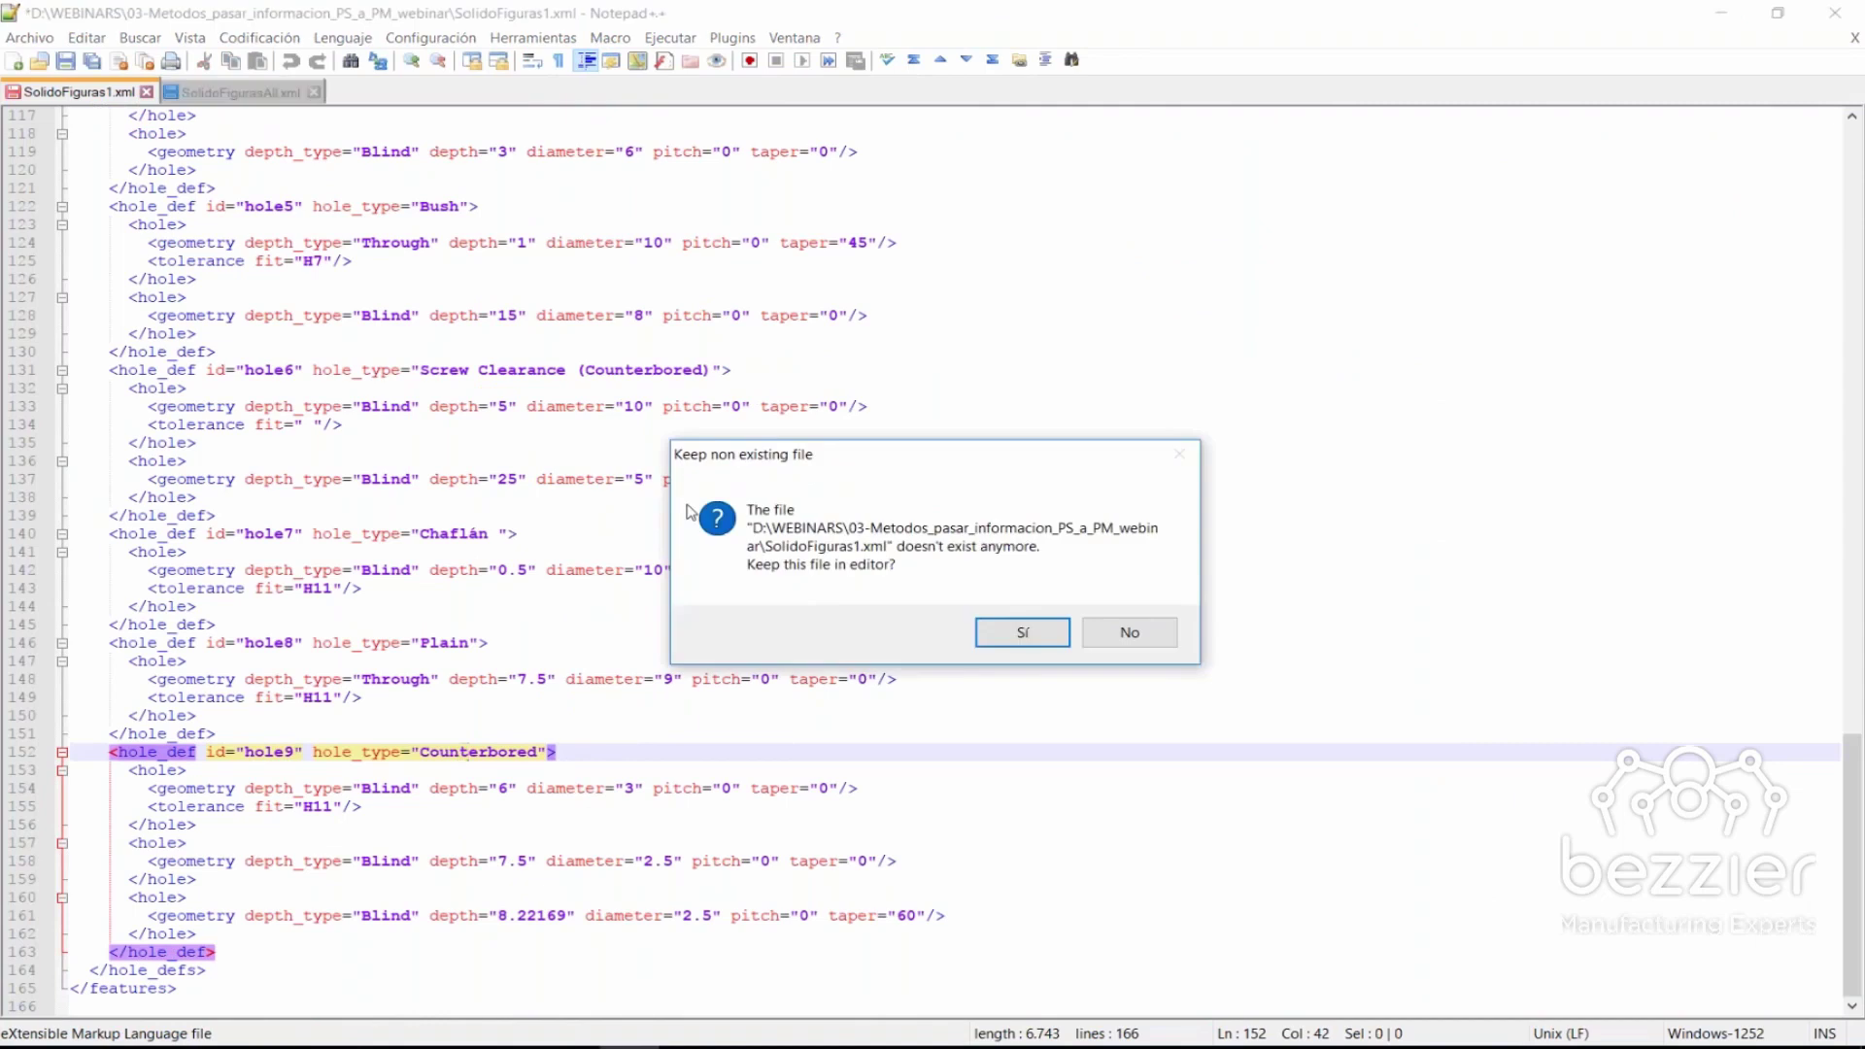
- Discard the missing SolidoFiguras1.xml and review the screw hole entries in SolidoFigurasAll.xml
click(1122, 633)
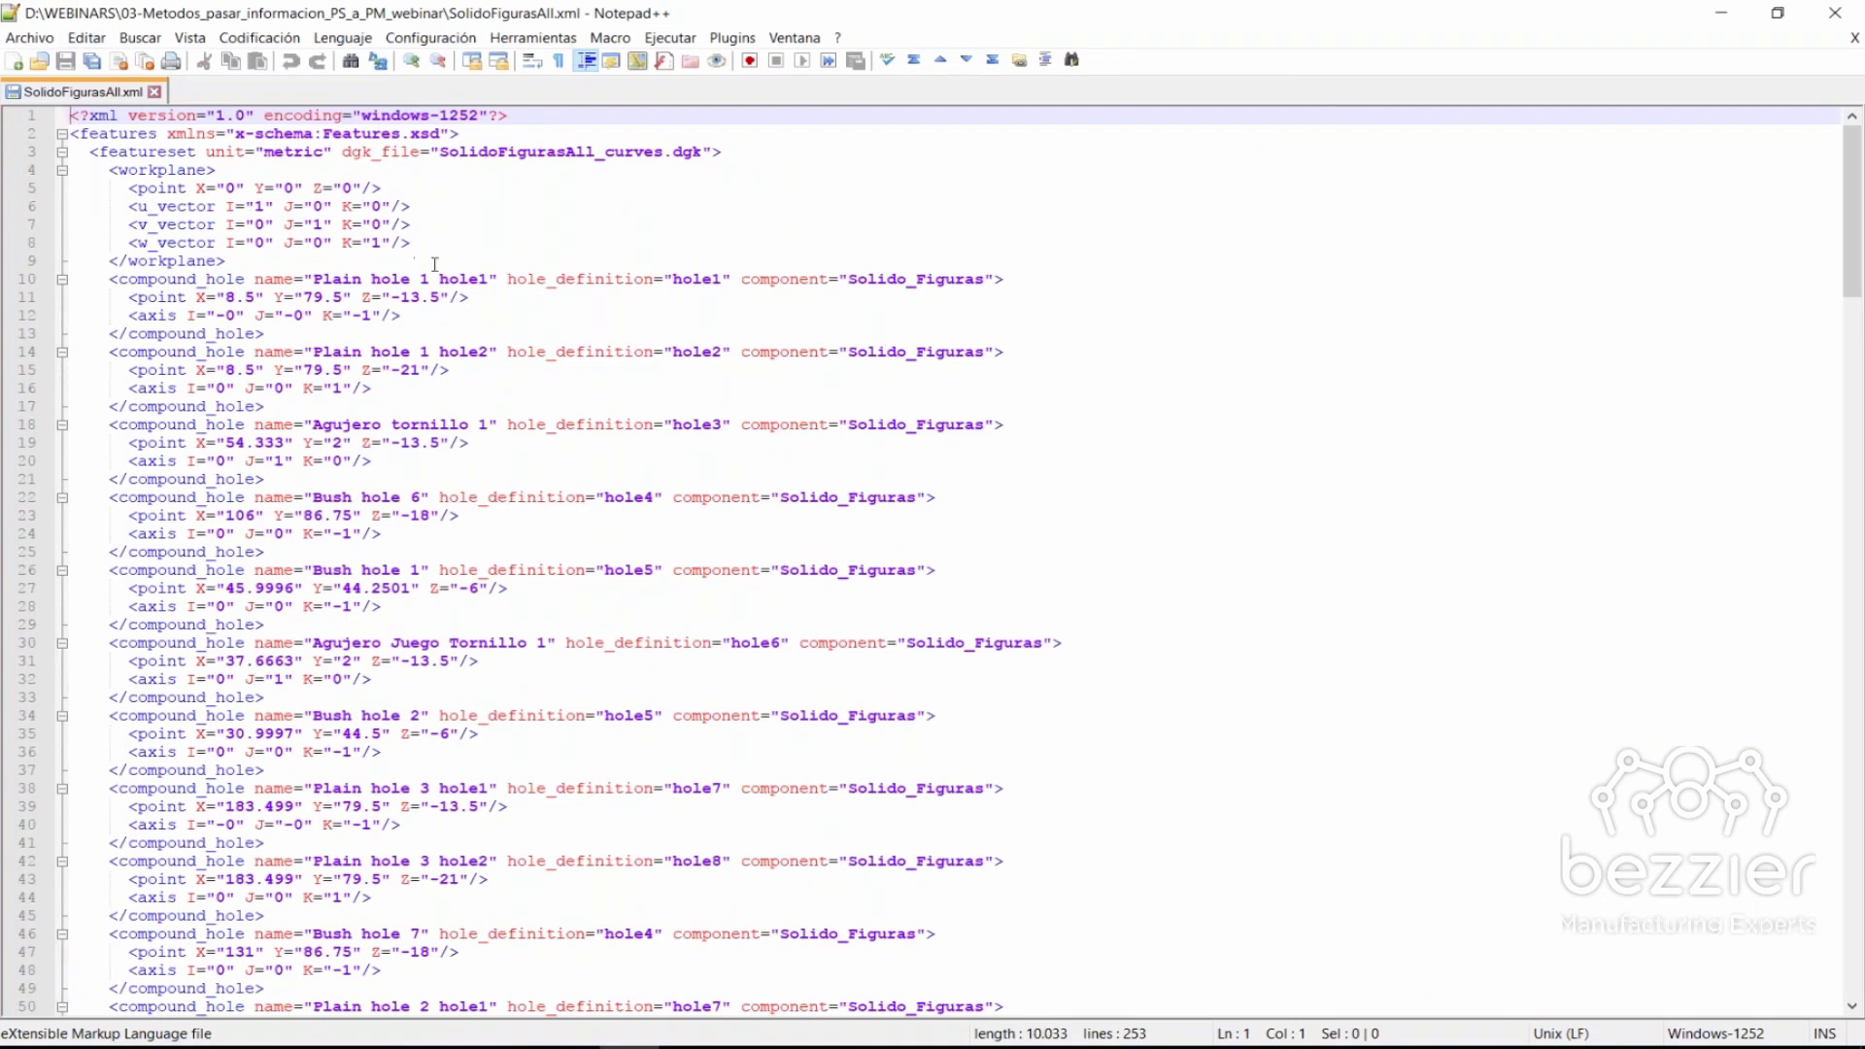
click(1029, 279)
click(1029, 352)
click(371, 479)
scroll(506, 453, down, 2)
scroll(506, 453, down, 3)
scroll(495, 476, down, 4)
scroll(476, 525, down, 5)
scroll(446, 581, down, 2)
scroll(449, 581, down, 5)
scroll(452, 580, down, 1)
drag(352, 551, 750, 551)
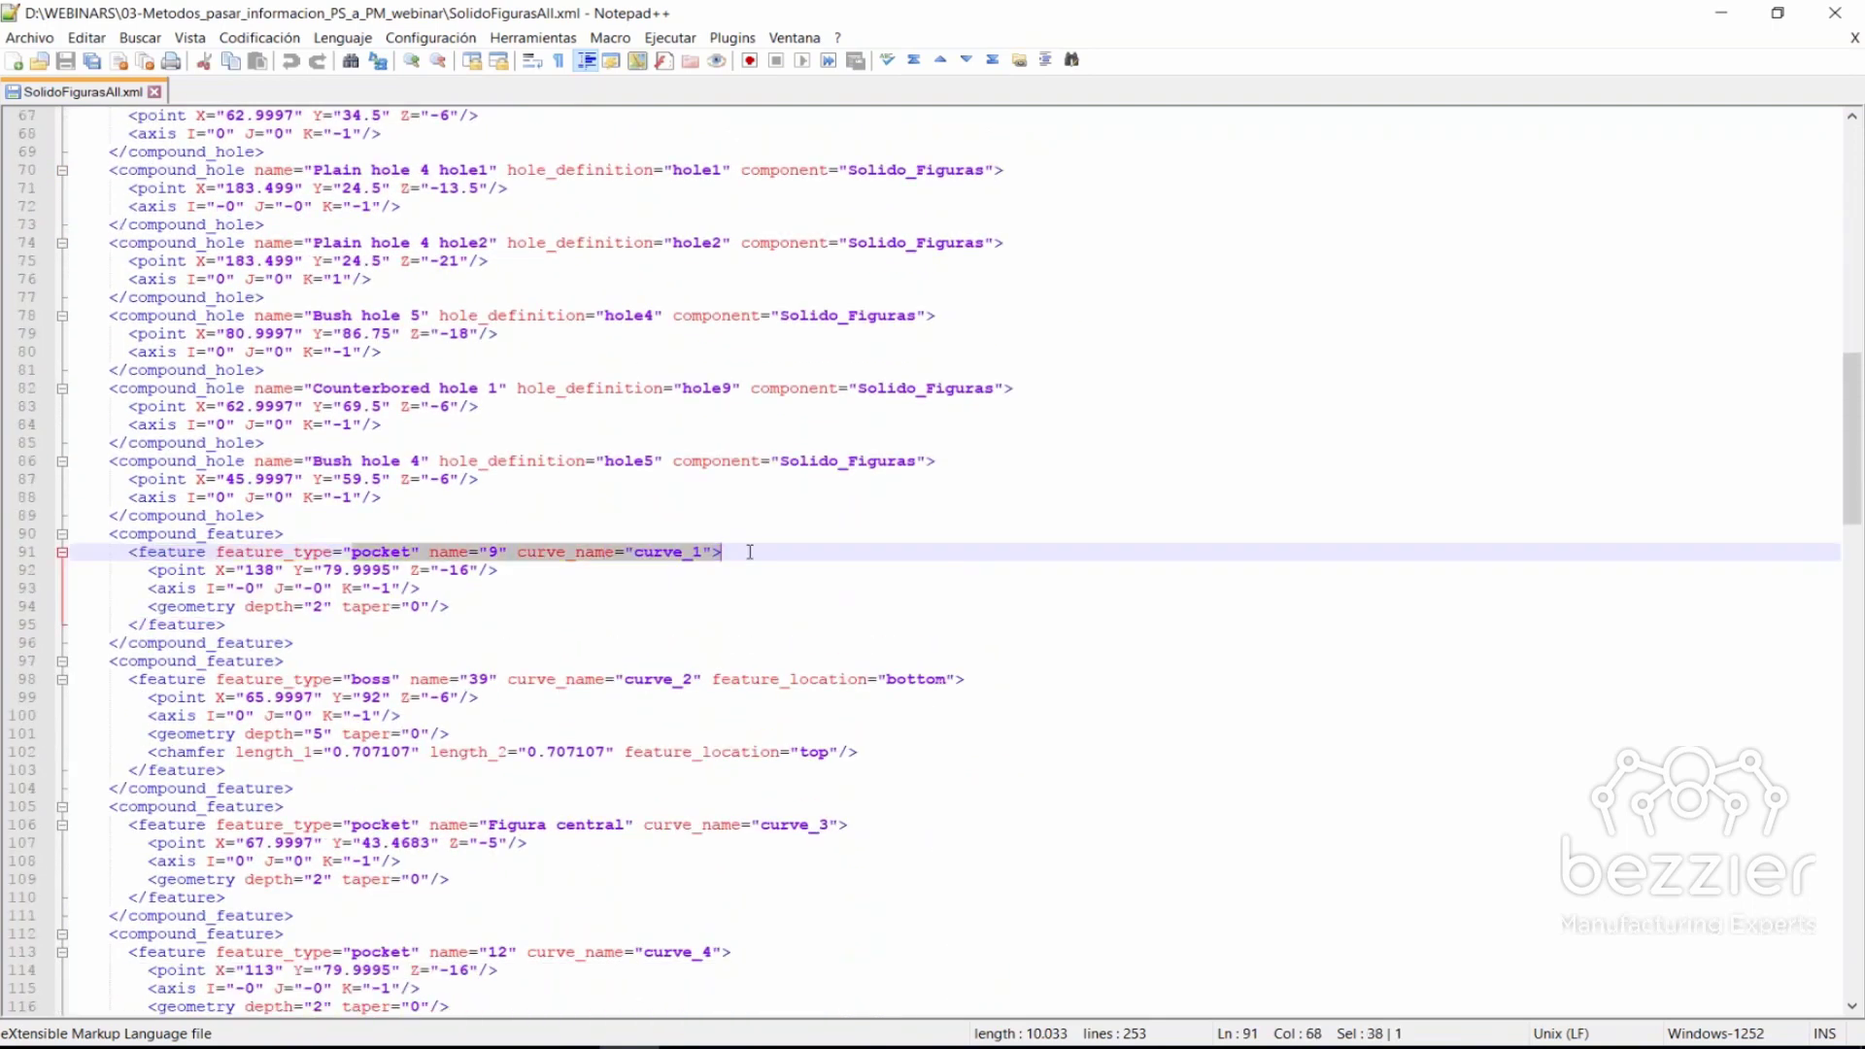
scroll(712, 506, down, 1)
scroll(761, 510, down, 1)
scroll(761, 508, down, 1)
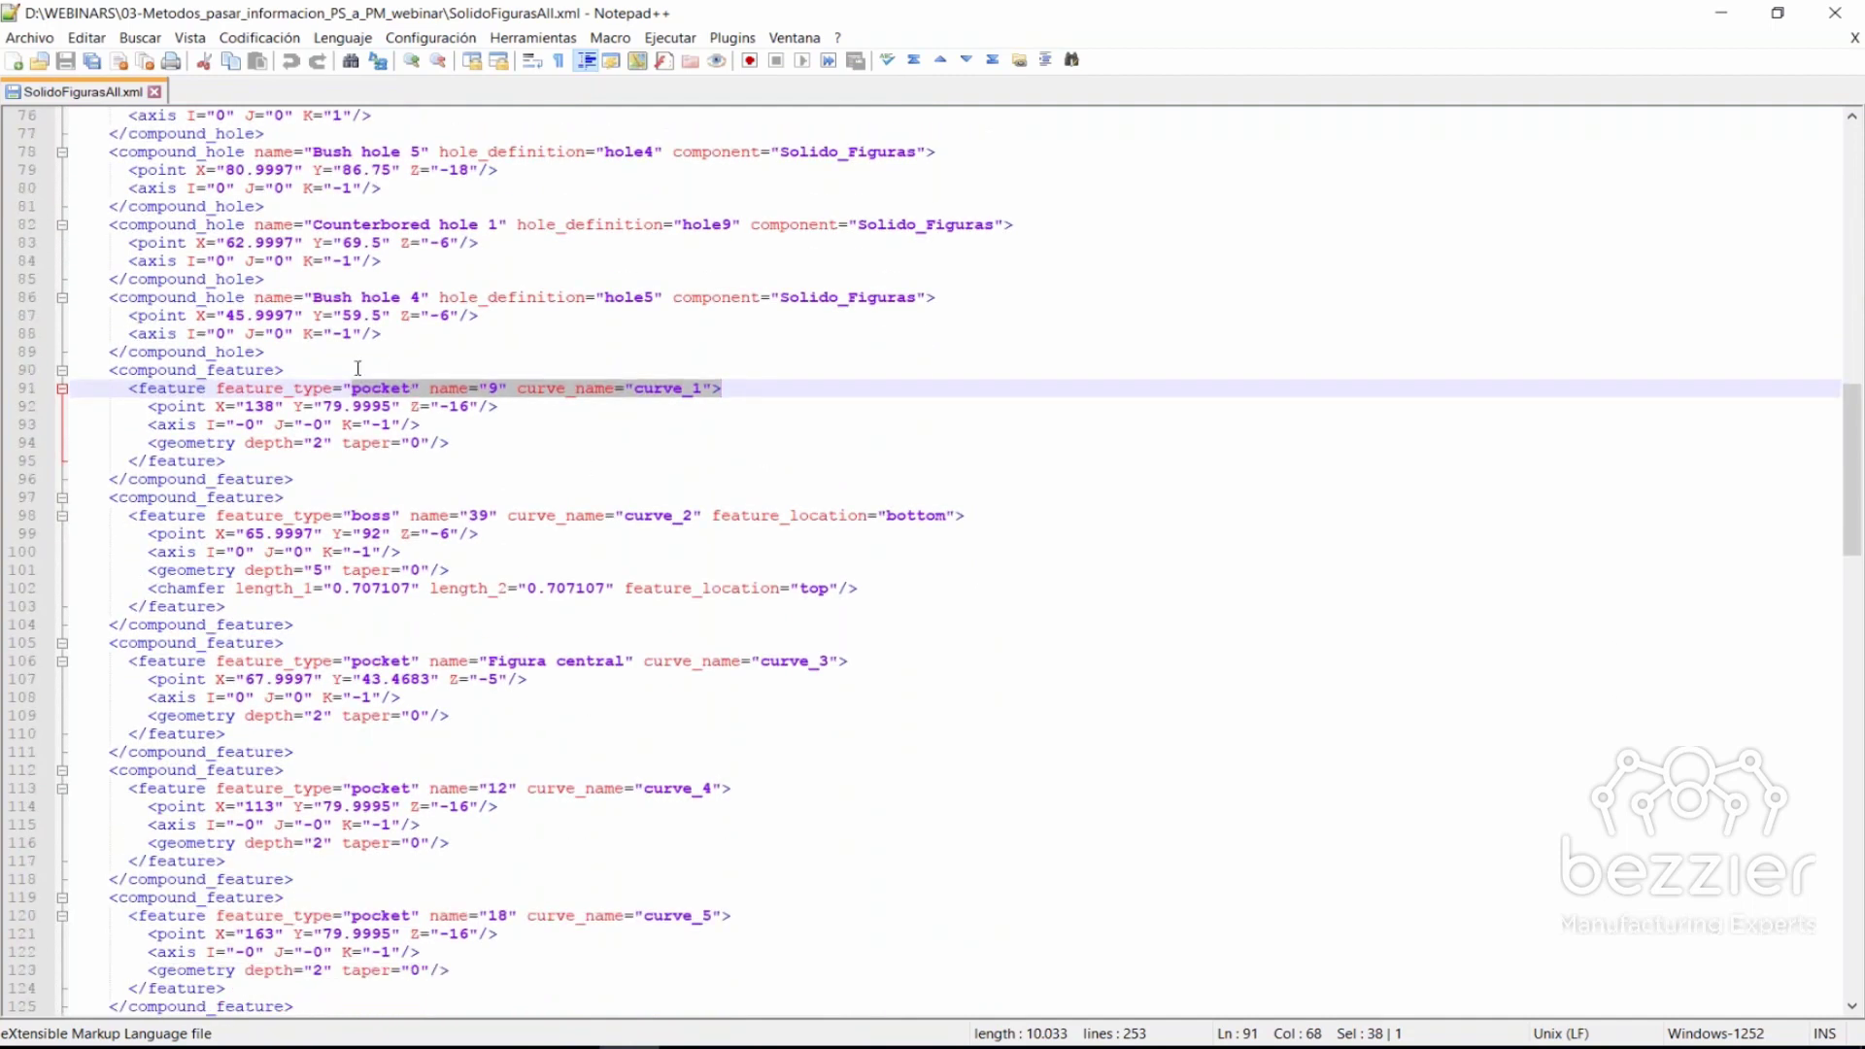
- Review the pocket and boss definitions (Figura central, 18, 36), then minimize Notepad++
click(418, 390)
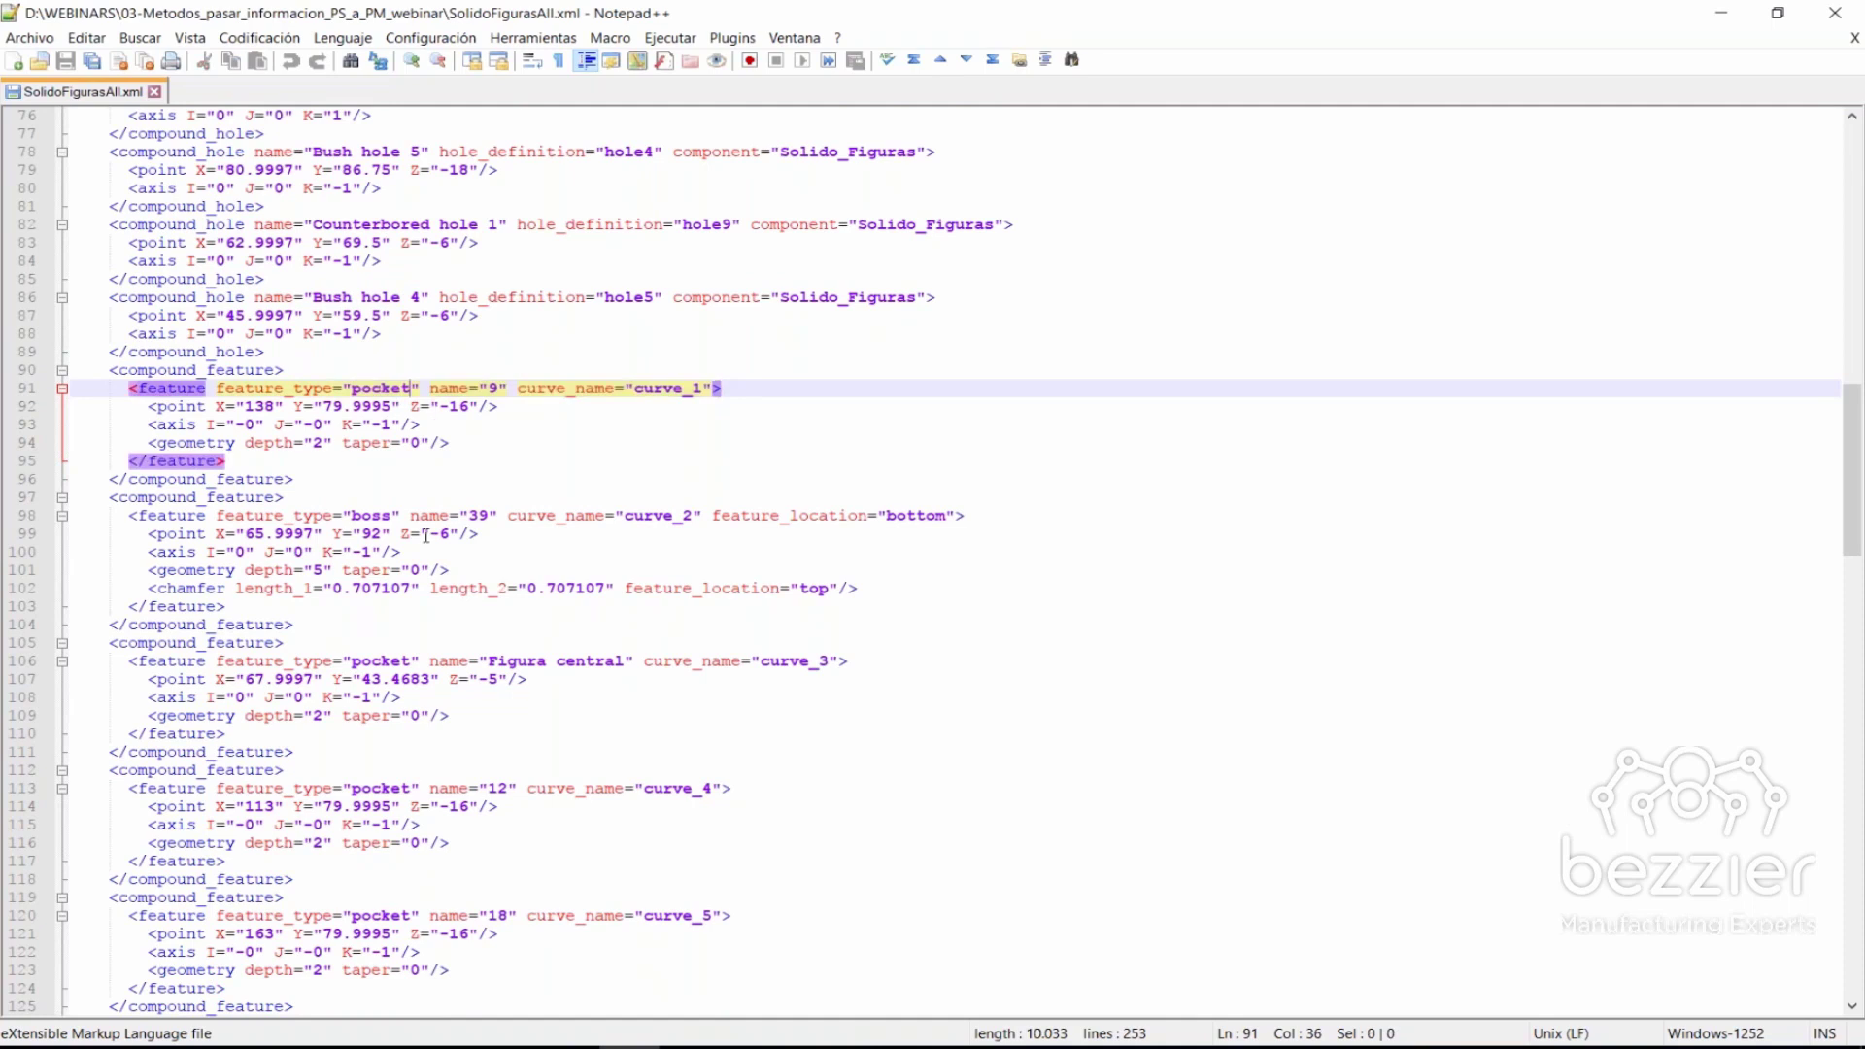
double_click(370, 516)
click(400, 660)
scroll(717, 579, down, 1)
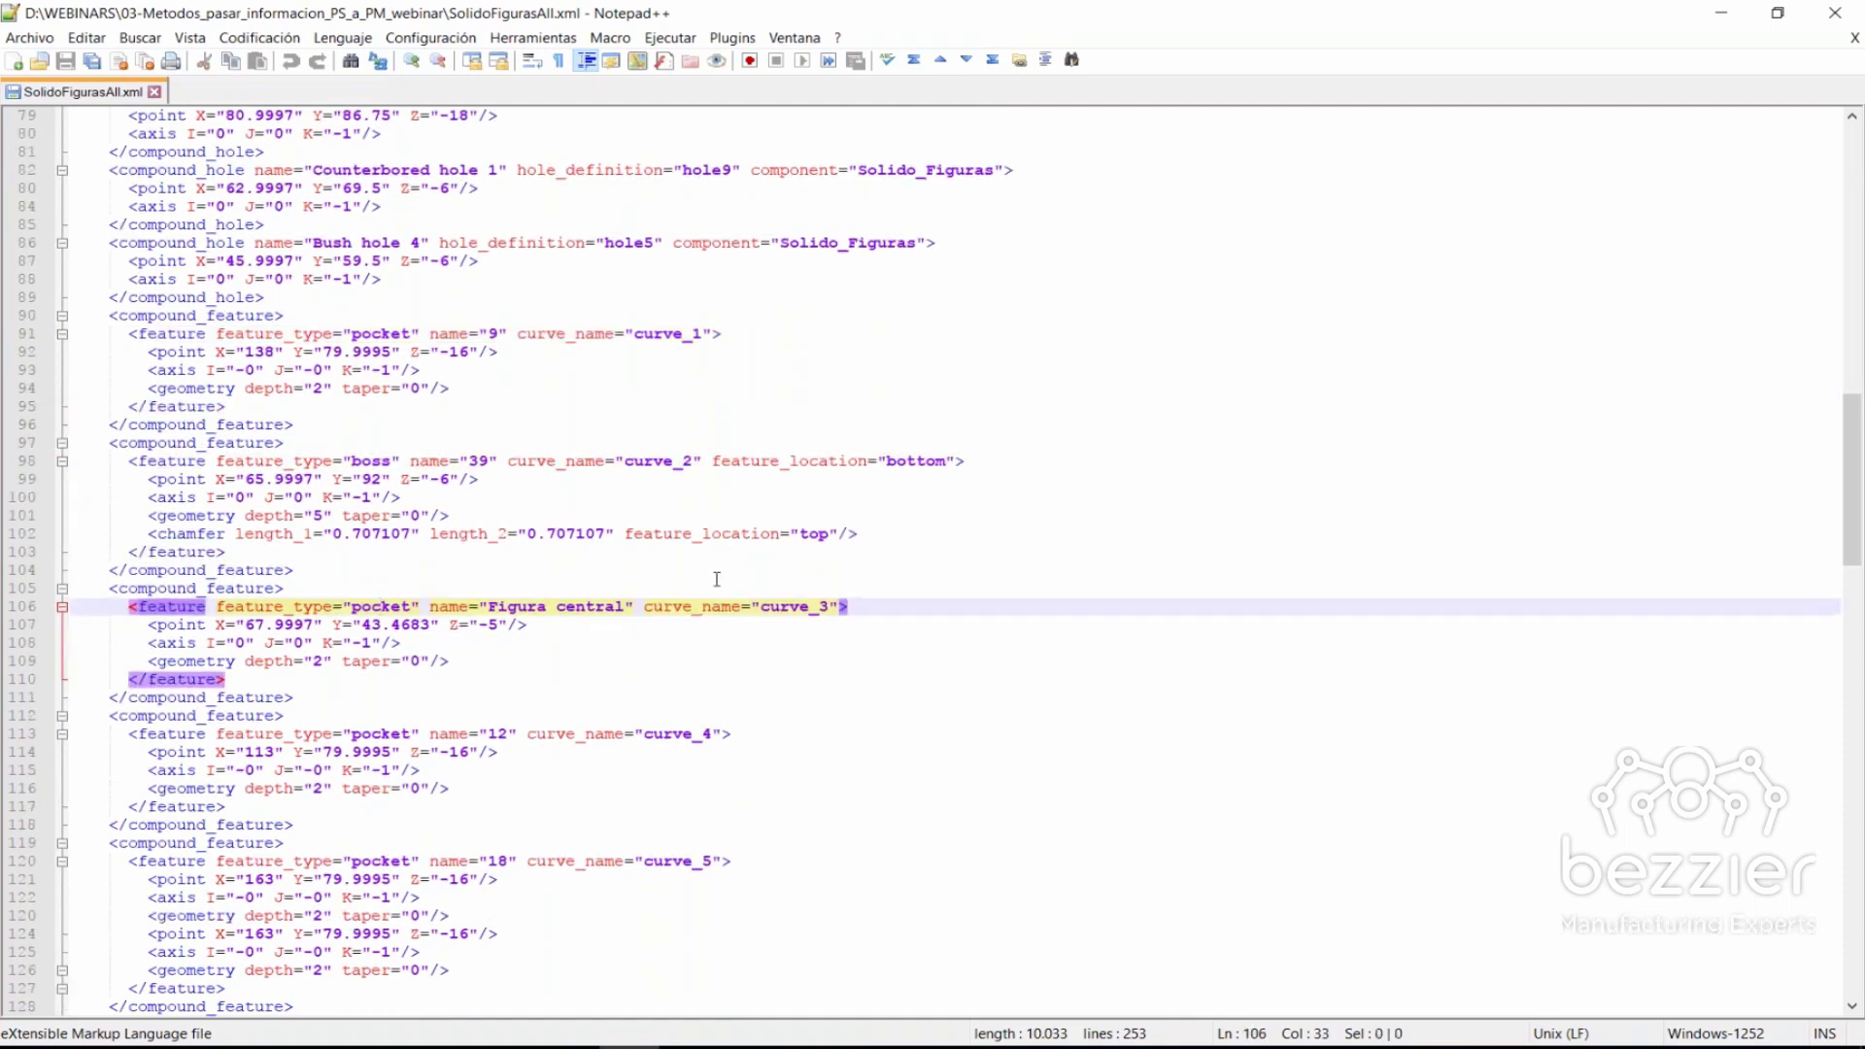
scroll(717, 579, down, 2)
scroll(582, 602, down, 3)
click(379, 588)
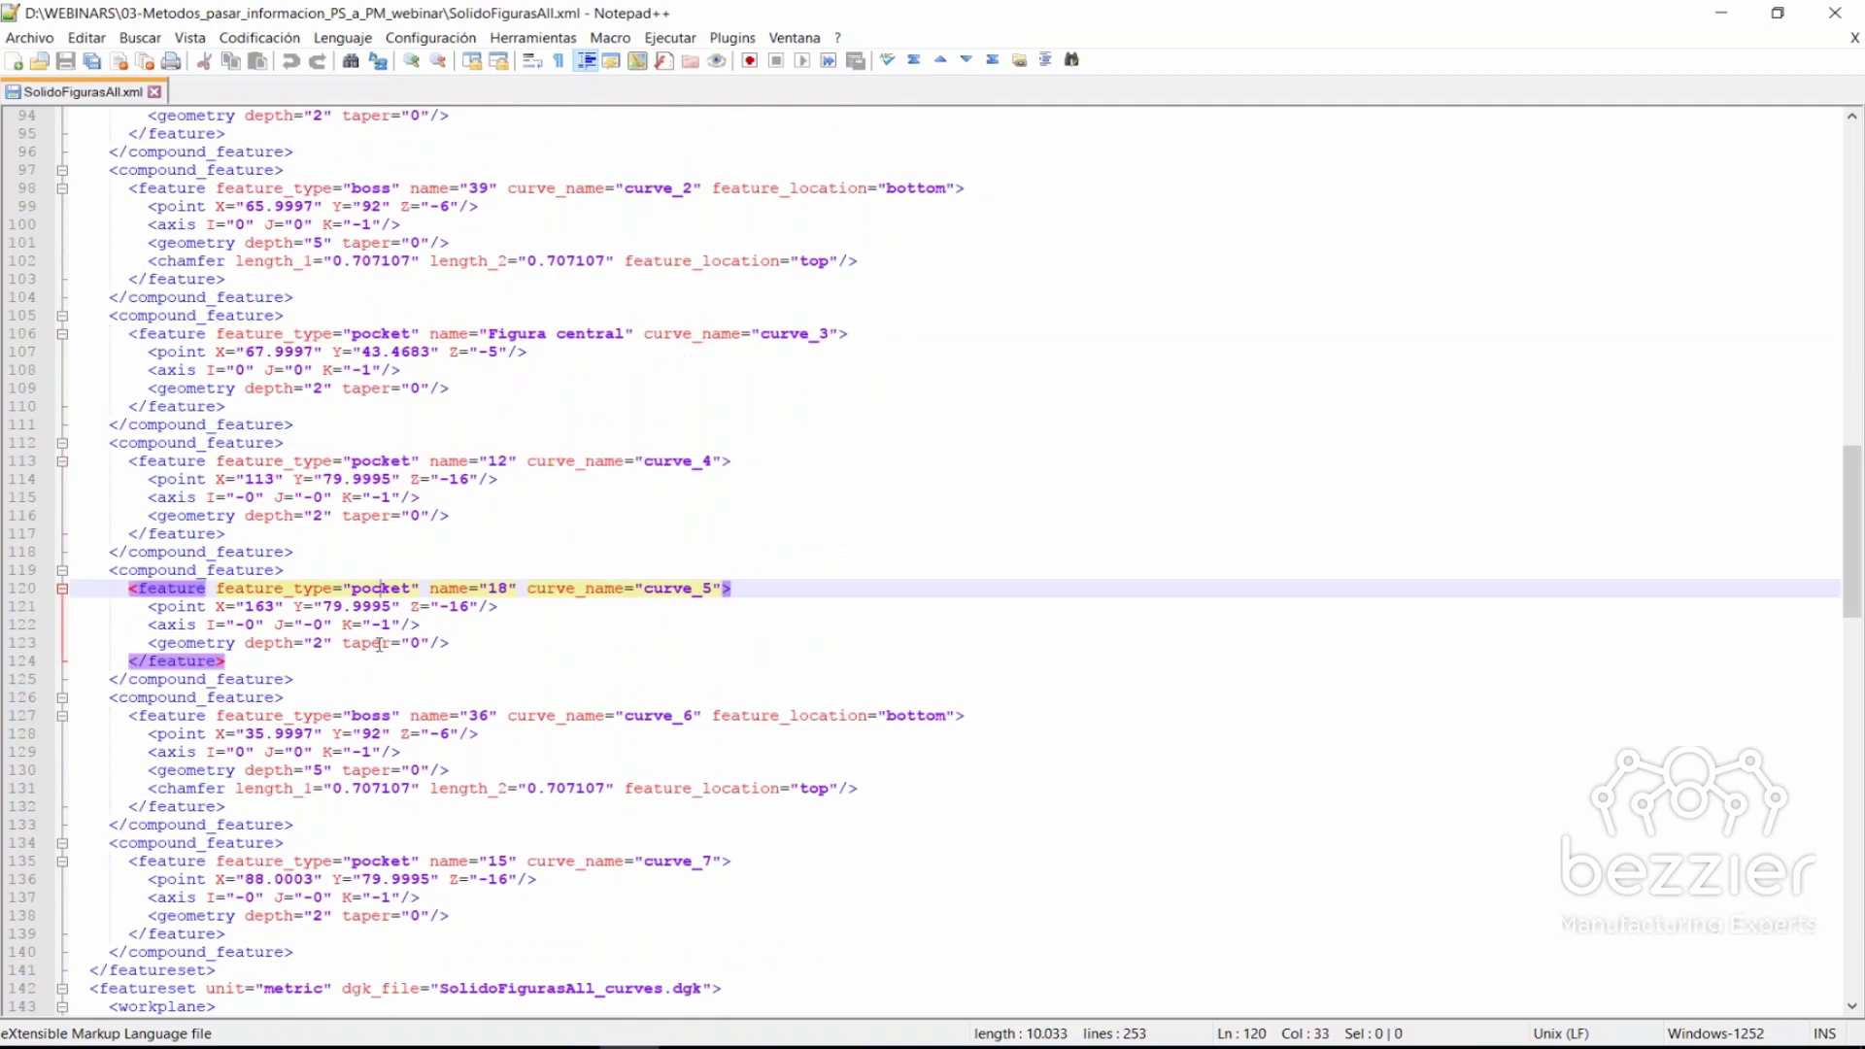
click(381, 735)
scroll(717, 726, down, 4)
scroll(716, 726, down, 3)
scroll(709, 723, down, 3)
scroll(699, 721, down, 1)
scroll(699, 721, down, 3)
scroll(680, 709, down, 1)
scroll(535, 622, down, 6)
scroll(395, 535, down, 2)
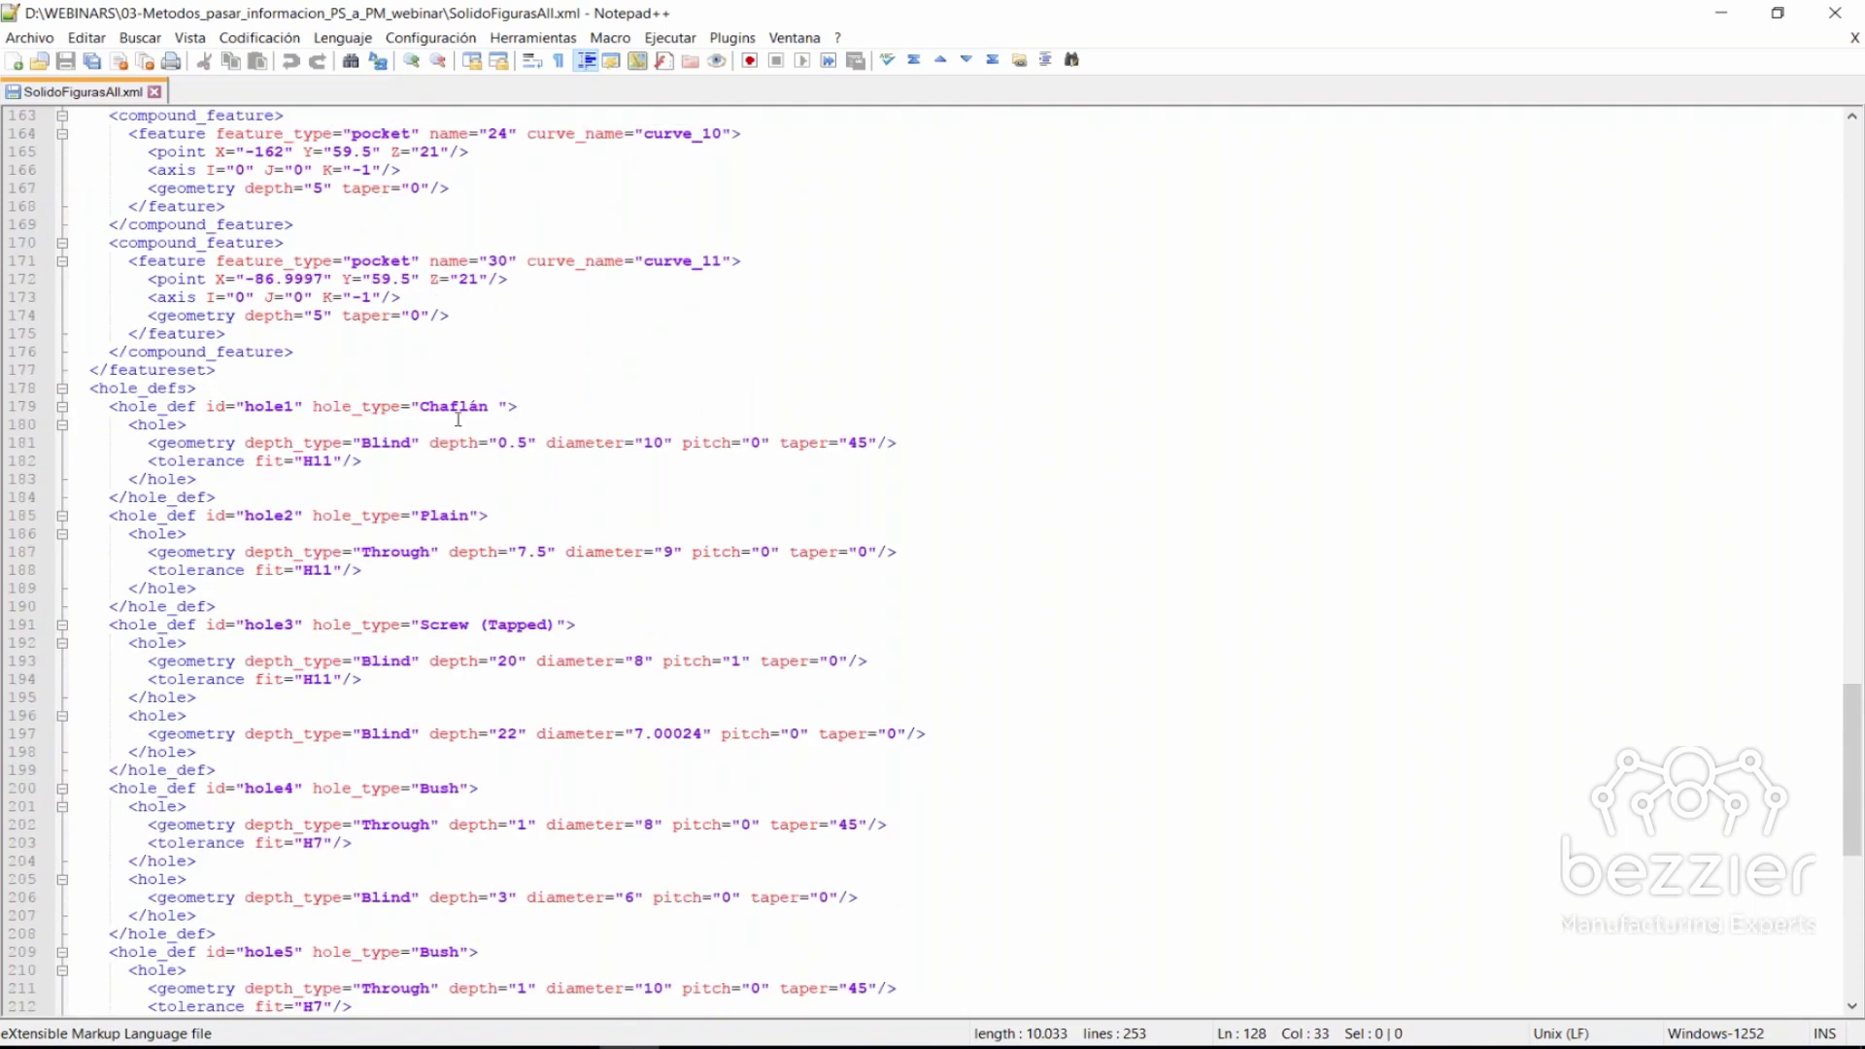
scroll(360, 505, down, 4)
scroll(383, 621, down, 4)
scroll(403, 738, down, 2)
scroll(419, 833, down, 2)
scroll(413, 787, down, 2)
scroll(277, 699, up, 7)
scroll(266, 622, up, 3)
scroll(302, 573, up, 18)
scroll(340, 534, up, 7)
scroll(374, 495, up, 6)
scroll(413, 454, up, 17)
scroll(413, 453, up, 10)
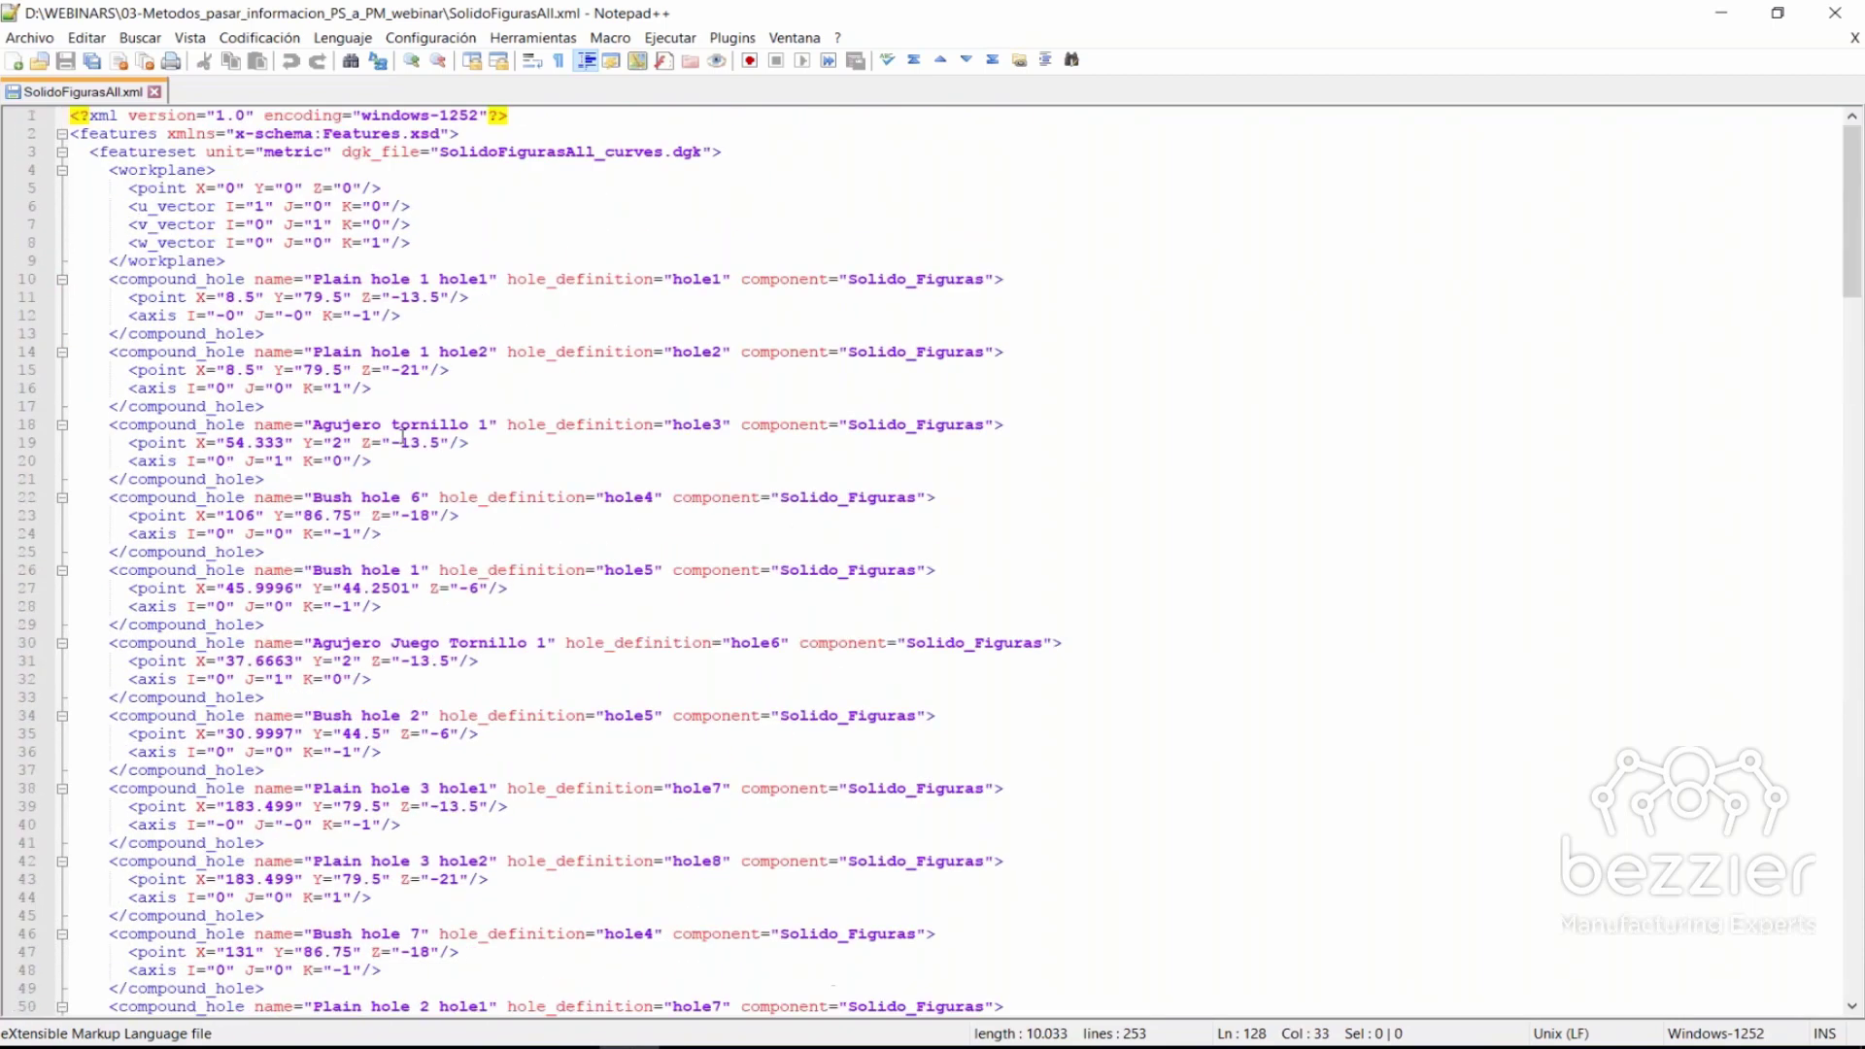
click(1724, 19)
- Import feature groups into PowerMill from SolidoFigurasAll.xml
click(1315, 121)
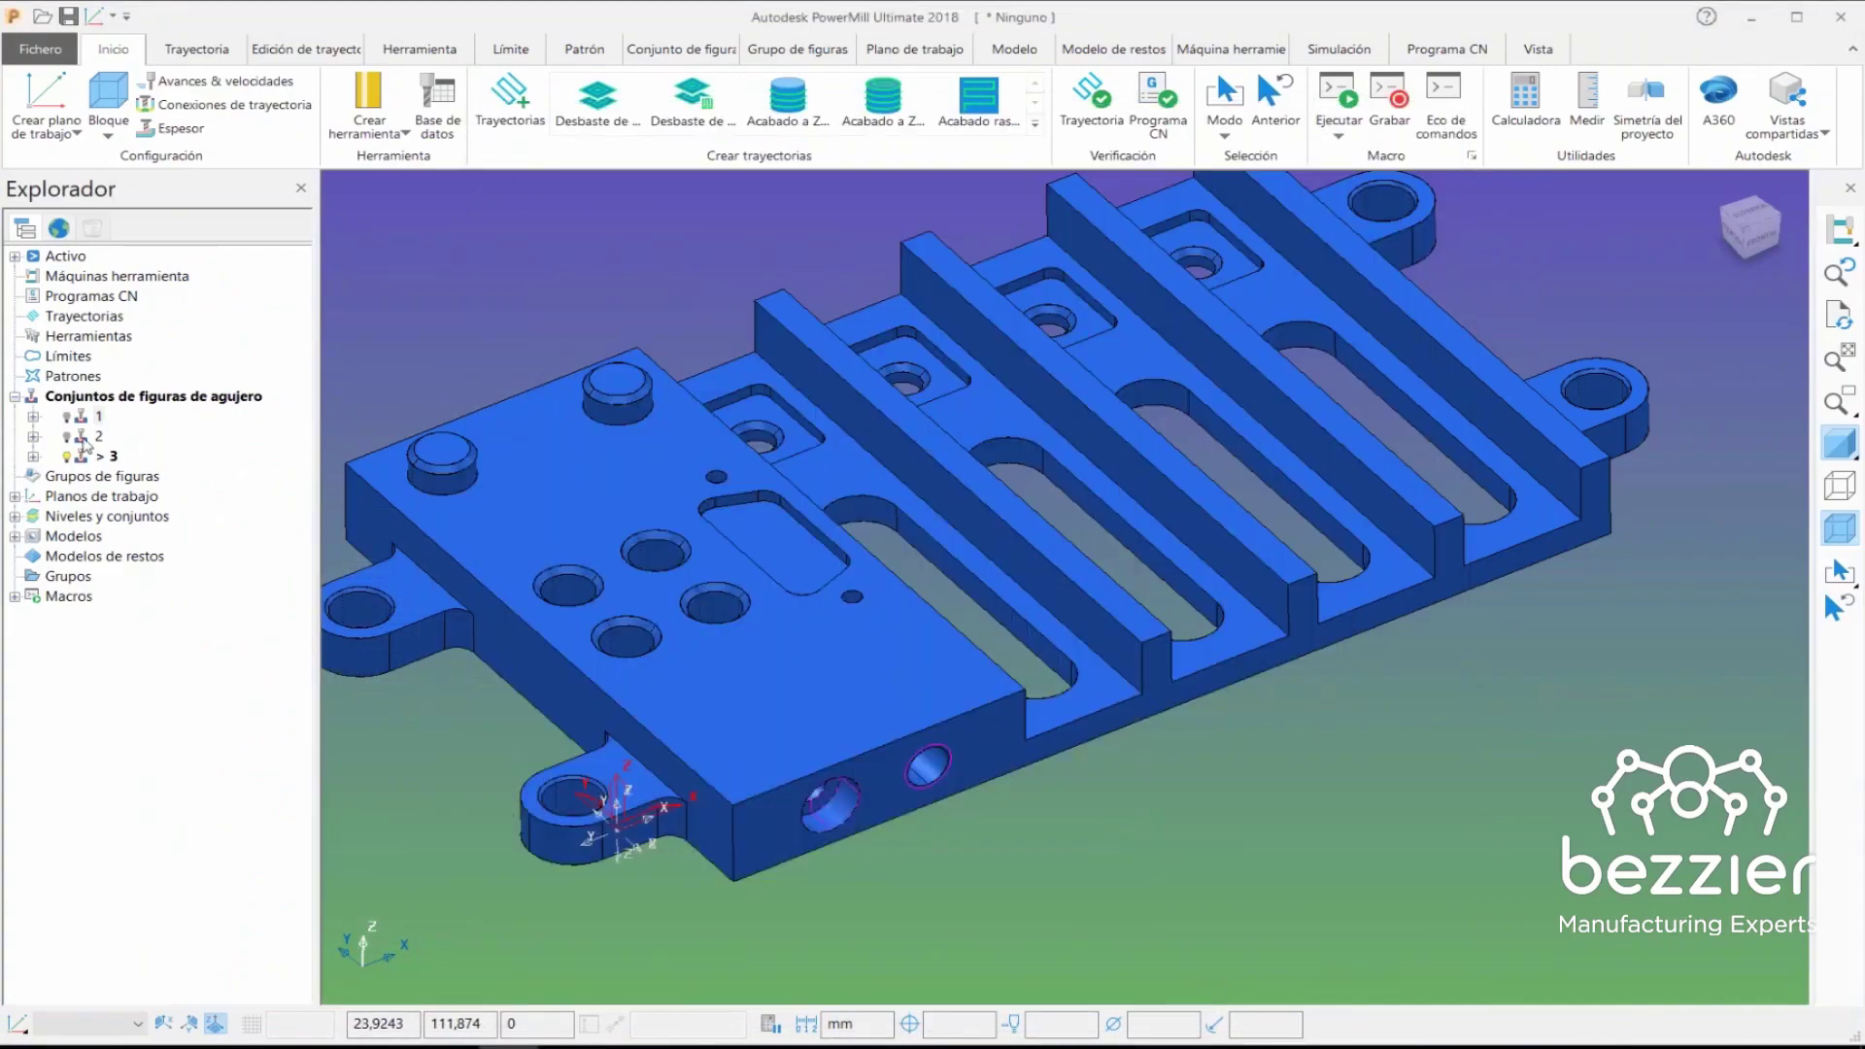
right_click(50, 480)
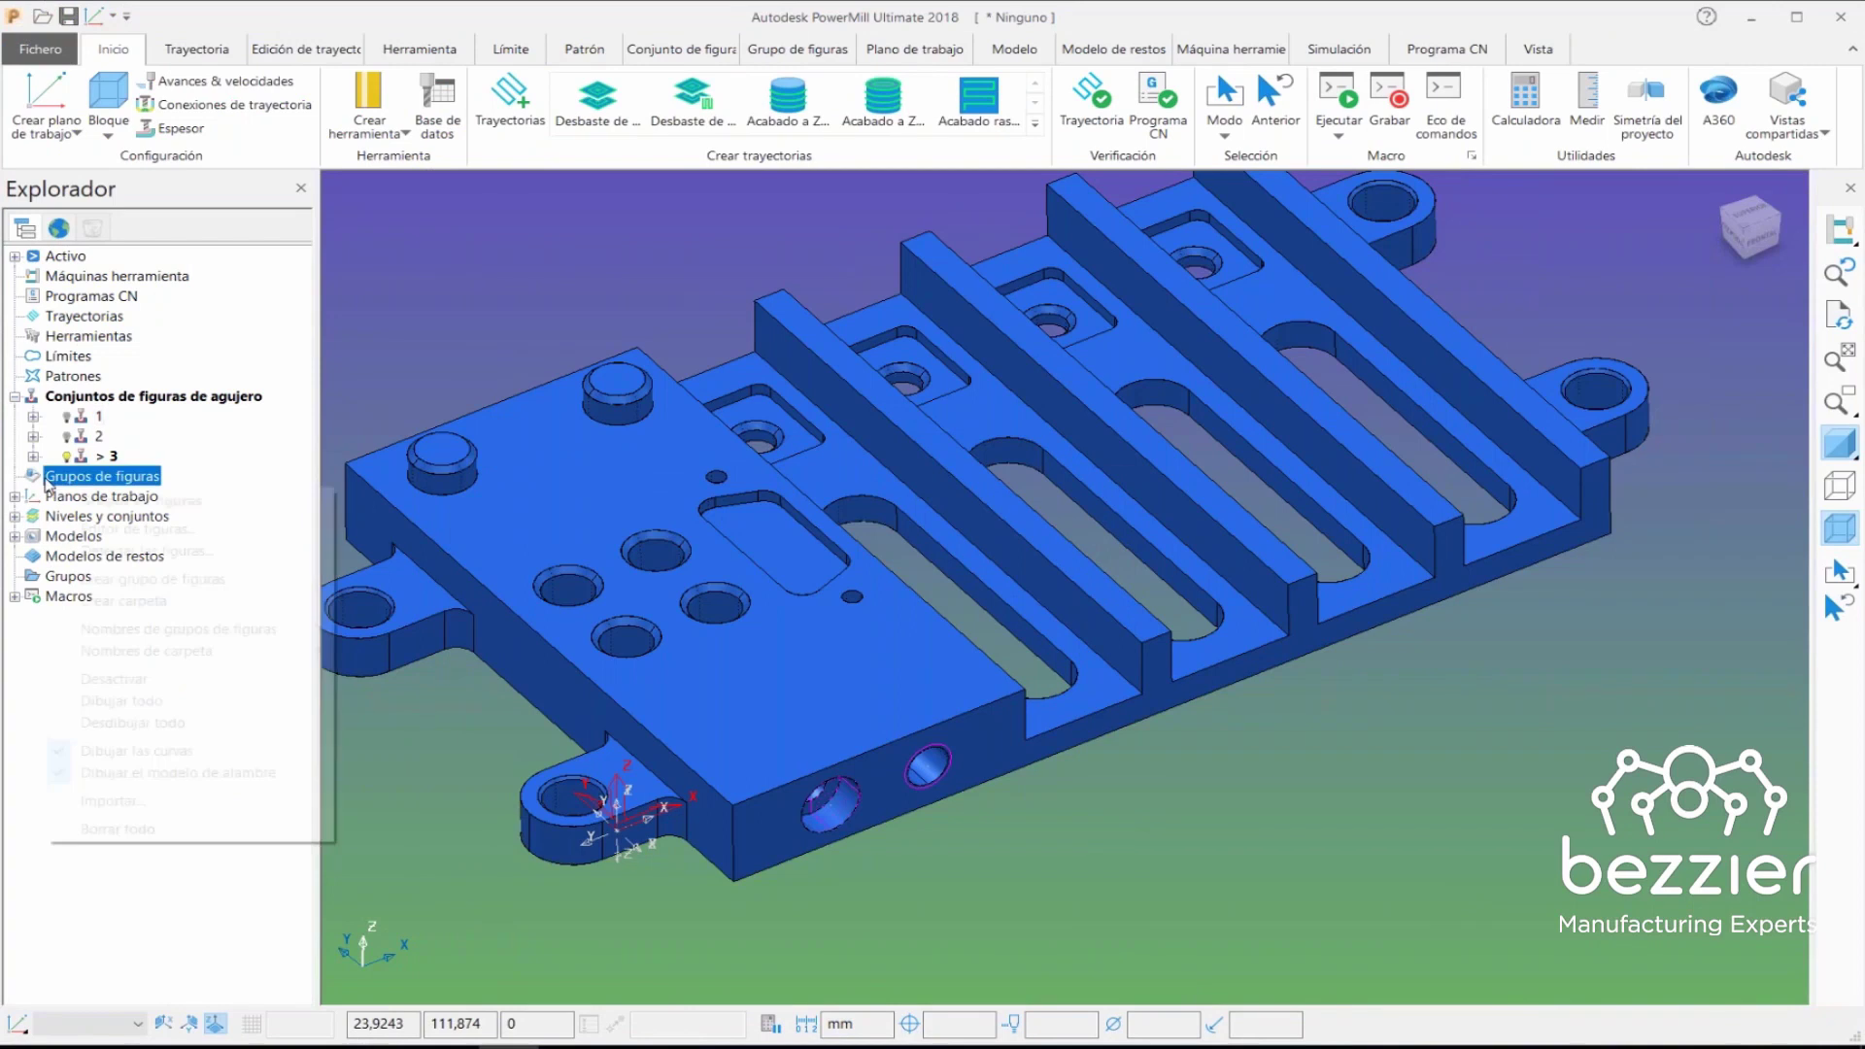
click(109, 800)
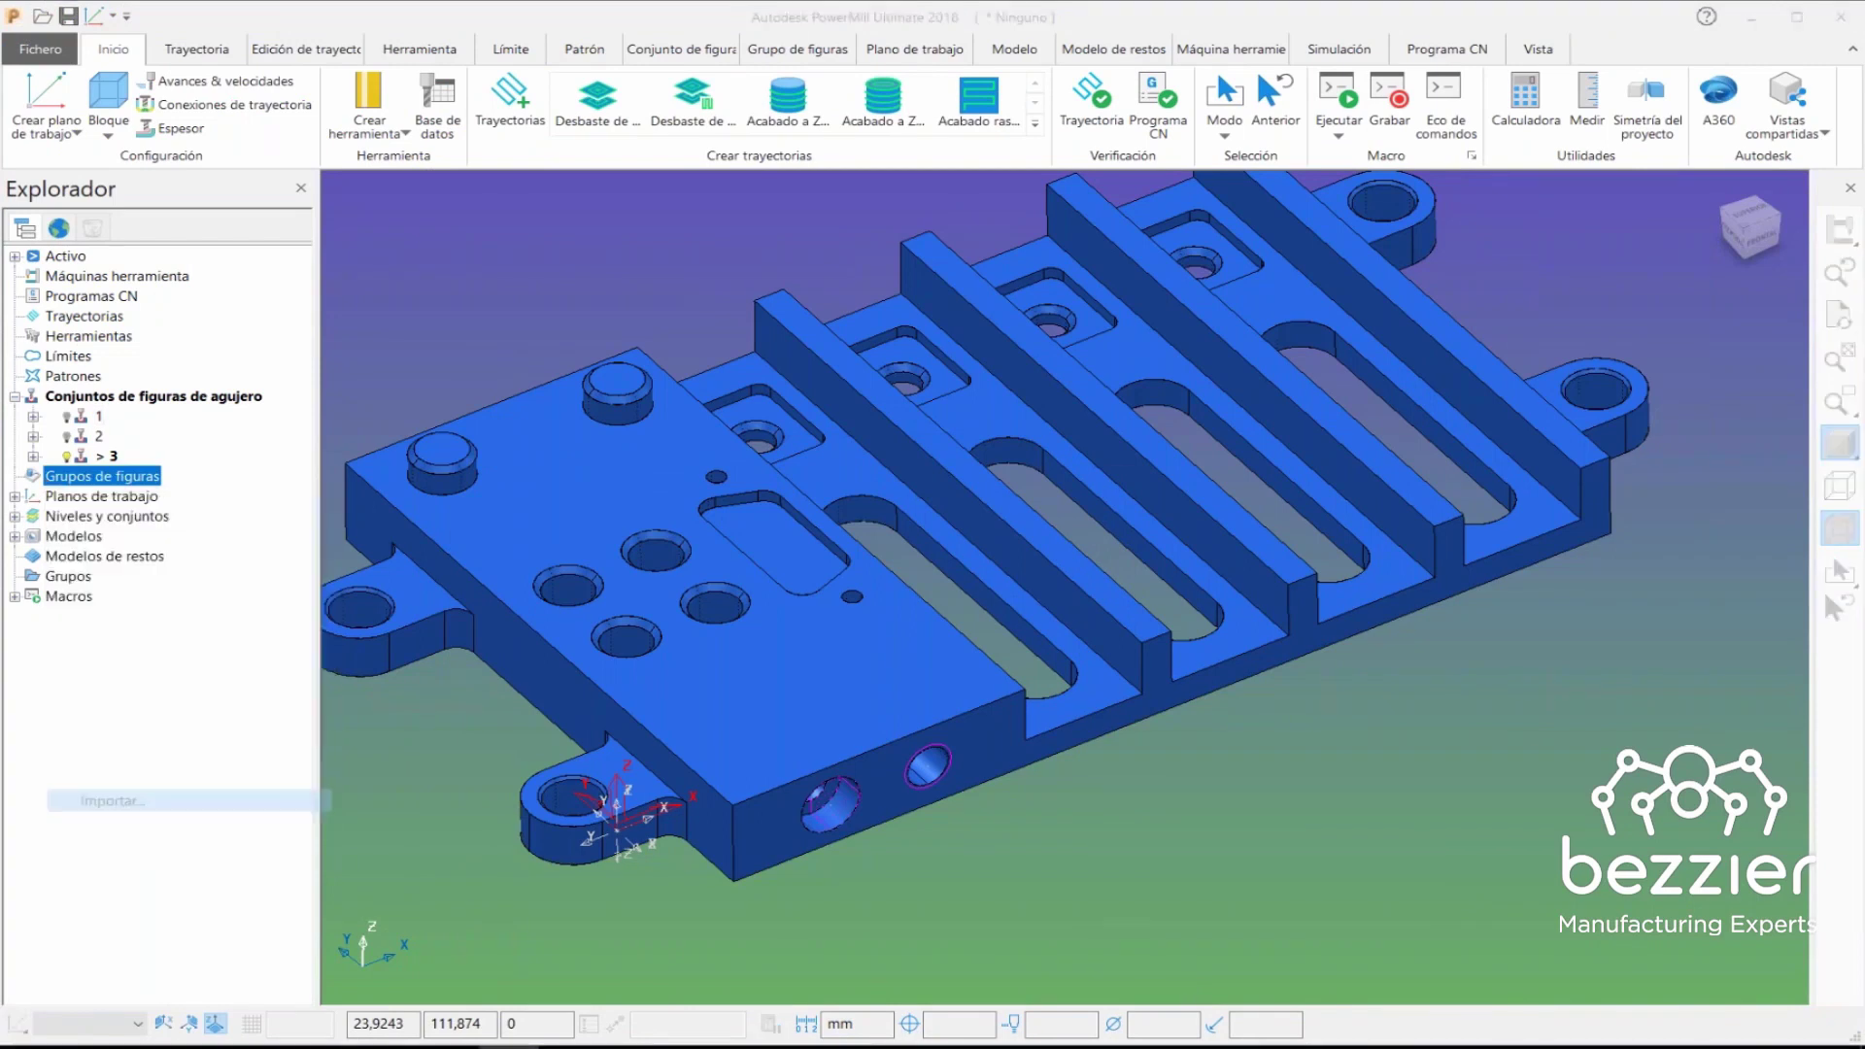
click(816, 532)
click(1340, 940)
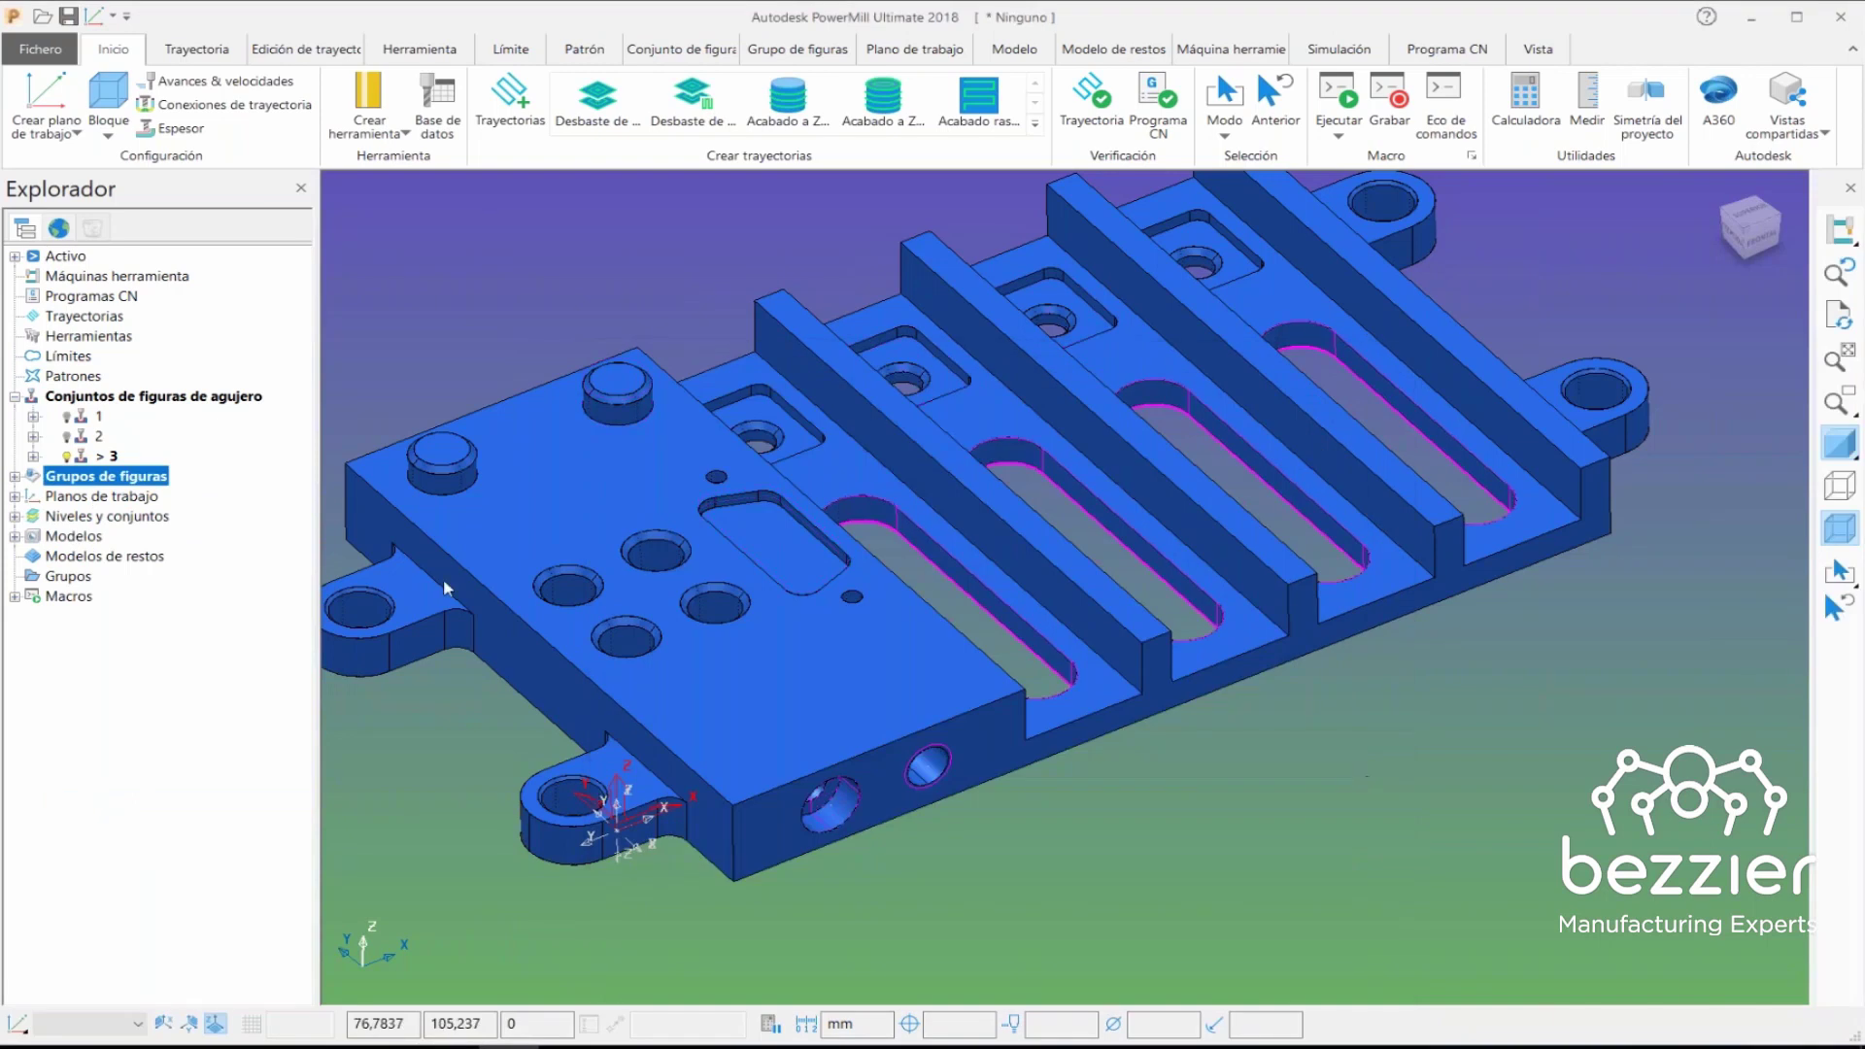
- Expand feature groups 1 and 2 and turn off shading to show only outlines
click(16, 477)
scroll(1306, 544, down, 1)
scroll(1272, 514, down, 1)
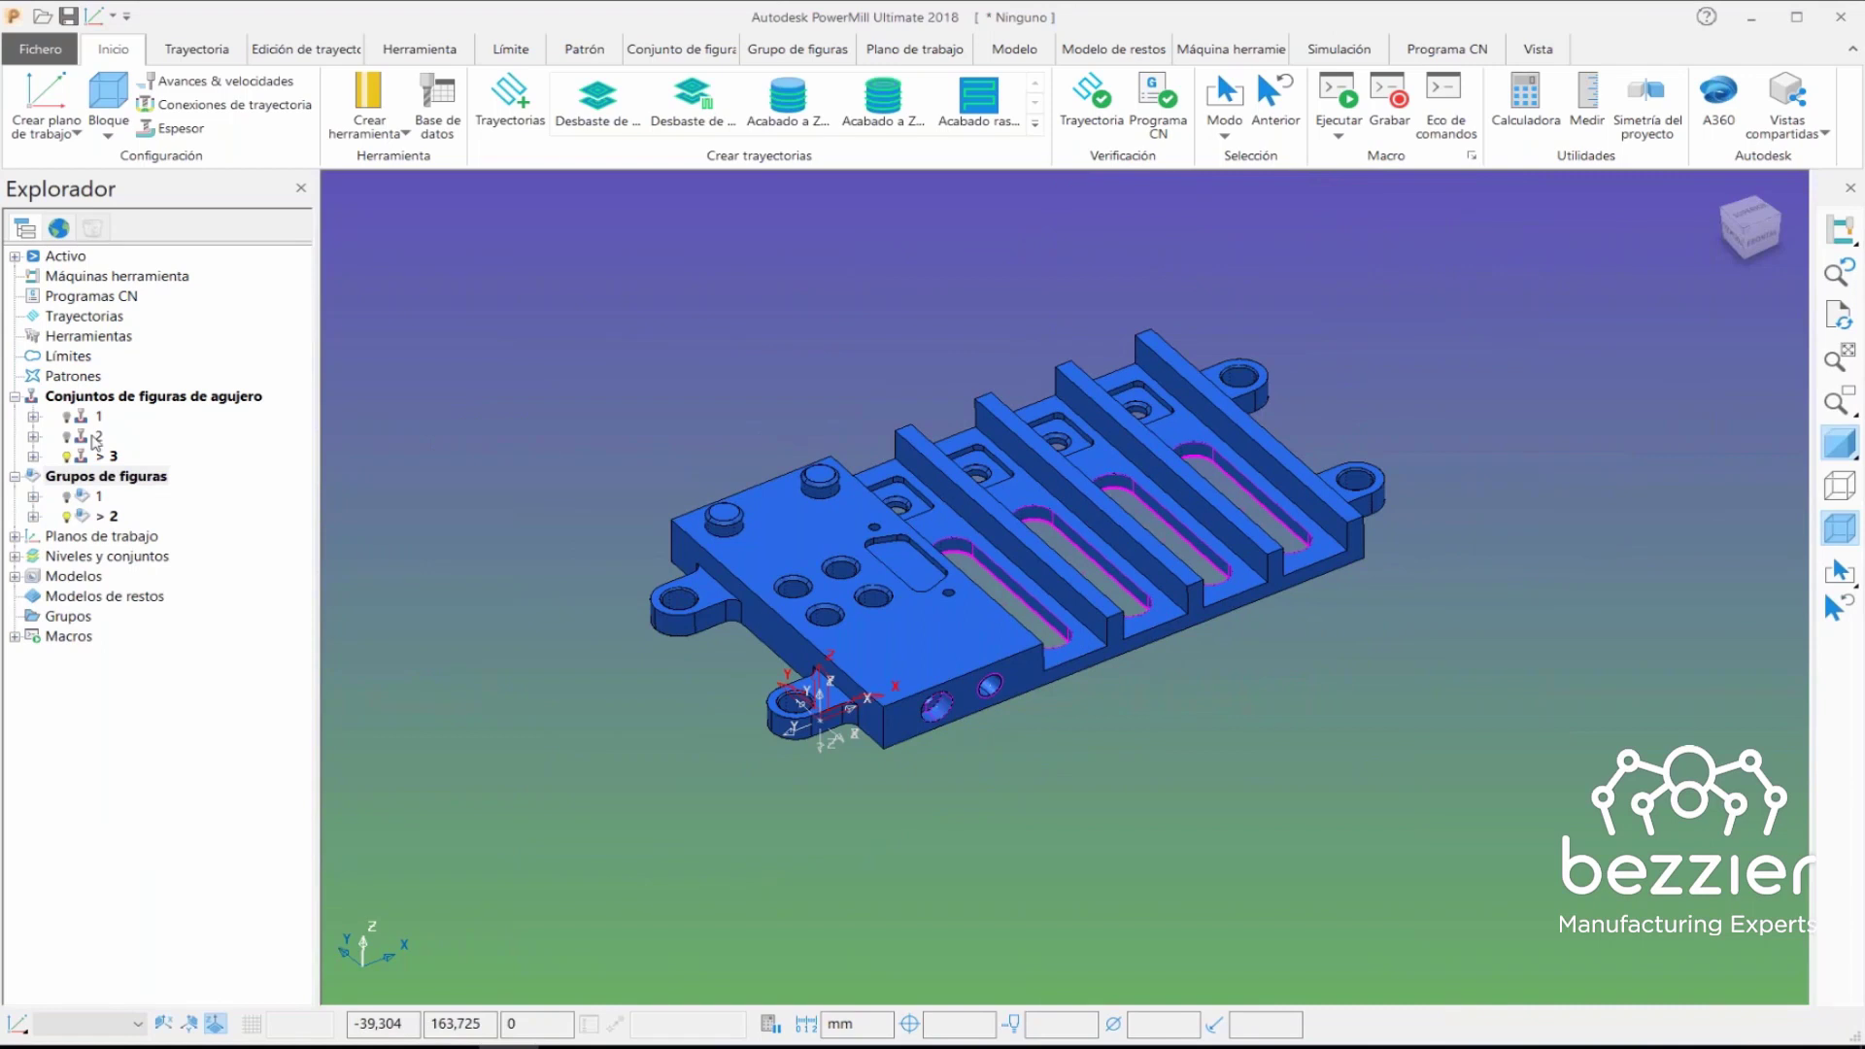
scroll(777, 498, down, 1)
scroll(777, 489, up, 3)
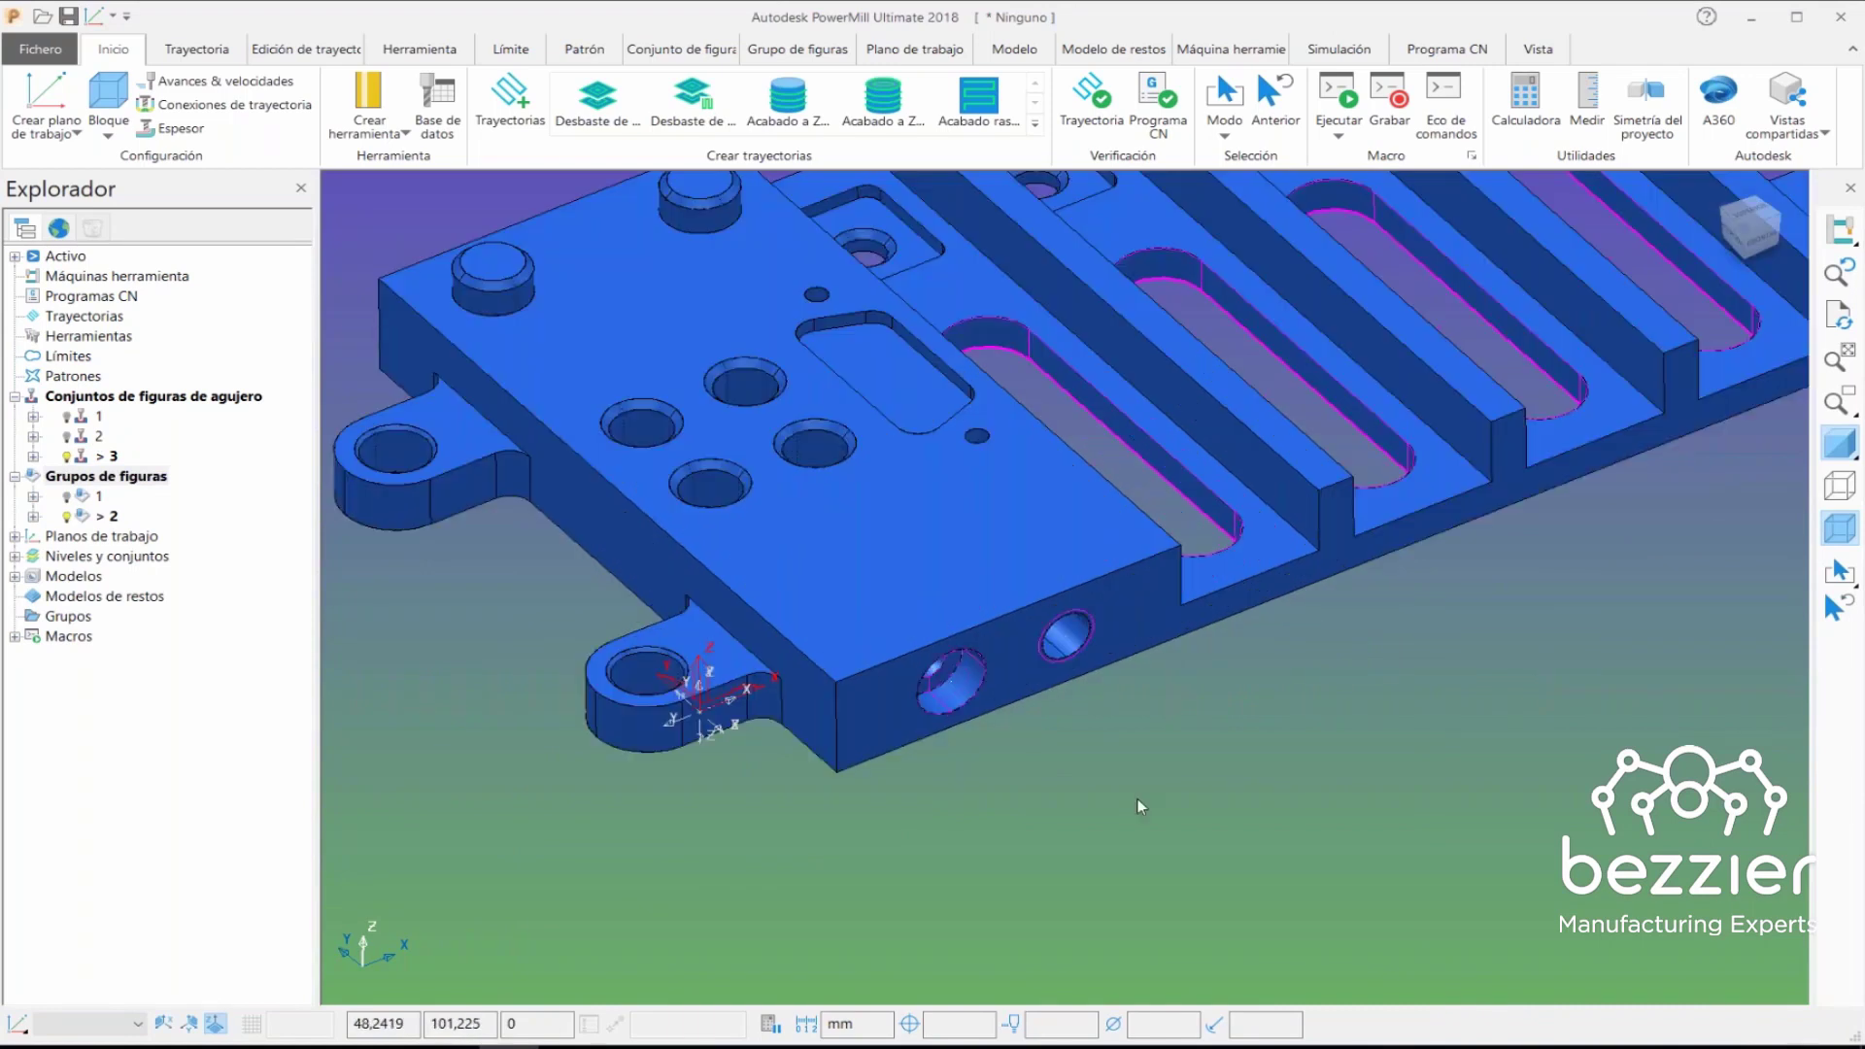
click(1840, 444)
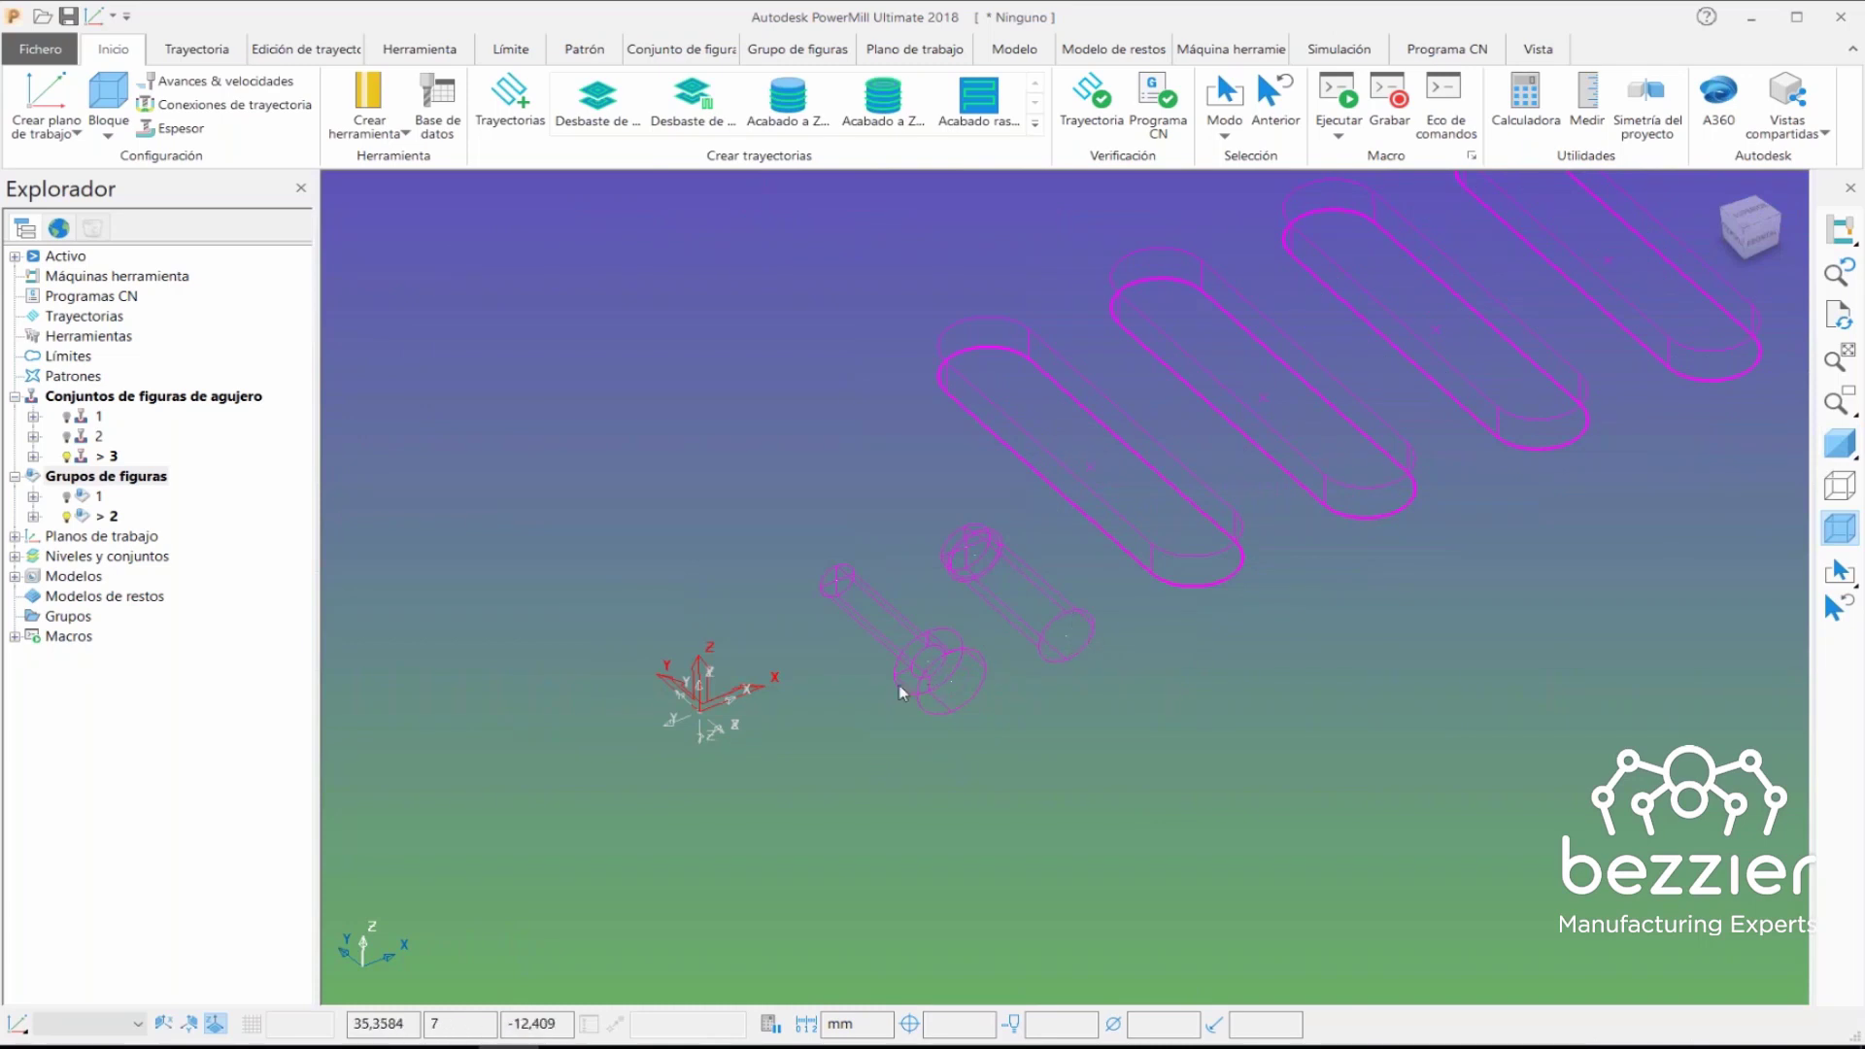
- Show feature group 1 on the model and restore the shaded plate
shift+middle_drag(1486, 325, 1357, 439)
click(70, 498)
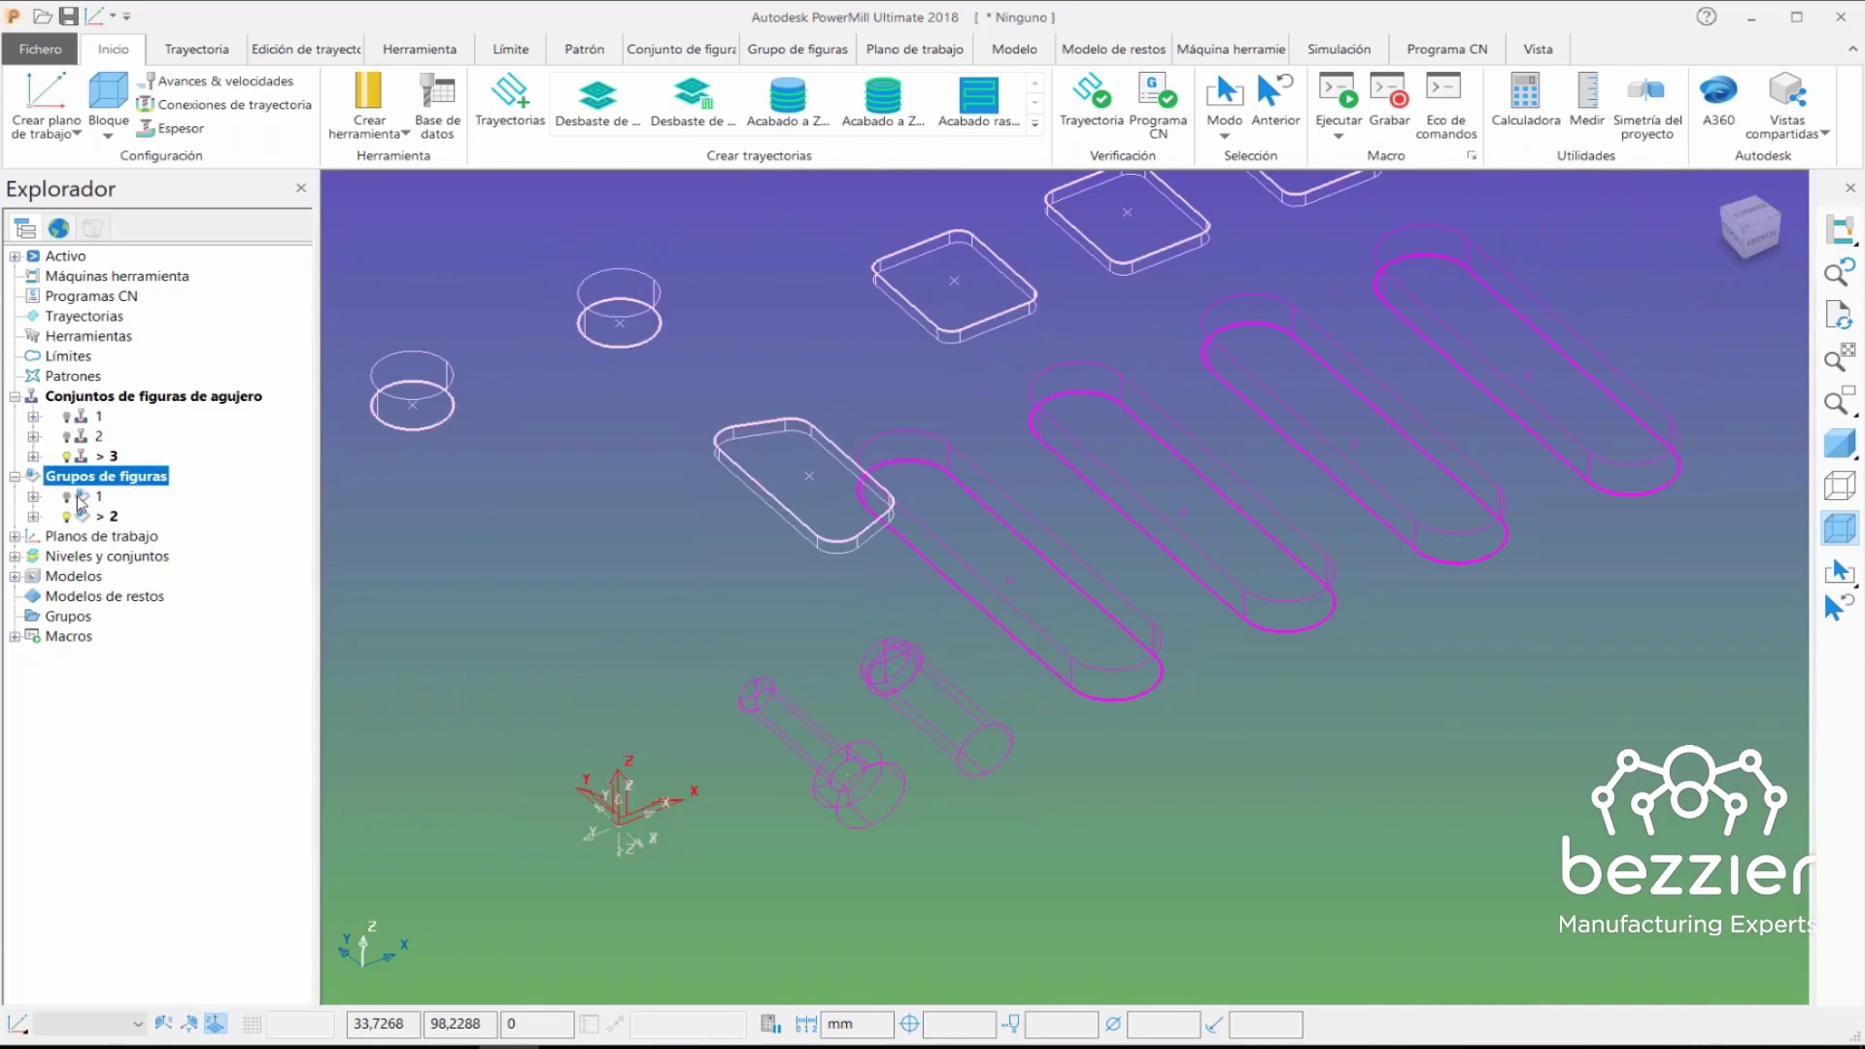
scroll(1105, 487, down, 3)
middle_drag(1147, 549, 1082, 557)
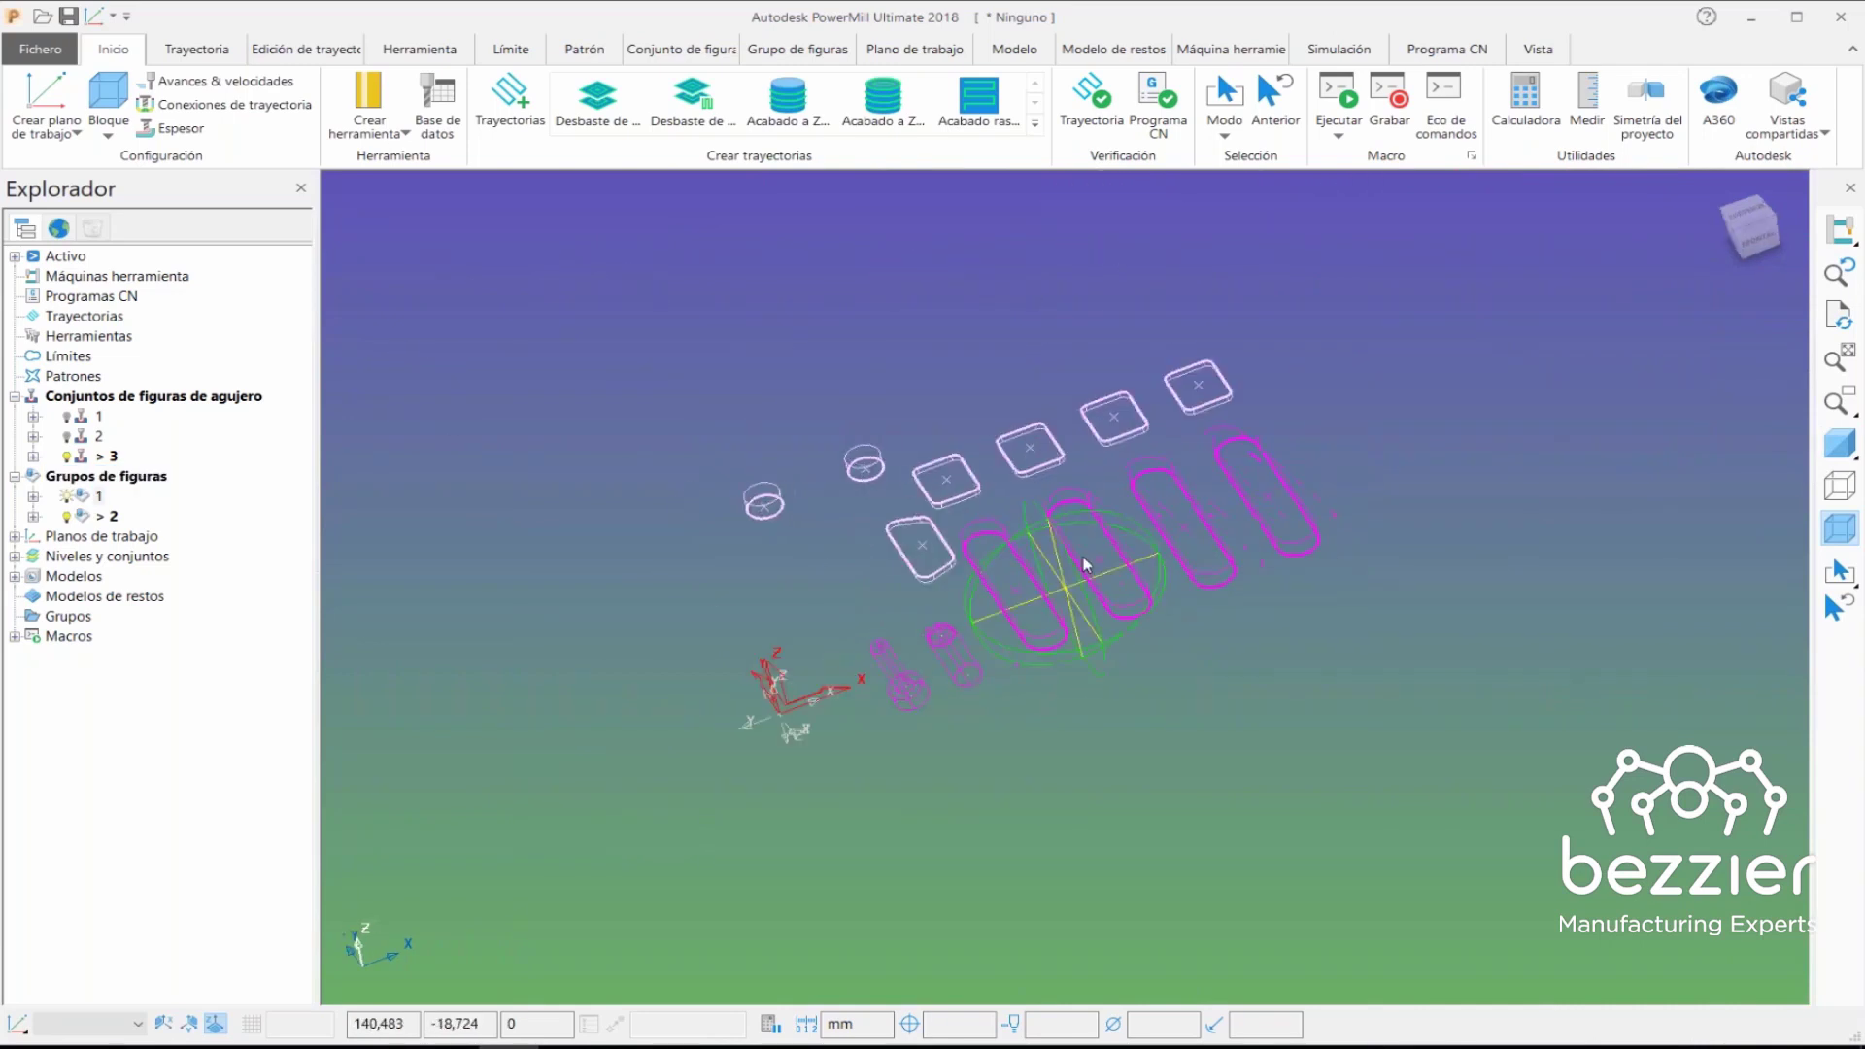
click(1841, 455)
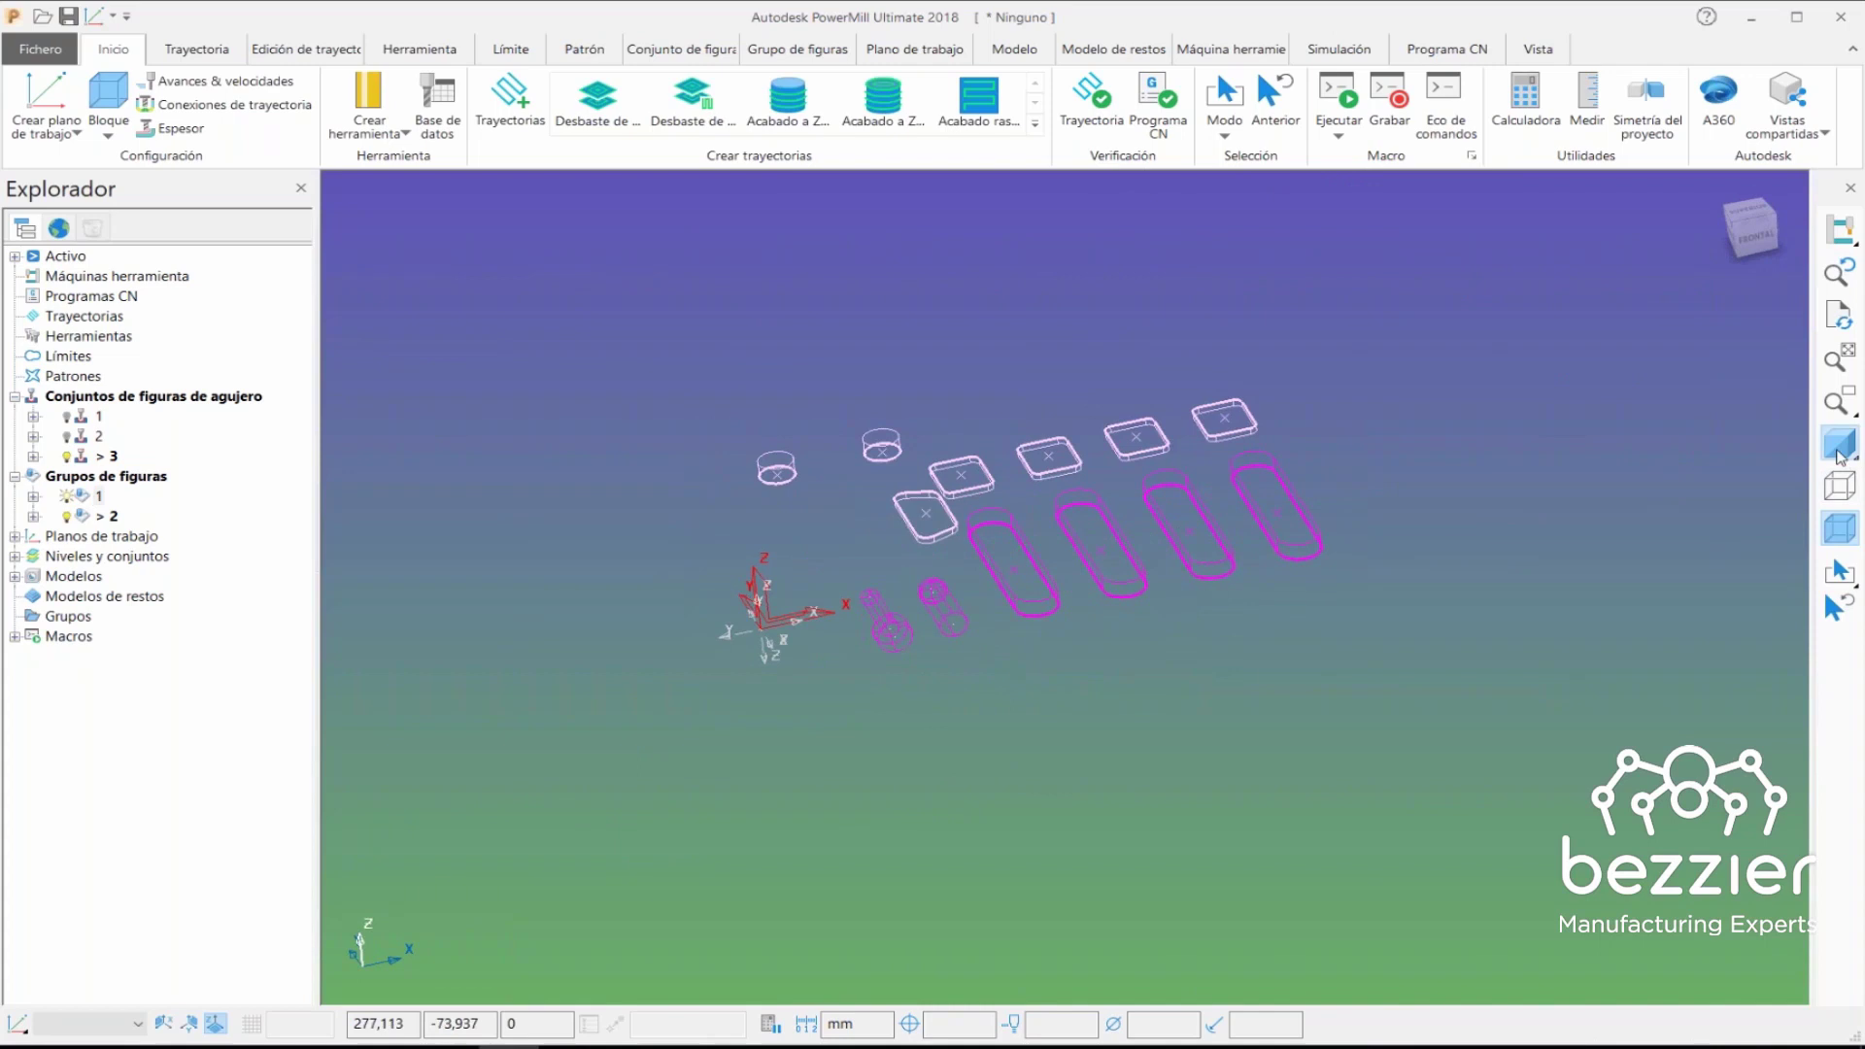
- Orbit the plate and display hole sets 2 and 1 on it
middle_drag(944, 492, 904, 575)
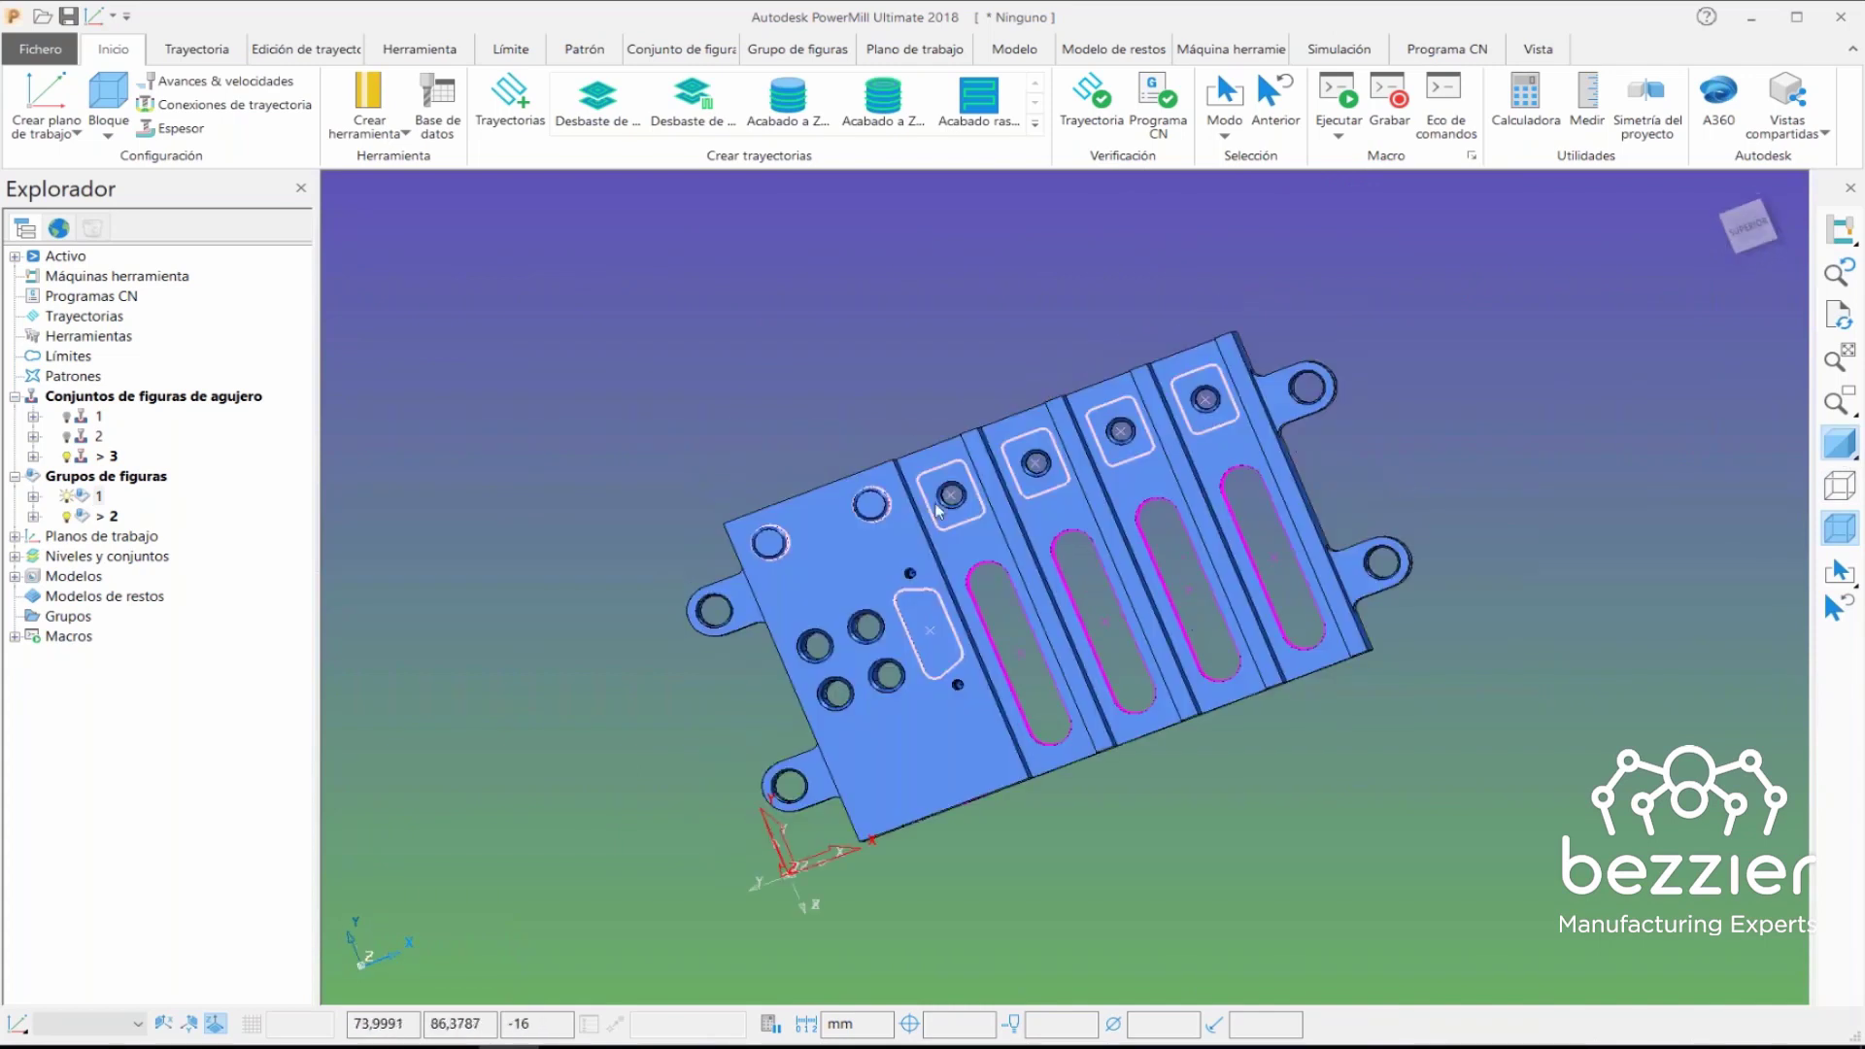
middle_drag(1041, 532, 1030, 583)
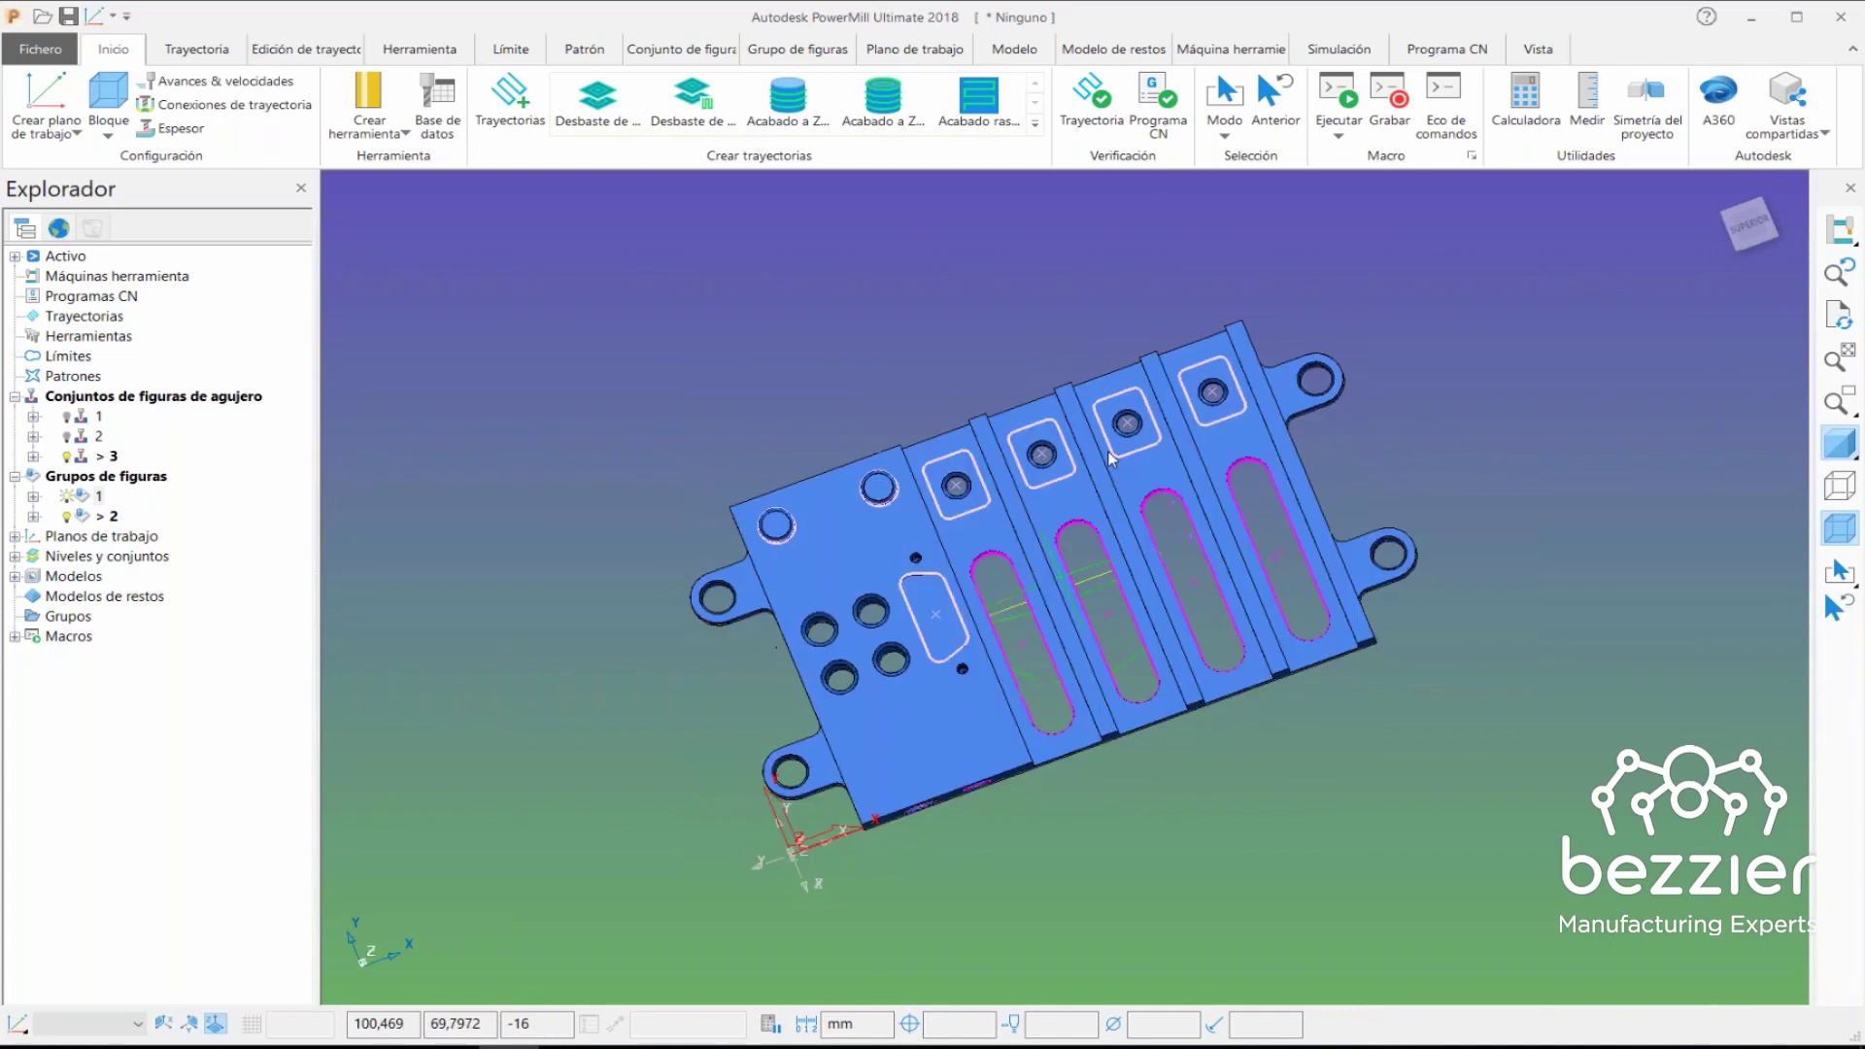
click(66, 436)
click(70, 415)
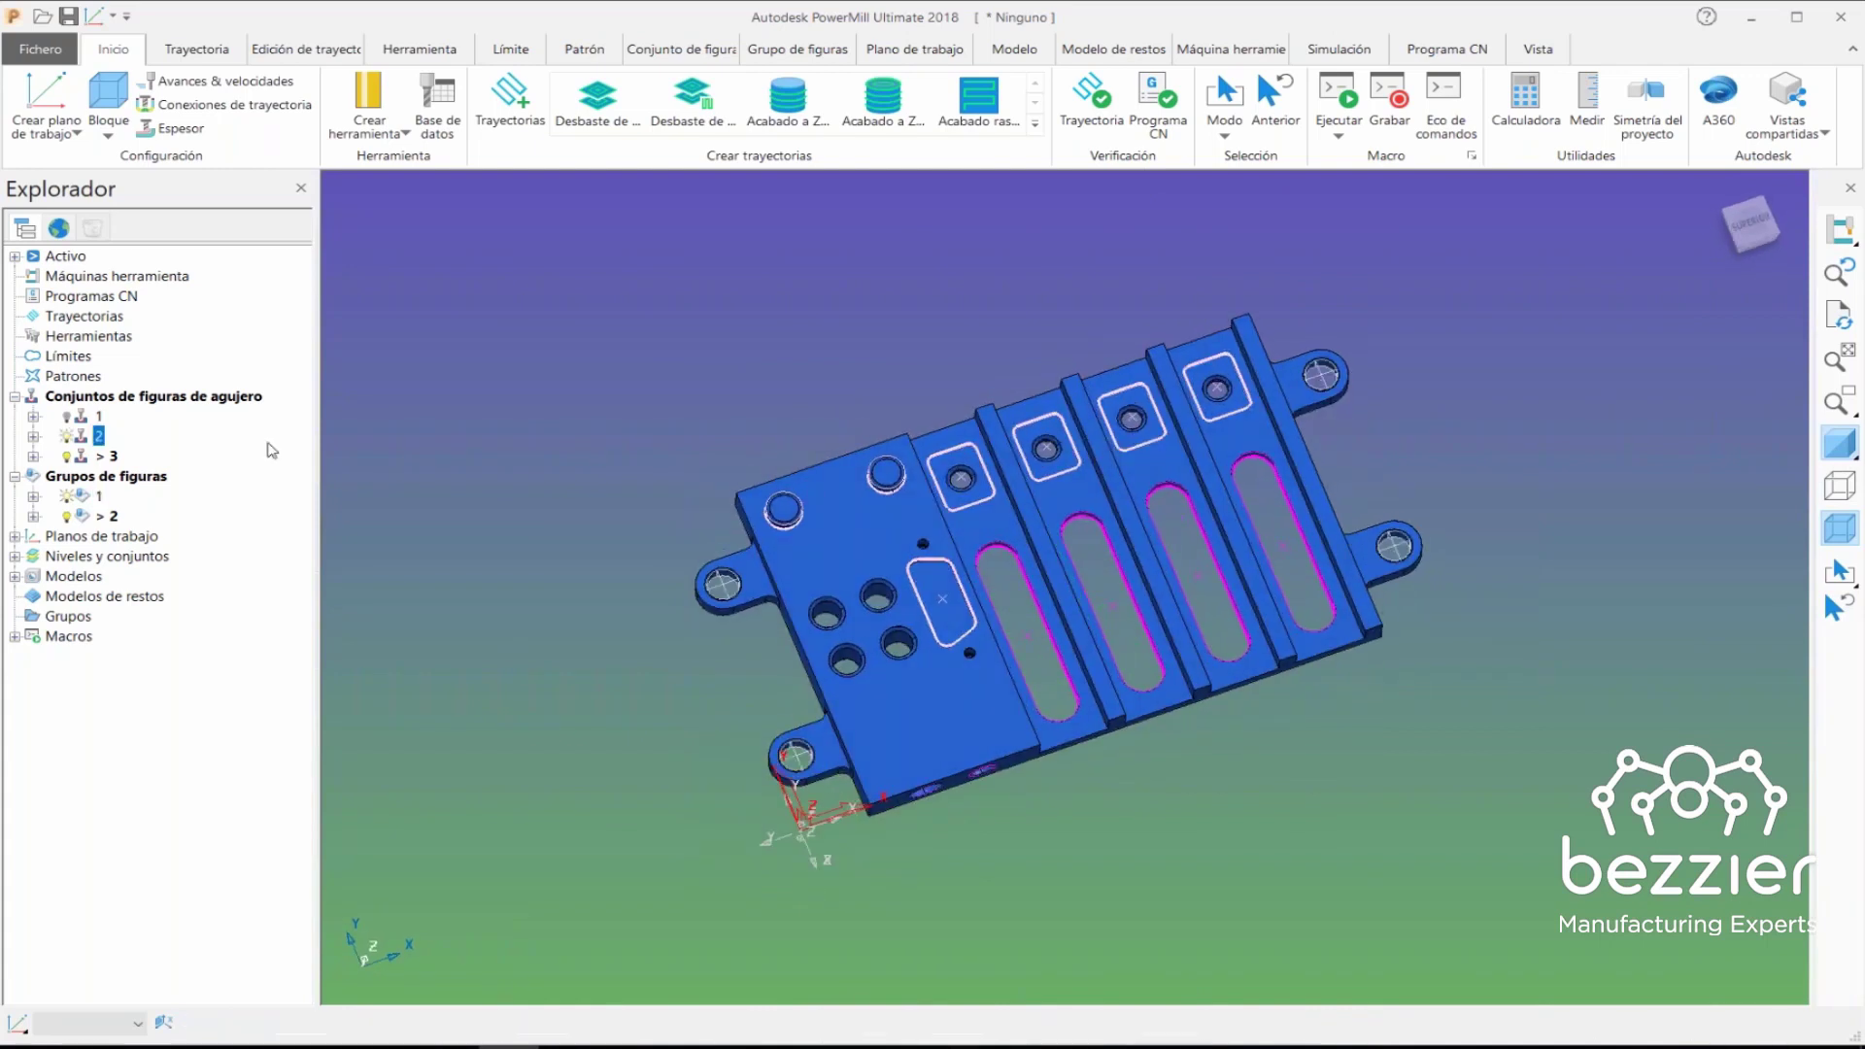
- View the plate from above, orbit it into a 3-D angle, and hide feature group 1
key(ctrl+5)
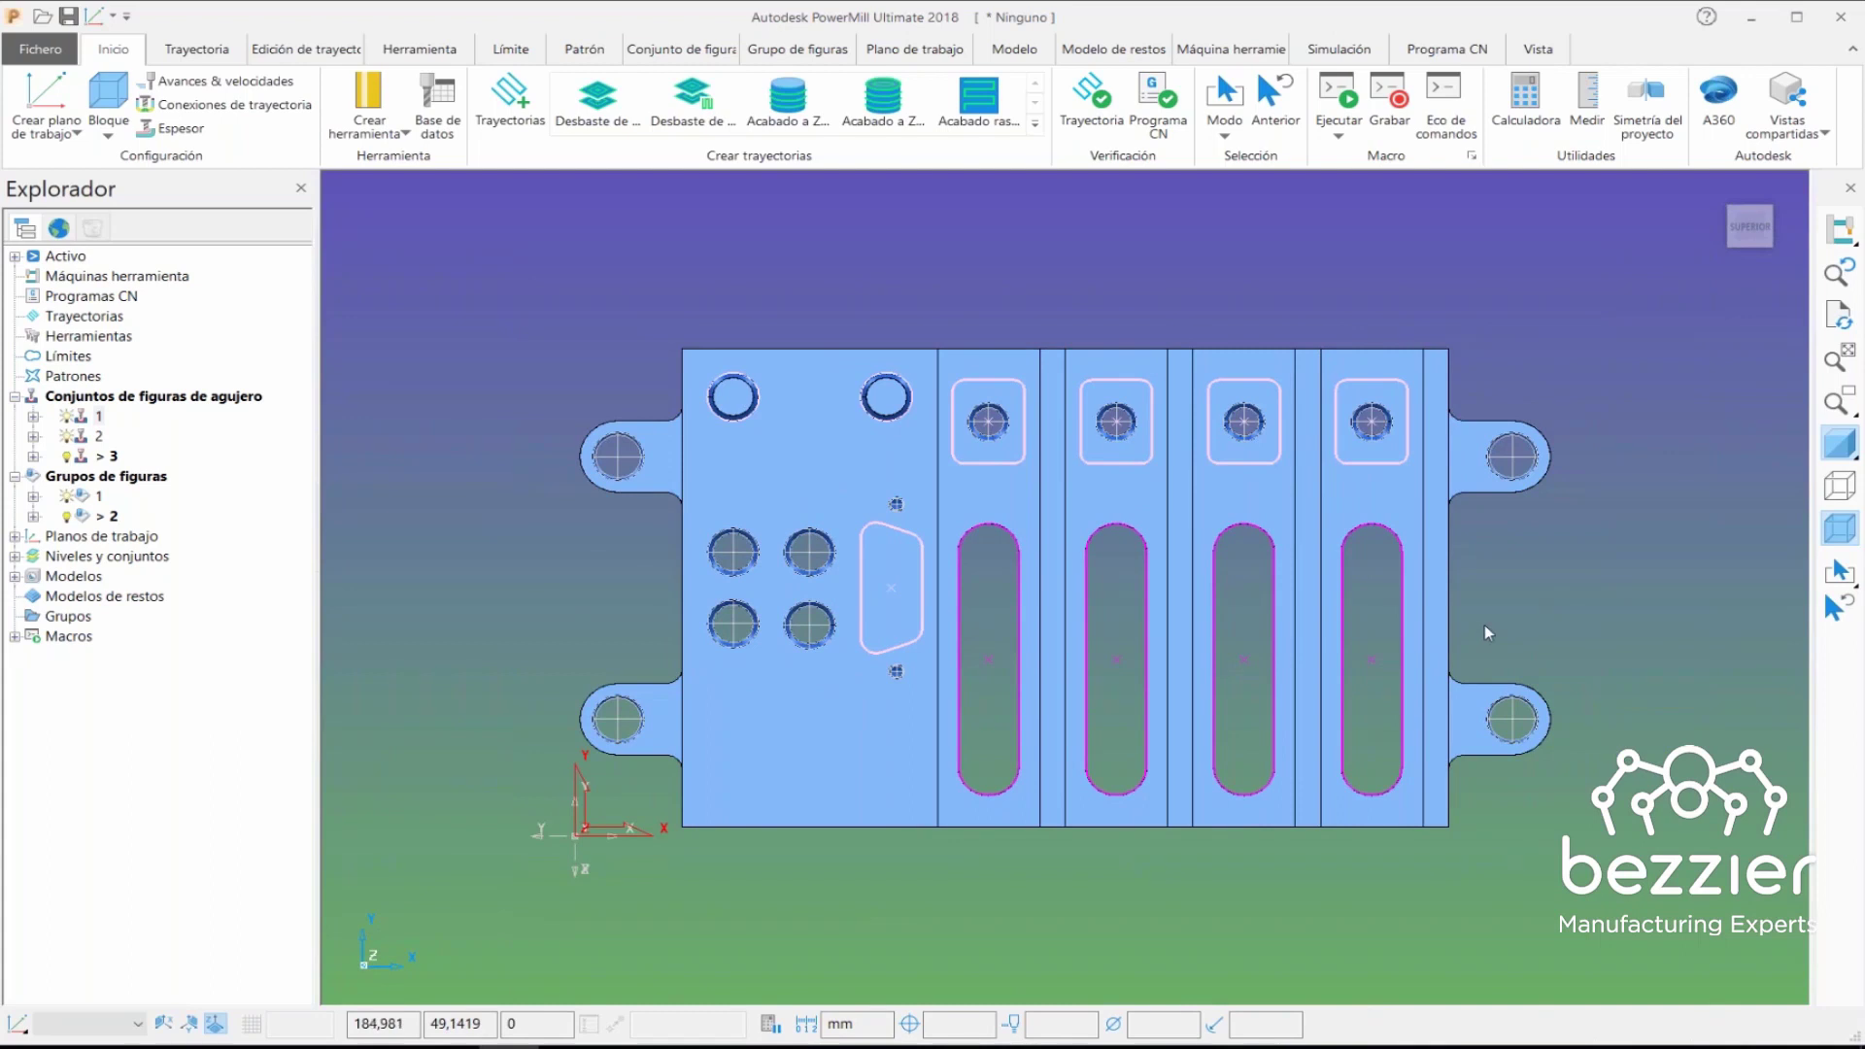
mouse_move(1226, 755)
middle_down()
mouse_move(1184, 701)
mouse_move(970, 668)
middle_up()
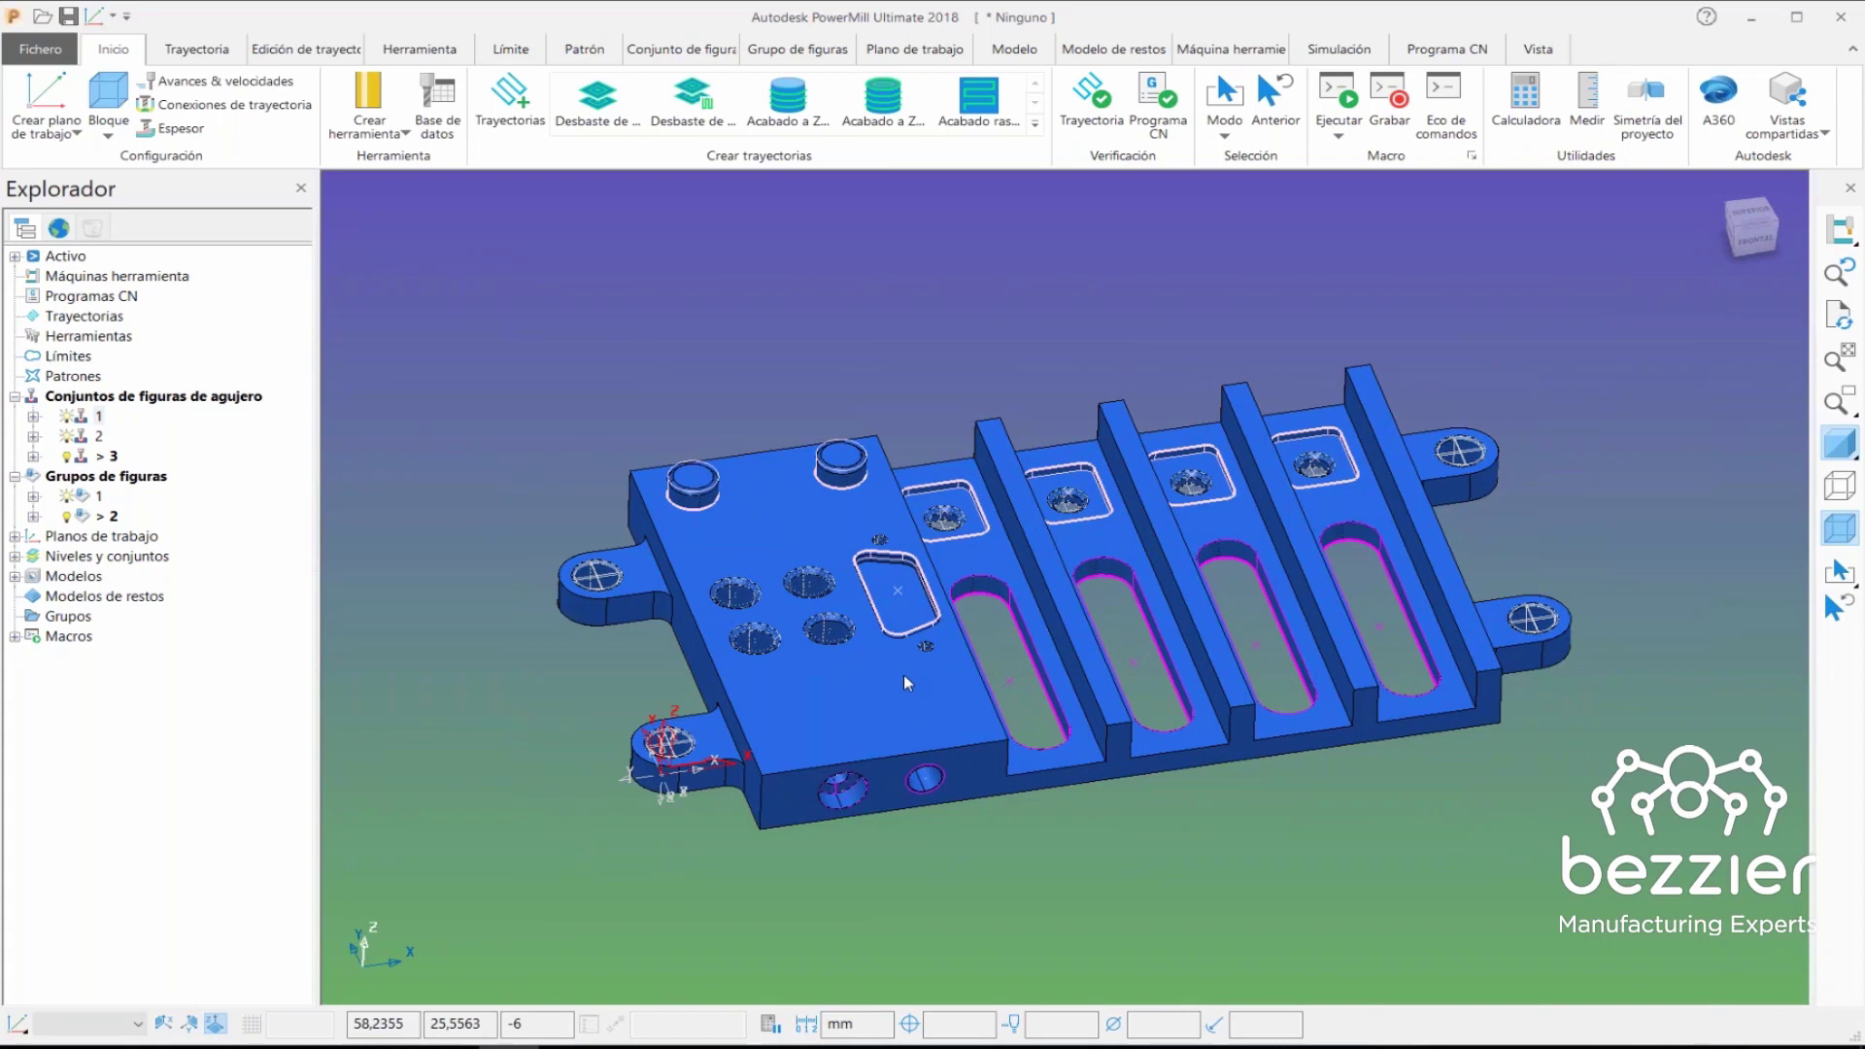
middle_drag(904, 674, 1028, 628)
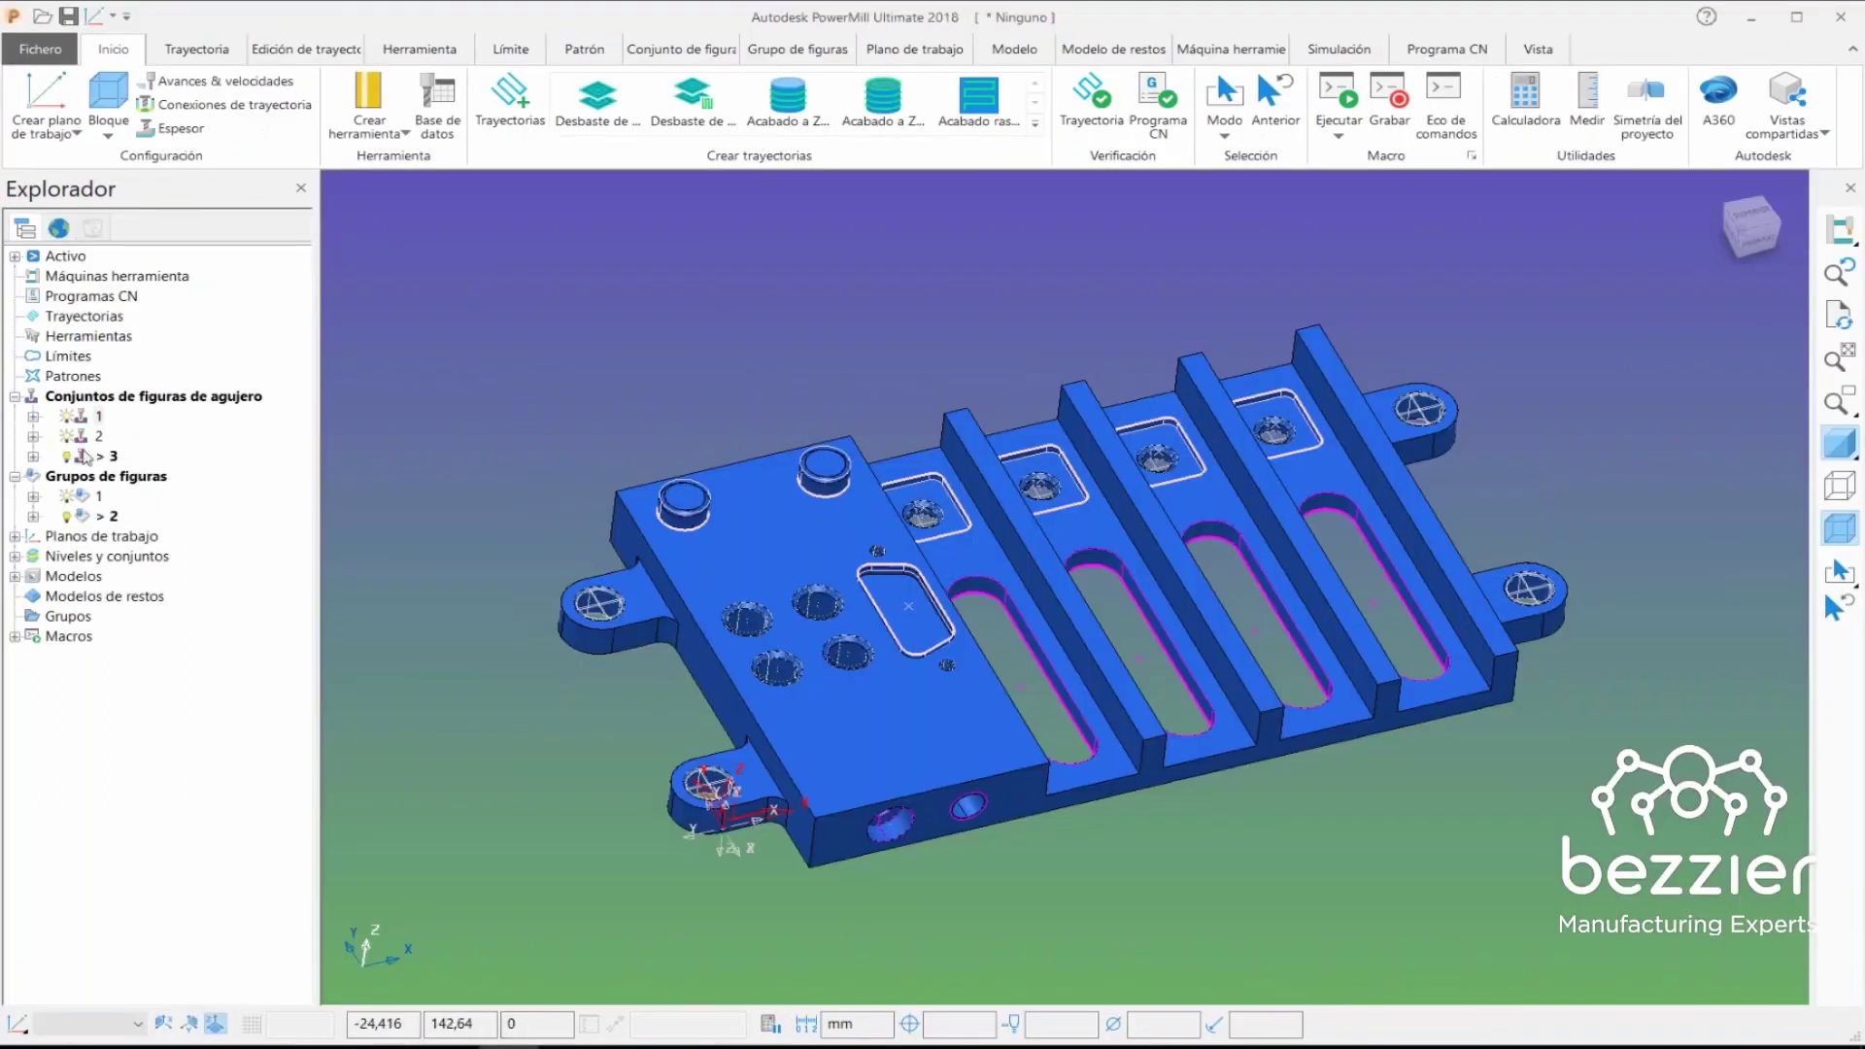
click(67, 497)
- Turn off feature group 2 and hole feature sets 2 and 3, then zoom out
click(83, 516)
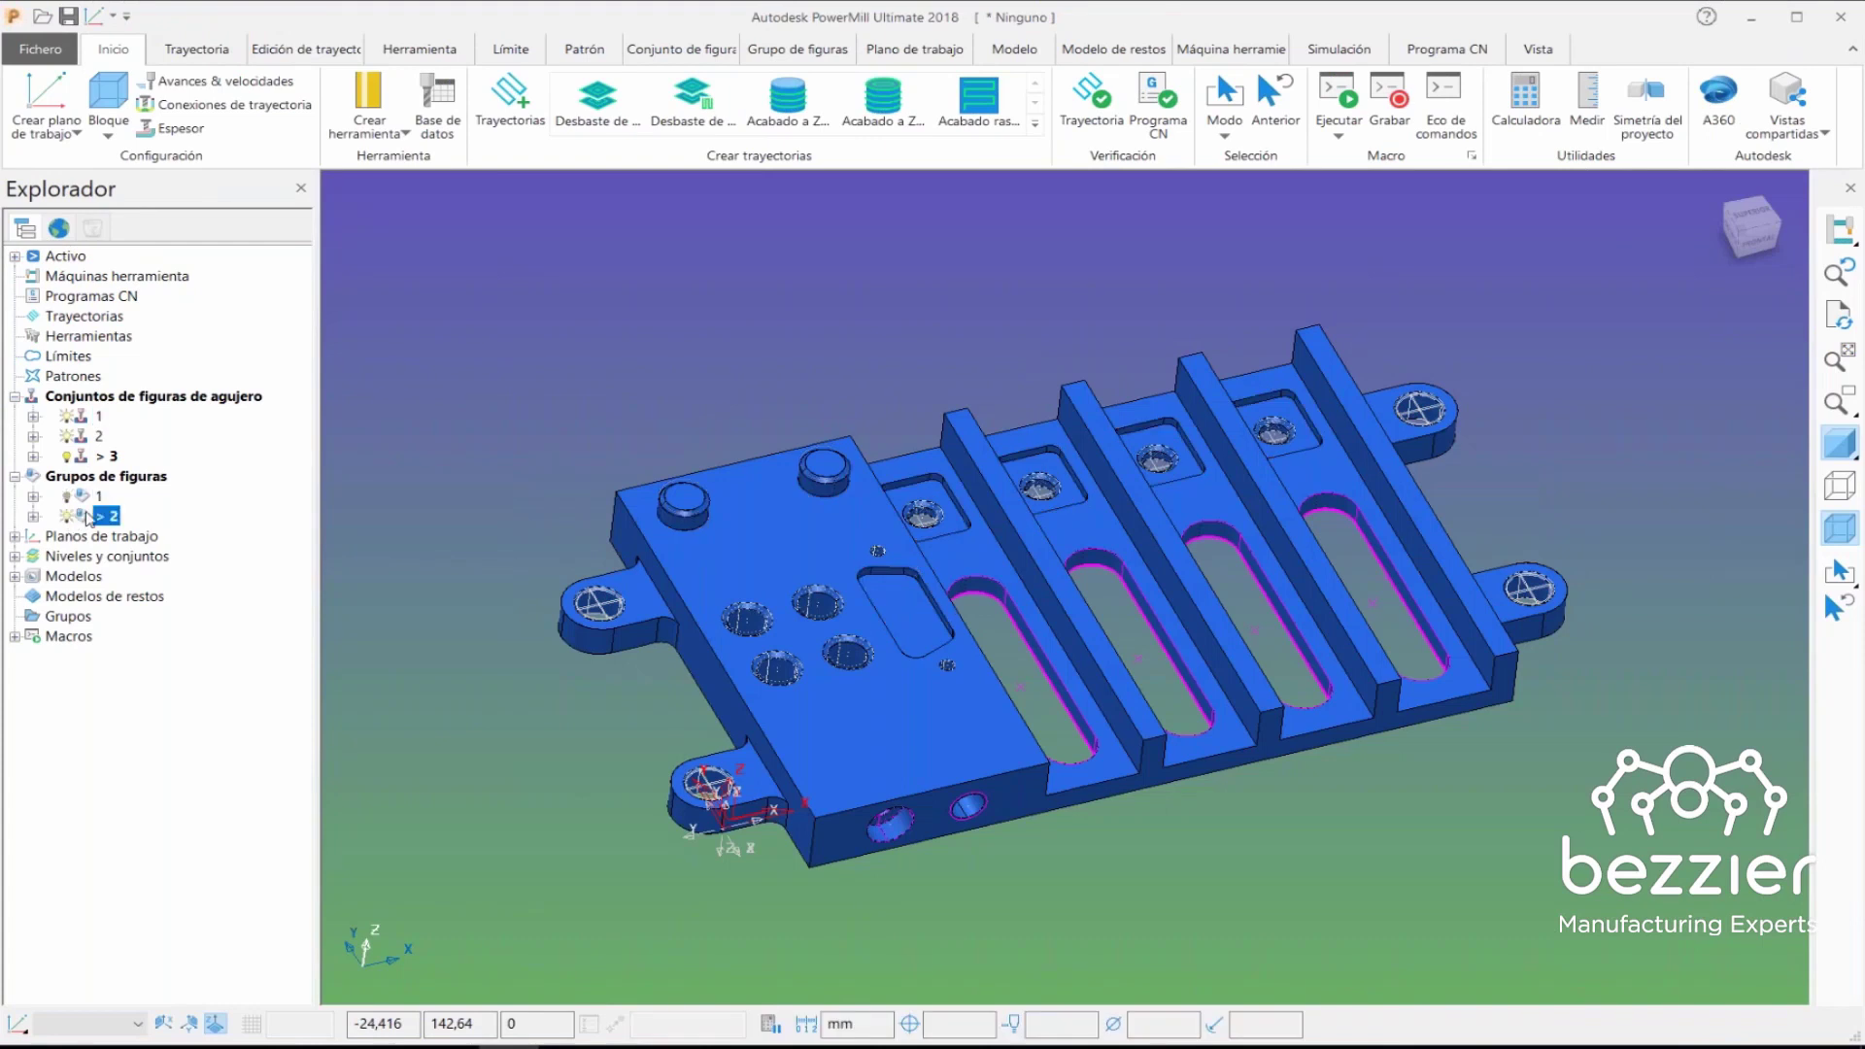
click(68, 436)
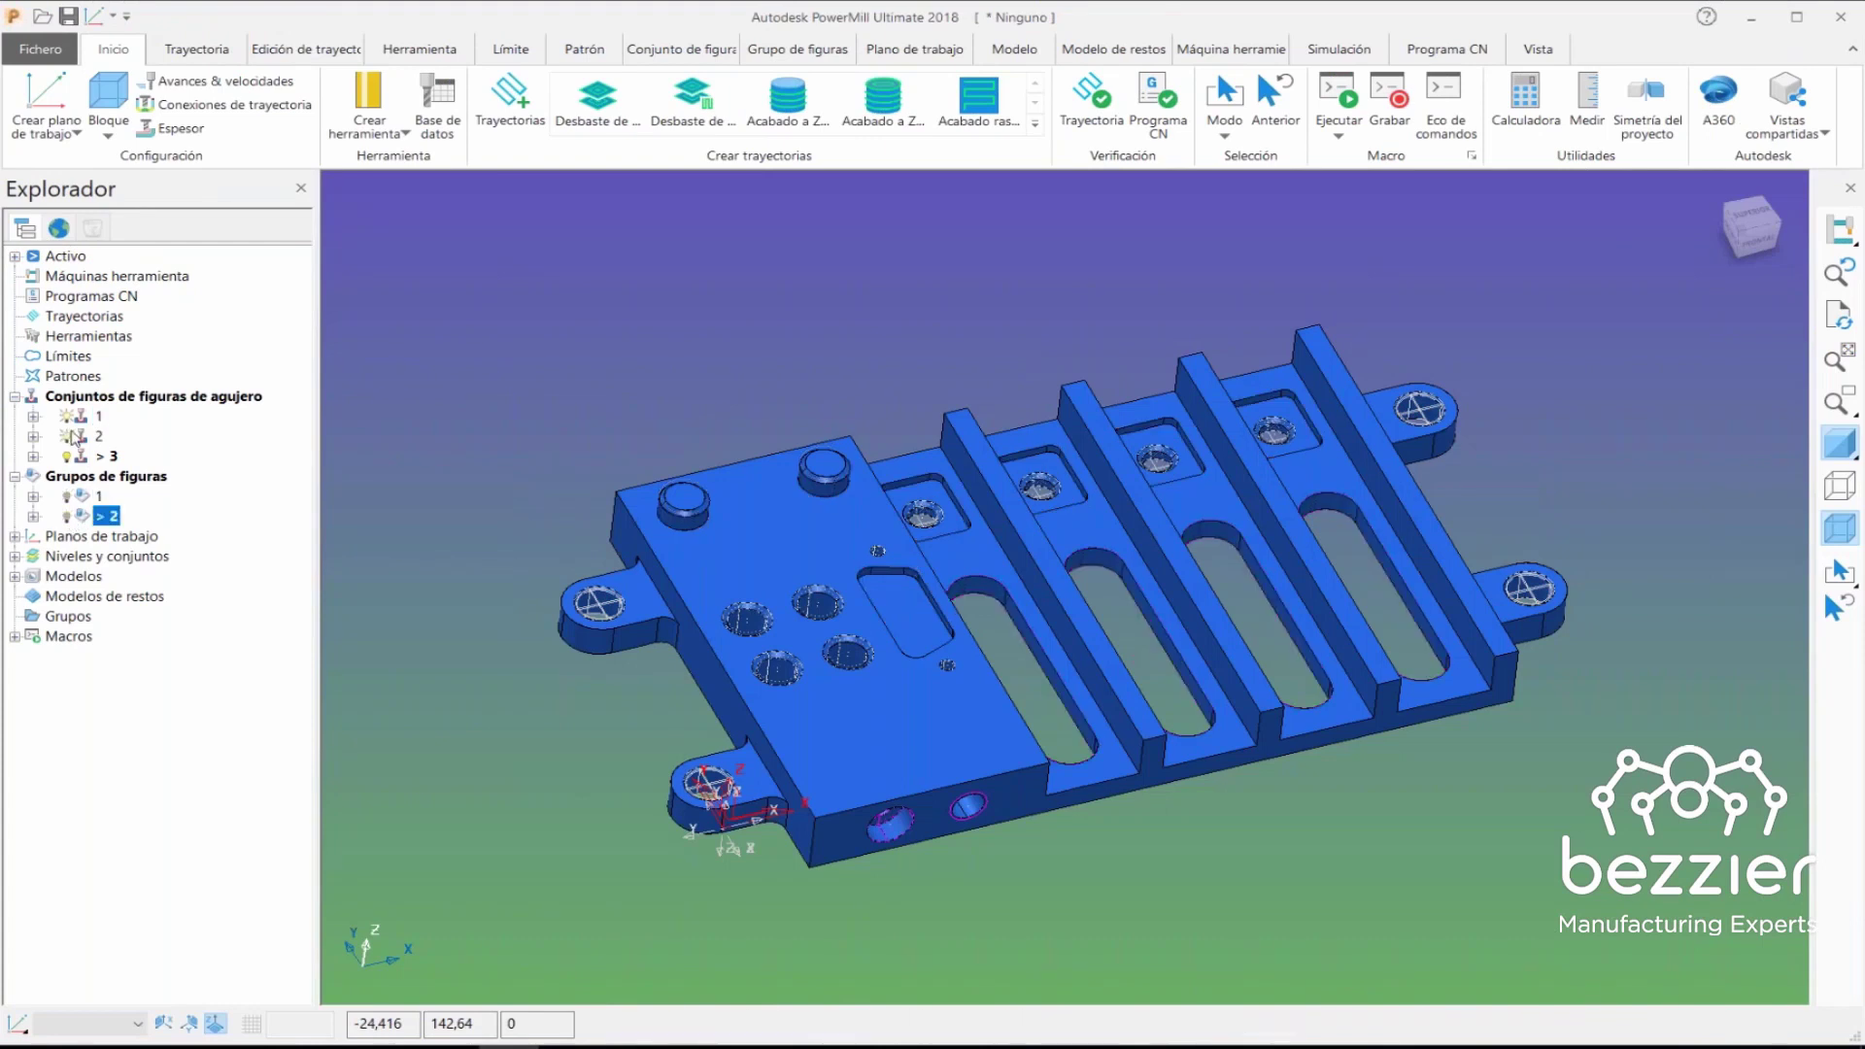
click(68, 457)
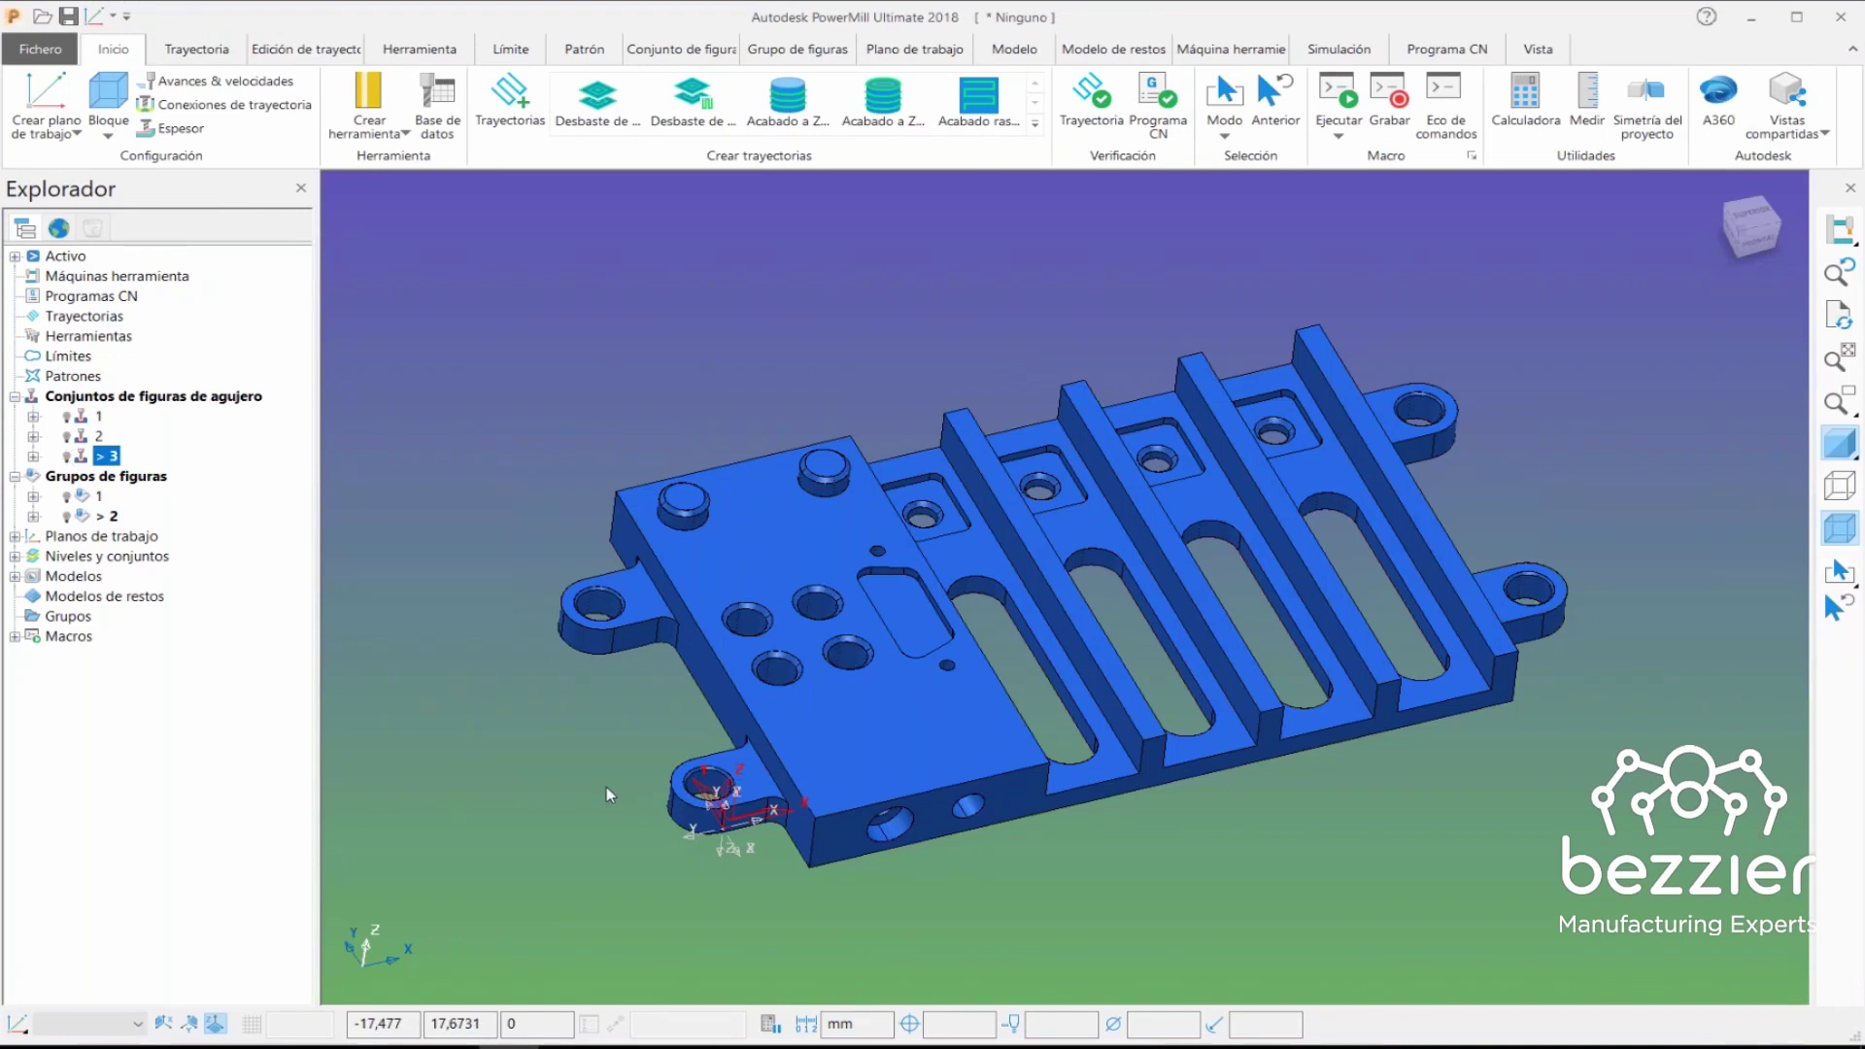
scroll(610, 738, down, 2)
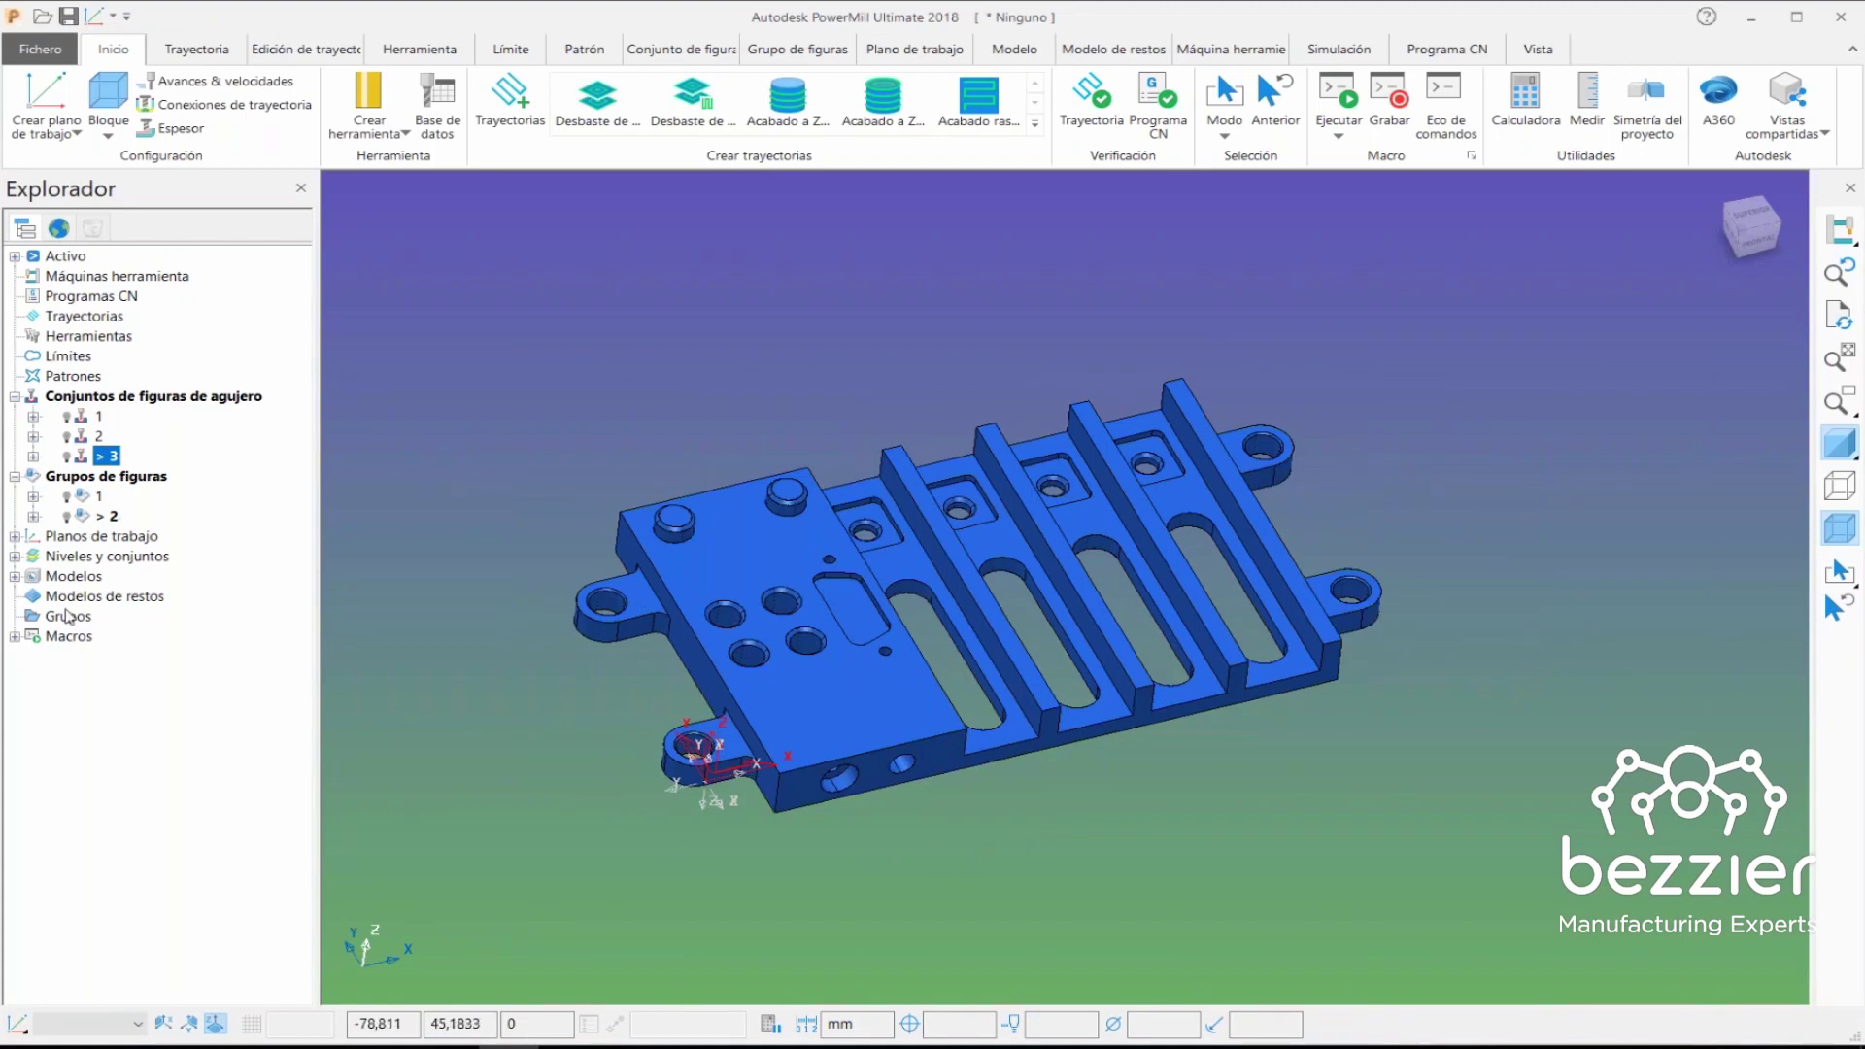
key(alt+Tab)
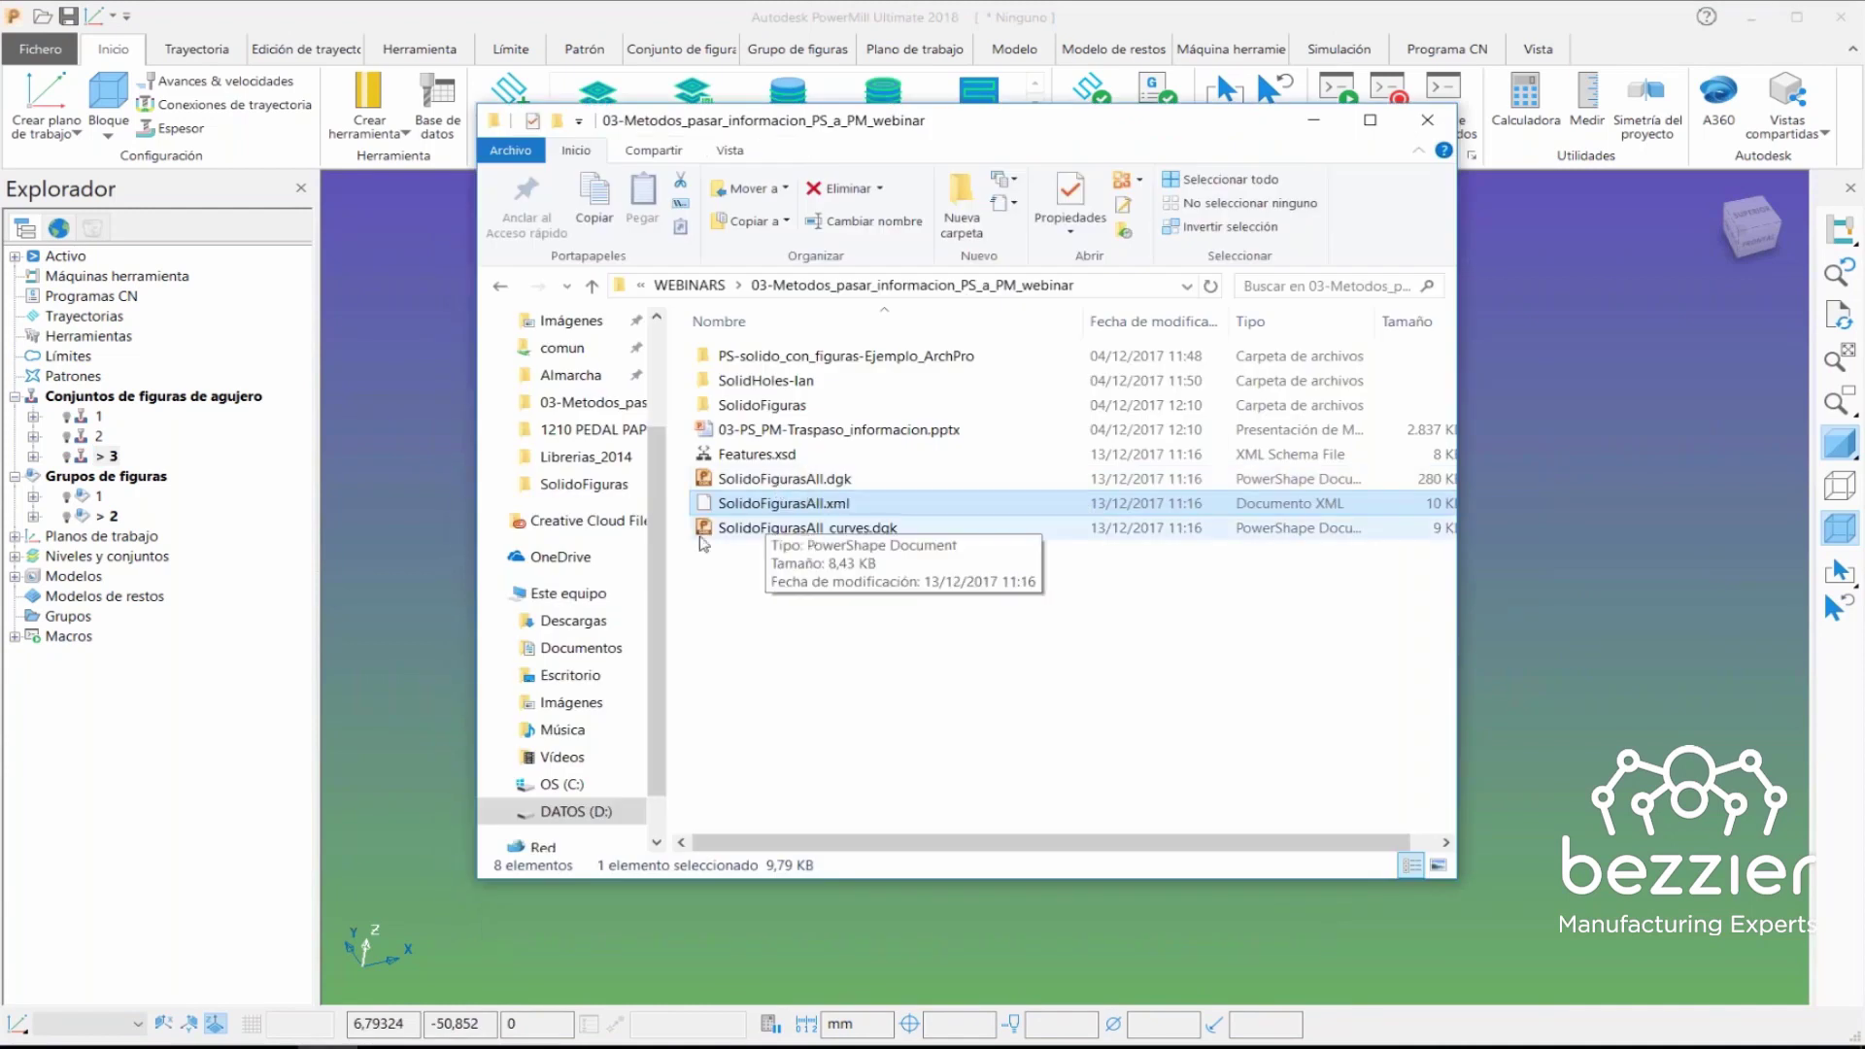
click(860, 533)
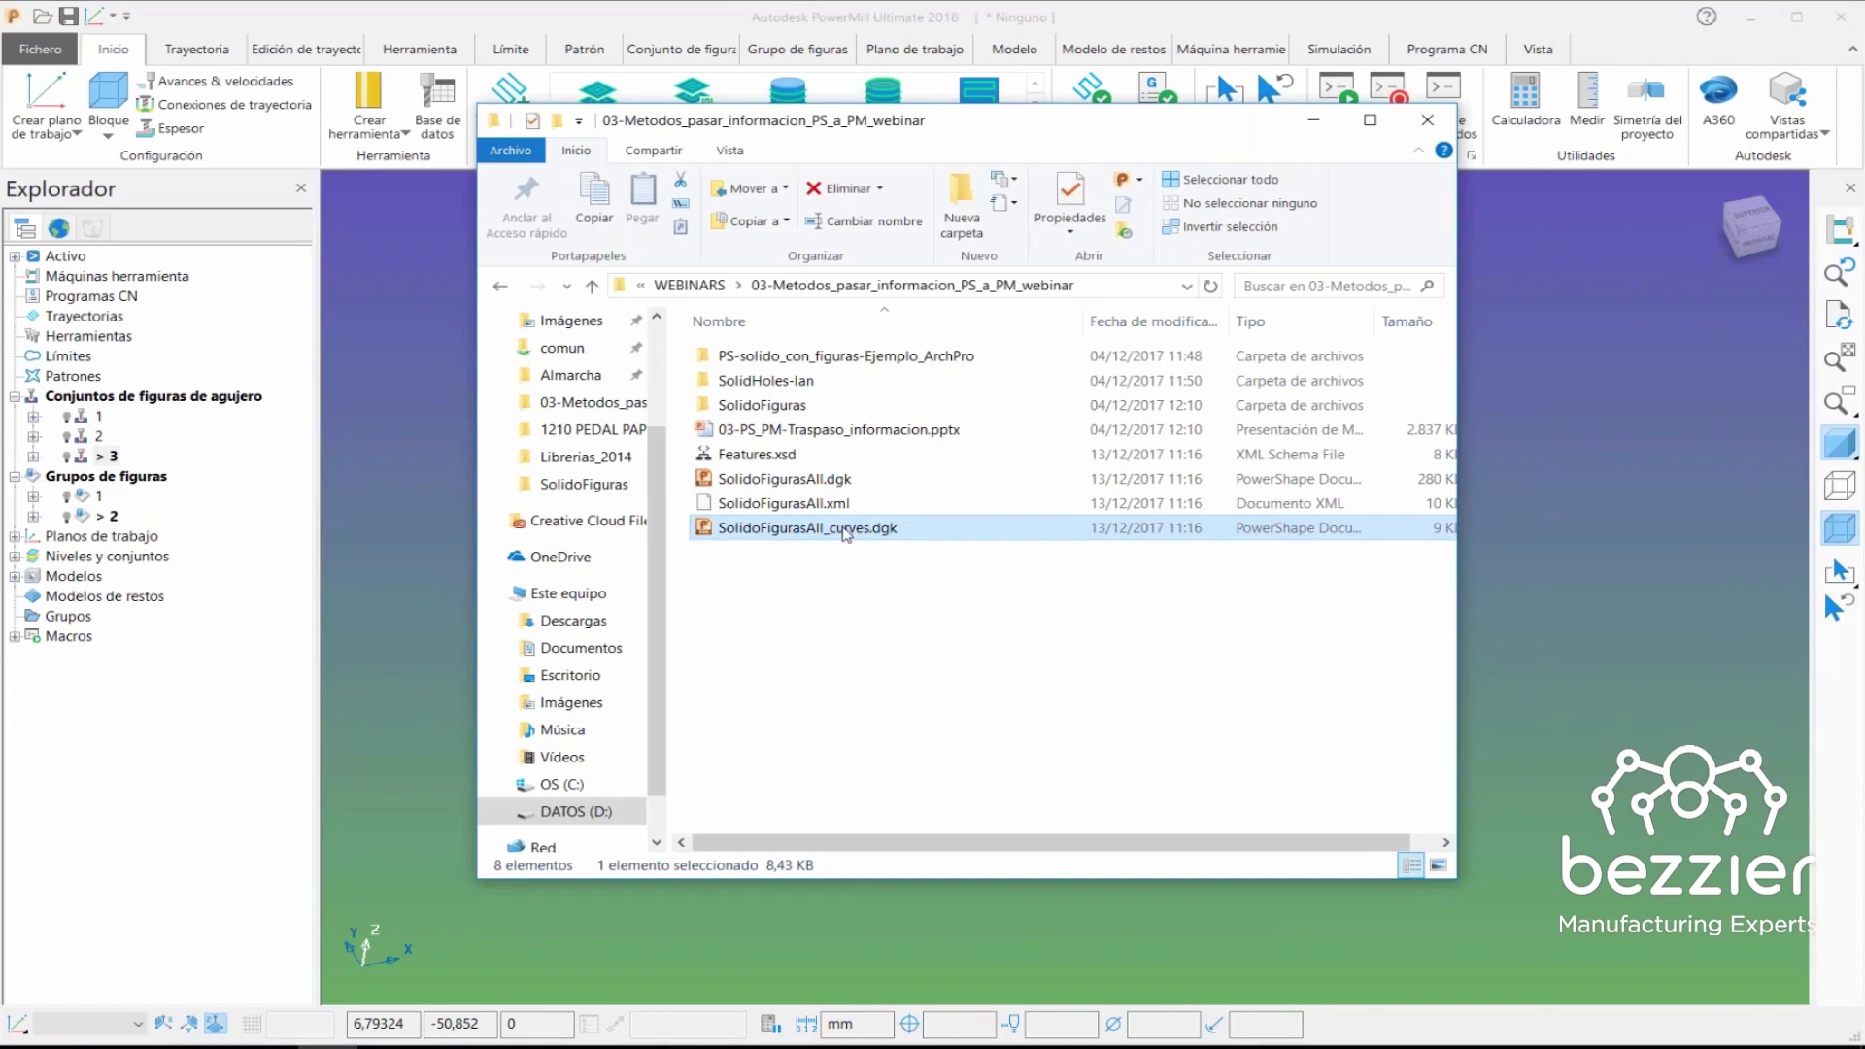
click(1313, 120)
right_click(74, 576)
- Import SolidoFigurasAll_curves.dgk as a new model
click(107, 162)
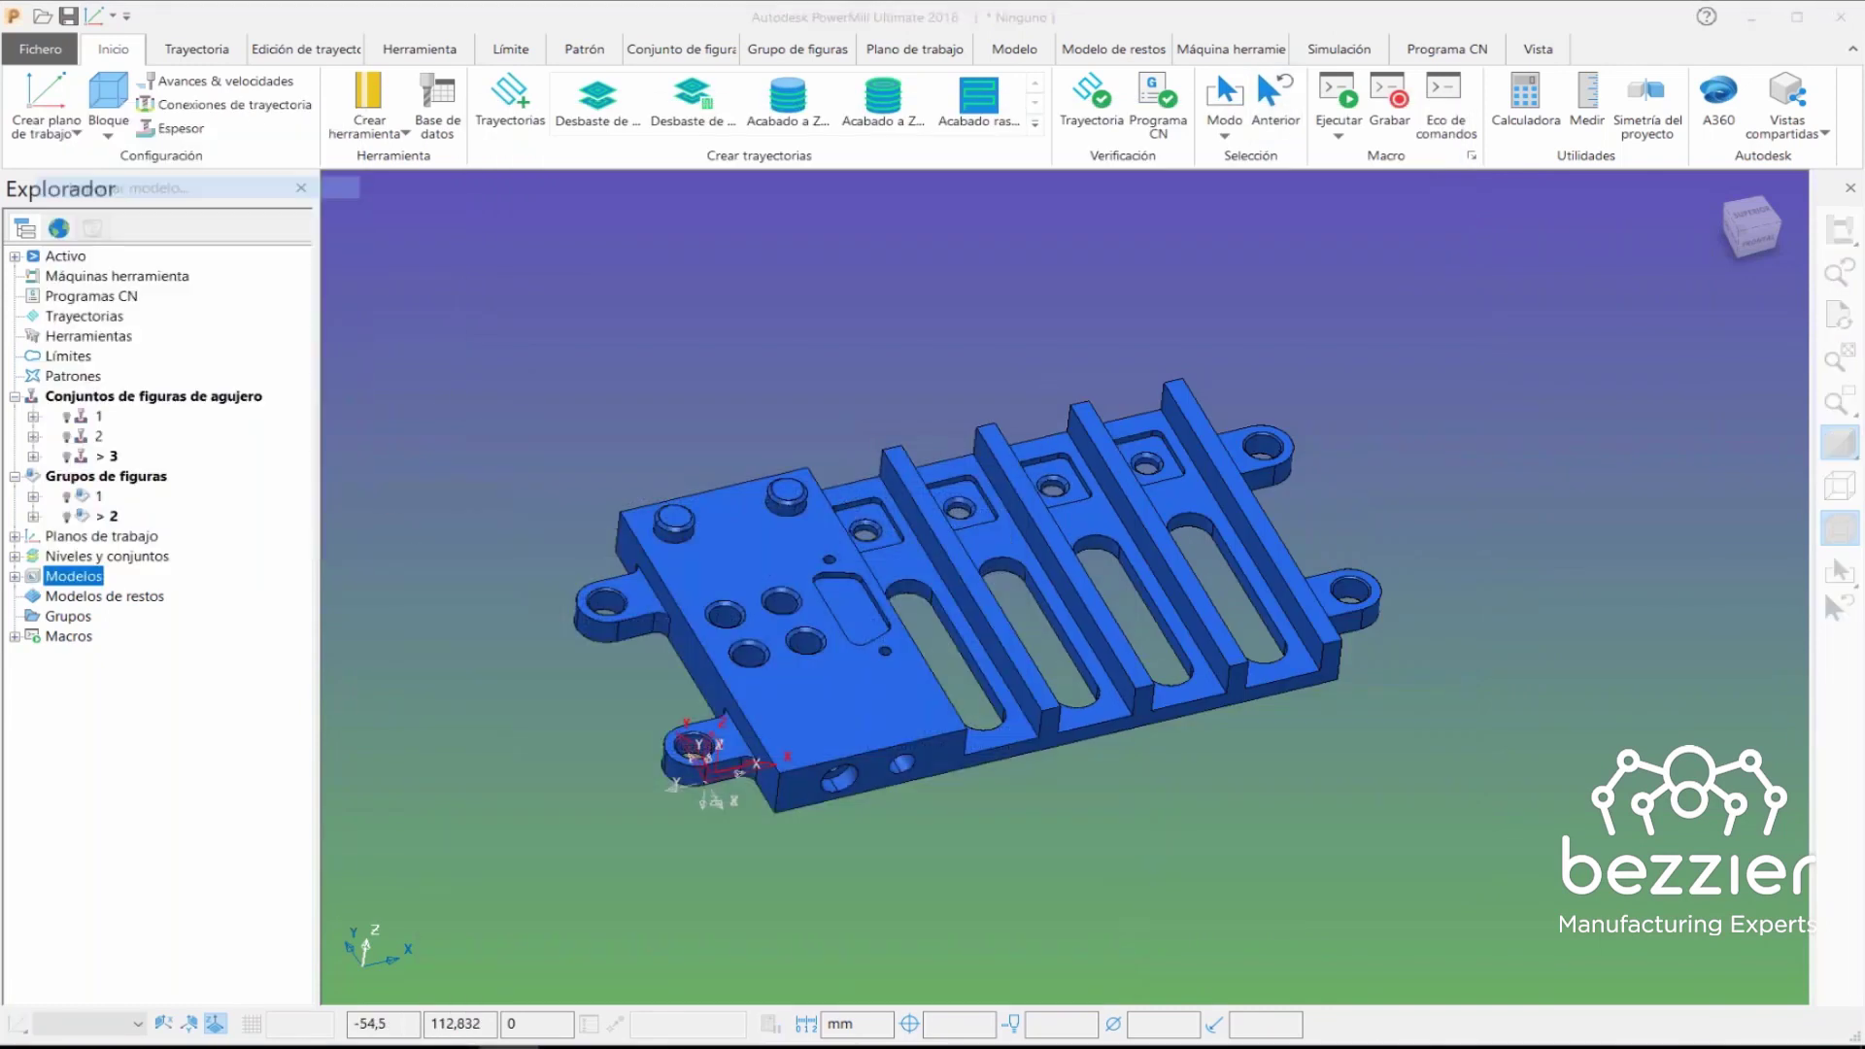
click(830, 552)
click(1341, 940)
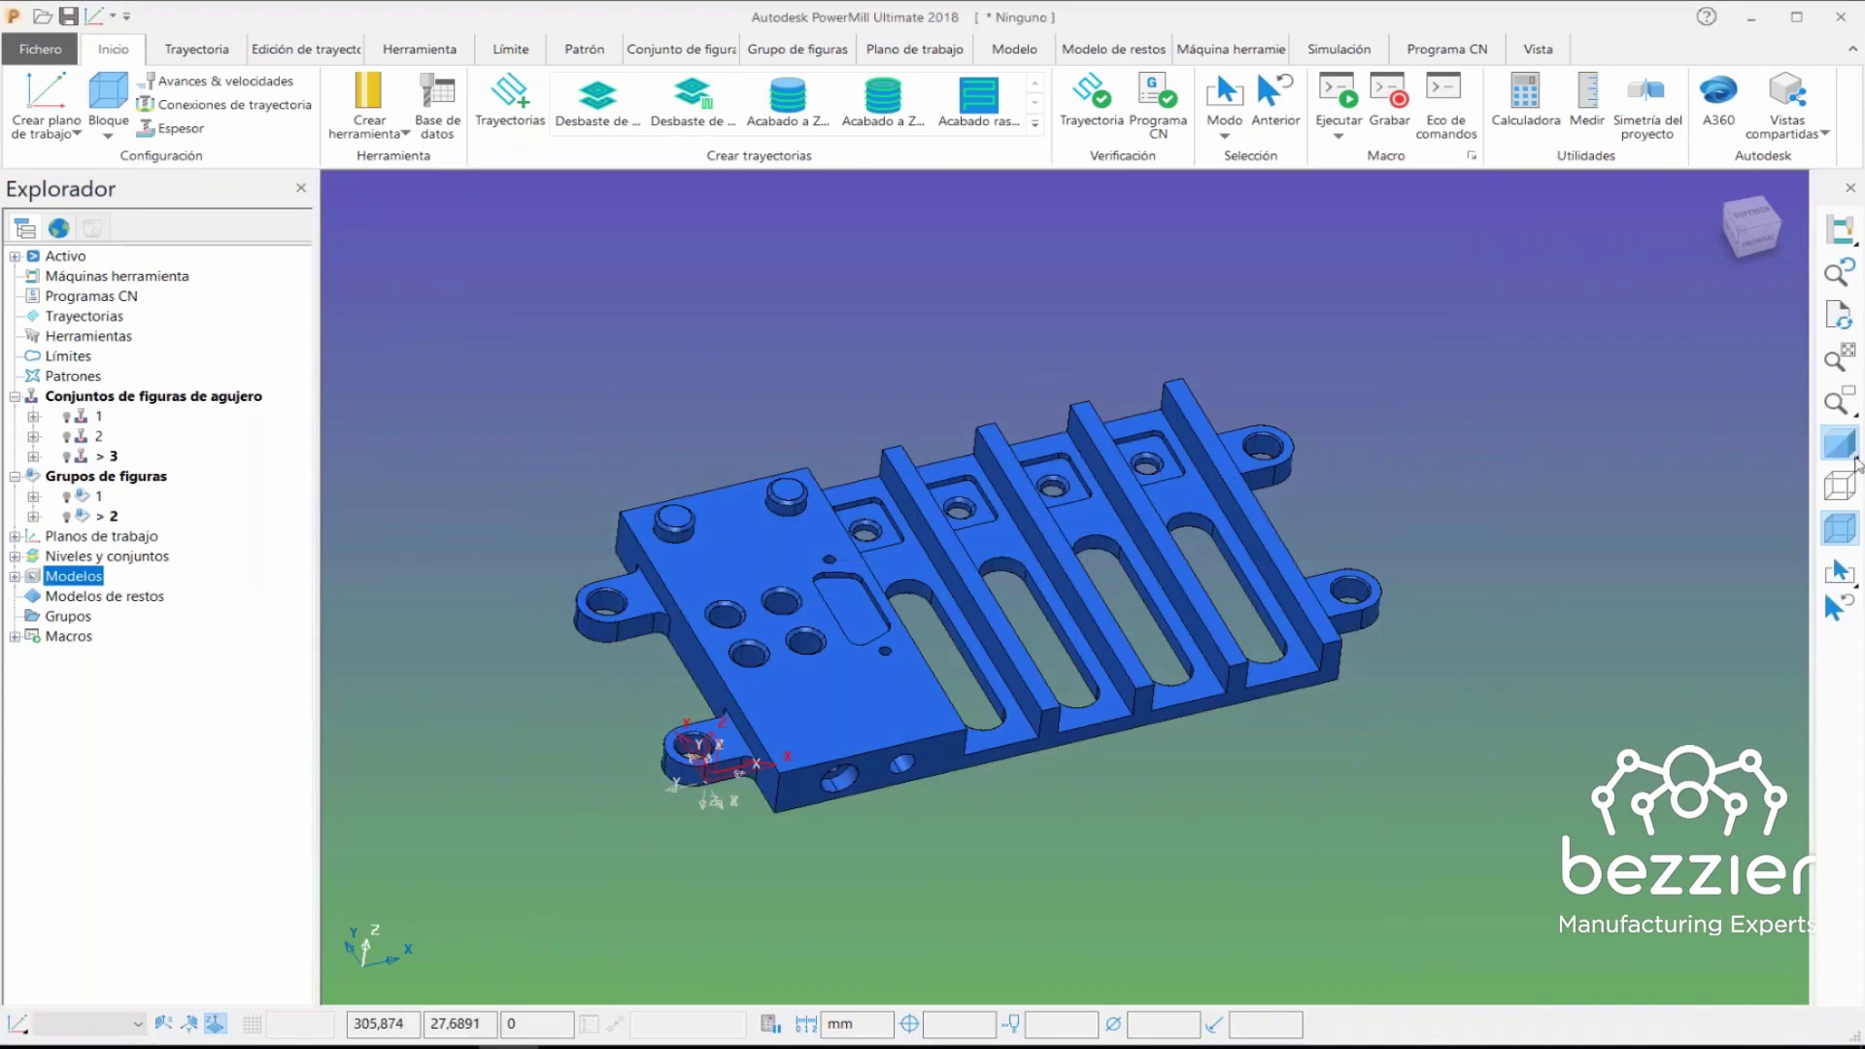
- Switch the plate from shaded to edge wireframe, tilt it, then hide the wireframe
click(1847, 494)
click(1841, 448)
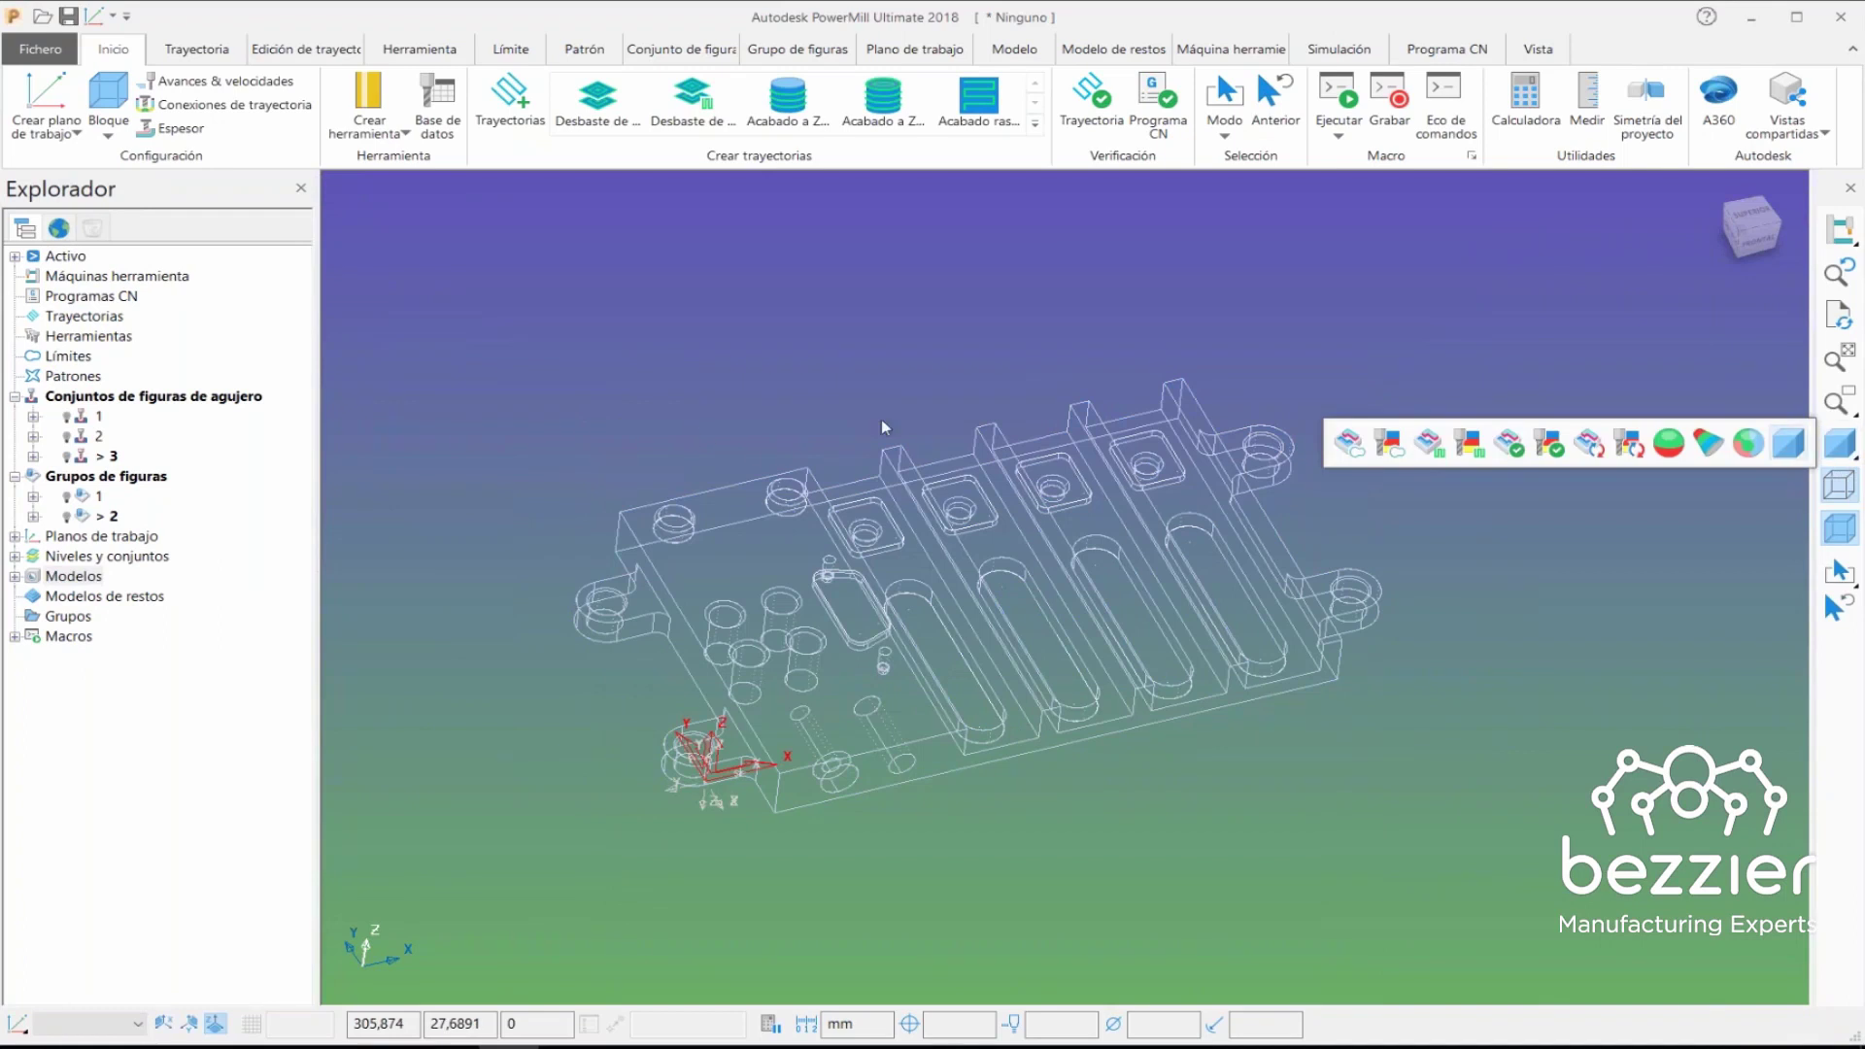
middle_drag(702, 431, 1092, 556)
click(1838, 484)
- Expand Models, select all of SolidoFigurasAll, re-show the wireframe and inspect the curves
double_click(32, 577)
right_click(81, 598)
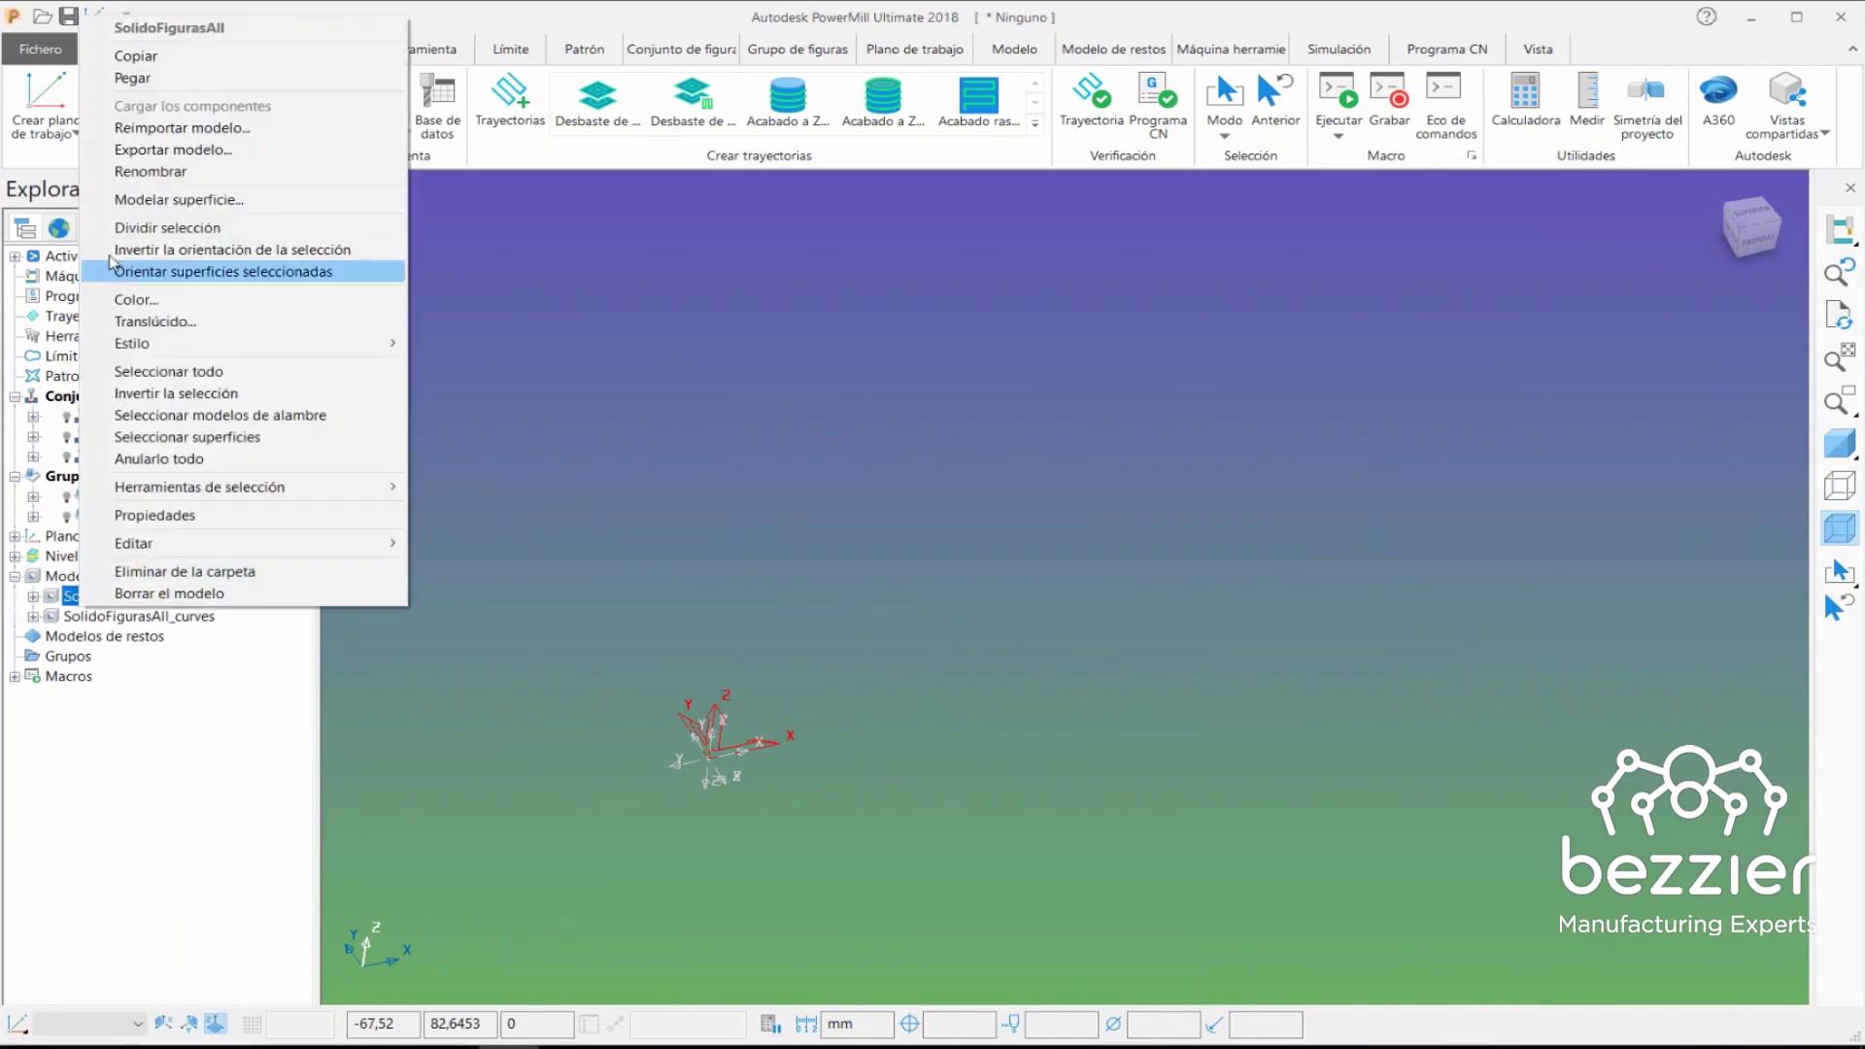
click(987, 316)
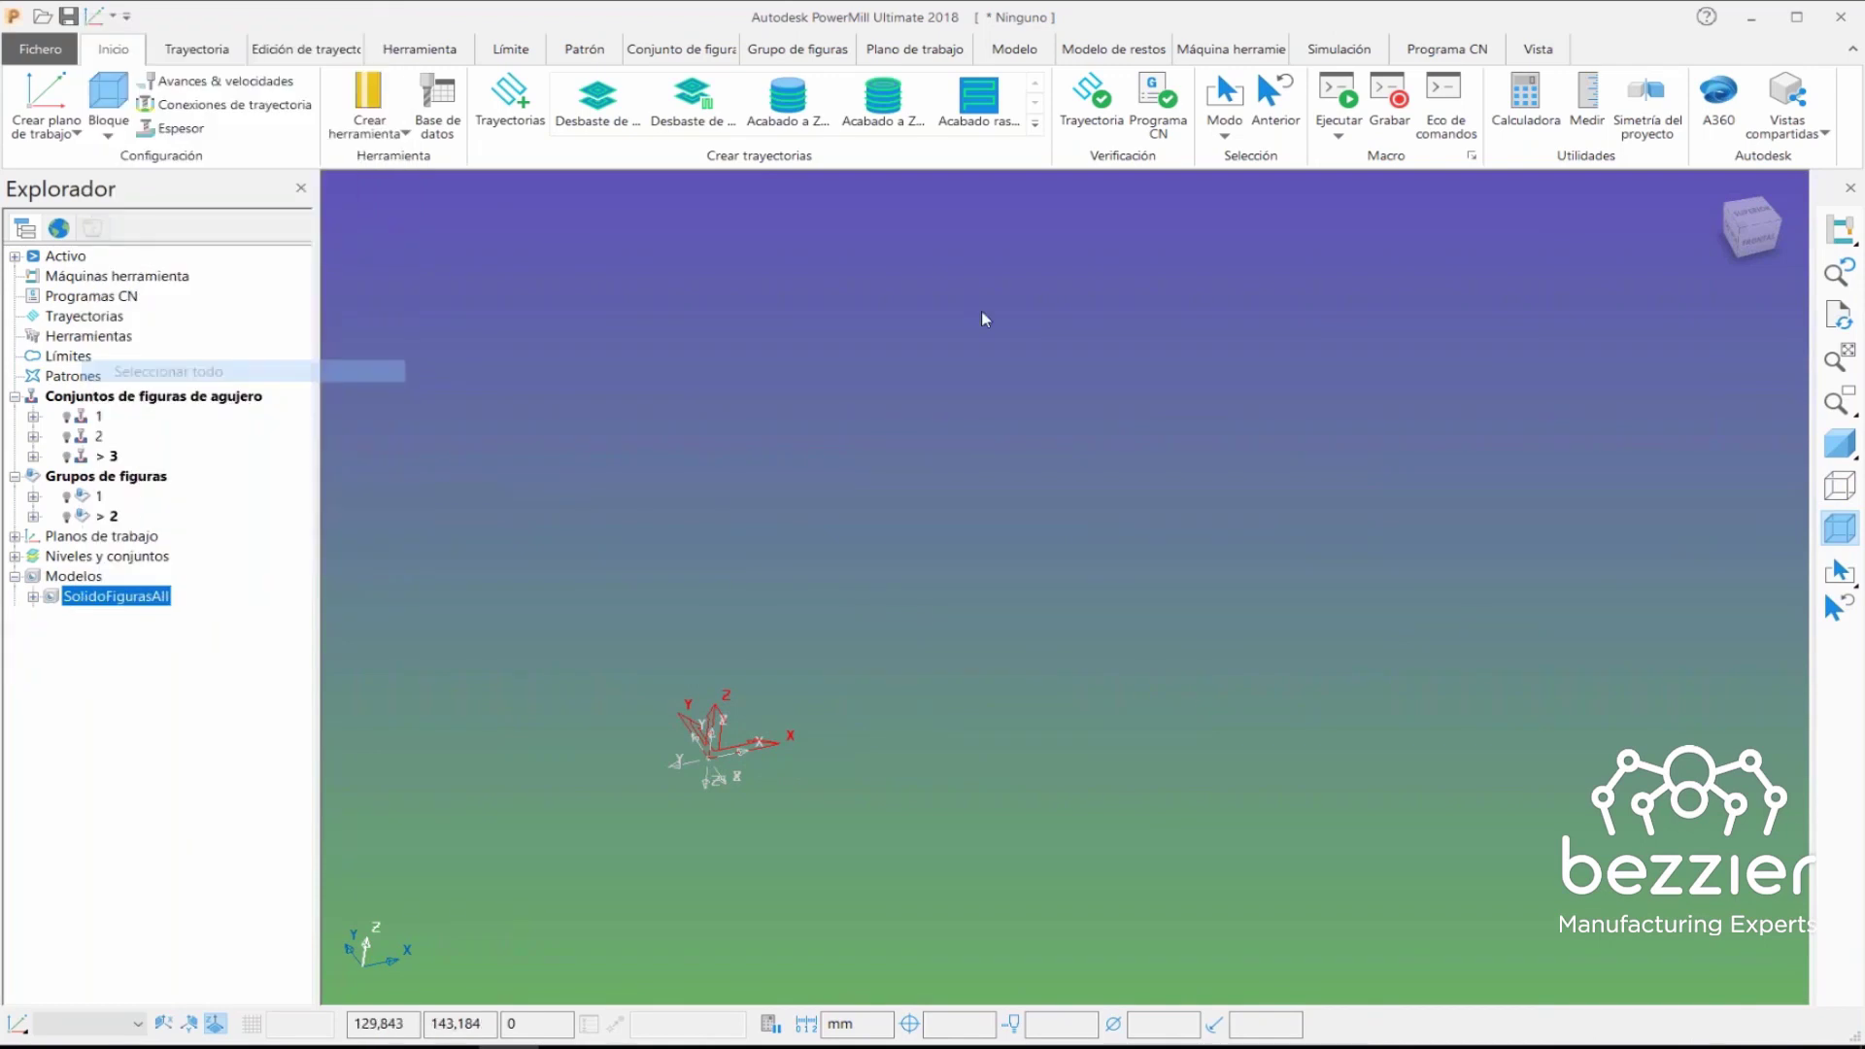
click(1840, 491)
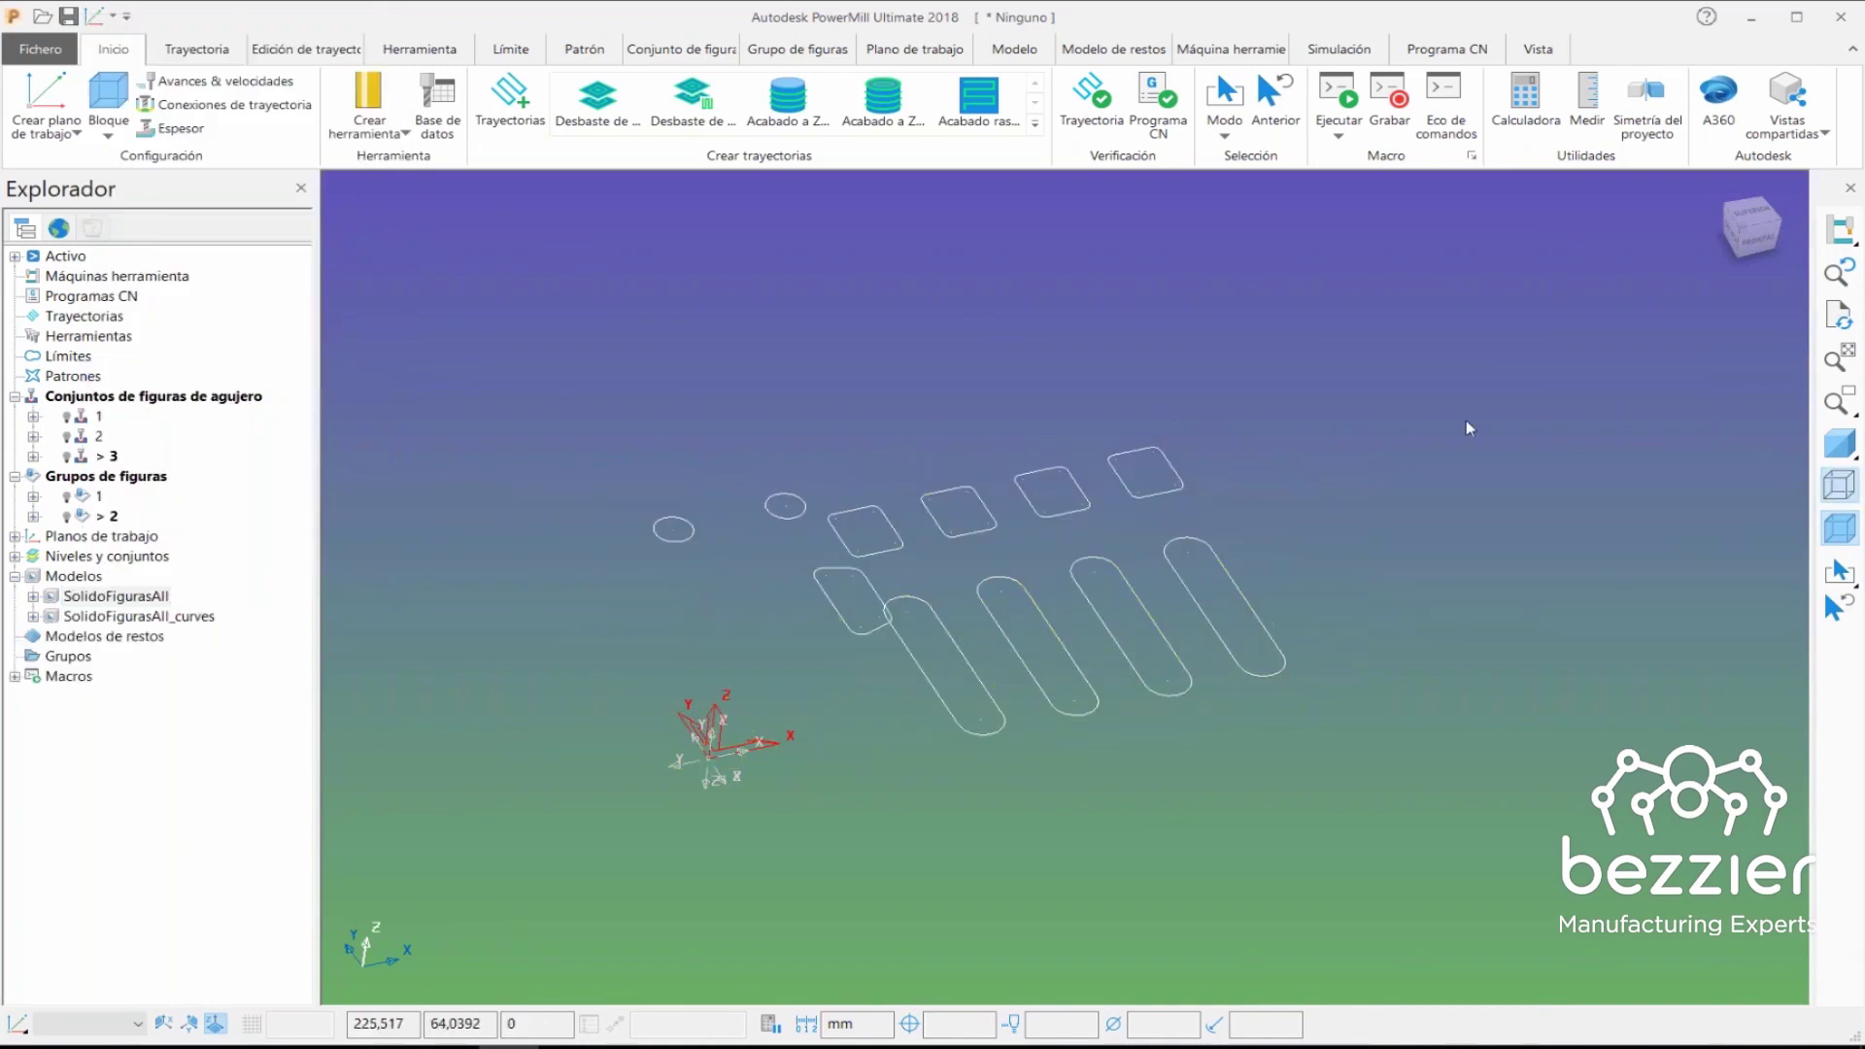
mouse_move(1383, 445)
middle_down()
mouse_move(1455, 354)
mouse_move(1424, 412)
middle_up()
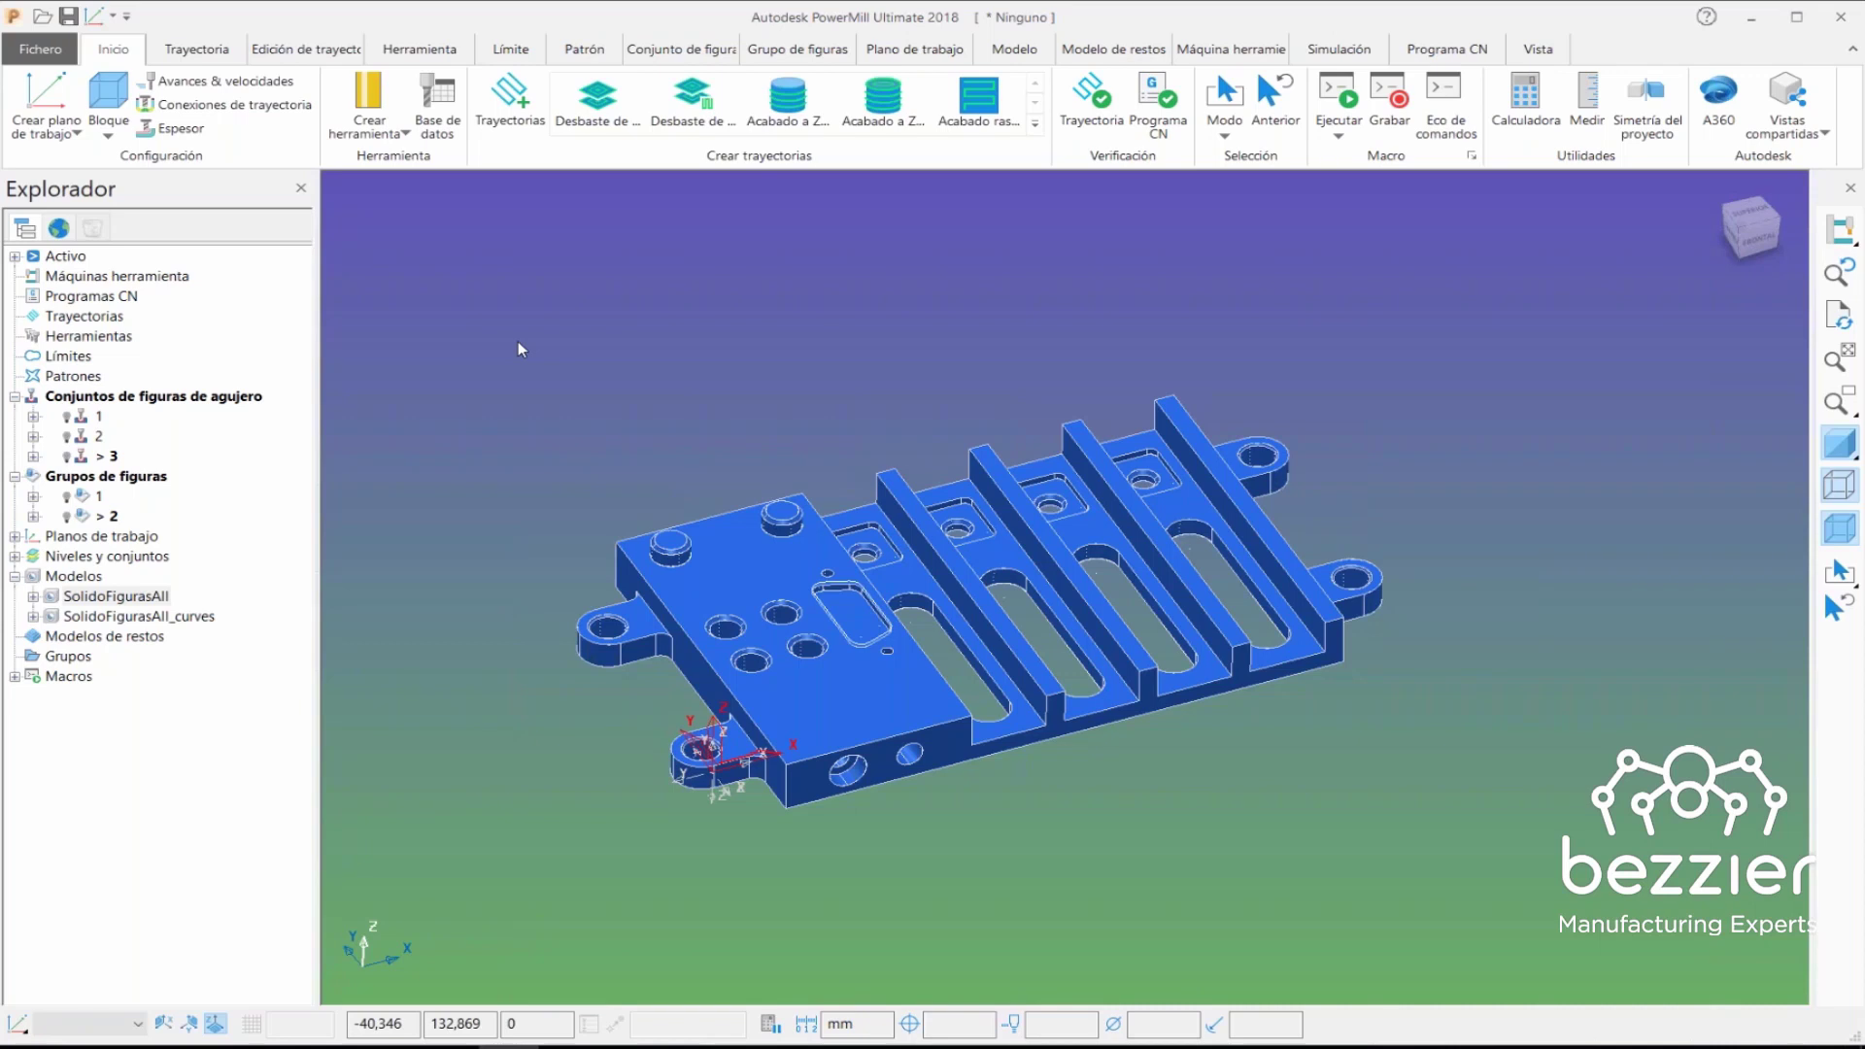
- Select the whole SolidoFigurasAll plate solid and hide it with Ctrl+J
click(1838, 444)
click(1838, 483)
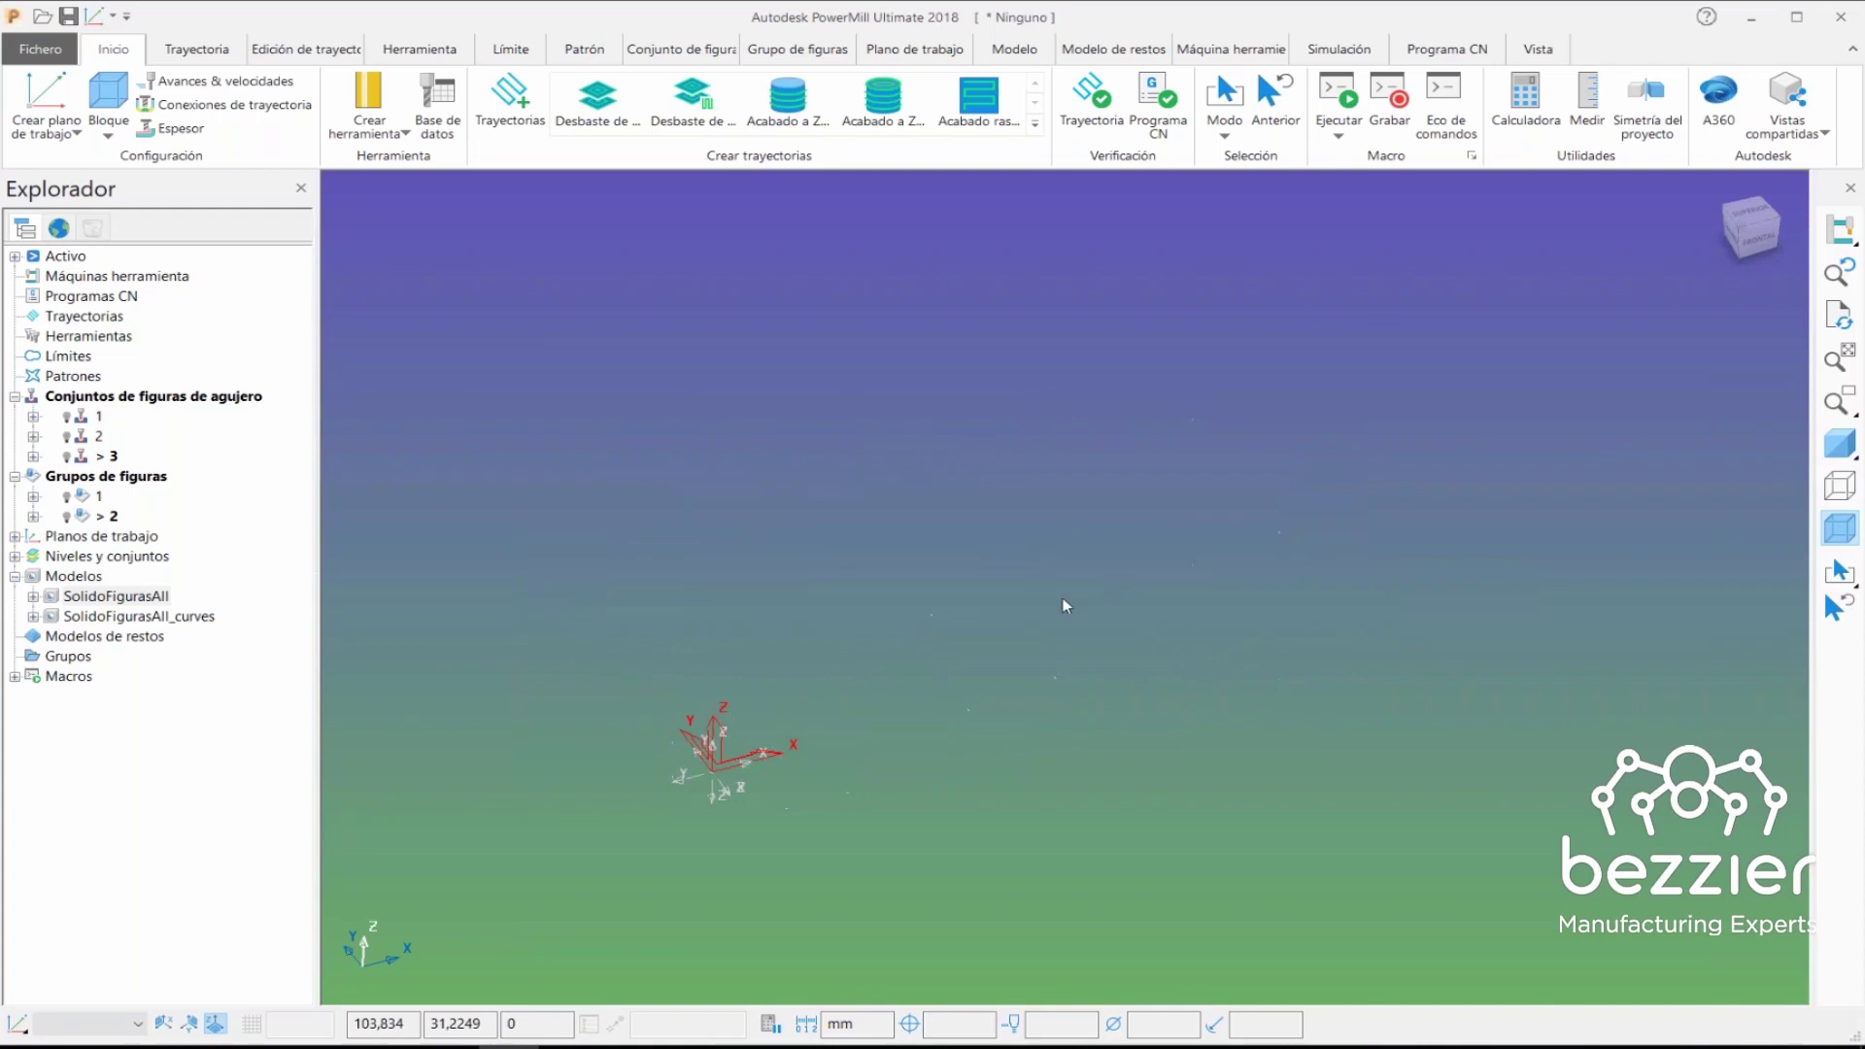
click(1839, 483)
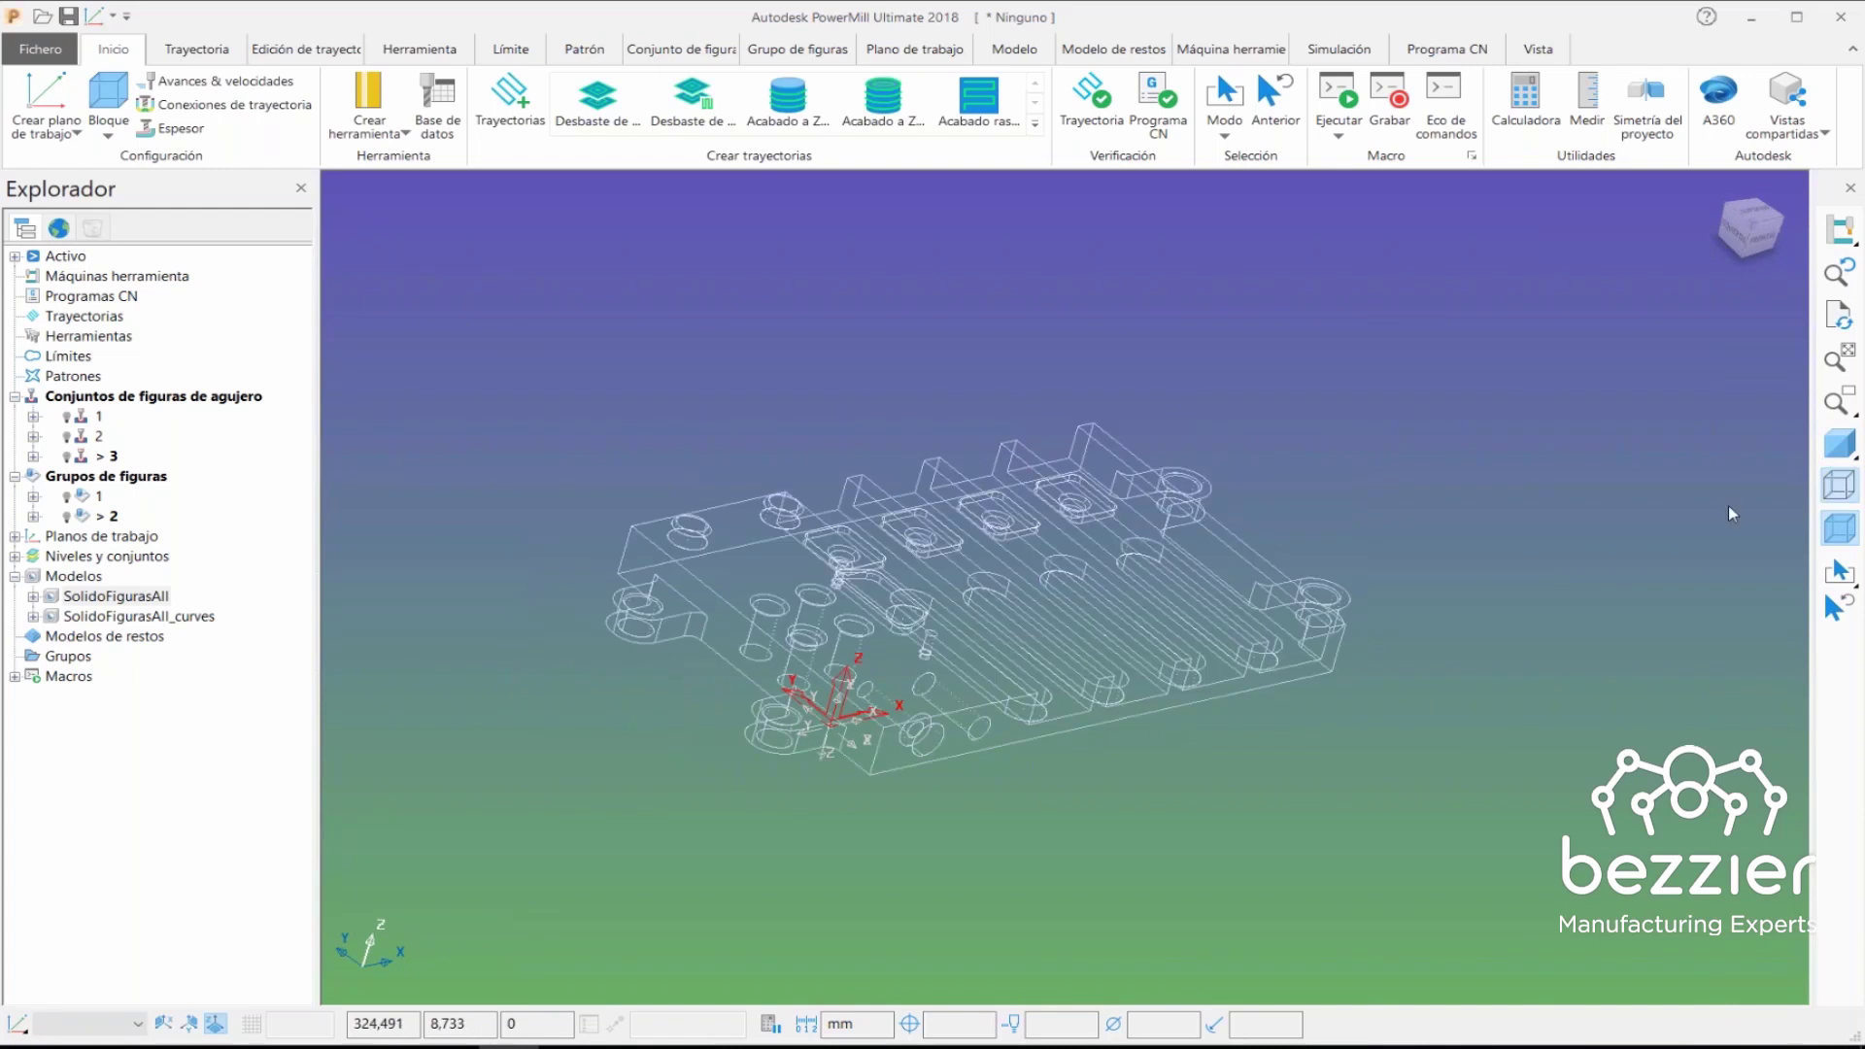
right_click(77, 595)
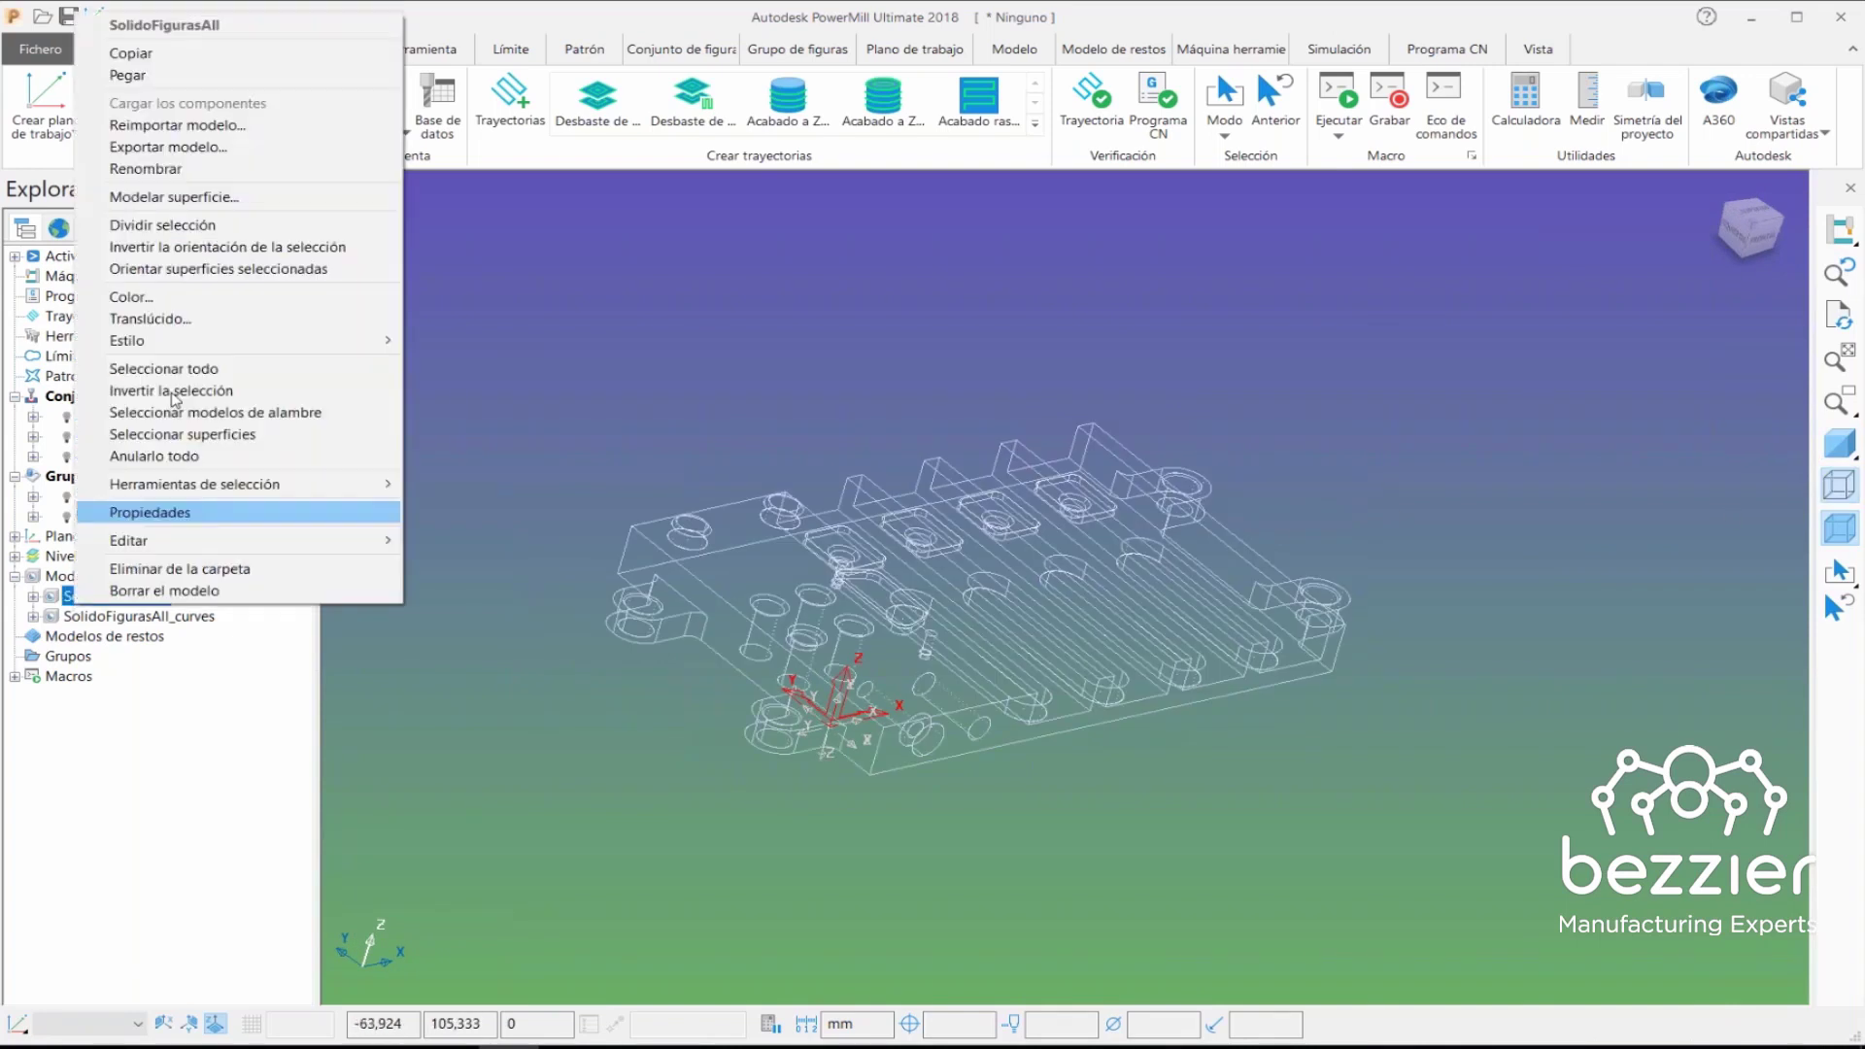
click(164, 368)
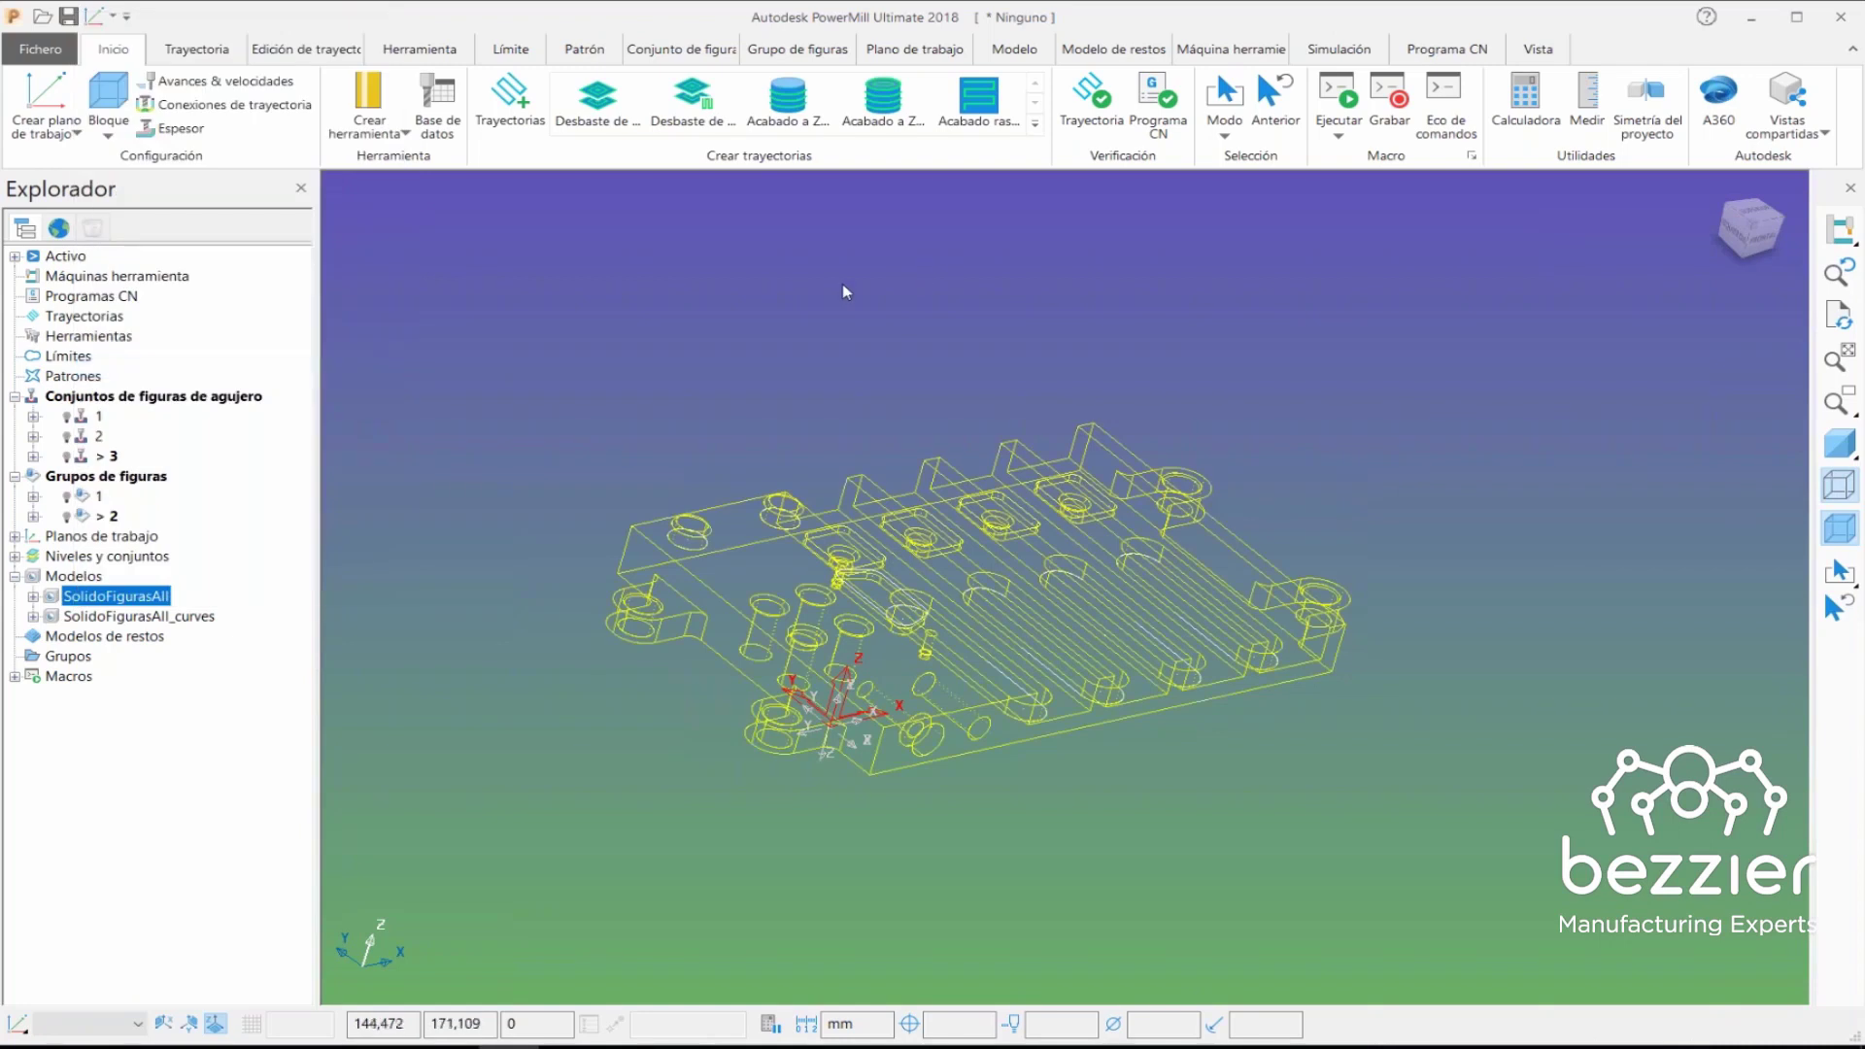
key(ctrl+j)
mouse_move(1106, 460)
middle_down()
mouse_move(989, 590)
mouse_move(959, 464)
middle_up()
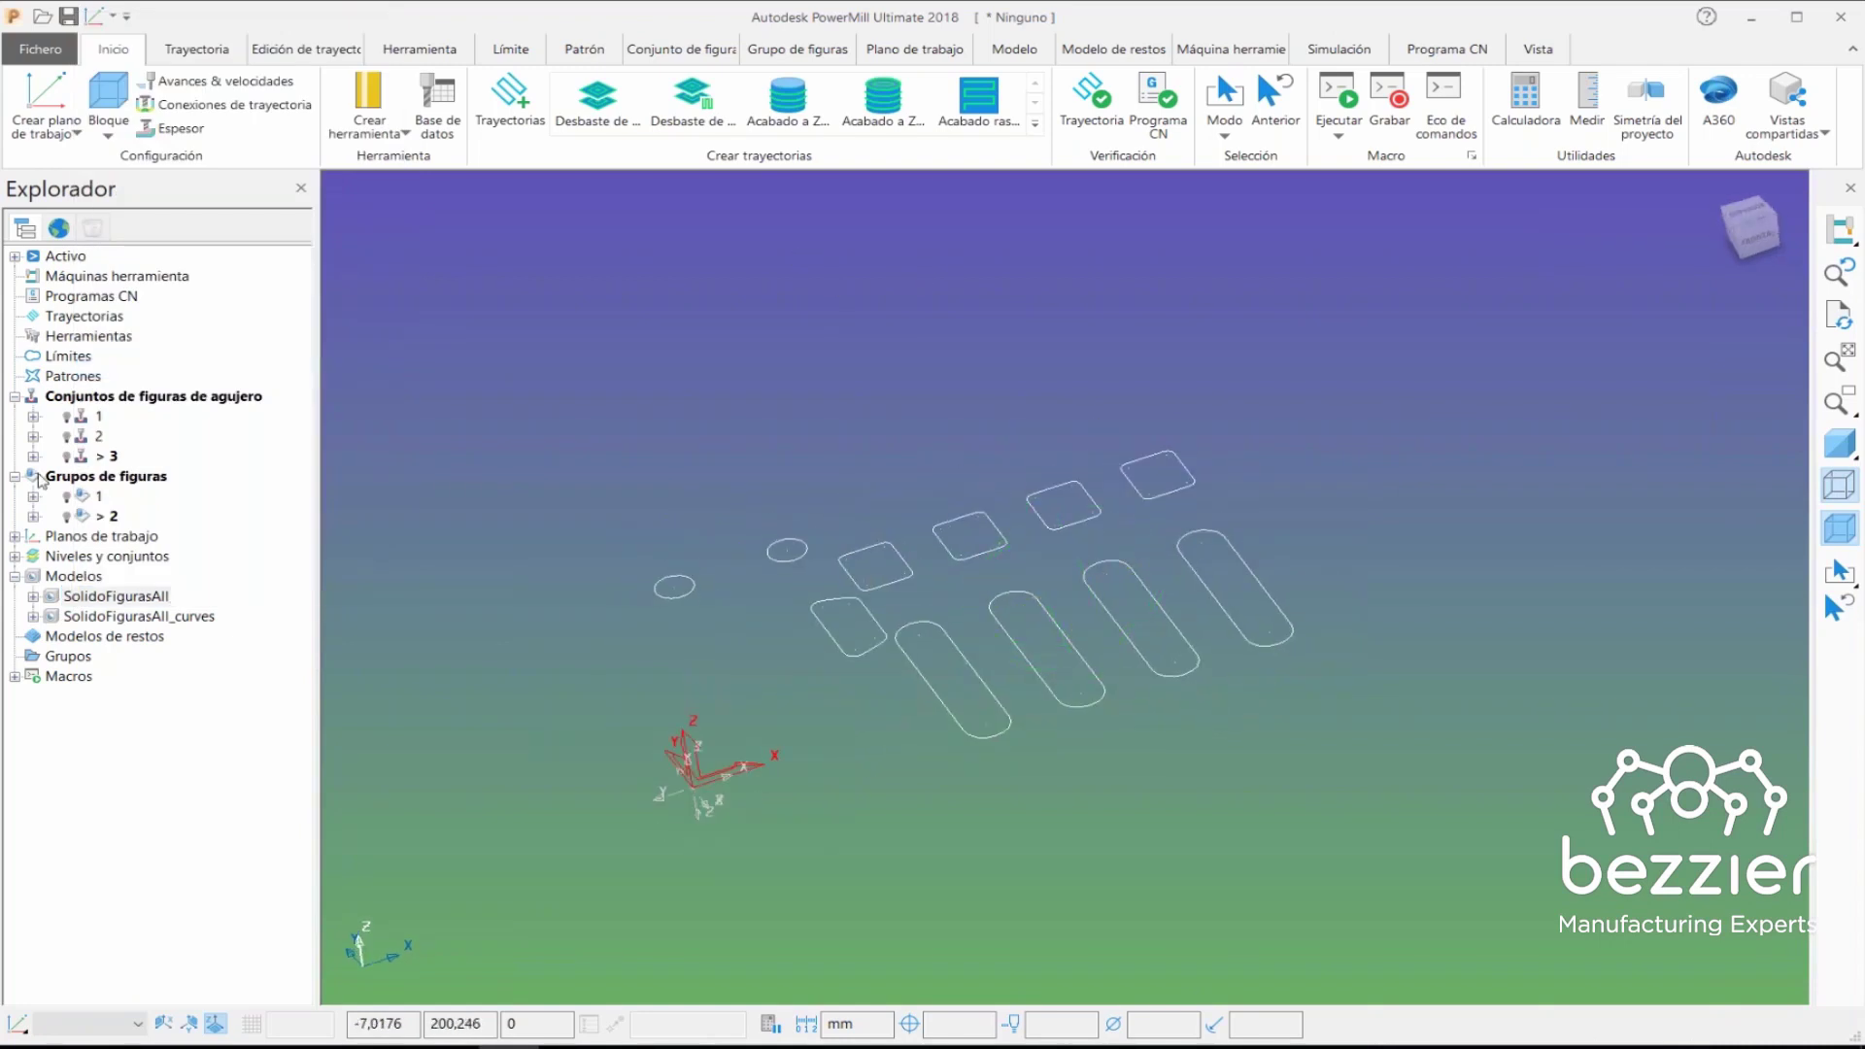
- Show feature groups 2 and 1 over the curves and orbit to view them
click(81, 517)
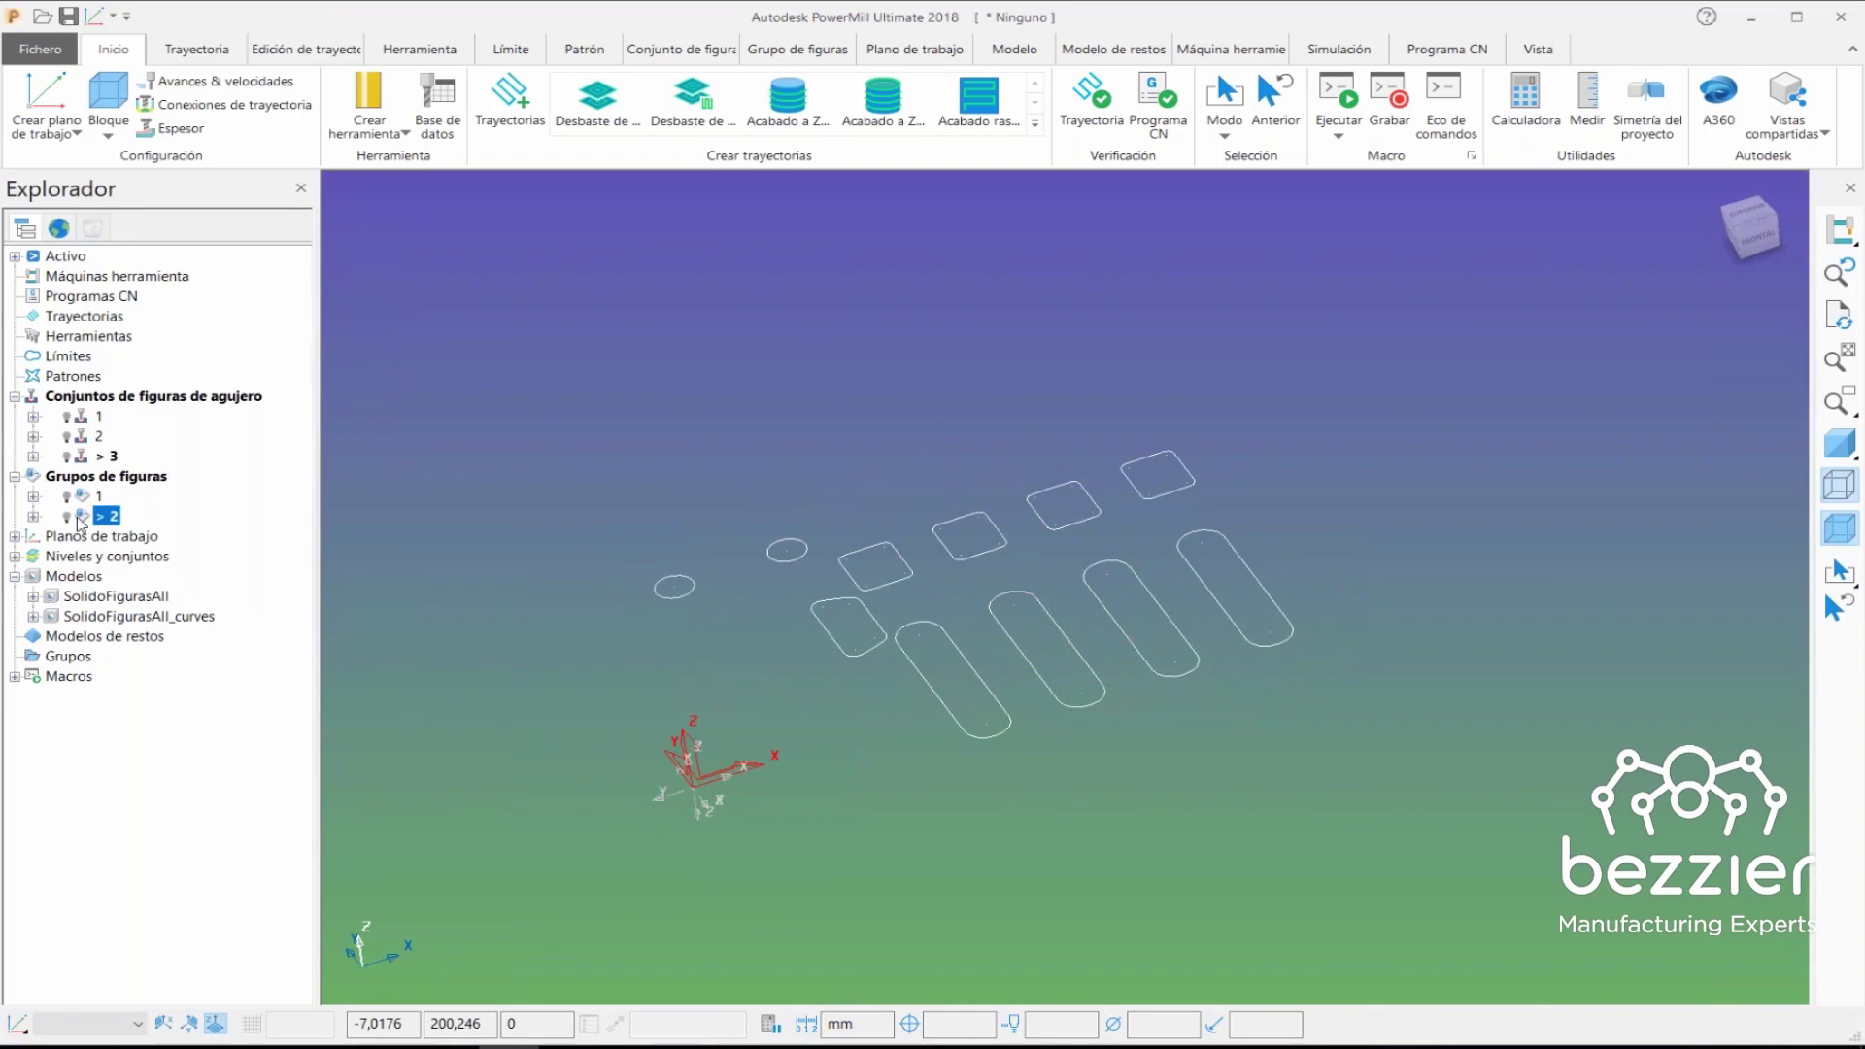
click(68, 516)
mouse_move(1167, 767)
middle_down()
mouse_move(1035, 530)
mouse_move(1049, 655)
mouse_move(1154, 686)
middle_up()
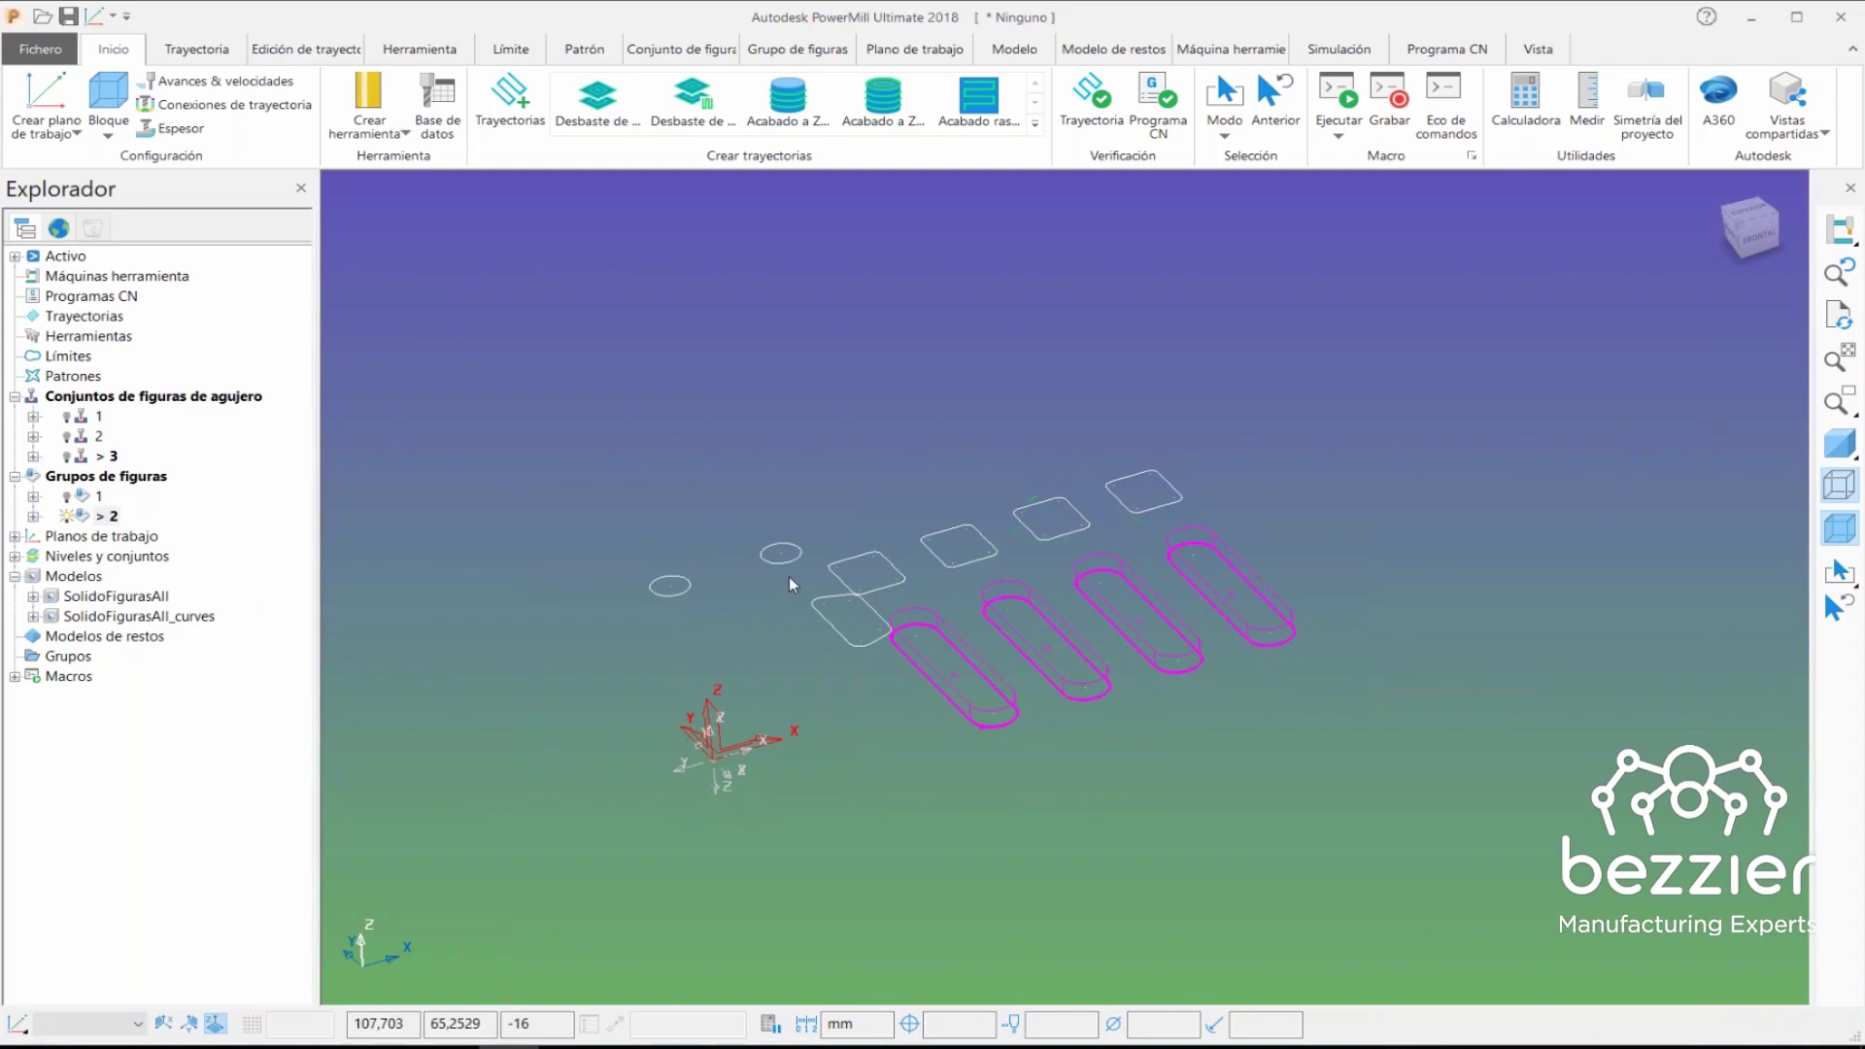
click(68, 496)
mouse_move(922, 573)
middle_down()
mouse_move(977, 518)
mouse_move(1040, 569)
mouse_move(1217, 617)
mouse_move(1190, 612)
middle_up()
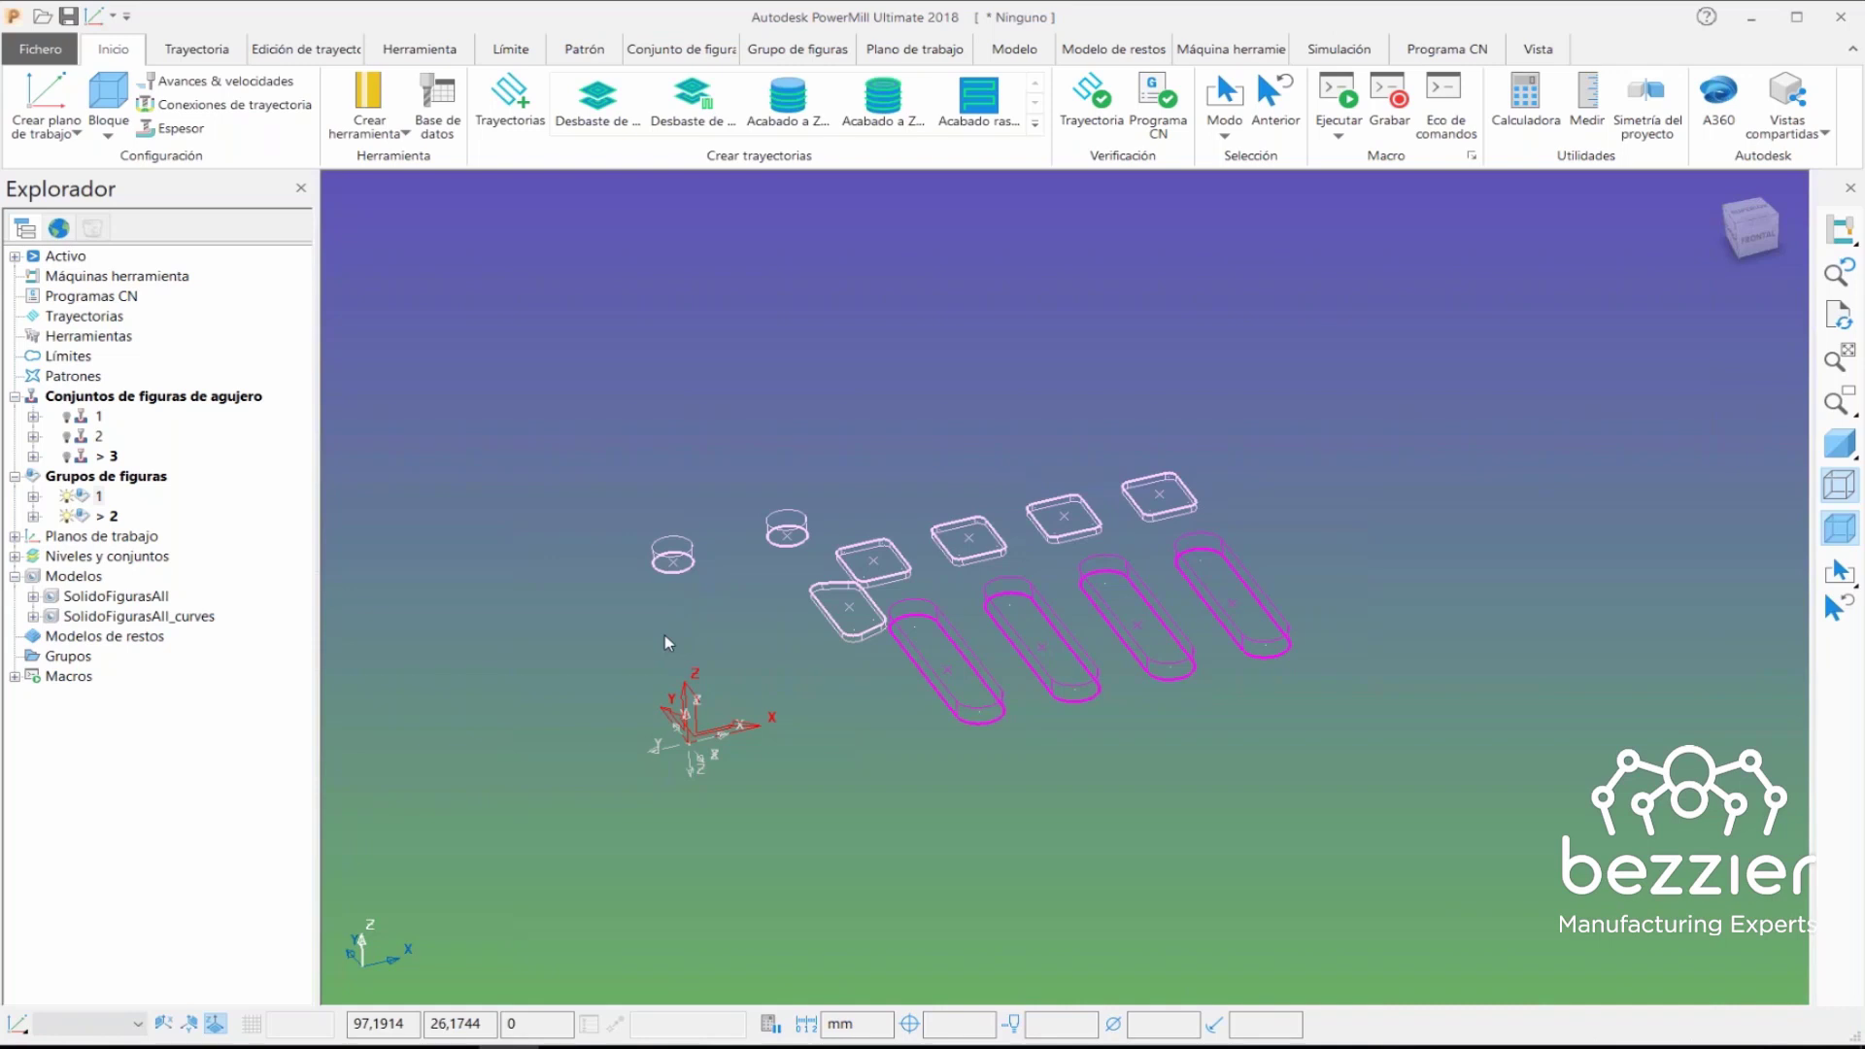
- Switch to the PowerPoint presentation and activate the current slide's bullet list
key(alt+Tab)
click(681, 437)
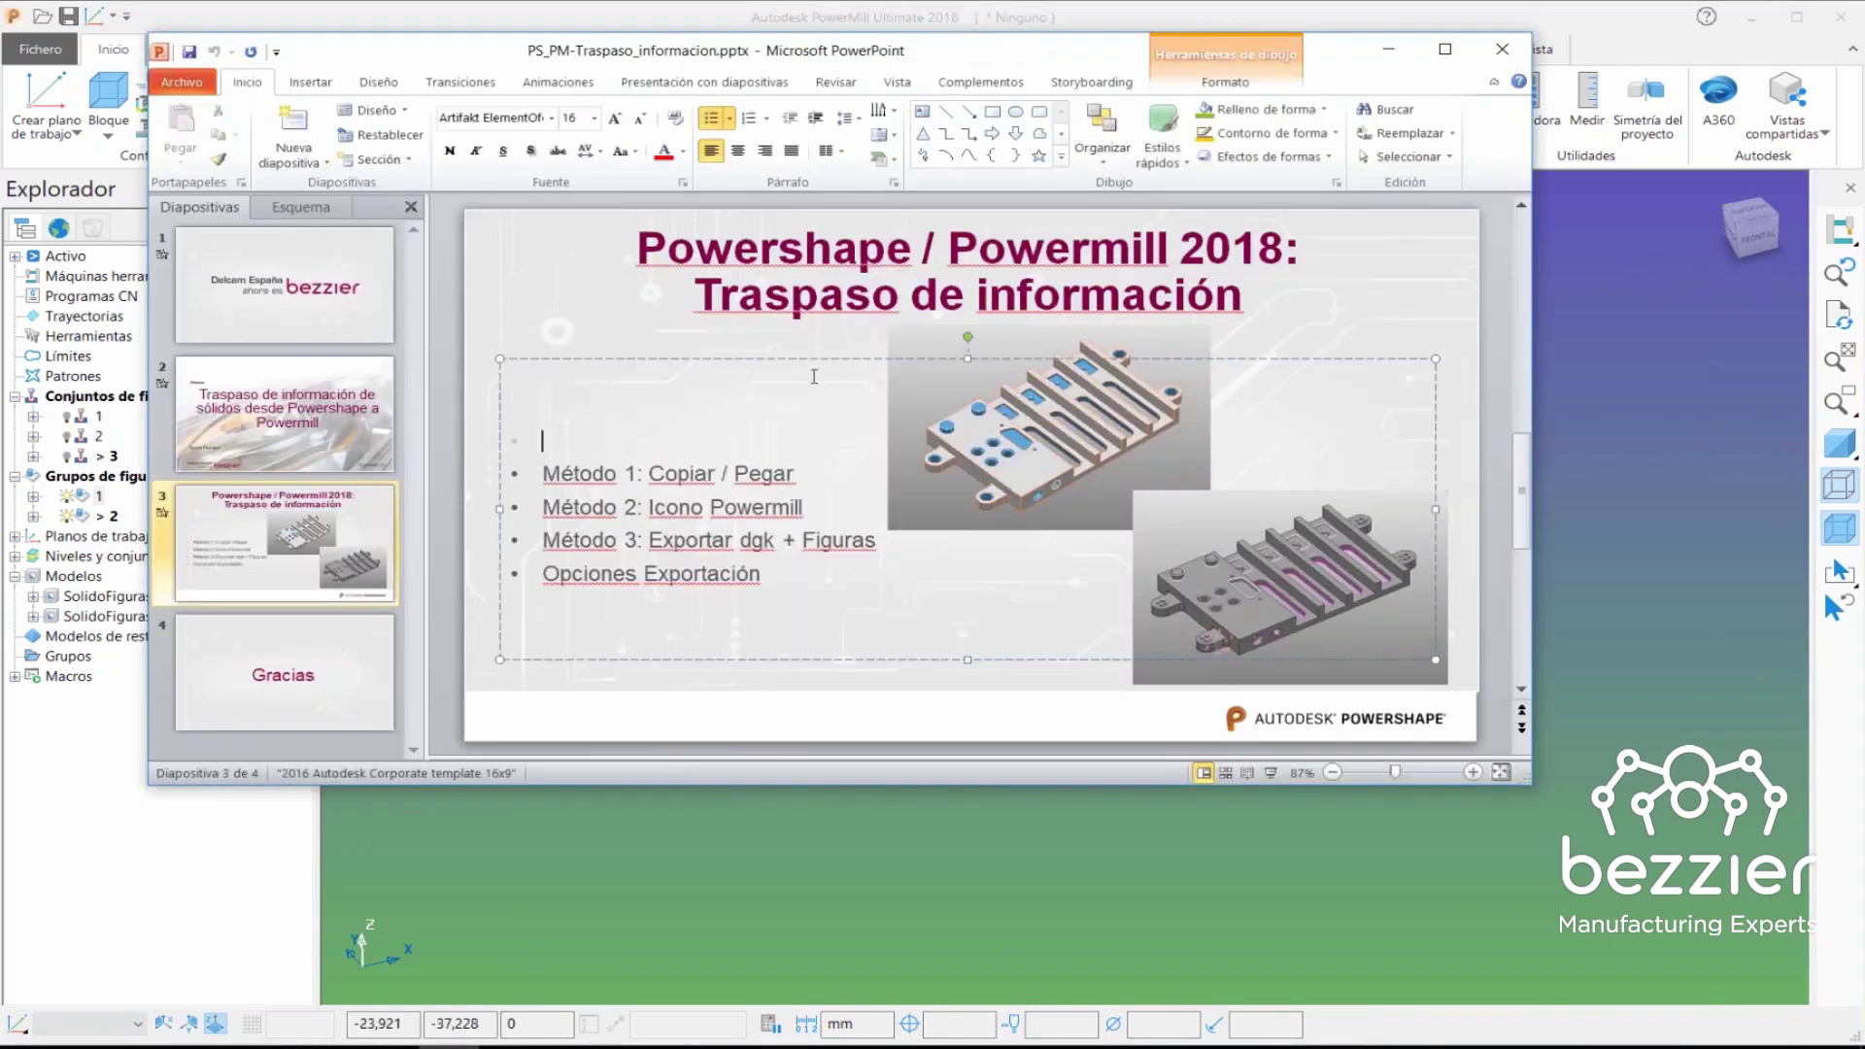